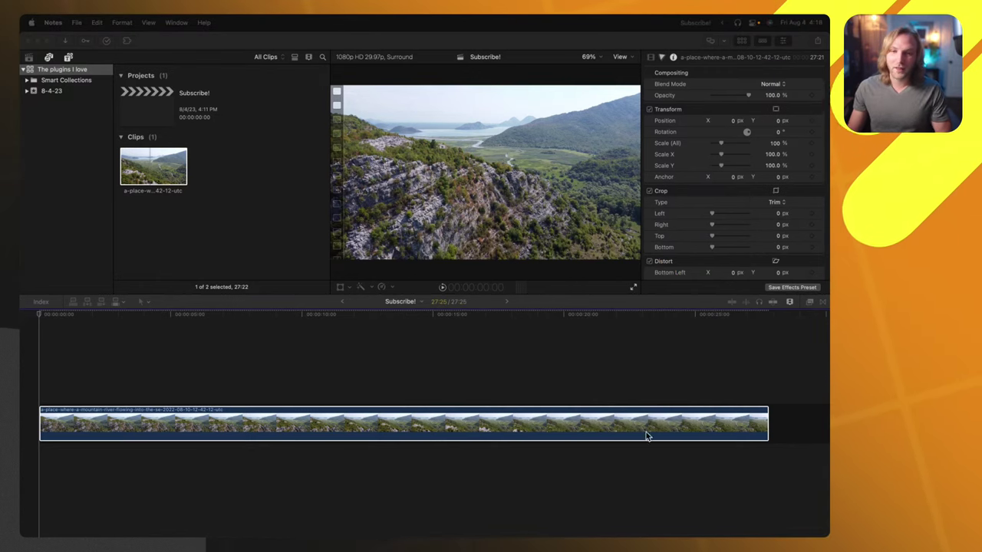
Add the Pro Shapes Circle generator from FCB's Pro Shapes above the landscape clip at about 4:08
left_click(210, 317)
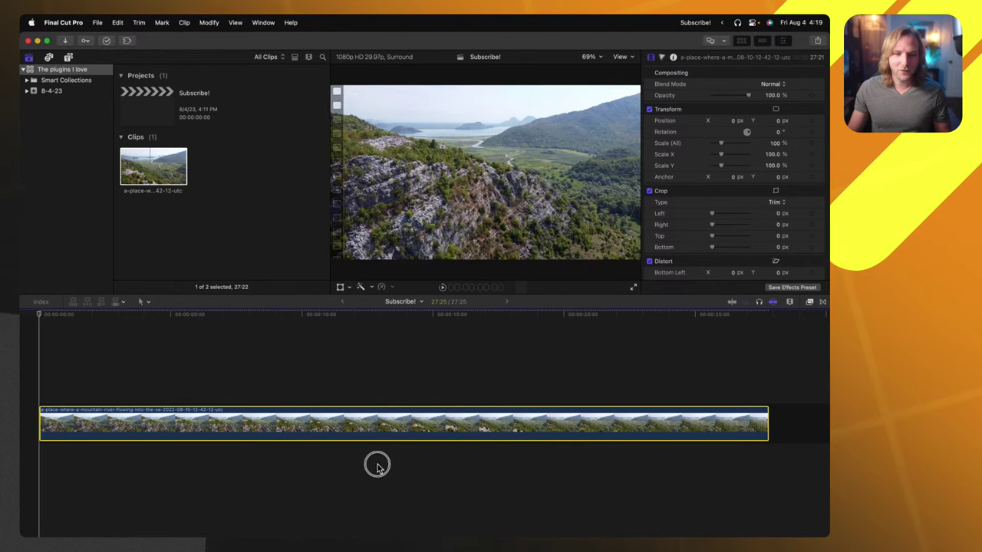
left_click(84, 316)
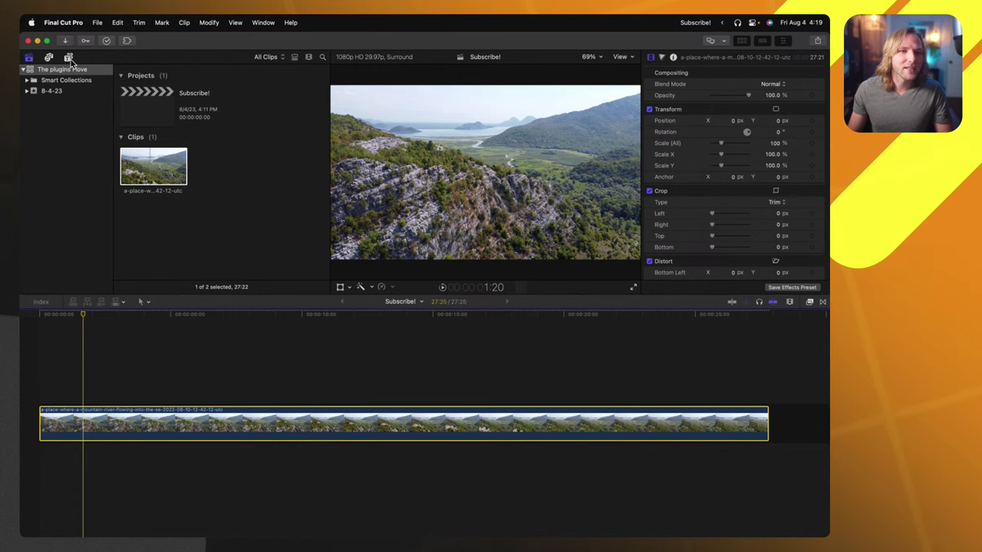
key("alt+super+1")
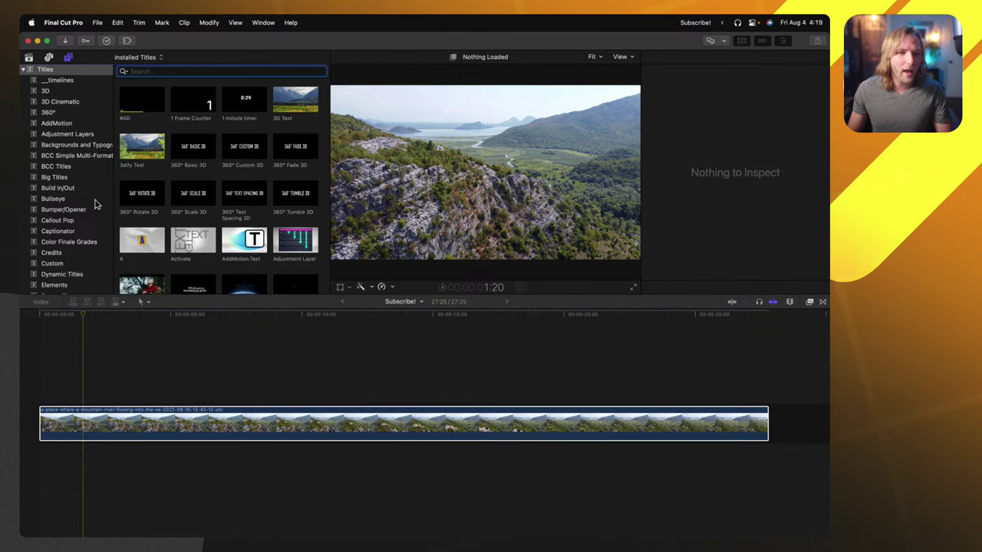
scroll(93, 205, "down", 15)
scroll(87, 219, "down", 5)
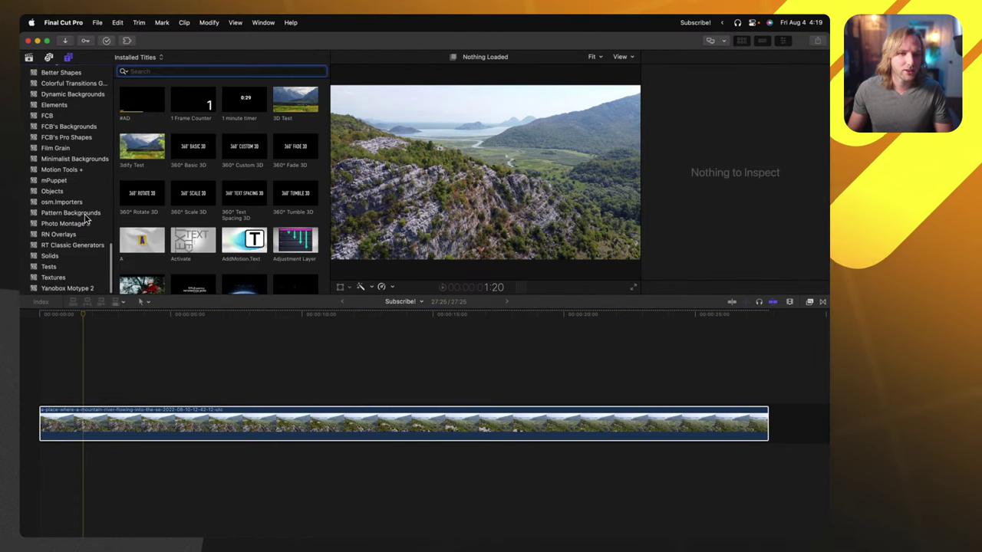
scroll(71, 197, "up", 1)
left_click(67, 143)
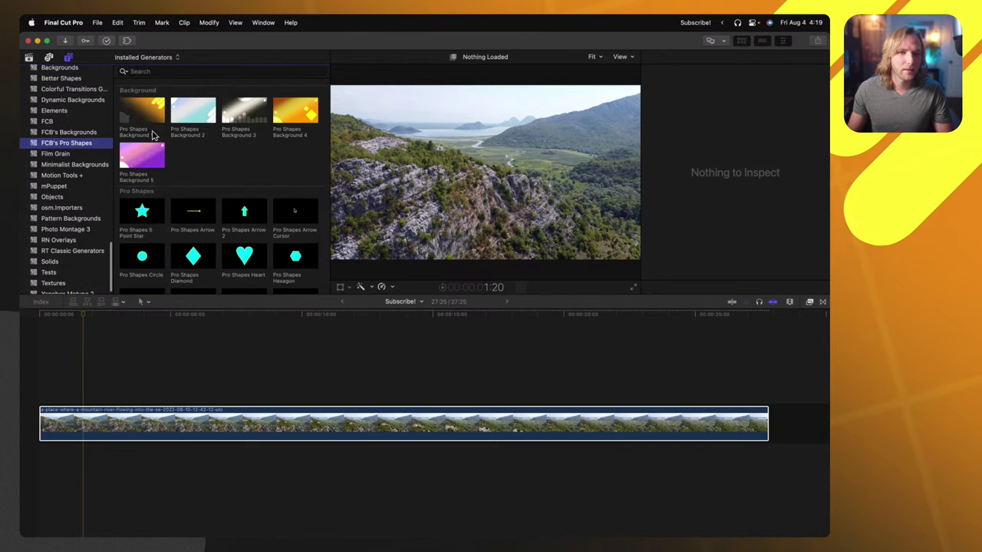
left_click_drag(135, 259, 156, 376)
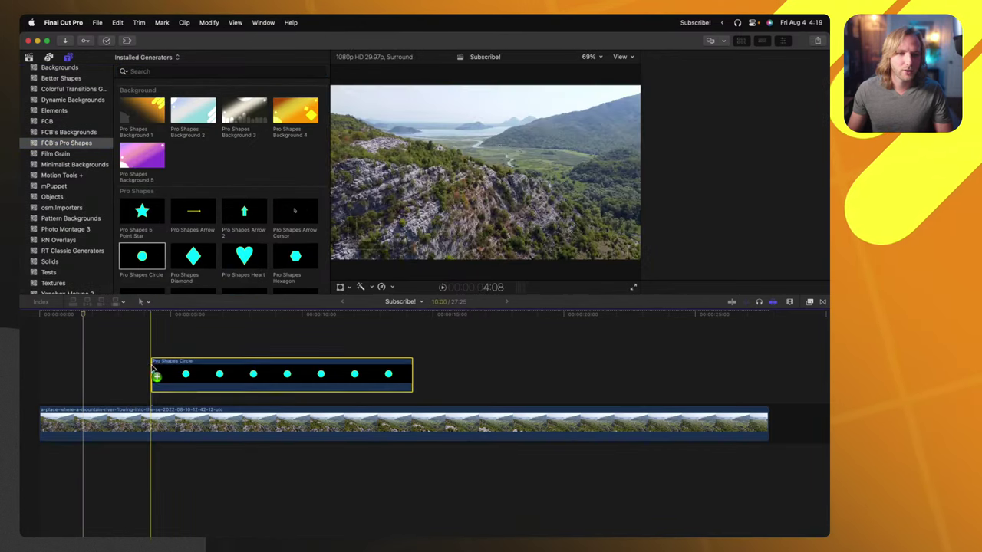
left_click(28, 57)
Convert the circle generator into a compound clip, accepting the suggested name
left_click_drag(186, 314, 240, 319)
key("alt+g")
key("Return")
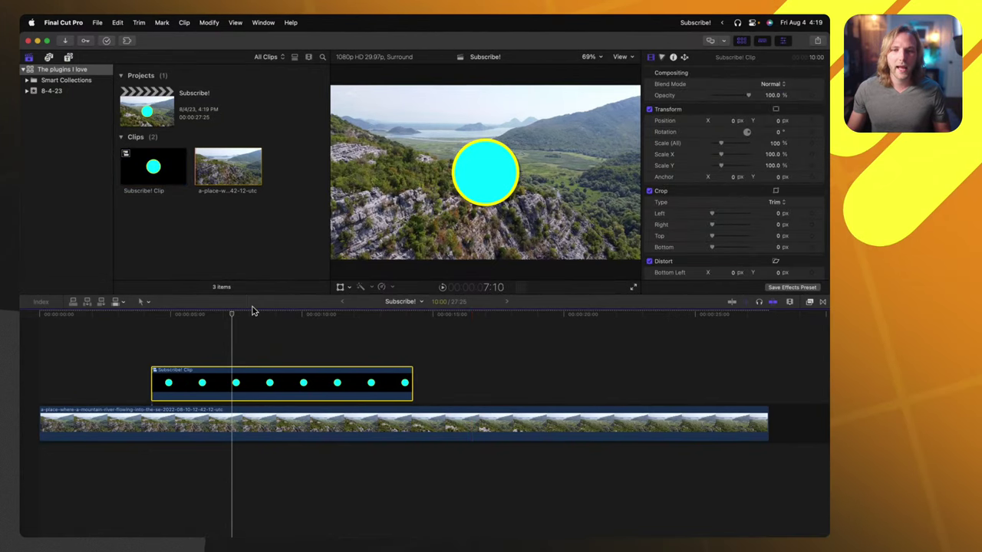
Keyframe the circle's position and scale at 6:12, and at 9:07 enlarge it to 189% and move it up and right
left_click_drag(235, 313, 207, 315)
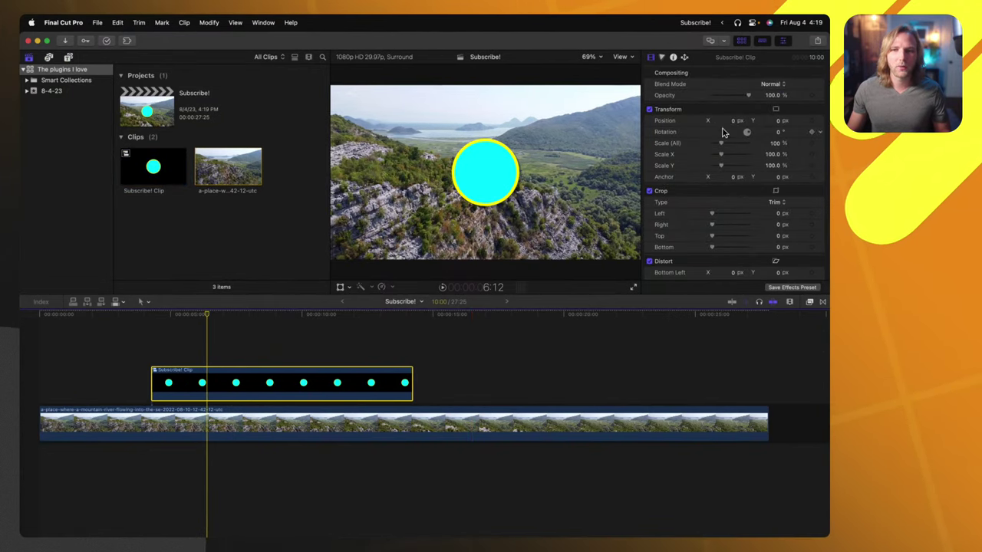
left_click(811, 144)
left_click_drag(237, 314, 281, 313)
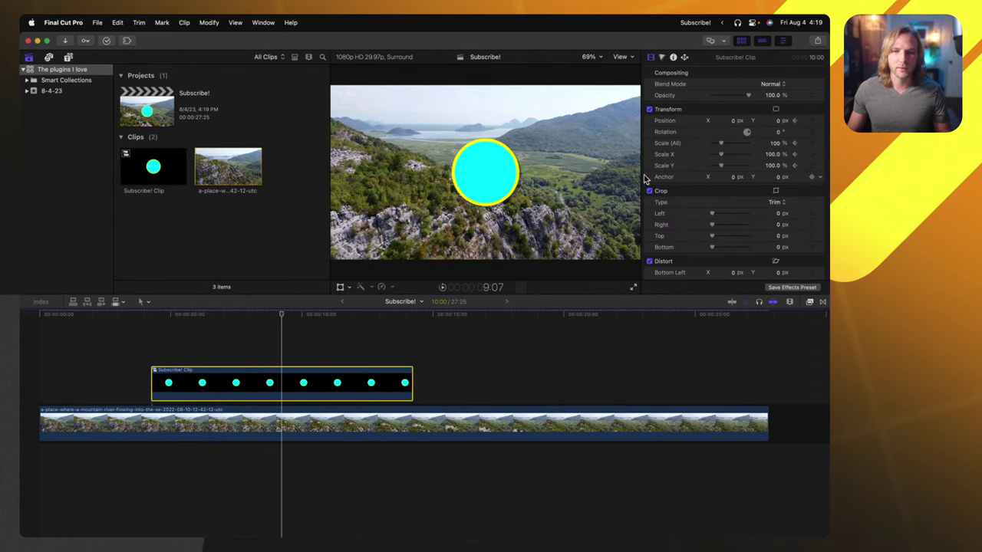
left_click_drag(720, 143, 729, 143)
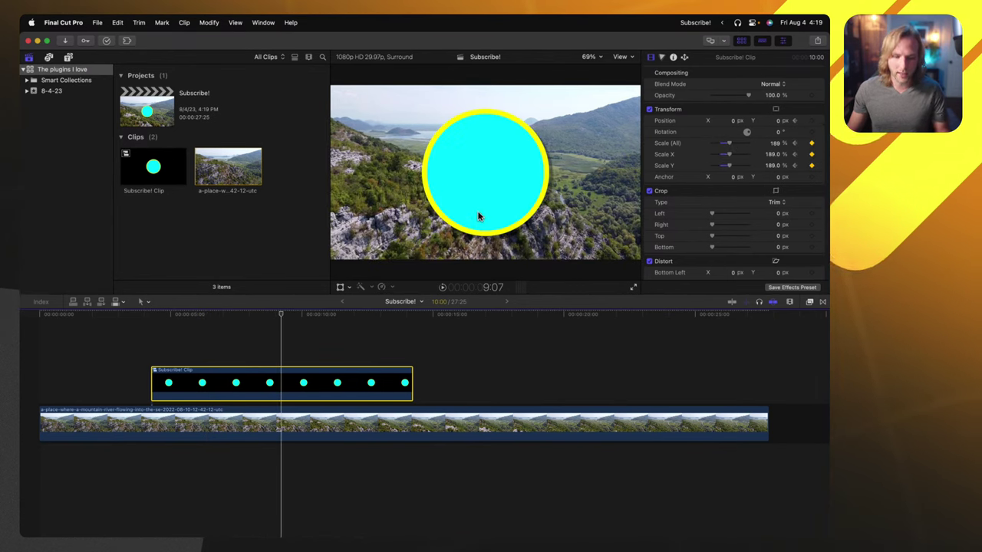
left_click_drag(478, 217, 530, 201)
Play back the circle's keyframed move and enlargement
left_click_drag(282, 314, 214, 330)
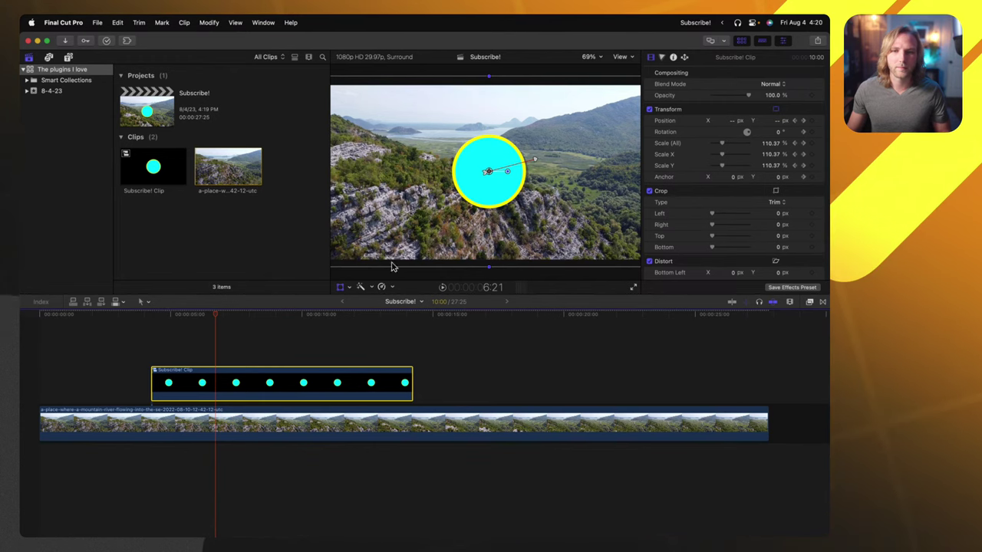
key("space")
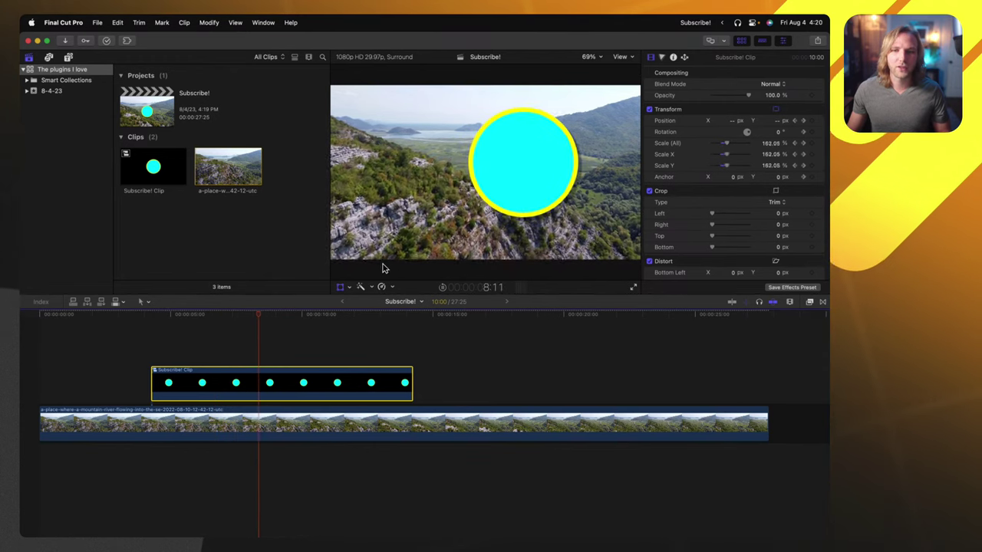
left_click(263, 315)
key("space")
key("space")
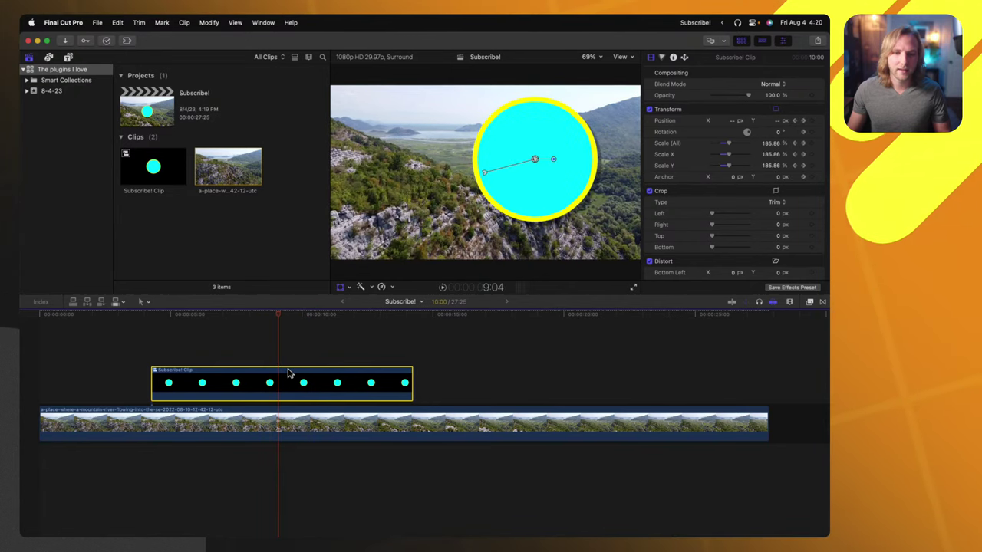
Speed up the circle's animation by moving its end transform keyframe closer to the first, and play the result
key("ctrl+v")
left_click_drag(282, 340, 235, 340)
left_click(205, 316)
key("space")
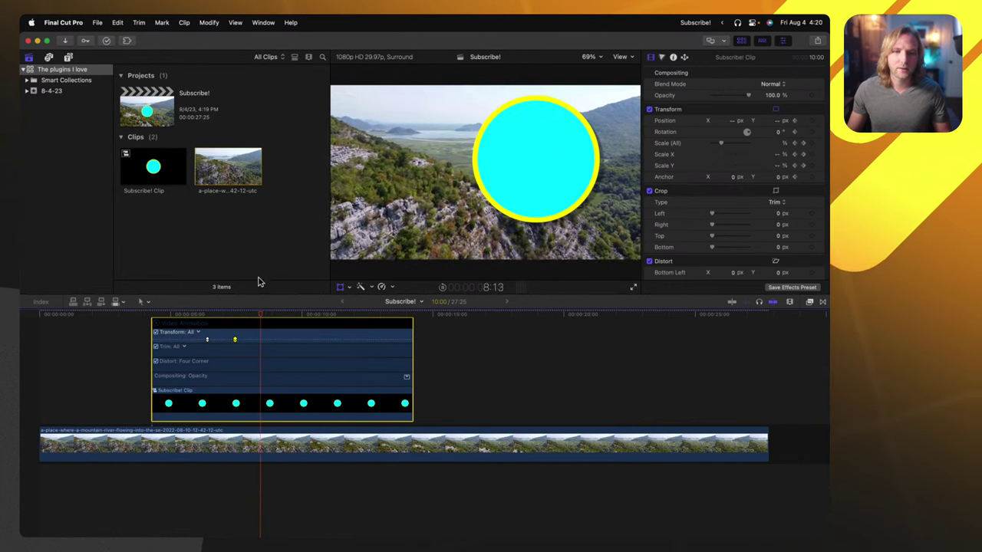
key("space")
left_click(207, 314)
mouse_move(211, 316)
left_mouse_down()
mouse_move(227, 315)
mouse_move(210, 314)
left_mouse_up()
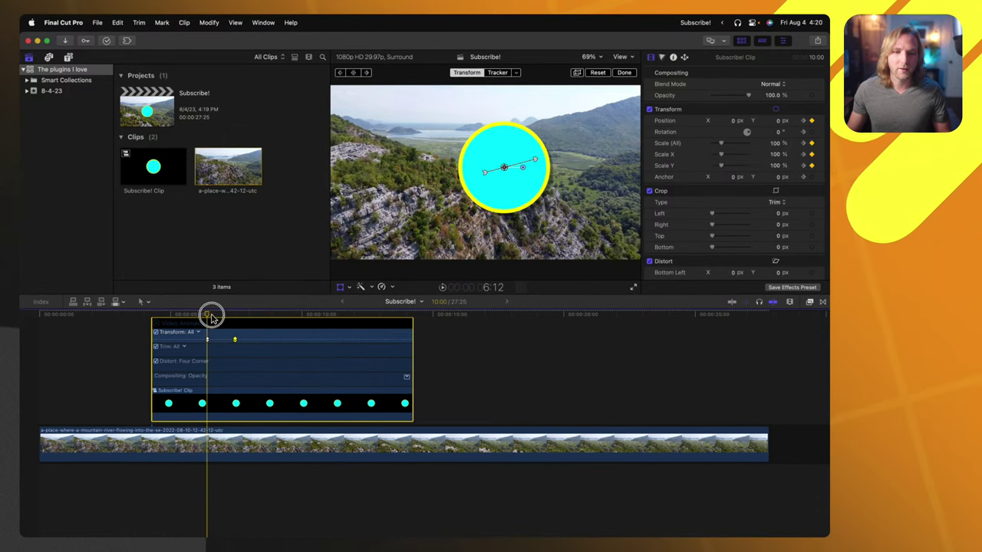
key("space")
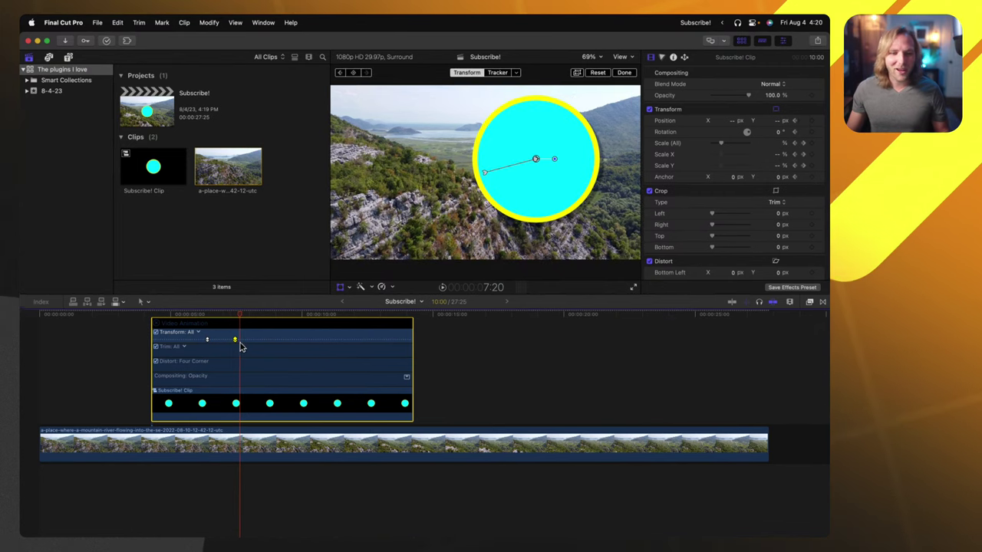
Delete the circle clip's transform keyframes and close its video animation editor
key("Delete")
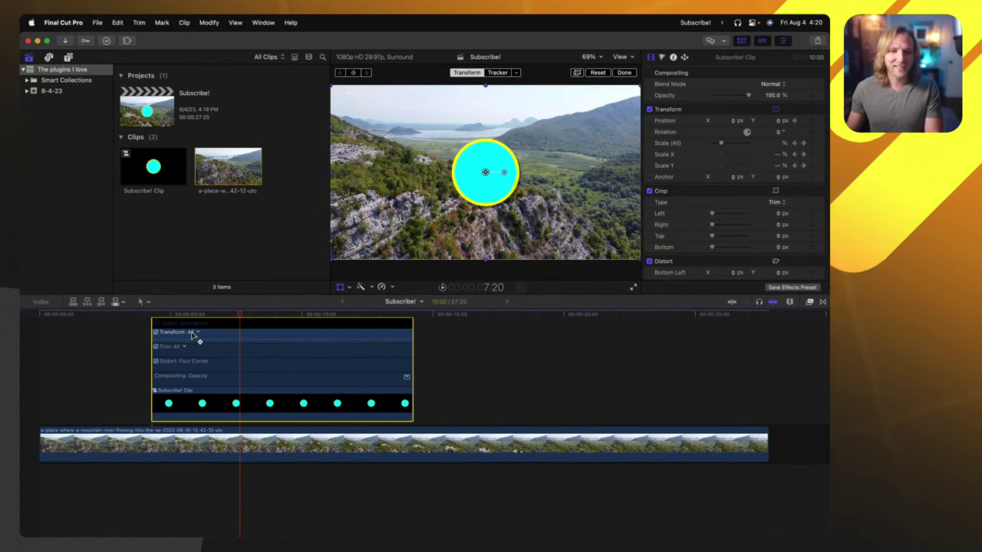
key("ctrl+v")
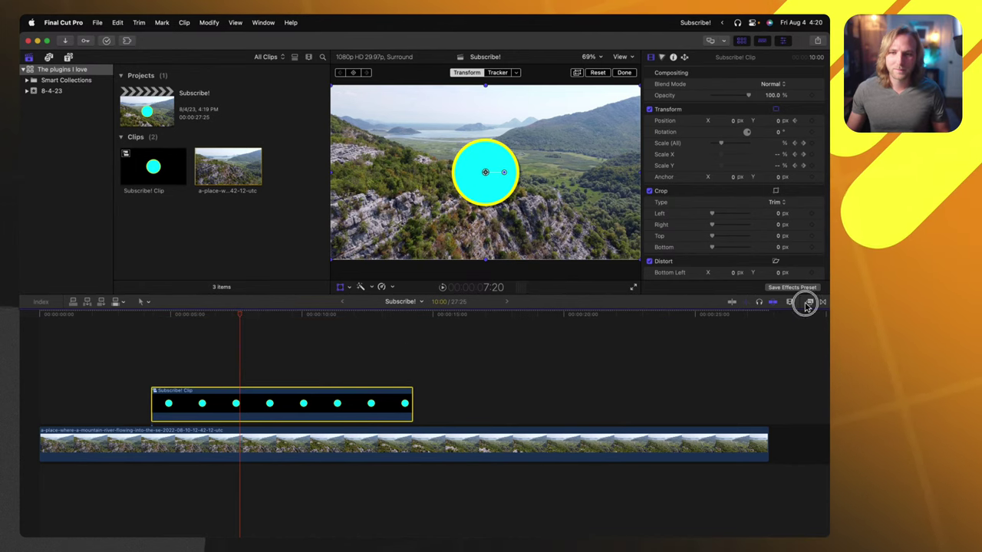
Apply the AddMotion video effect to the circle compound clip
left_click(806, 301)
scroll(694, 395, "up", 1)
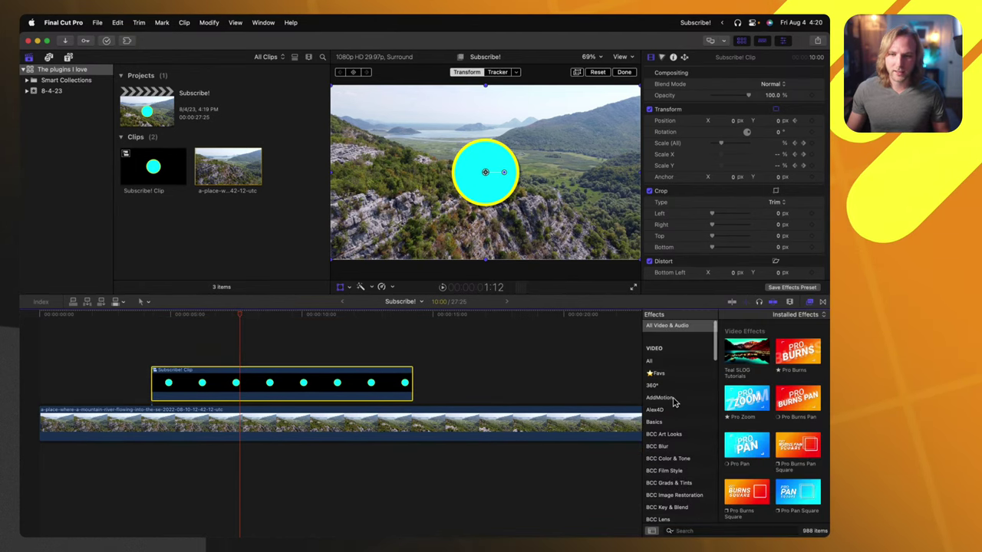
left_click(659, 397)
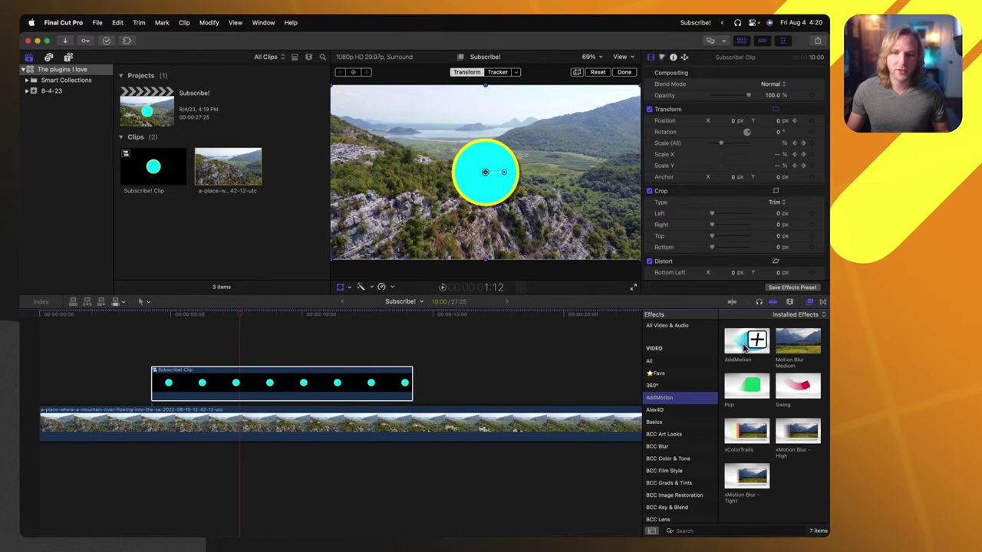
left_click_drag(742, 347, 285, 383)
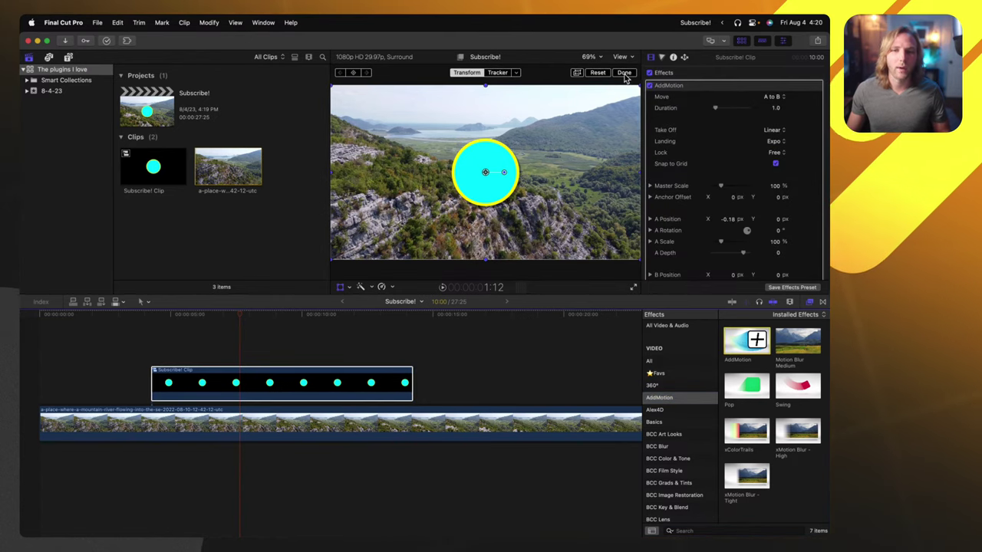
Place AddMotion's A position at about X -0.5, Y -0.18 and its B position at about X 0.43, Y 0.21
left_click_drag(455, 171, 398, 186)
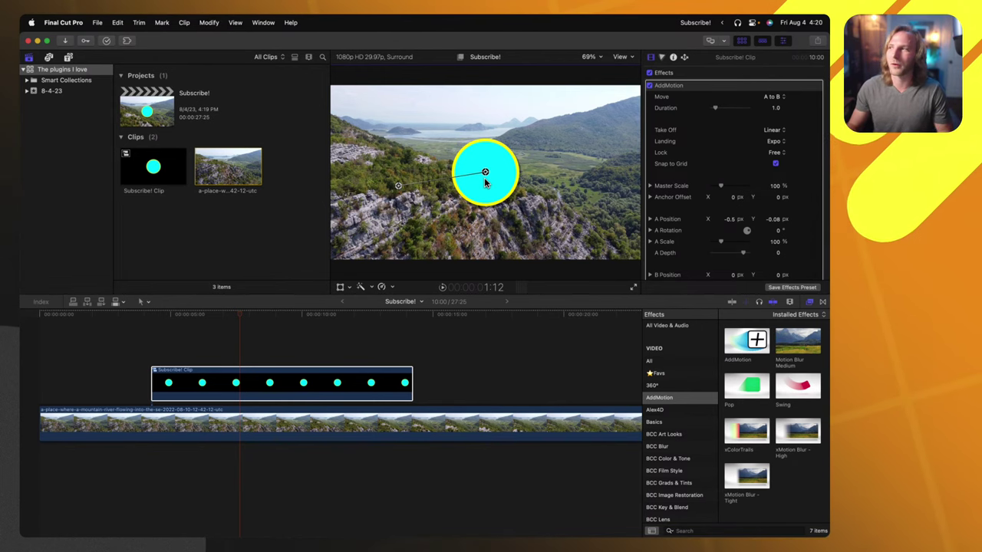
left_click_drag(485, 175, 557, 137)
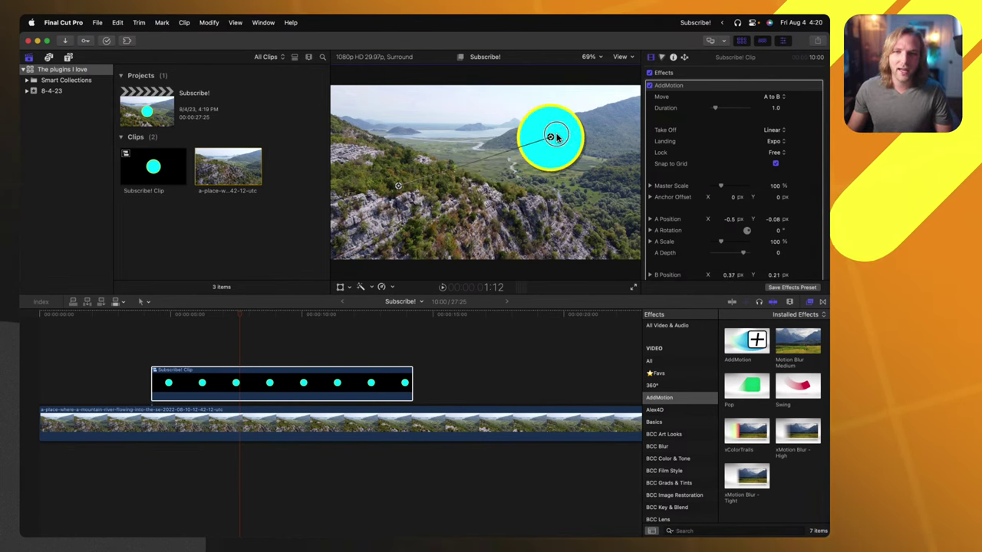
left_click_drag(398, 186, 398, 203)
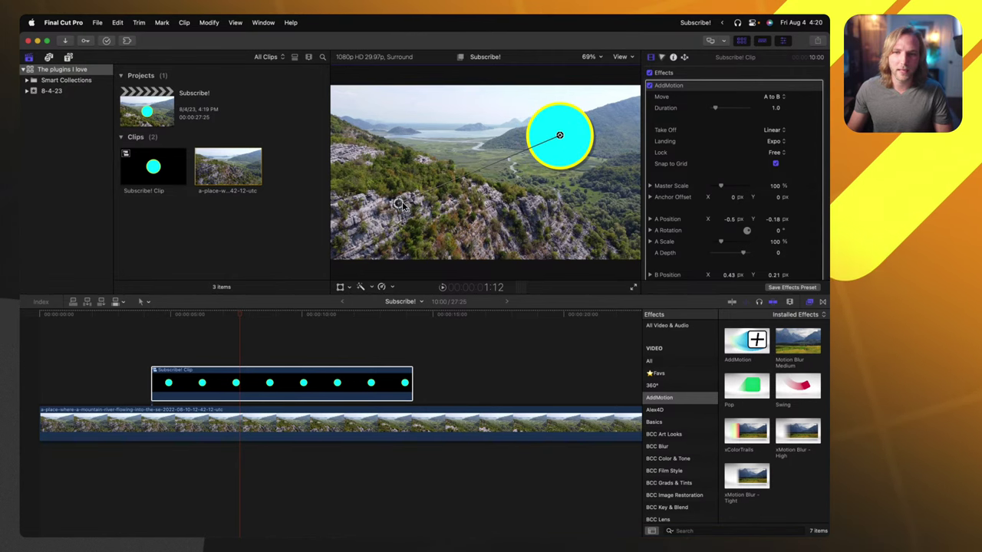
Reduce AddMotion's A Scale to 15%, judging the circle's size at the start of its clip
scroll(668, 213, "down", 2)
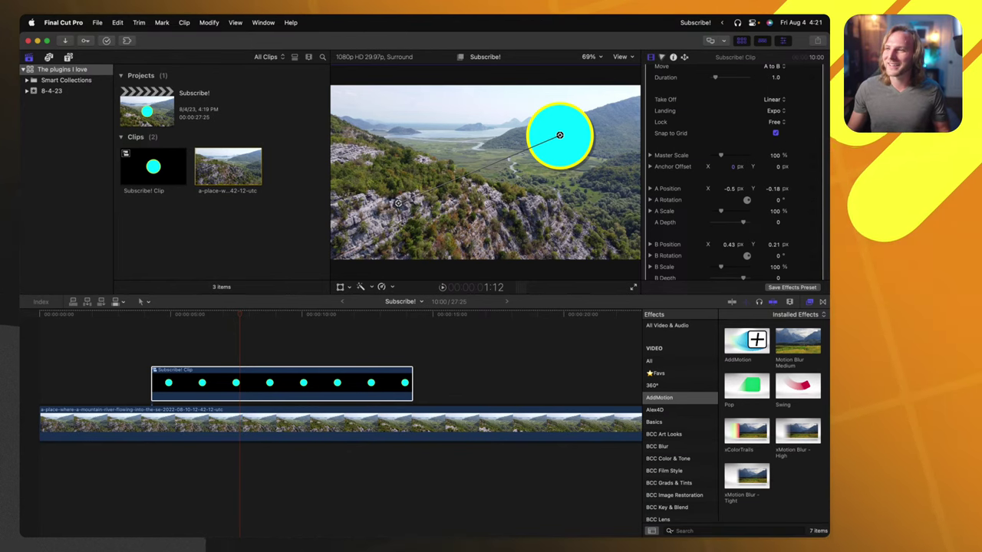
scroll(690, 219, "down", 1)
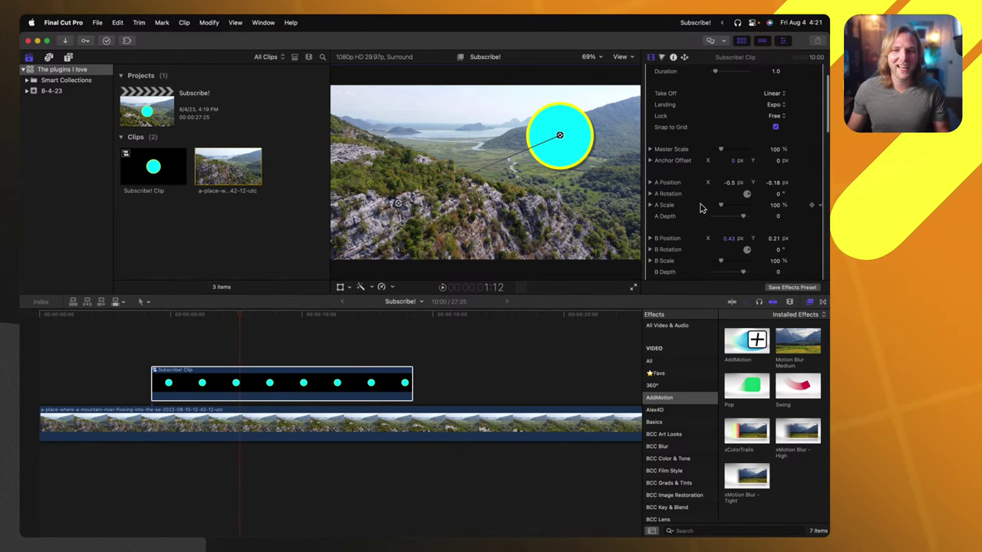
left_click_drag(719, 207, 715, 208)
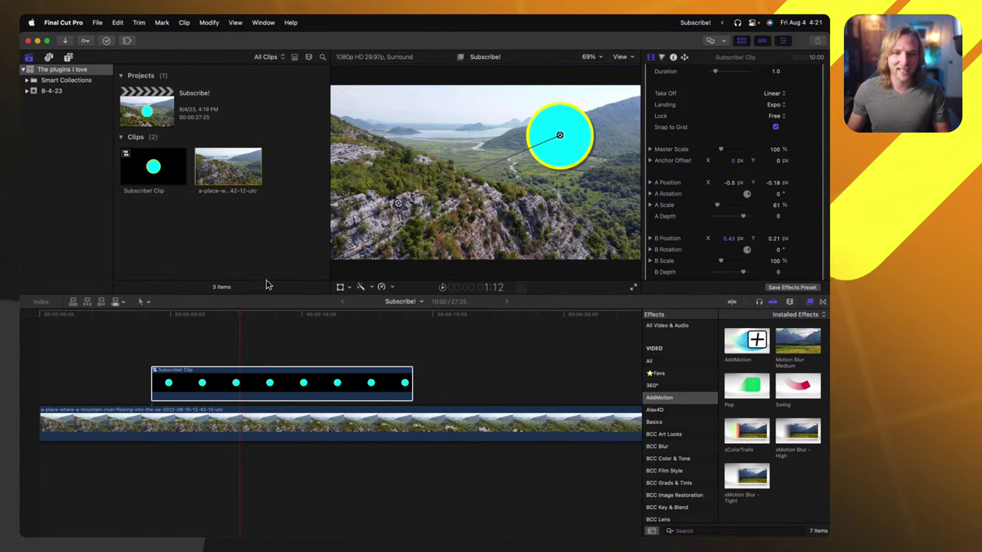
left_click_drag(247, 316, 151, 315)
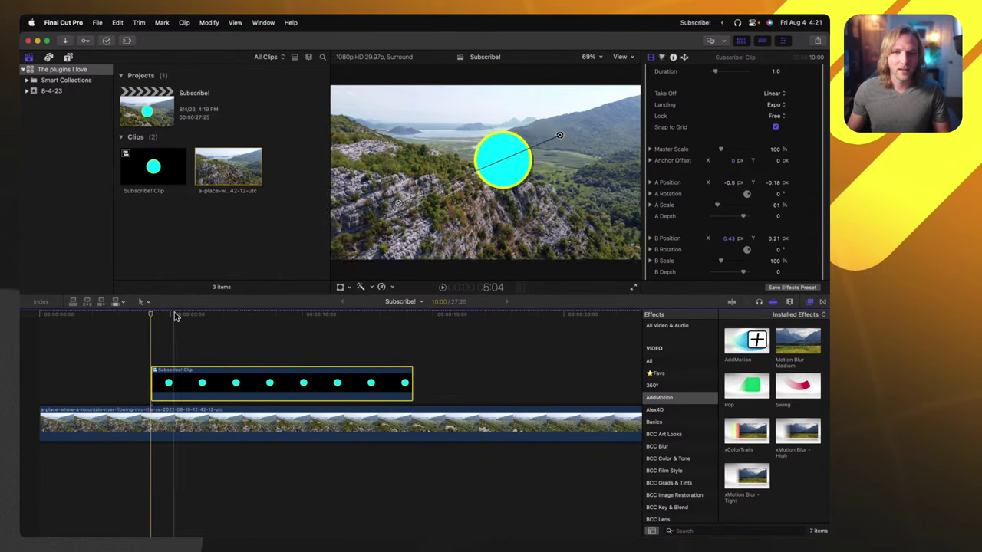
left_click(618, 57)
left_click(661, 135)
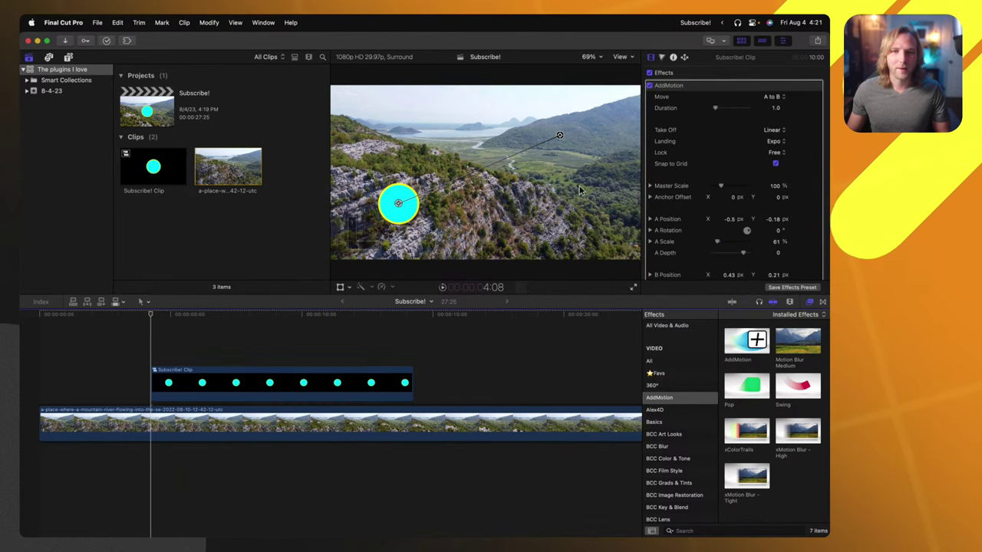
left_click_drag(716, 241, 714, 244)
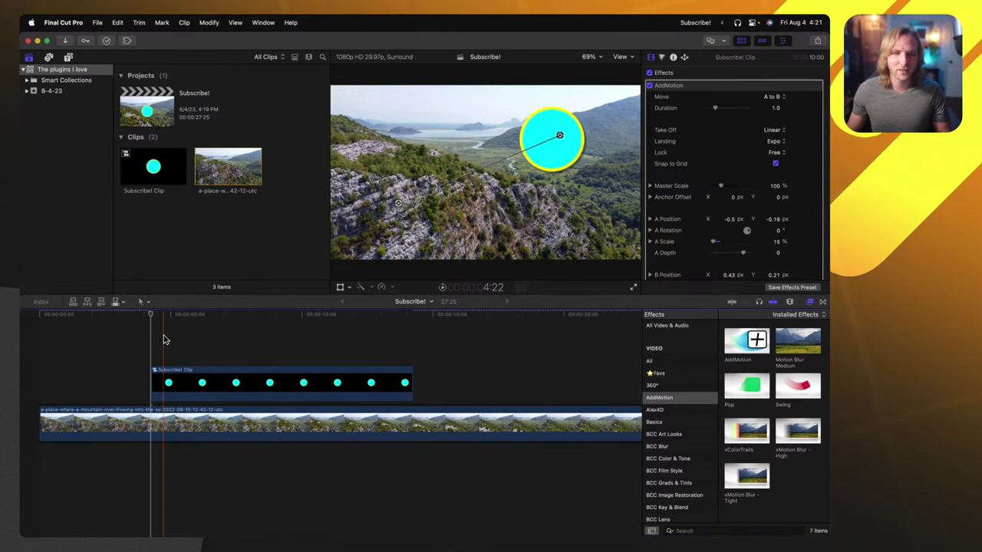
Play the circle clip from its start to preview the AddMotion A-to-B movement
key("space")
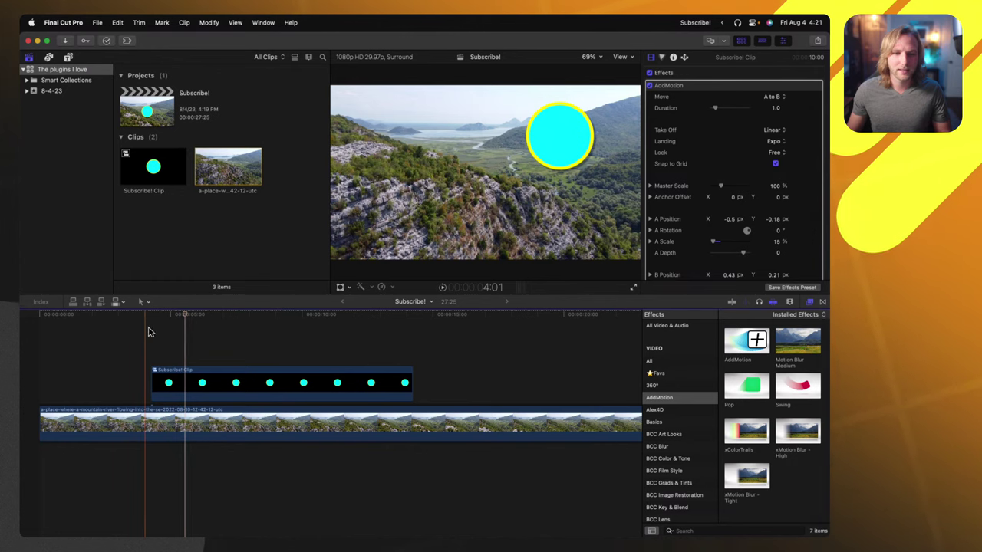
left_click(151, 330)
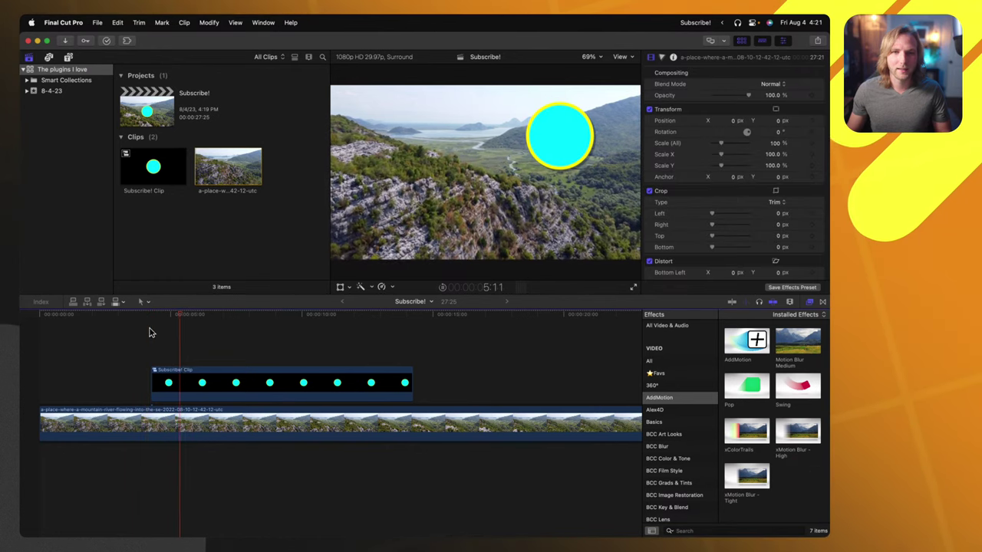
left_click(155, 316)
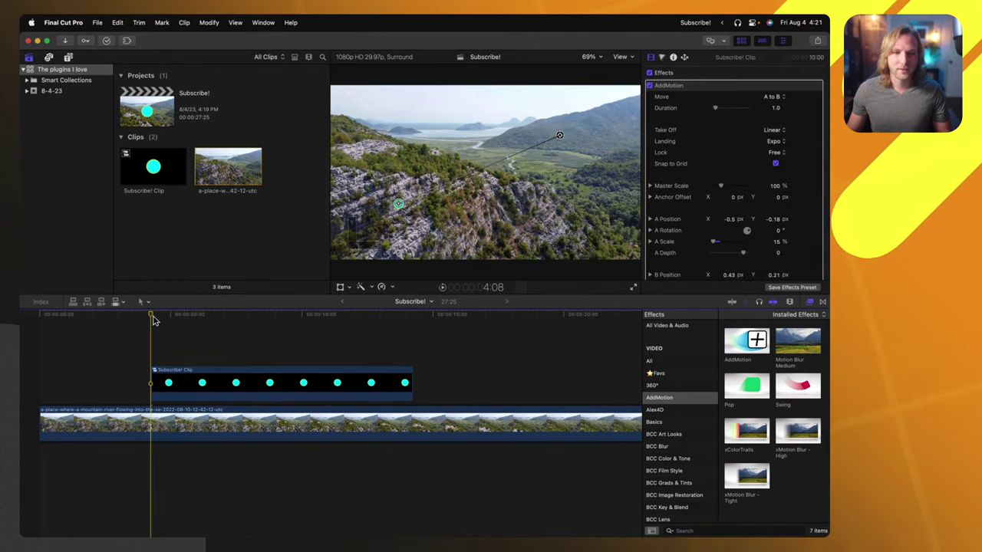
key("space")
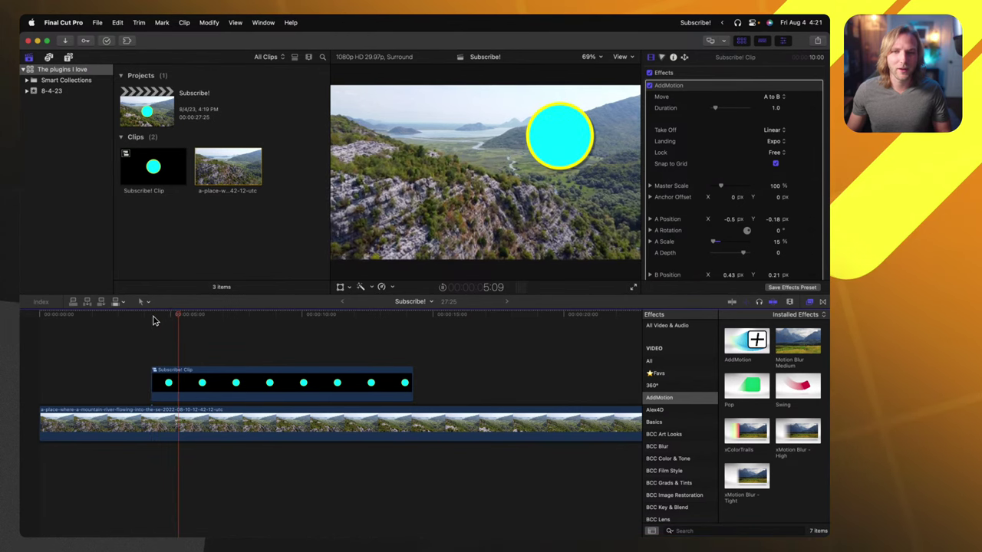
key("space")
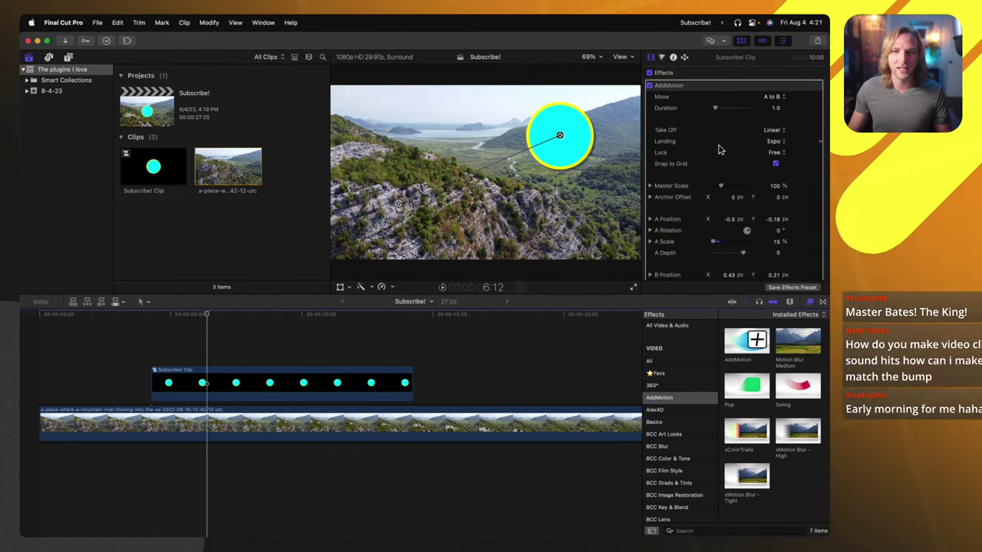
Set AddMotion's Landing to Bounce and preview the circle clip's movement from its start
scroll(718, 150, "down", 2)
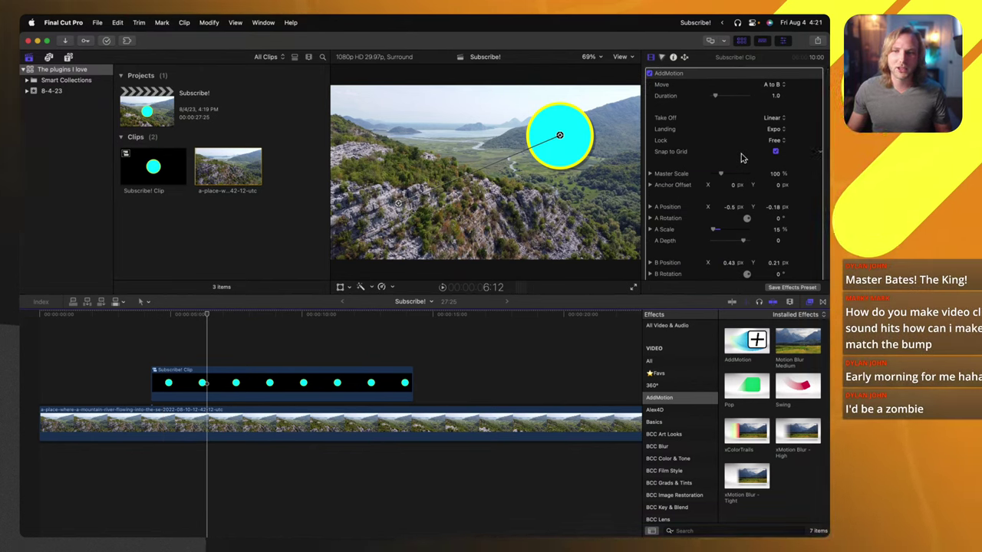
left_click(775, 128)
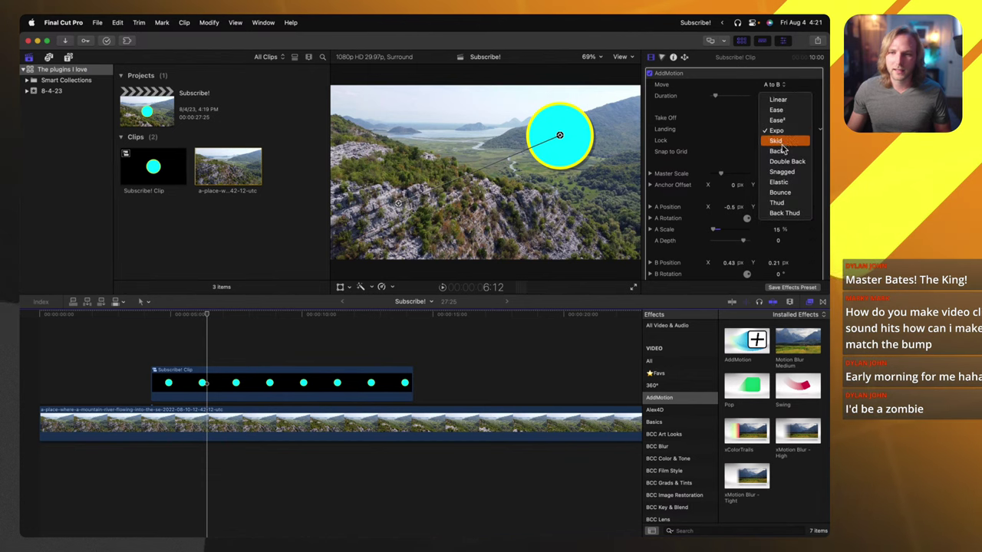
left_click(781, 193)
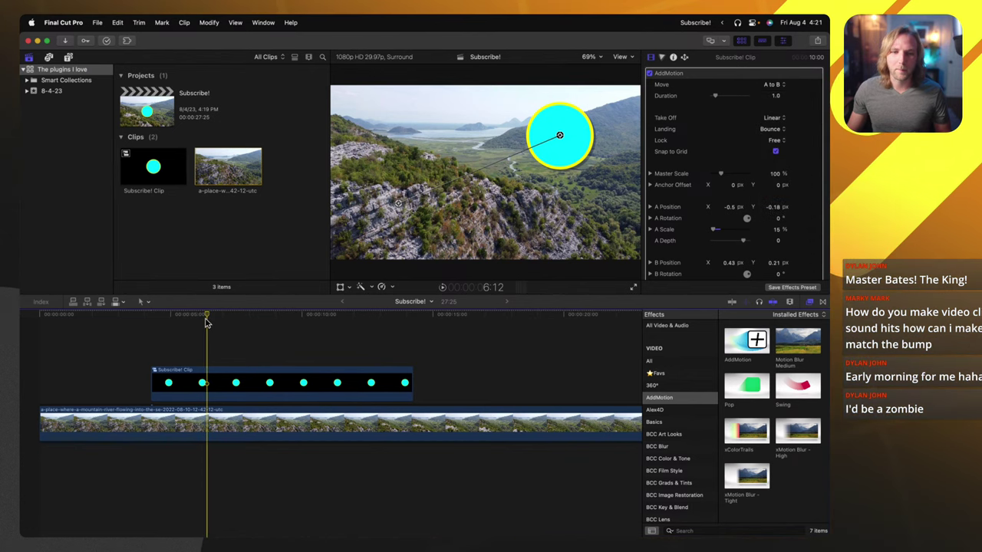
left_click(153, 336)
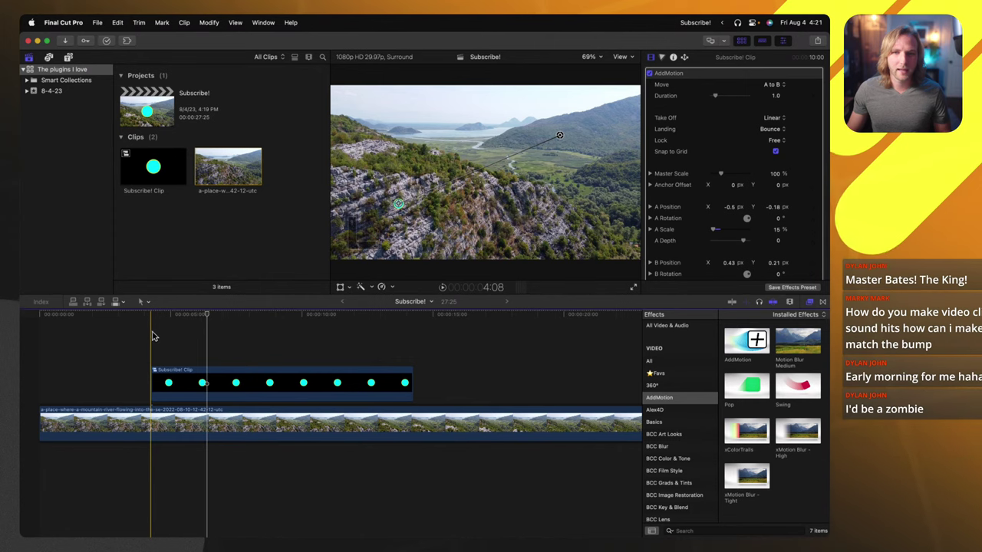
key("space")
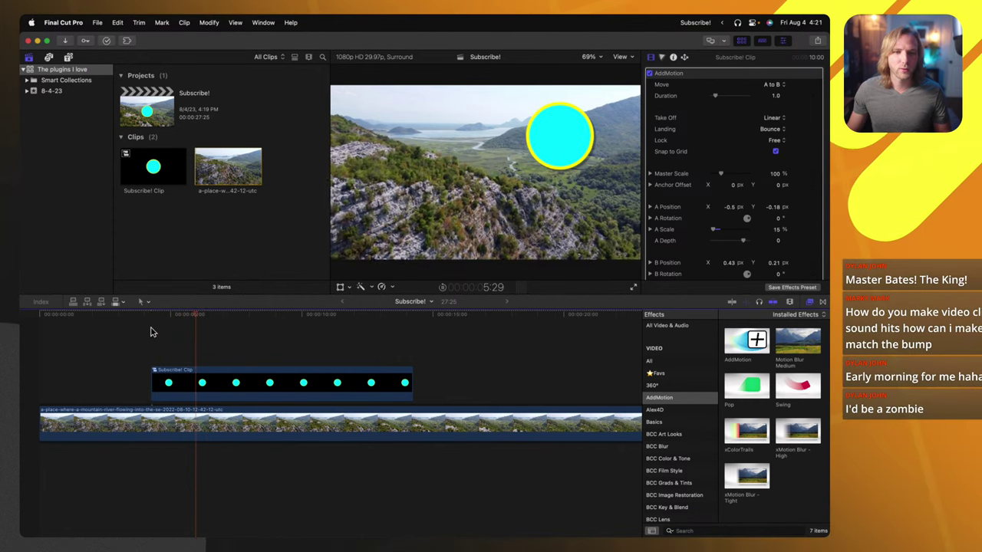
key("space")
Set AddMotion's Landing to Snagged and preview the circle clip's movement
left_click(772, 130)
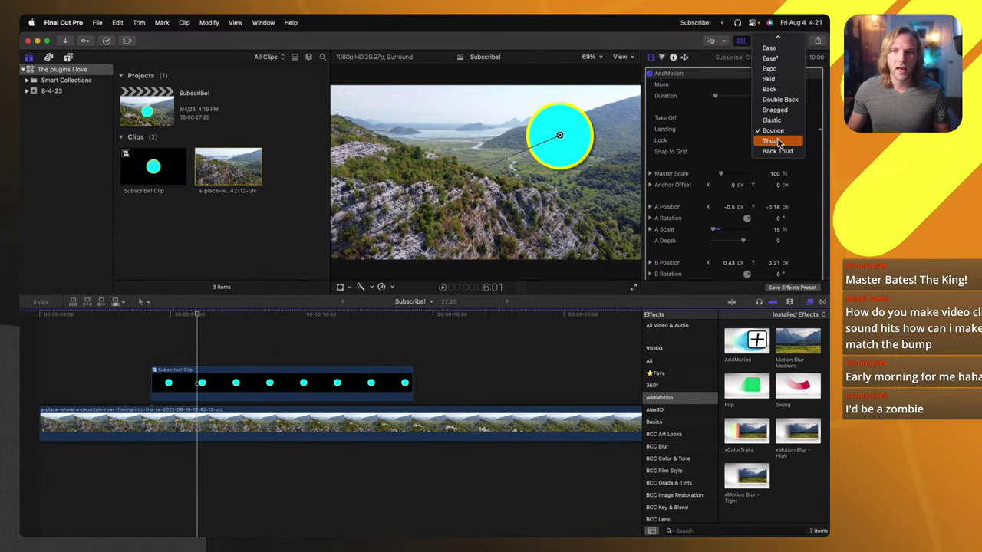
left_click(774, 110)
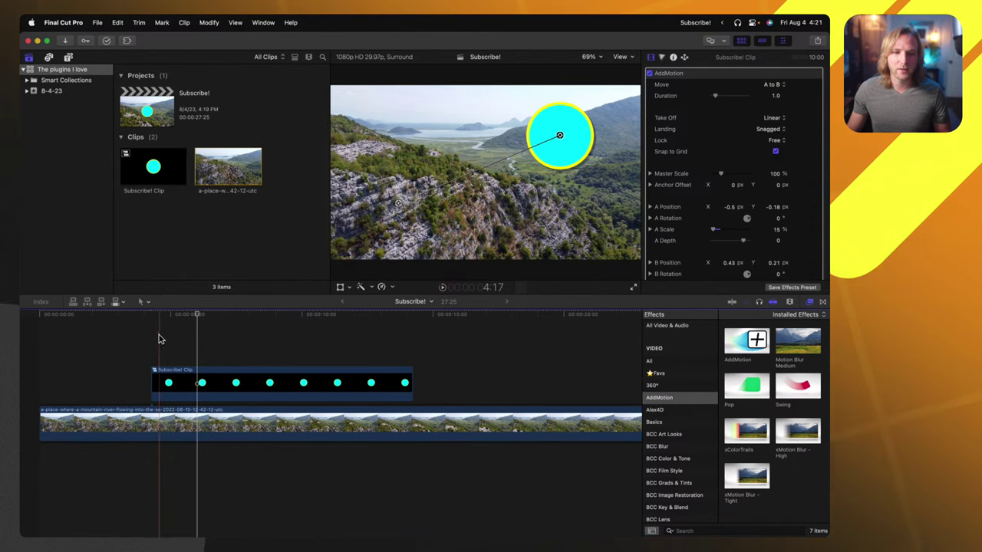
key("space")
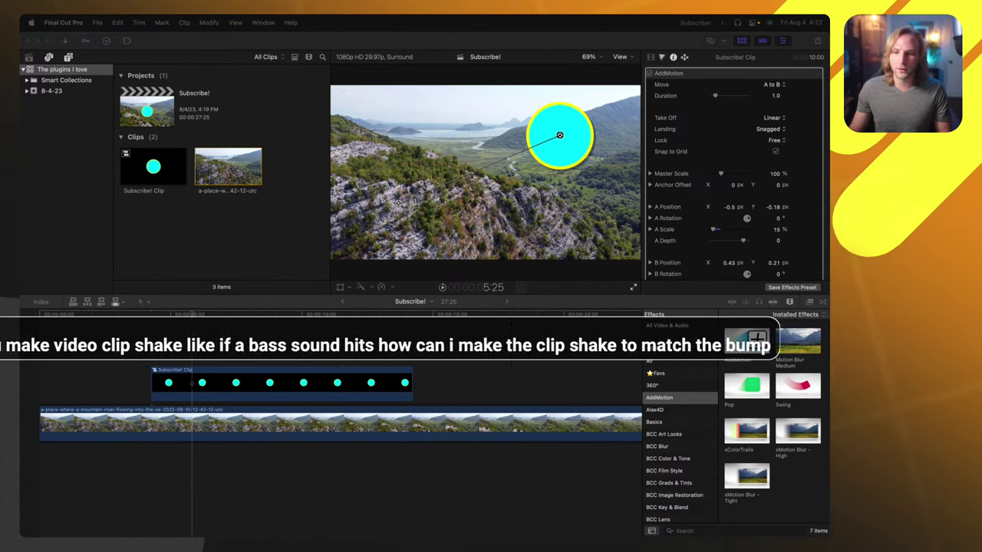
Search all video and audio effects for "earth" and apply the Earthquake effect to the circle clip
left_click(681, 339)
left_click(679, 325)
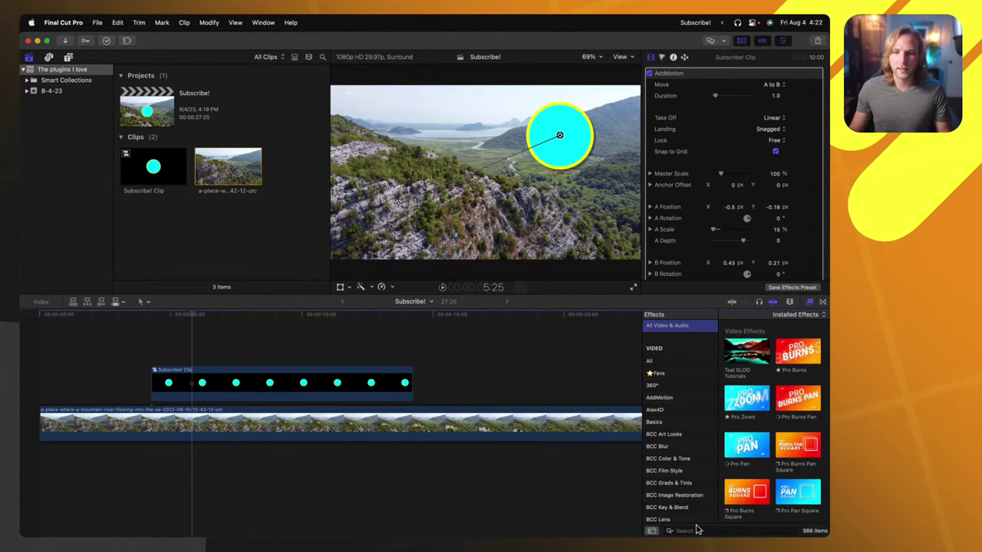
left_click(696, 530)
type("earth")
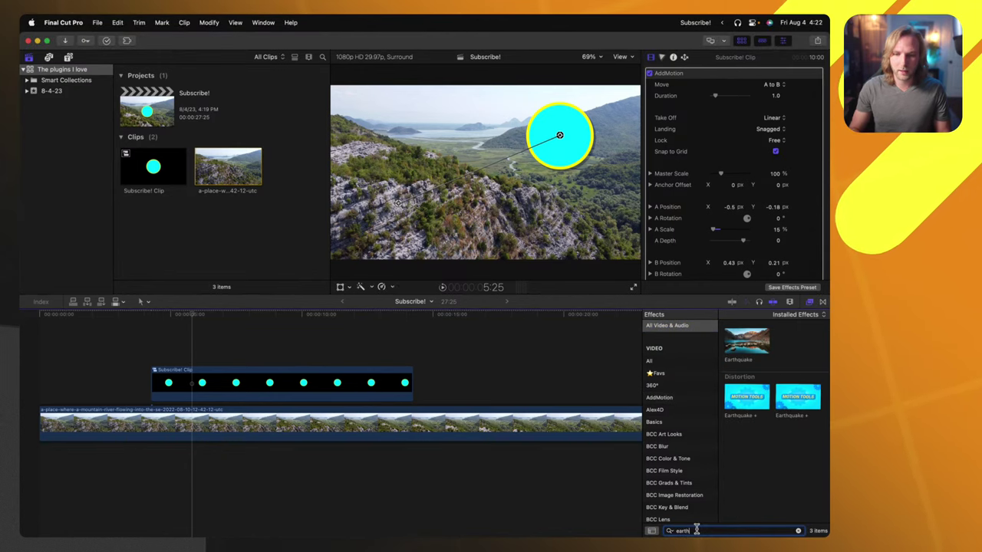
left_click(318, 387)
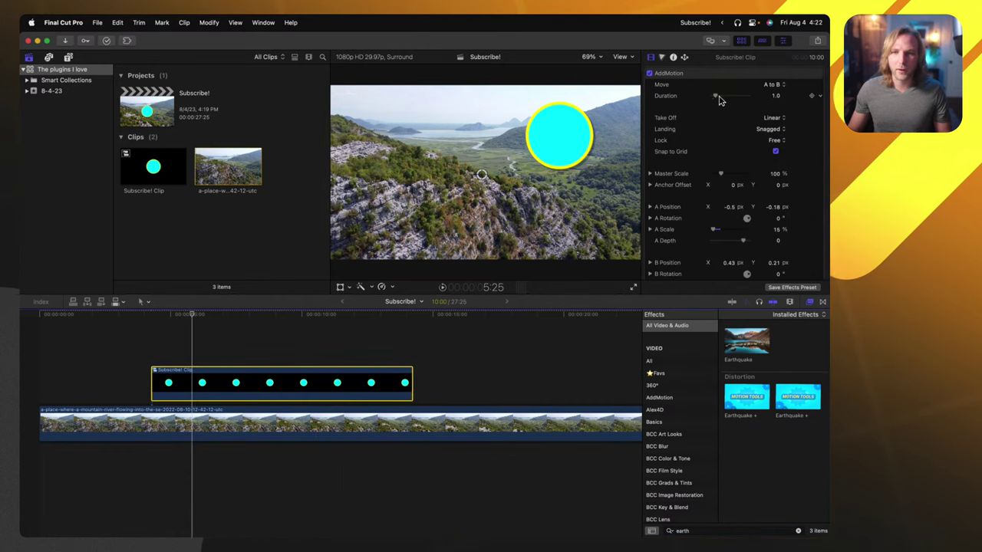
Reduce the Earthquake effect's Amount to 0 and remove the effect from the circle clip
scroll(713, 115, "down", 10)
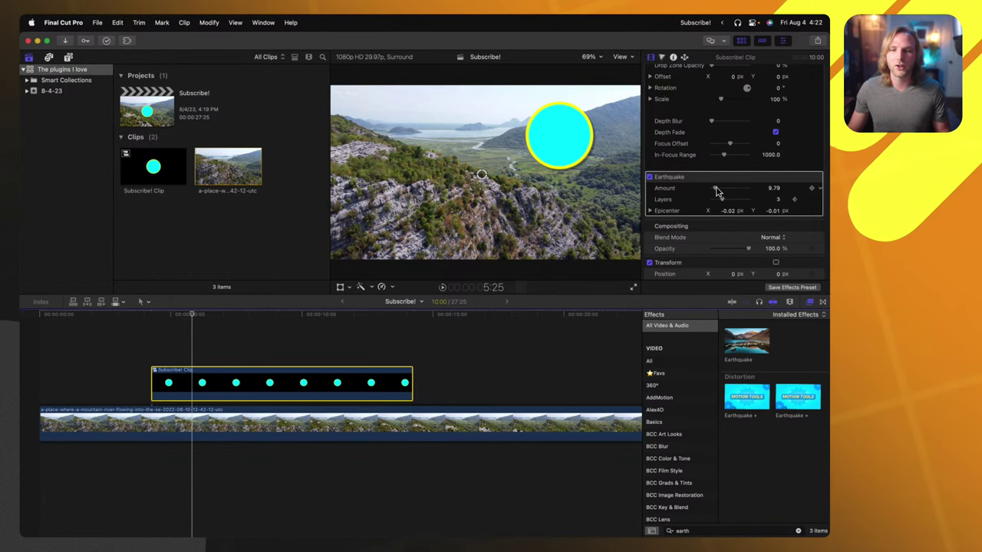
left_click_drag(715, 190, 710, 189)
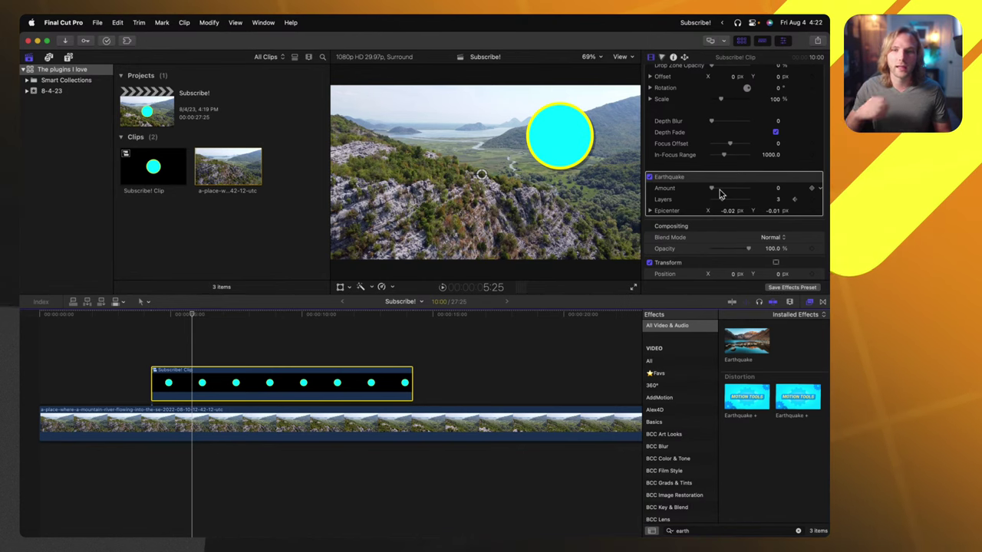
left_click(709, 181)
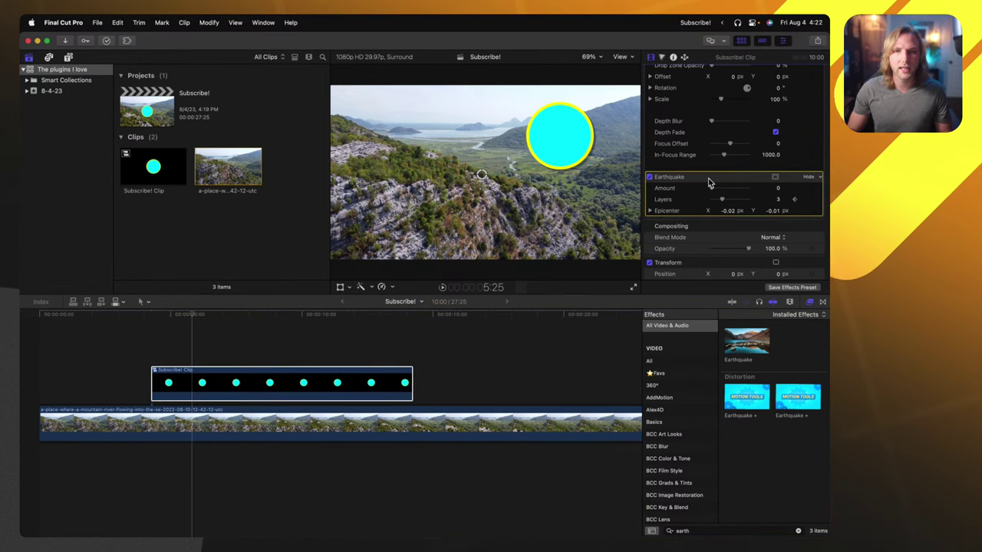
key("Delete")
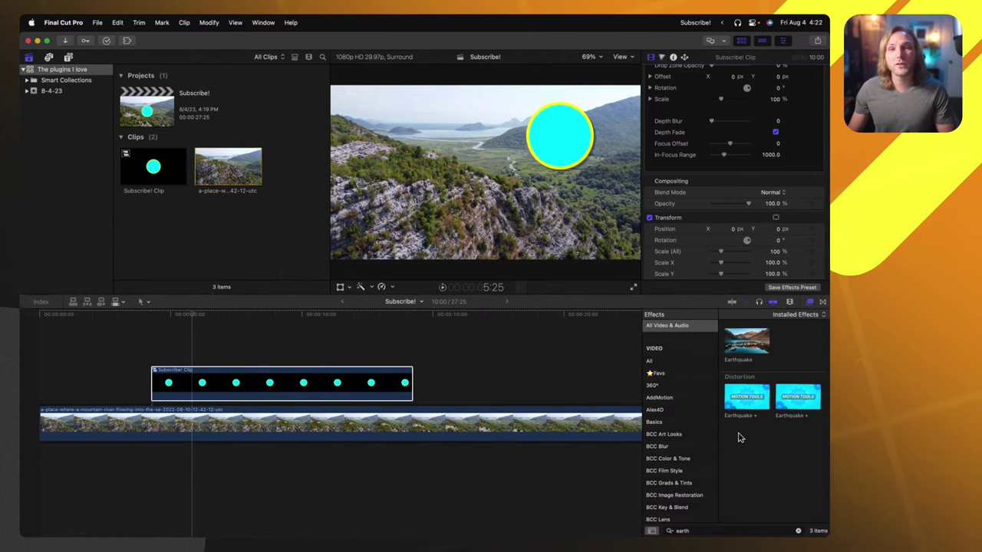
Look through the video effect categories and the circle clip's effect, Transform, Crop and Distort parameters
scroll(688, 449, "down", 3)
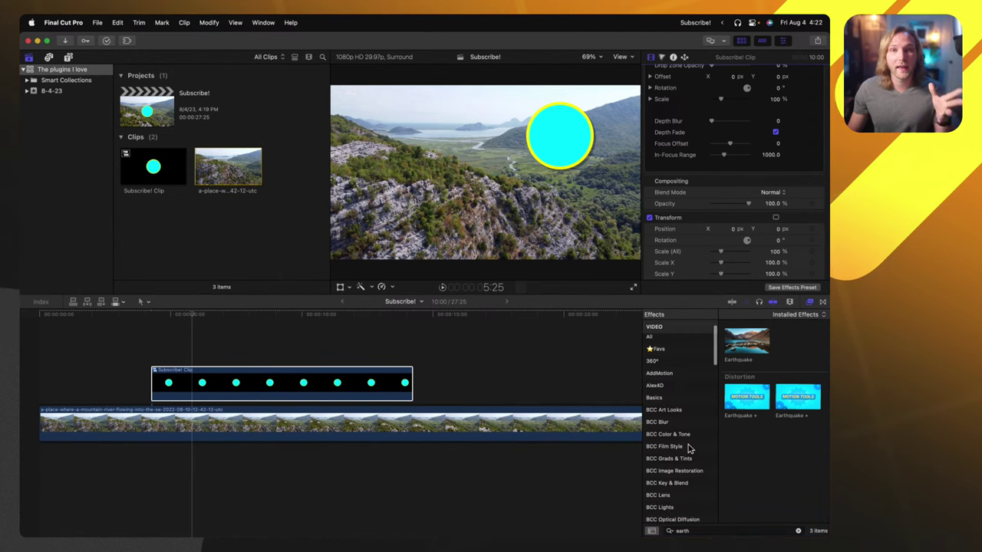
scroll(687, 449, "down", 8)
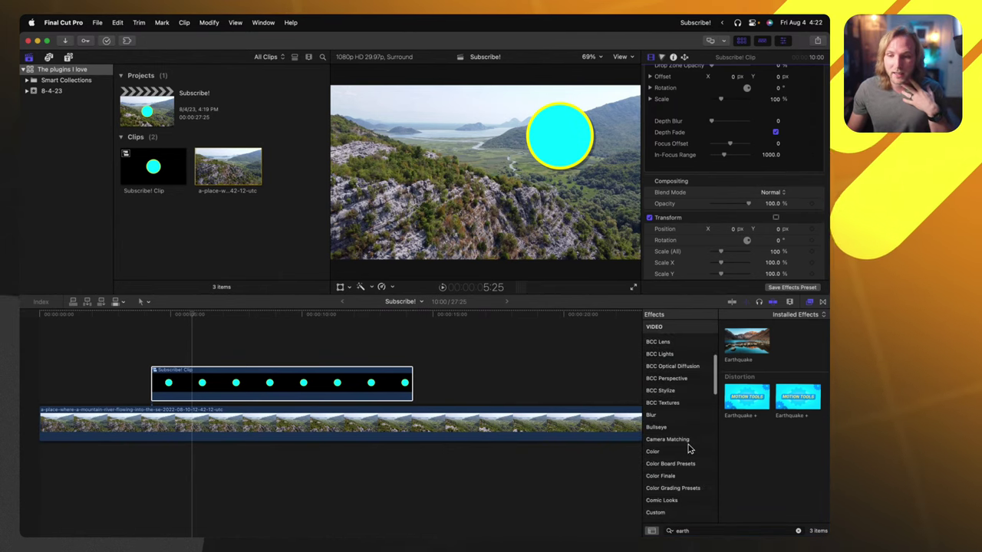
scroll(719, 230, "up", 5)
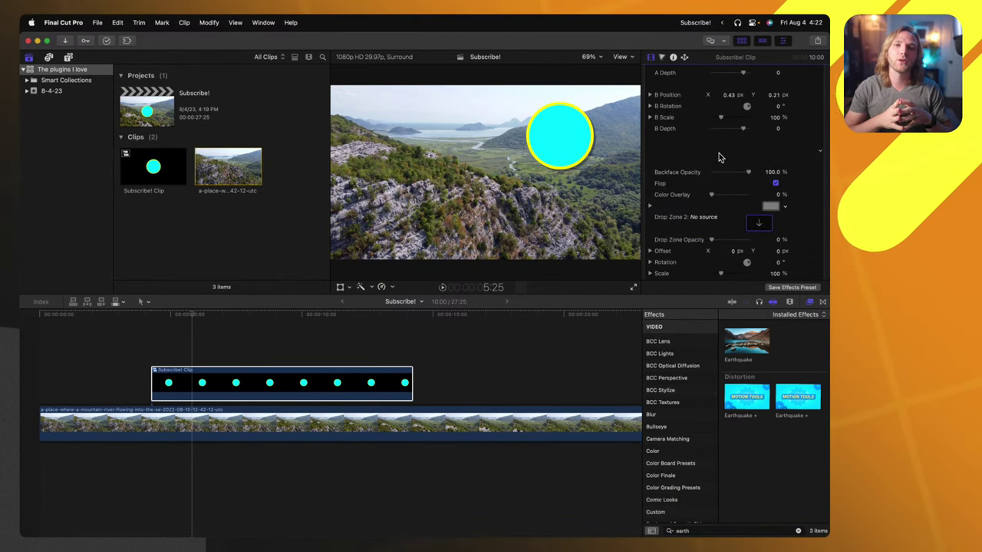
scroll(719, 157, "down", 10)
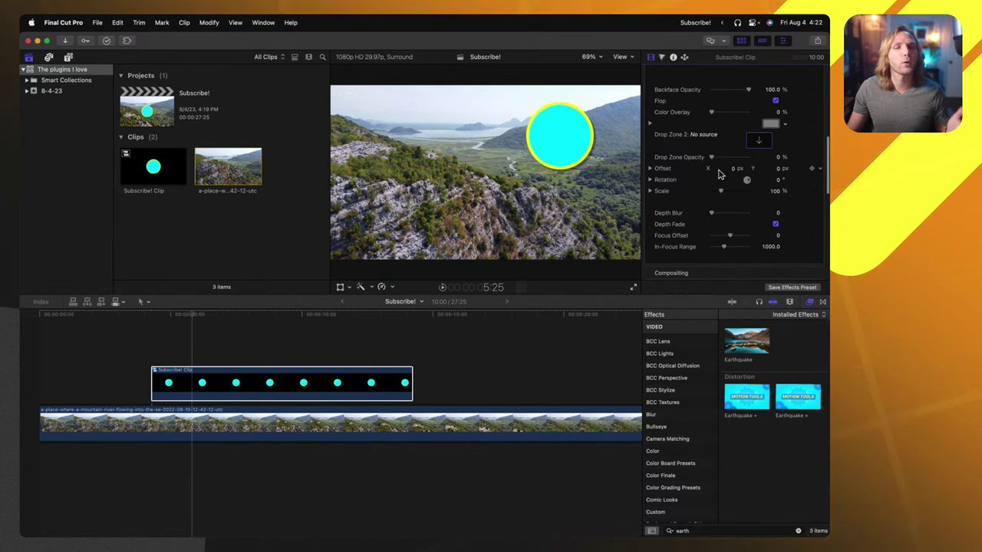
scroll(719, 184, "down", 5)
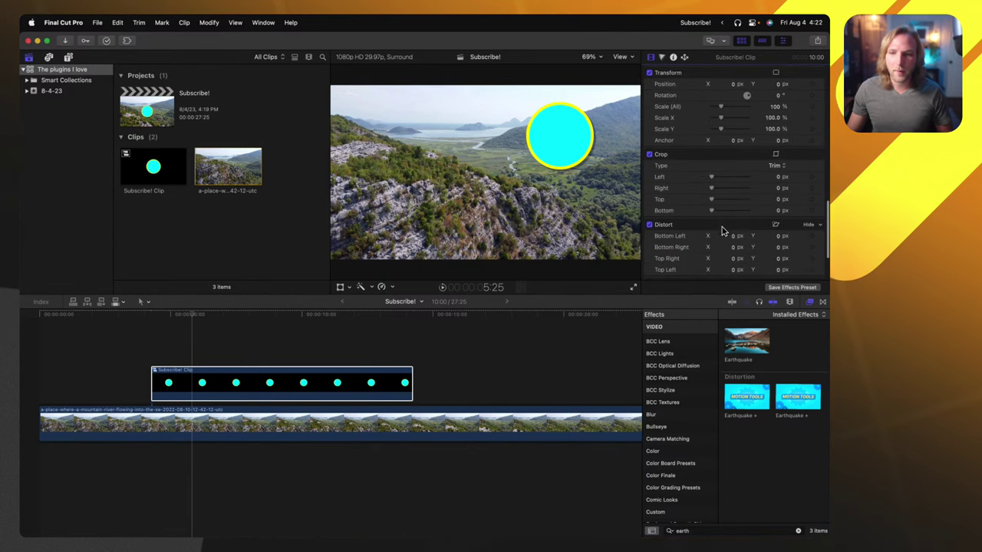
scroll(683, 399, "down", 3)
scroll(683, 415, "up", 6)
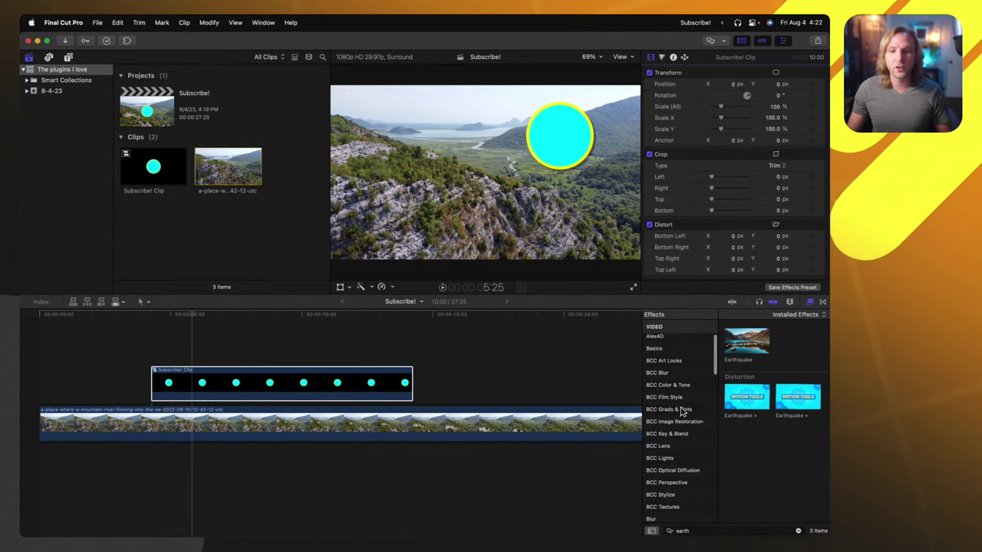
scroll(685, 433, "down", 1)
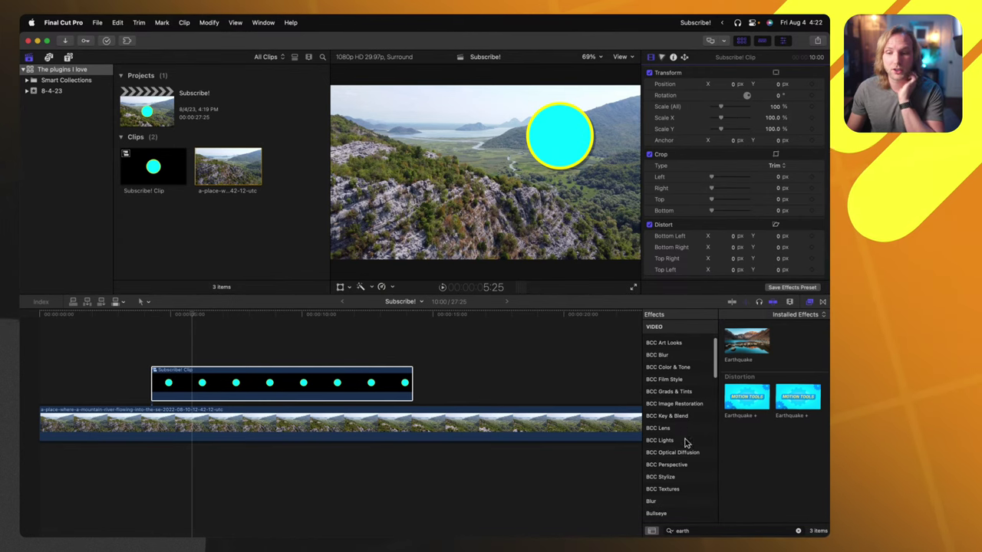
scroll(684, 468, "down", 1)
scroll(683, 394, "up", 1)
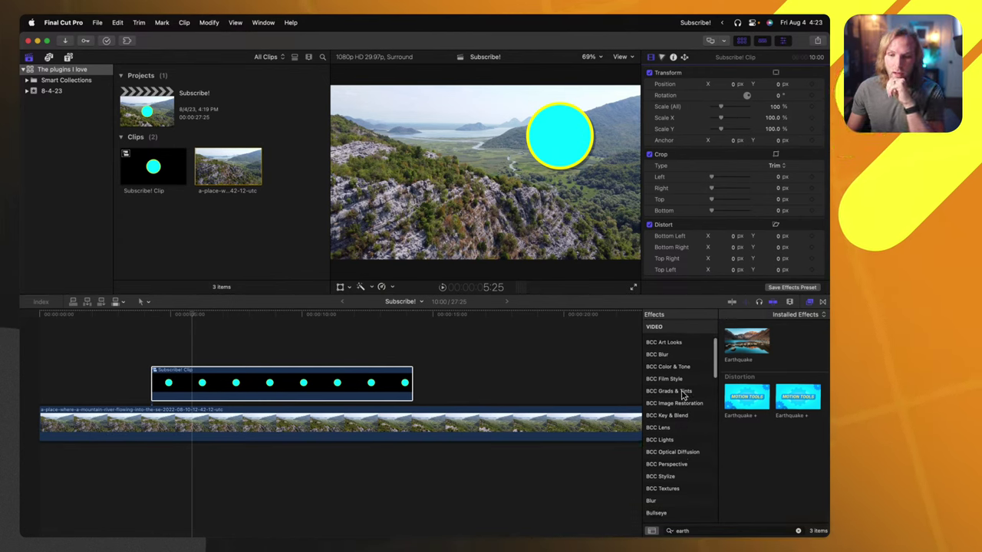
scroll(679, 368, "up", 1)
scroll(685, 390, "down", 2)
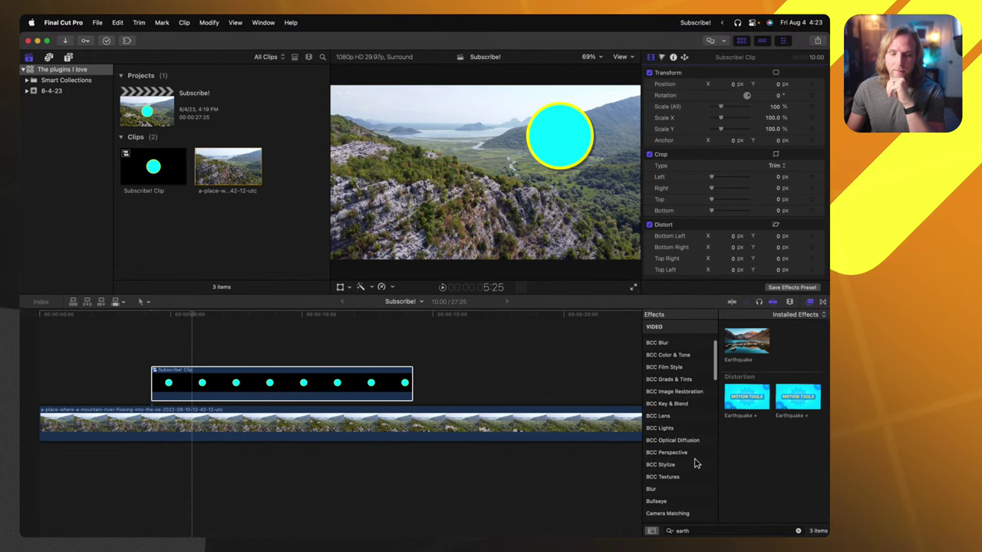
scroll(676, 430, "down", 1)
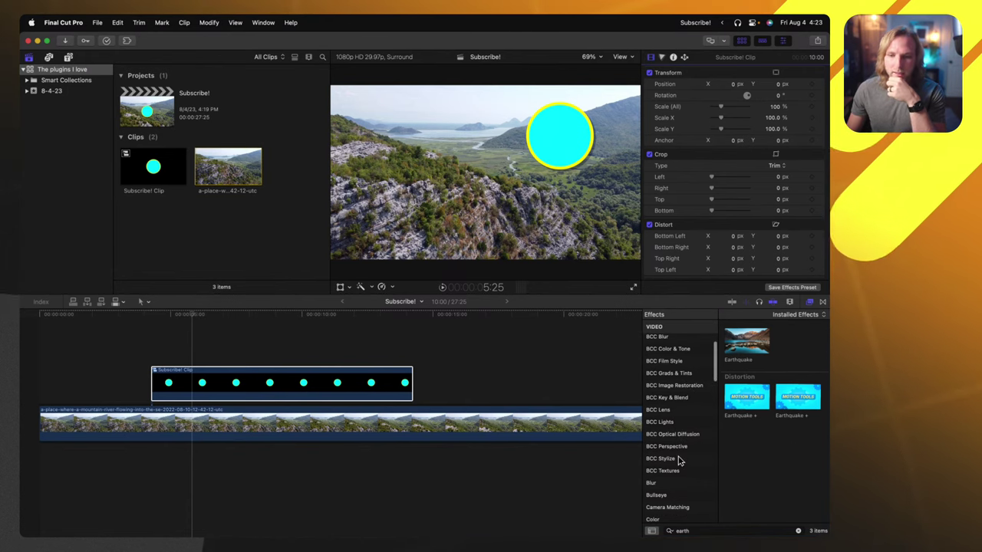
scroll(679, 460, "up", 1)
scroll(679, 460, "up", 2)
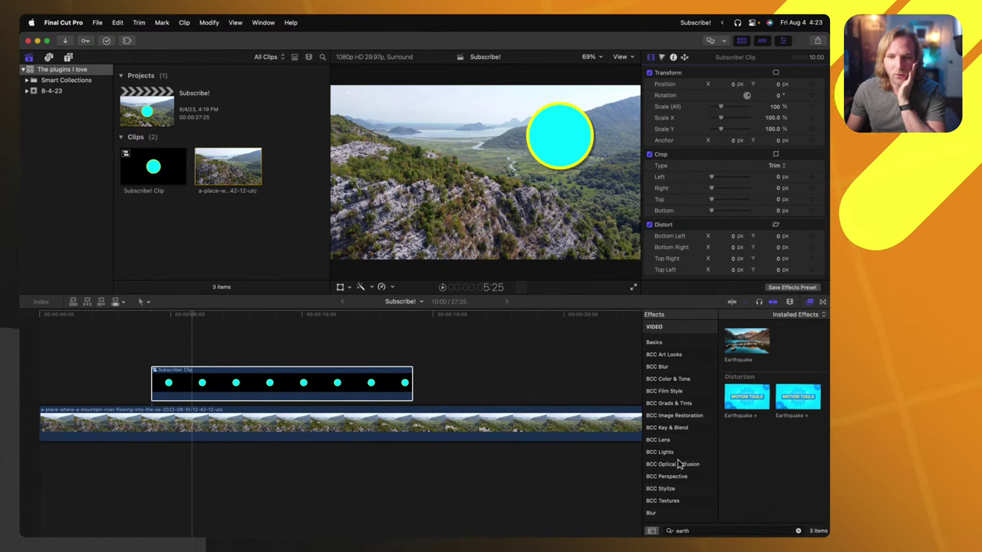
Clear the effects search and apply BCC +Transform from the BCC Perspective category to the circle clip
left_click(680, 477)
left_click(798, 531)
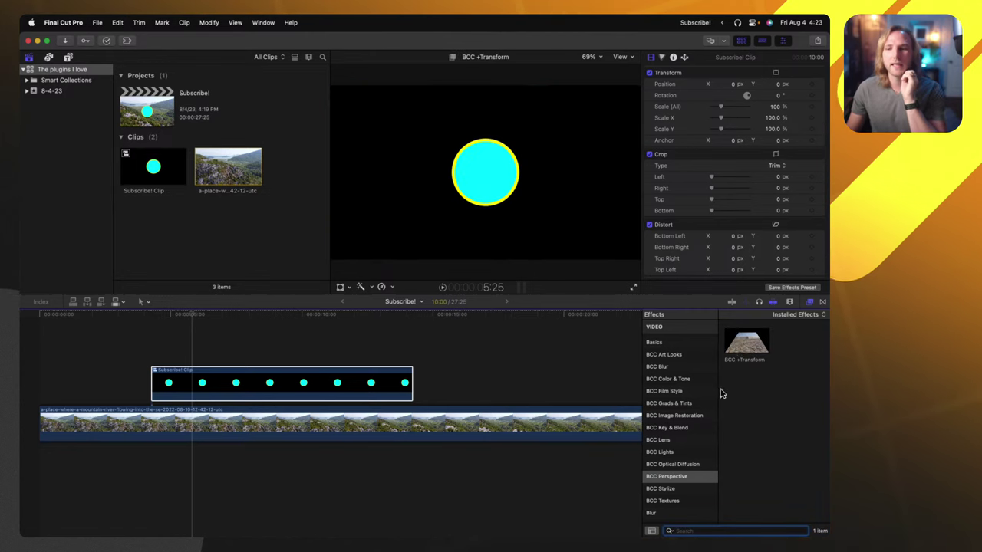
left_click_drag(741, 349, 302, 388)
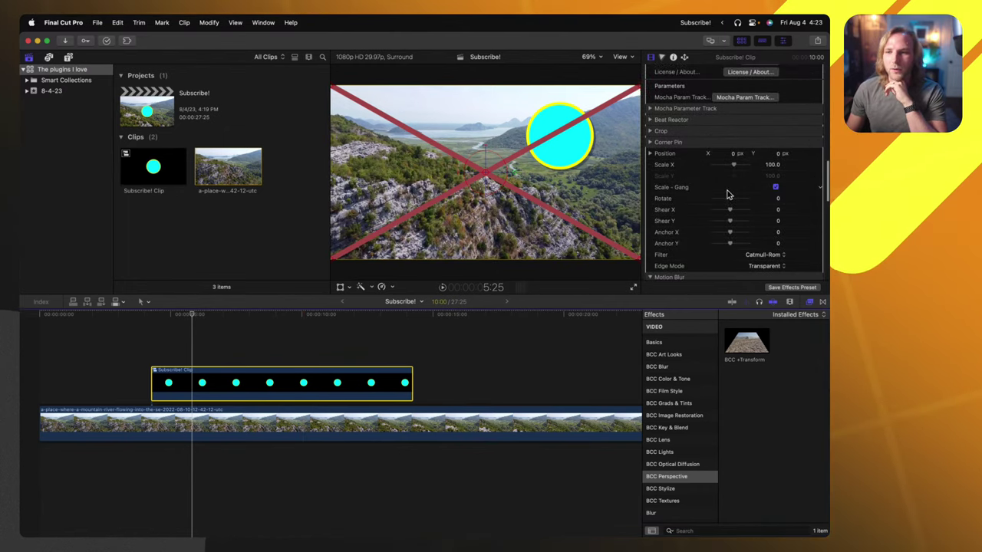
Remove the AddMotion effect from the circle clip, keeping BCC +Transform
scroll(728, 193, "up", 5)
scroll(729, 193, "up", 5)
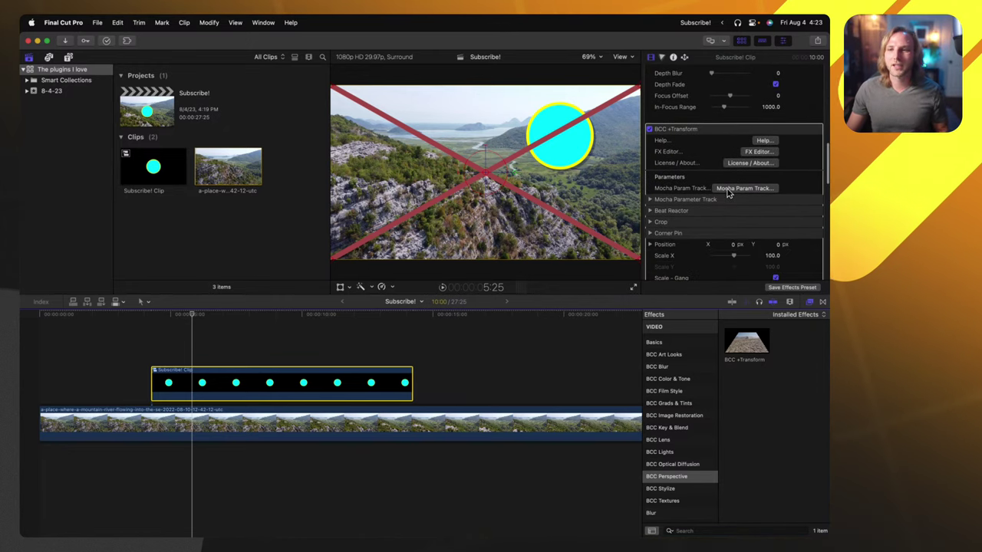
scroll(725, 177, "up", 10)
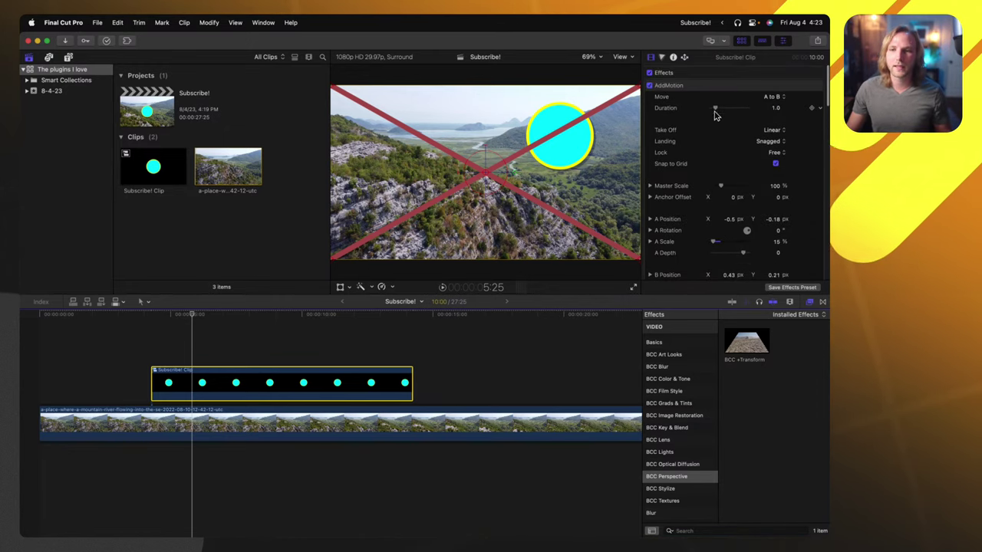
left_click(711, 86)
key("Delete")
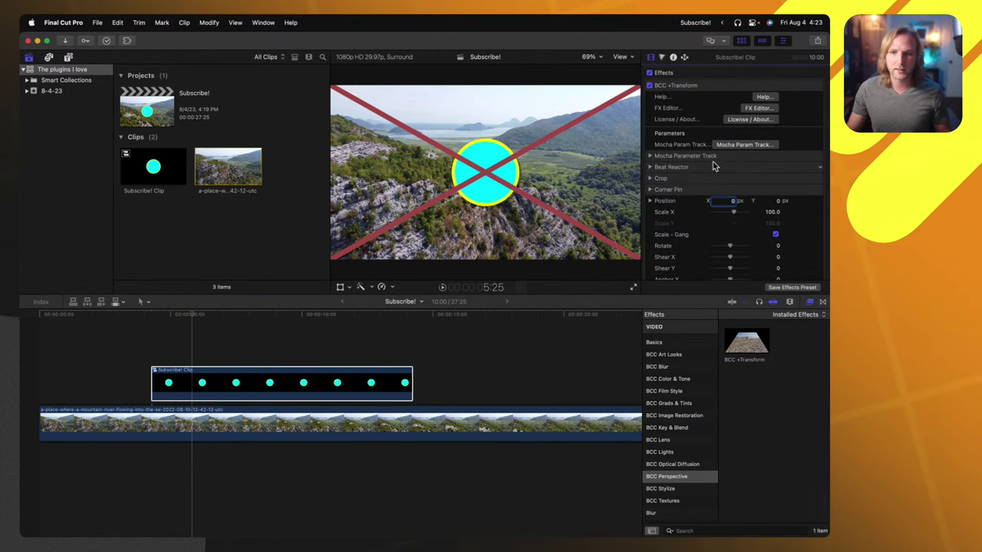
Expand the Beat Reactor settings of BCC +Transform and enable Beat Reactor
scroll(718, 162, "down", 2)
scroll(721, 167, "down", 1)
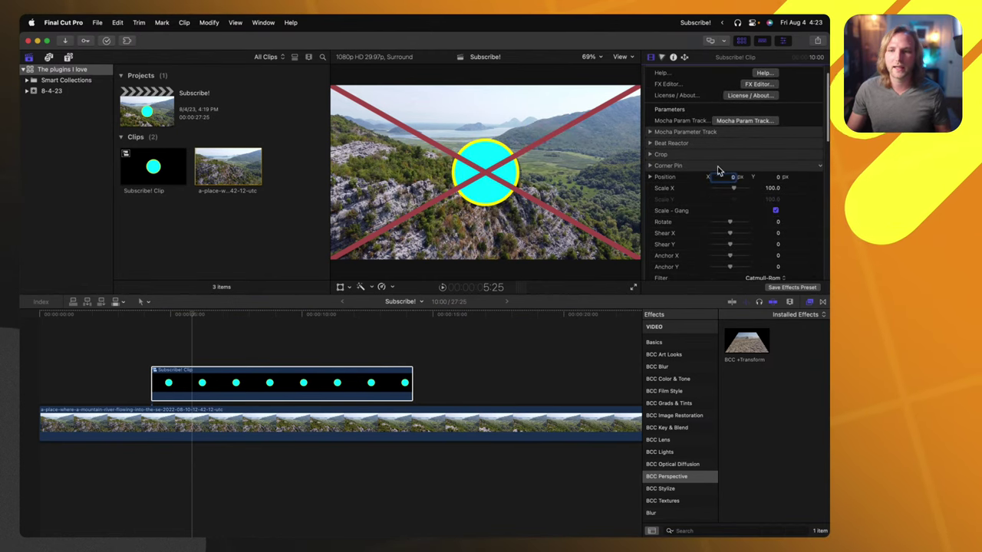
left_click(649, 143)
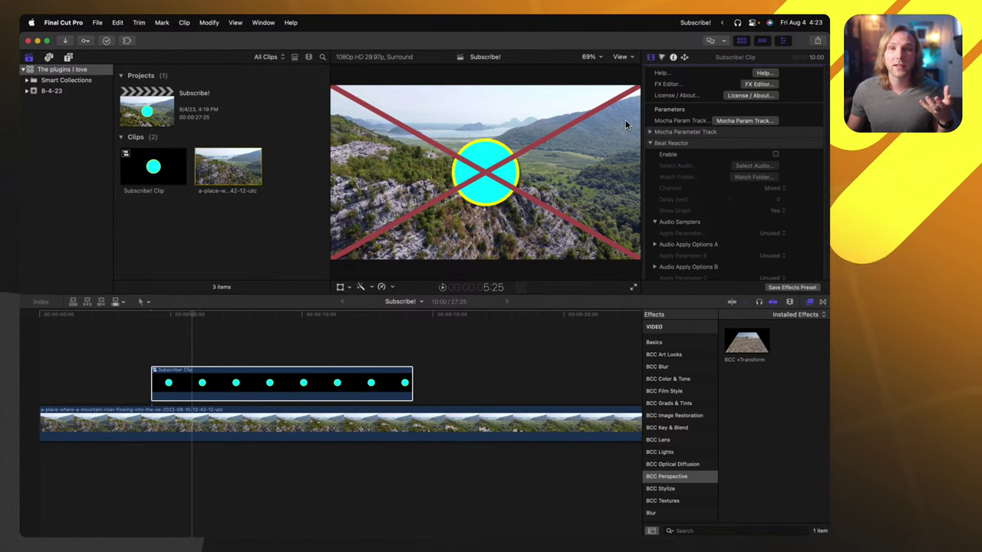
left_click(775, 155)
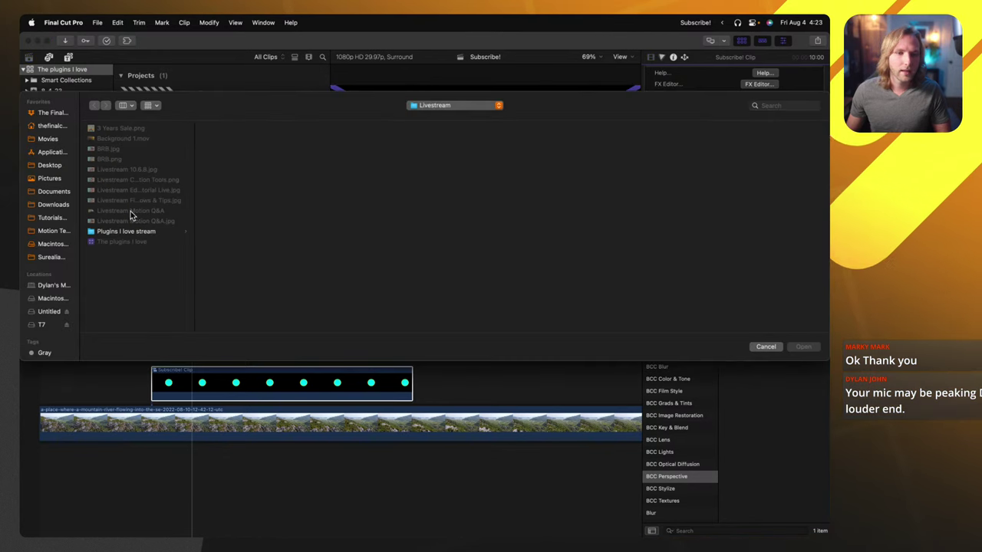
Look for a music file in the Audio folders of the T268 and T267 projects in the tutorials folder
left_click(51, 220)
scroll(138, 253, "down", 5)
left_click(137, 292)
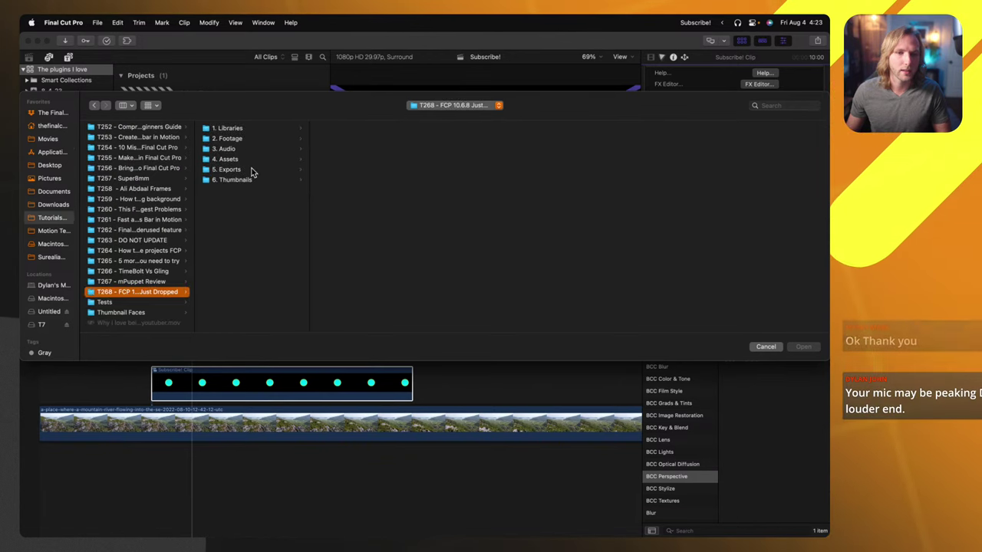
left_click(230, 148)
left_click(375, 128)
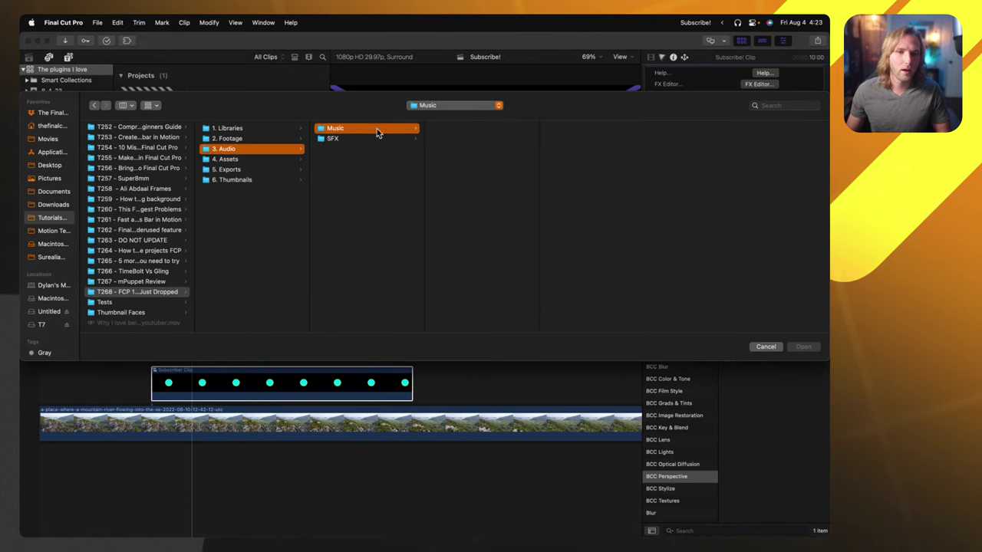
left_click(138, 281)
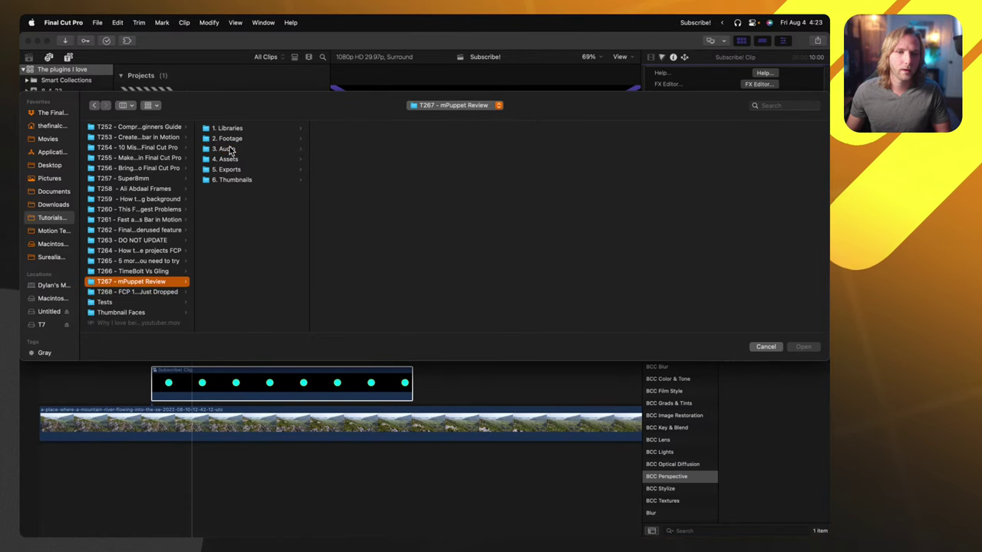
left_click(338, 128)
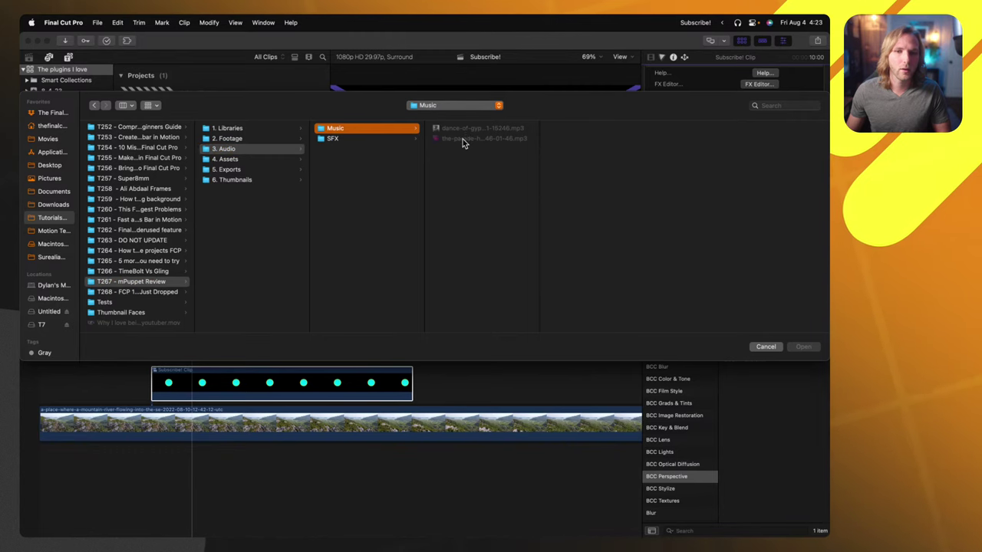
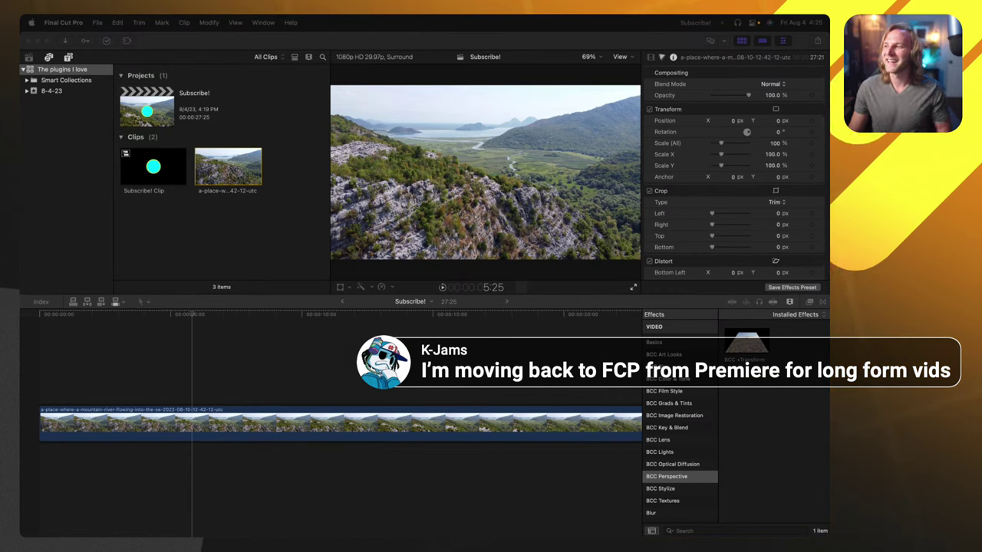
Switch to Notes and return to the Final Cut Pro timeline
left_click(371, 345)
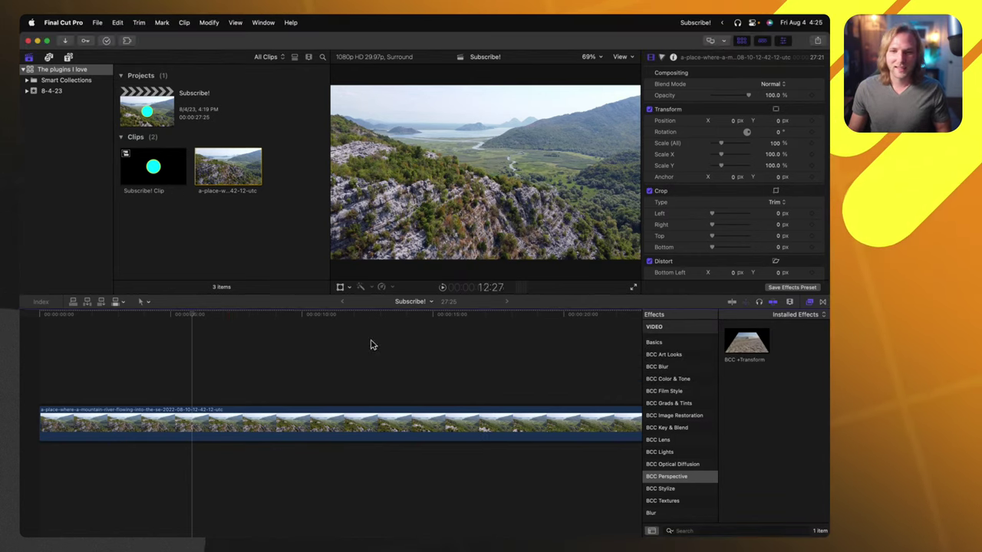
left_click(196, 419)
mouse_move(187, 533)
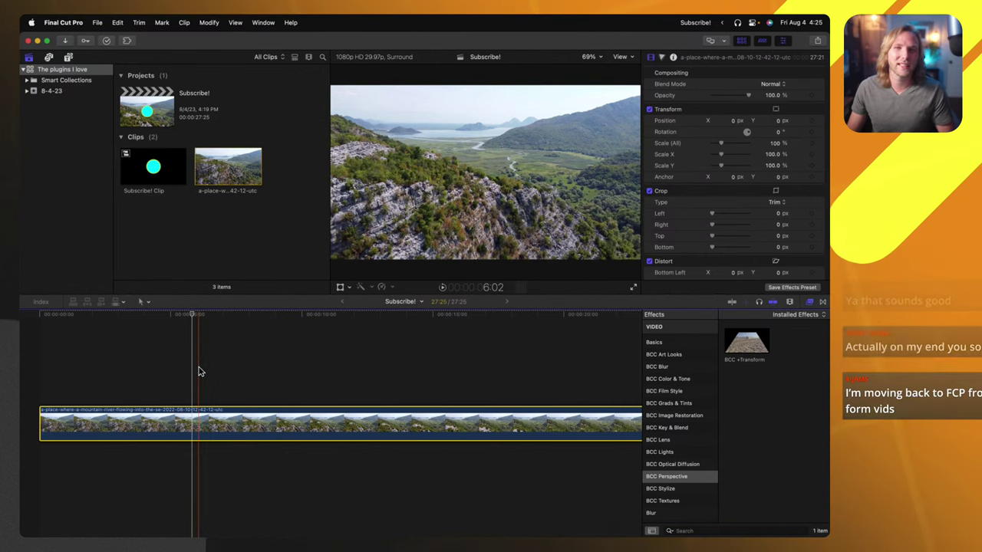
mouse_move(276, 522)
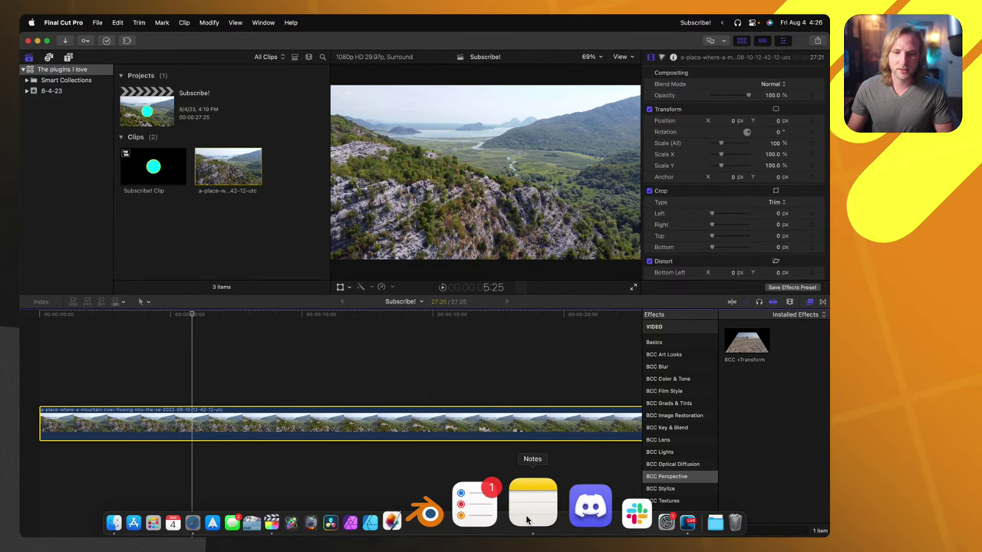
left_click(529, 515)
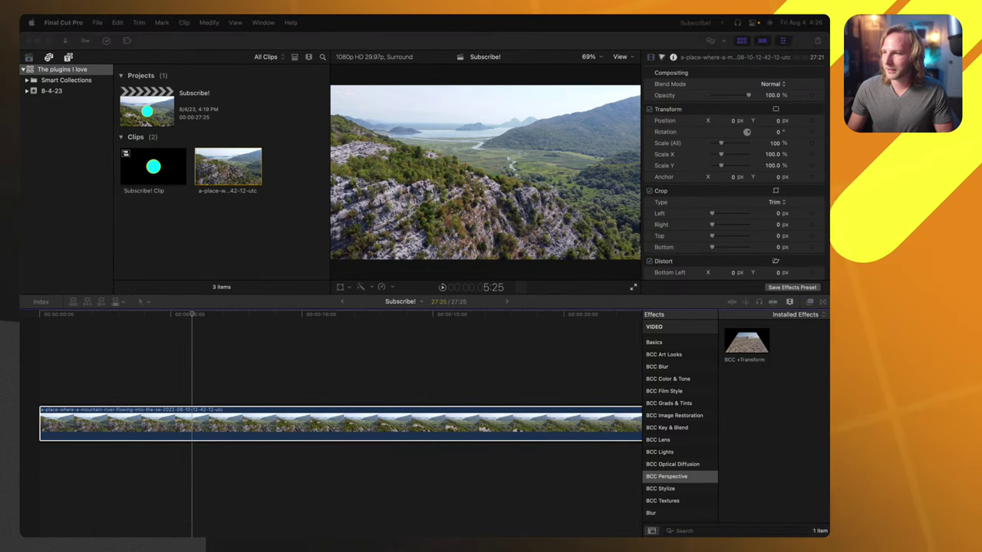
left_click(271, 342)
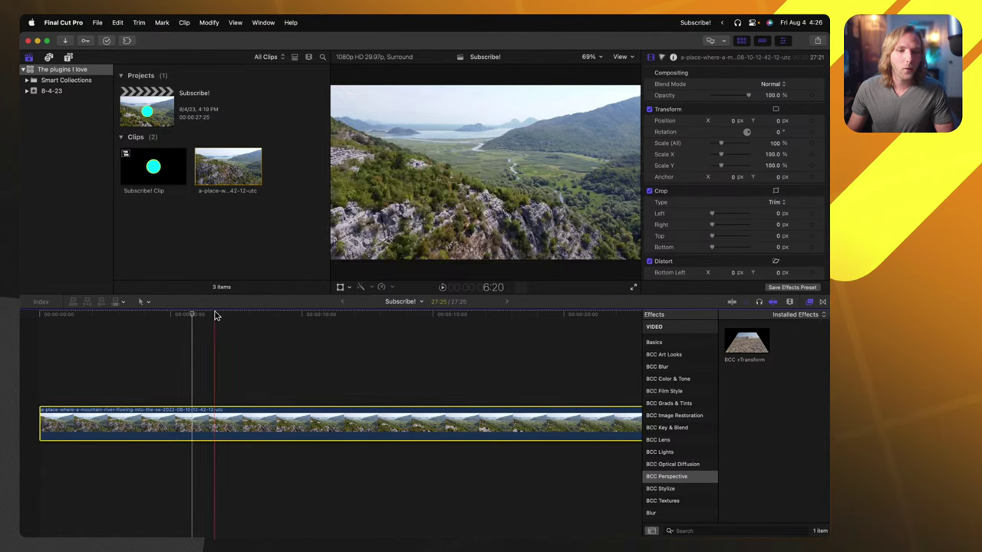
Find 20230801_A7s37020.MP4 through Finder and place it above the landscape clip, starting at about 3:28
left_click(167, 315)
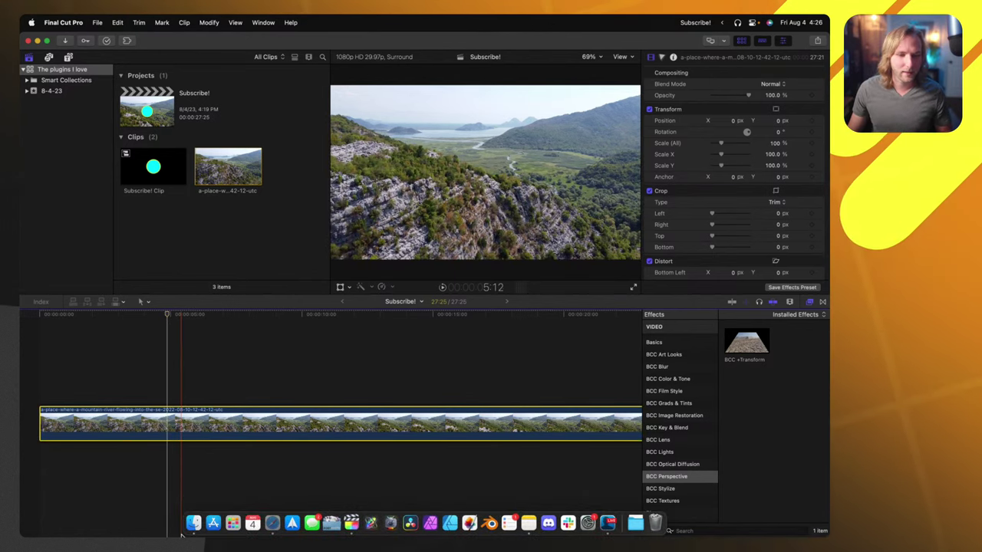
left_click(192, 529)
left_click(314, 282)
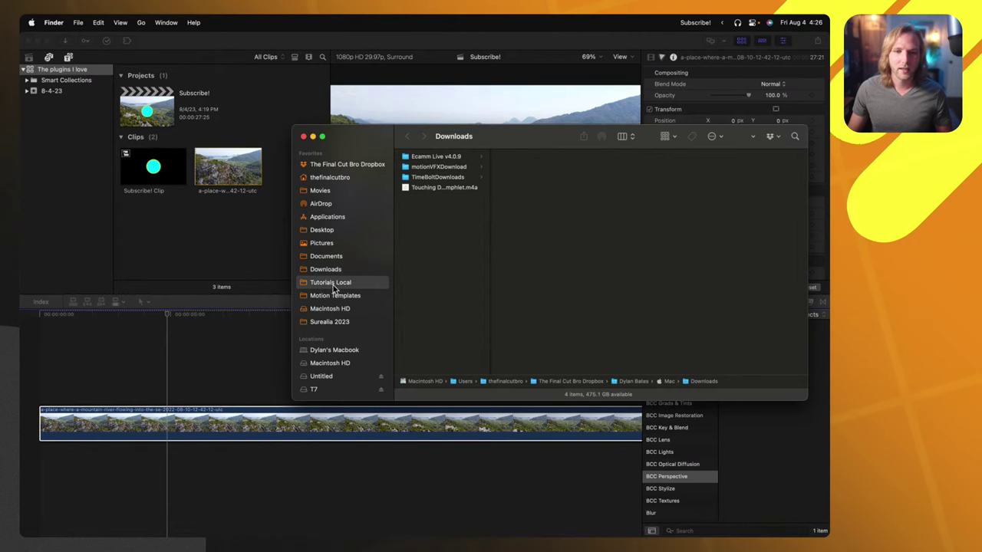
scroll(431, 282, "down", 15)
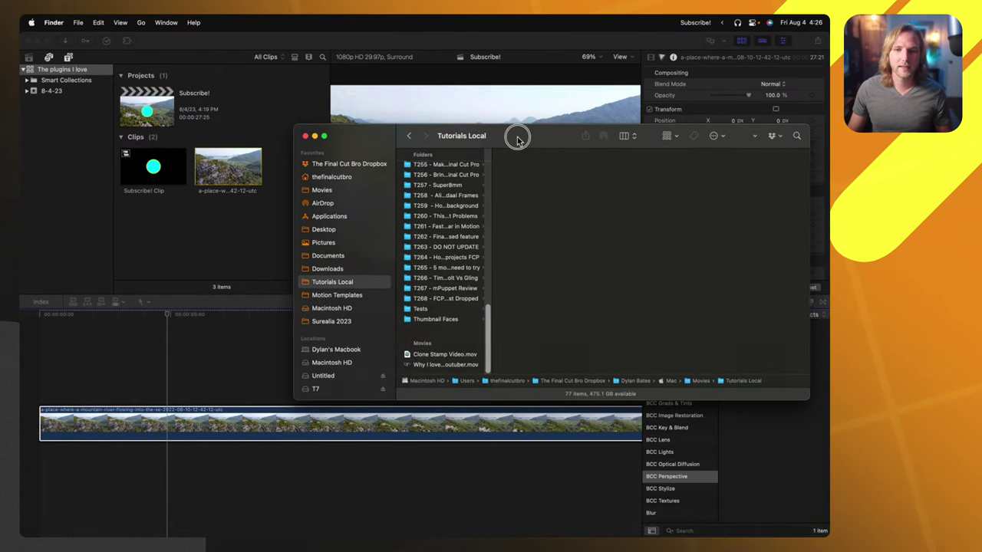
left_click_drag(517, 136, 827, 161)
key("super+w")
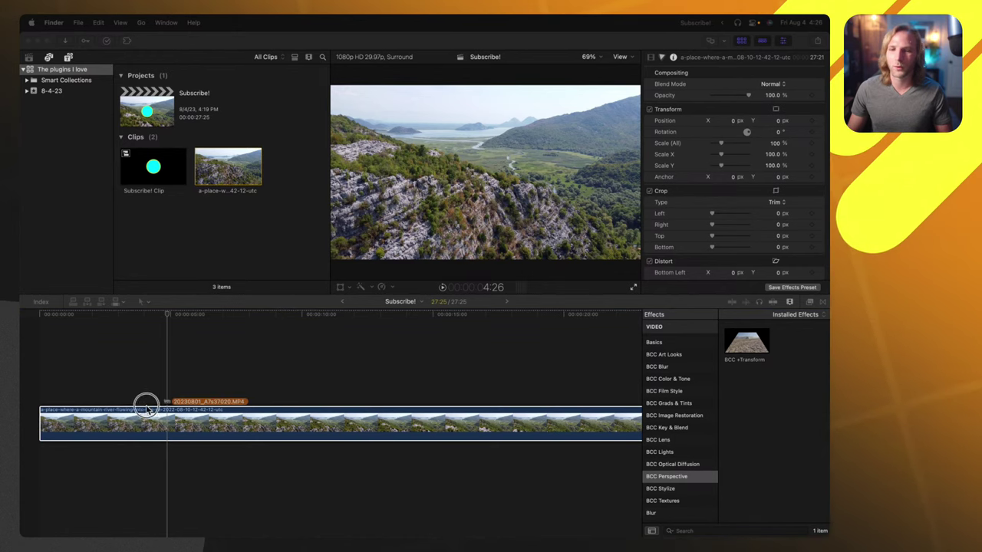
left_click_drag(145, 405, 143, 374)
left_click(149, 376)
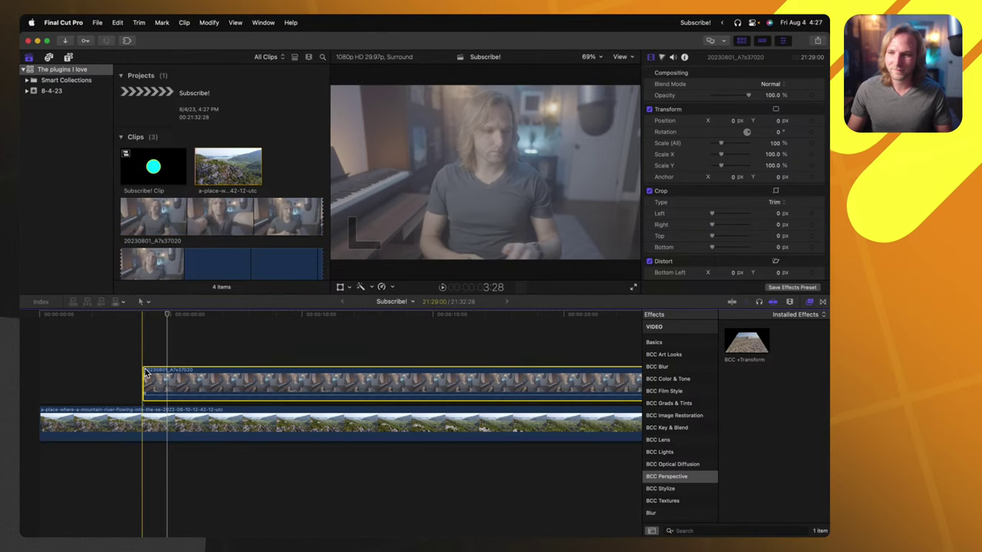
Search all effects for "slog" and apply SLog Correction to the 20230801_A7s37020 clip
left_click(182, 354)
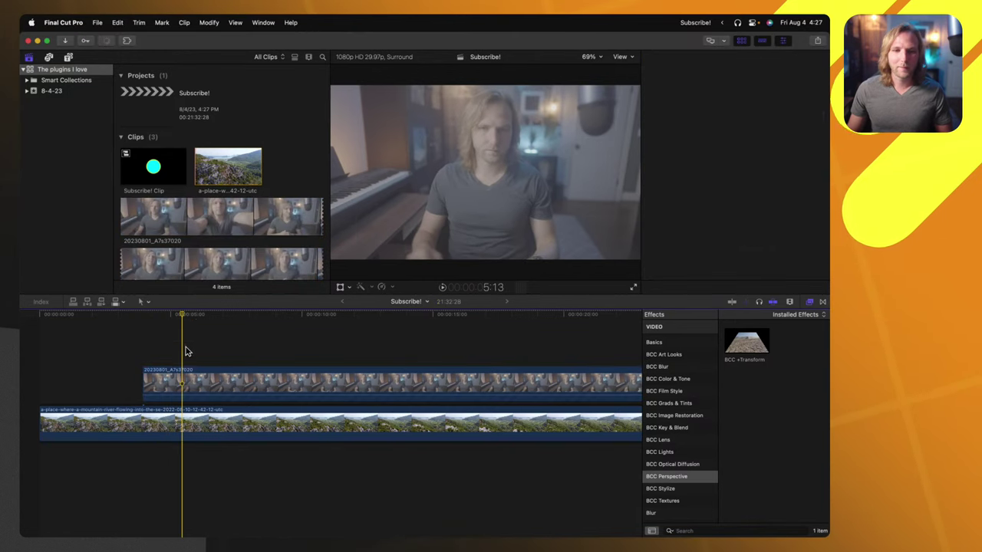
left_click(221, 381)
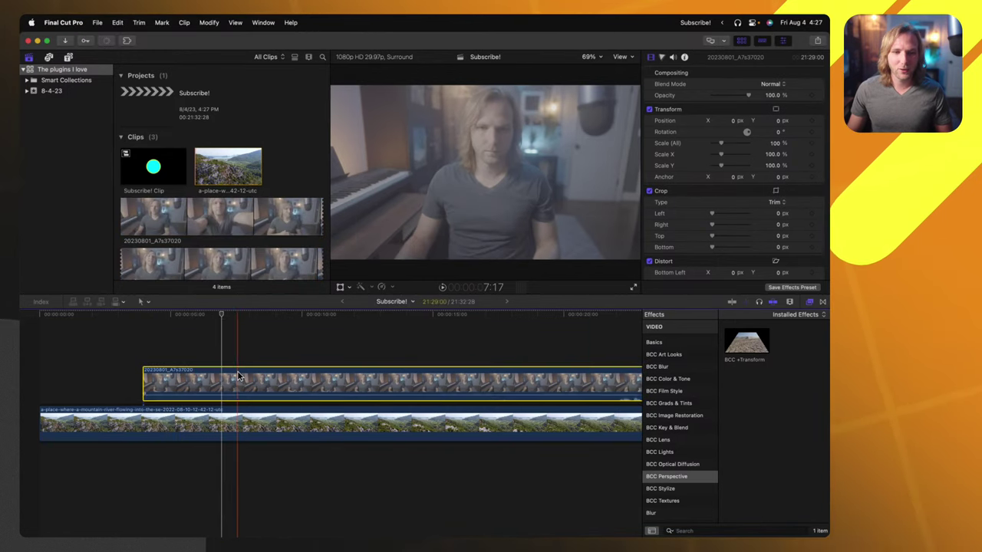
left_click(716, 530)
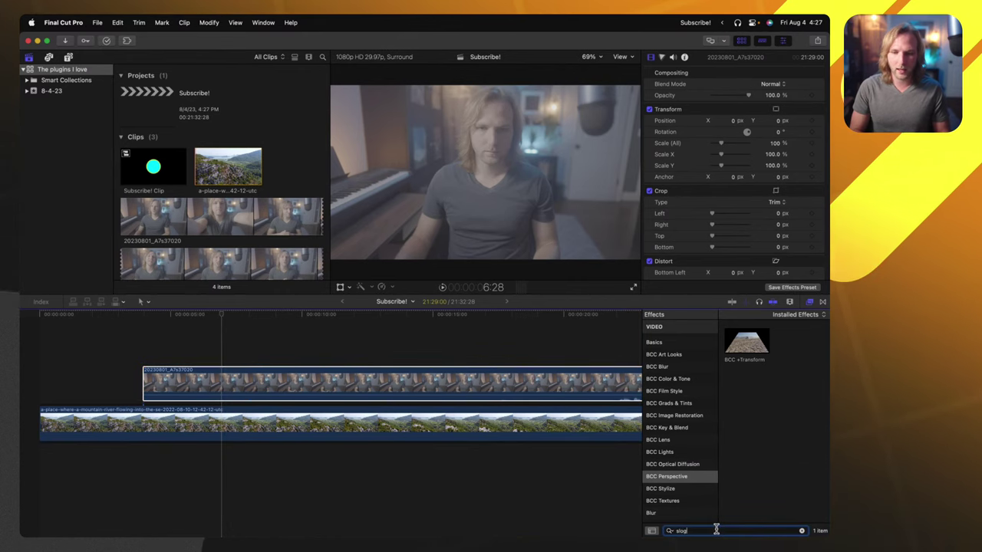
scroll(693, 391, "up", 4)
left_click(667, 325)
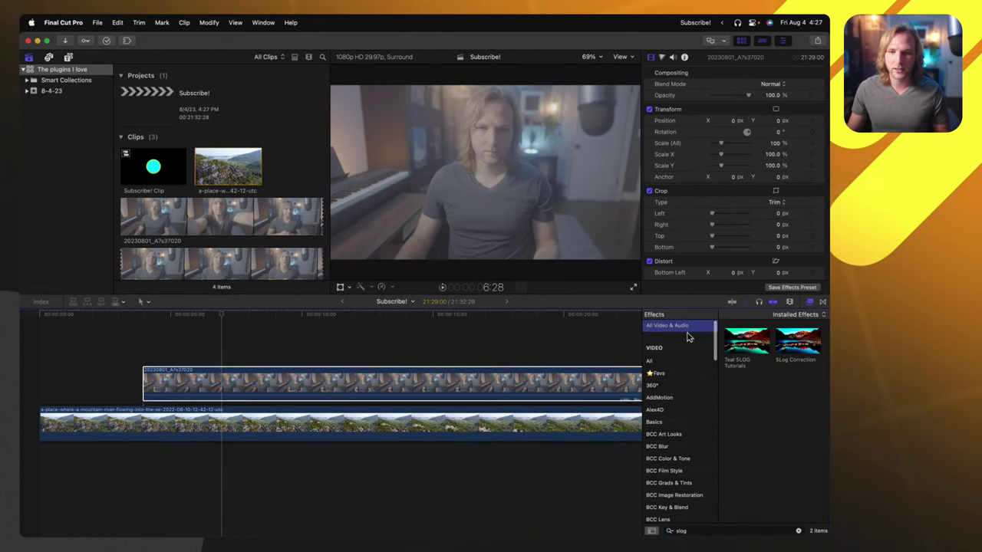
left_click_drag(798, 339, 430, 391)
Search the effects for "keyper" and apply Keyper to the talking-head clip
left_click(725, 531)
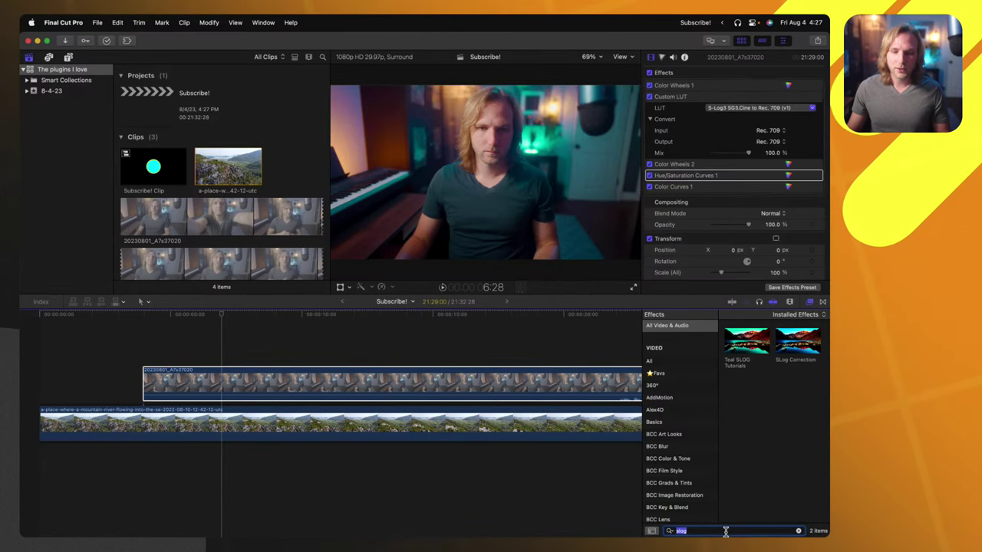
type("keyper")
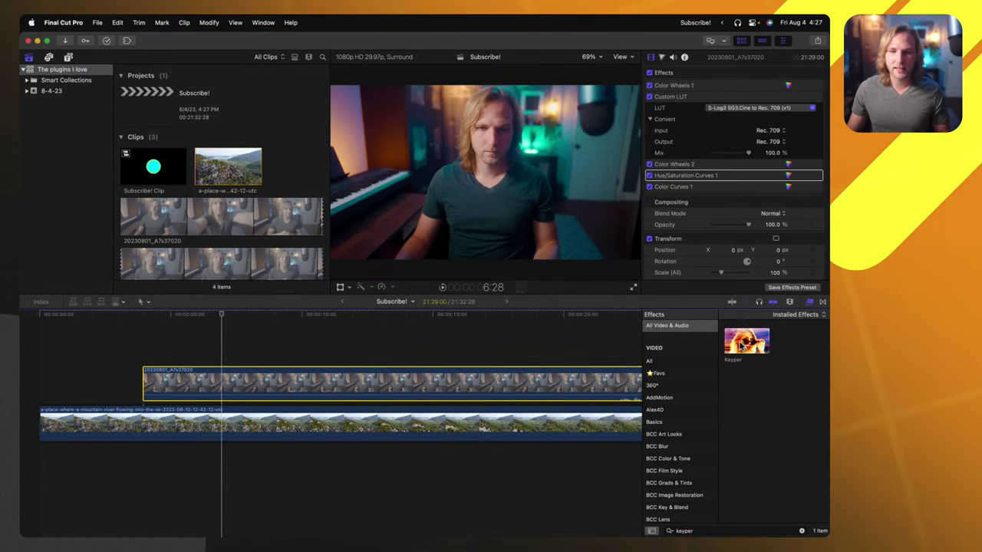
left_click_drag(746, 340, 259, 395)
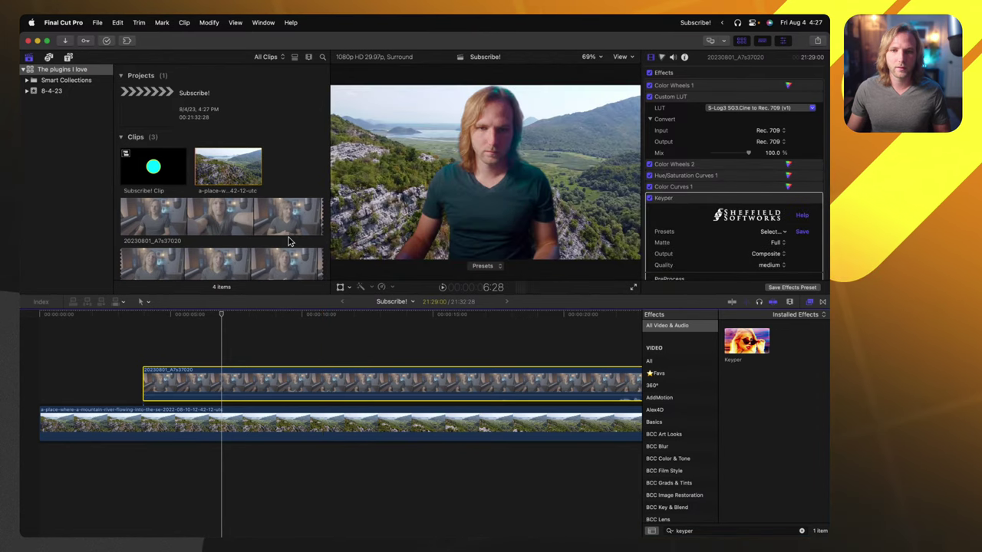
Scrub the keyed clip to 8:23 and compare the picture with Keyper switched off and on
left_click(197, 331)
left_click_drag(221, 315, 268, 314)
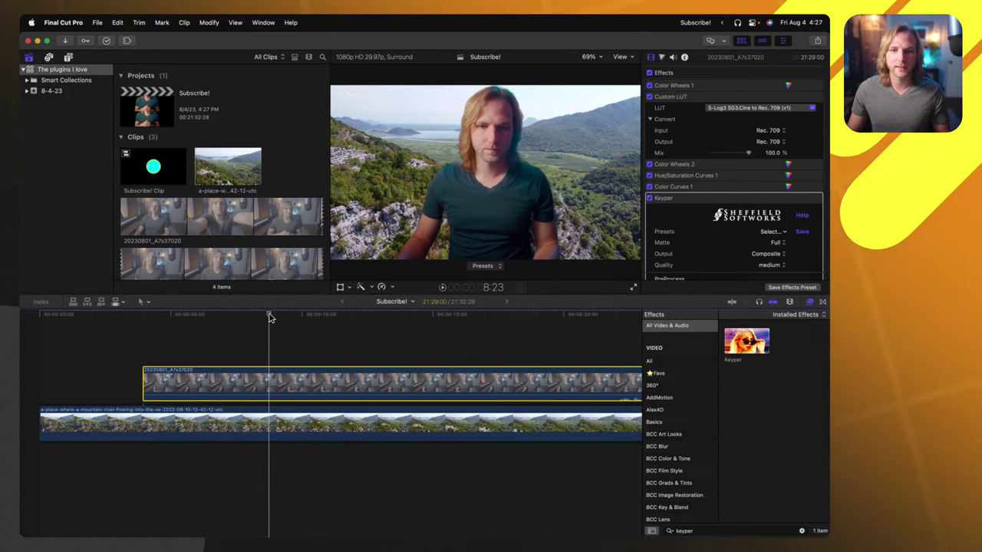
key("v")
left_click(648, 199)
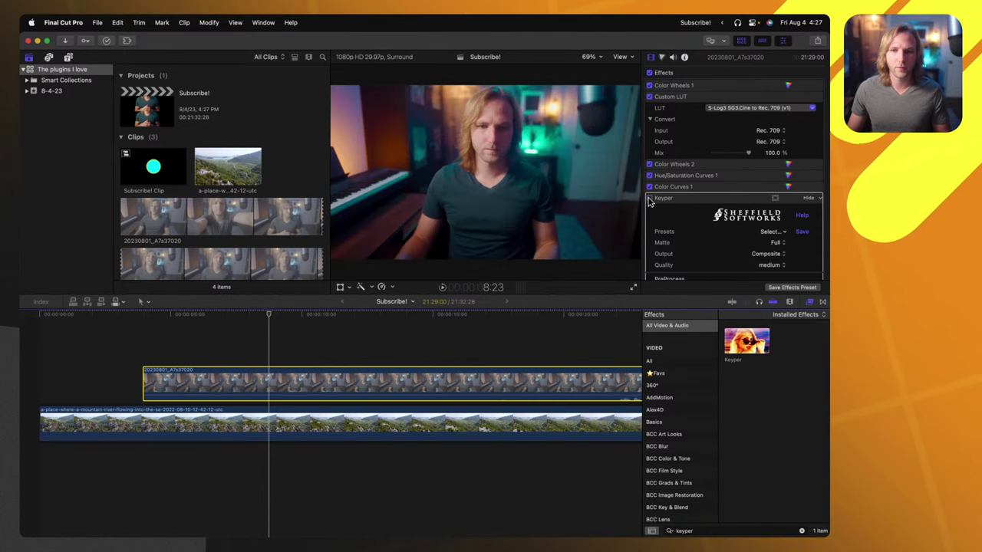
left_click(648, 199)
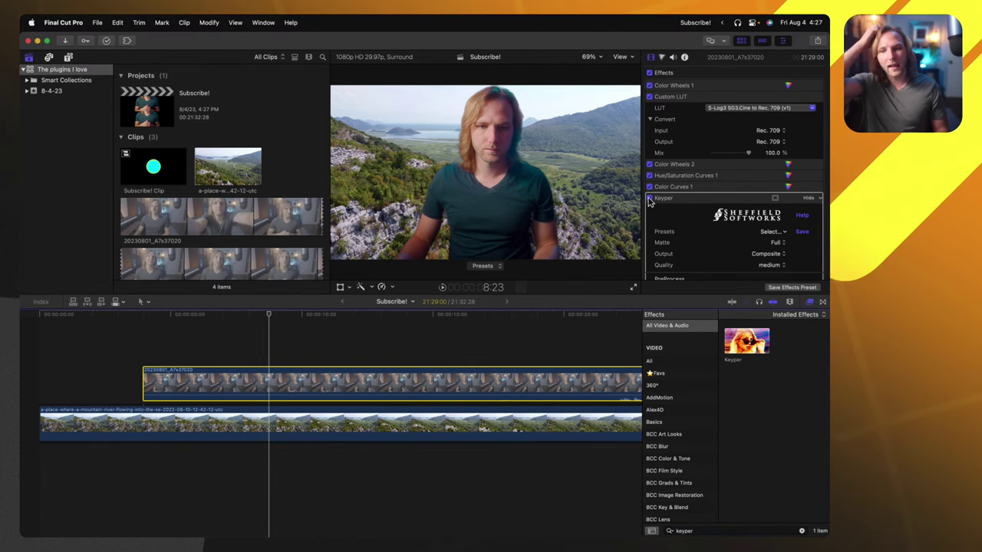
Set Keyper's PreProcess Thicken to 1.53 and try a Thin value of 1.53
scroll(671, 253, "down", 4)
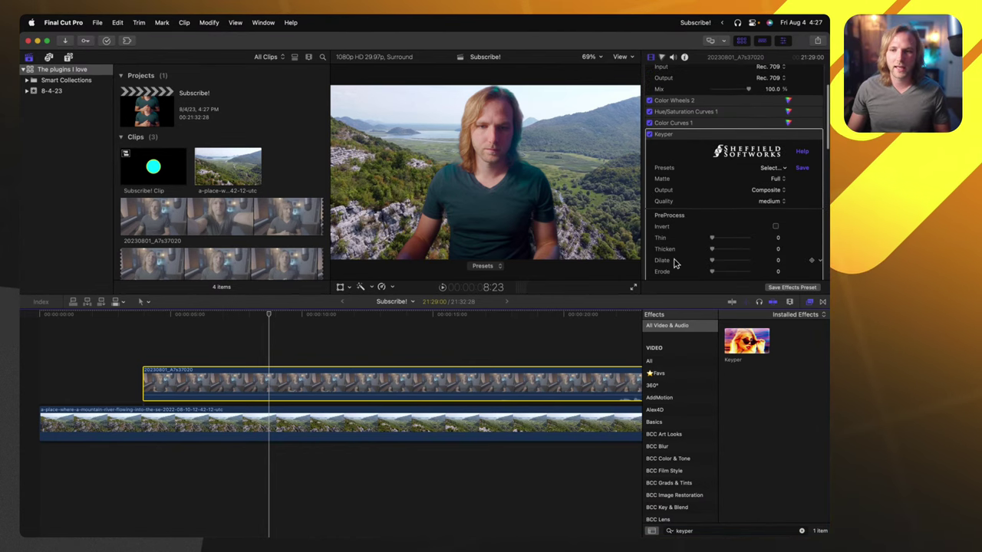
scroll(678, 211, "down", 3)
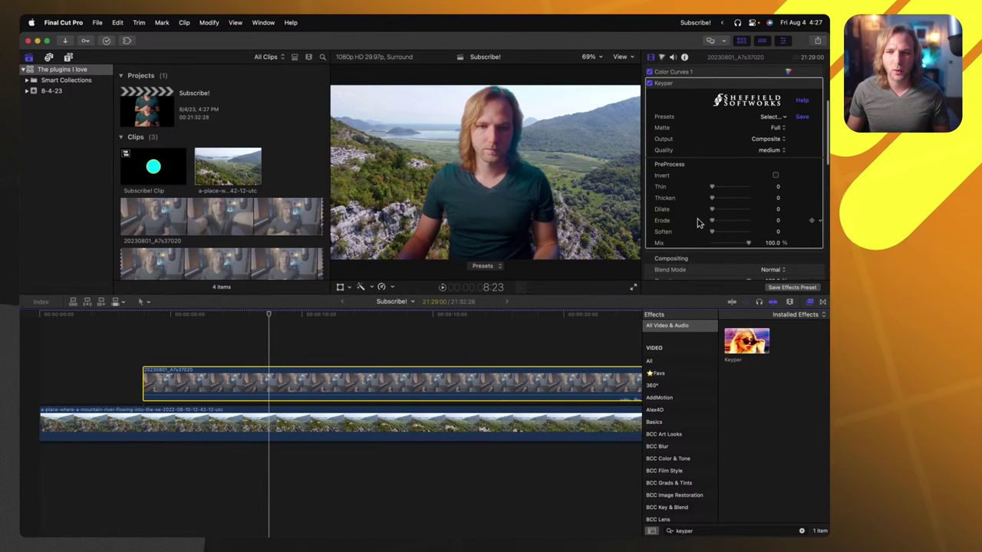
left_click_drag(712, 200, 719, 200)
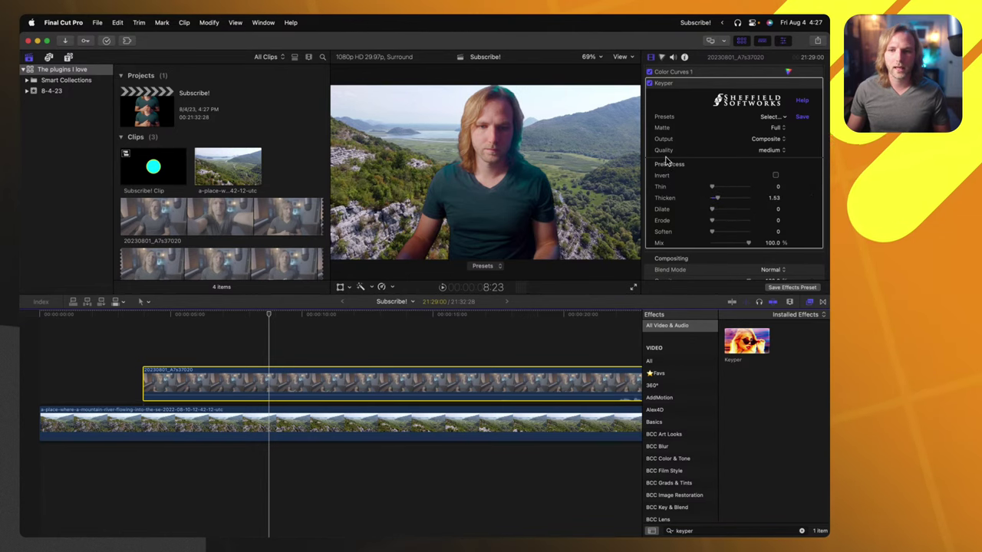
left_click(713, 193)
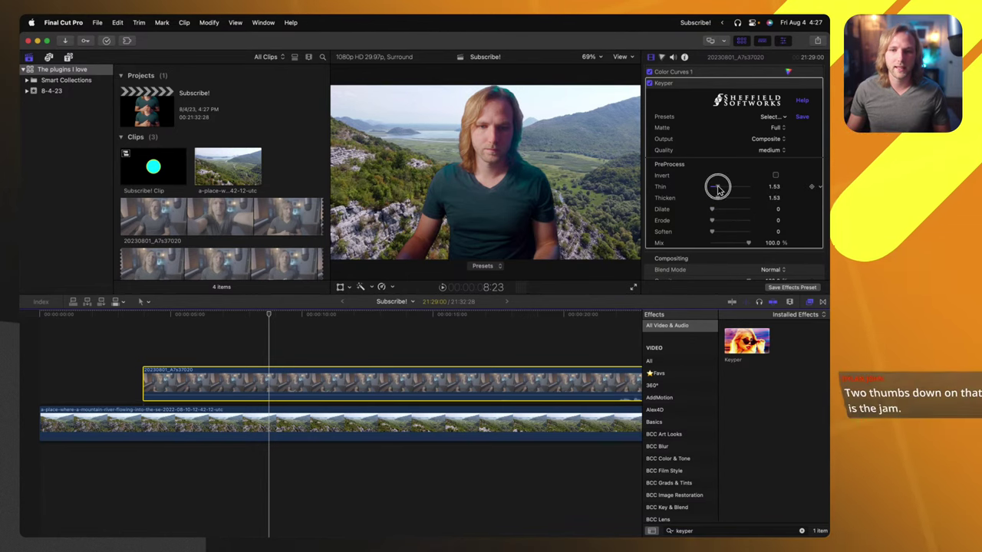
Check the low, medium, high and ultra quality options of Keyper, keeping medium
left_click(772, 151)
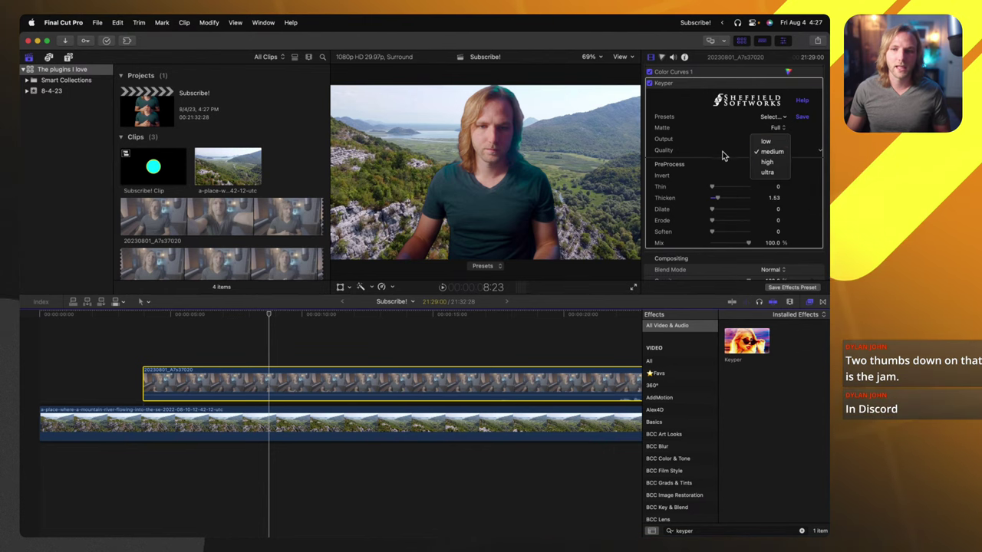
left_click(769, 150)
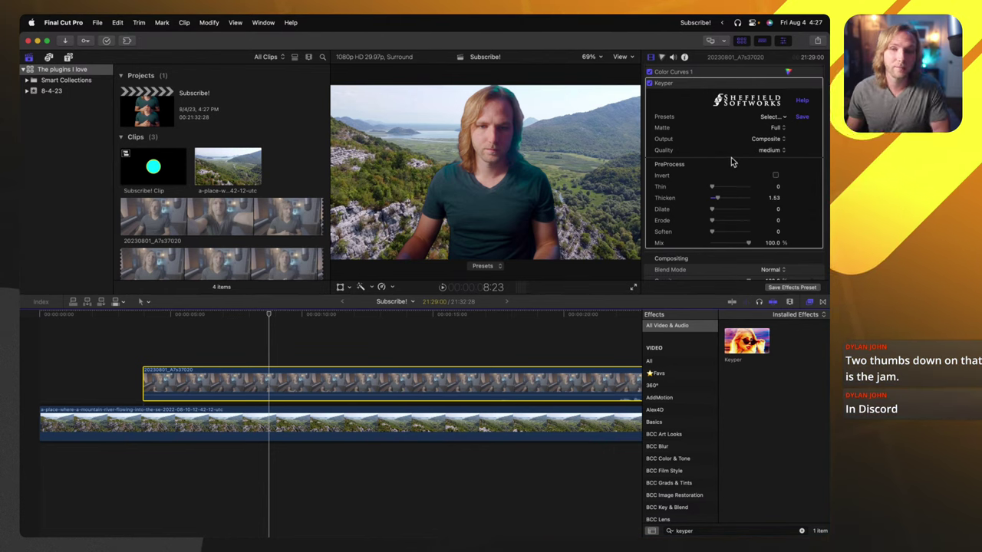
left_click(762, 148)
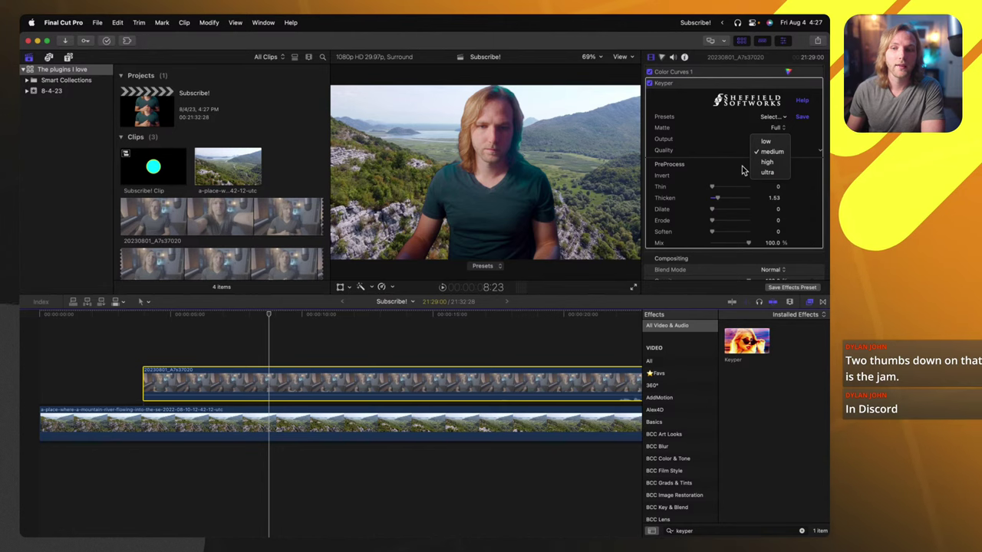
left_click(732, 158)
mouse_move(732, 163)
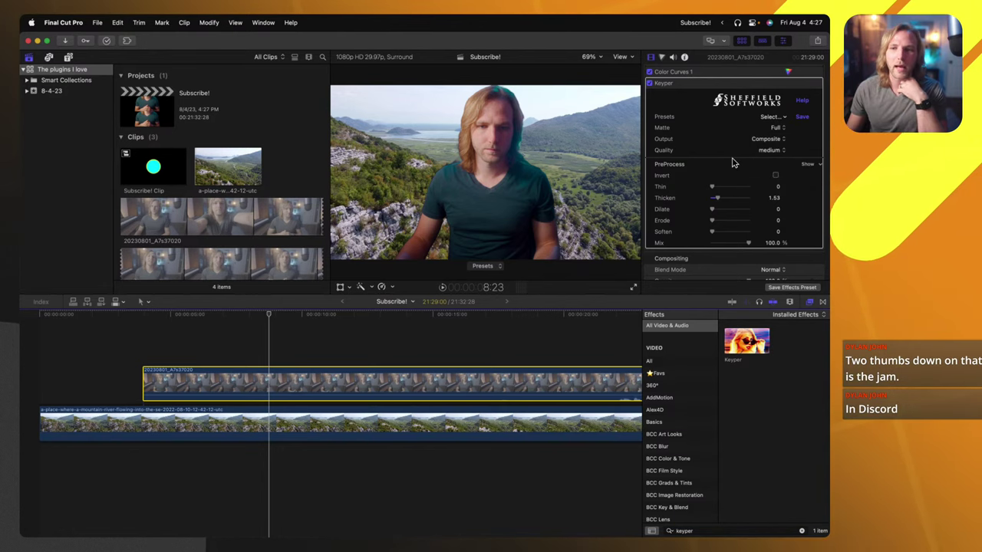
Set Keyper's PreProcess Thin to 2.69
scroll(732, 162, "down", 1)
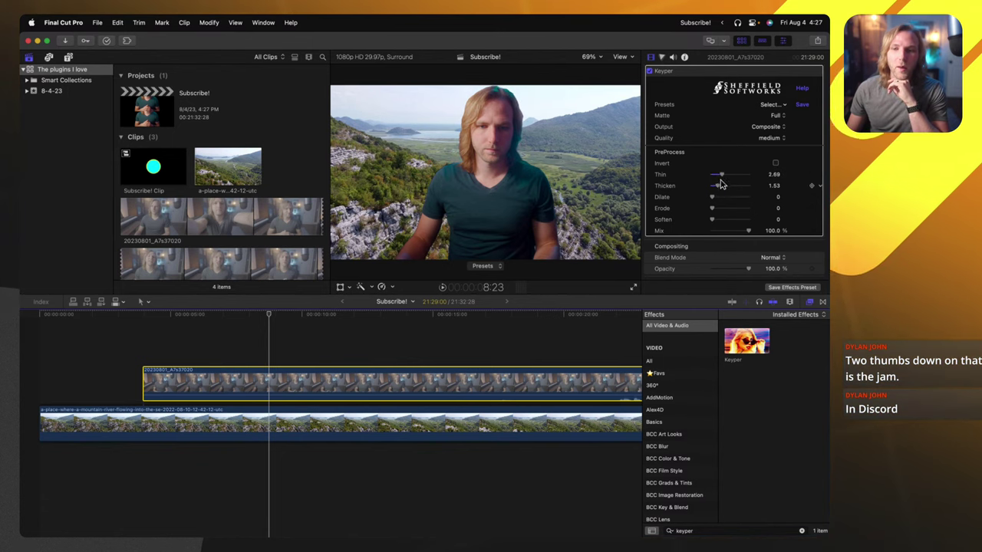
scroll(721, 184, "down", 1)
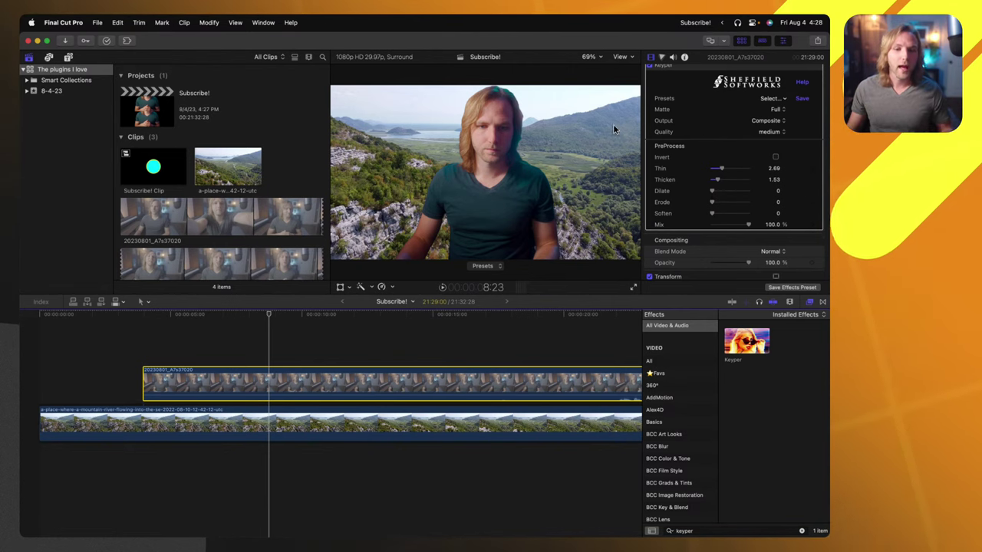
Duplicate the keyed talking-head clip onto the layer above and remove the Keyper effect from the lower copy
mouse_move(248, 376)
left_mouse_down()
mouse_move(252, 351)
mouse_move(252, 373)
mouse_move(249, 360)
left_mouse_up()
left_click(649, 198)
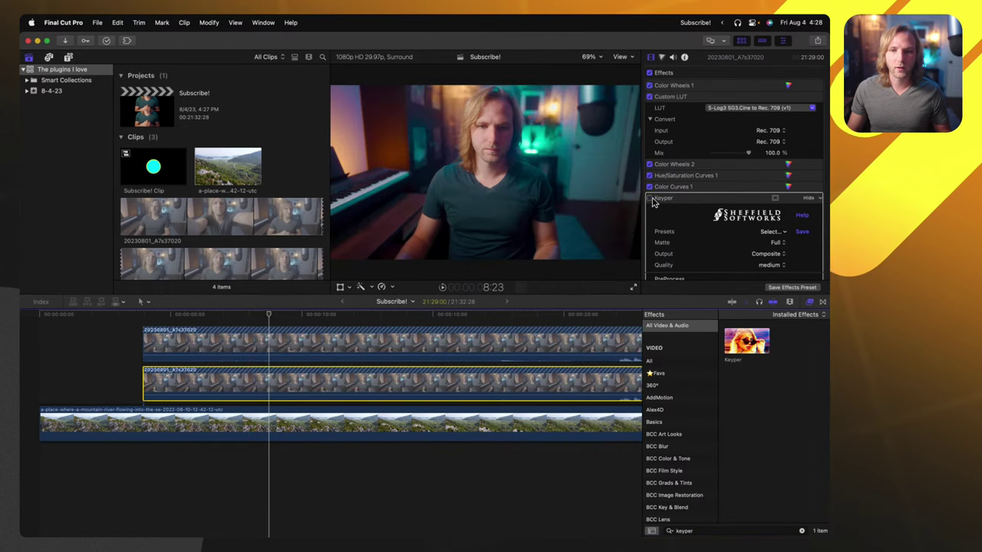
key("Delete")
left_click(292, 392)
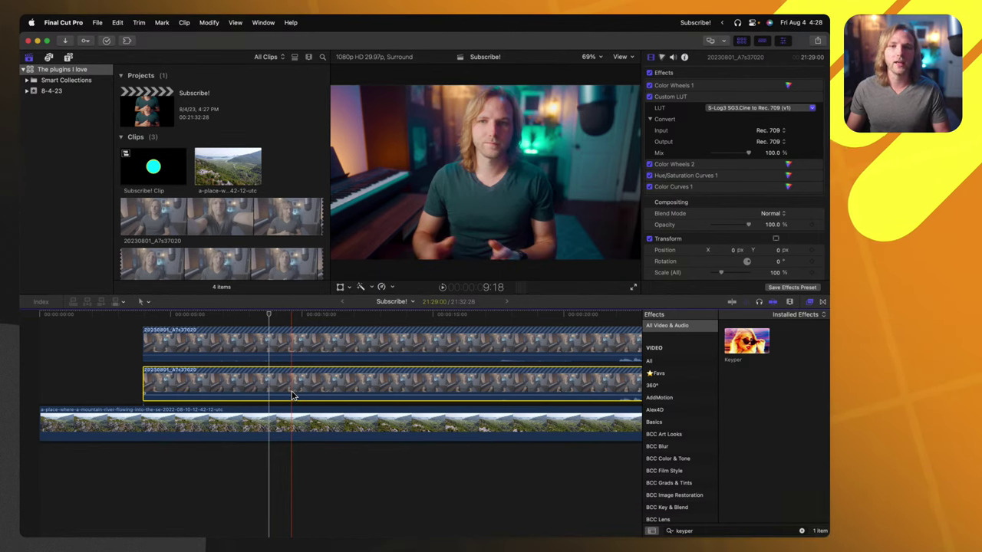
Darken the lower copy's background by pulling the Color Curves 1 luma points for highlights and midtones down to the bottom
key("super+6")
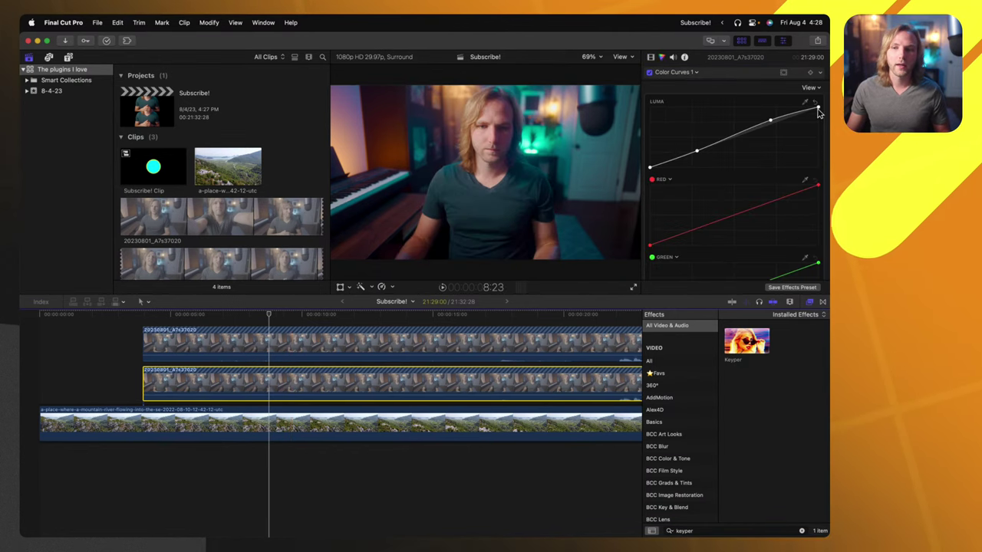
left_click_drag(817, 110, 772, 154)
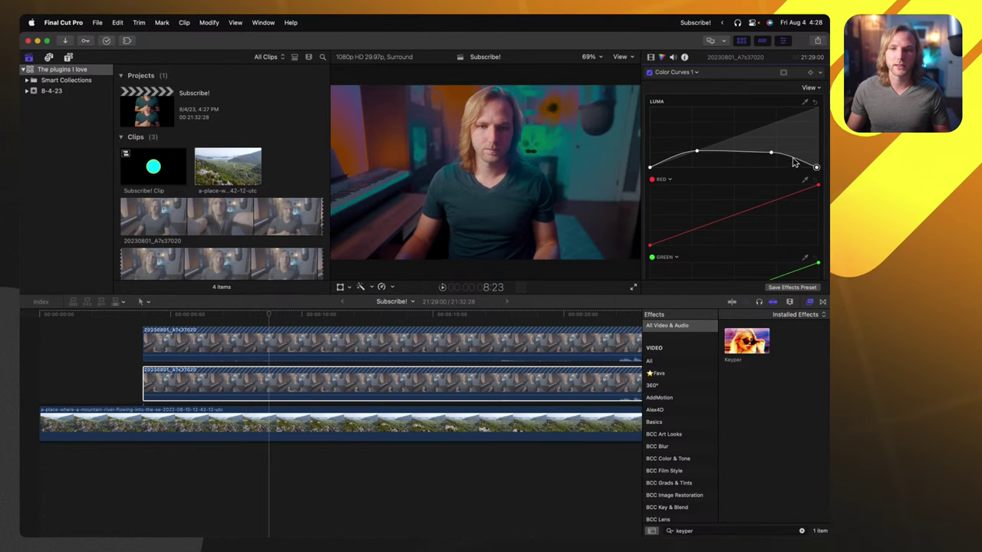
left_click_drag(771, 154, 766, 168)
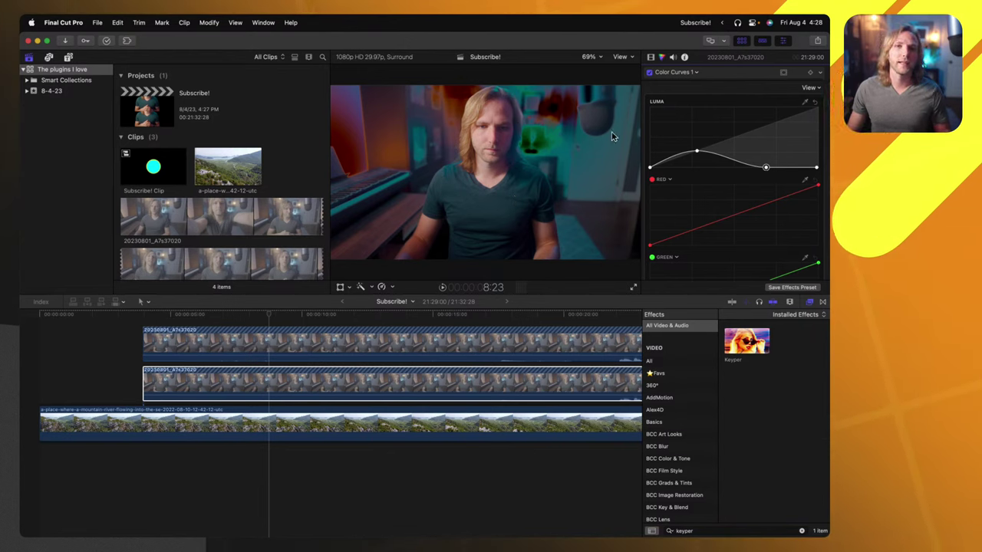
left_click_drag(699, 156, 697, 166)
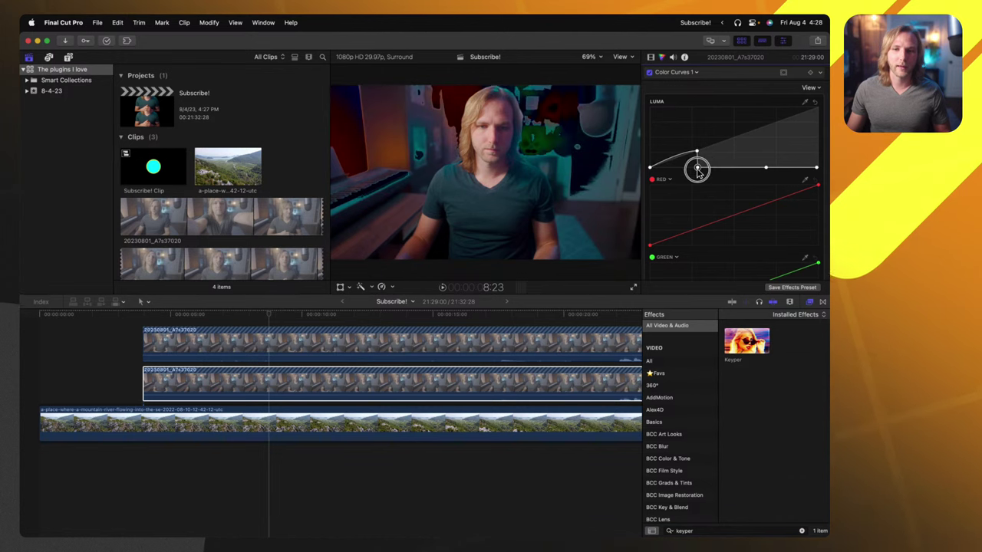
left_click(310, 381)
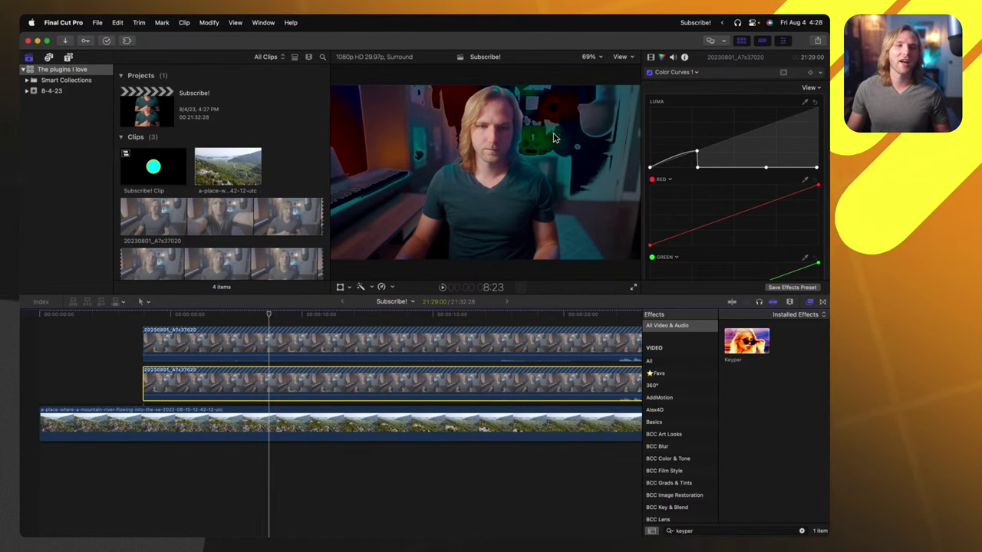
Undo the luma curve edits, the Keyper removal and the clip duplication
left_click(651, 58)
left_click(269, 388)
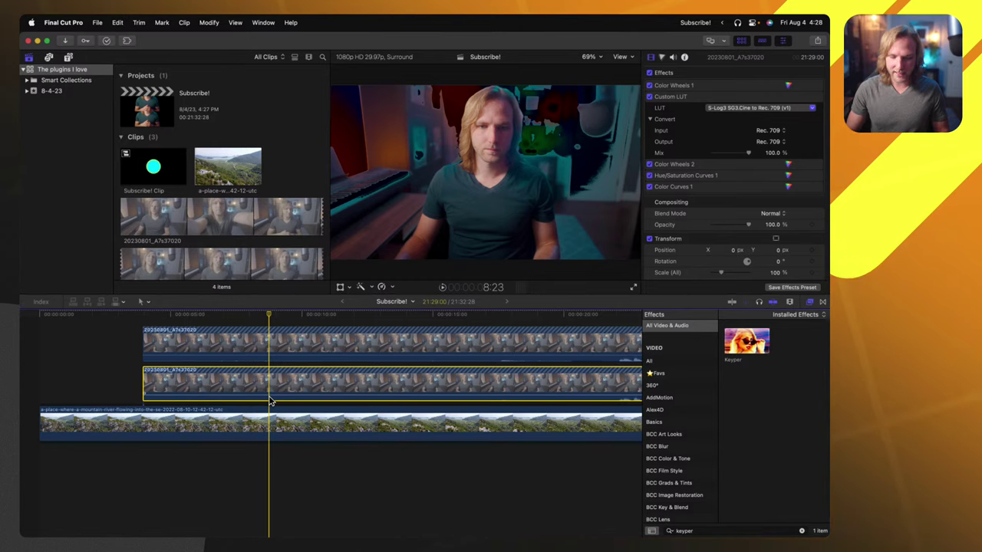
key("super+z")
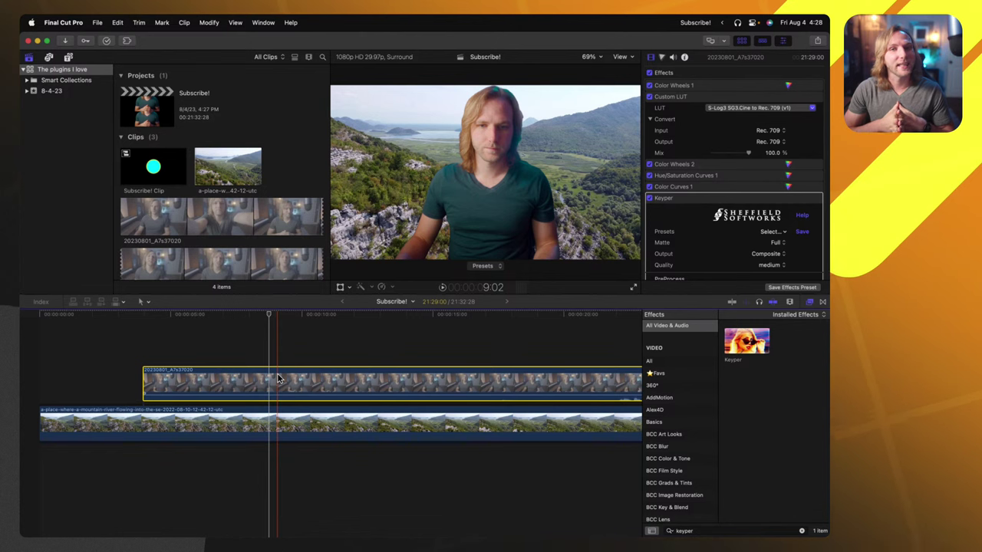
Turn the keyed talking-head clip into a compound clip named Subscribe! Clip 1 in event 8-4-23
key("alt+g")
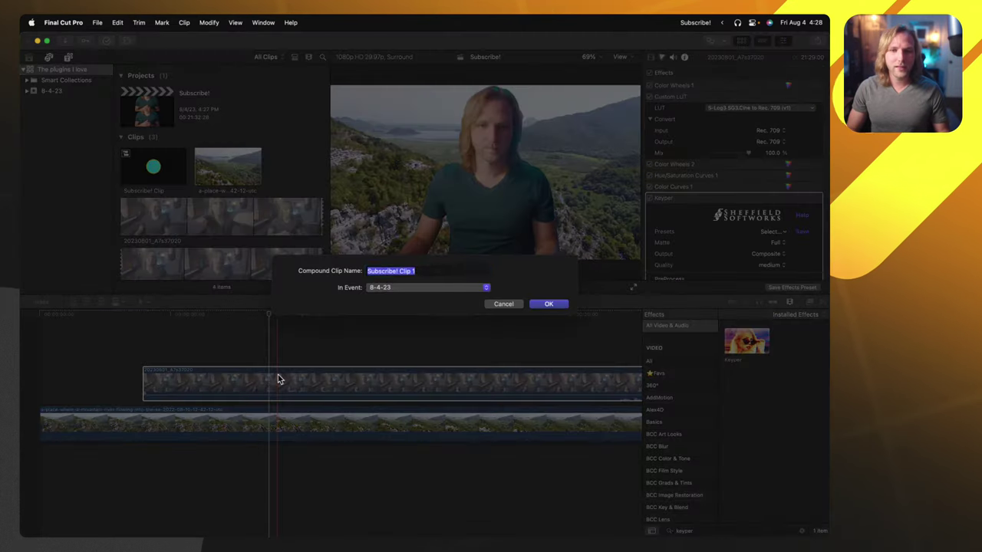
key("Return")
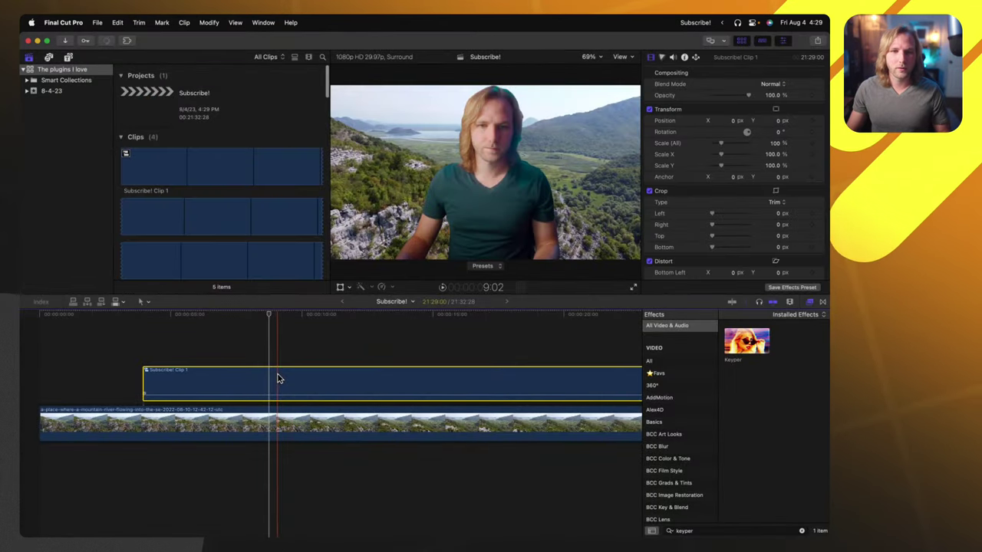
Place the mPuppet generator in the timeline above the start of the compound clip
left_click(69, 58)
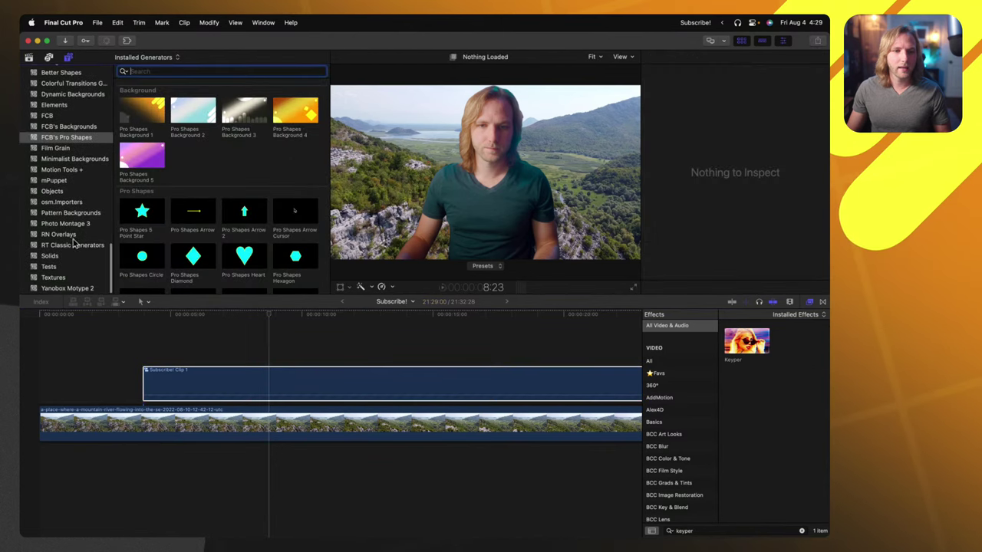
scroll(71, 242, "up", 5)
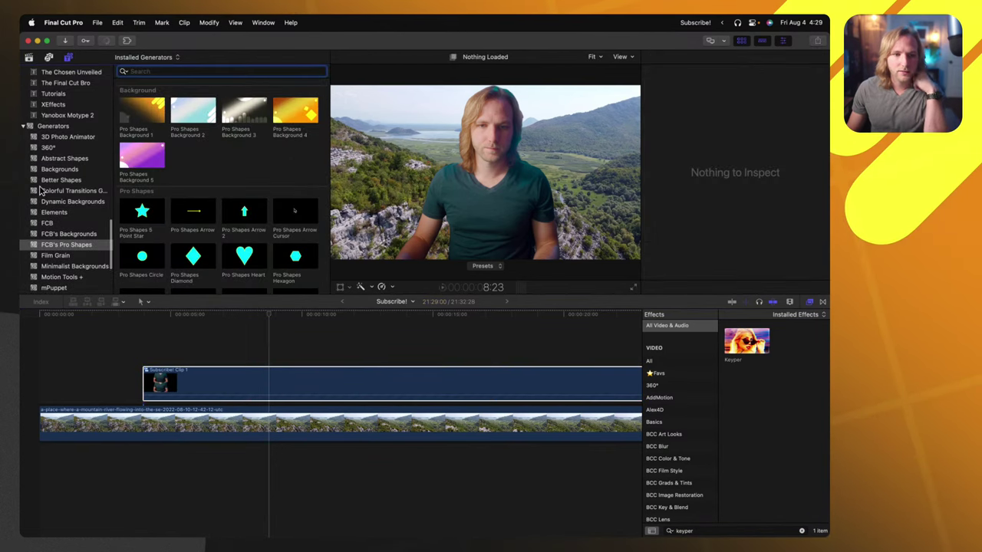
scroll(40, 191, "down", 3)
left_click(62, 233)
left_click_drag(141, 100, 254, 313)
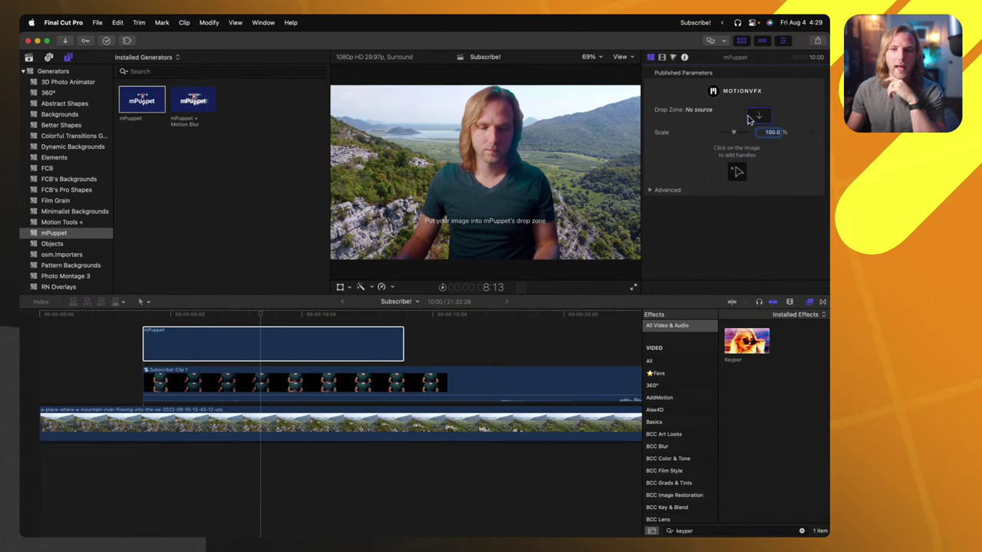
Fill mPuppet's drop zone with the compound clip Subscribe! Clip 1 and set its Scale to 200%
left_click(758, 117)
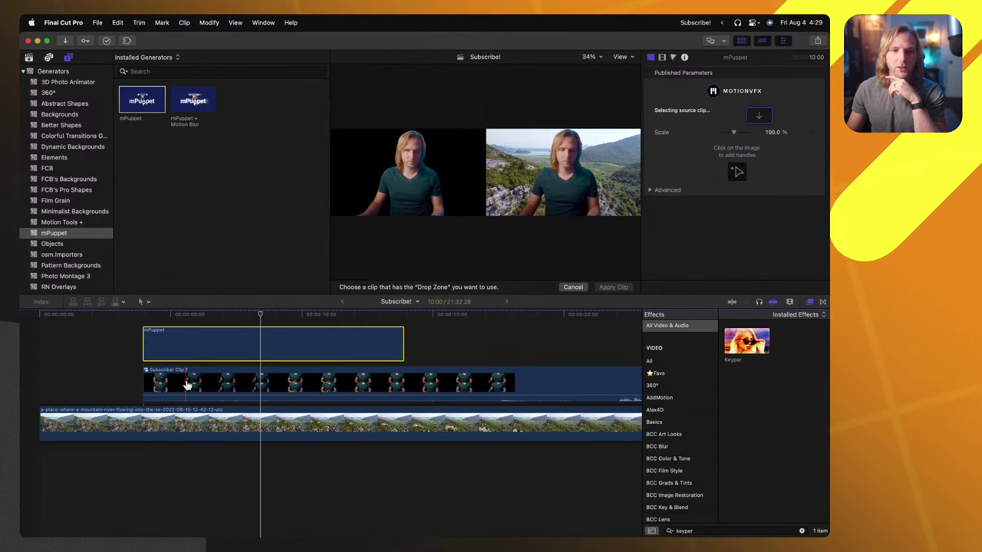
left_click(614, 288)
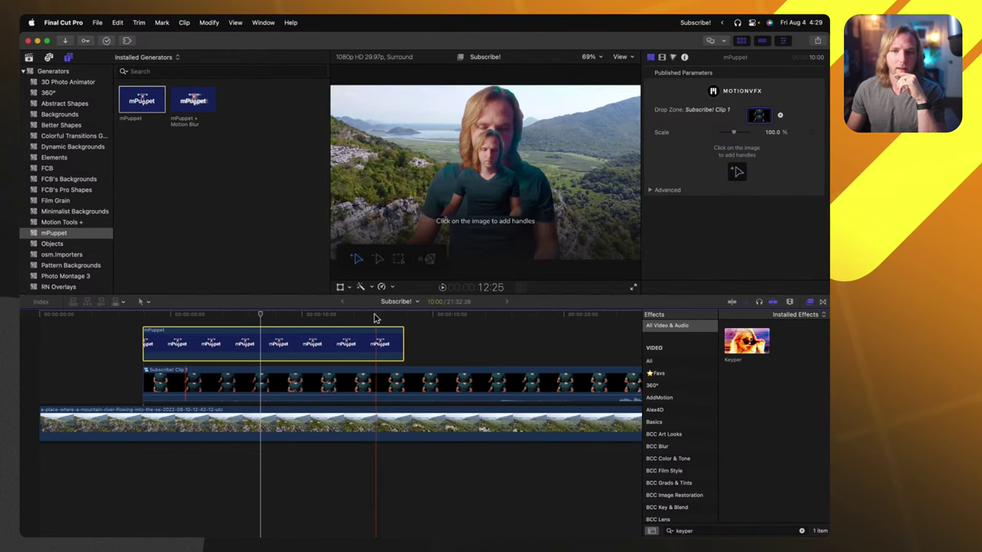
left_click_drag(733, 135, 752, 134)
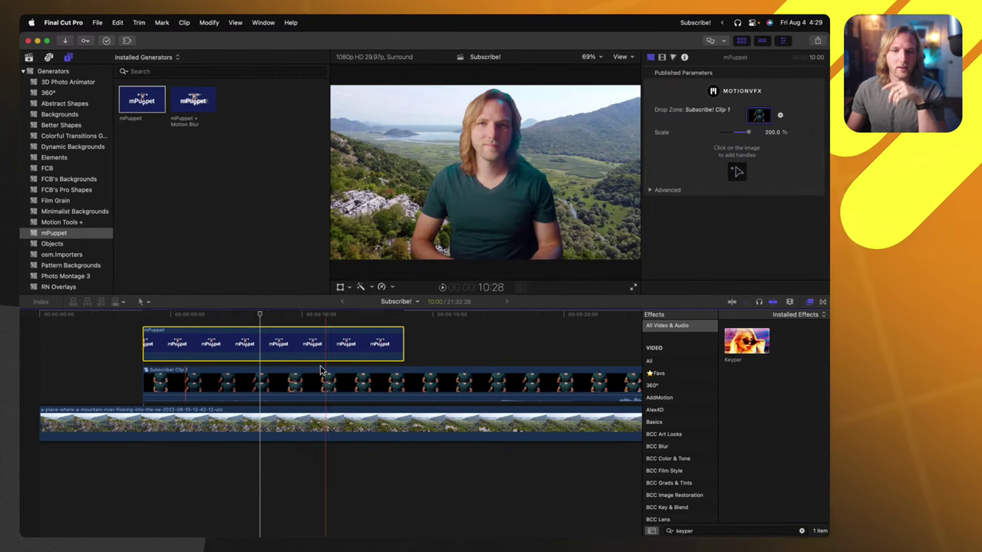
Disable the compound clip beneath mPuppet and add mesh handles on the man's head, both sides of his chest and his waist
left_click(261, 388)
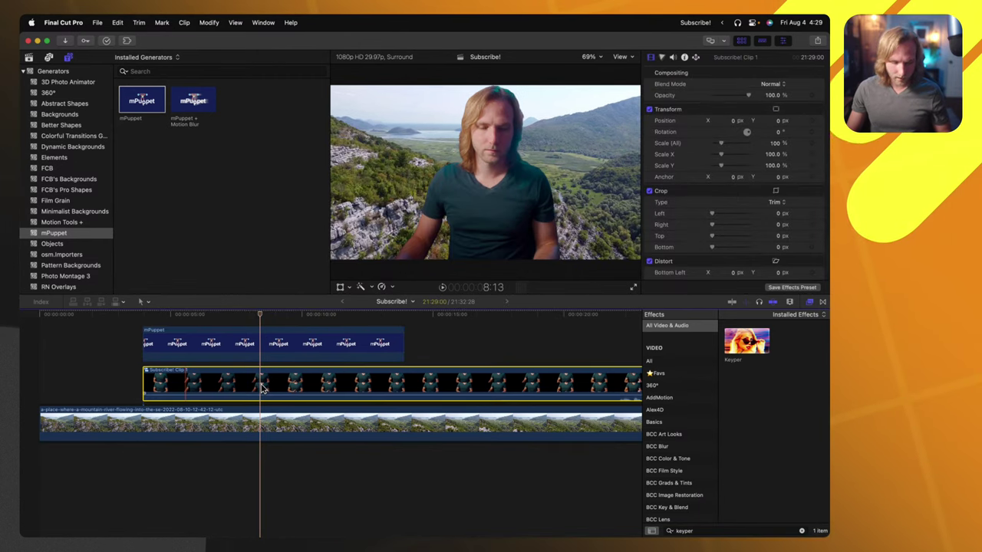
key("v")
left_click(262, 349)
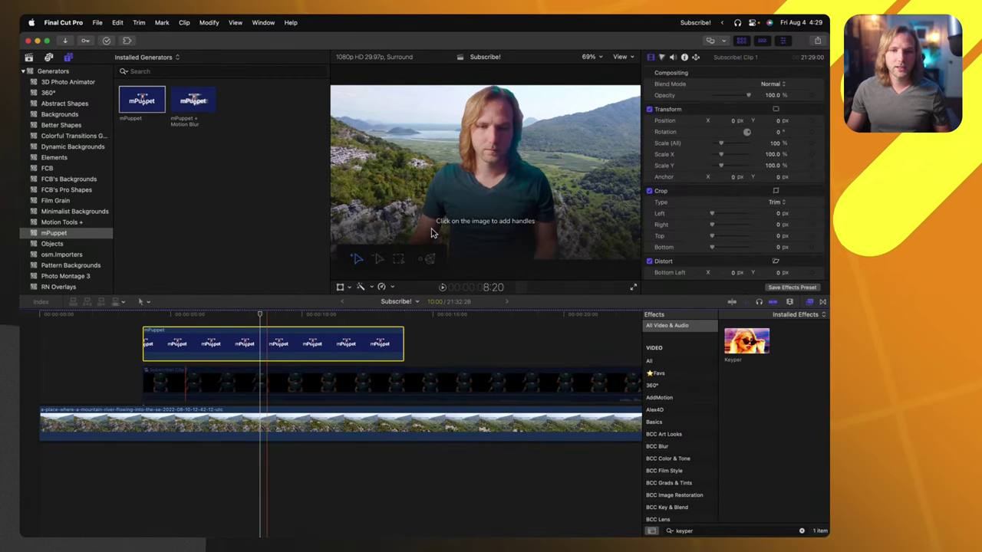
left_click(495, 110)
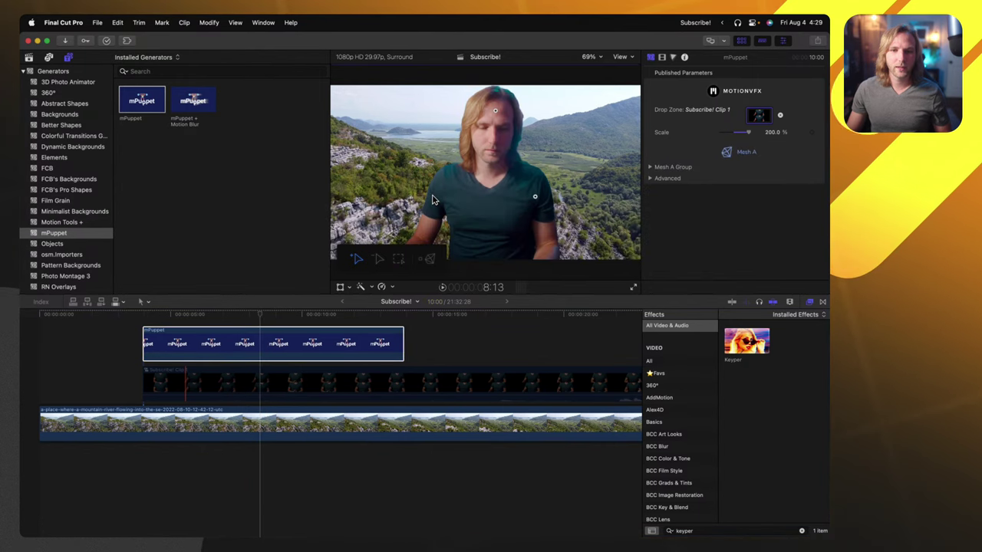
left_click(477, 240)
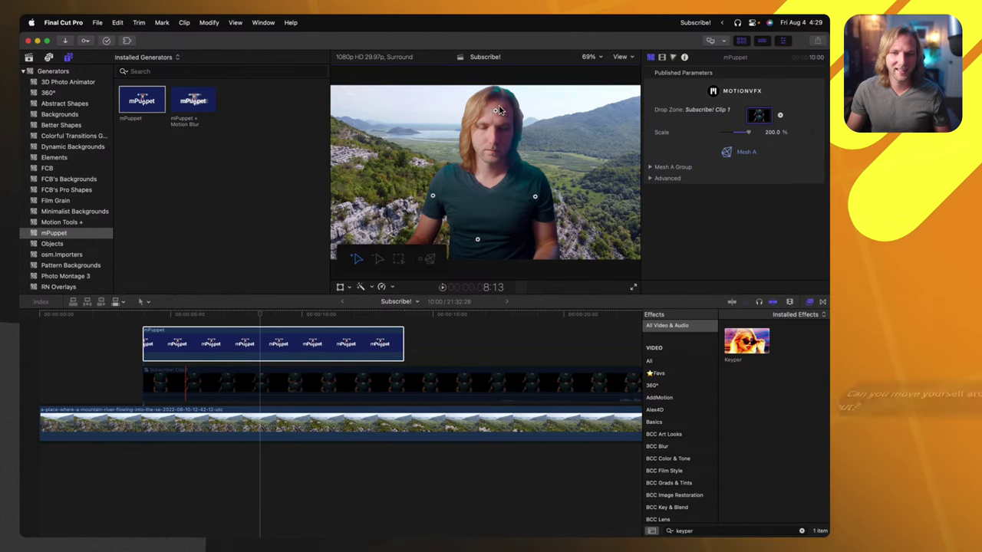
Repose the man by moving the head, shoulder and waist handles, tilting his head one way and then the other
left_click_drag(488, 114, 512, 113)
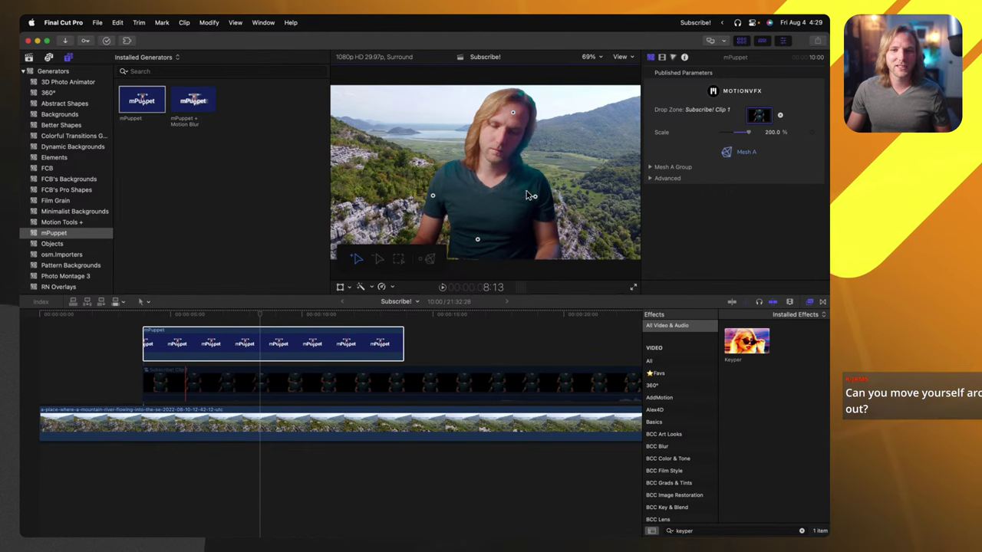
left_click_drag(535, 195, 552, 162)
left_click_drag(477, 244, 489, 259)
mouse_move(431, 195)
left_mouse_down()
mouse_move(418, 198)
mouse_move(440, 209)
left_mouse_up()
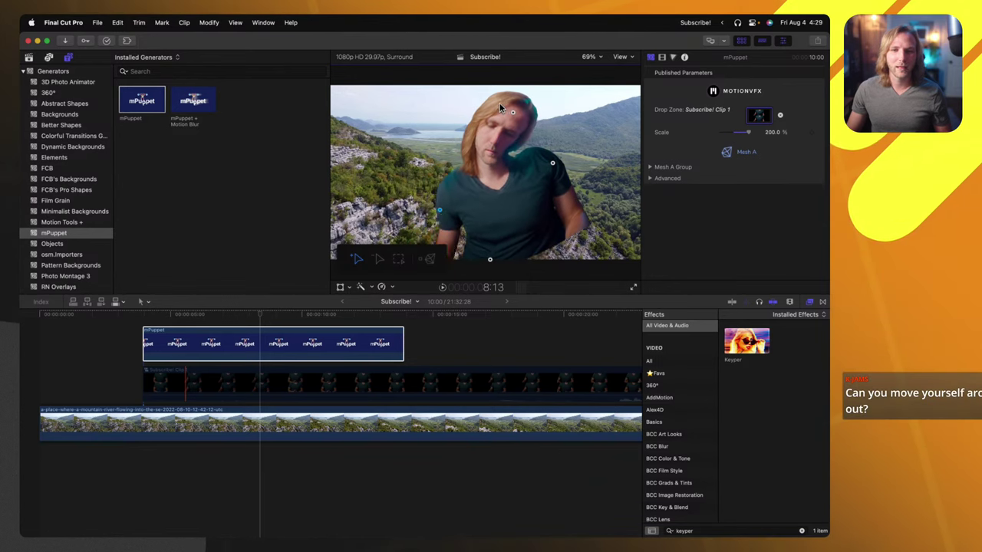
left_click_drag(470, 134, 466, 106)
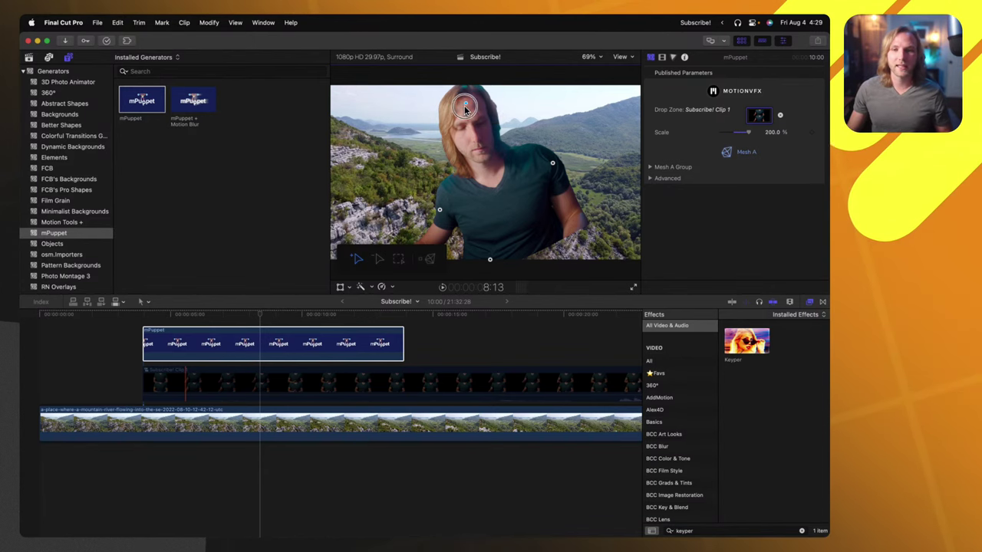
left_click_drag(555, 169, 548, 207)
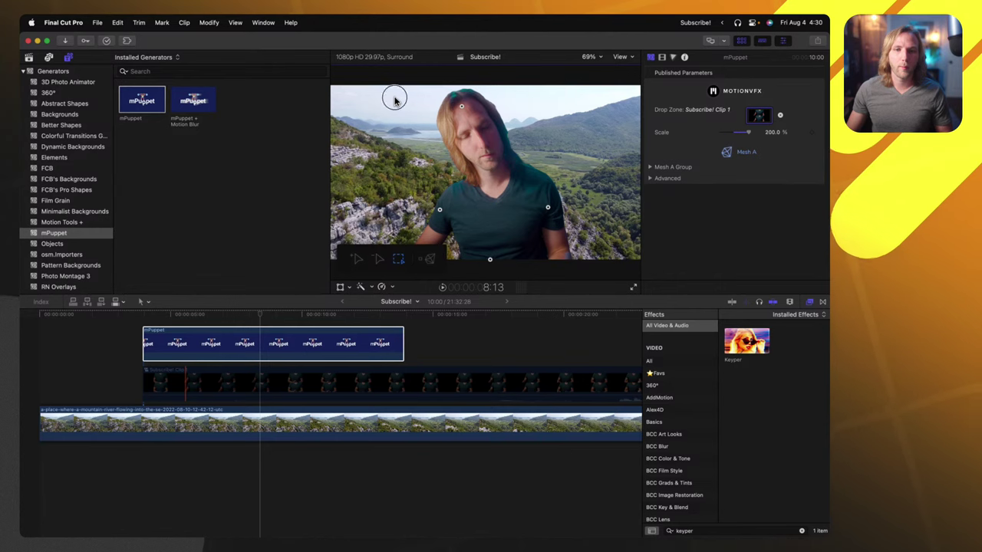
Box-select the head handle and the nearby chest handle, then move and rotate them together
left_click_drag(439, 108, 459, 210)
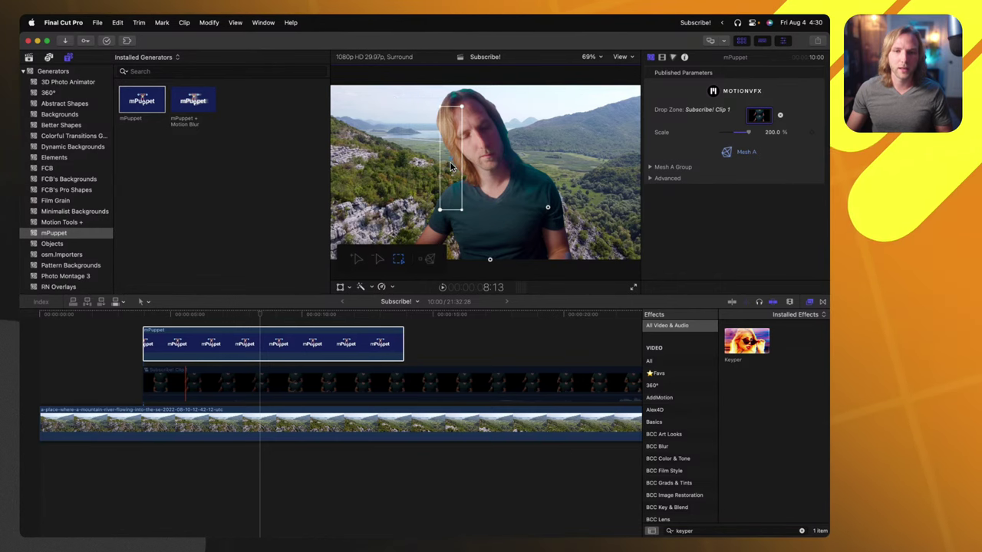
left_click_drag(451, 165, 500, 185)
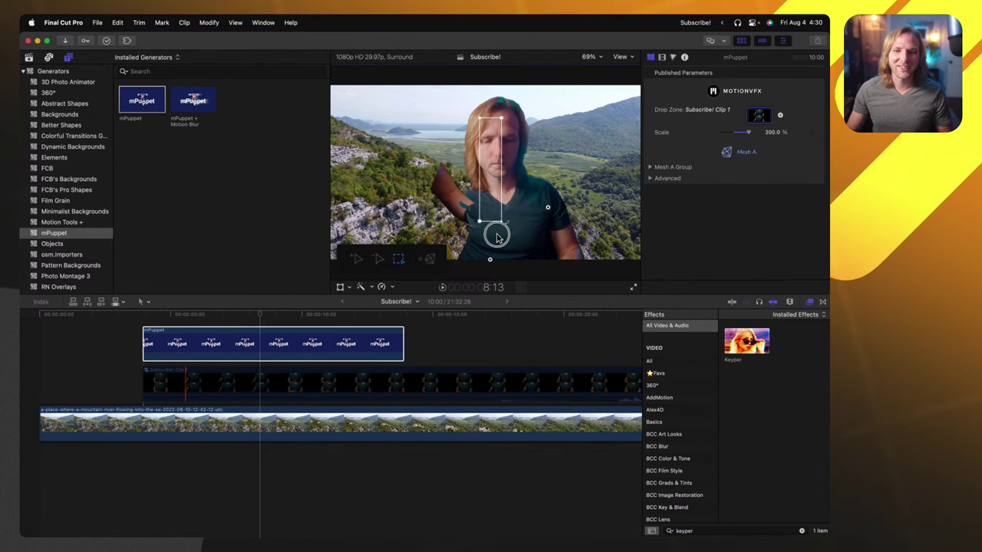
mouse_move(496, 238)
left_mouse_down()
mouse_move(519, 208)
mouse_move(502, 253)
left_mouse_up()
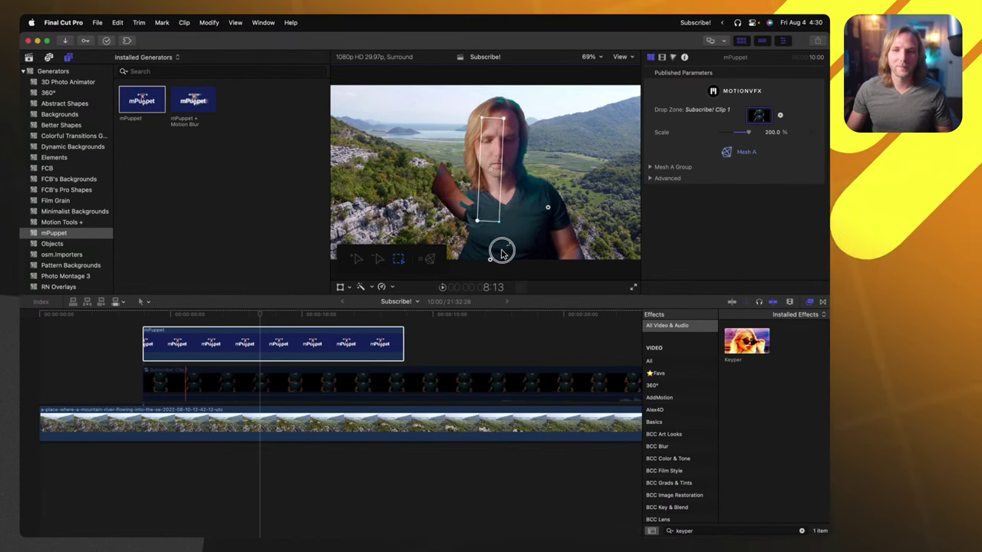
Examine mPuppet's Advanced and Mesh A Group settings, including the position and depth parameters of each handle
left_click(651, 179)
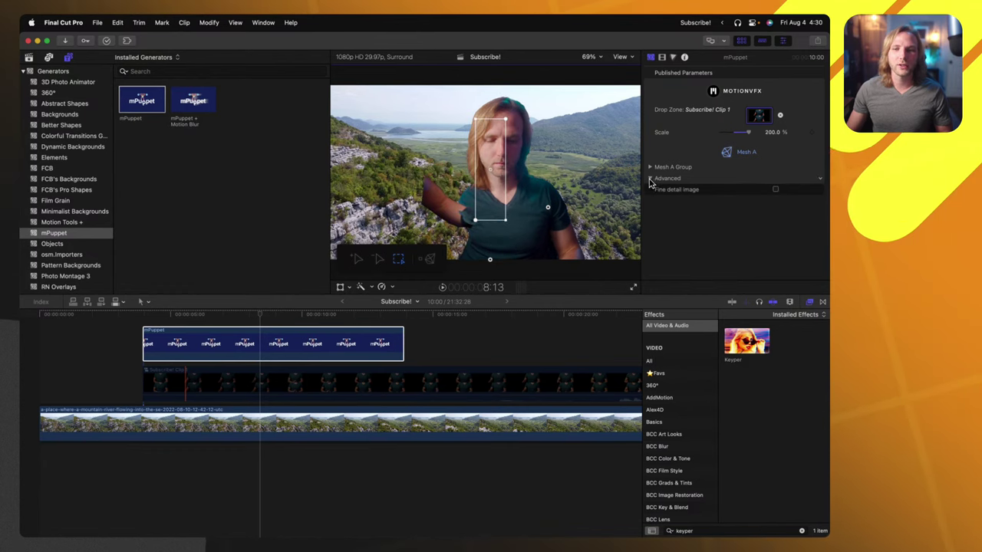
left_click(649, 168)
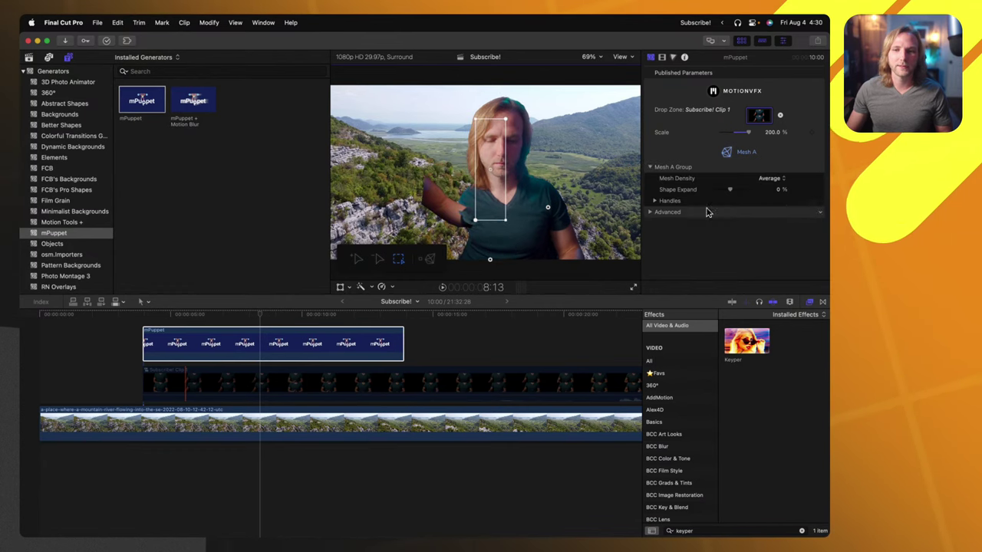
left_click(654, 201)
scroll(740, 197, "down", 3)
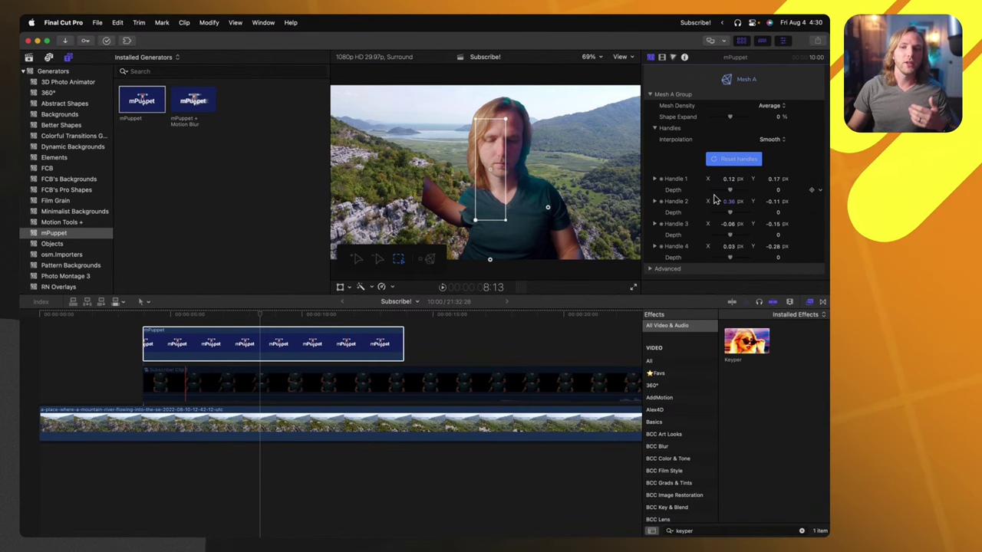
scroll(677, 154, "up", 3)
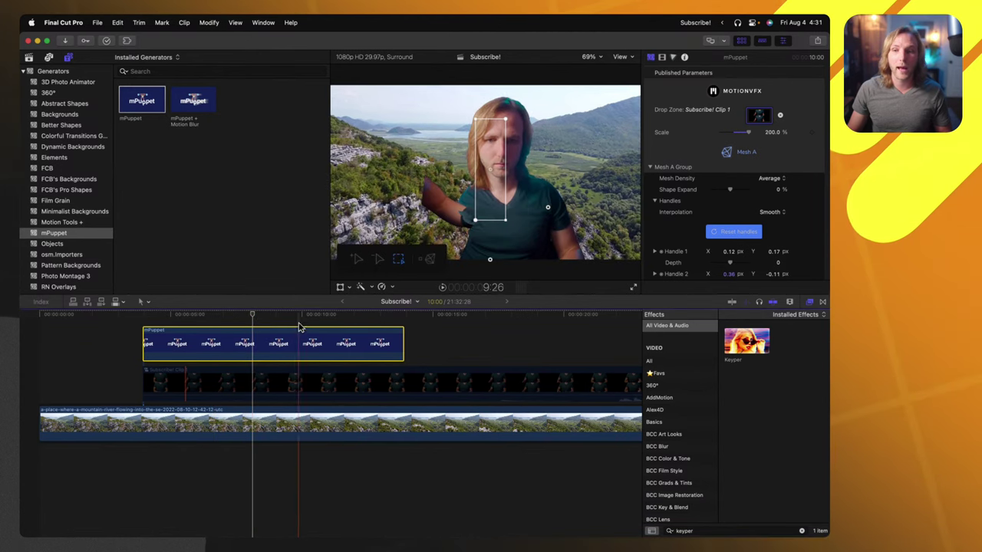
Delete the mPuppet generator above the compound clip
left_click(278, 341)
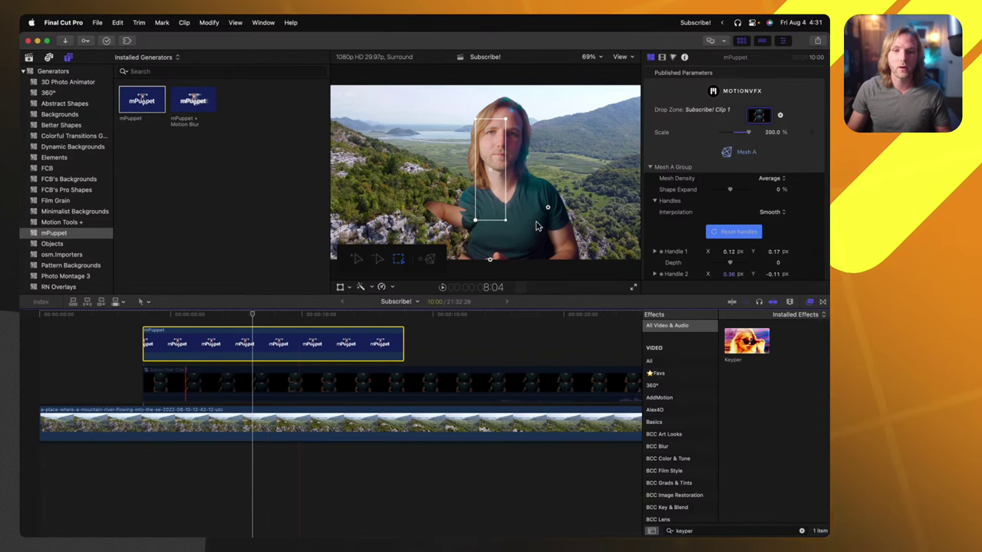
key("Delete")
Re-enable the compound clip and use Transform to move the man sideways to about X -403 px, Y 16.3 px
left_click(247, 374)
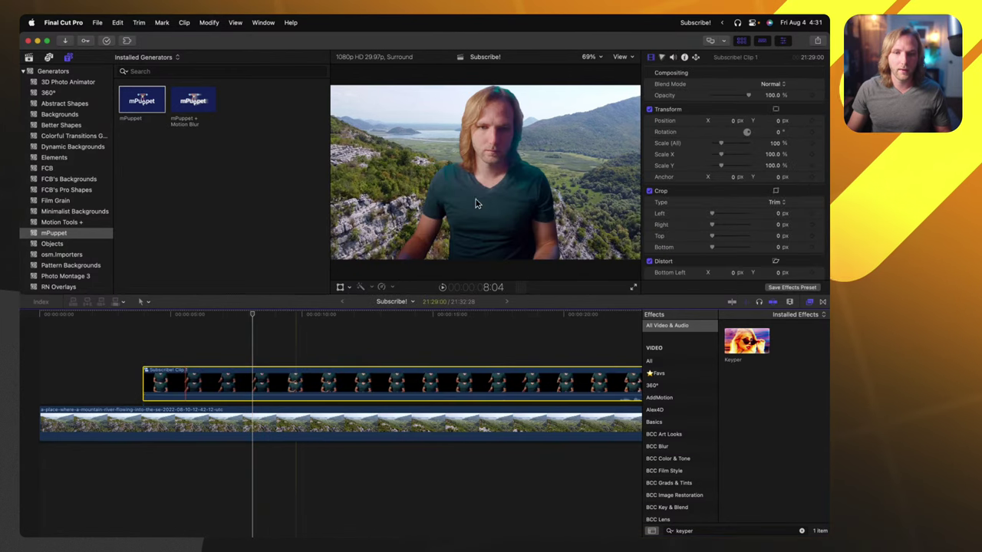
key("shift+t")
left_click_drag(548, 215, 483, 217)
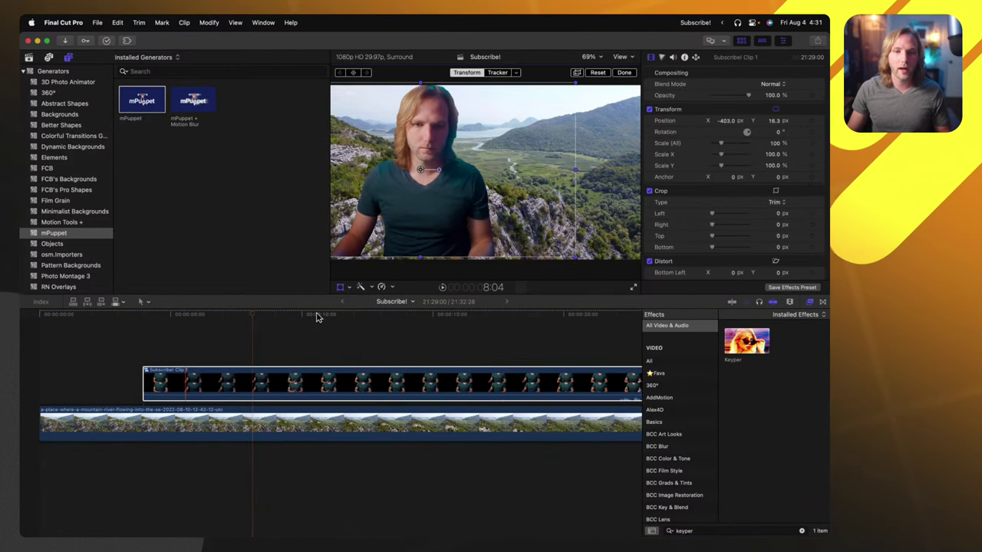
Reposition the keyed man on the other side of the frame at about X 493 px, Y -44.3 px and play the clip
left_click_drag(318, 316, 458, 314)
left_click_drag(518, 234, 621, 243)
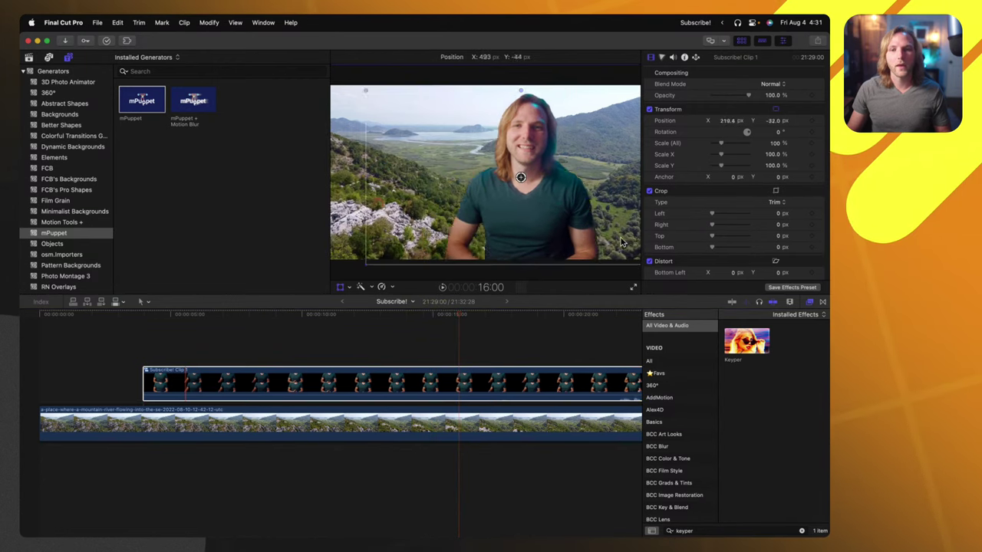
left_click(376, 315)
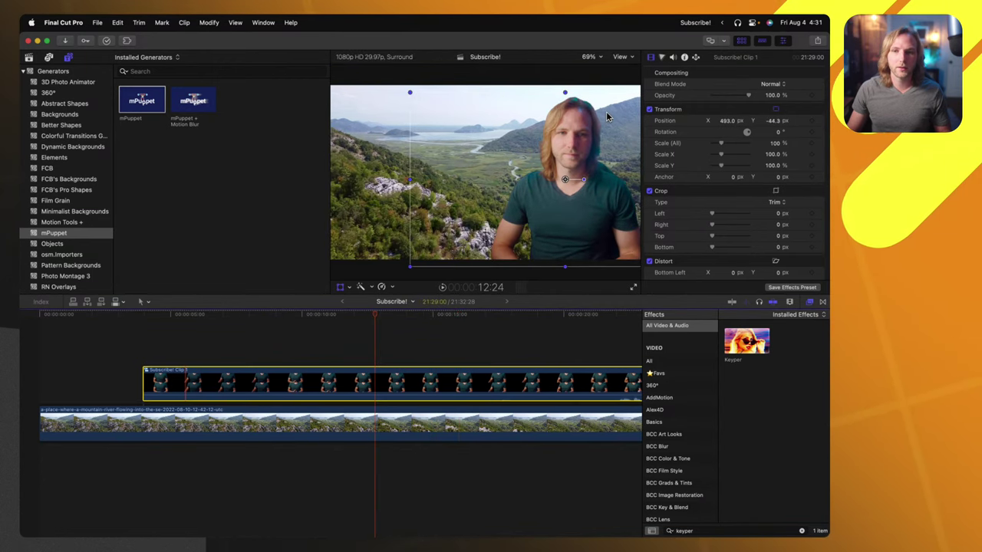
key("space")
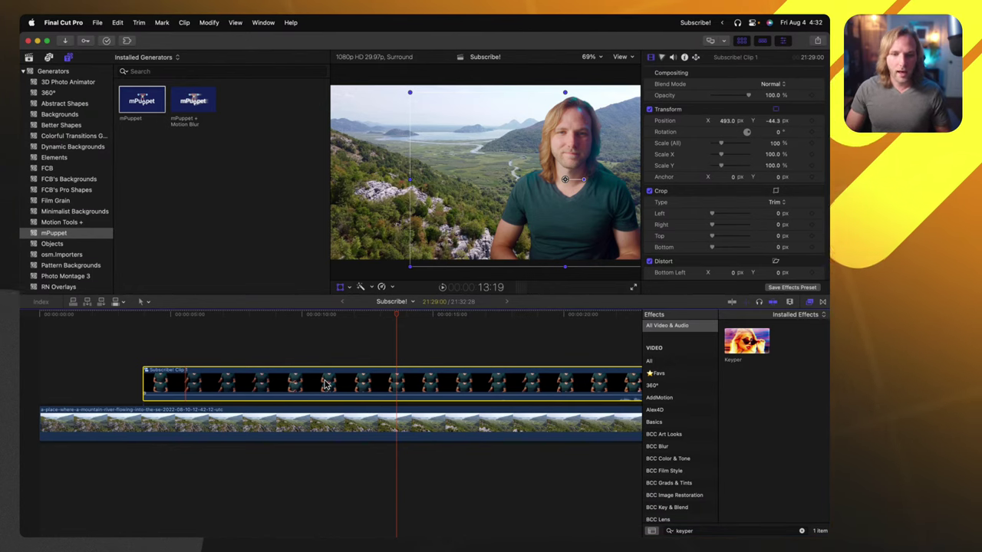
Delete the keyed compound clip above the landscape footage and close the on-screen Transform controls
key("Delete")
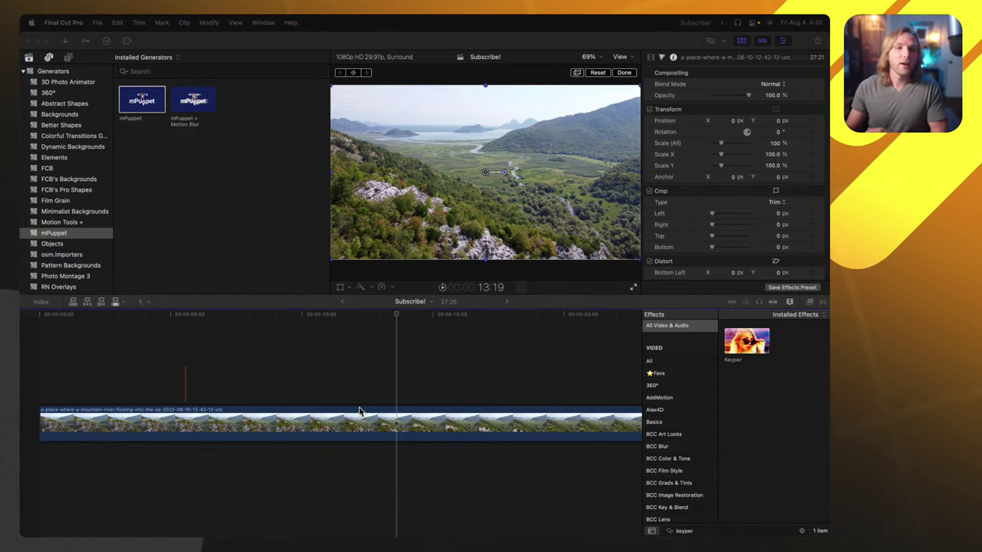
left_click(344, 378)
left_click(377, 383)
key("super+minus")
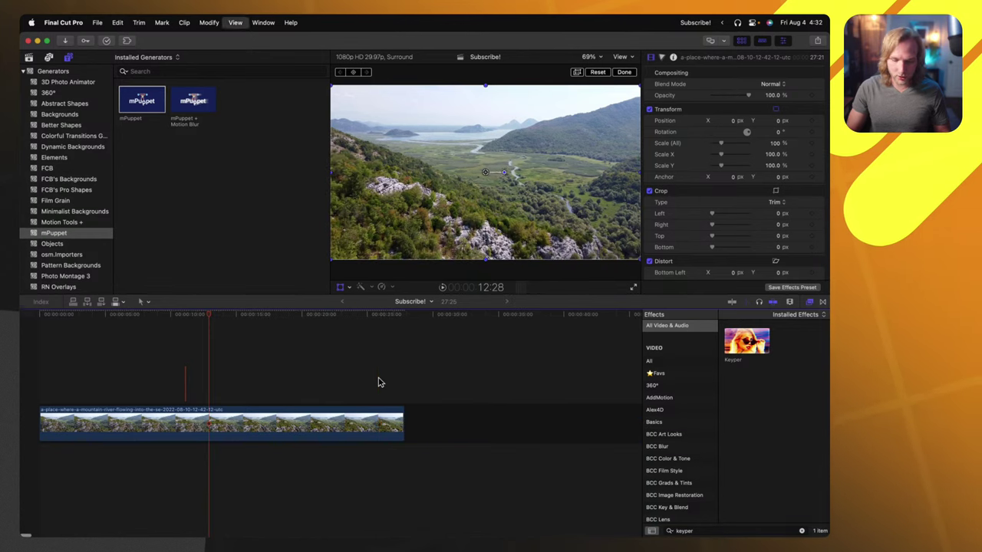
key("super+equal")
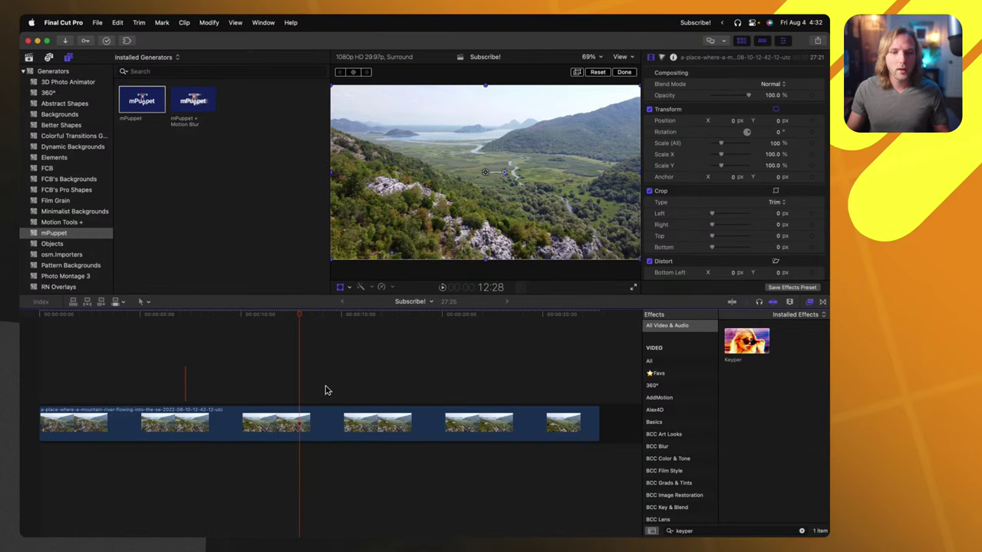
left_click(621, 73)
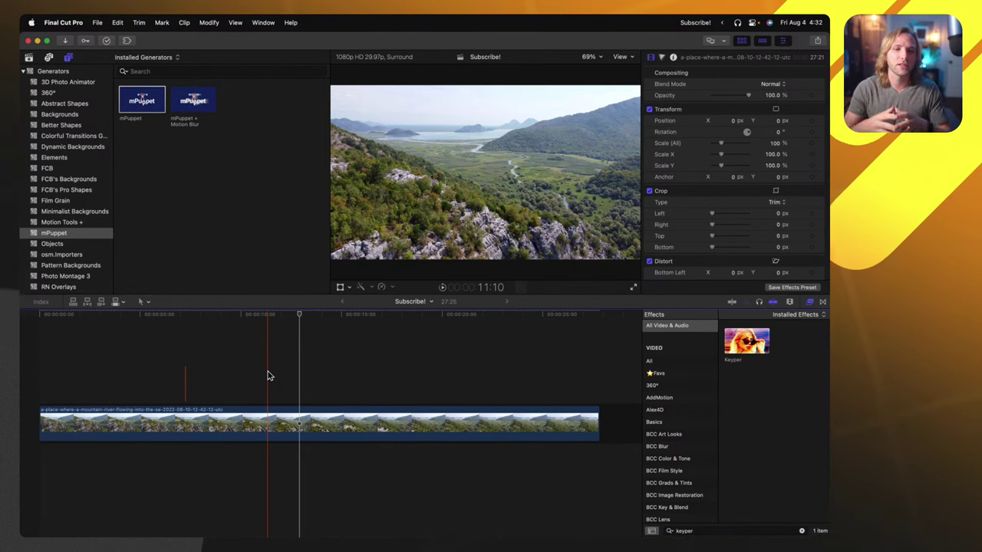
Bring the prager-wildsee mountain clip from Finder into the timeline directly after the landscape clip
left_click(201, 503)
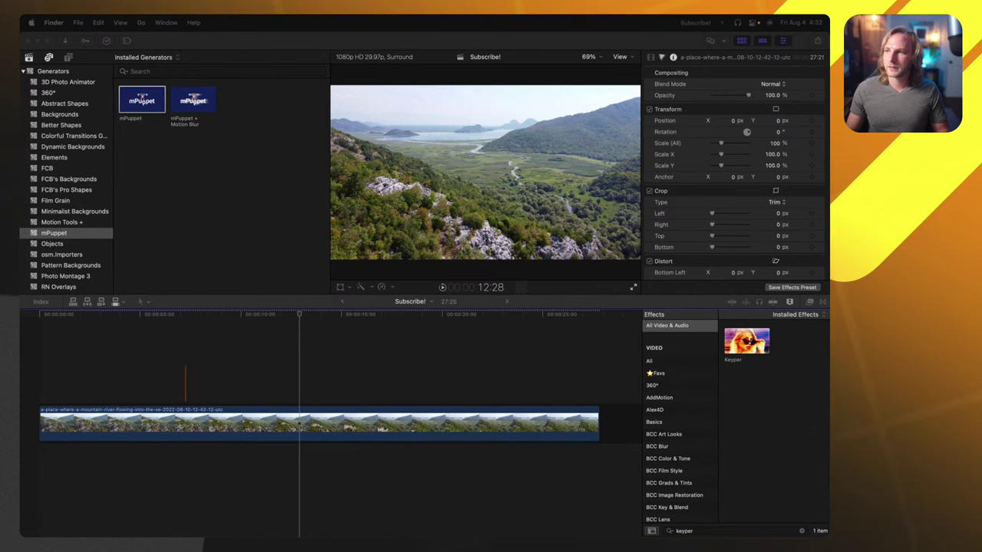
left_click_drag(647, 406, 515, 412)
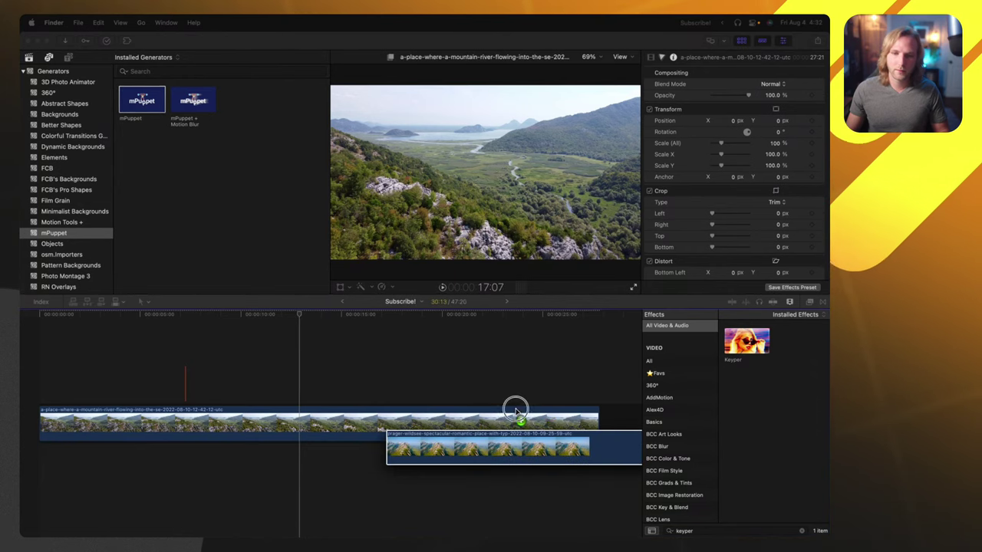
left_click_drag(606, 415, 615, 416)
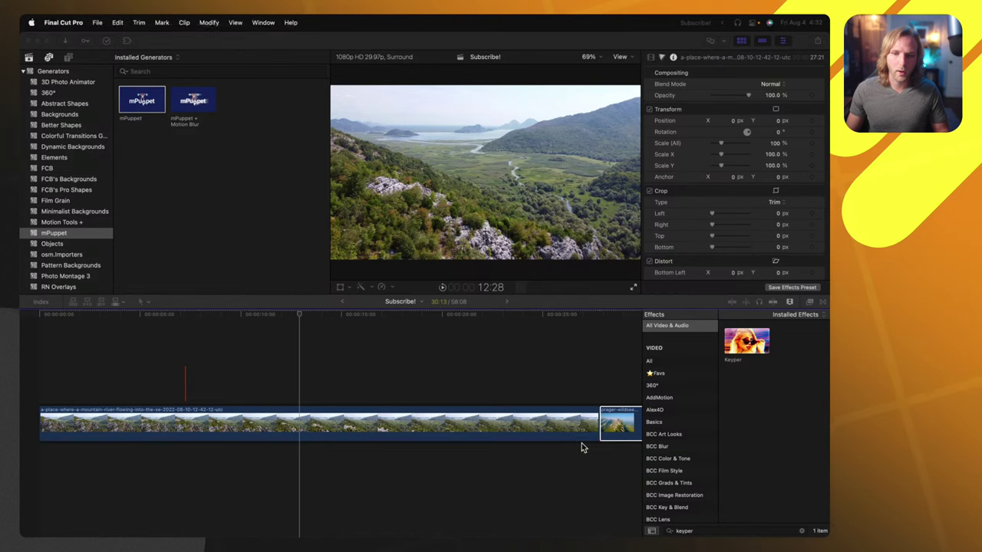
scroll(537, 429, "right", 6)
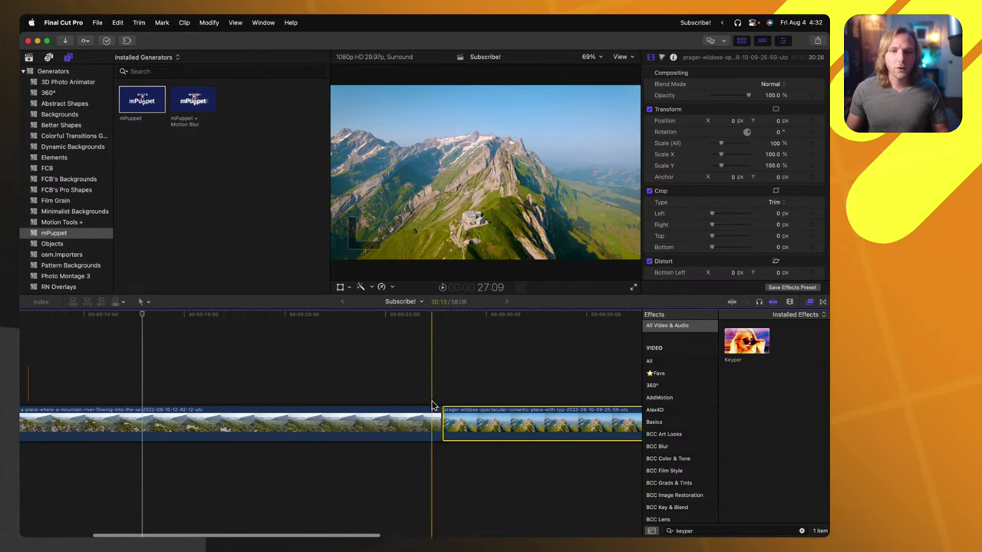
Try the default transition at the cut between the two landscape clips and place the playhead on the cut
left_click(344, 378)
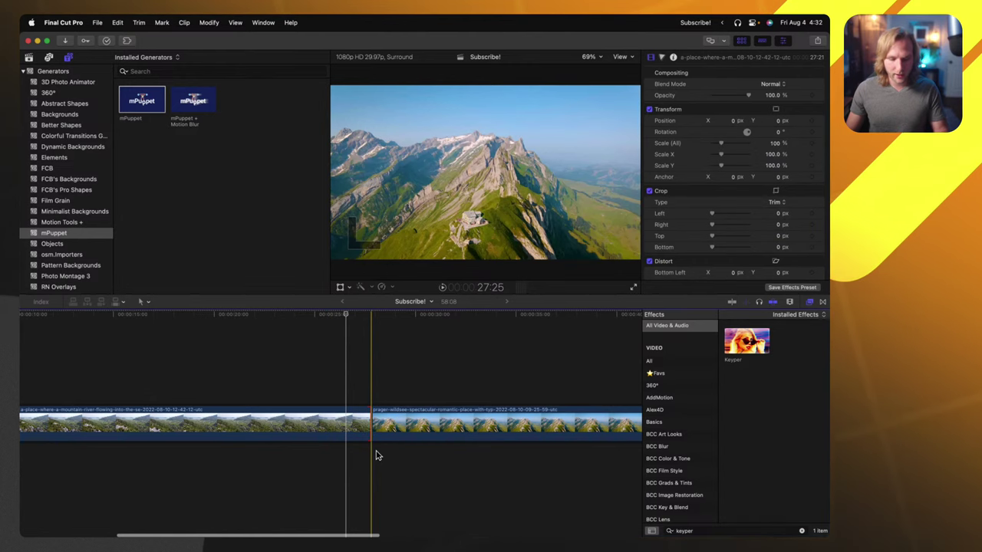
key("super+t")
left_click(441, 239)
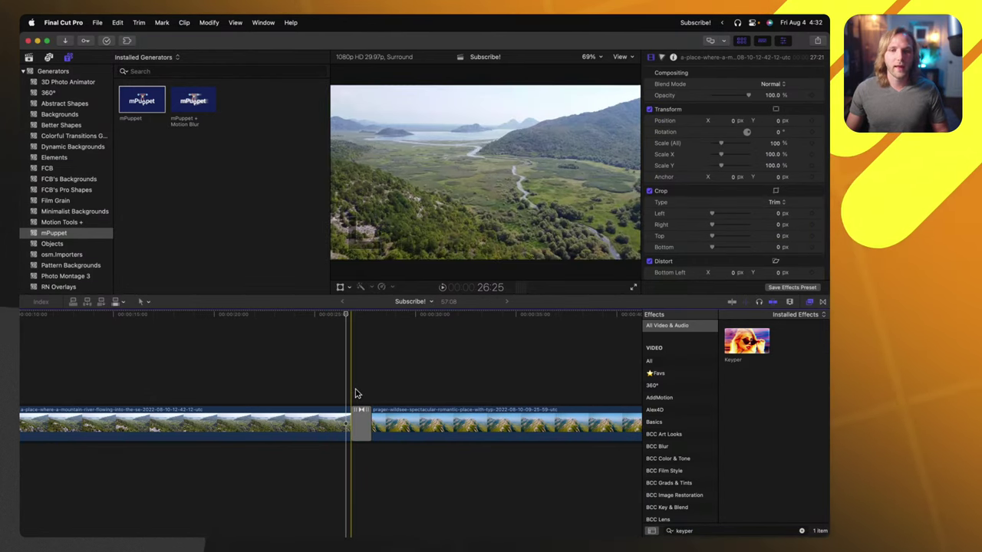
key("Down")
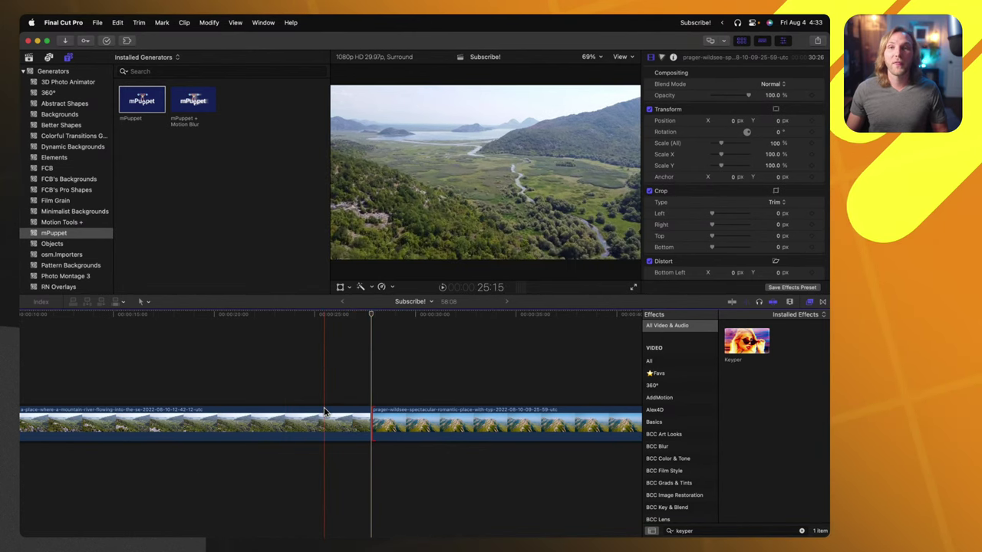
Browse the installed titles and show the PremiumVFX Dynamic category containing the Rotate and Swipe titles
scroll(66, 227, "down", 3)
scroll(69, 230, "up", 8)
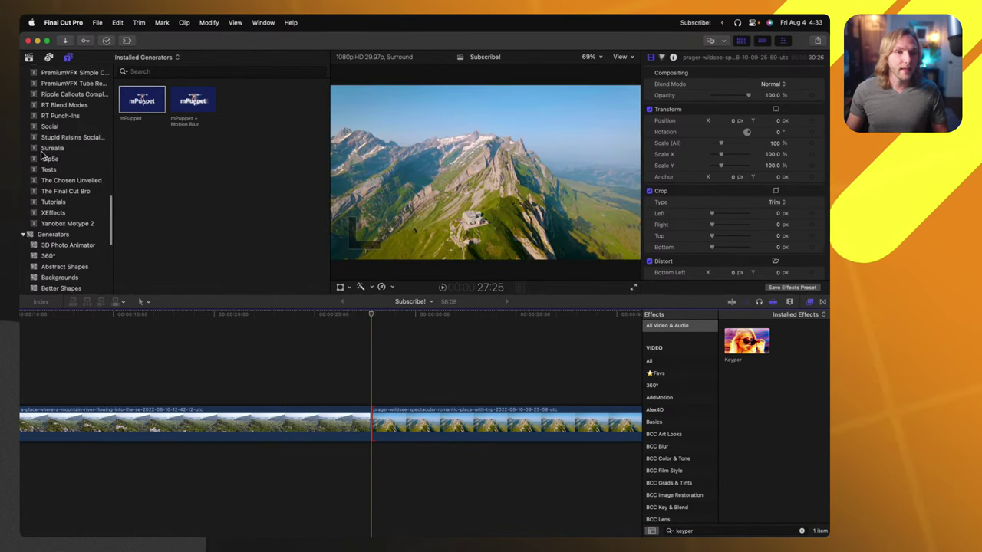
left_click(25, 239)
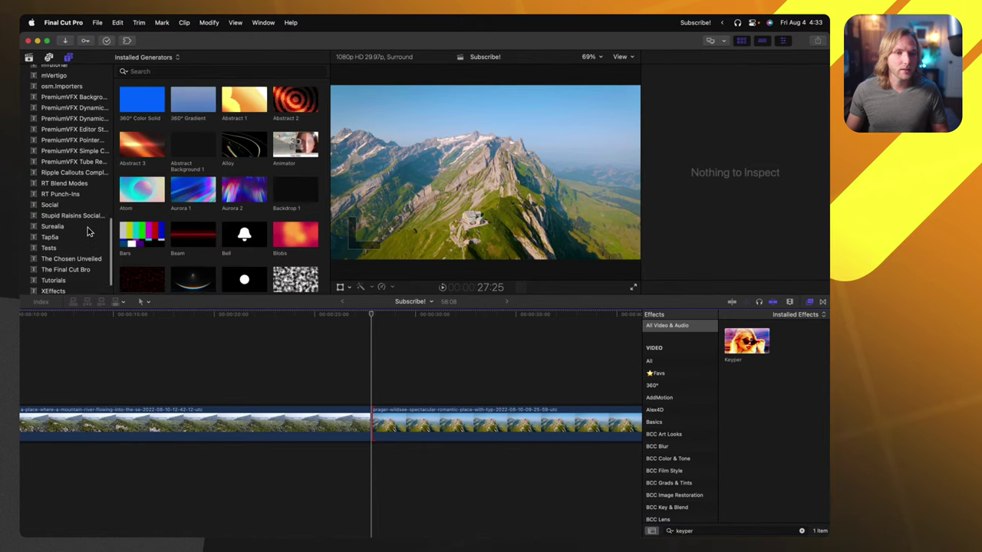
scroll(61, 130, "up", 3)
left_click(48, 121)
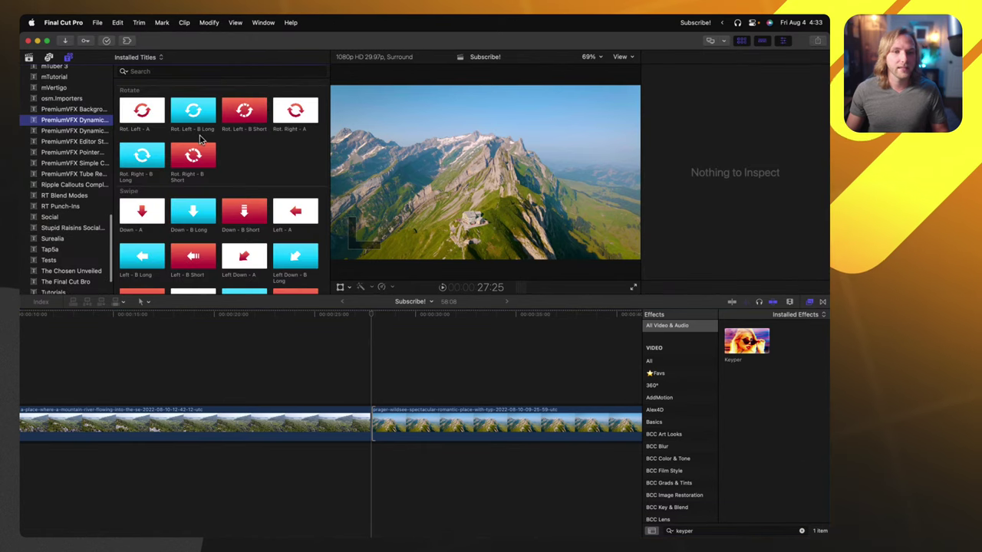
left_click(89, 132)
left_click(90, 119)
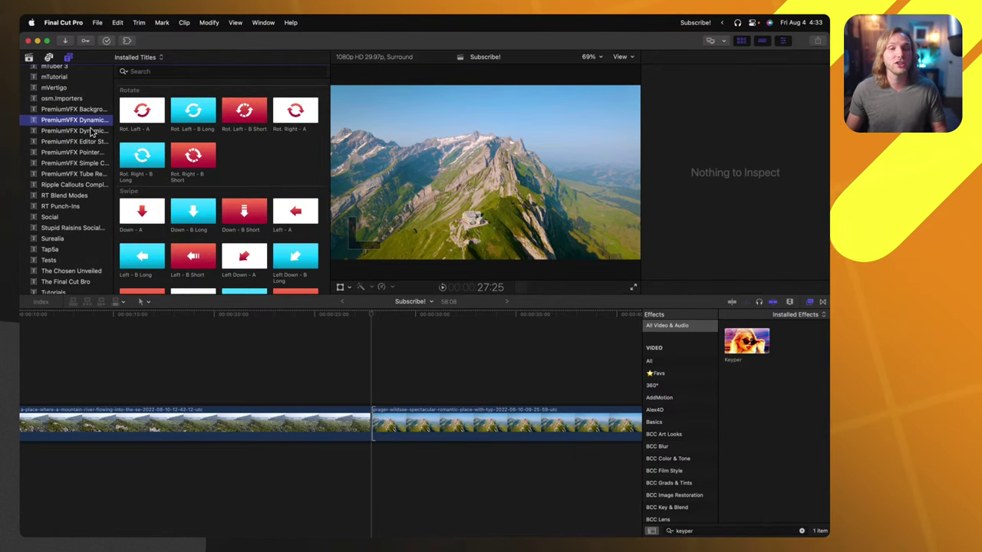
Place the Rot. Left - A title so it ends at the cut and Rot. Left - B Long right after it, and play the transition
left_click_drag(142, 115, 303, 362)
left_click_drag(356, 392, 366, 396)
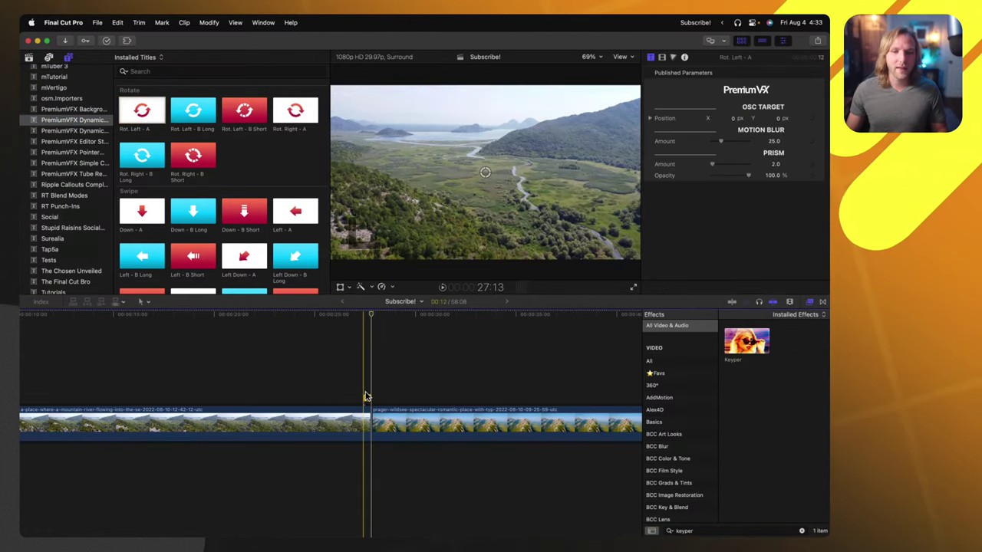
key("super+equal")
key("super+equal")
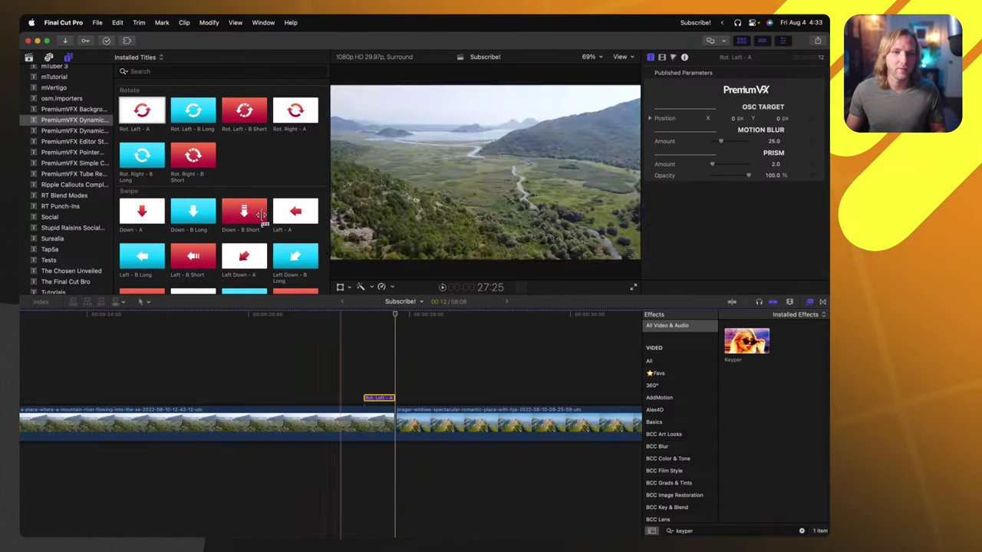
left_click_drag(186, 132, 396, 398)
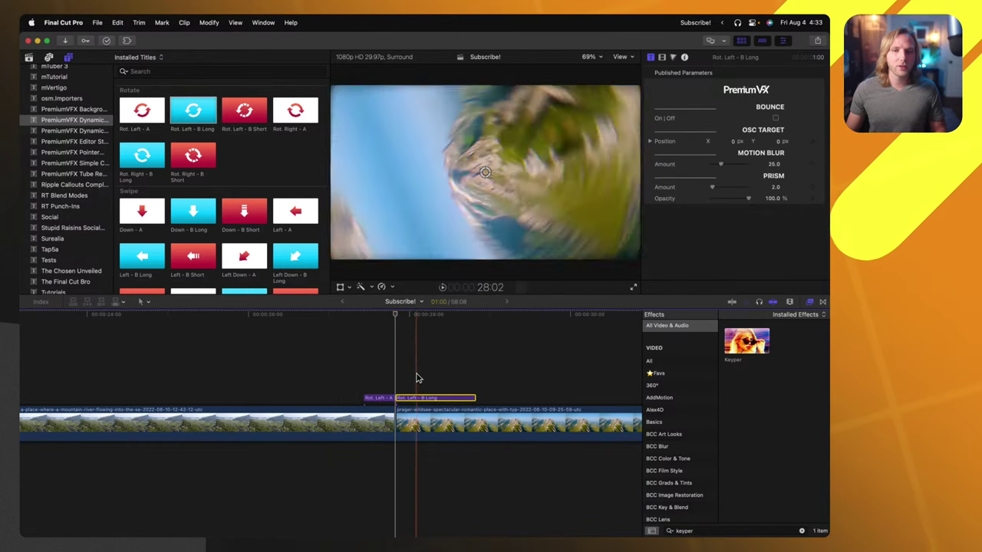
key("space")
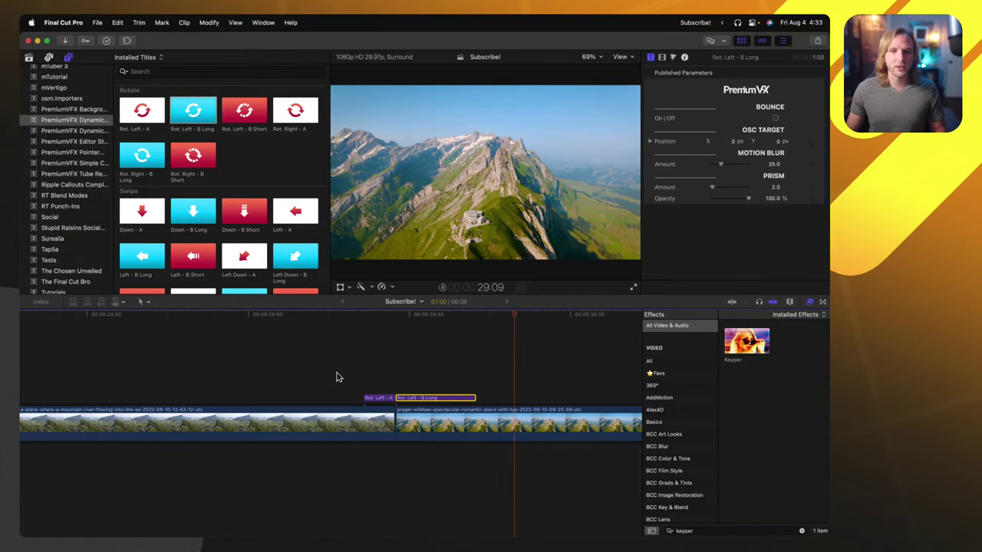
key("space")
Delete both rotate titles above the cut
left_click_drag(339, 376, 400, 394)
key("Delete")
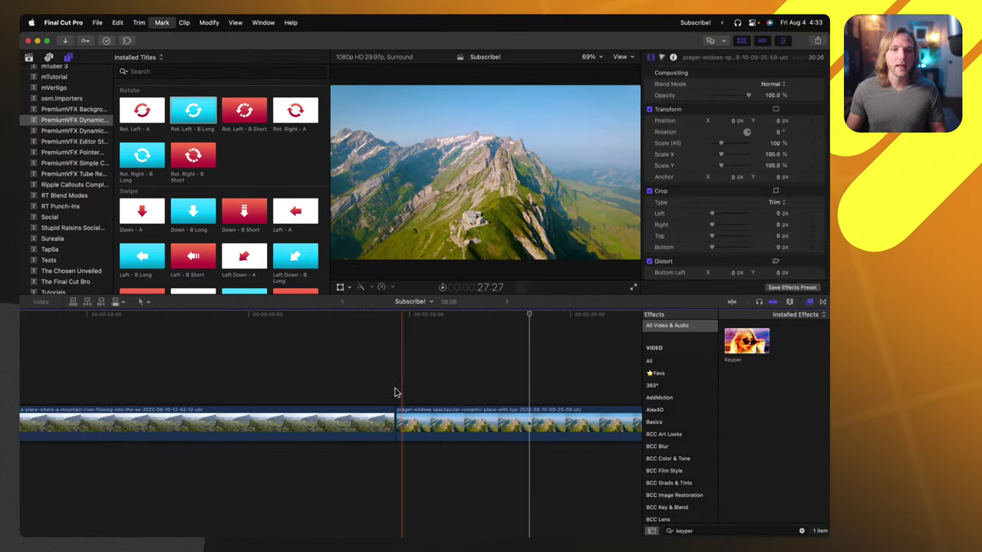
Place the Zoom title In - A so it ends at the cut and stack the Swipe title Down - A above it
scroll(147, 206, "down", 5)
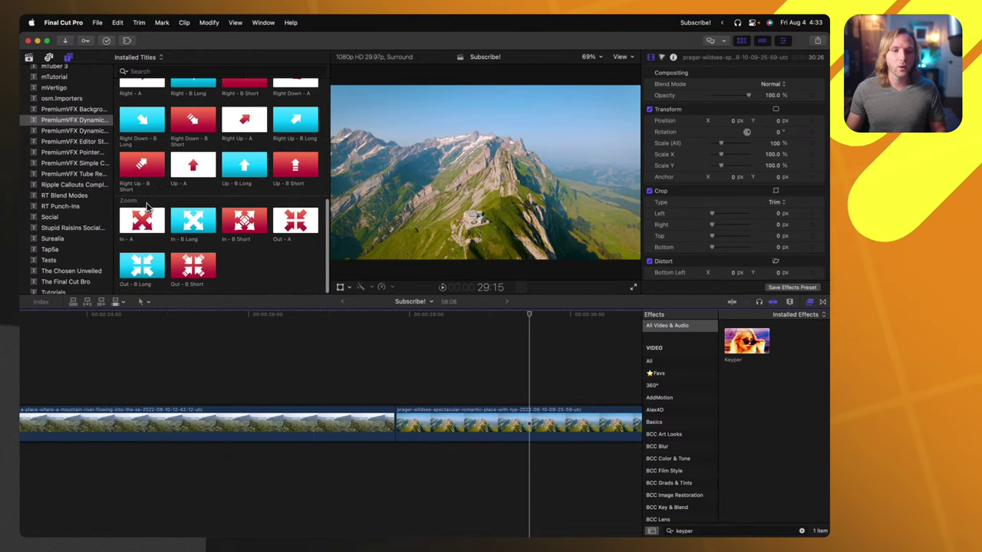
left_click_drag(146, 217, 378, 395)
scroll(195, 218, "up", 3)
scroll(196, 219, "up", 2)
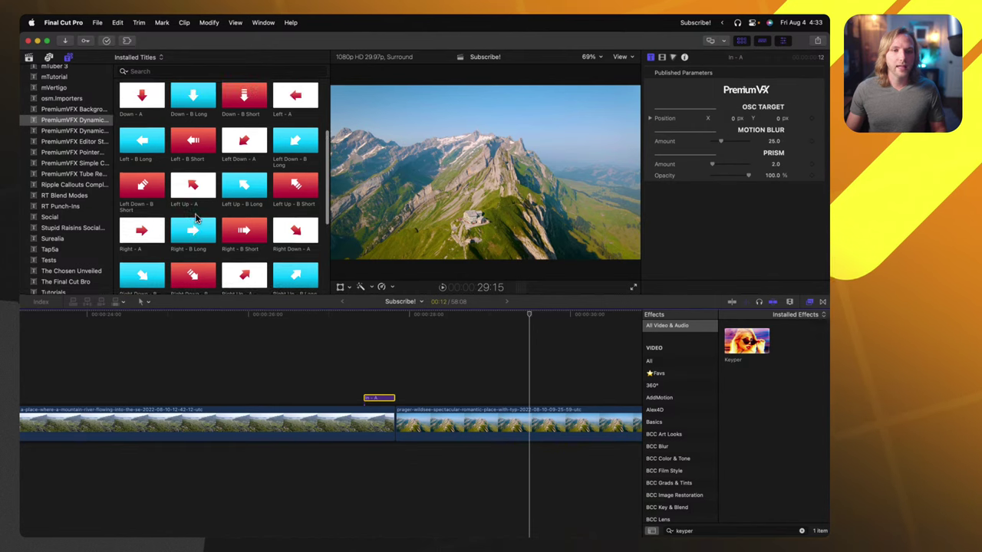
left_click_drag(146, 113, 361, 387)
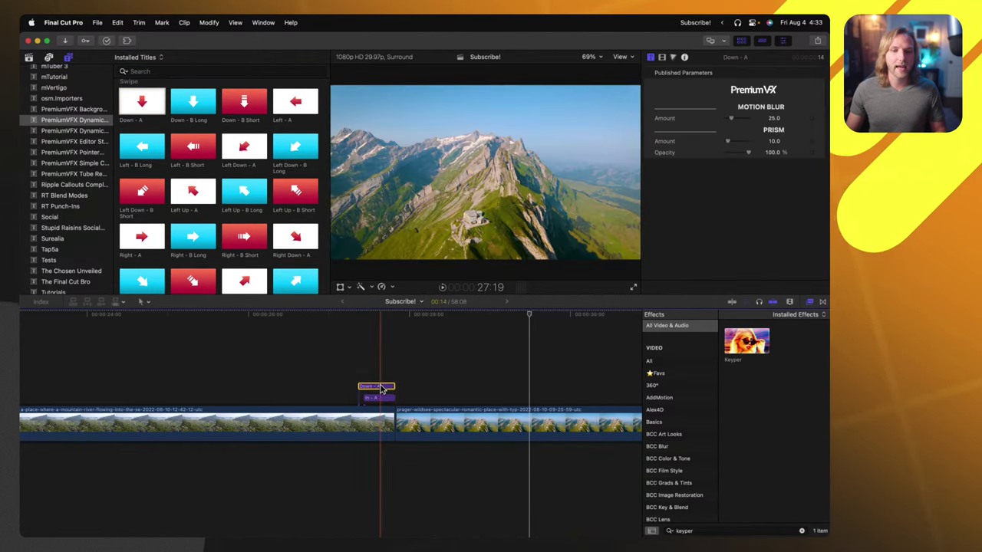
Place Down - B Long right after the cut with Out - B Short stacked above it, and play the combined transition
scroll(234, 239, "up", 3)
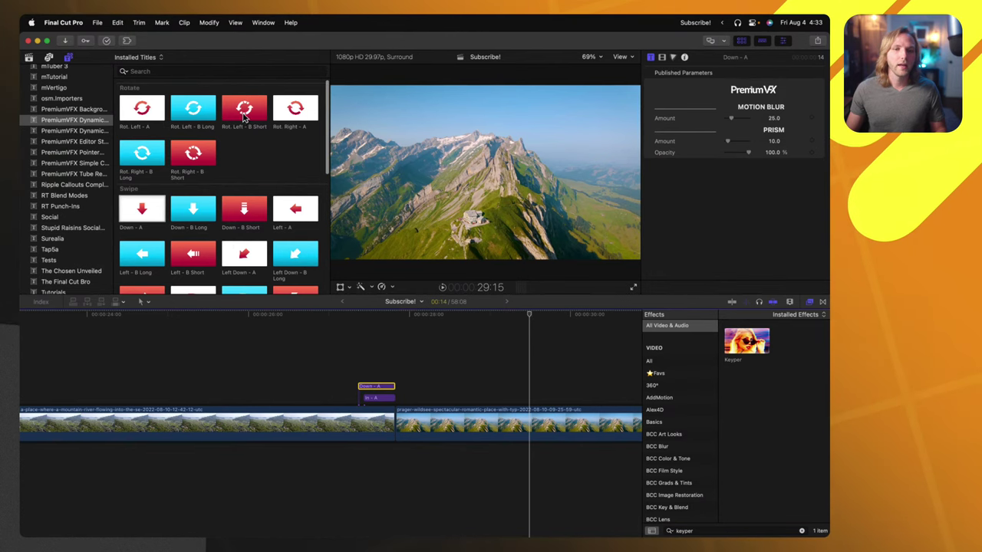
scroll(194, 142, "down", 3)
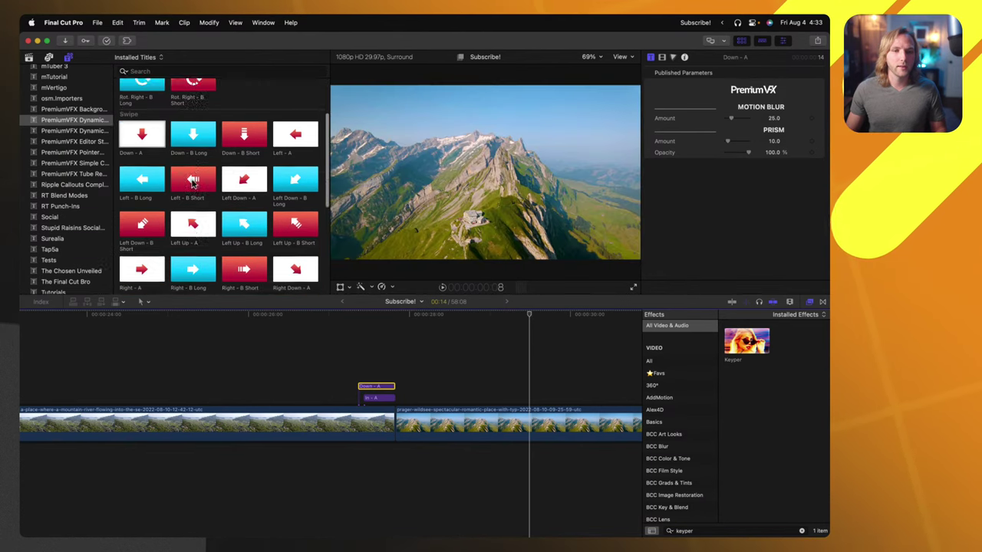
left_click_drag(218, 149, 395, 395)
scroll(270, 237, "down", 3)
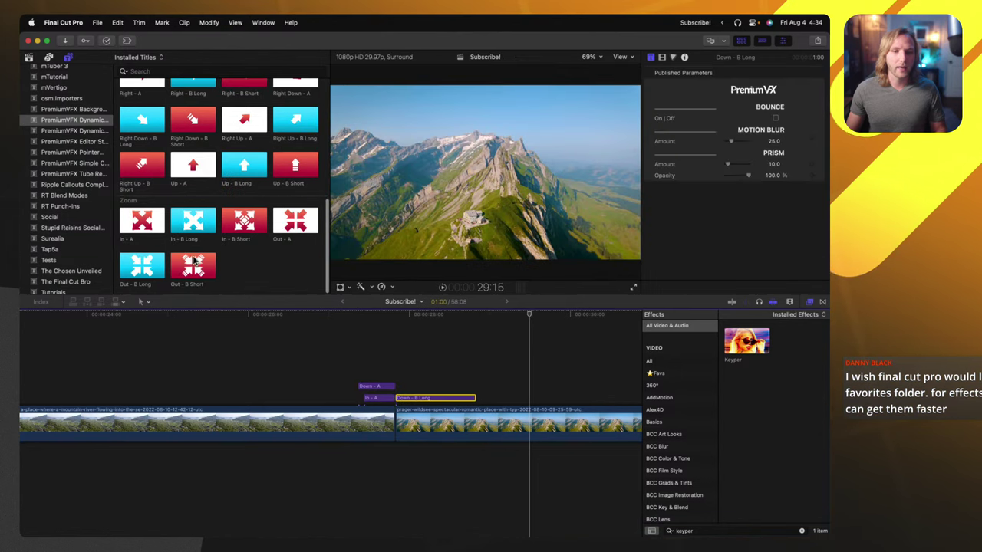
left_click_drag(184, 264, 397, 383)
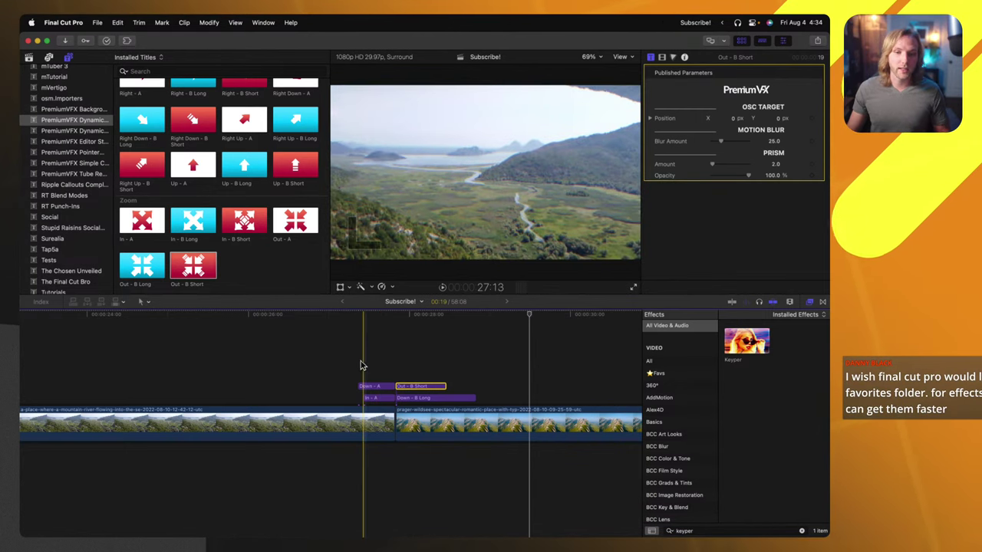
key("space")
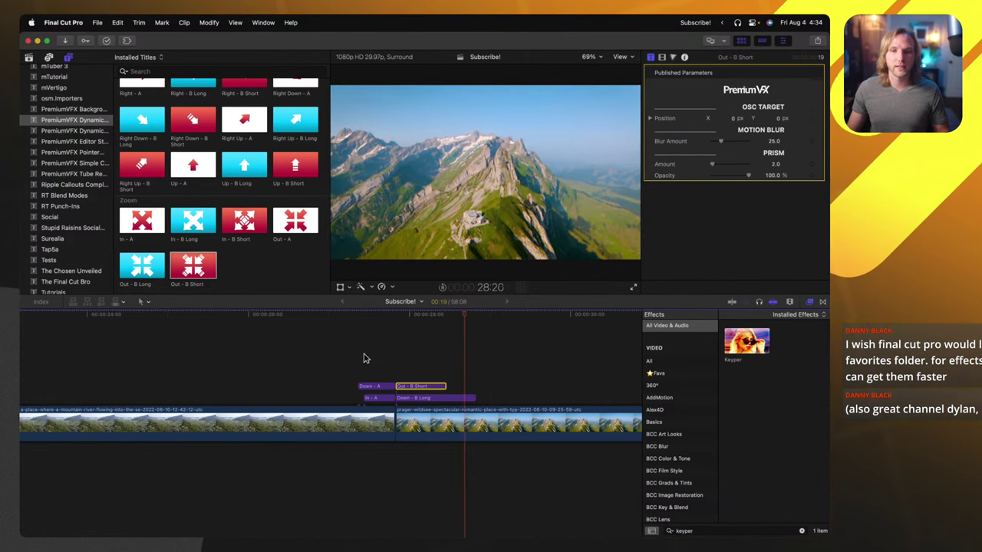
key("space")
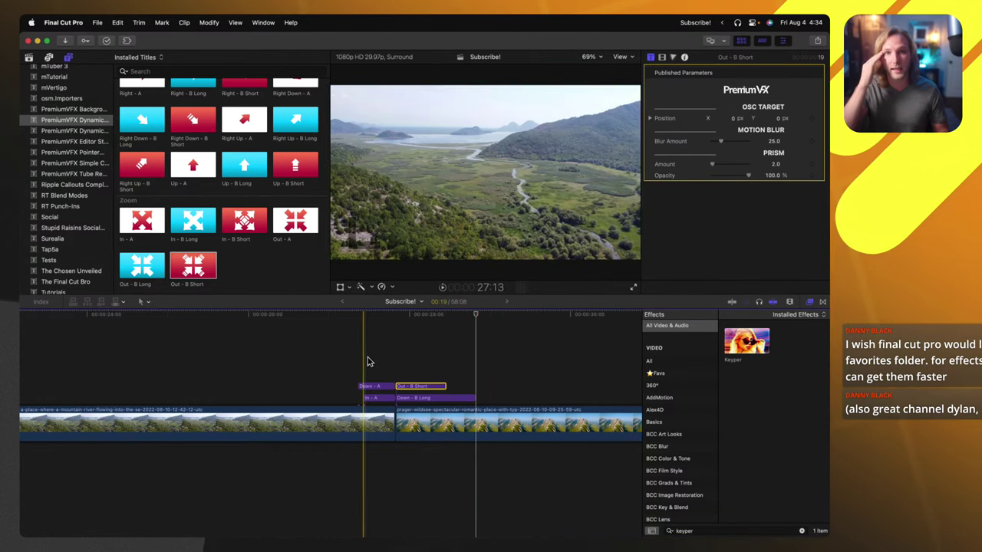
Move the Out - B Short title's OSC target to about X 0.13 px, Y 0.13 px and set its Blur Amount to about 3.77
scroll(256, 207, "up", 5)
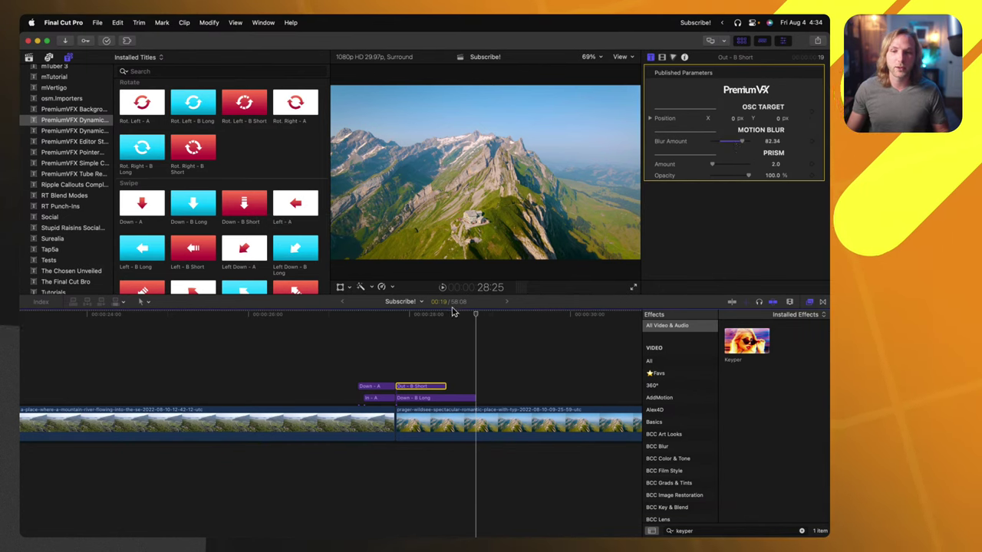
left_click(416, 314)
left_click_drag(485, 172, 509, 151)
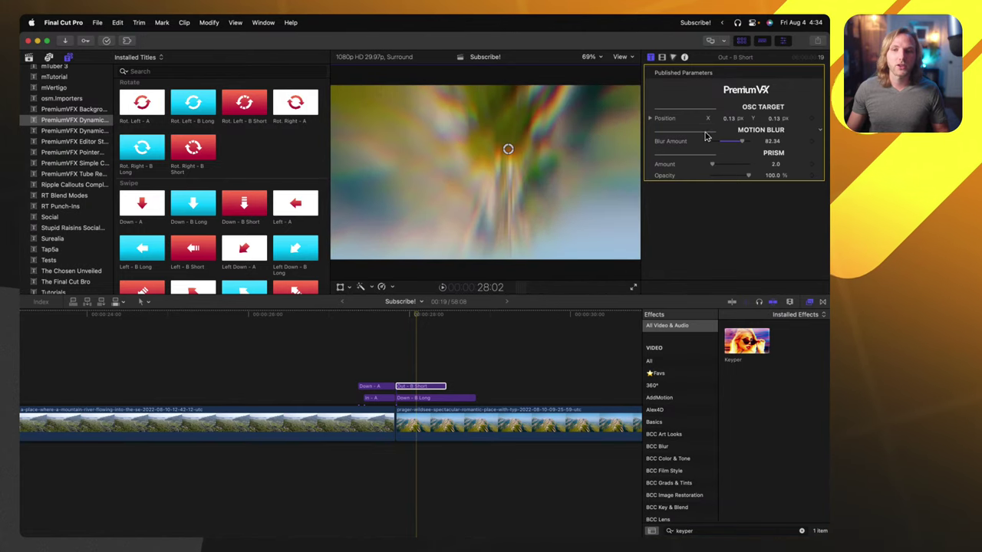
left_click_drag(711, 141, 714, 143)
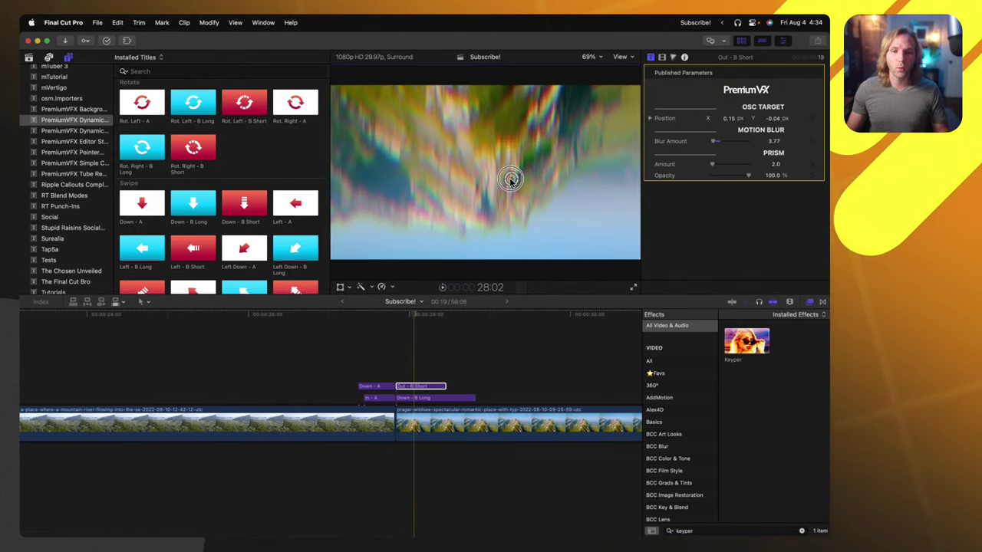
Move the Out - B Short title's OSC target to about X -0.07 px, Y -0.29 px and play the transition
left_click(432, 396)
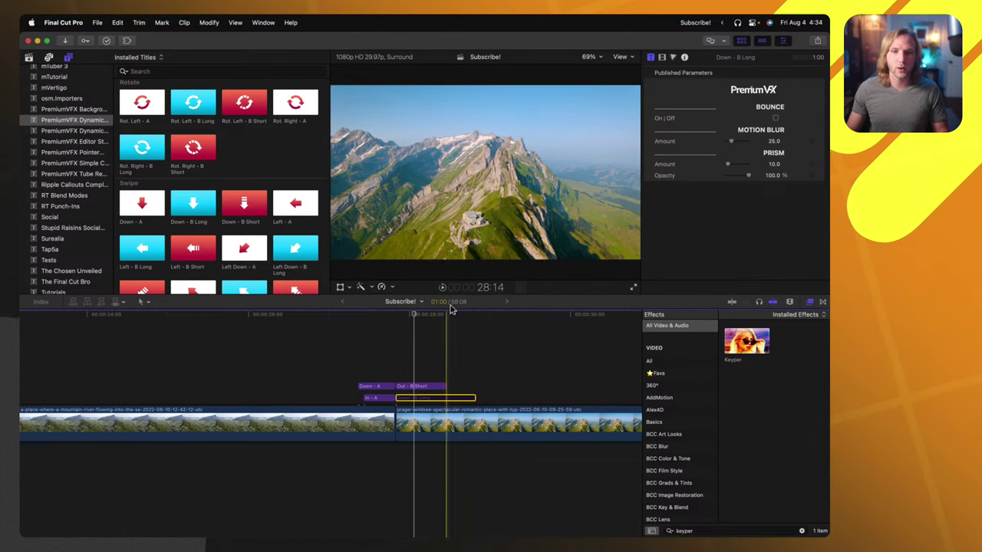
left_click(433, 386)
left_click_drag(494, 161, 473, 224)
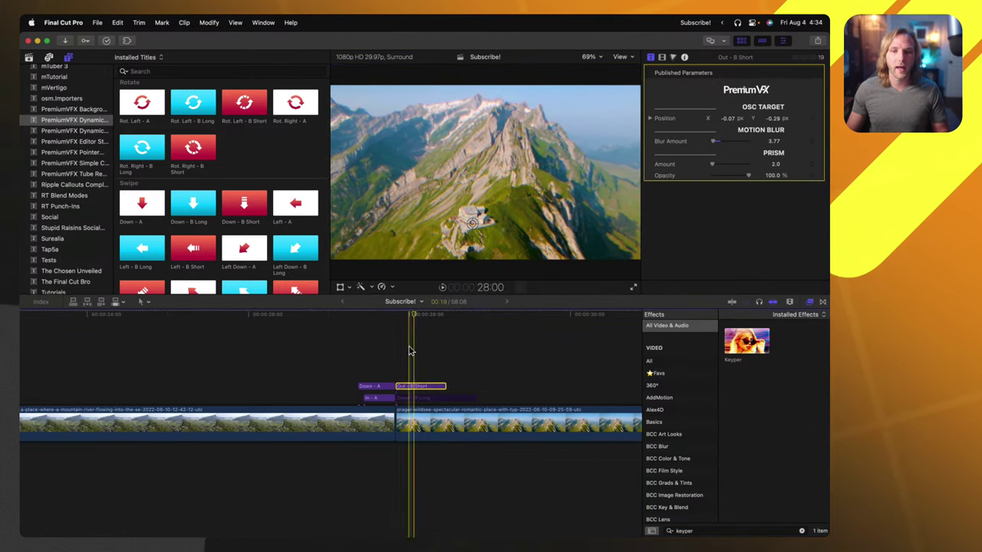
key("space")
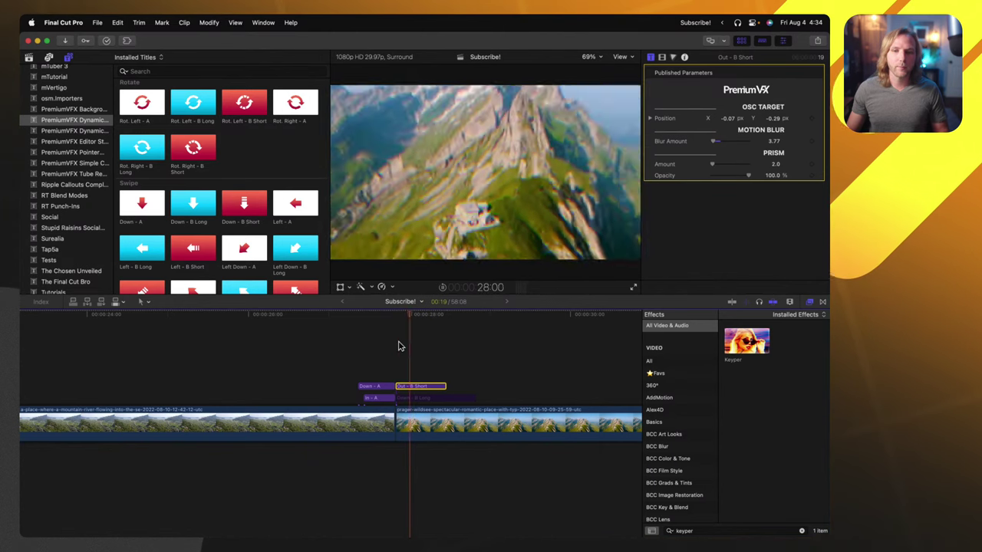
Move the Out - B Short title's OSC target to about X 0.15 px, Y 0.17 px and replay the transition
left_click_drag(472, 223, 506, 157)
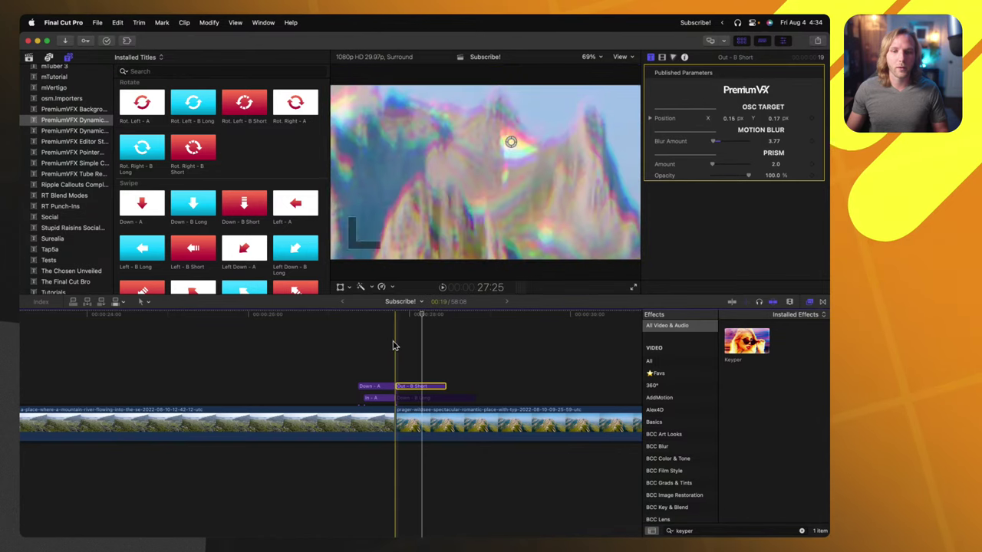
key("space")
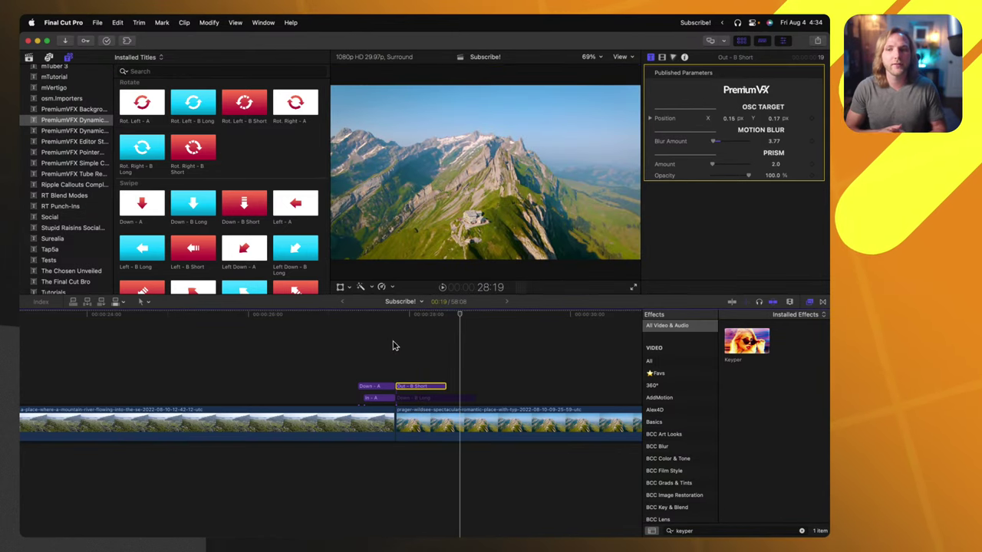
key("space")
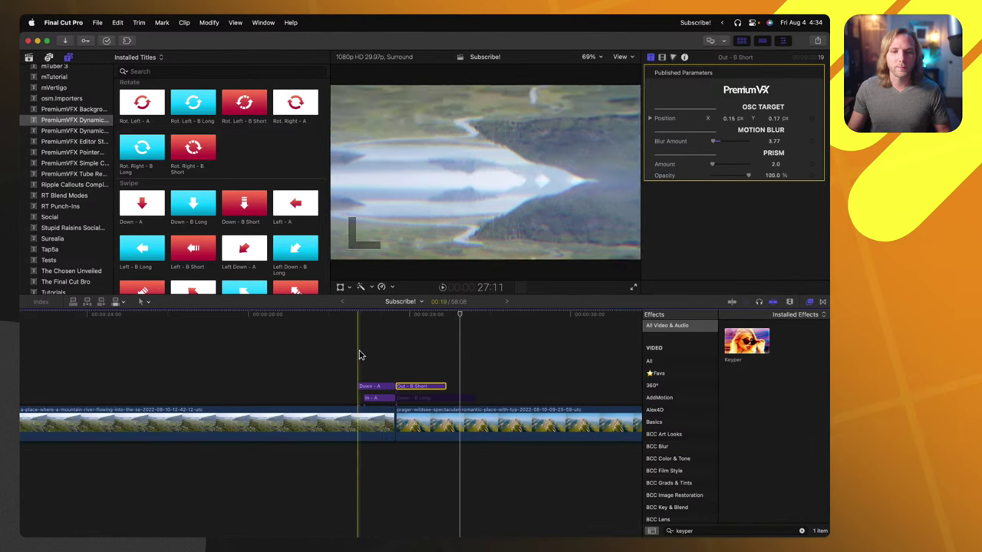
Delete all the stacked transition titles around the cut
left_click_drag(357, 350, 421, 360)
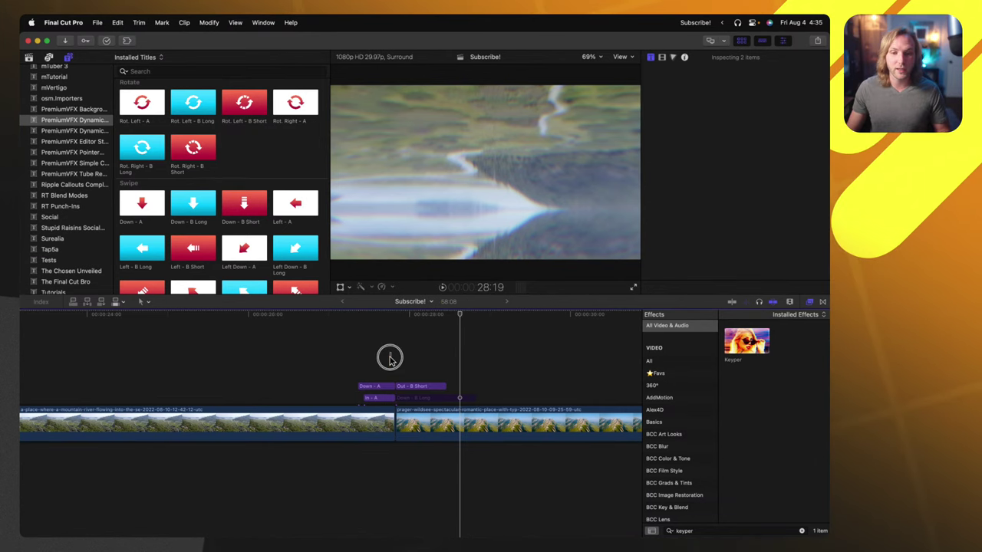
key("Delete")
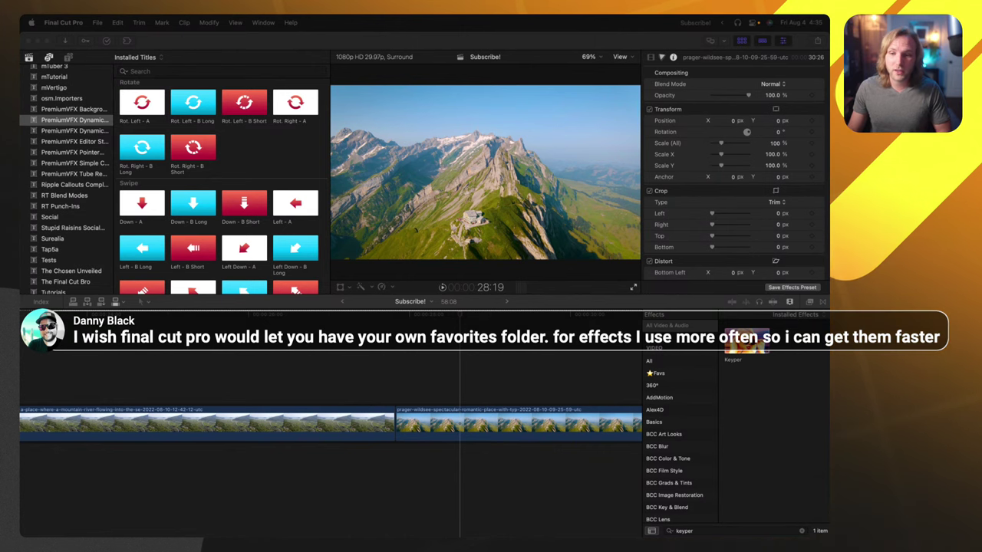
Apply the Keyper effect to the mountain clip after the cut and select that effect among the clip's effects
left_click(712, 373)
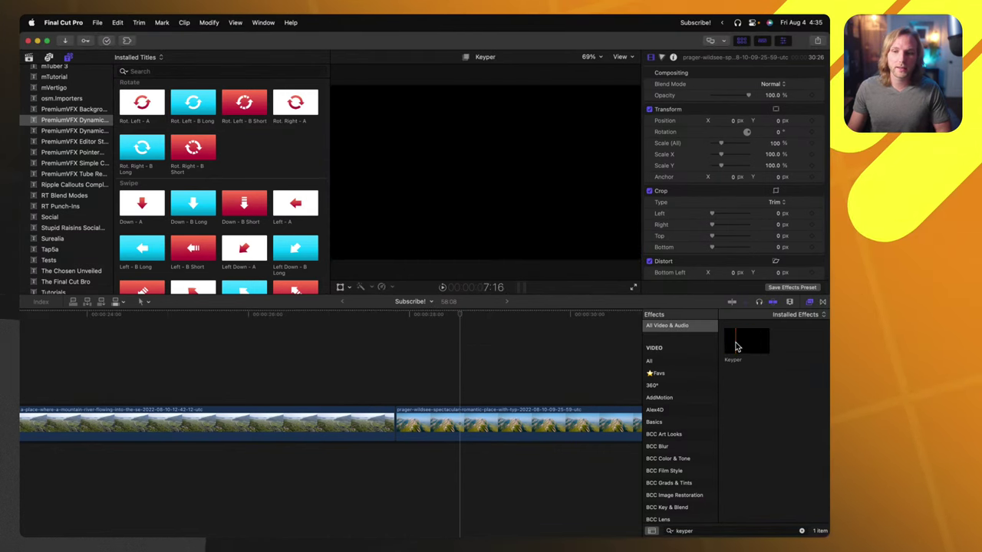
left_click_drag(459, 315, 411, 321)
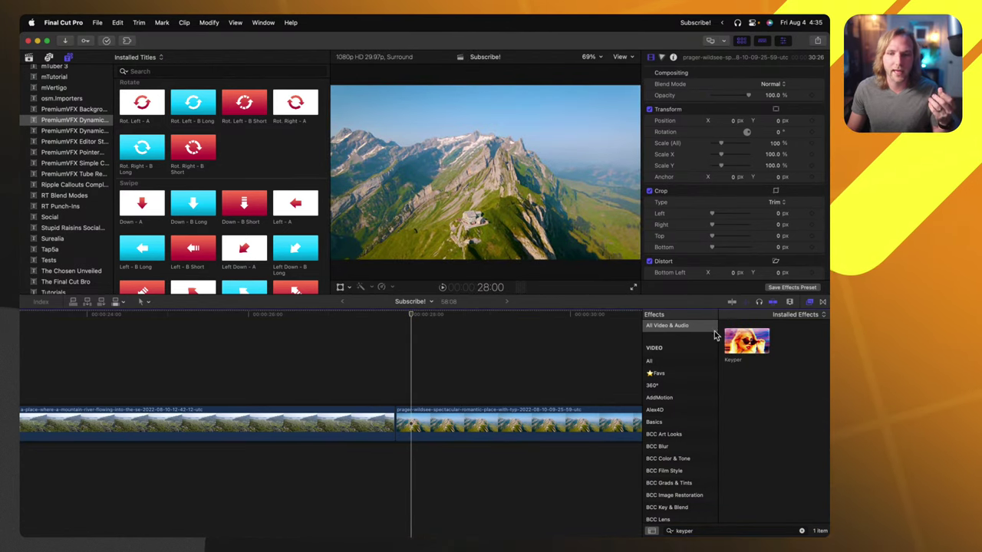
left_click_drag(732, 346, 429, 421)
left_click(419, 314)
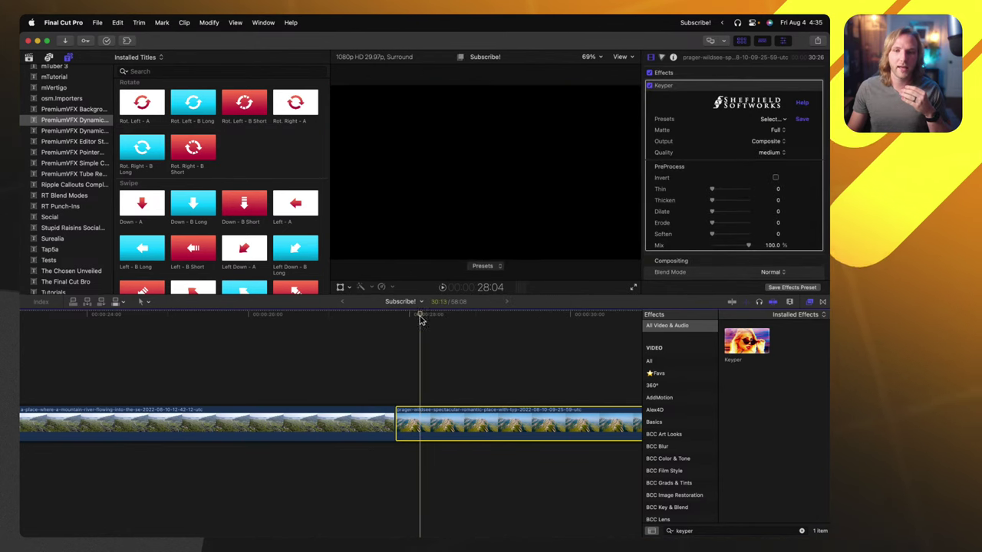
left_click(686, 90)
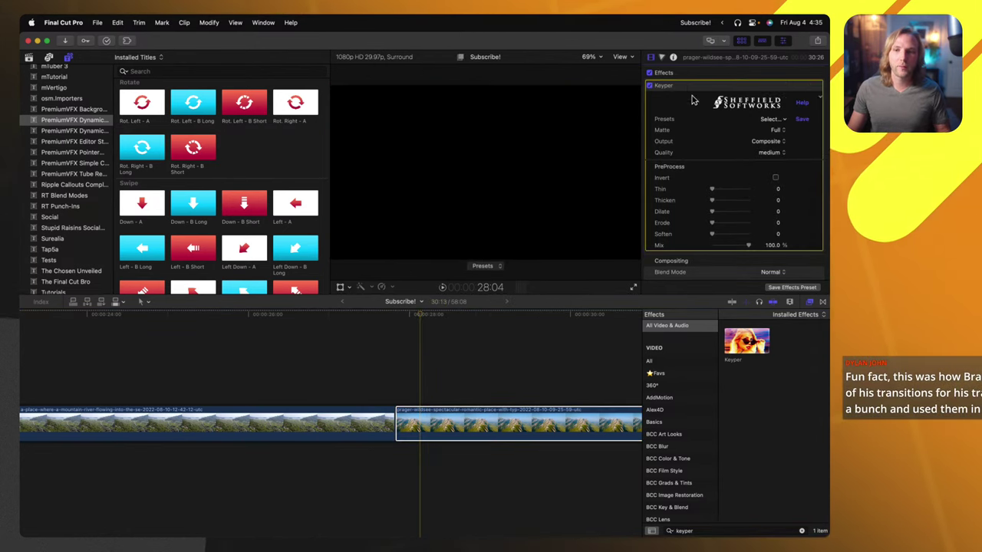
Save the clip's Keyper effect as a video effects preset named Keyper in the Favs category
left_click(782, 288)
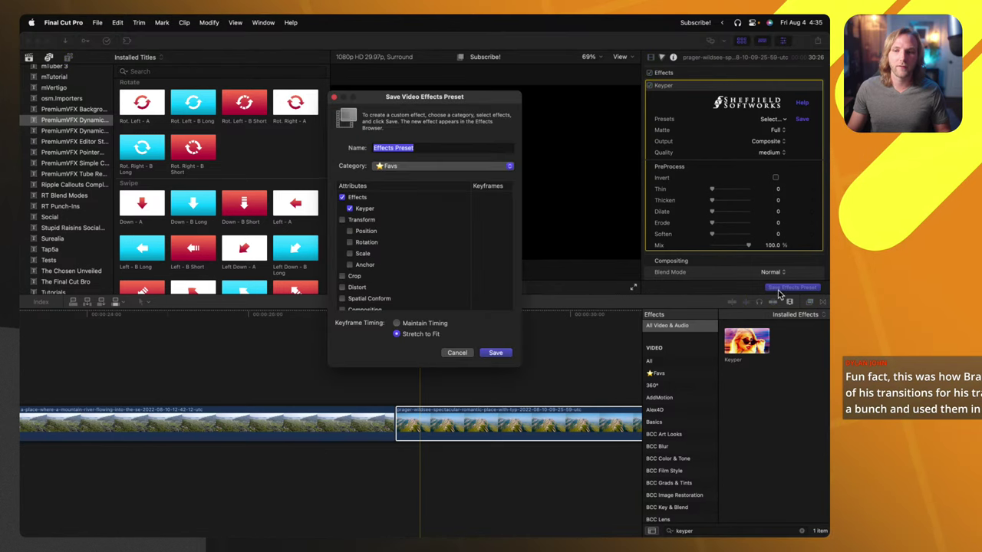
key("BackSpace")
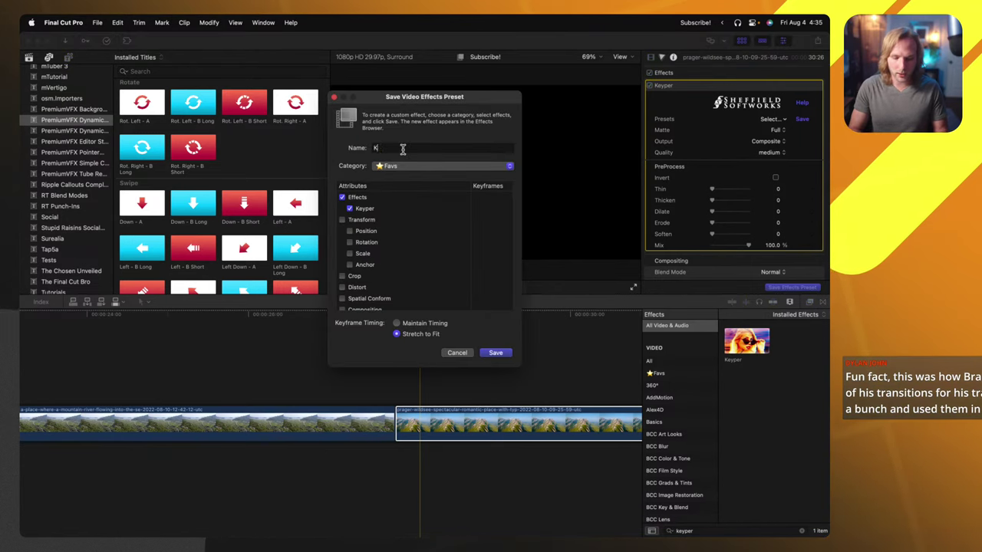
type("Keyper")
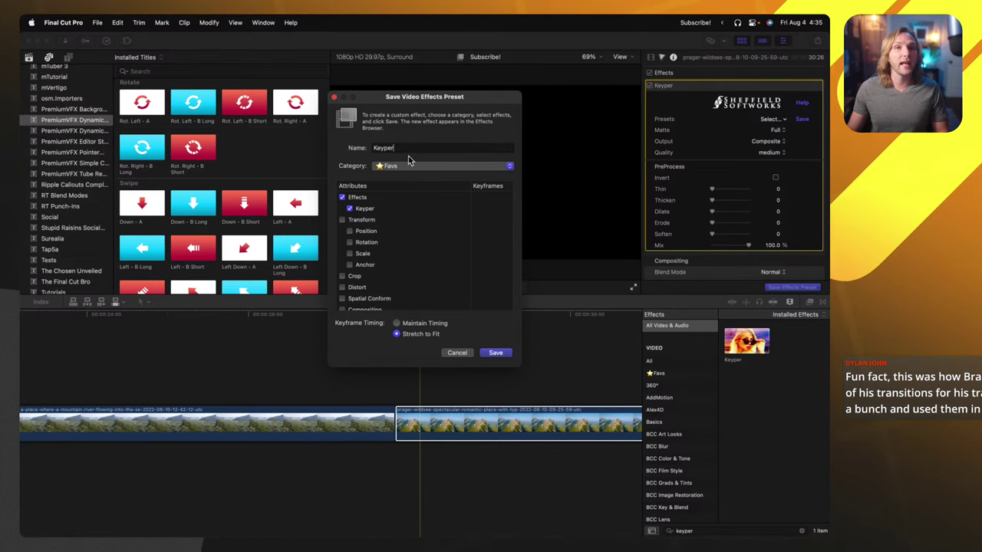
left_click(408, 167)
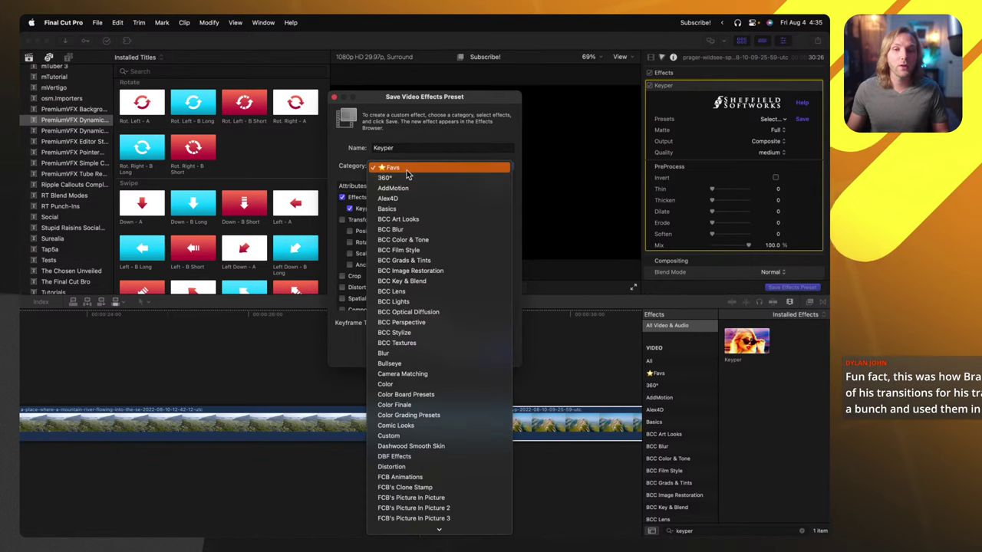
left_click(408, 170)
left_click(398, 167)
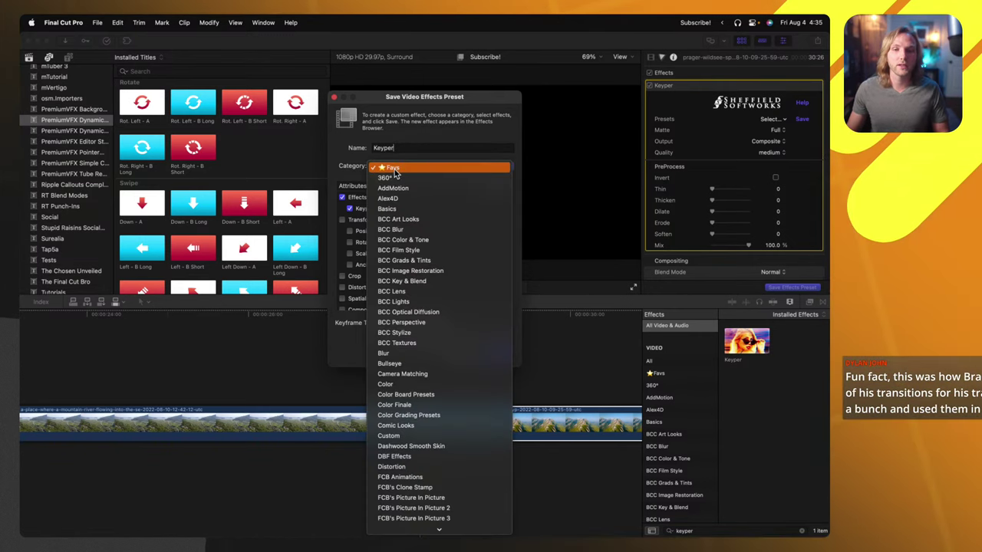
scroll(414, 230, "down", 10)
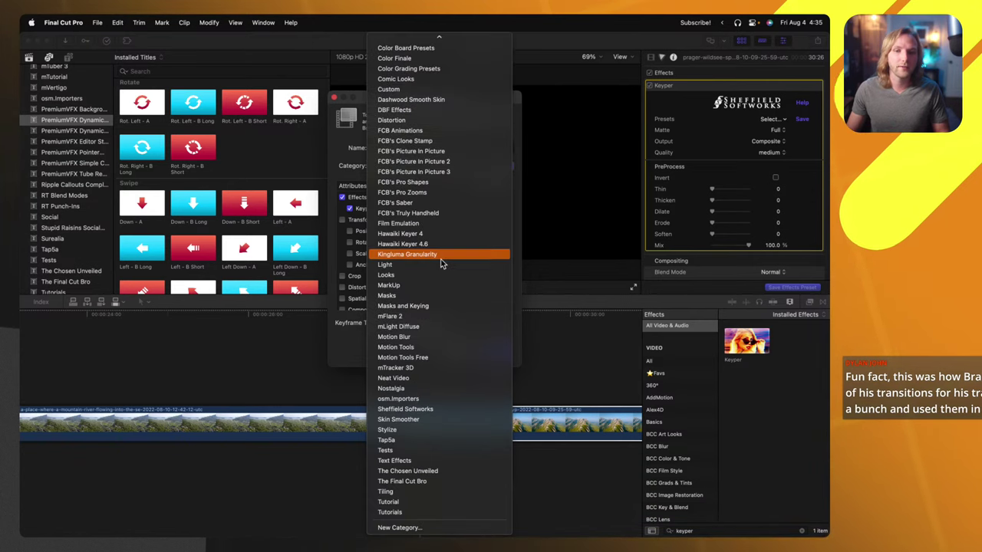
scroll(422, 358, "up", 10)
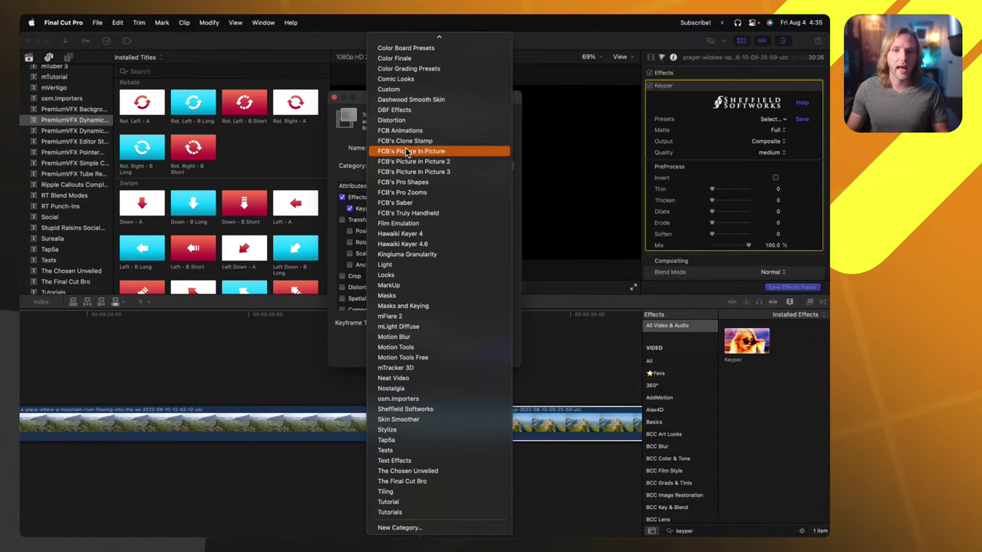
left_click(387, 39)
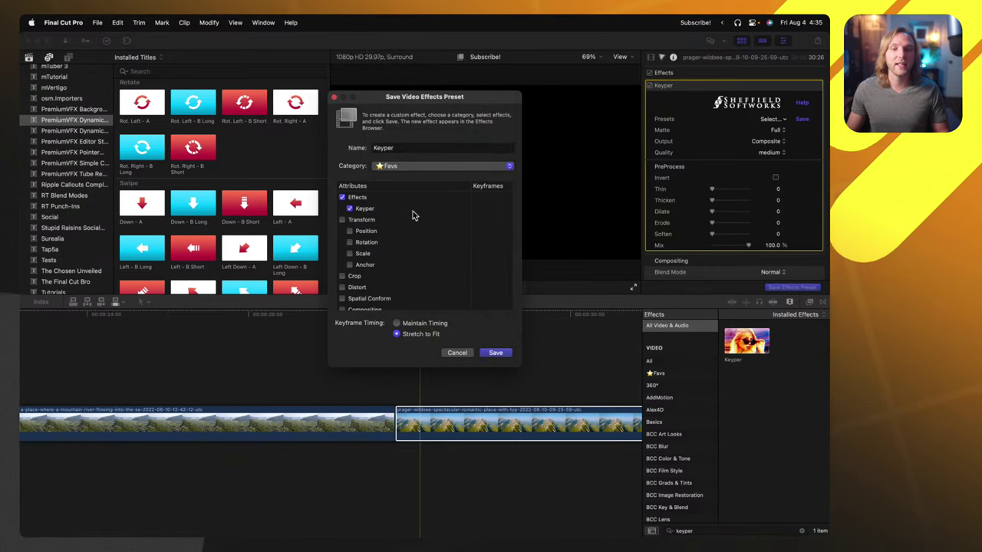
left_click(496, 352)
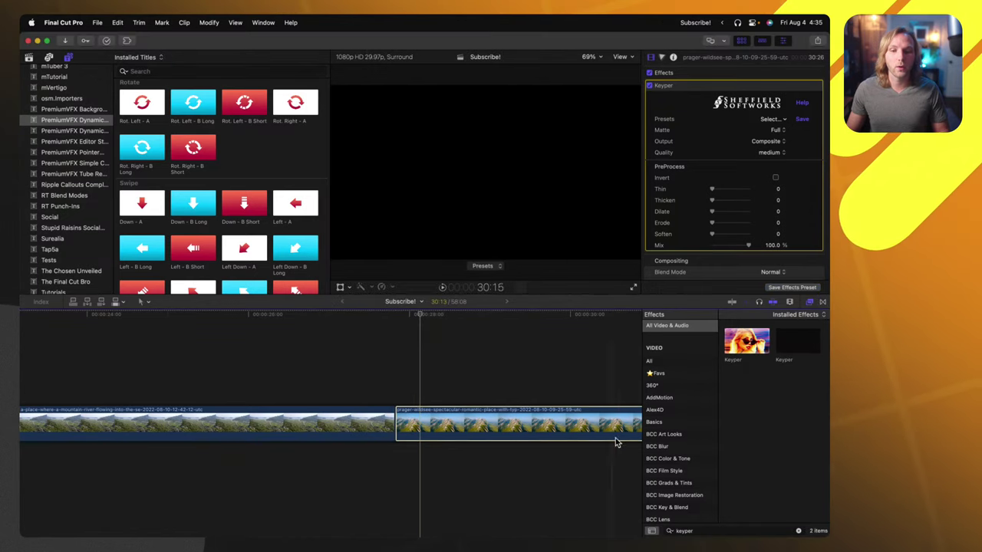
Show the Favs effects category and clear the effects search
left_click(653, 374)
left_click(802, 531)
left_click(802, 530)
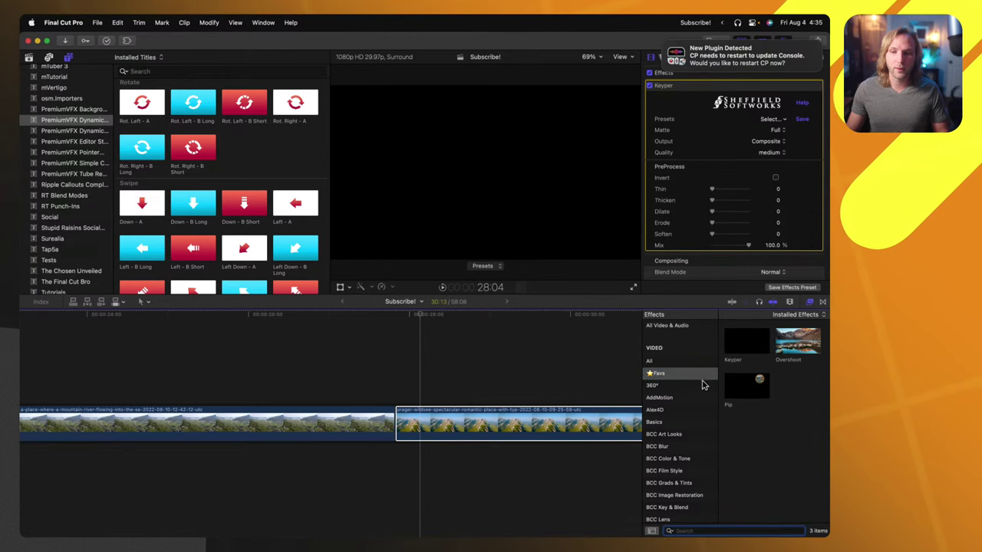
Try the saved Keyper preset from Favs on the valley clip before the cut
left_click_drag(741, 353, 376, 422)
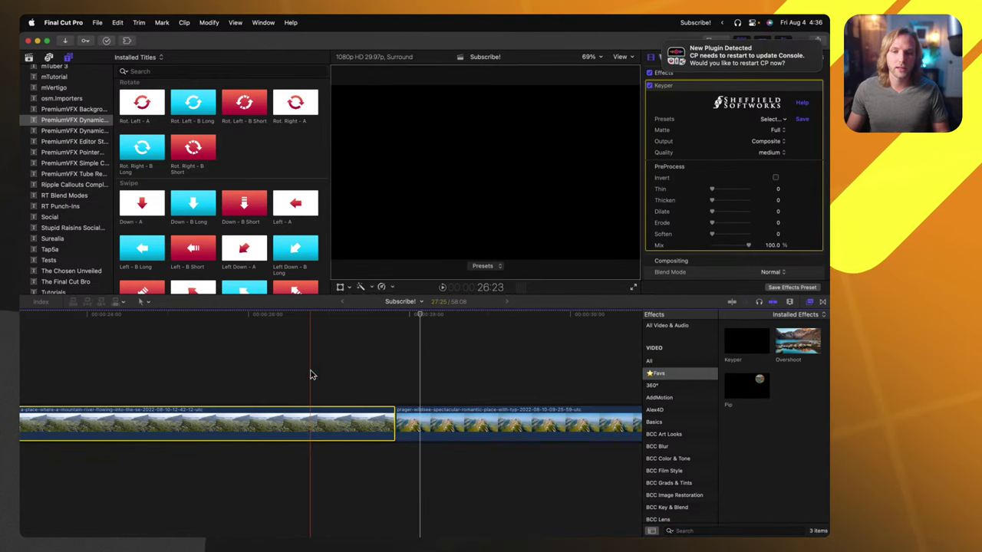
scroll(672, 208, "down", 5)
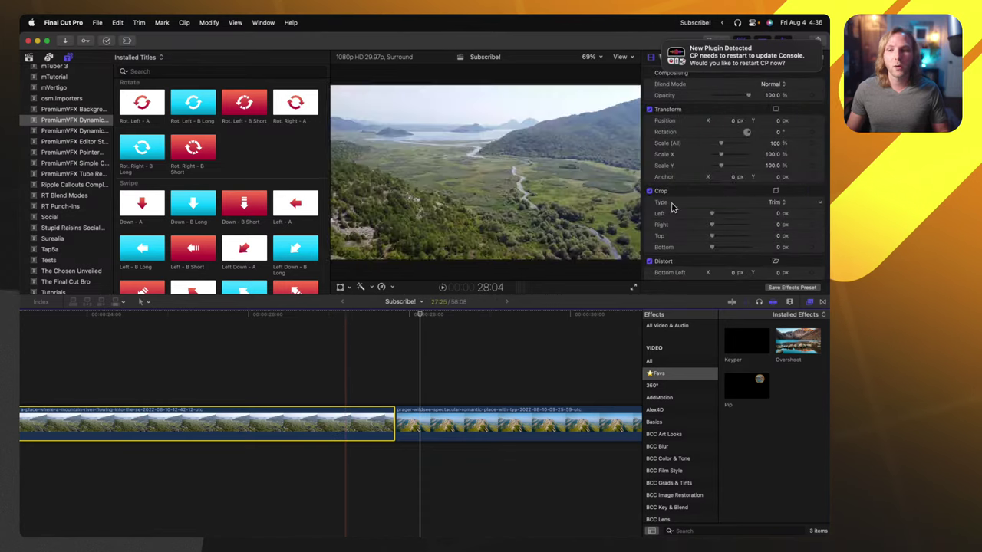
Set Thicken to 10.0 in the Keyper effect on the mountain clip after the cut
left_click(457, 315)
left_click(422, 426)
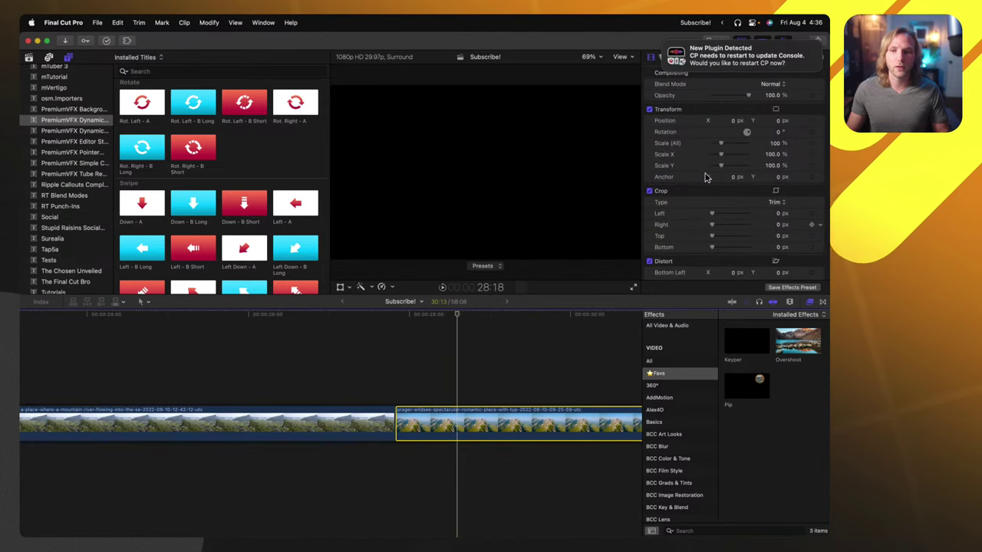
scroll(717, 196, "up", 5)
left_click_drag(712, 200, 801, 217)
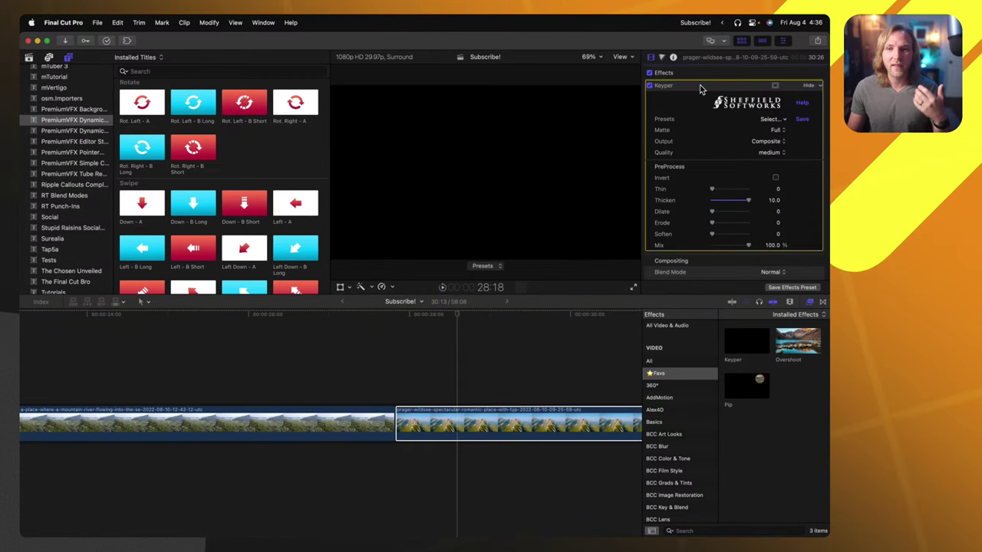
Remove the Keyper effect from the mountain clip after the cut
key("Delete")
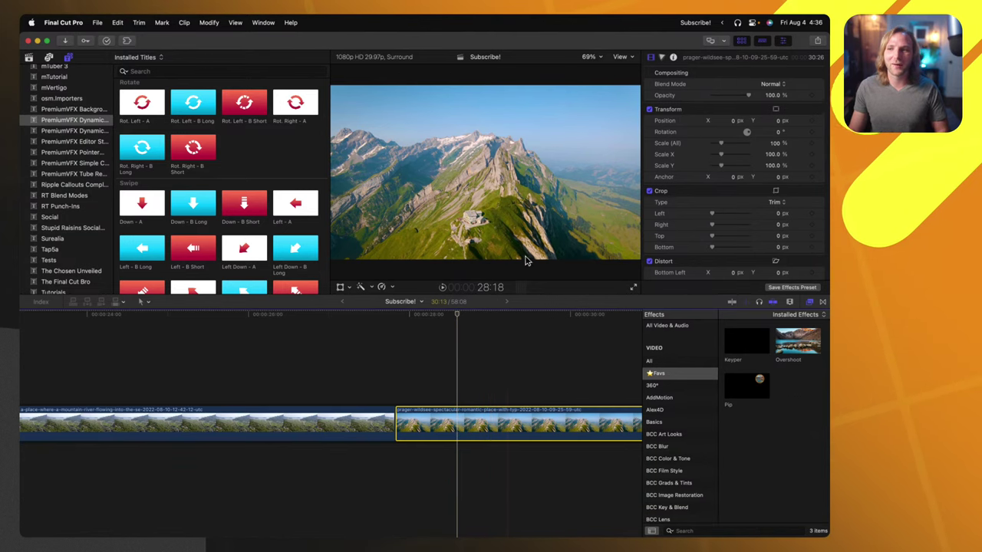
left_click(422, 410)
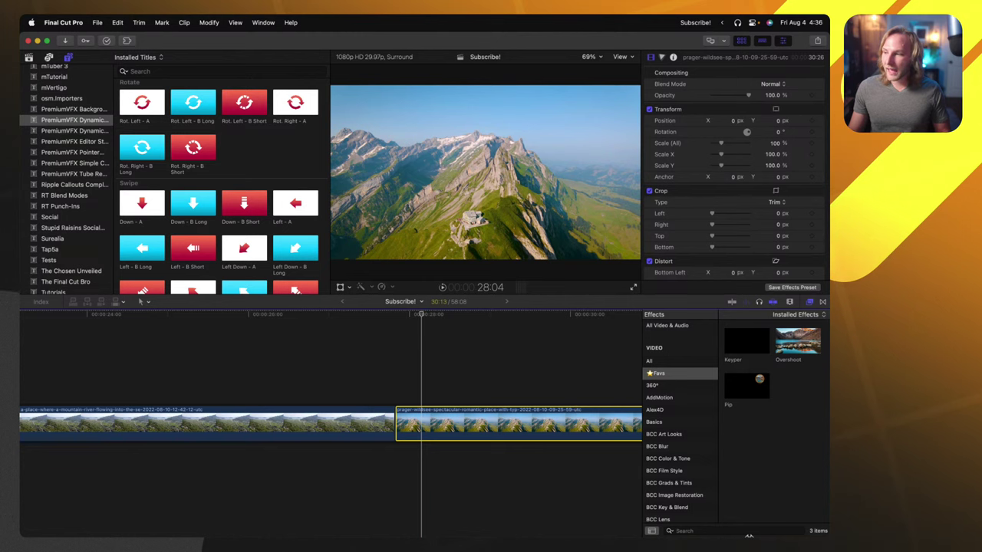
mouse_move(656, 520)
left_click(525, 522)
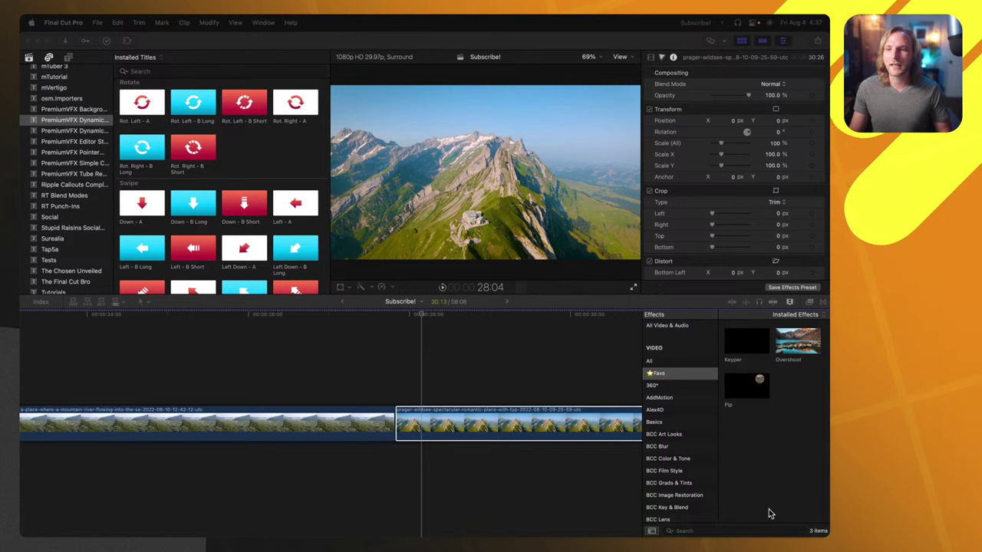
left_click(401, 314)
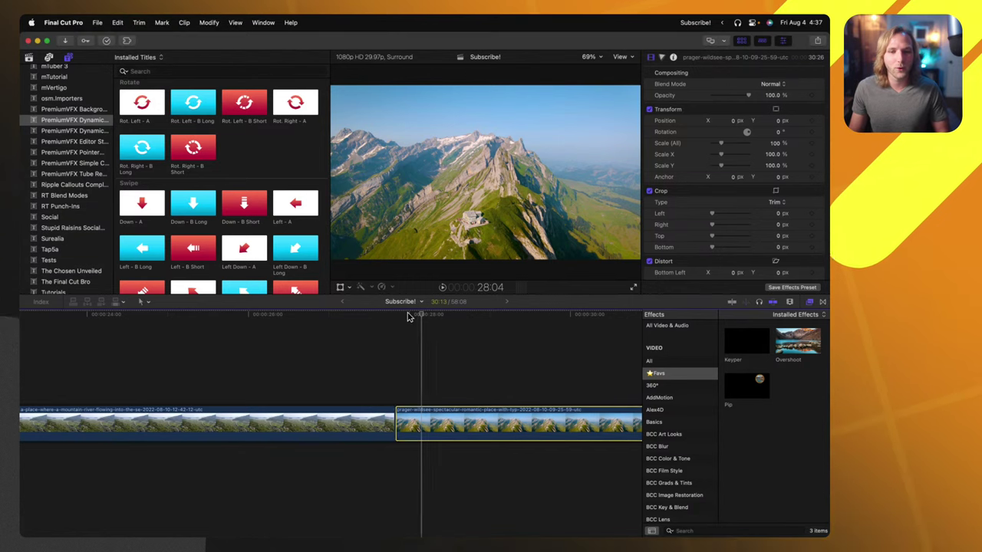
left_click(406, 314)
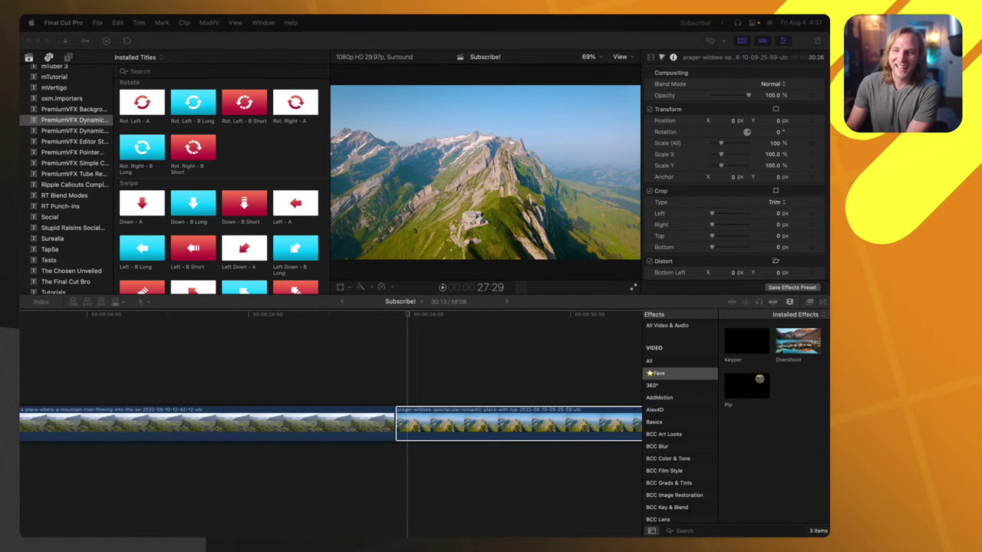
left_click(387, 314)
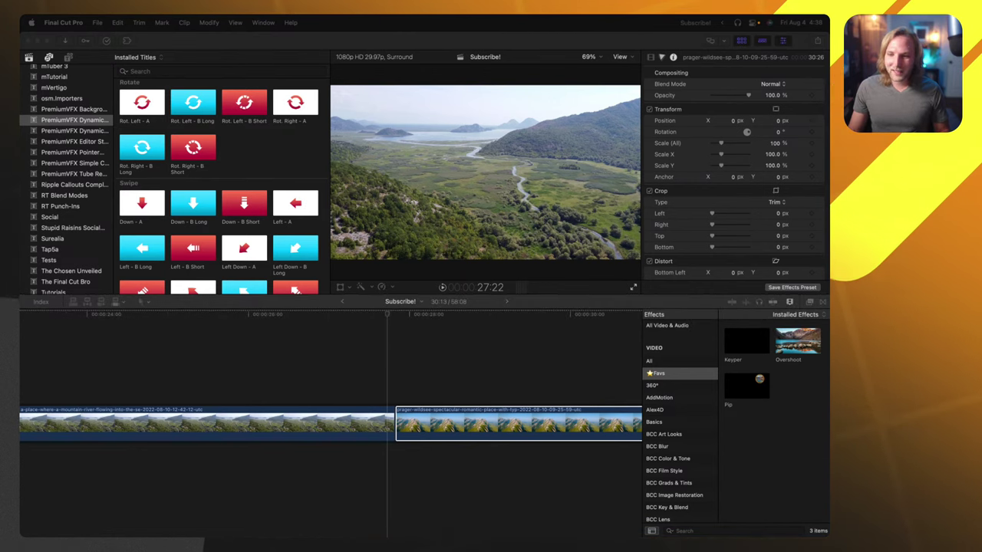
mouse_move(574, 521)
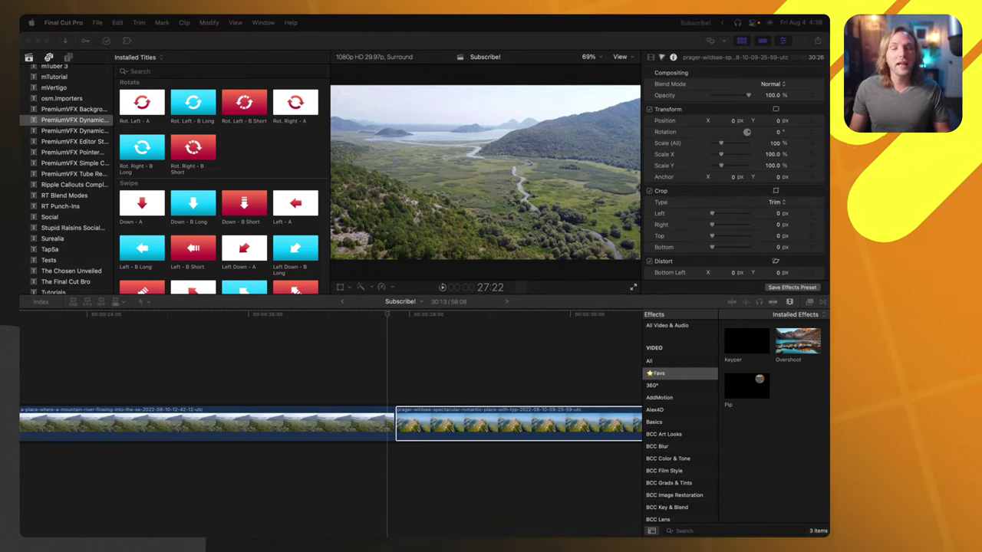
left_click(385, 329)
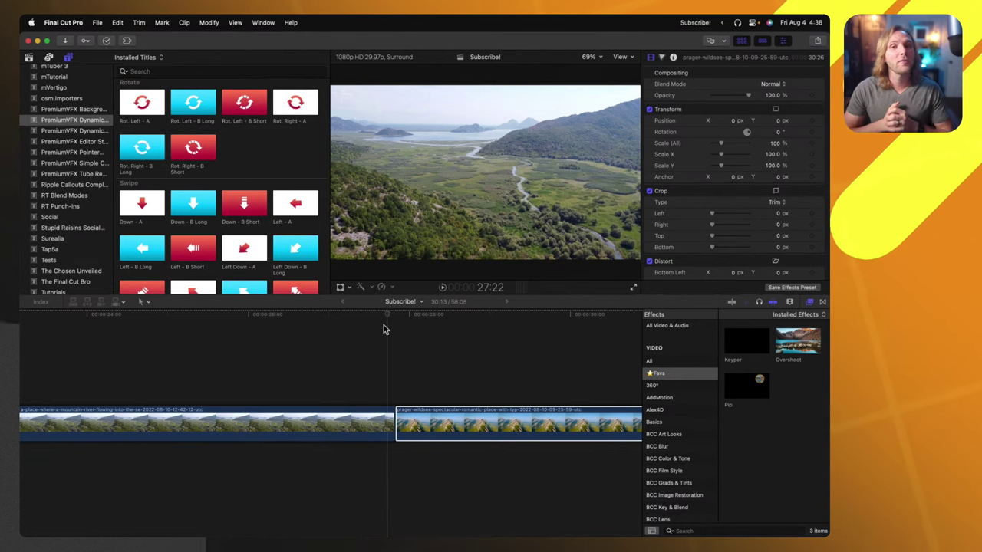
key("super+2")
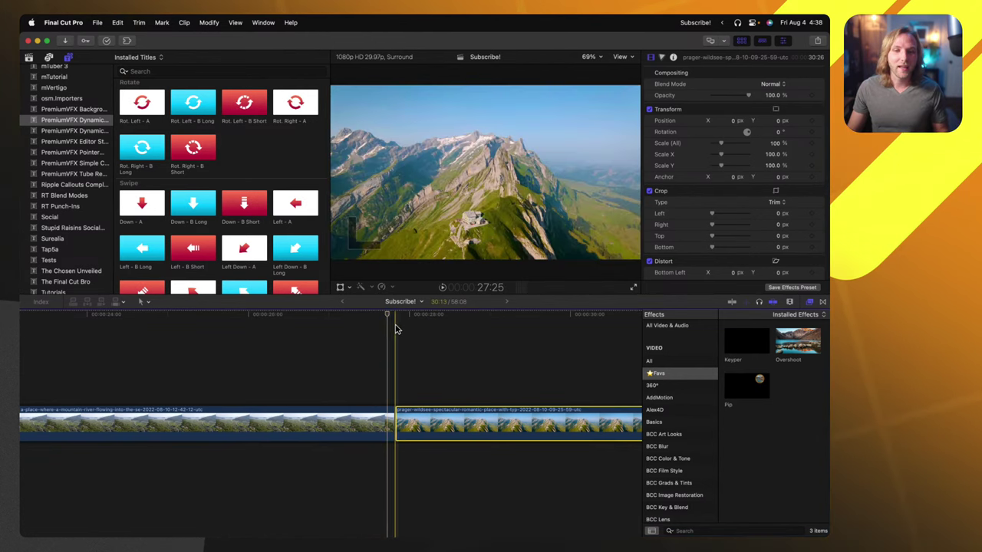
Search all video and audio effects for "filmconv" with the playhead at the start of the mountain clip
left_click(395, 314)
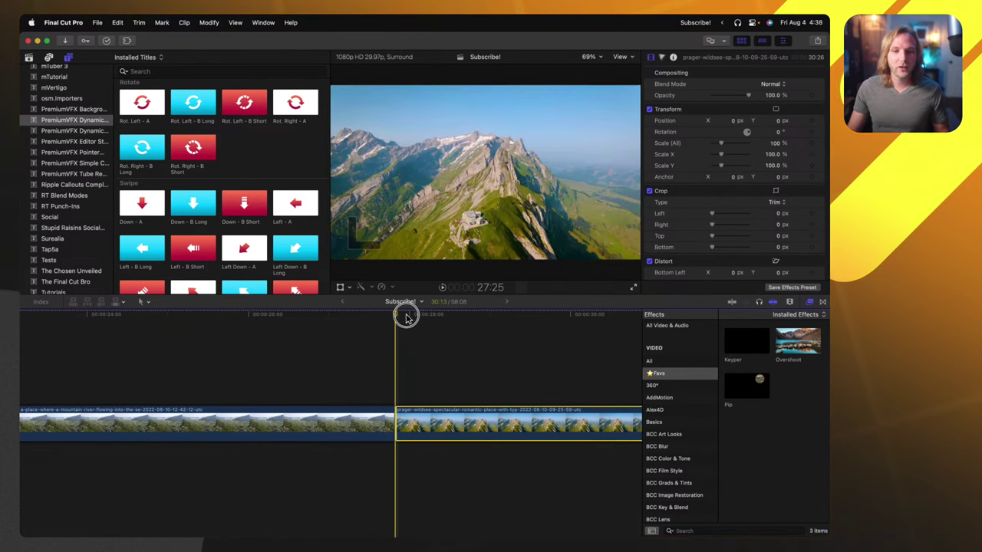
left_click(717, 529)
type("filmconv")
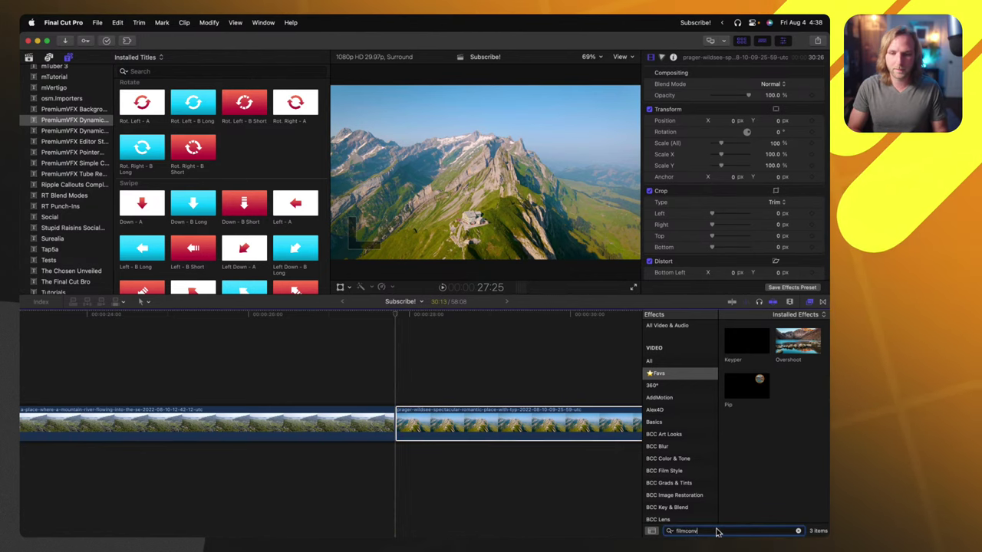
left_click(675, 326)
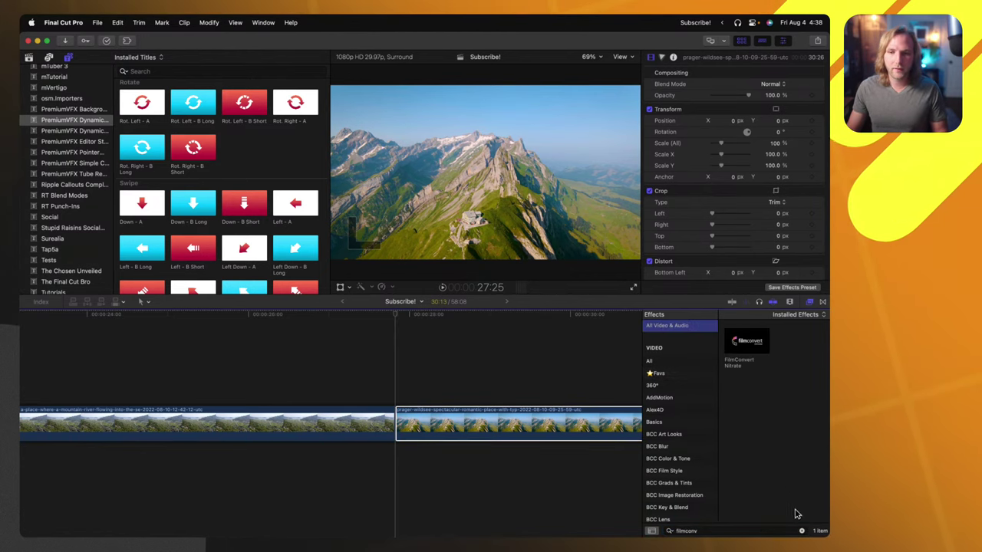
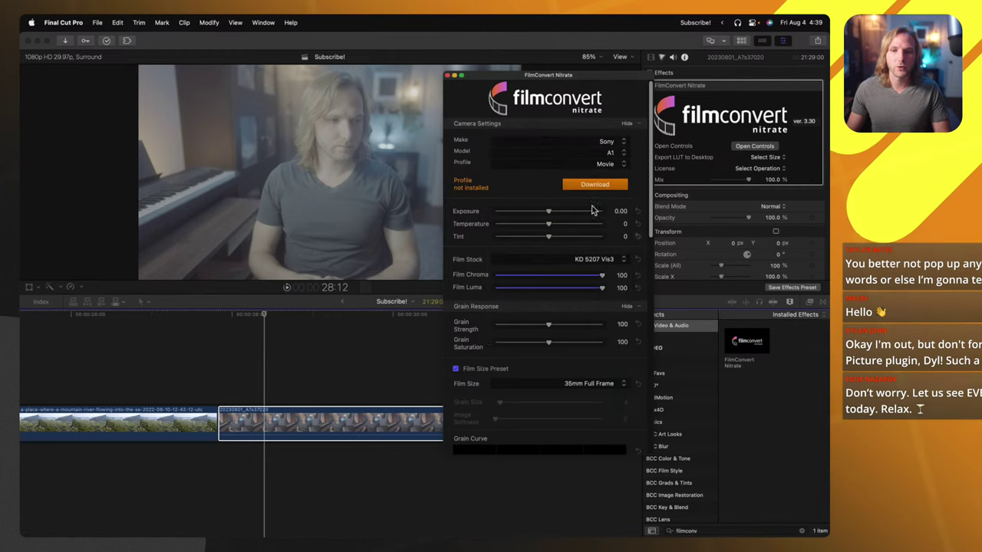
Set the FilmConvert Nitrate camera model to A7s mk3 and the profile to S-Log3 S-Gamut3.Cine, moving its window clear of the preview
left_click(602, 151)
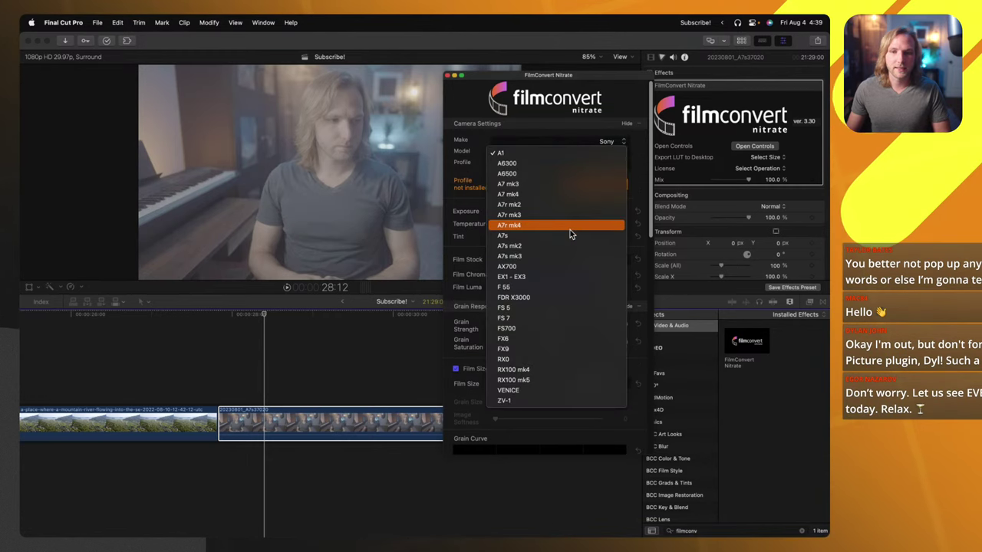
left_click(558, 256)
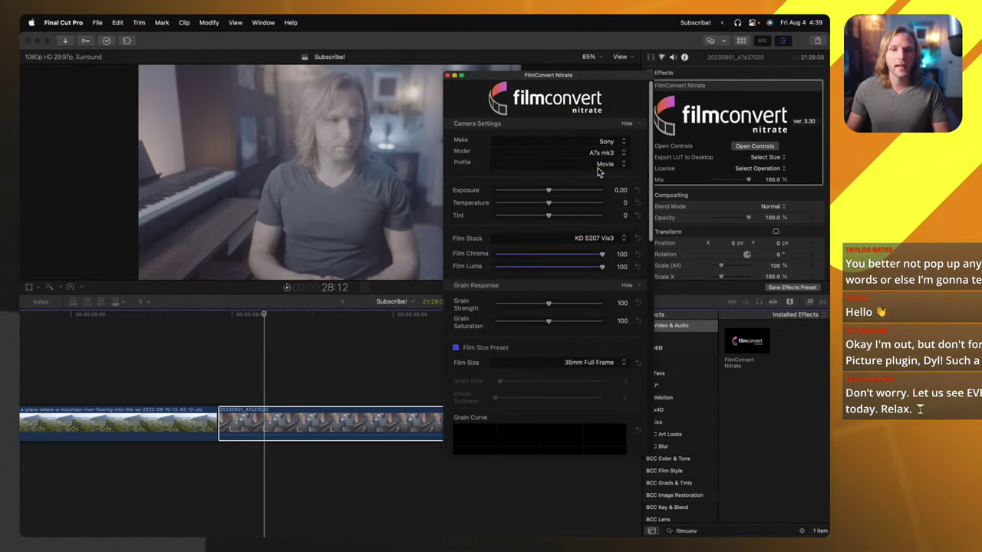
left_click(599, 166)
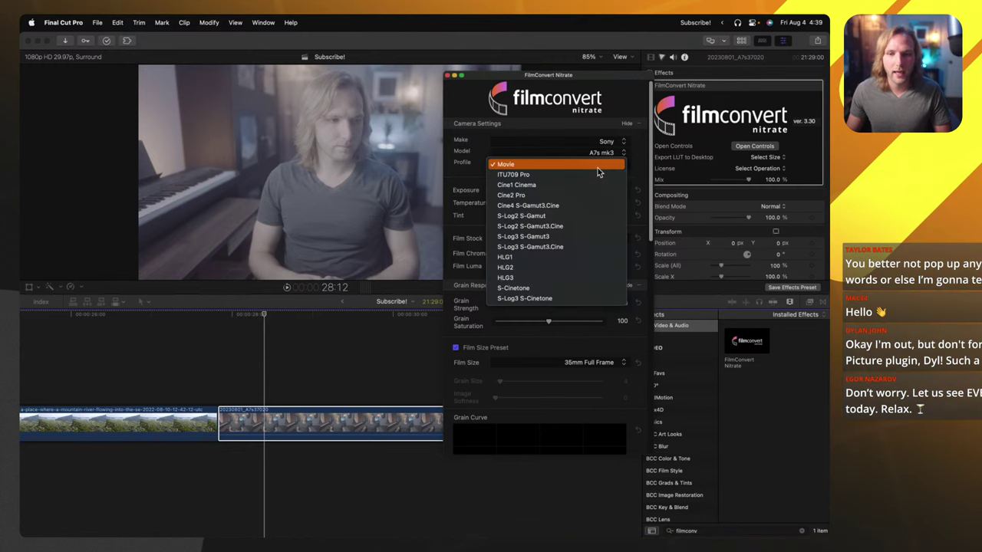
left_click(580, 246)
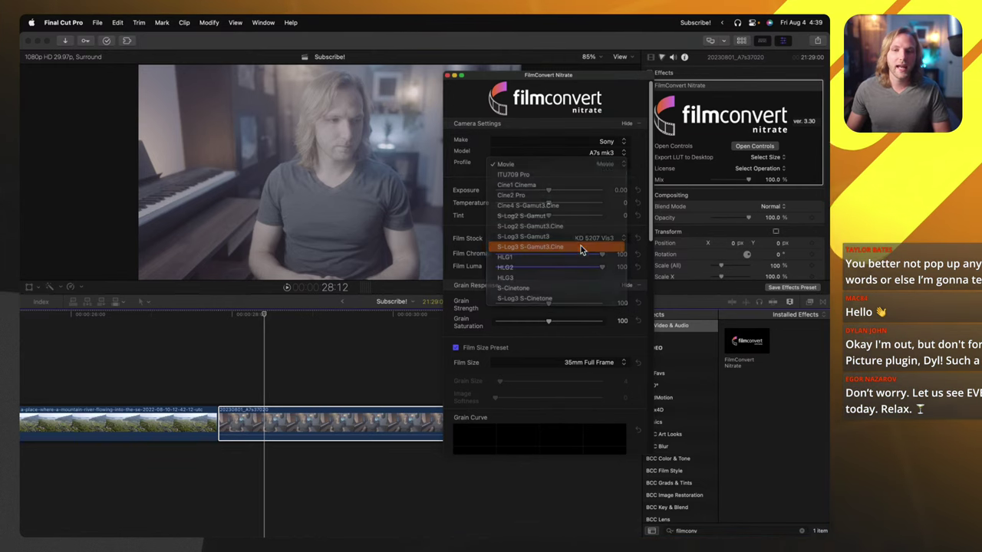
left_click_drag(529, 75, 621, 128)
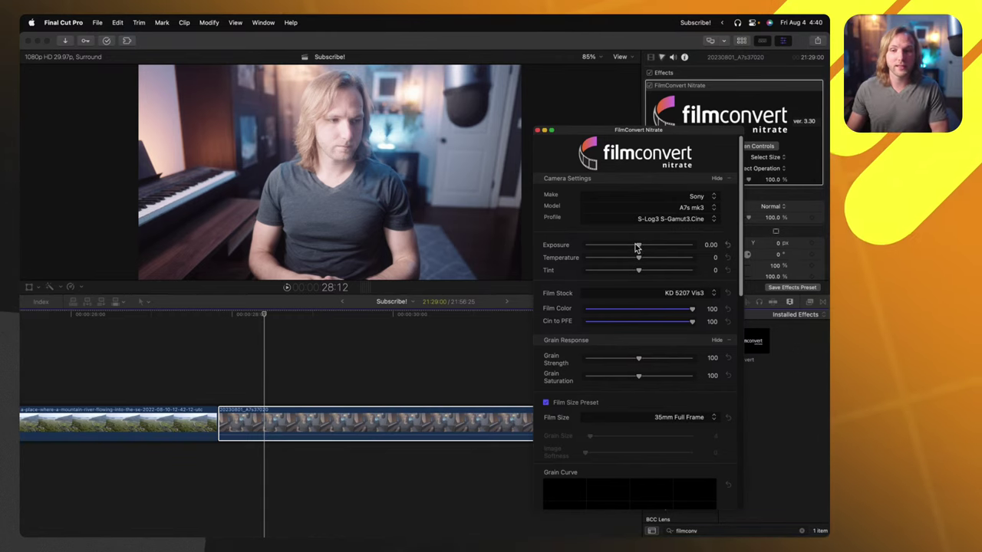
Set Exposure to -0.36 and Temperature to 16 in the FilmConvert Nitrate camera settings
left_click_drag(635, 247, 618, 243)
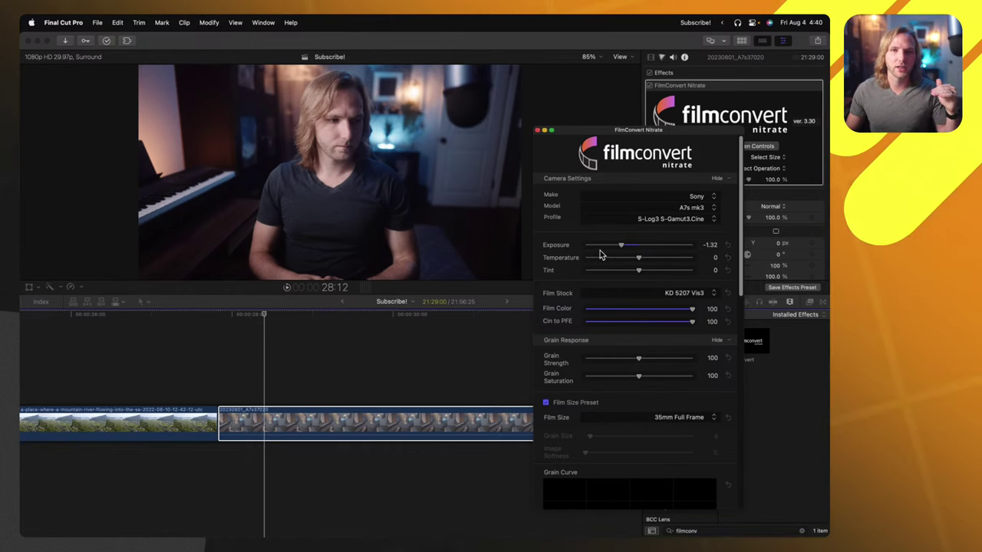
mouse_move(613, 250)
left_mouse_down()
mouse_move(629, 247)
mouse_move(602, 246)
left_mouse_up()
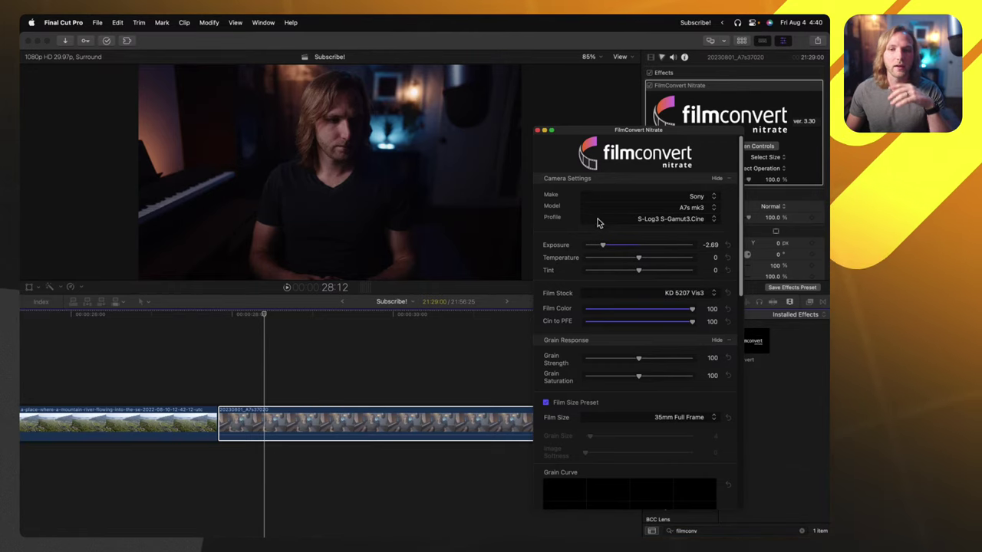
left_click_drag(601, 244, 635, 246)
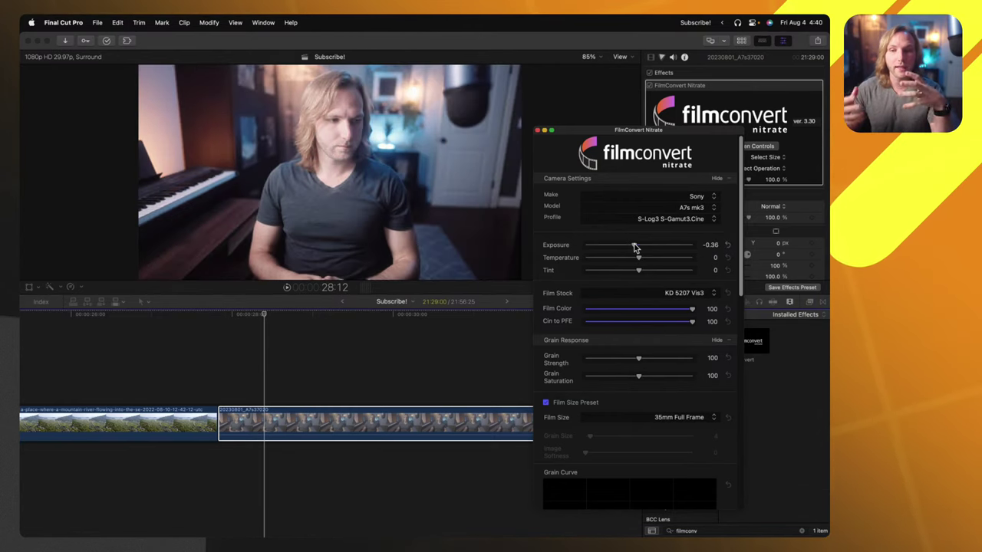
left_click_drag(639, 258, 648, 263)
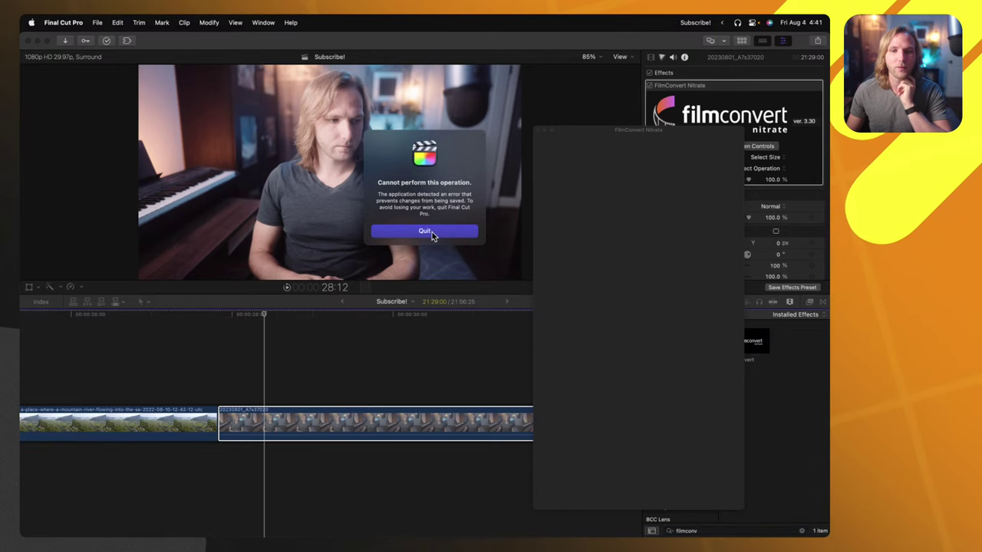
Quit and relaunch Final Cut Pro, and reopen the FilmConvert Nitrate controls for the talking-head clip beside the preview
left_click(425, 230)
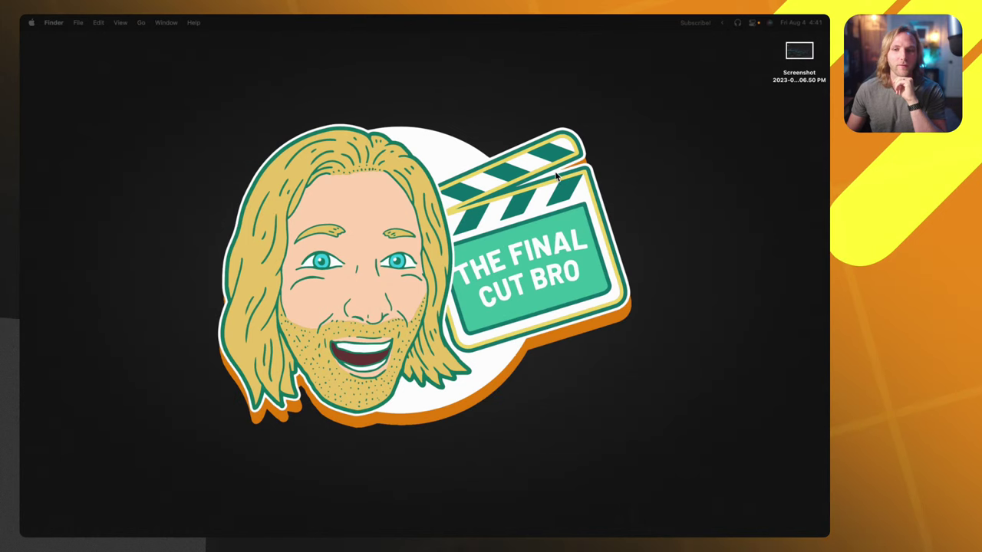
mouse_move(366, 534)
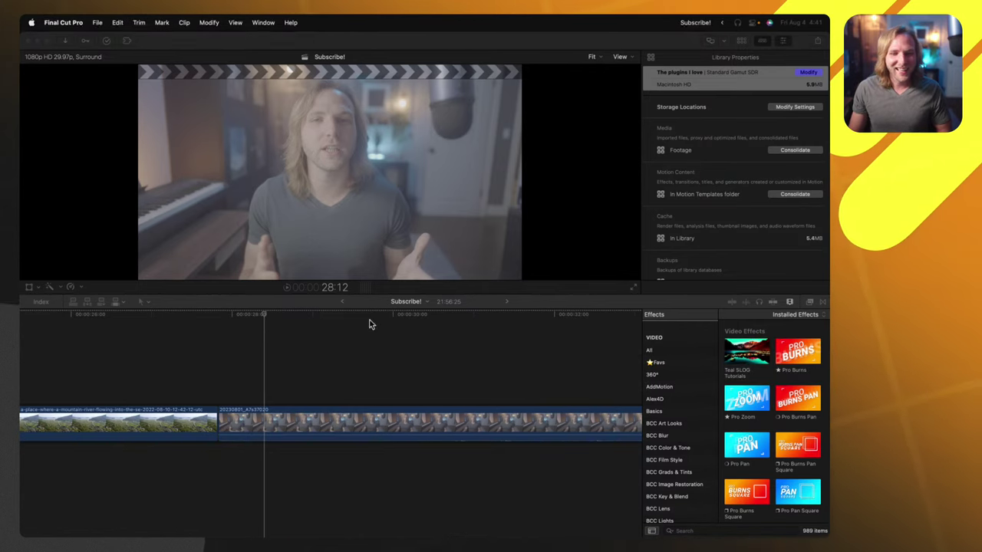
left_click(276, 314)
left_click(288, 423)
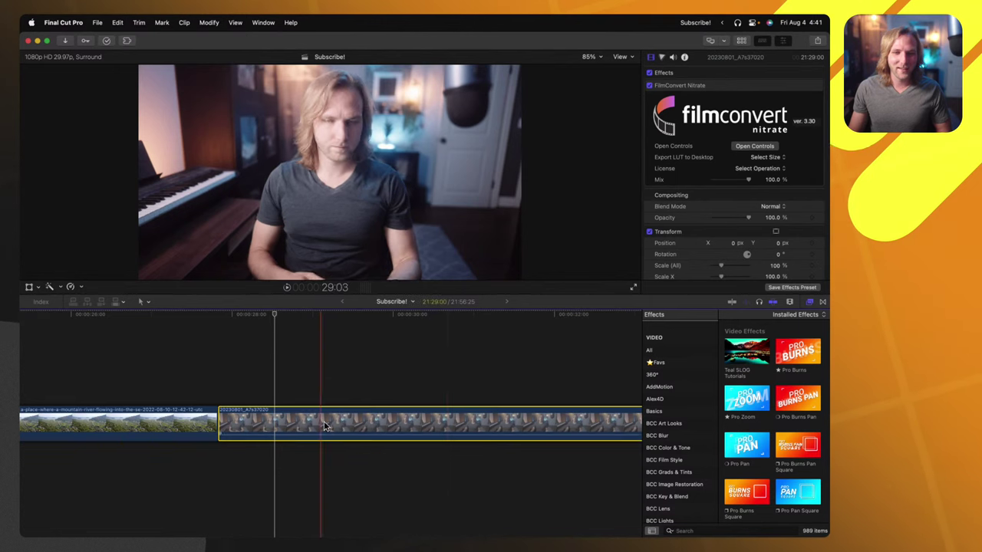
left_click(763, 147)
left_click_drag(212, 109, 671, 72)
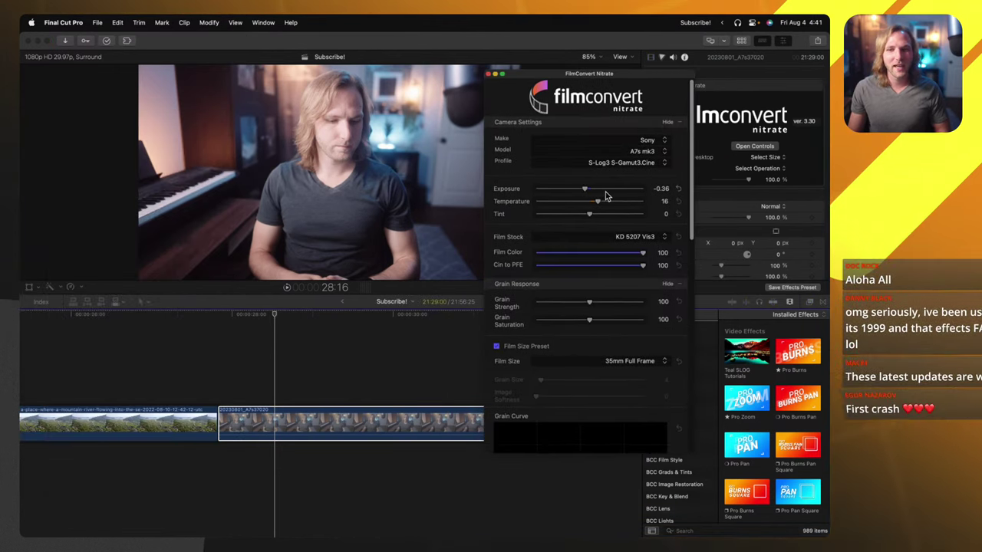
Try the film stocks KD 5213 Vis3 and FJ 8543 VD, and return to KD 5207 Vis3
scroll(605, 200, "down", 4)
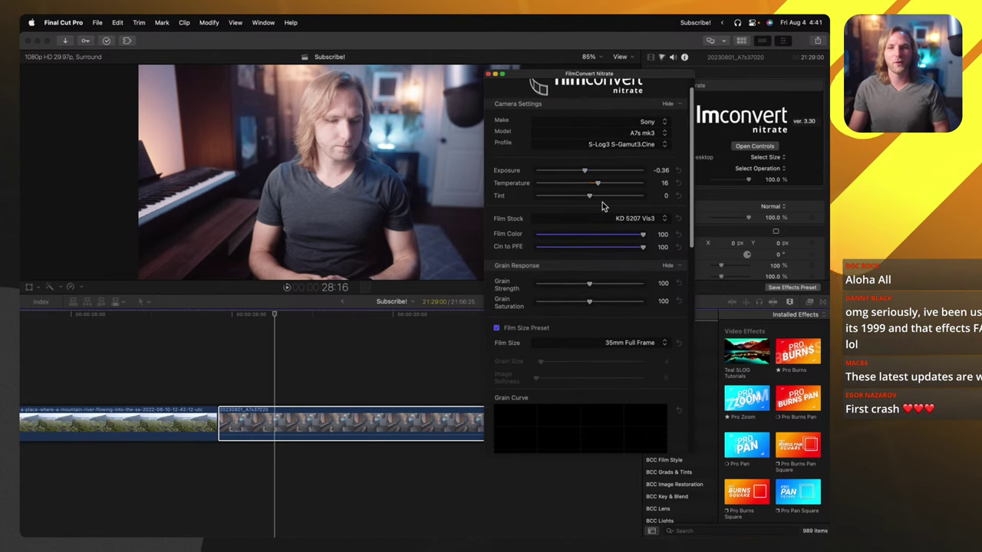
left_click(628, 204)
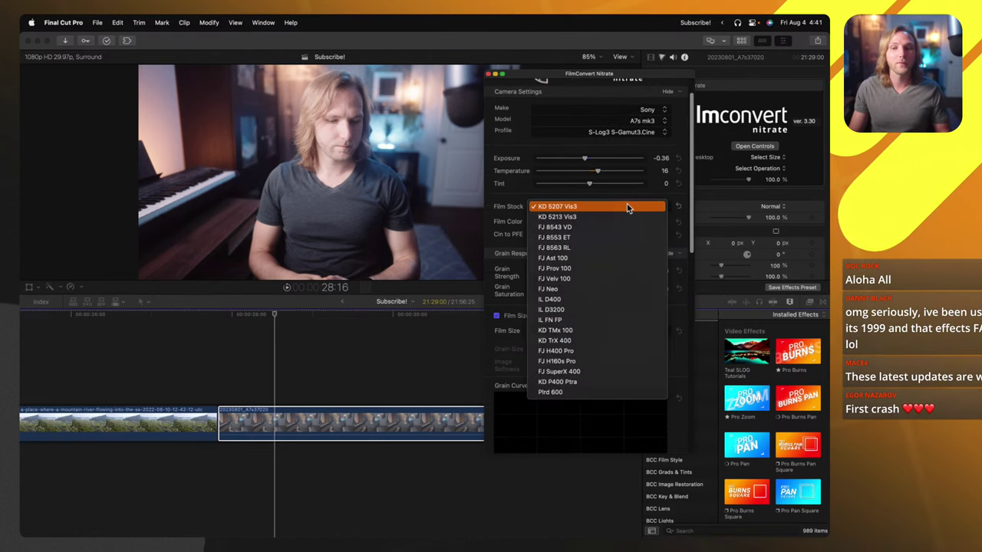
left_click(617, 217)
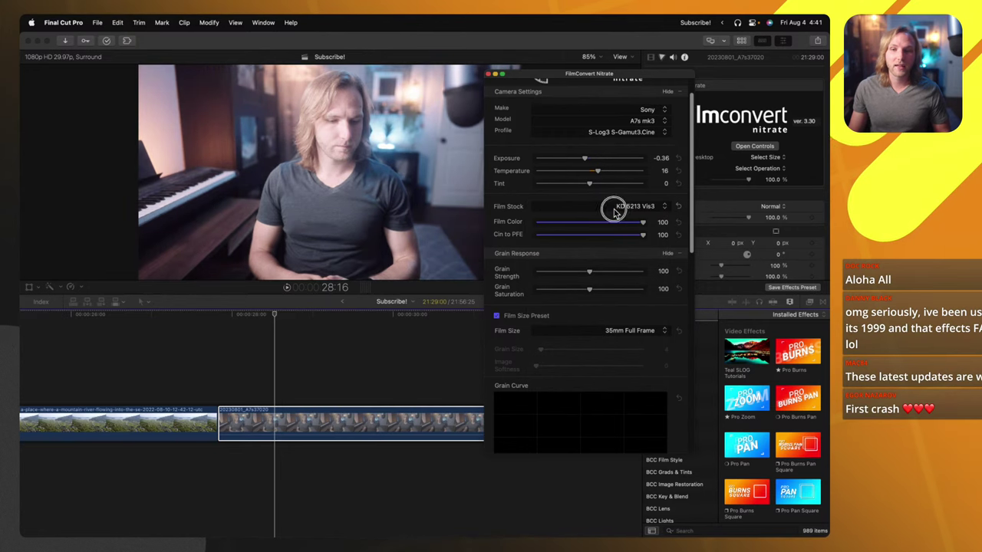
left_click(618, 207)
left_click(625, 220)
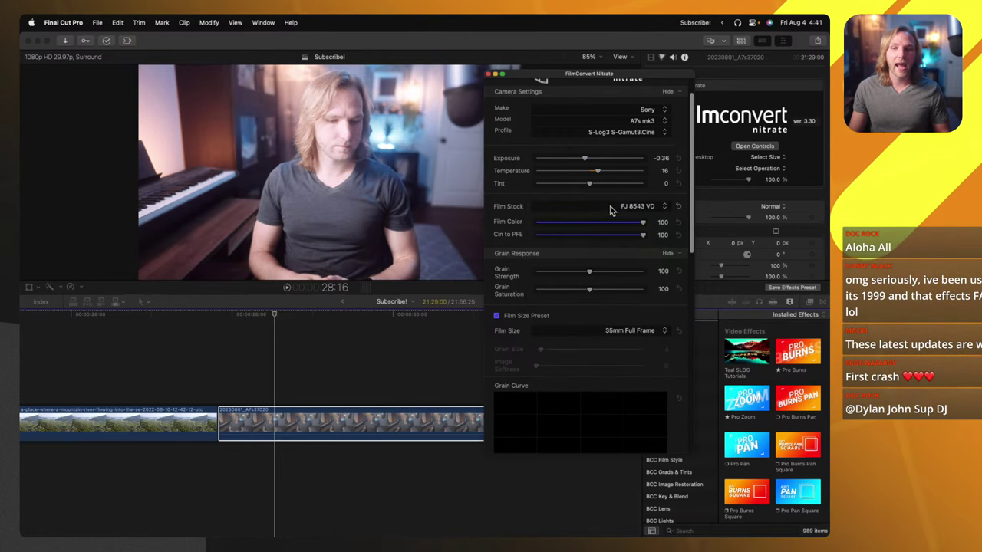
left_click(611, 209)
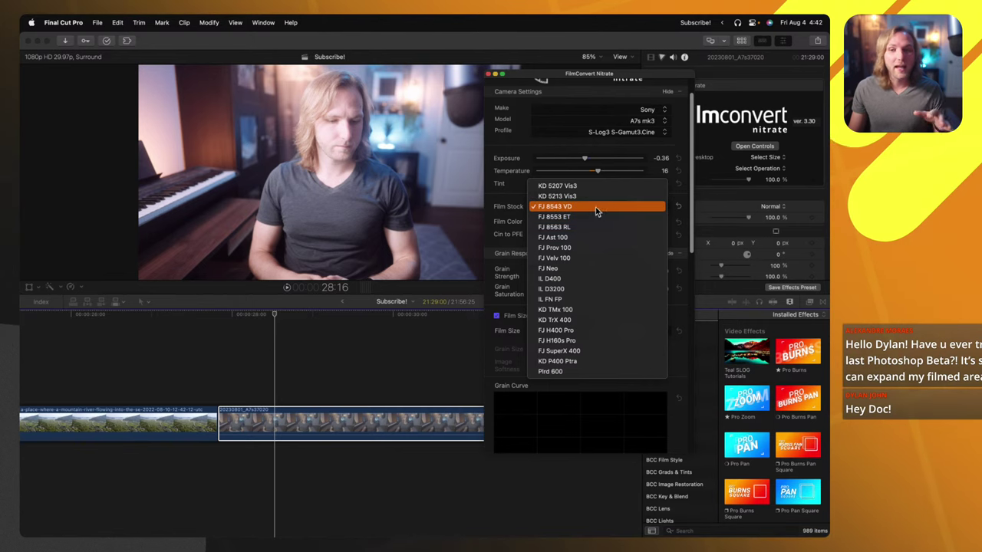
left_click(592, 191)
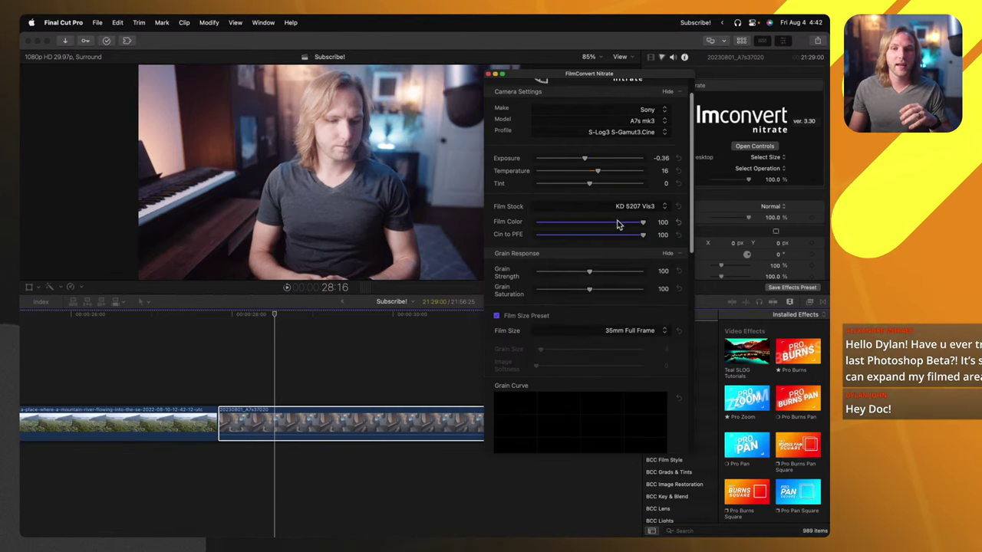
Set Film Color to 85 and reduce the Grain Strength in FilmConvert Nitrate
left_click_drag(628, 223, 656, 236)
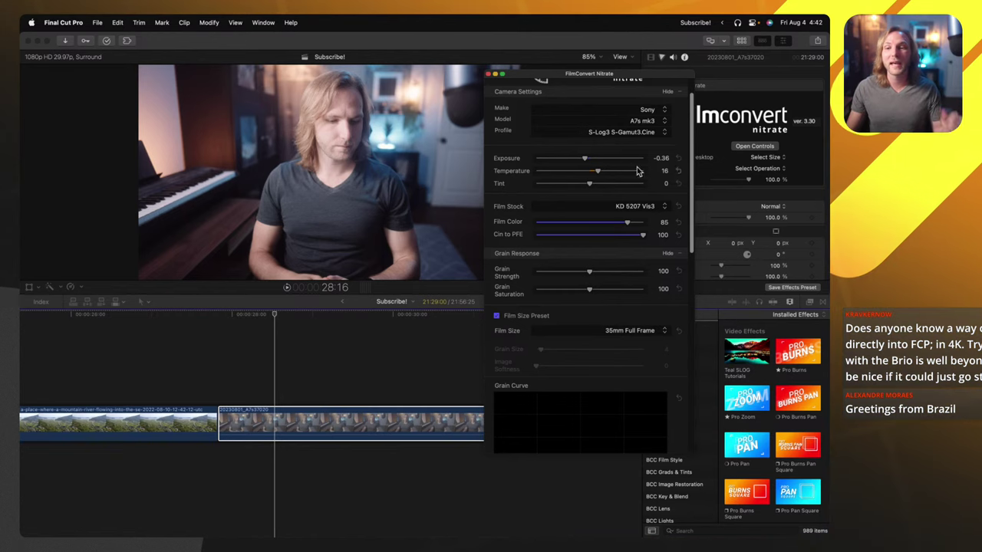
scroll(611, 267, "down", 1)
scroll(632, 259, "down", 1)
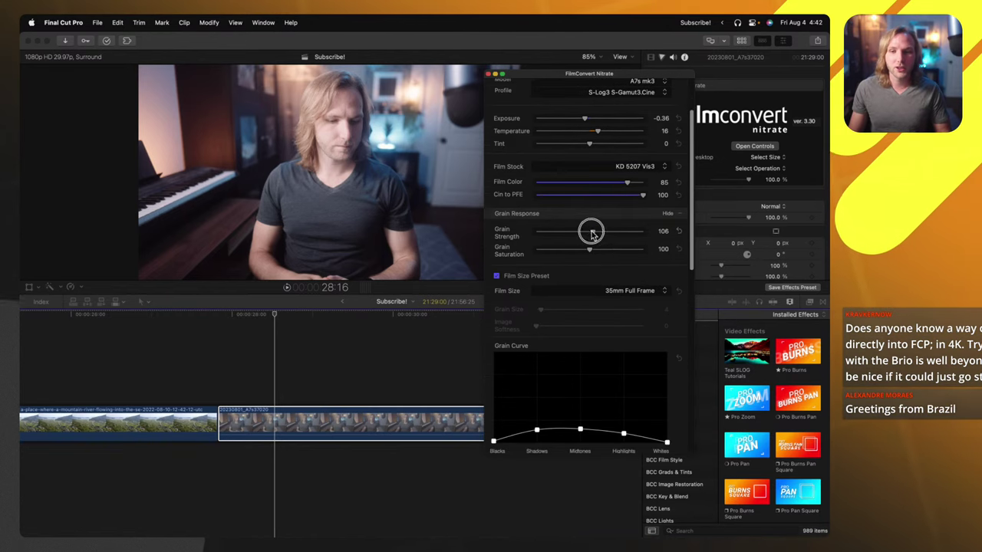
left_click_drag(588, 227, 575, 233)
Lower the Blacks point of the grain curve slightly, and look over the color wheels, curves and levels
scroll(576, 236, "down", 6)
scroll(578, 240, "down", 6)
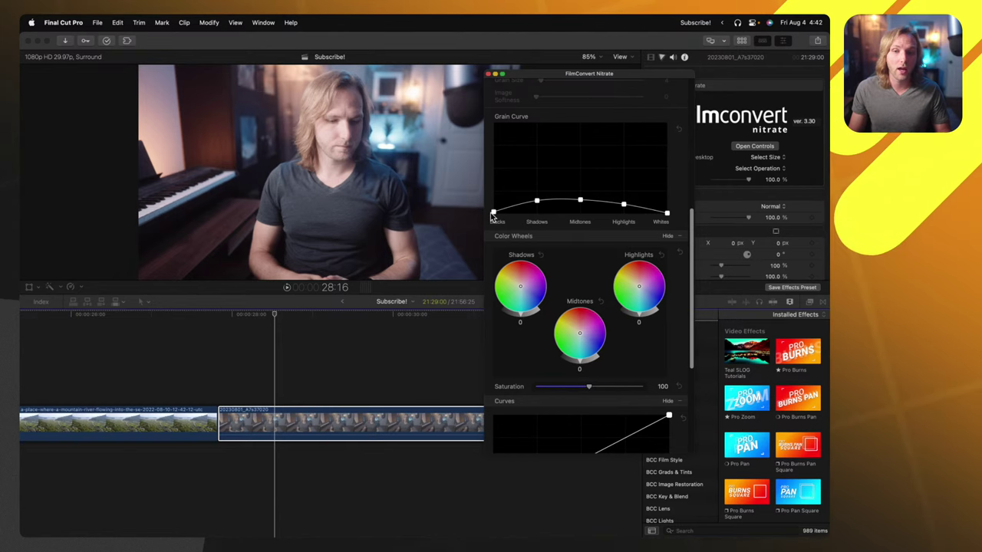
mouse_move(493, 211)
left_mouse_down()
mouse_move(493, 137)
mouse_move(493, 213)
left_mouse_up()
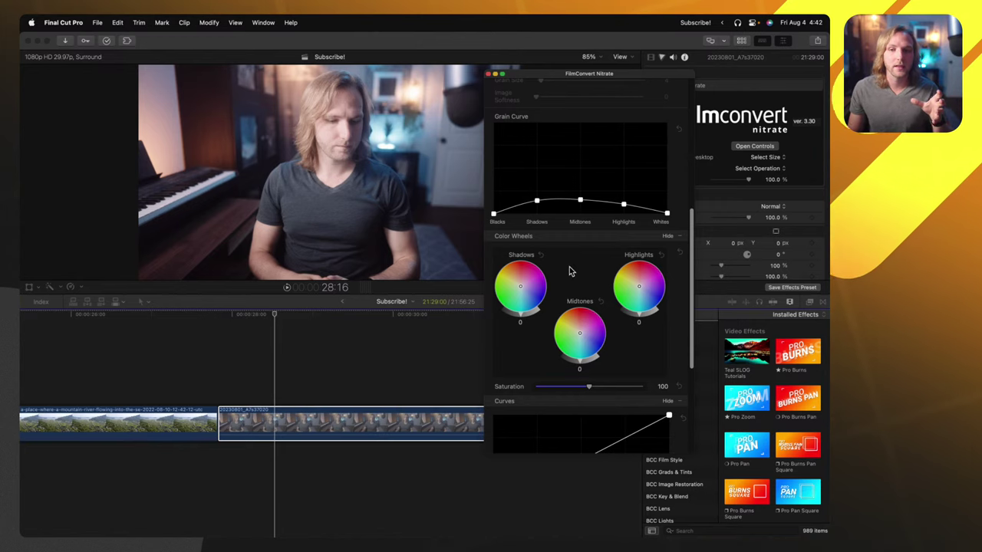
scroll(568, 270, "down", 1)
scroll(569, 280, "down", 8)
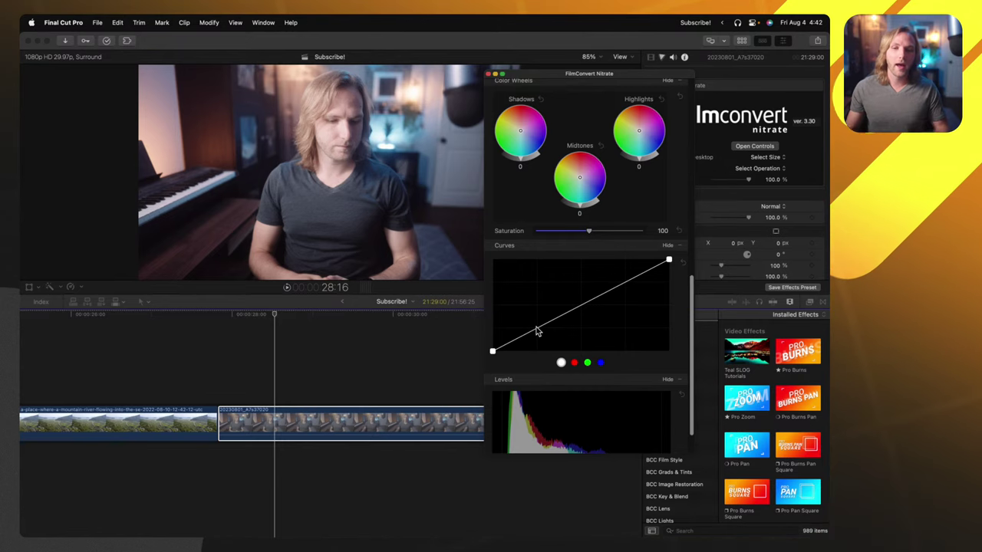
Switch to the desktop and preview the large timeline screenshot stored there
key("super+h")
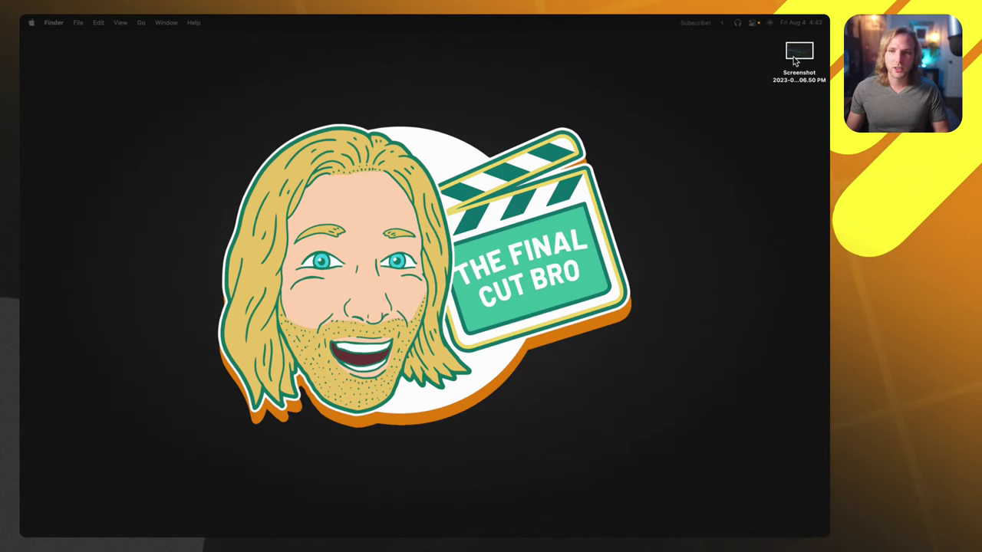
left_click(797, 54)
key("space")
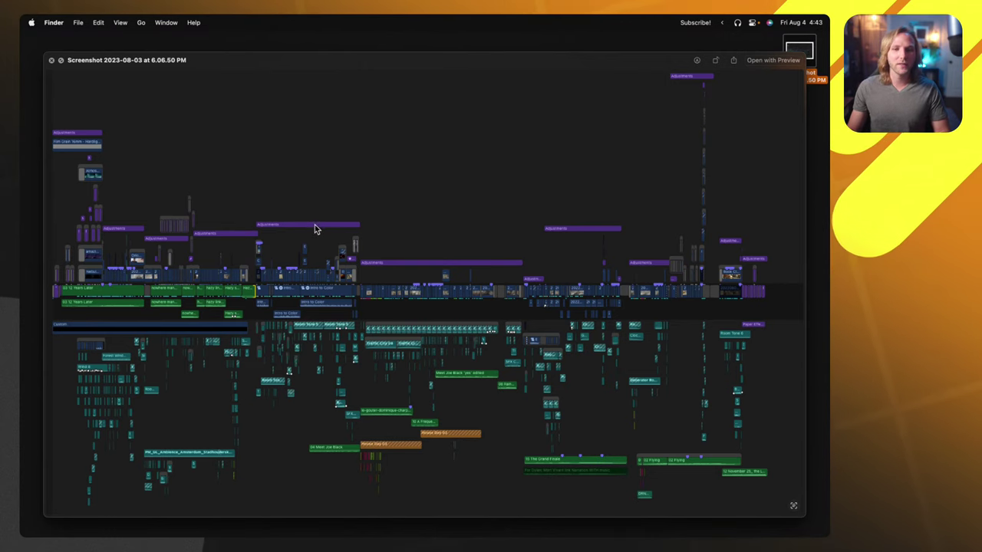
key("space")
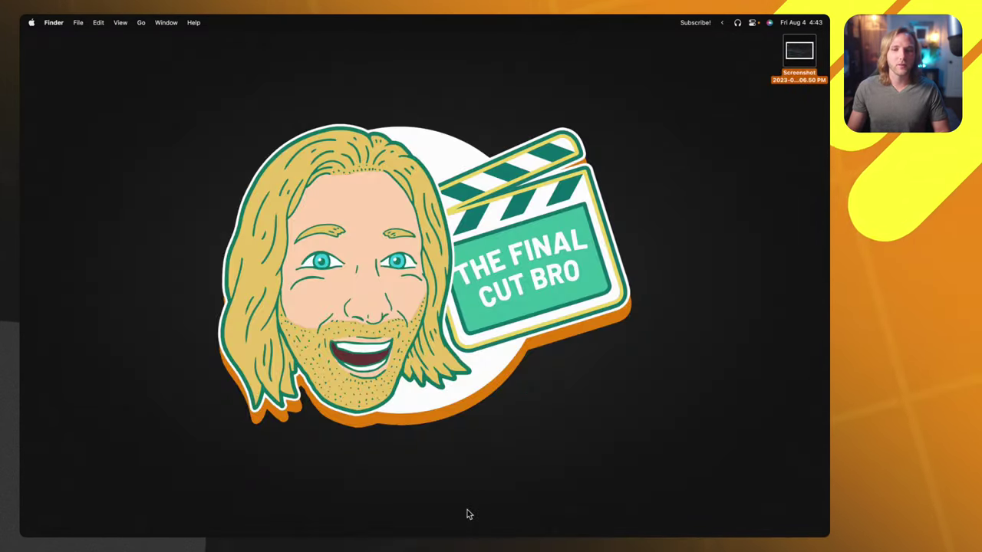
Return to Final Cut Pro, close the FilmConvert Nitrate controls and select the effect on the talking-head clip
mouse_move(437, 525)
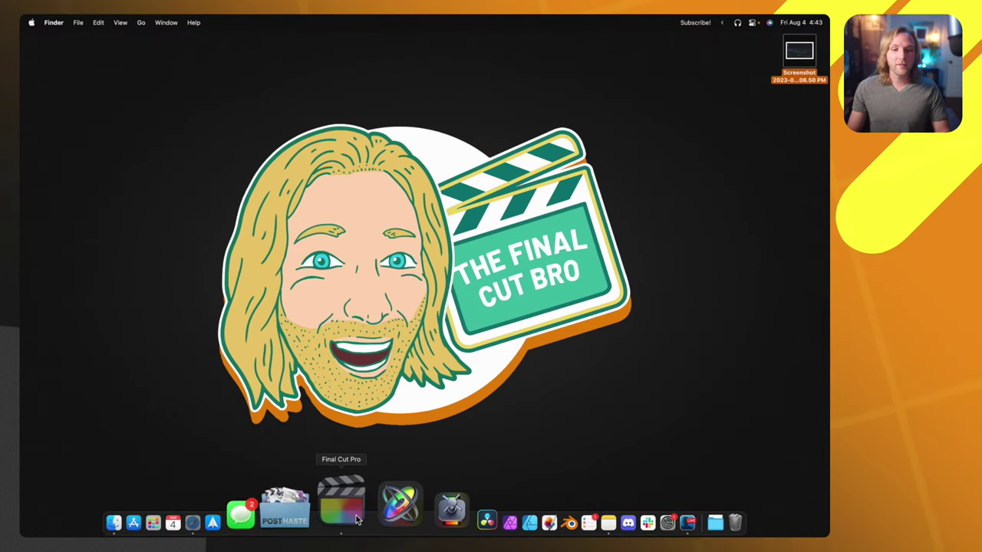
left_click(355, 520)
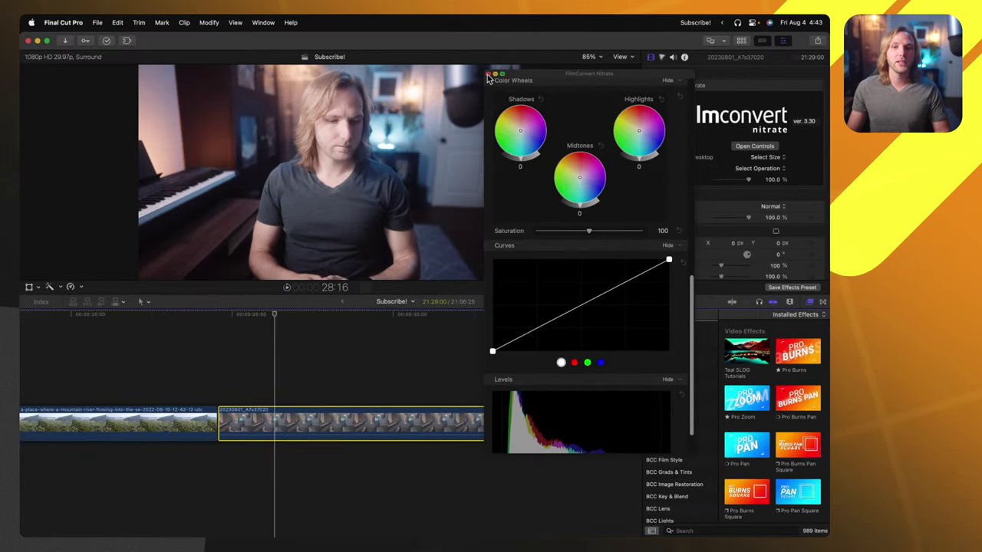
left_click(488, 75)
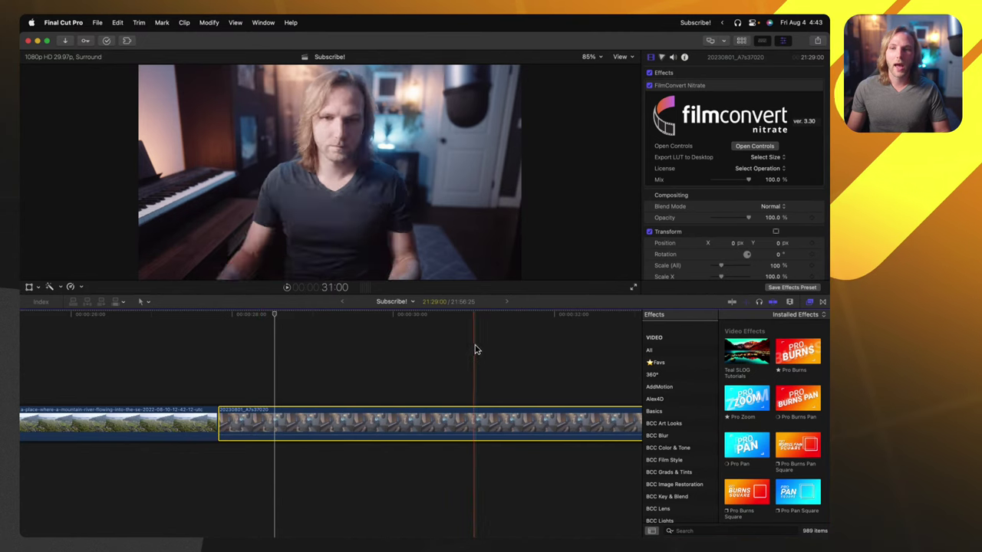
left_click(719, 87)
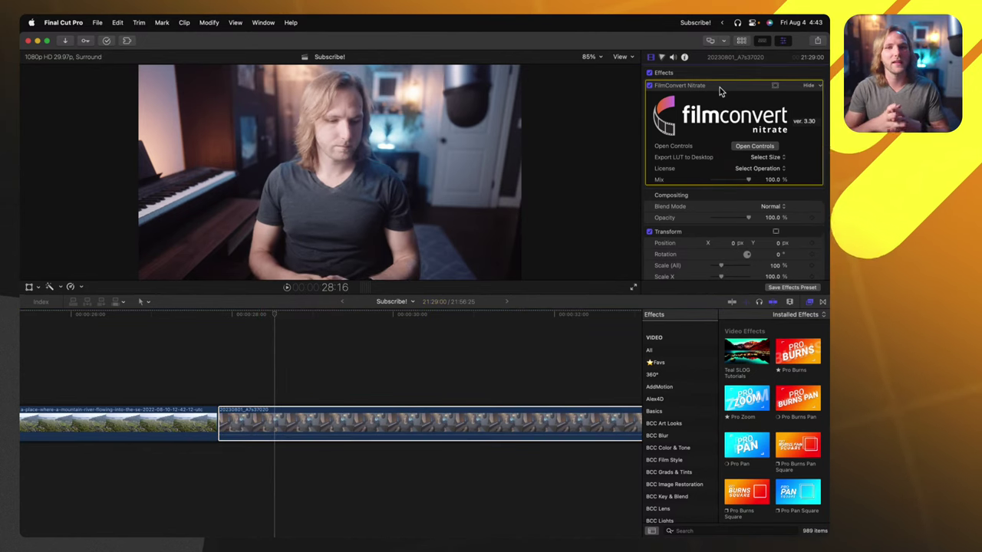
Remove the FilmConvert Nitrate effect from the talking-head clip, then check the Notes app and return to Final Cut Pro
key("Delete")
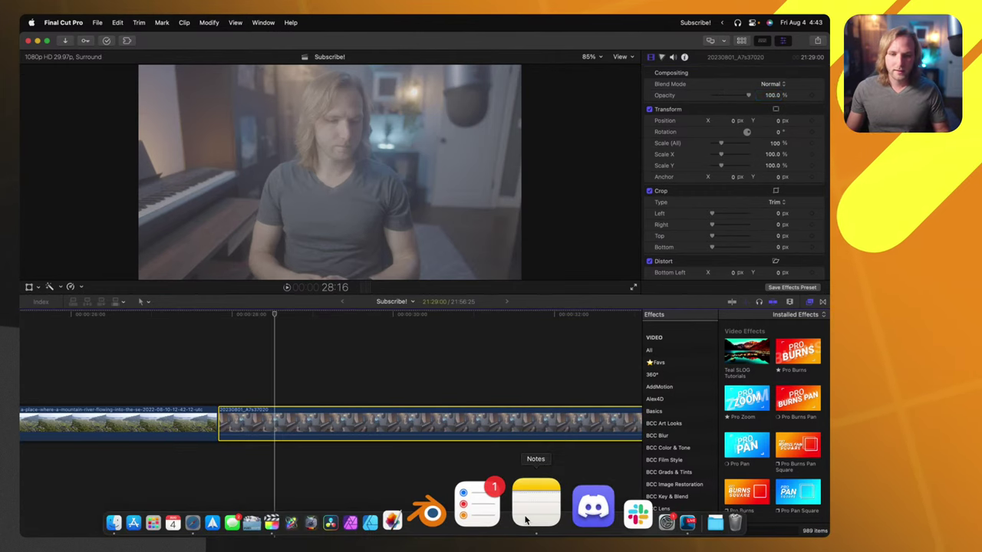
left_click(595, 510)
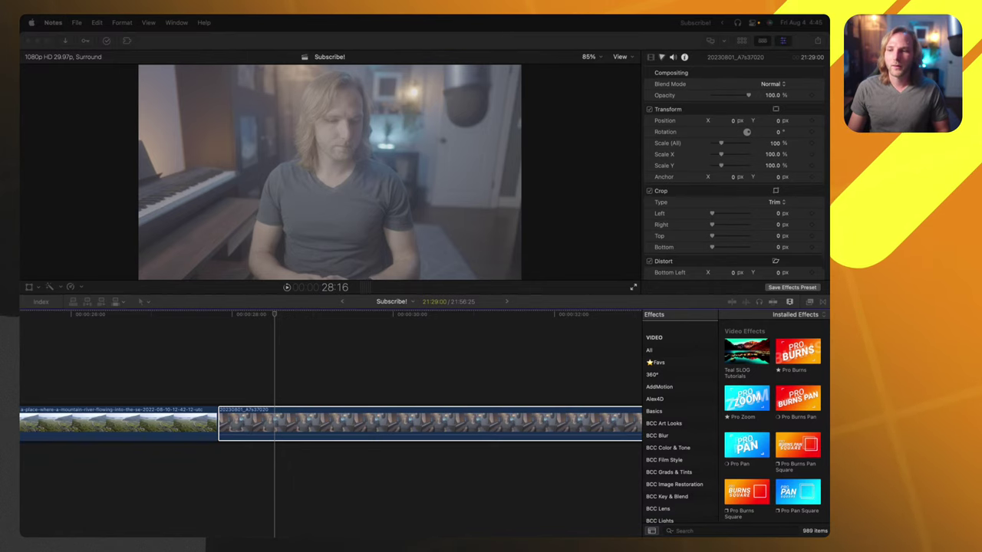
left_click(270, 325)
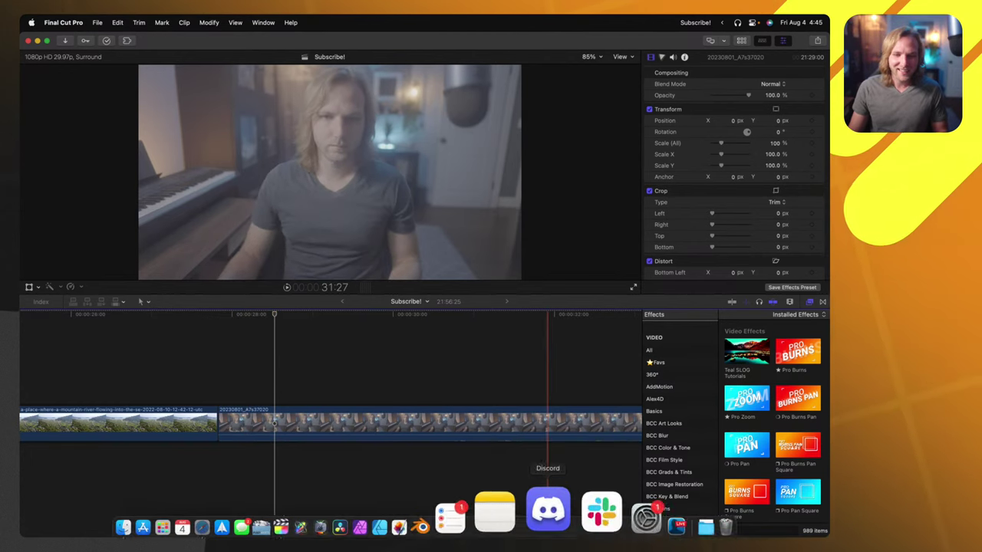
left_click(526, 512)
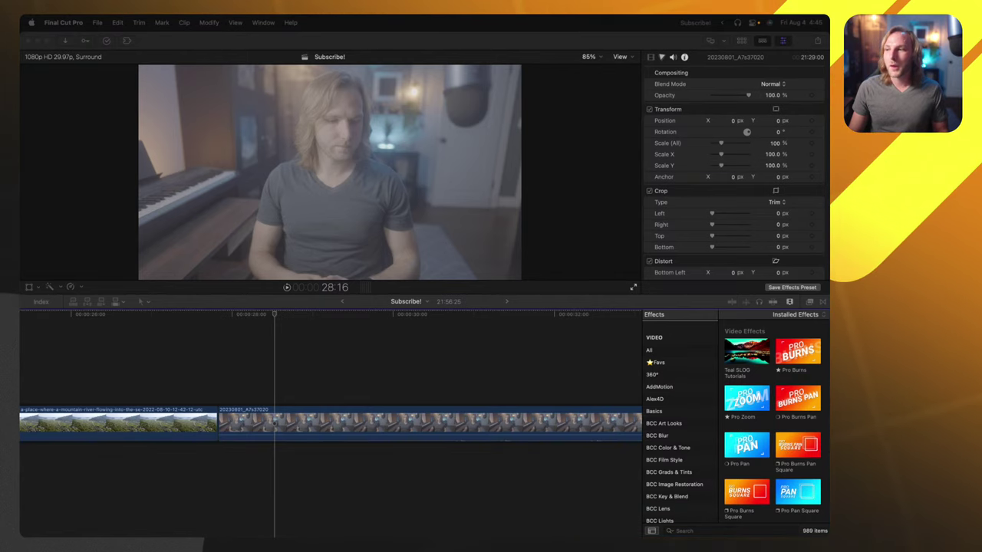
left_click(252, 383)
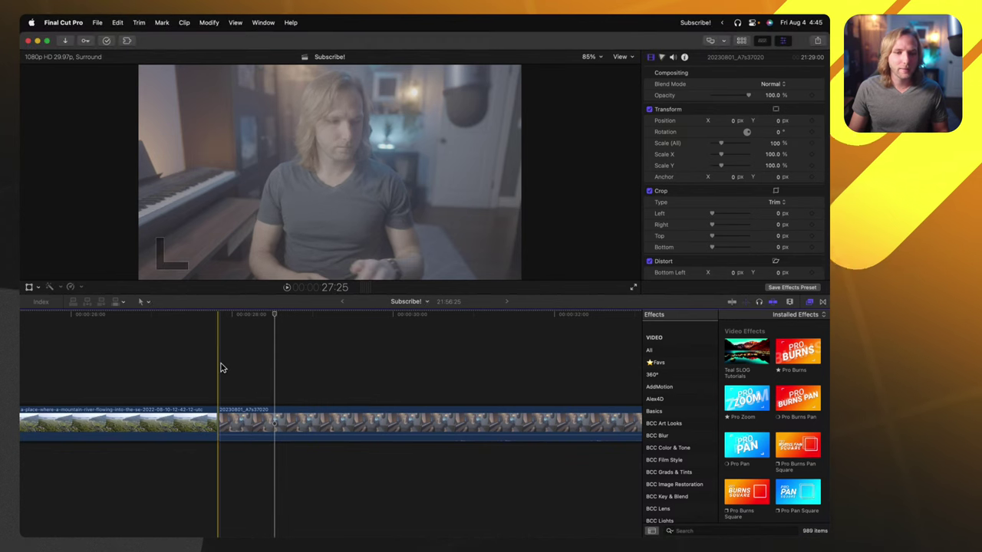
Select the talking-head clip and place the playhead on its first frame at 27:25
scroll(256, 373, "left", 5)
left_click(499, 424)
scroll(391, 322, "right", 7)
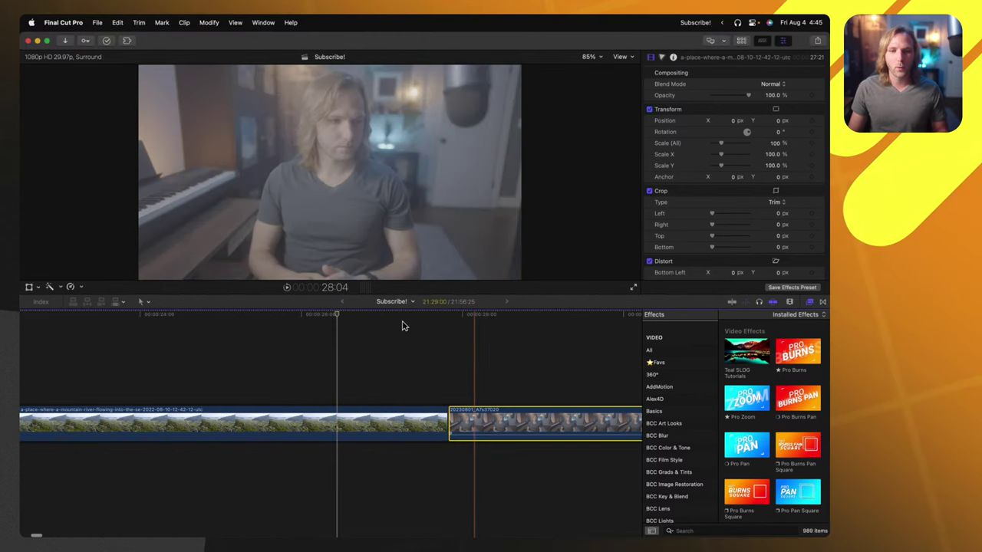
mouse_move(319, 319)
left_mouse_down()
mouse_move(333, 322)
mouse_move(300, 318)
left_mouse_up()
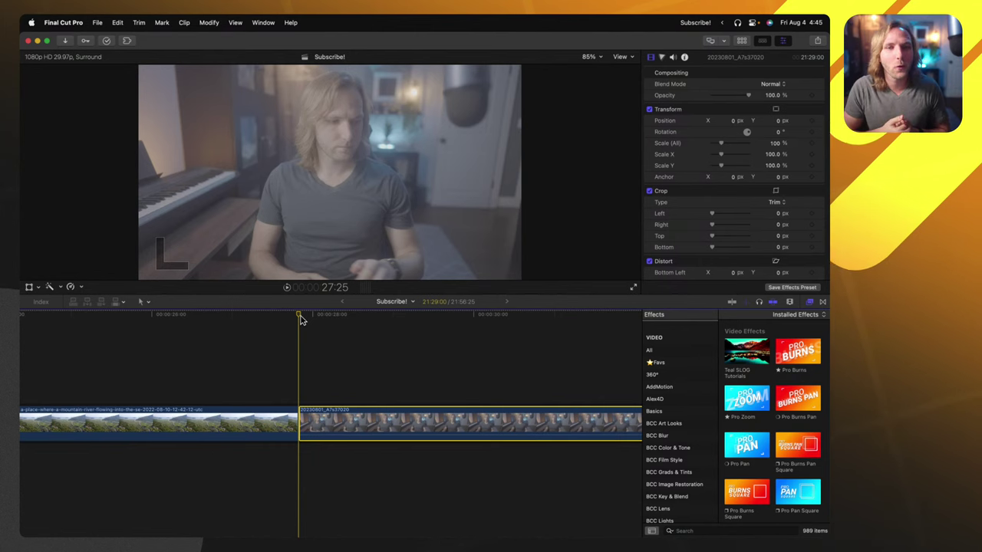
Show the browser and open the FCB's Pro Zooms category of the installed titles
key("ctrl+super+1")
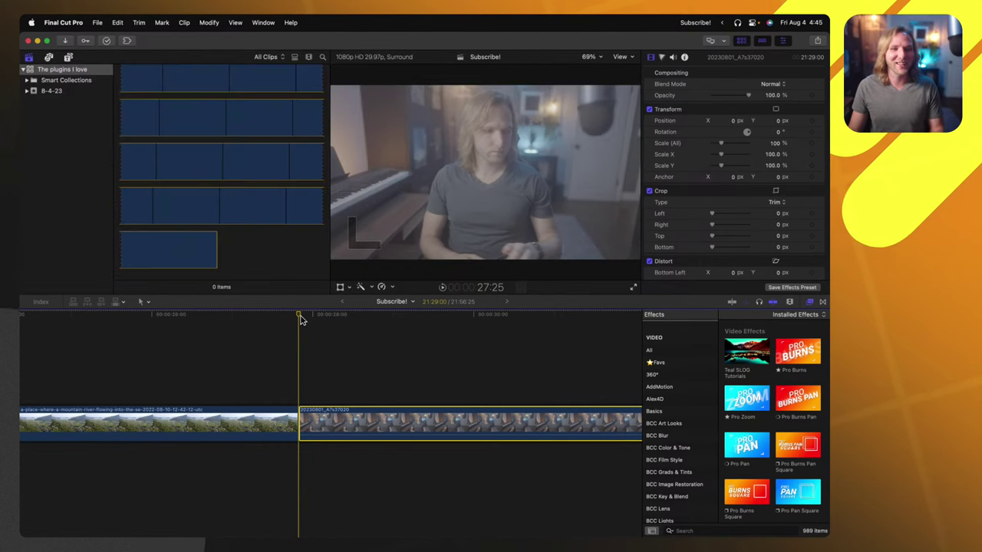
left_click(68, 57)
scroll(67, 163, "up", 5)
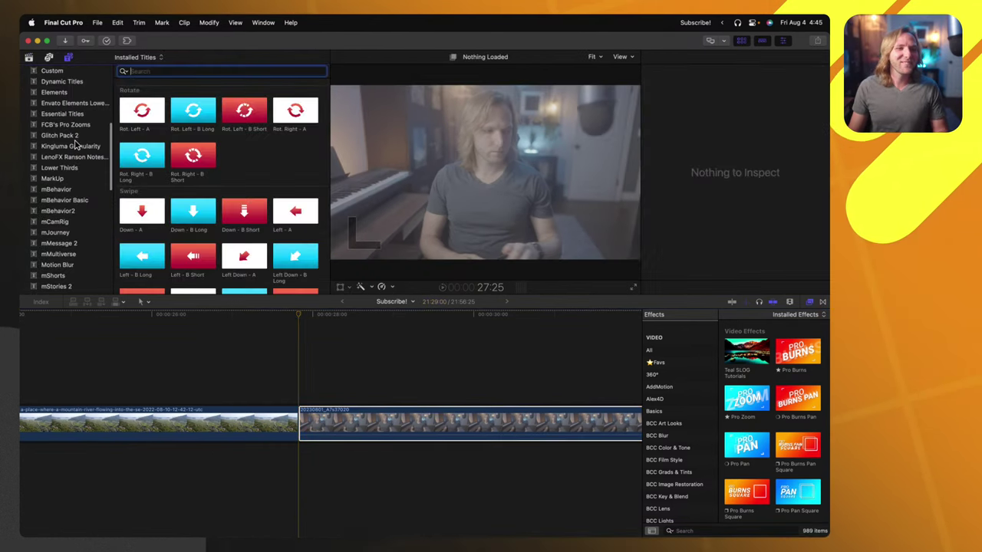
scroll(83, 198, "down", 5)
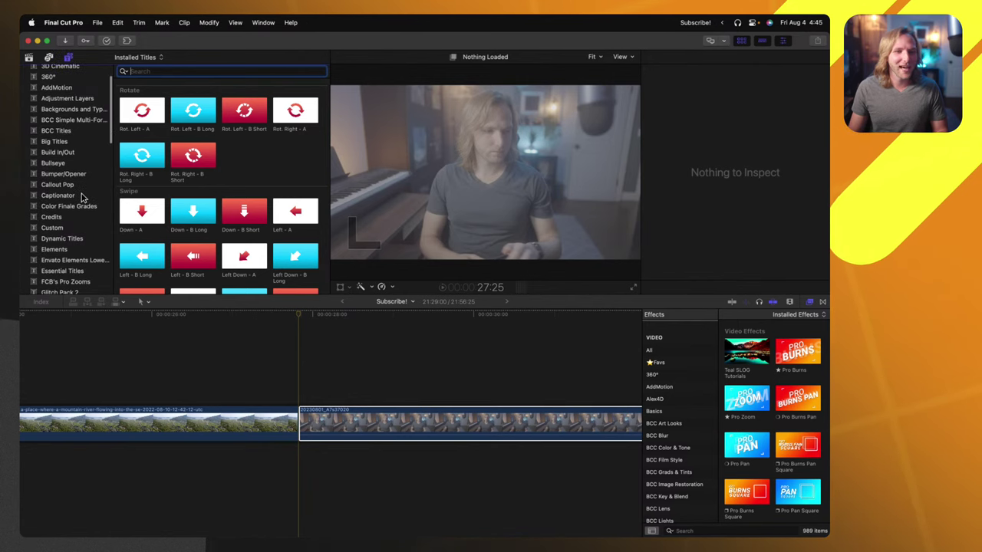
left_click(77, 221)
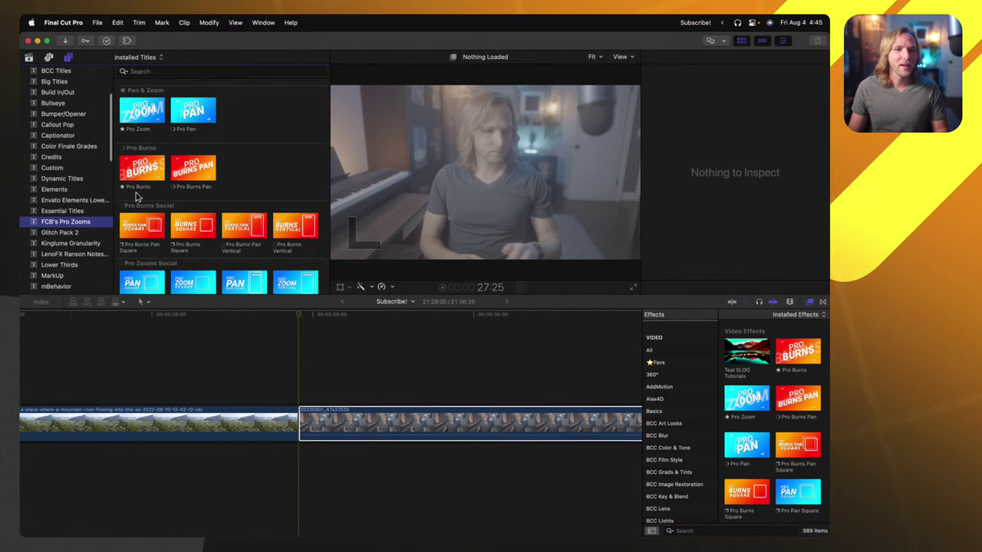
Keyframe the talking-head clip's Transform at its first frame and set Scale to 214% at 28:27, repositioning the image onto the face
left_click_drag(319, 316, 298, 315)
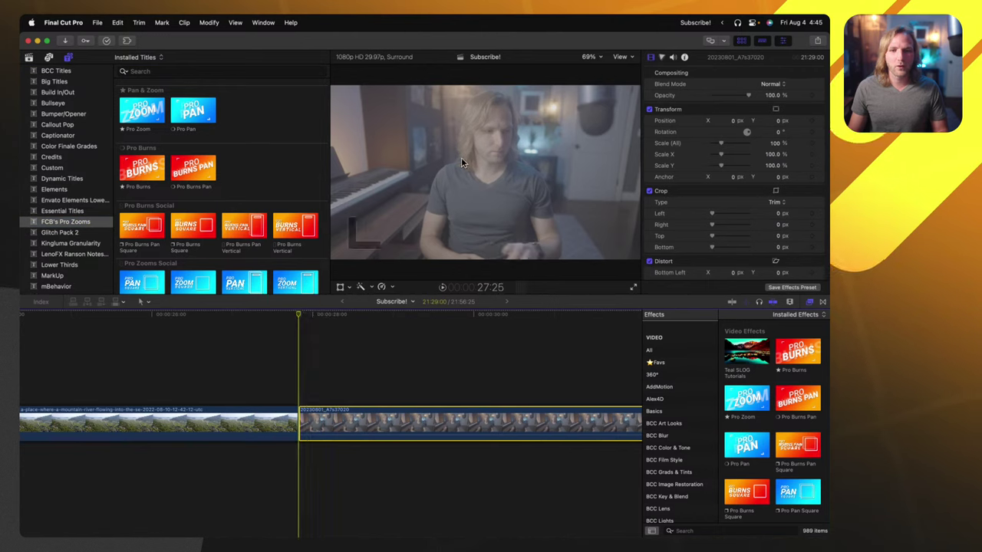
left_click(811, 143)
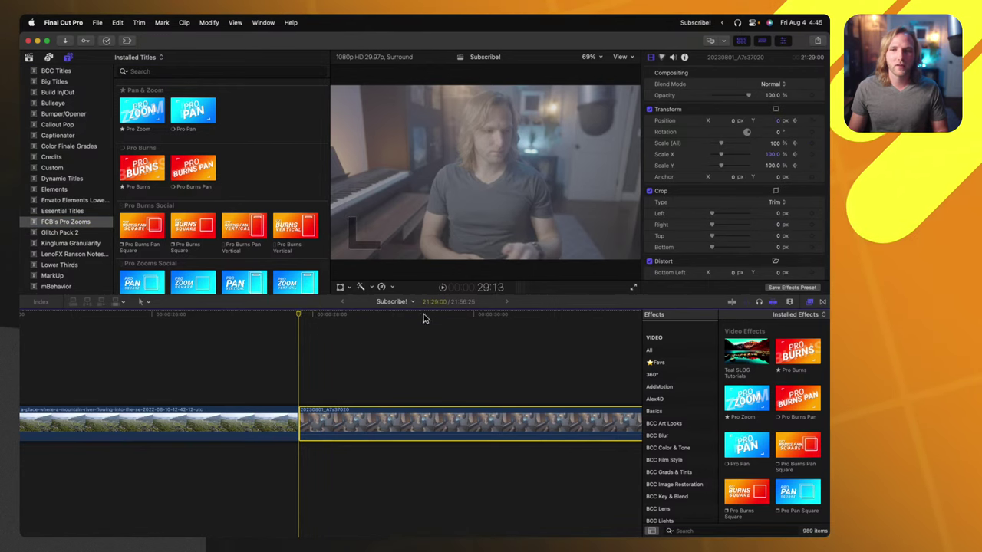
left_click_drag(358, 315, 386, 315)
left_click_drag(723, 145, 731, 143)
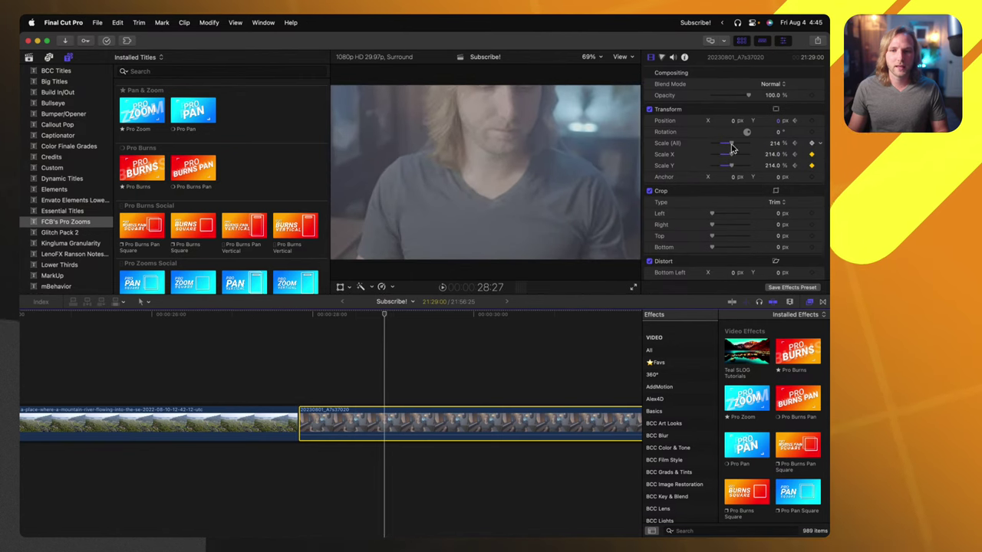
left_click_drag(516, 212, 545, 204)
Play and scrub the keyframed zoom from the start of the talking-head clip to review its motion
left_click_drag(375, 316, 303, 317)
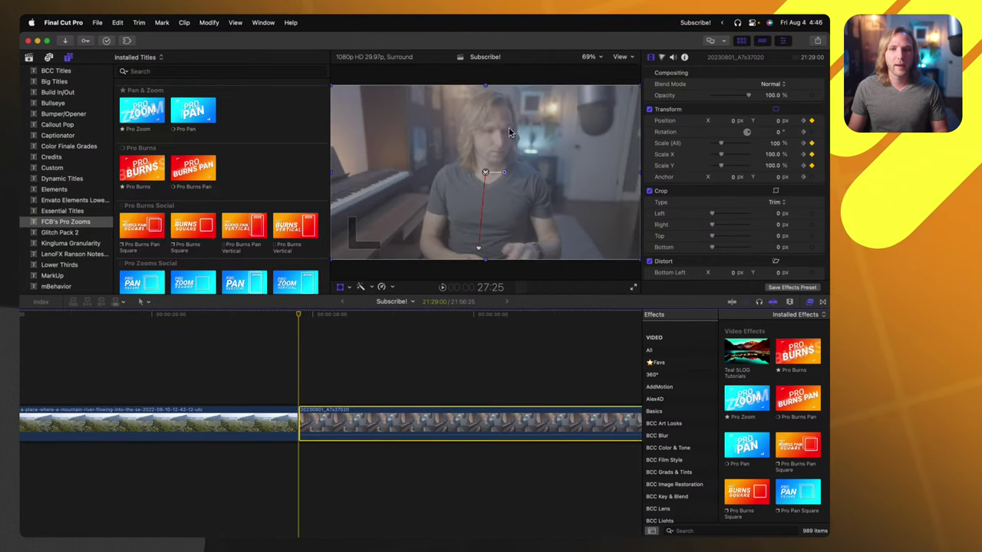
key("space")
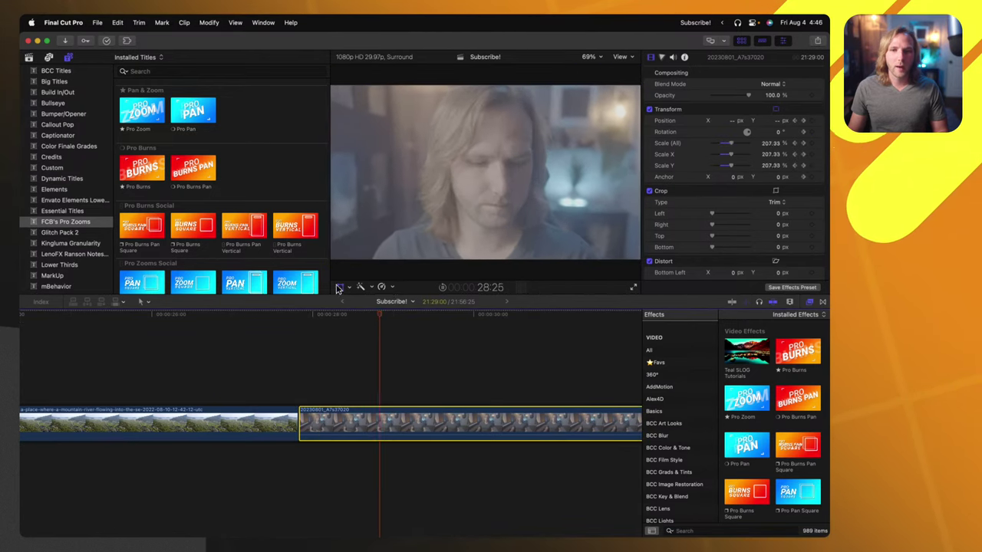
left_click(308, 313)
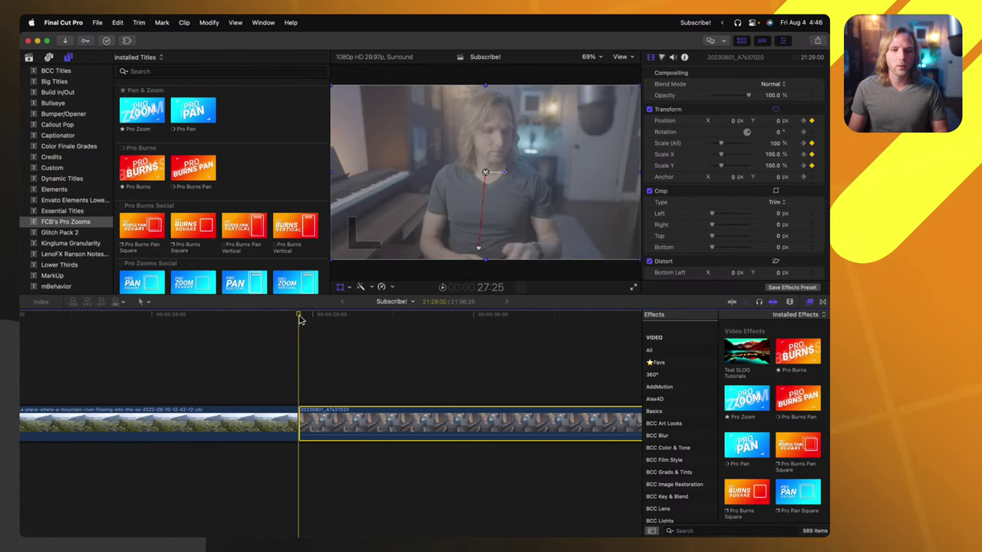
key("space")
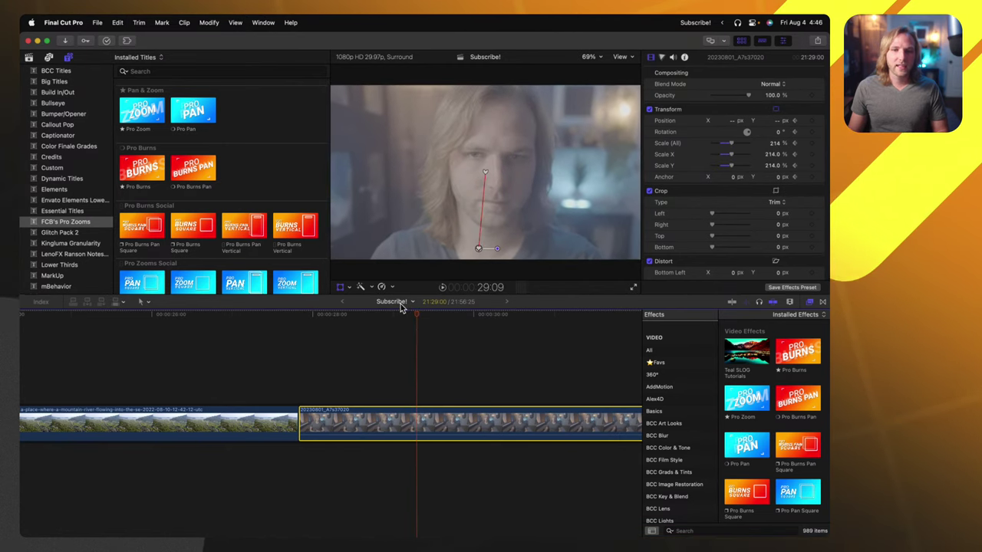
left_click(354, 314)
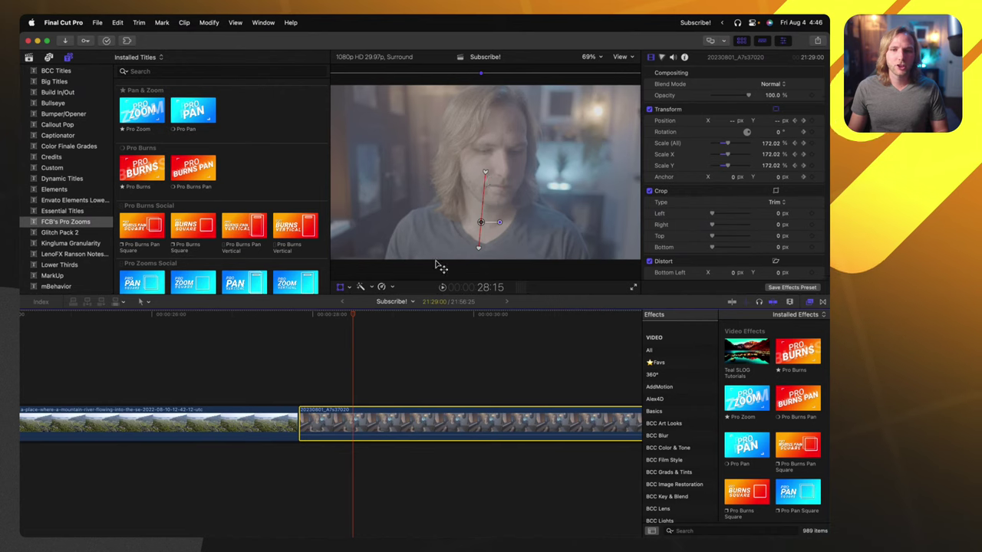
left_click_drag(337, 313, 322, 311)
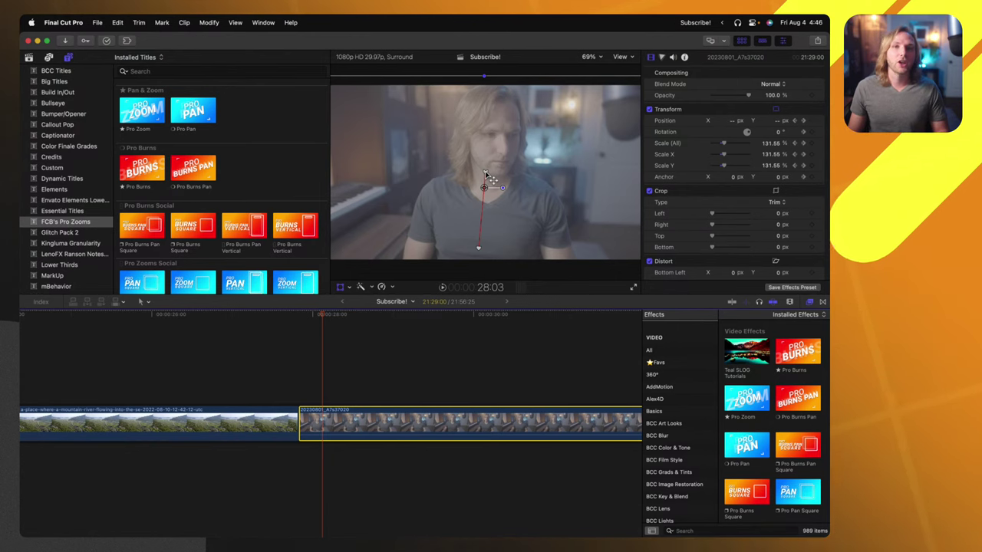
Choose Smooth for the motion path's start point and clear all Transform keyframes from the talking-head clip
right_click(484, 174)
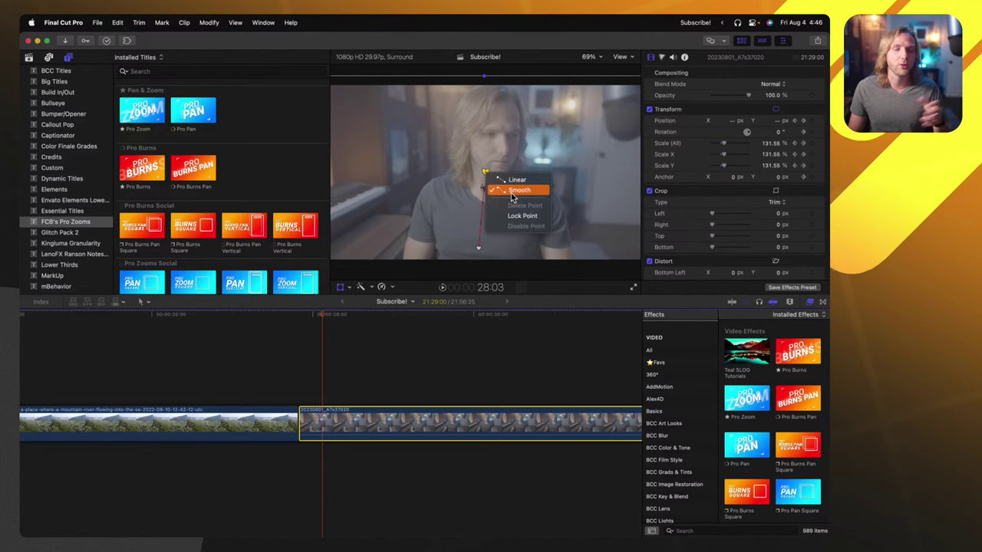
left_click(475, 191)
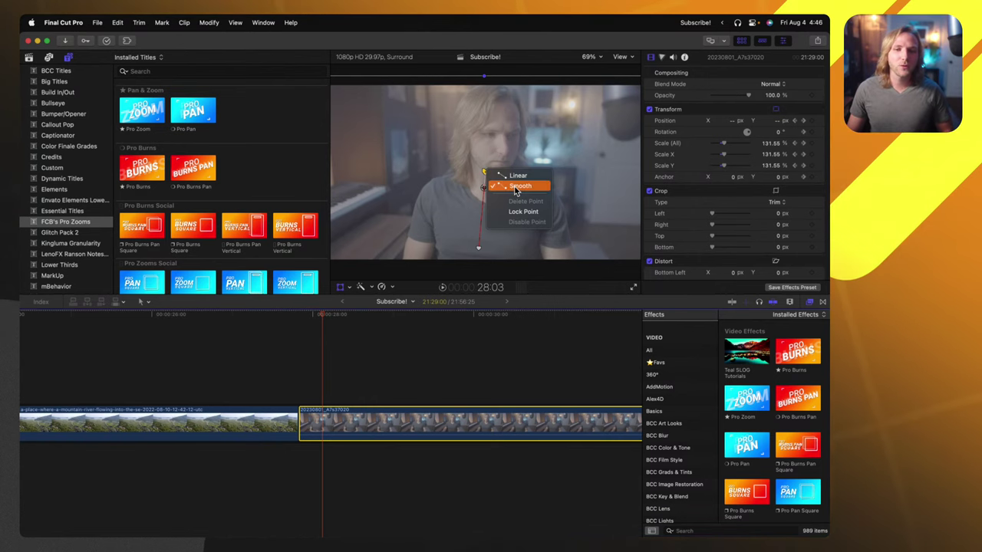
left_click(519, 185)
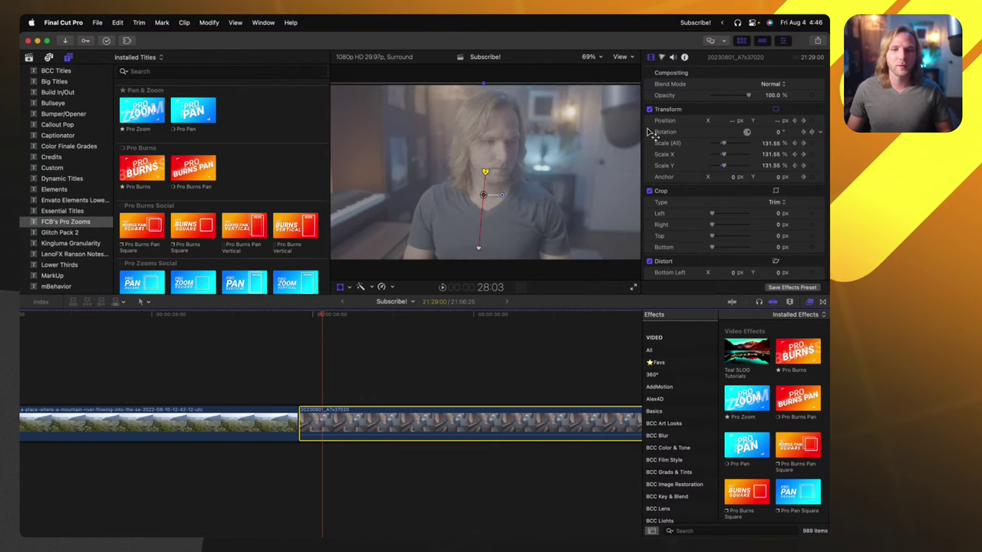
left_click(812, 116)
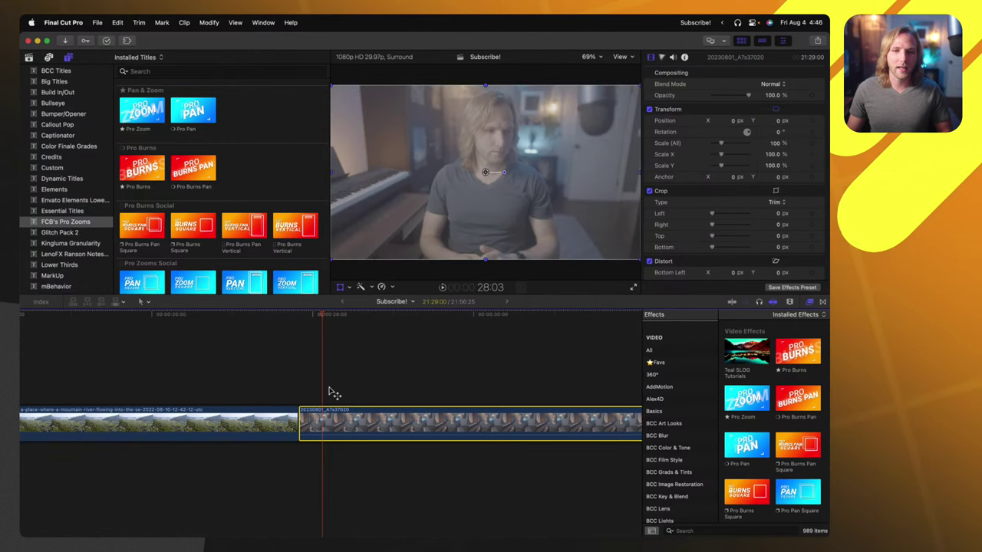
Place the Pro Zoom title above the start of the talking-head clip and shrink its zoom frame tightly onto the face
left_click_drag(164, 173, 303, 387)
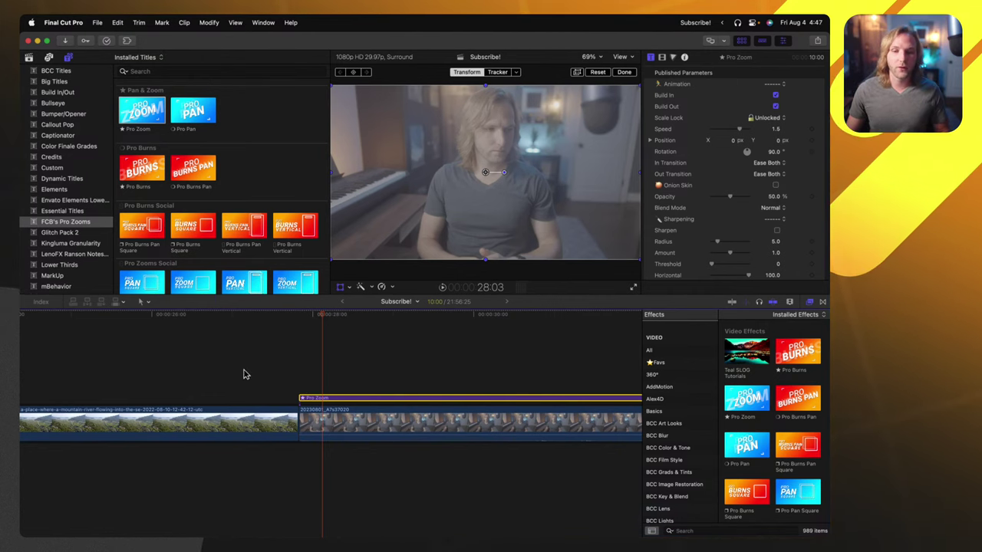
left_click(624, 72)
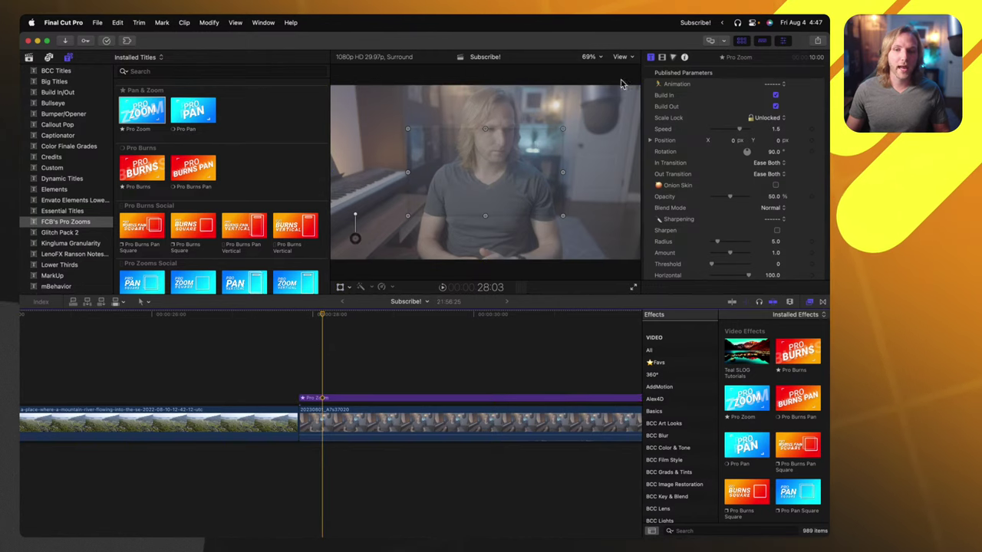
left_click_drag(534, 181, 537, 143)
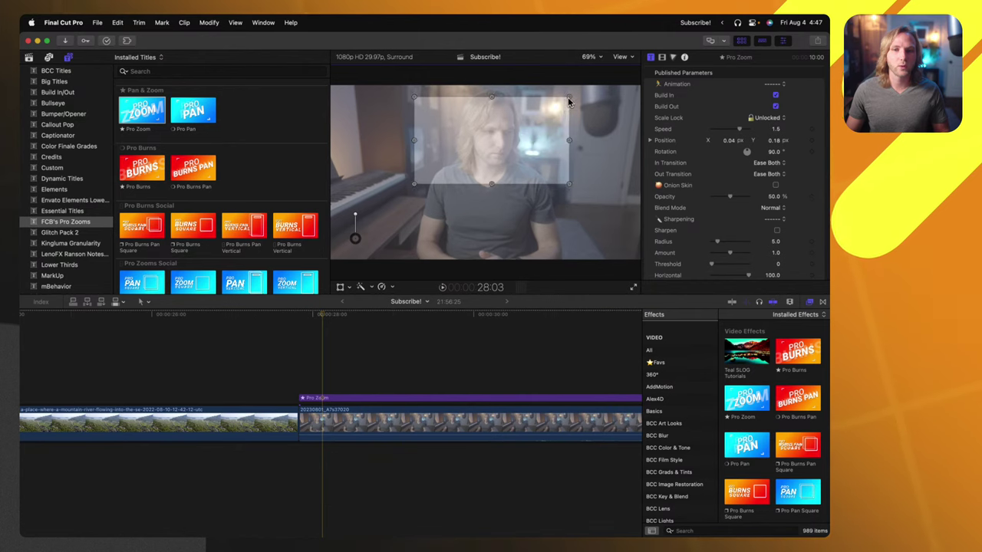
left_click_drag(568, 102, 503, 147)
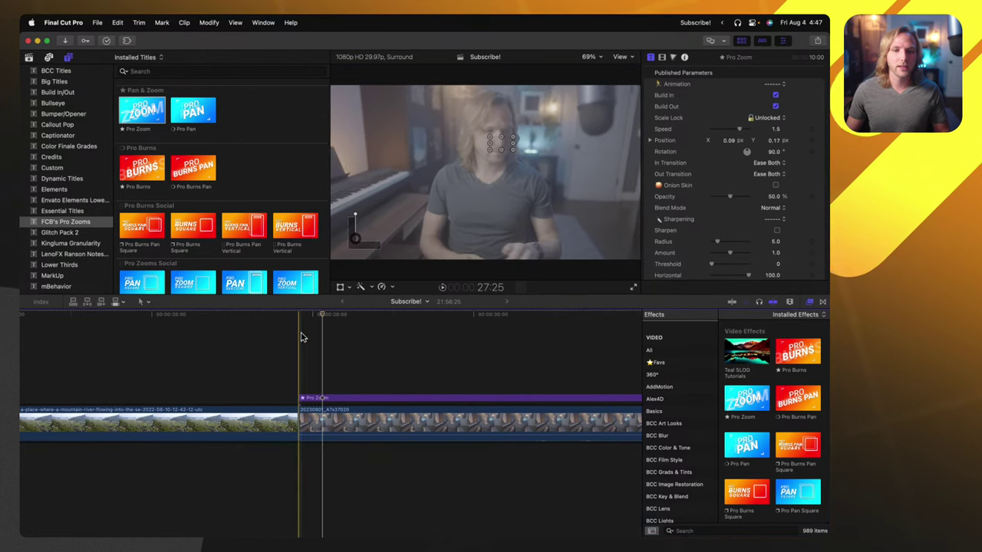
key("space")
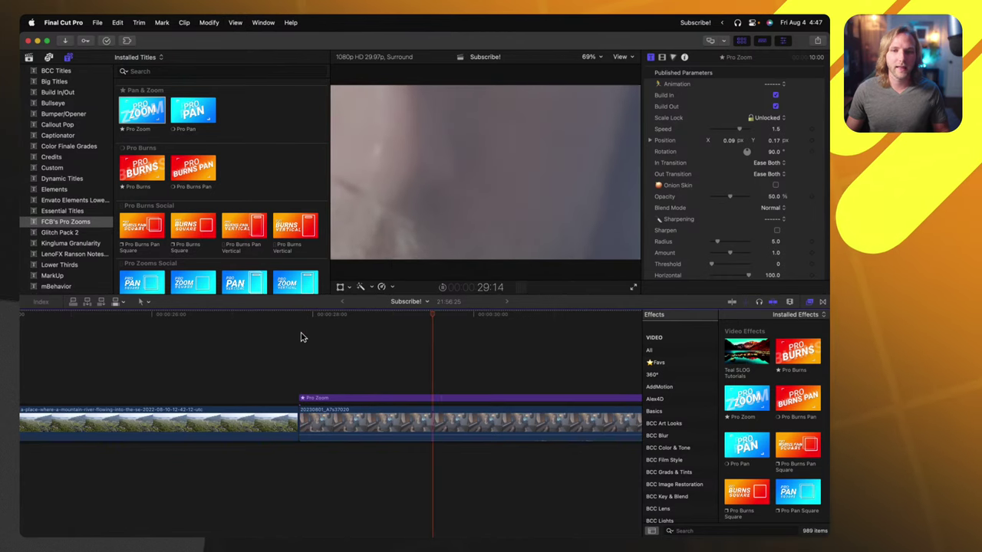
Enlarge the Pro Zoom frame beyond the image edges at position X 0.04, Y -0.01, and play the zoom-out
left_click_drag(497, 144, 522, 232)
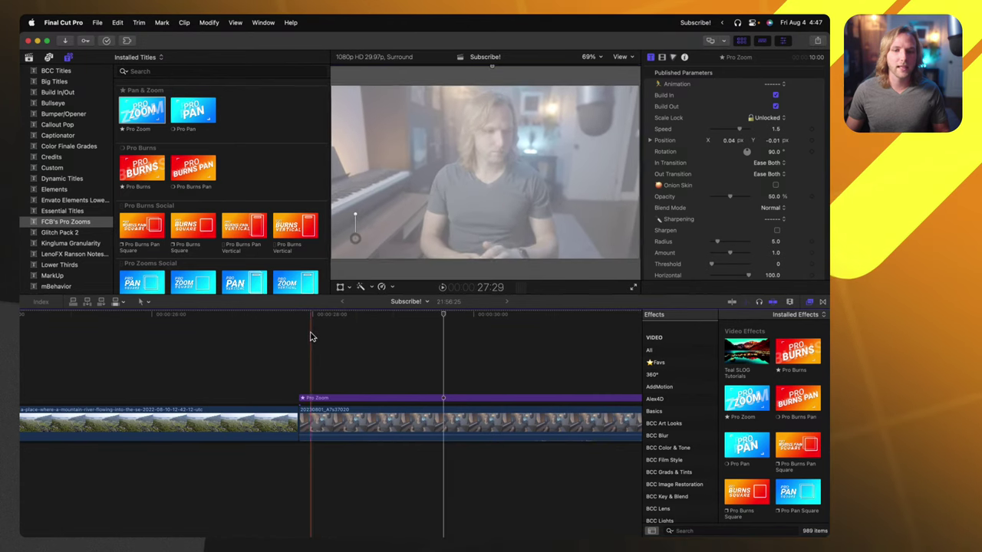
left_click(337, 336)
key("space")
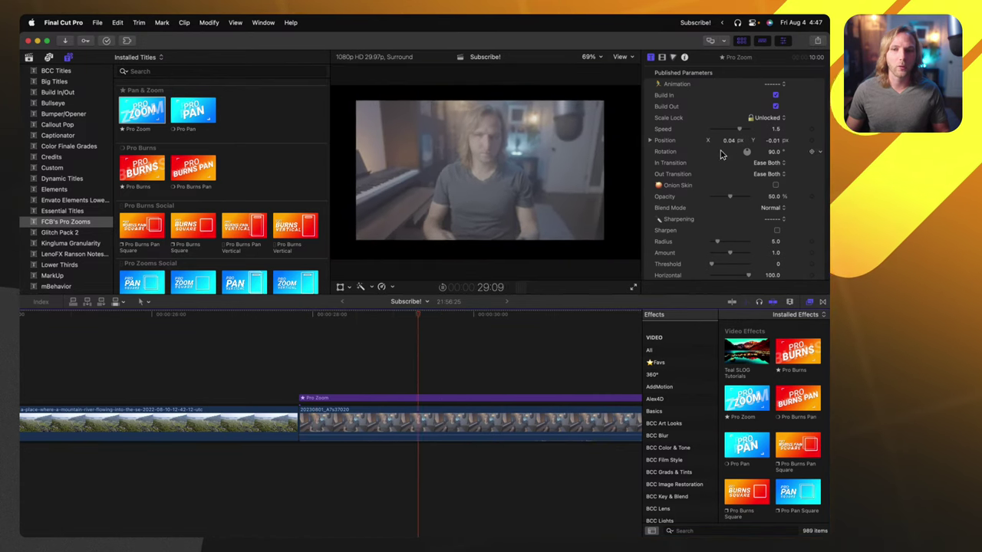
key("space")
Turn off Build In for the Pro Zoom title, play from the clip's start and bring the whole title into view
left_click(775, 95)
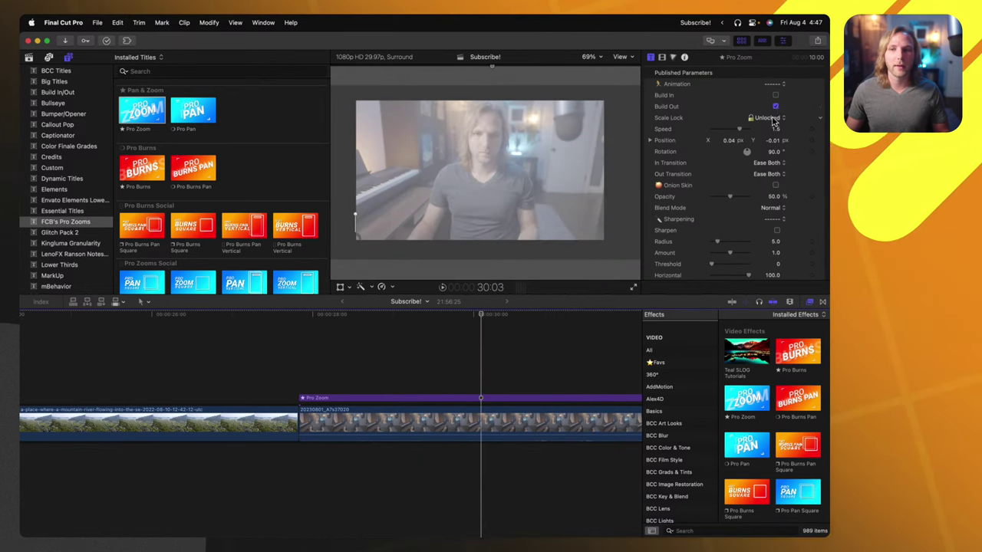
left_click(303, 323)
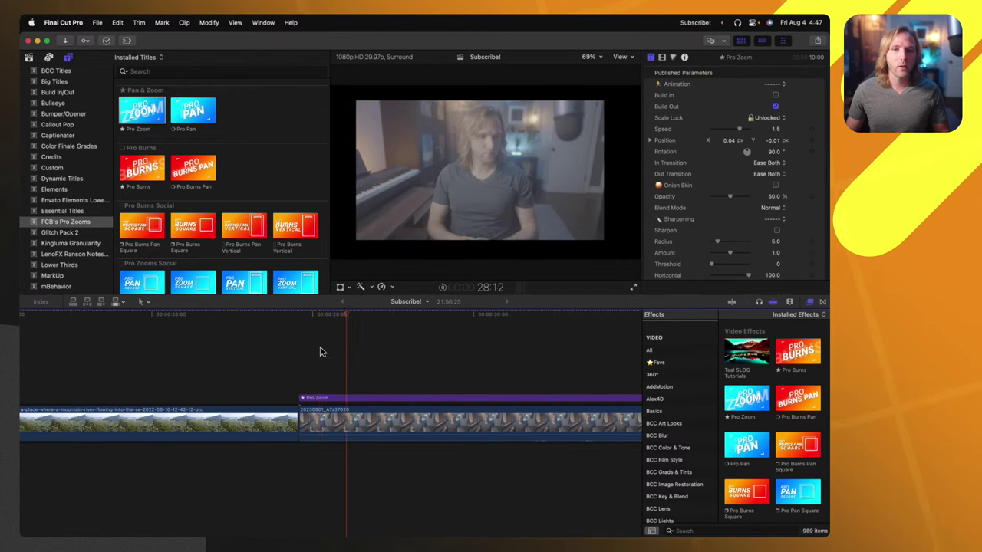
key("space")
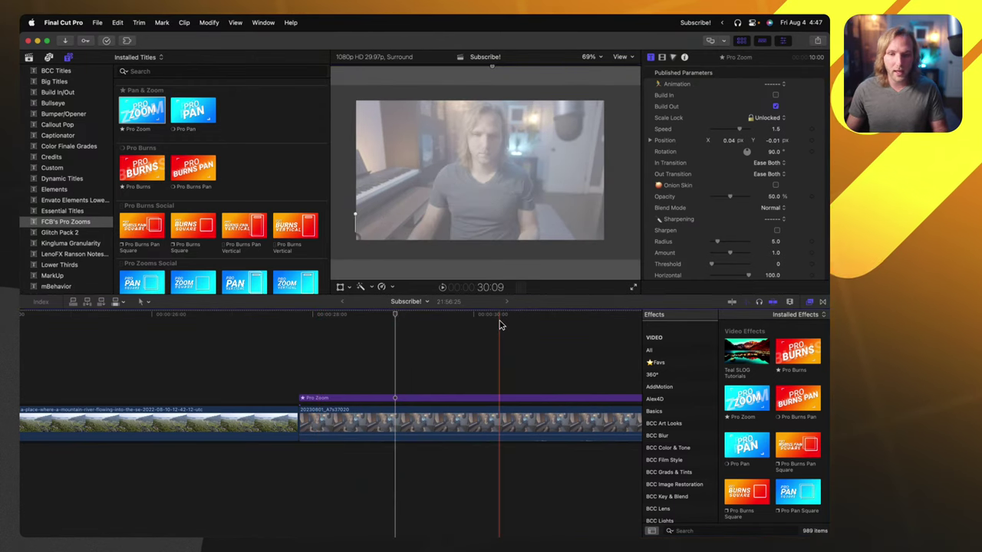
key("super+minus")
key("super+minus")
key("super+minus")
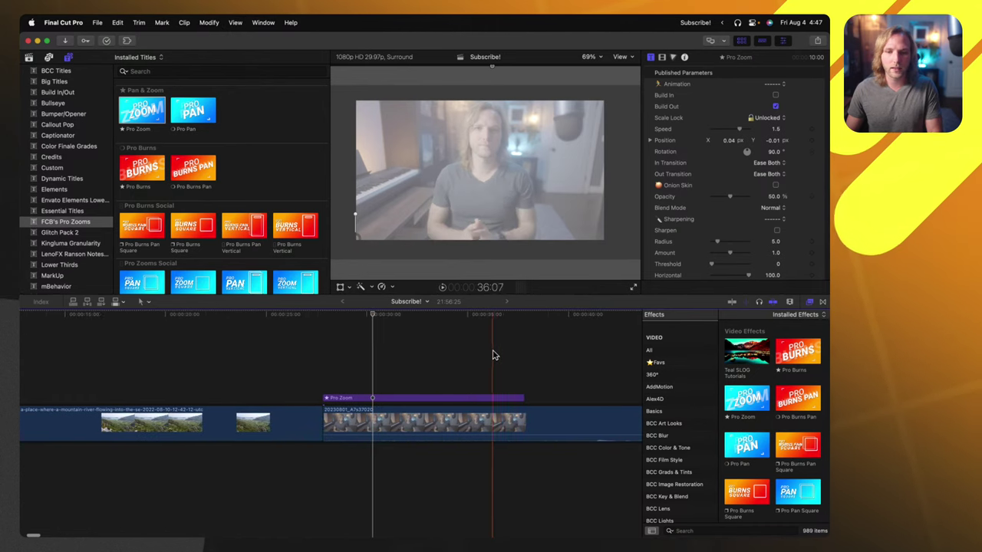
Play through the end of the Pro Zoom title, then turn off Build Out for the title
key("space")
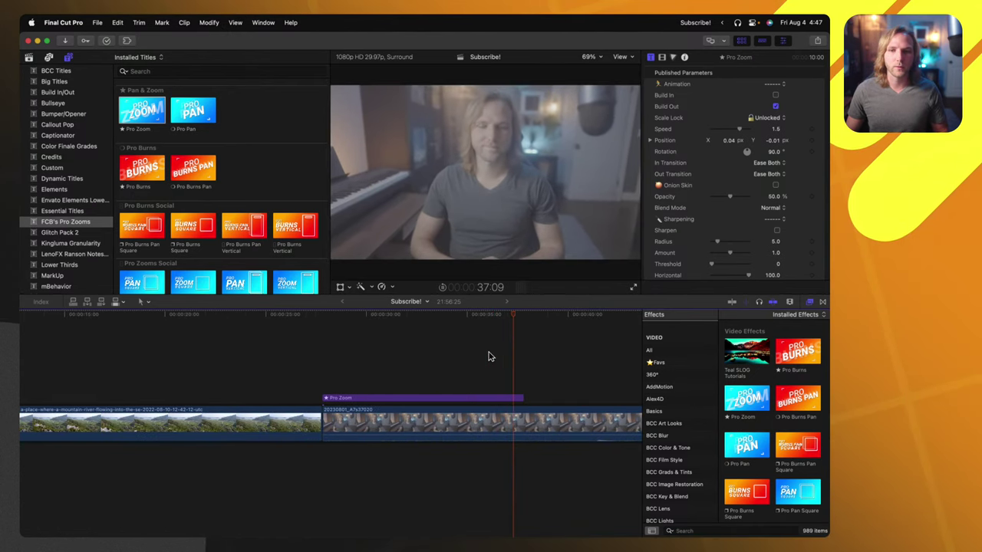
key("space")
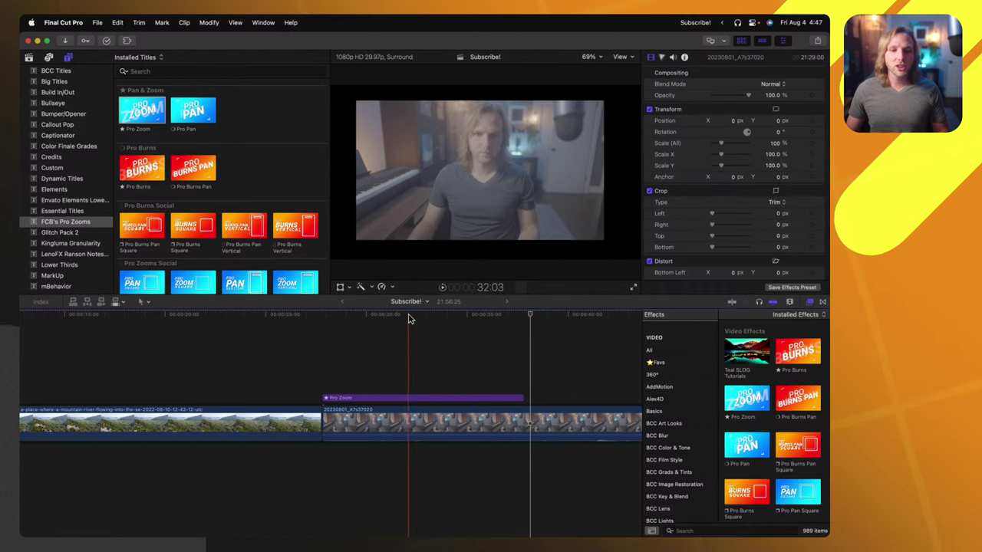
left_click(402, 398)
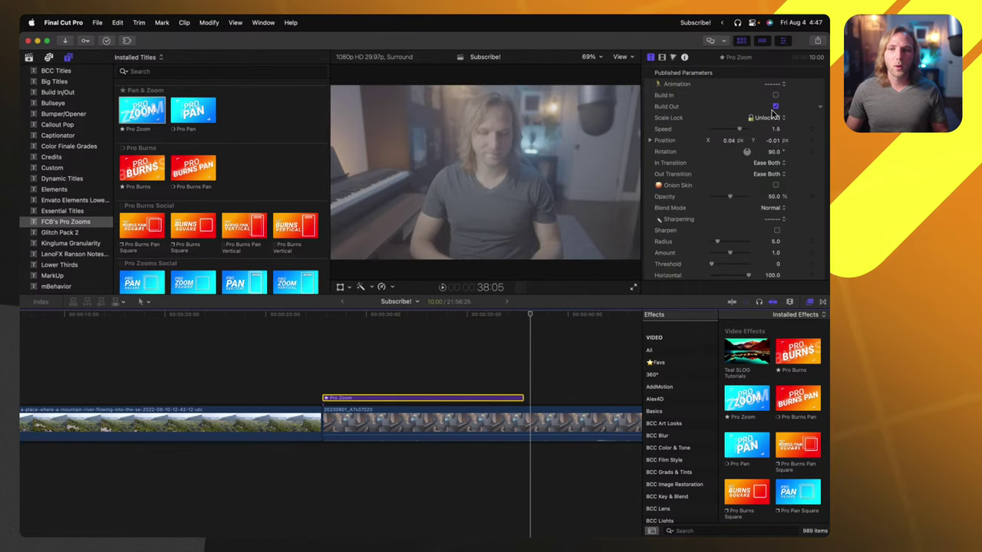
Shrink the Pro Zoom frame around the head and upper body at position X 0.02, Y 0.05, and turn on Onion Skin
left_click(399, 316)
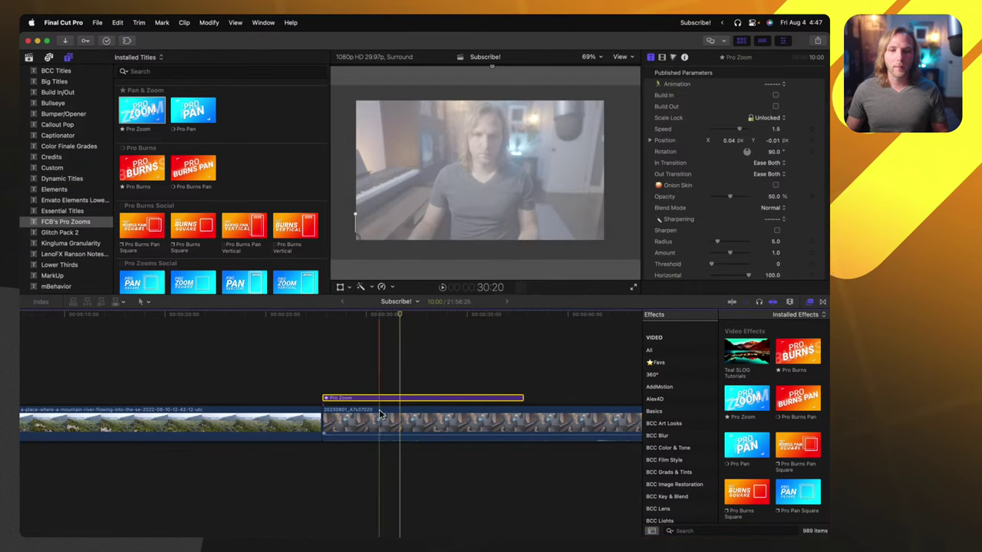
key("shift+t")
key("super+minus")
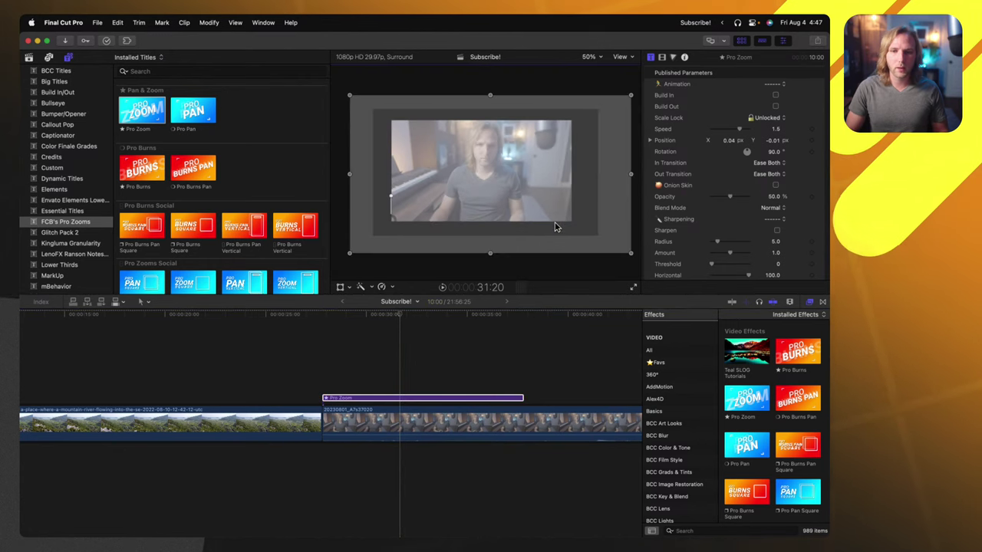
left_click_drag(625, 109, 559, 136)
left_click_drag(528, 170, 510, 153)
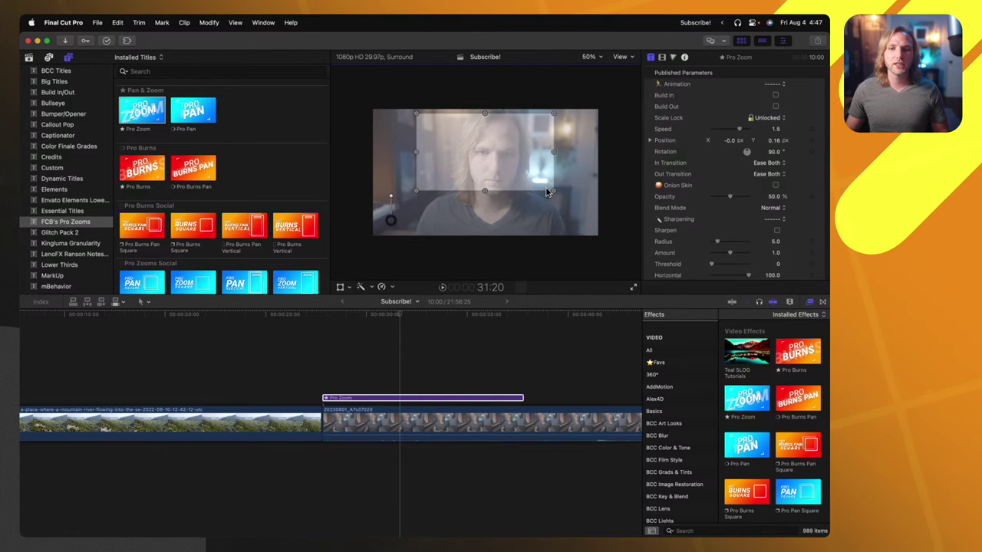
mouse_move(552, 192)
left_mouse_down()
mouse_move(570, 212)
mouse_move(552, 197)
left_mouse_up()
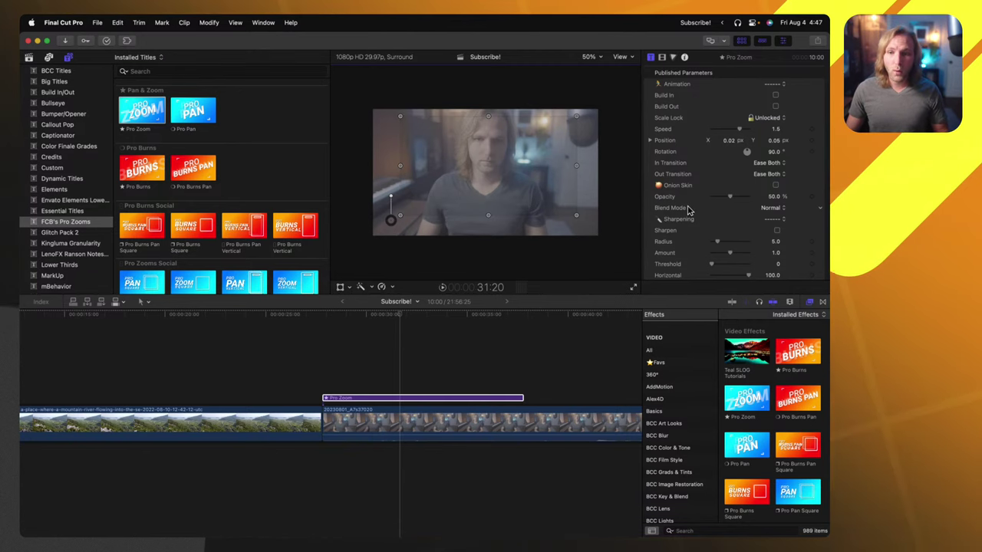
scroll(676, 174, "down", 1)
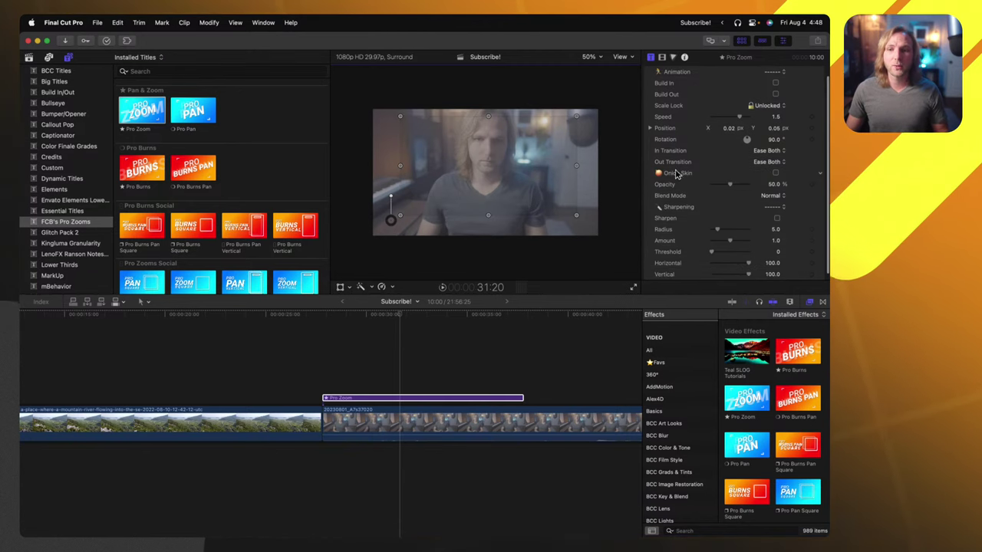
left_click(775, 175)
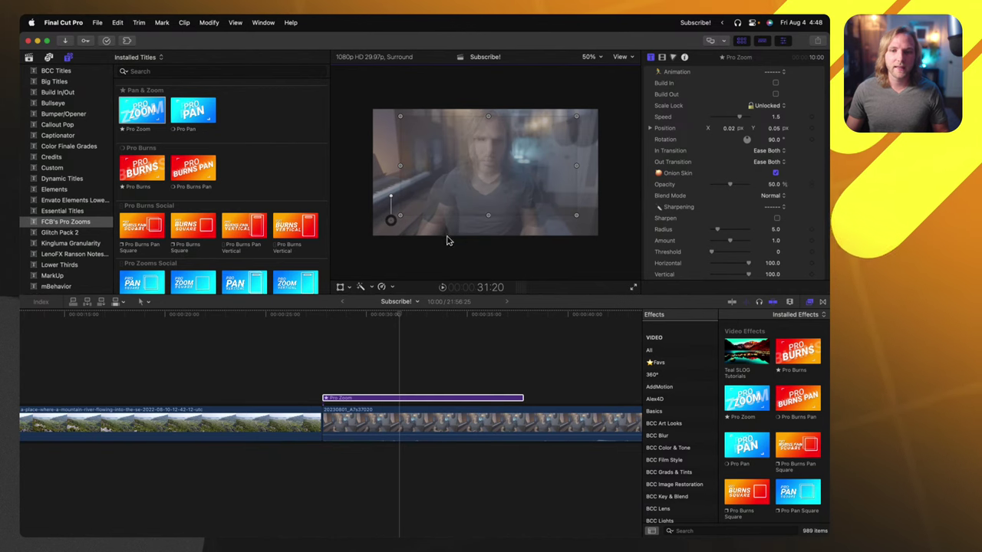
Search the effects for "slog" and apply Teal SLOG Tutorials to the talking-head clip
left_click(605, 423)
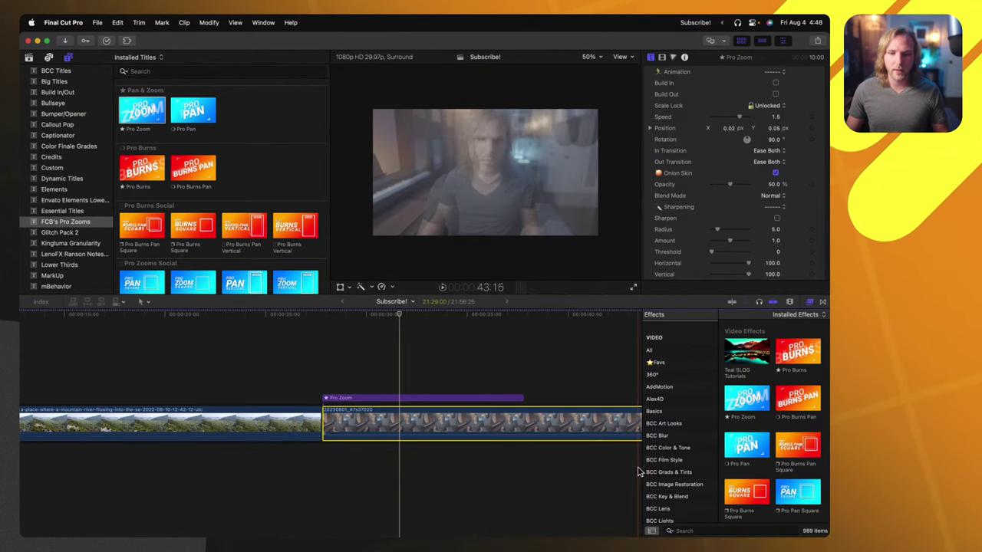
left_click(739, 530)
type("slog")
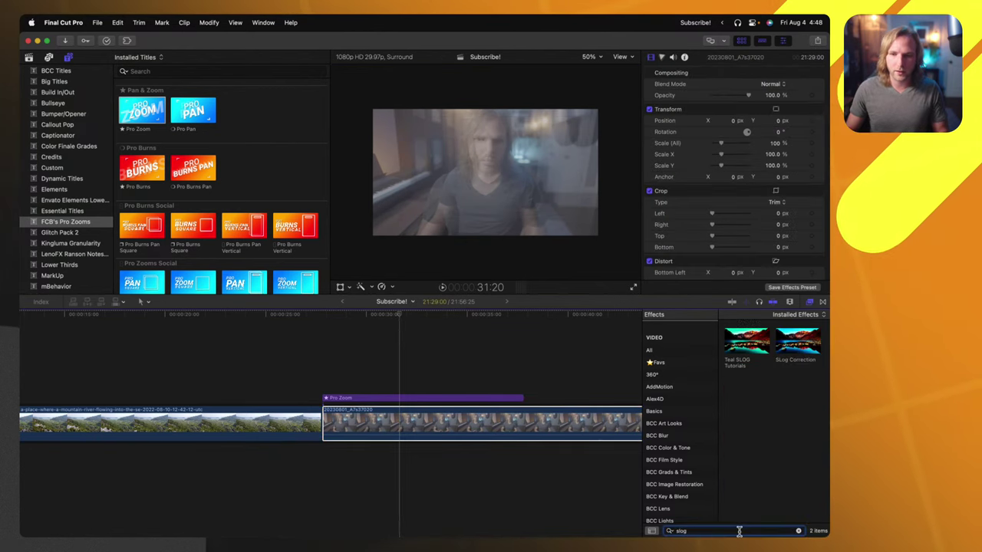
left_click_drag(754, 349, 397, 427)
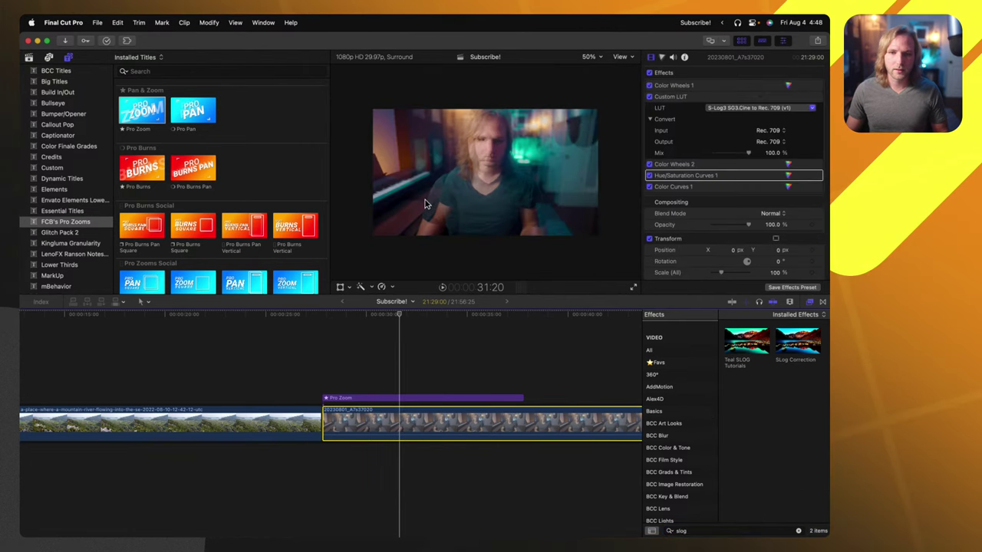
Reposition the Pro Zoom frame to X -0.0, Y 0.06 using the onion-skin overlay, and turn Onion Skin off
left_click(405, 398)
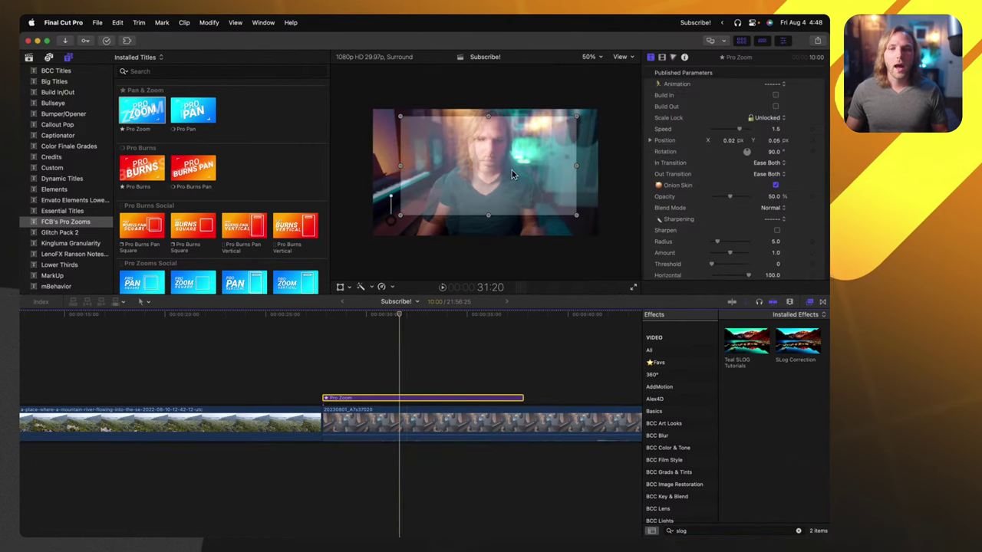
mouse_move(521, 166)
left_mouse_down()
mouse_move(526, 192)
mouse_move(535, 189)
mouse_move(530, 176)
mouse_move(512, 173)
left_mouse_up()
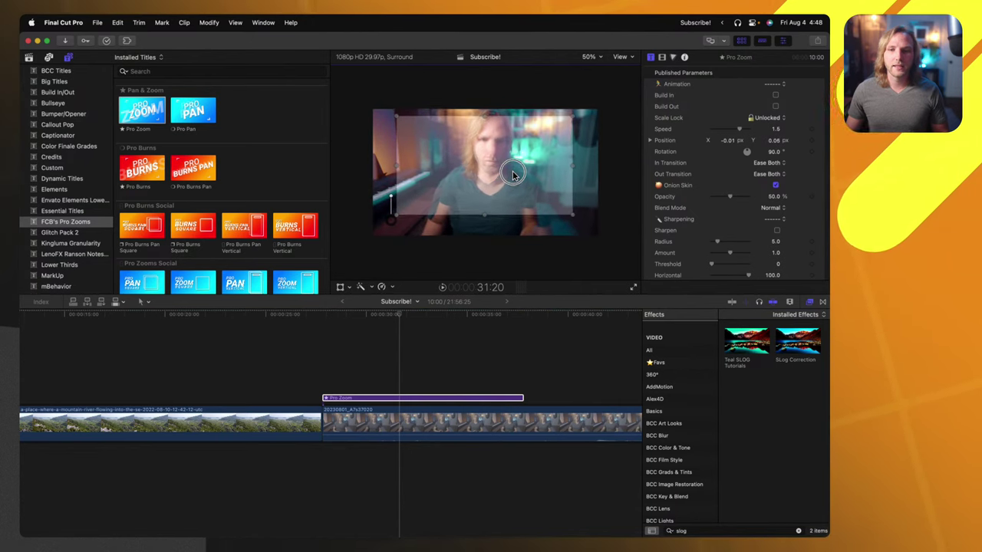
left_click_drag(512, 173, 512, 174)
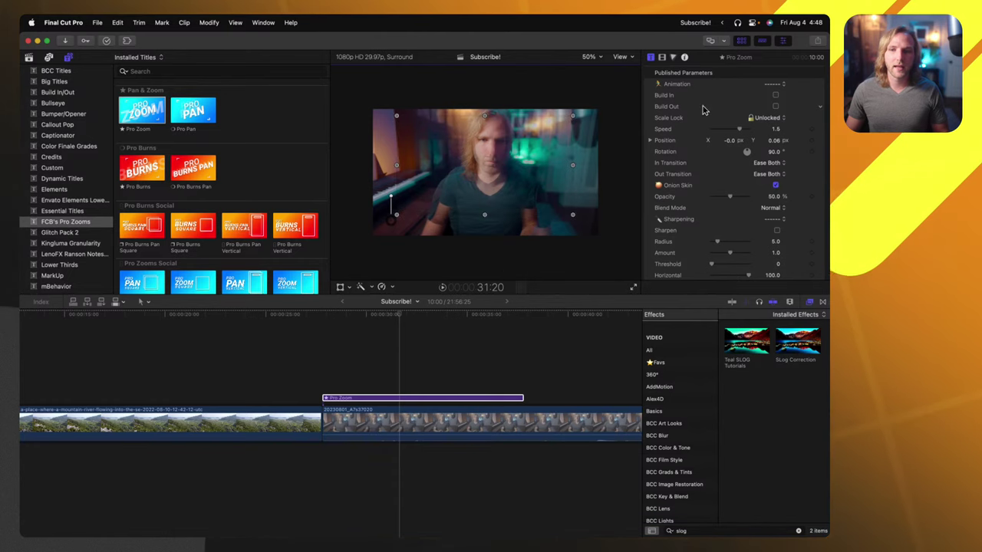
left_click(776, 185)
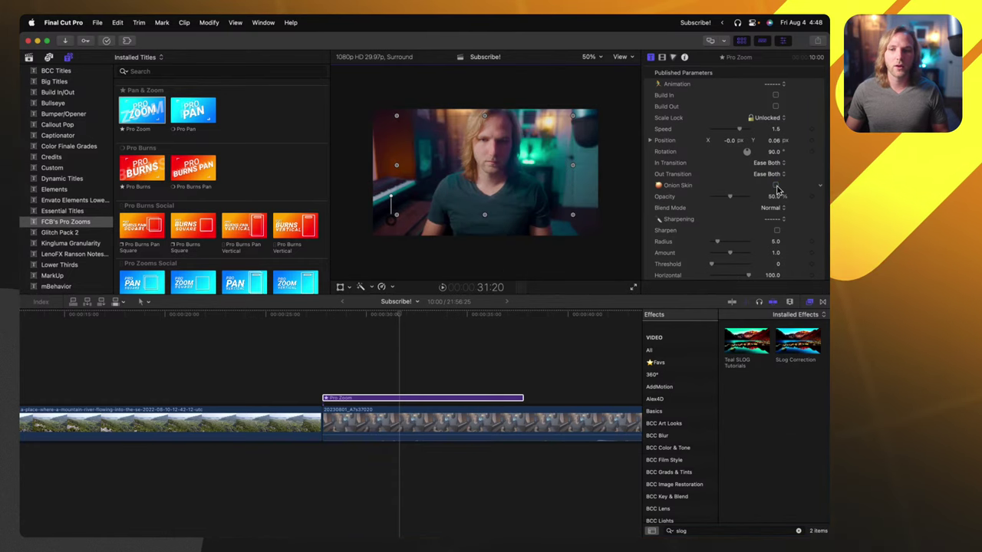
Move the Pro Zoom title further along the talking-head clip so the clip's opening is left uncovered
left_click(345, 333)
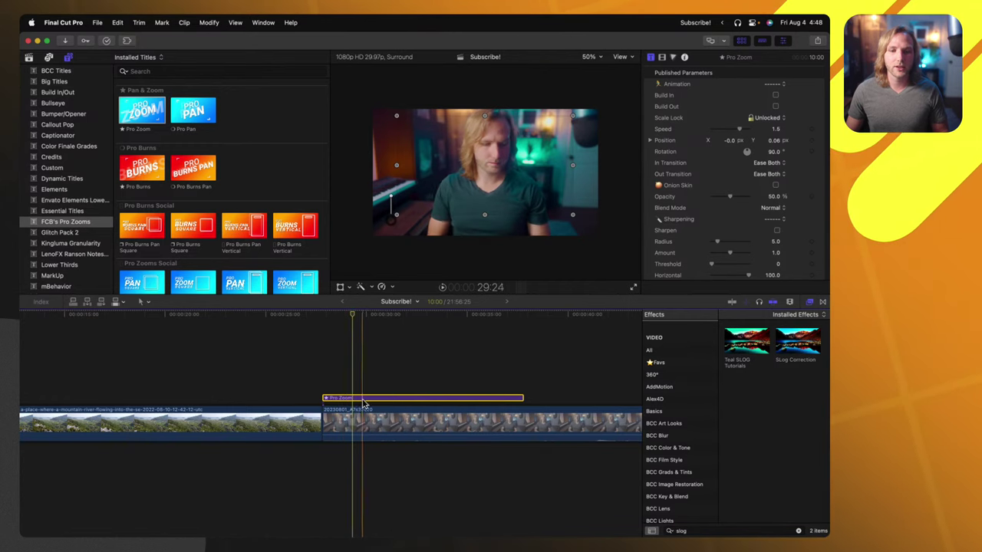
left_click_drag(361, 398, 479, 399)
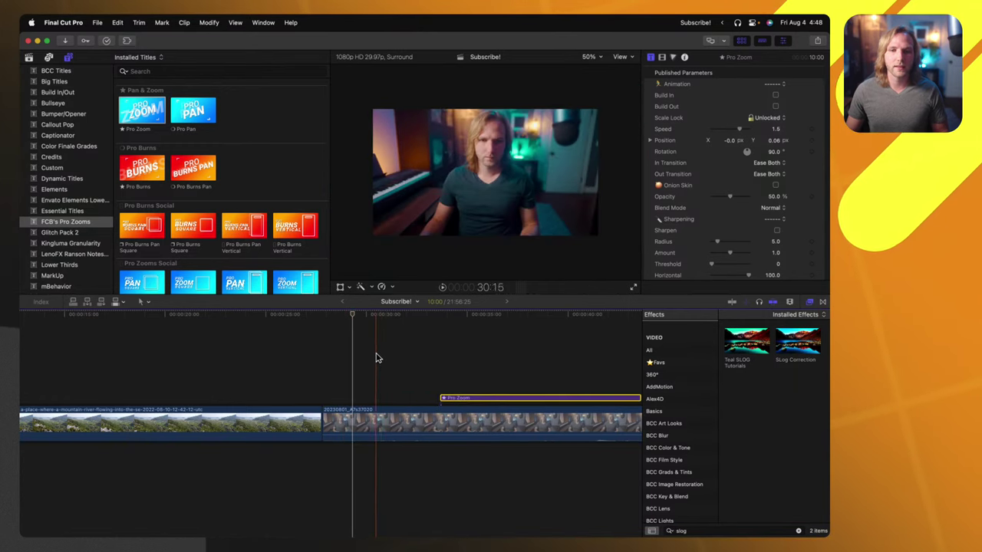
Enable Sharpen on the Pro Zoom title, with the playhead at 34:03 over the talking-head clip
scroll(387, 357, "right", 5)
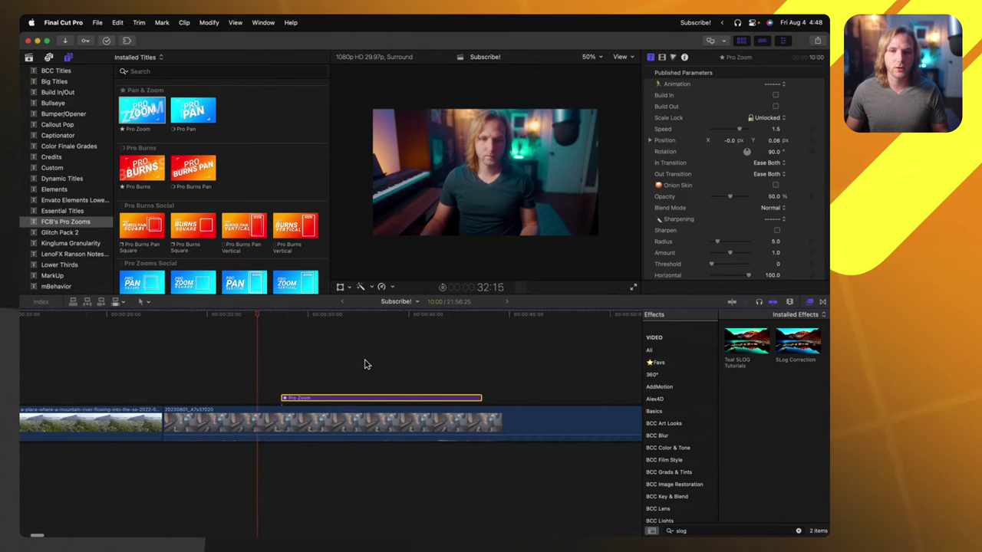
left_click(276, 363)
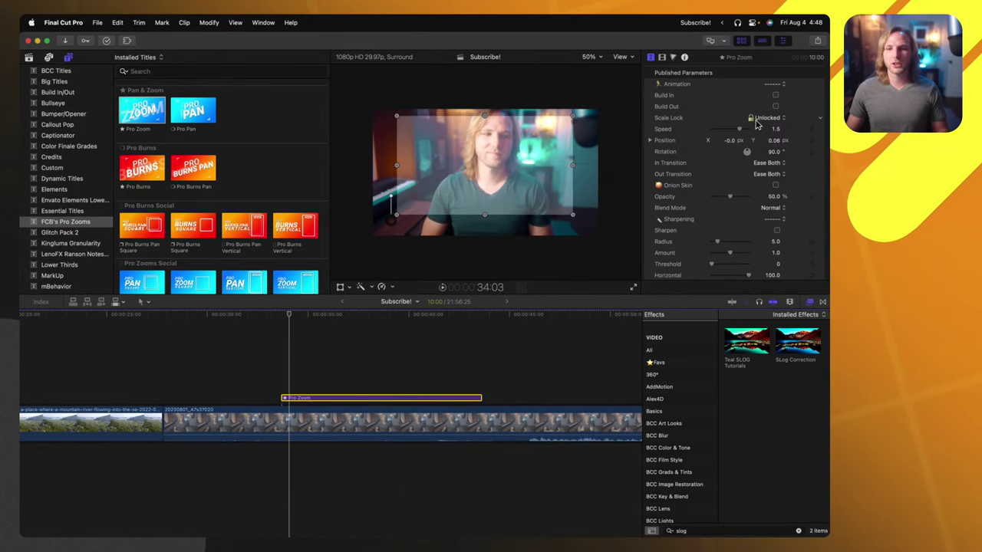
scroll(679, 230, "down", 1)
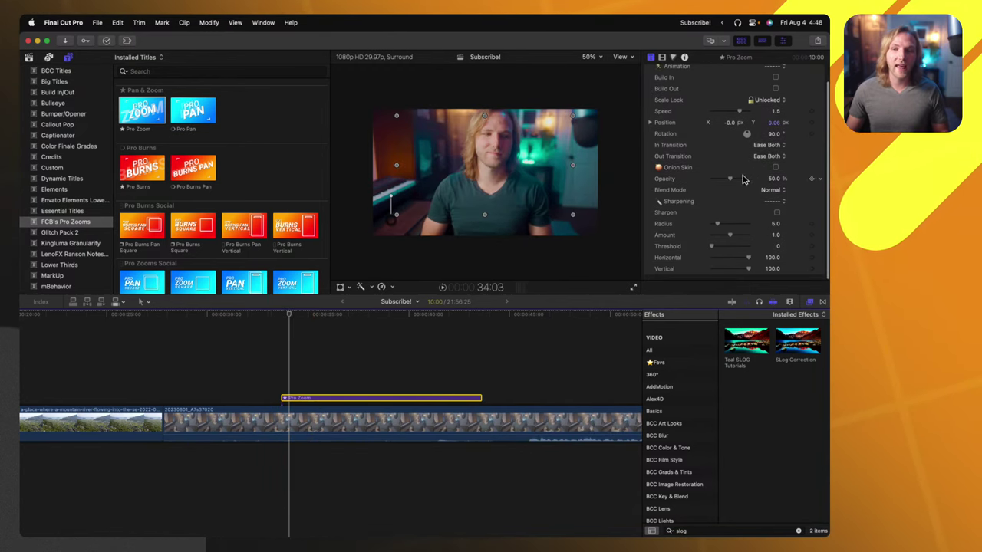
left_click(776, 213)
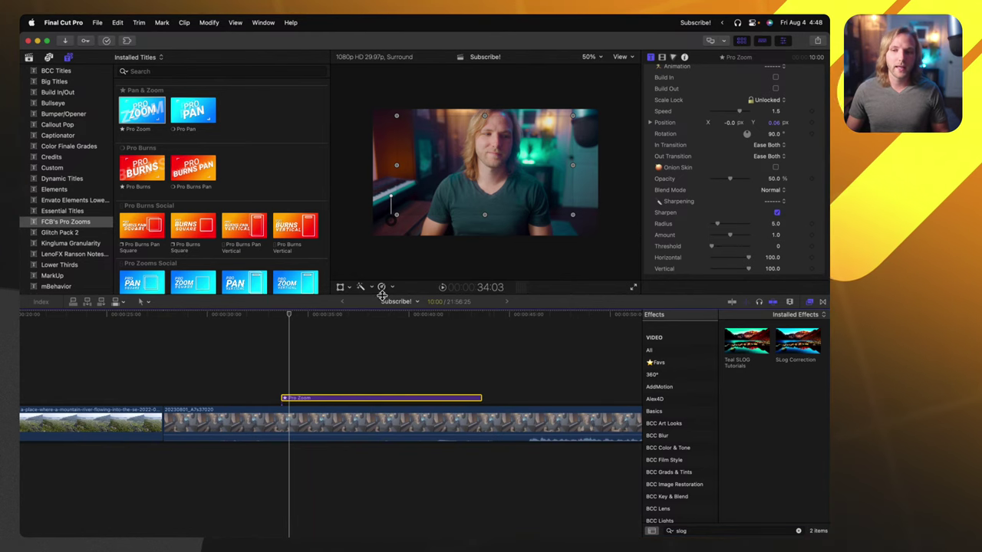
Tighten the Pro Zoom frame around the face at about X 0.13, Y 0.21 px, with sharpening radius 14.0 and amount 1.25
left_click_drag(572, 217, 532, 243)
scroll(506, 214, "up", 2)
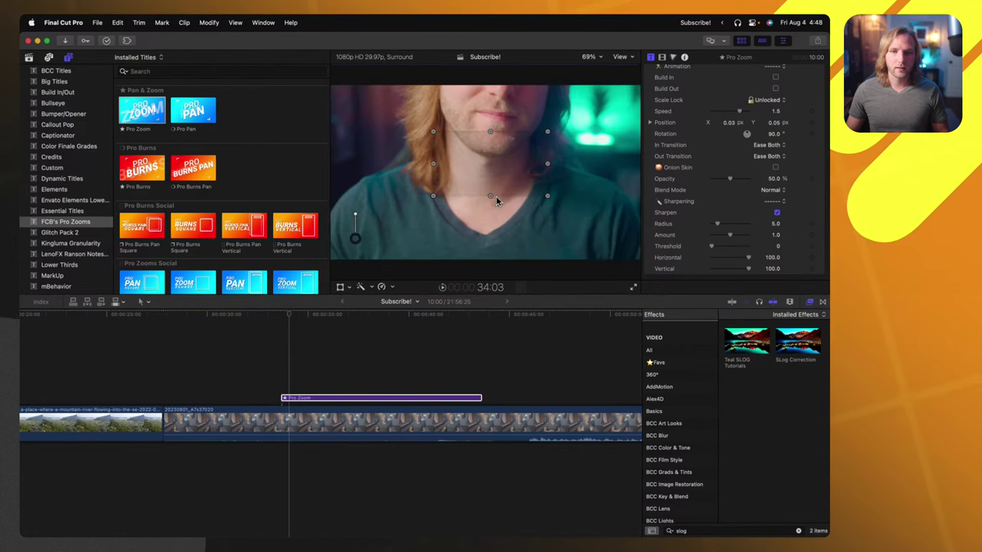
left_click_drag(487, 179, 504, 151)
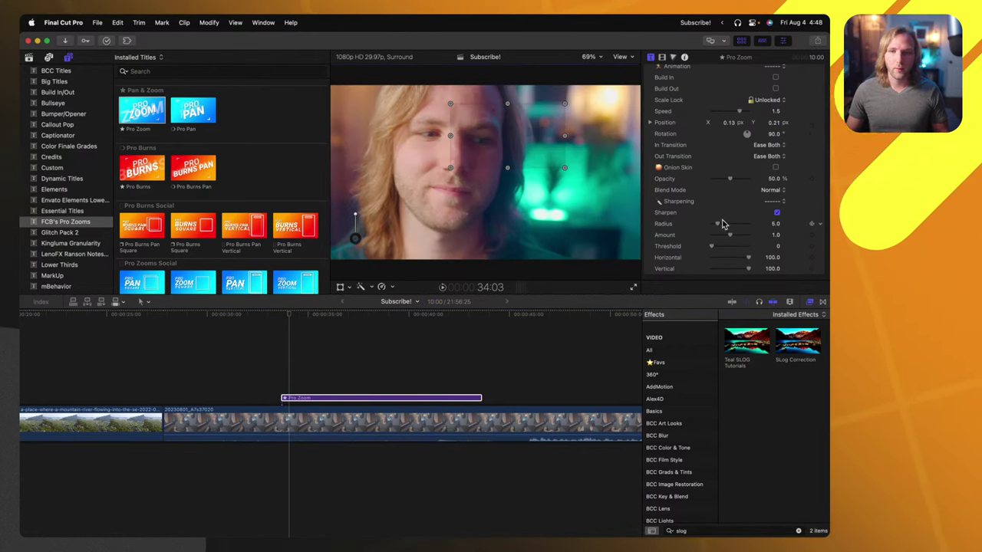
left_click_drag(729, 235, 735, 235)
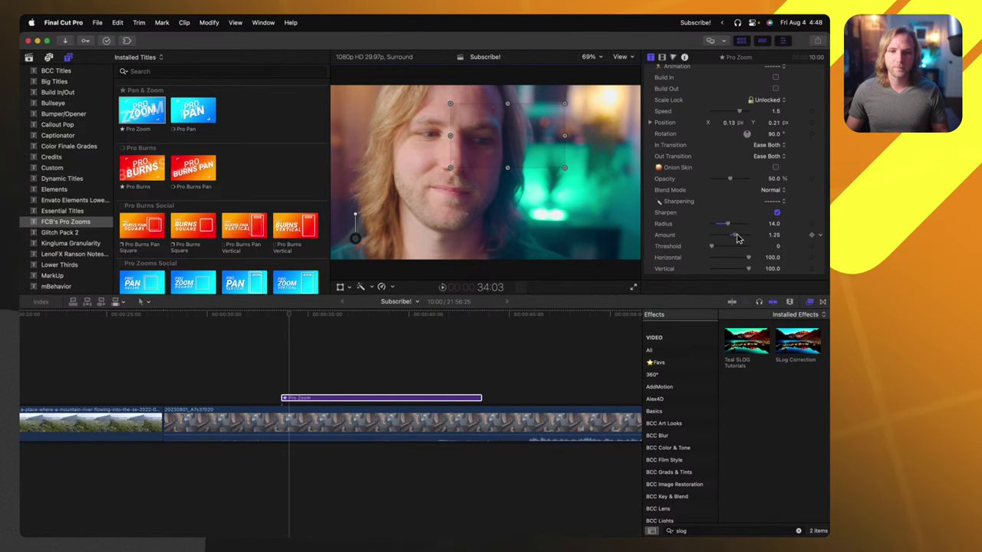
Turn on Build In for the Pro Zoom title and preview the zoom from its start at 33:20
left_click(279, 316)
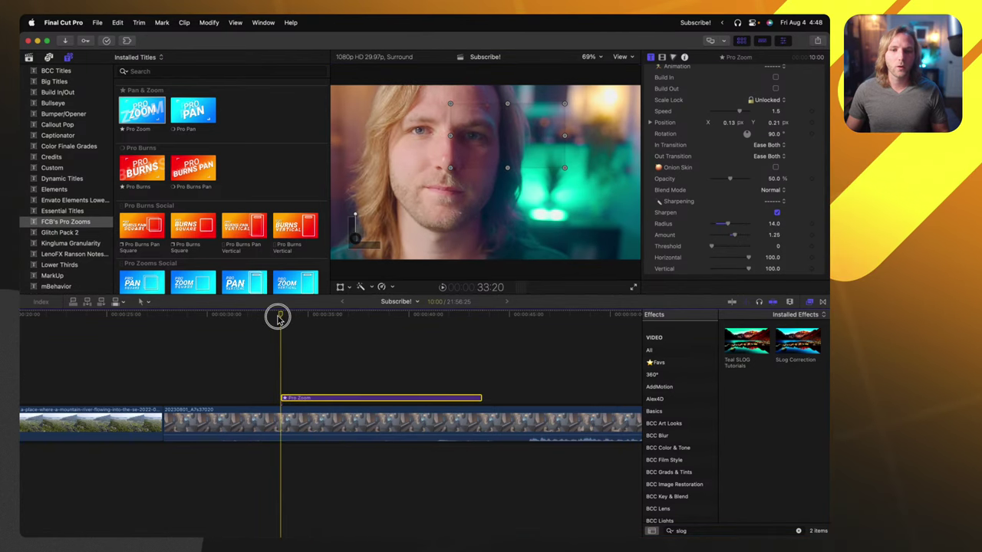
left_click(775, 78)
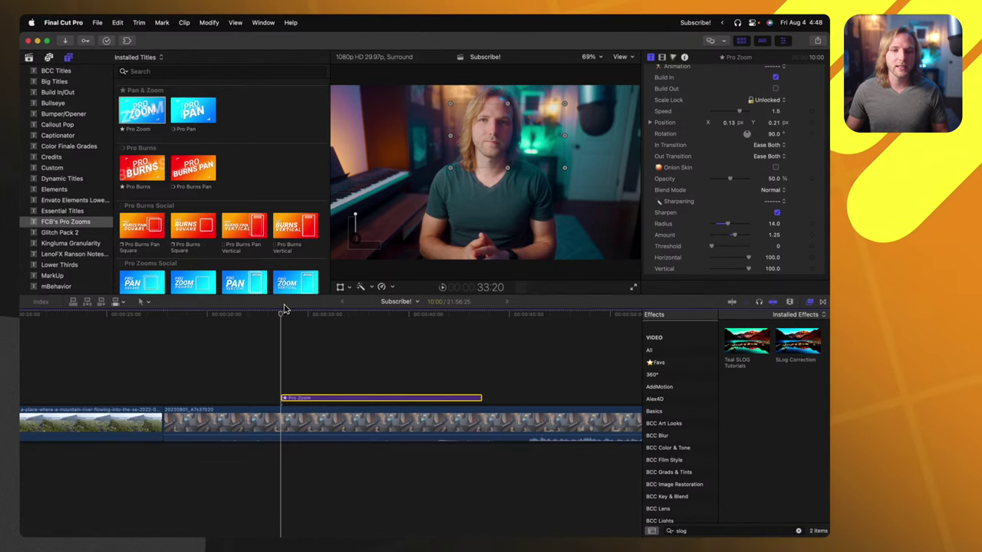
left_click_drag(282, 316, 312, 318)
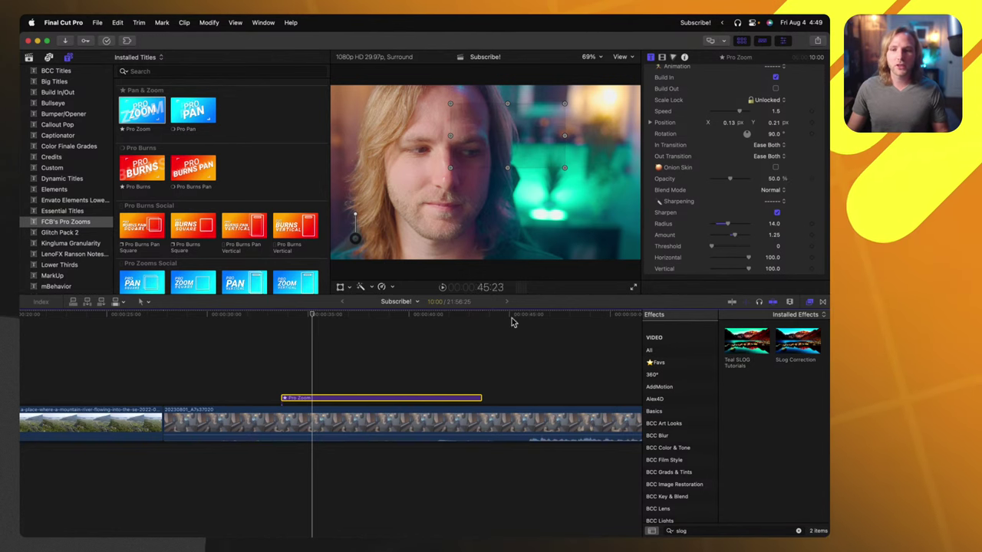
Replace the Pro Zoom title above the talking-head clip with a Pro Burns title starting at 33:20
key("BackSpace")
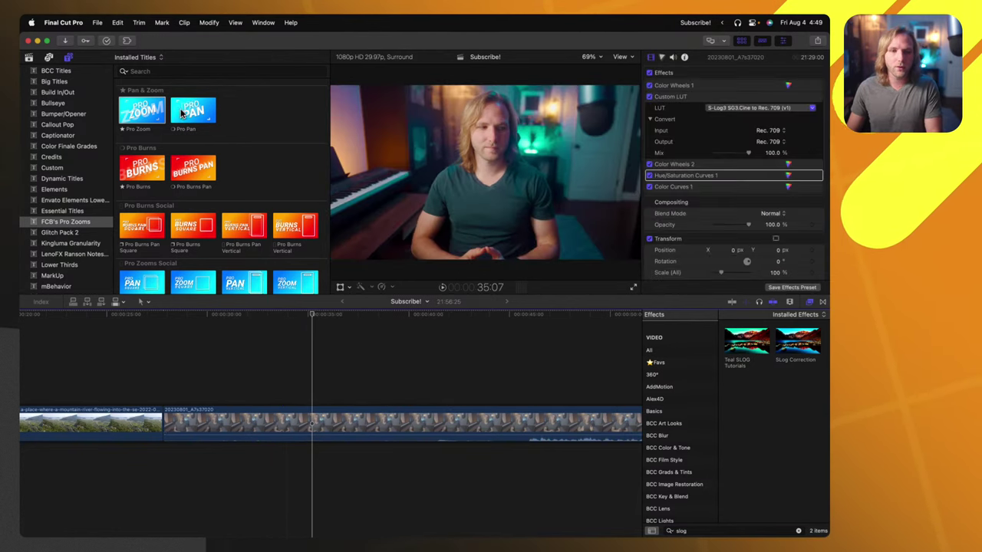
left_click_drag(146, 171, 282, 397)
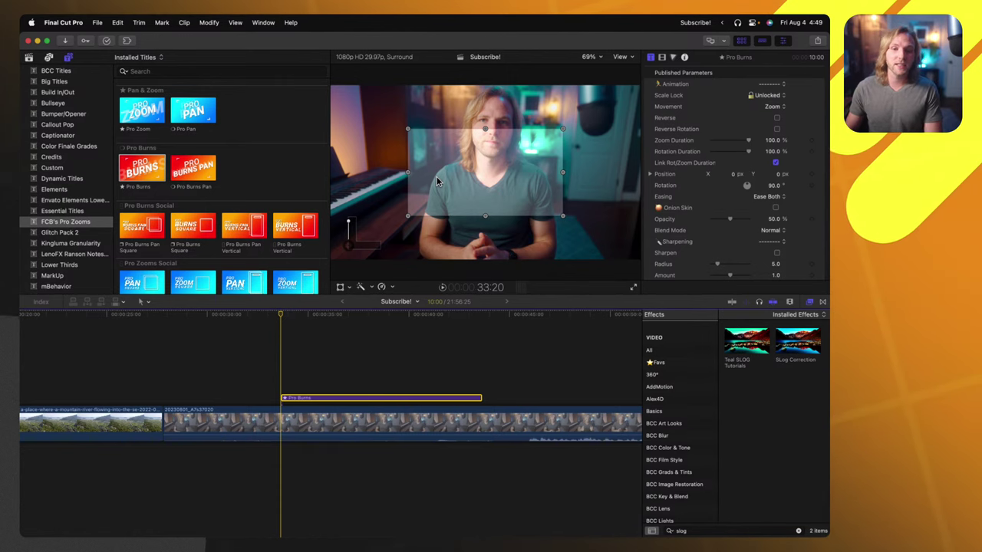
Look at the built-in Ken Burns crop and Transform controls for the Pro Burns title, and close them
left_click(340, 287)
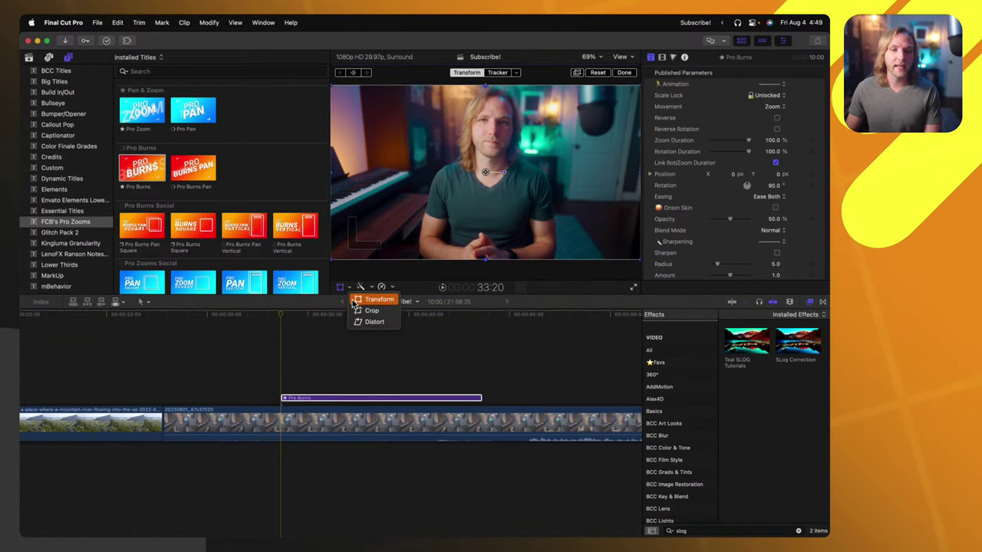
left_click(503, 269)
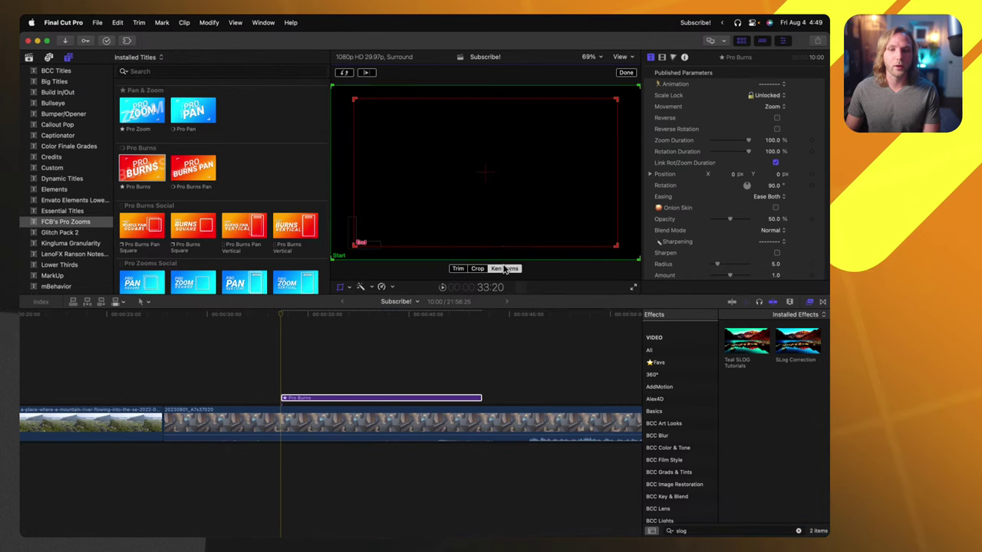
left_click(628, 73)
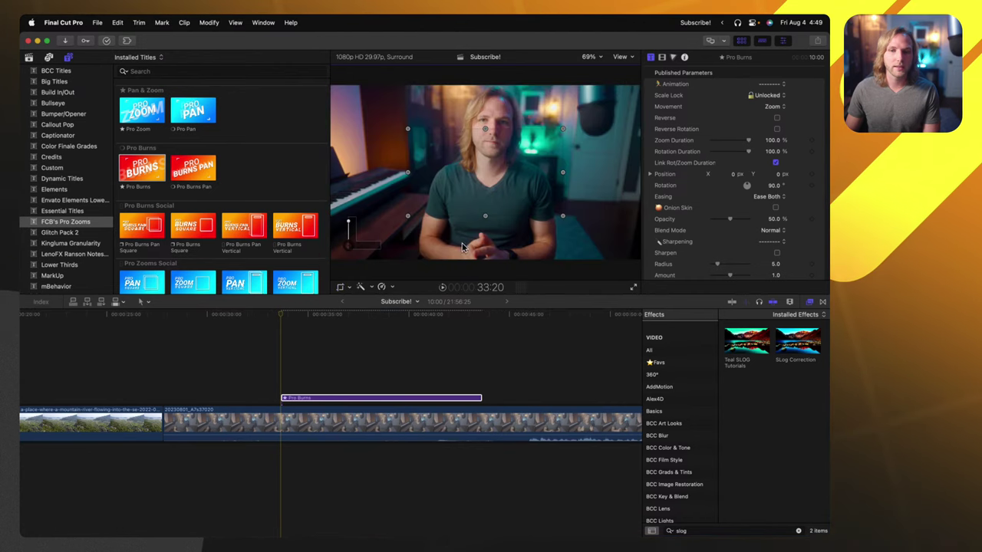
left_click(368, 300)
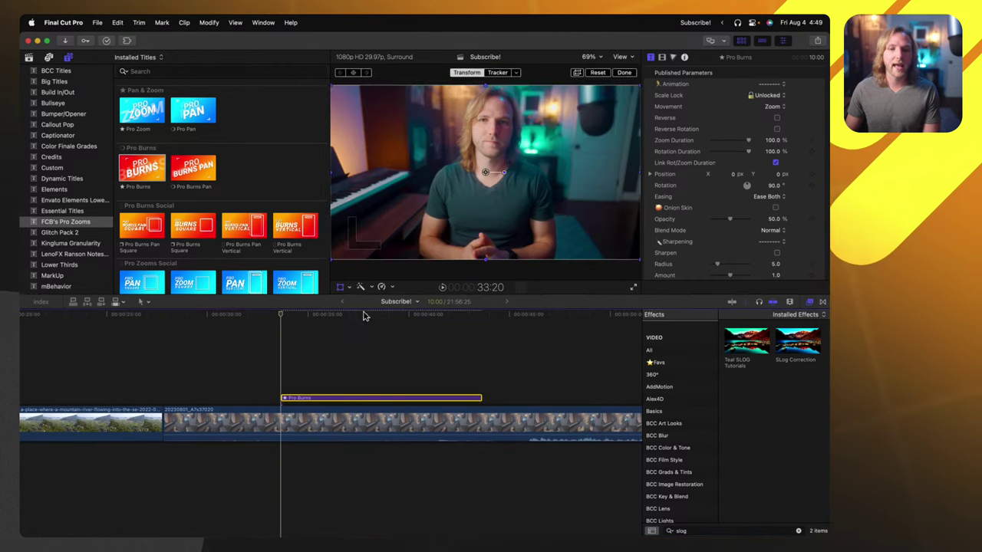
left_click(623, 73)
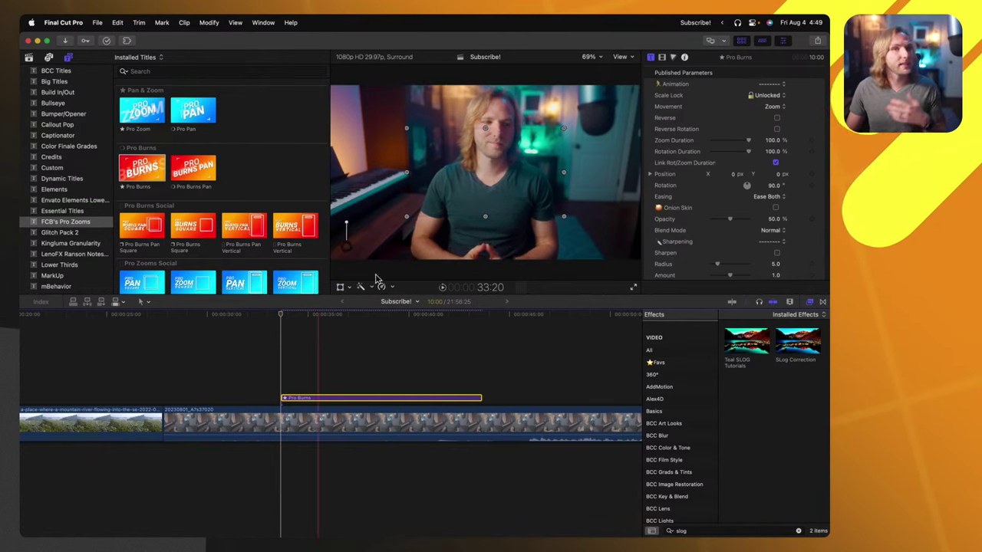
Raise the Pro Burns frame toward the face at about Y 0.12 px and play back the slow zoom
left_click(285, 398)
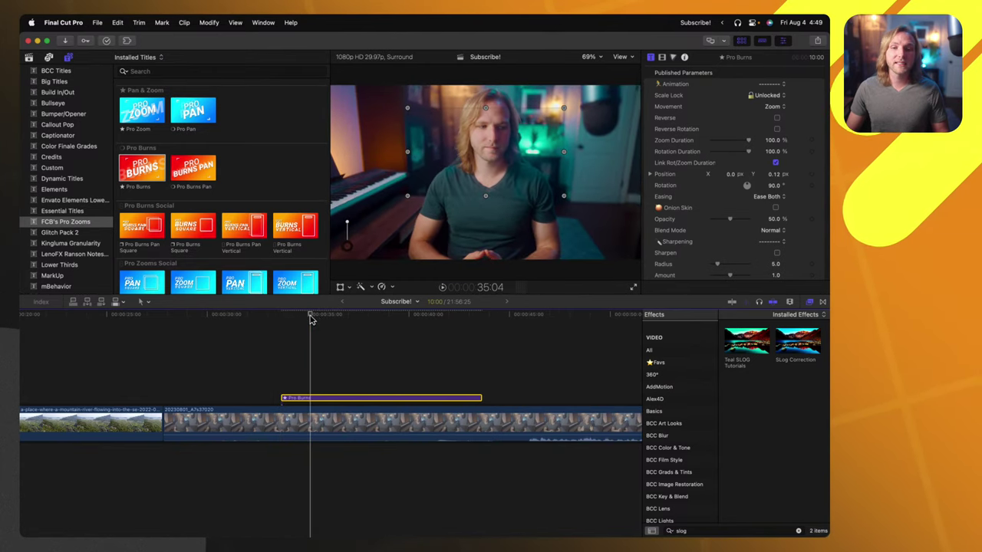
key("space")
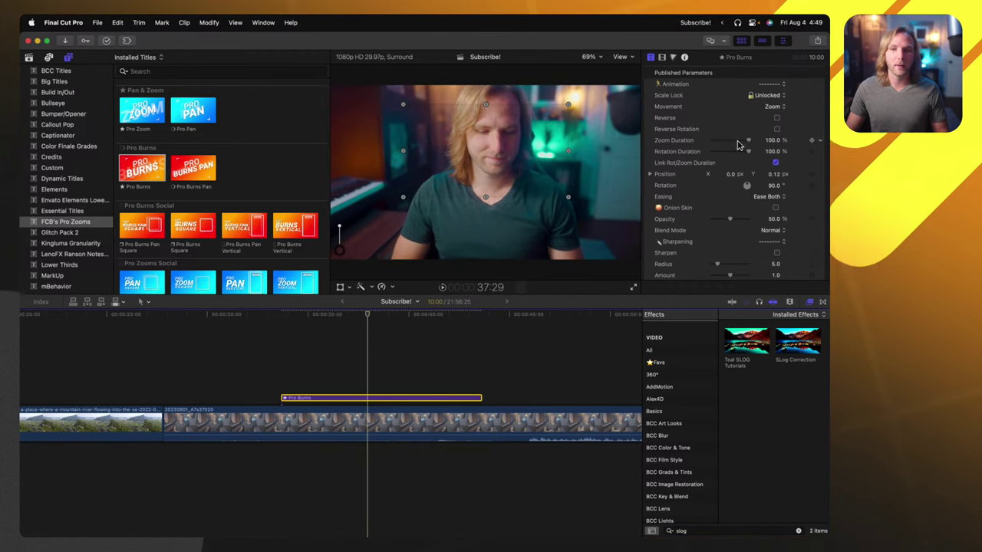
Set the Pro Burns Zoom Duration to about 46.26% and play the shortened zoom from near its start
left_click_drag(738, 145, 729, 143)
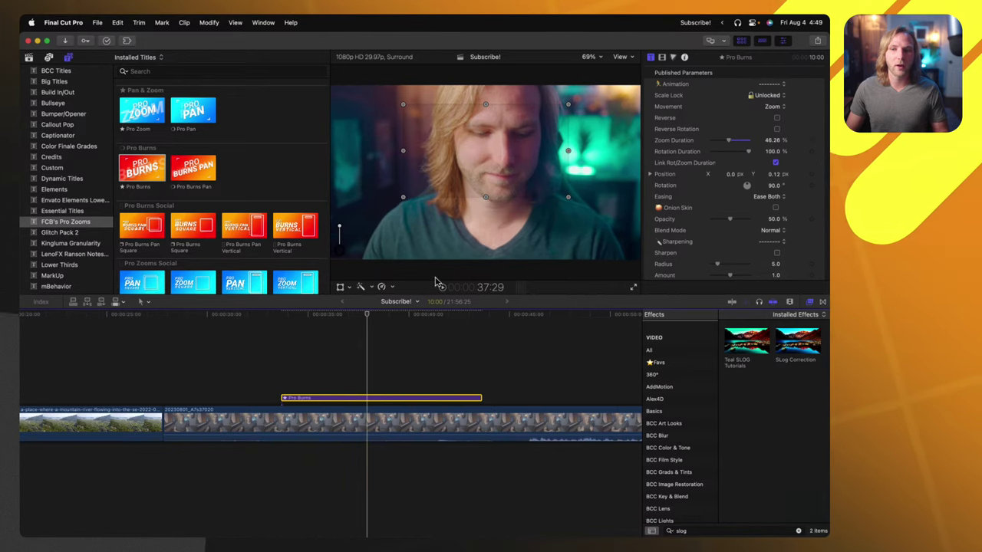
left_click(296, 333)
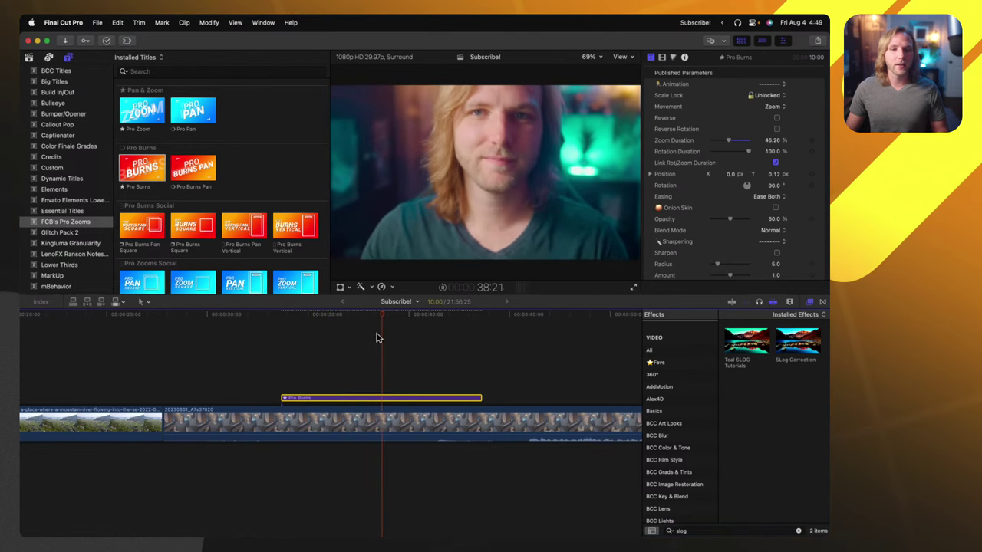
key("space")
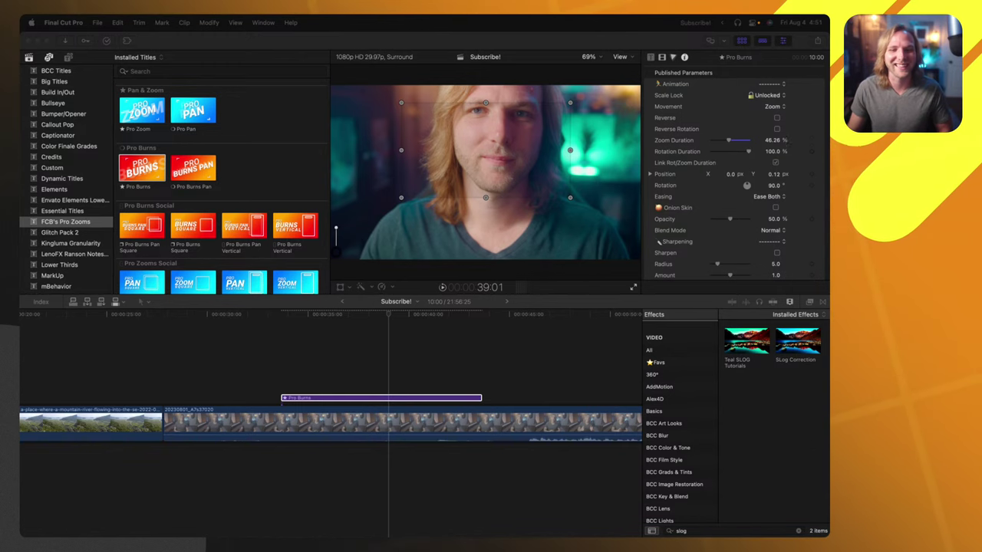
Delete the Pro Burns title from above the talking-head clip
left_click(320, 316)
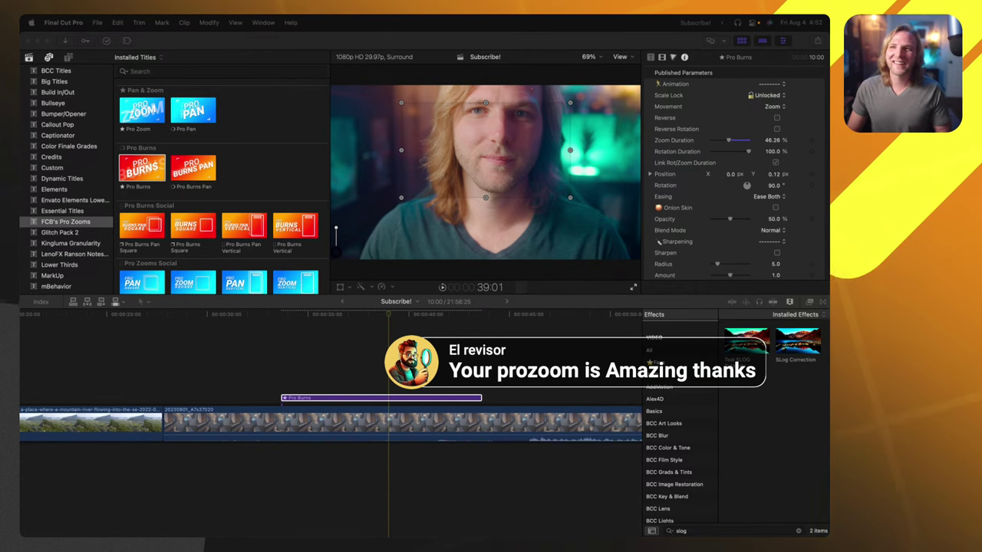
left_click(283, 383)
left_click(304, 397)
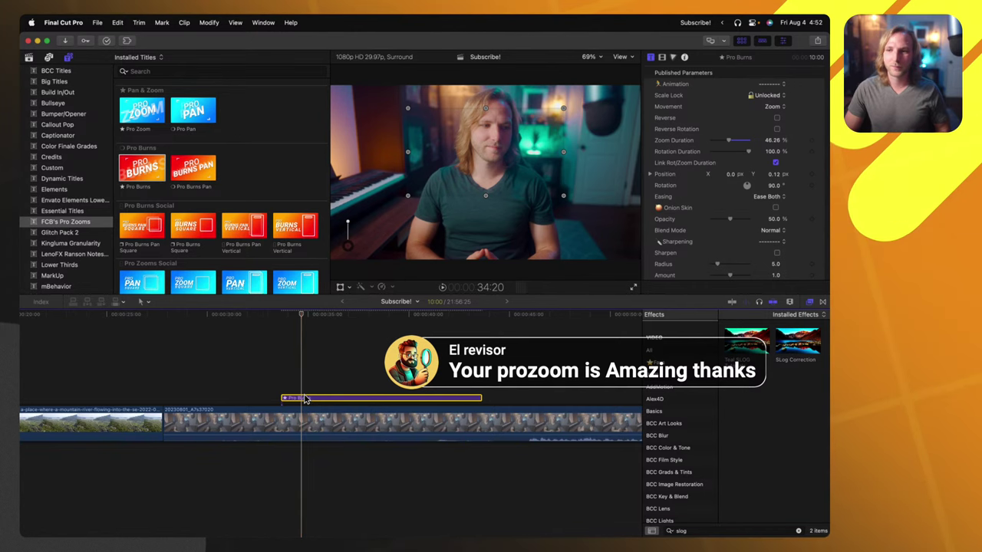
key("Delete")
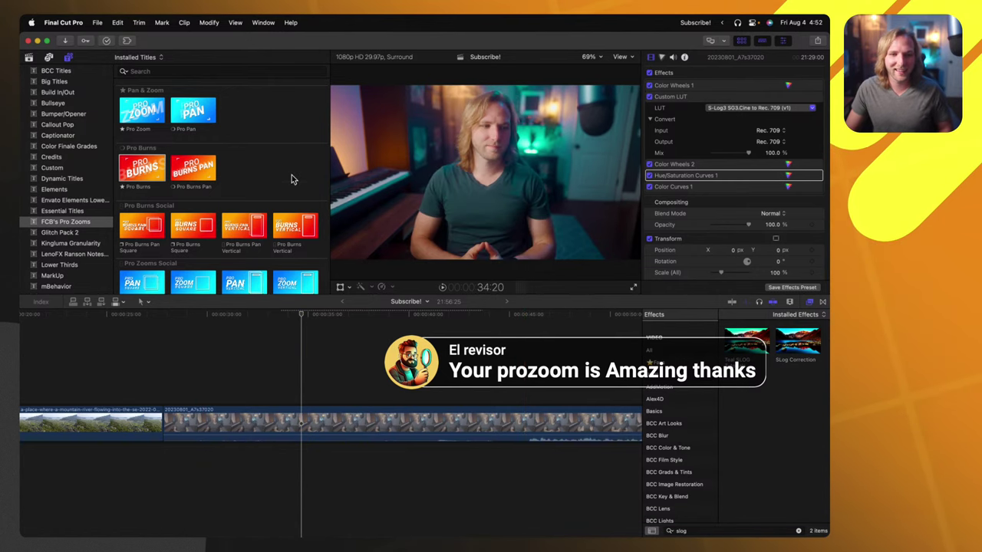
scroll(291, 180, "down", 1)
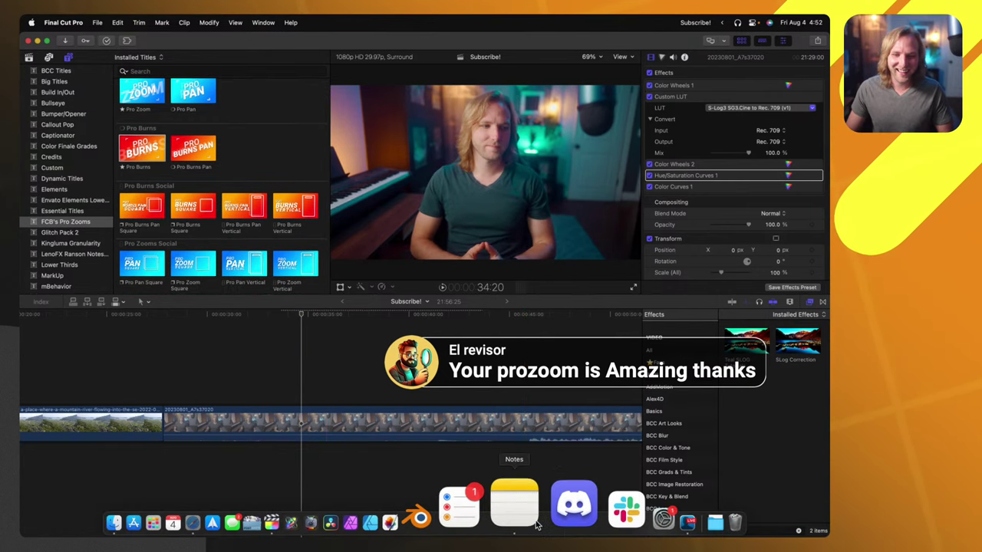
left_click(511, 504)
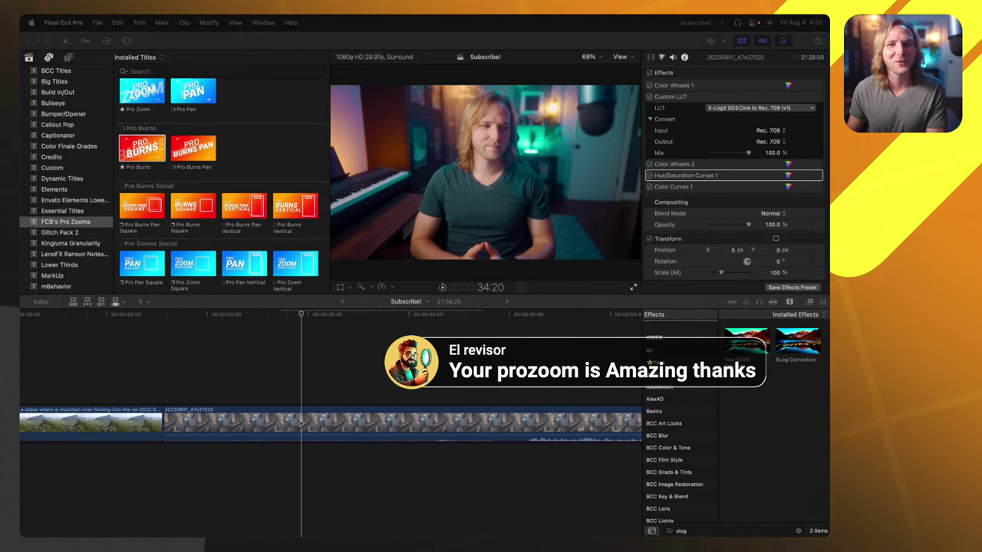
left_click(381, 376)
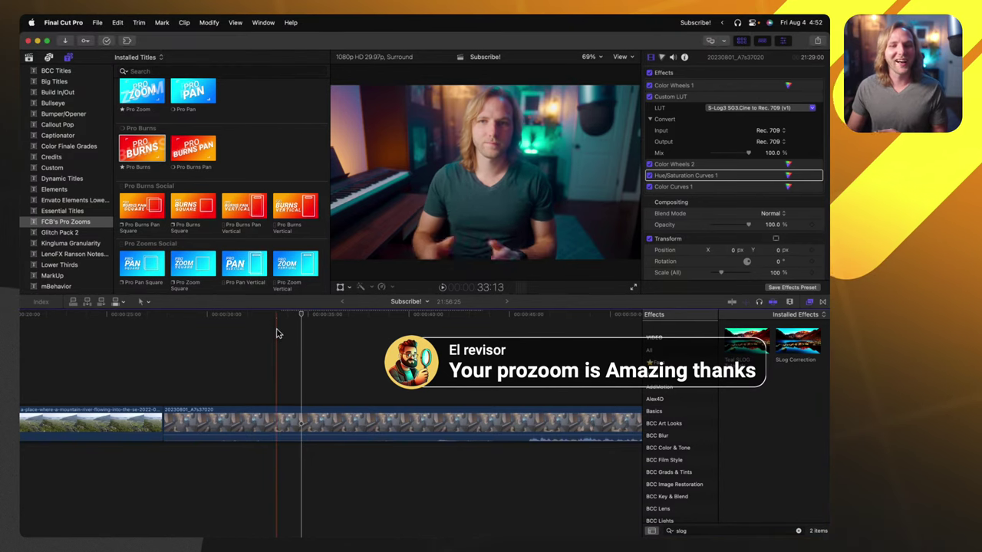
Delete the talking-head clip that follows the mountain river footage and fit the remaining project to the timeline
left_click(277, 320)
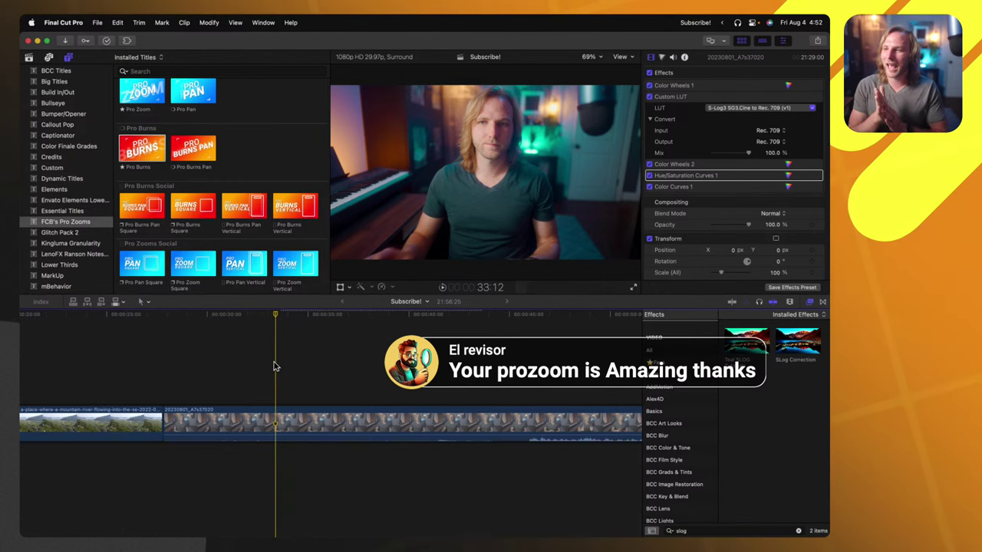
scroll(275, 367, "left", 5)
left_click(368, 419)
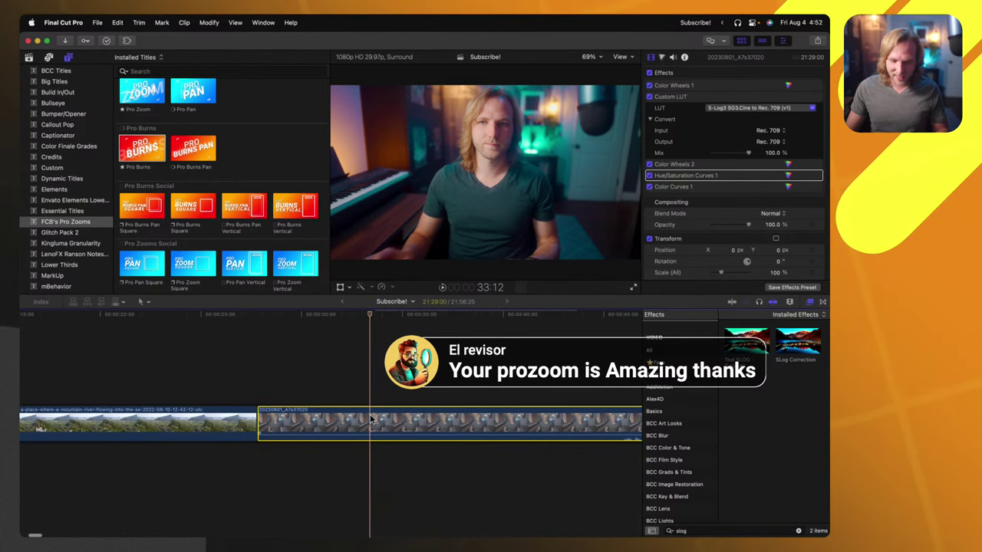
key("Delete")
key("shift+z")
Search the effects for "mtracker" and apply mTracker 3D to the mountain river clip
left_click(230, 320)
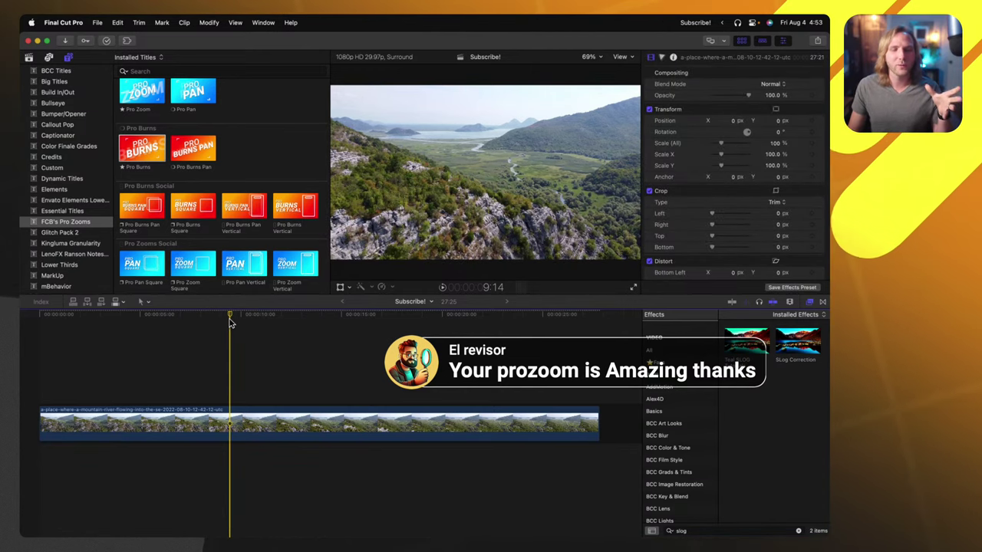
left_click(233, 449)
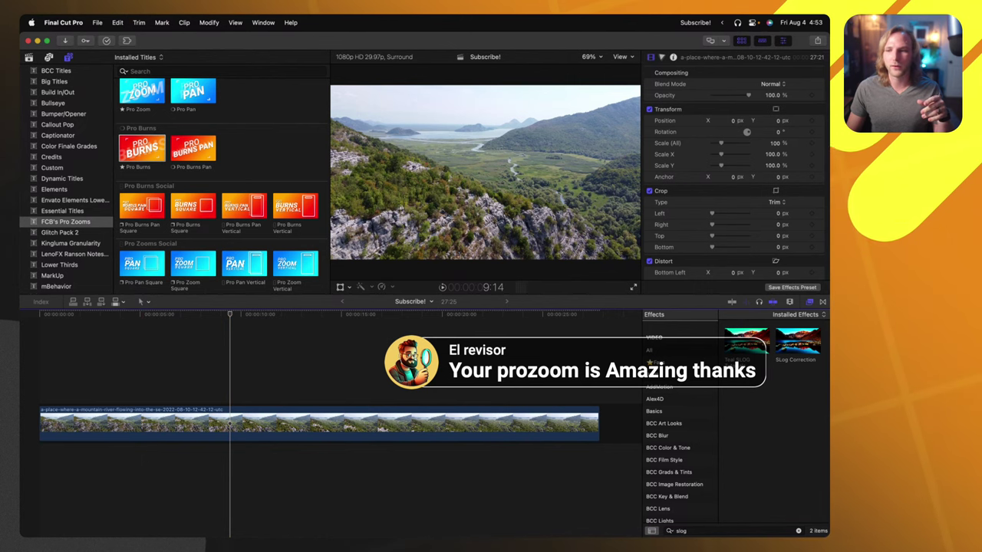
left_click_drag(230, 321, 216, 322)
left_click(217, 414)
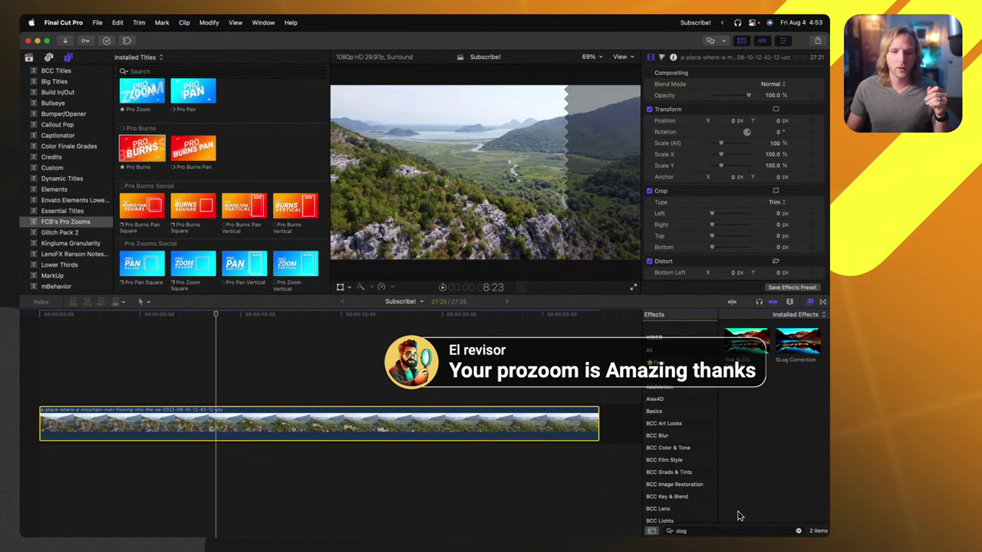
left_click(724, 529)
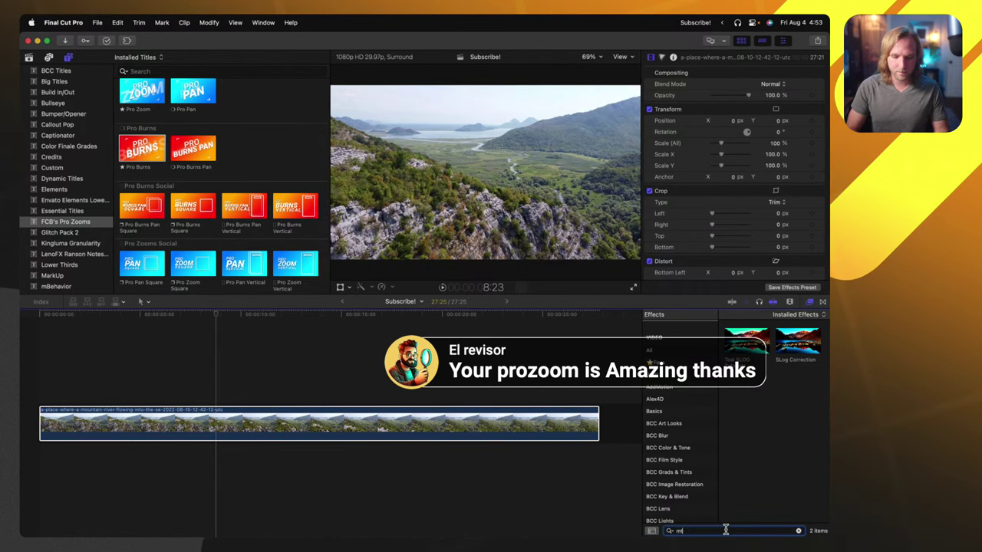
type("mtracker")
left_click_drag(754, 361, 282, 421)
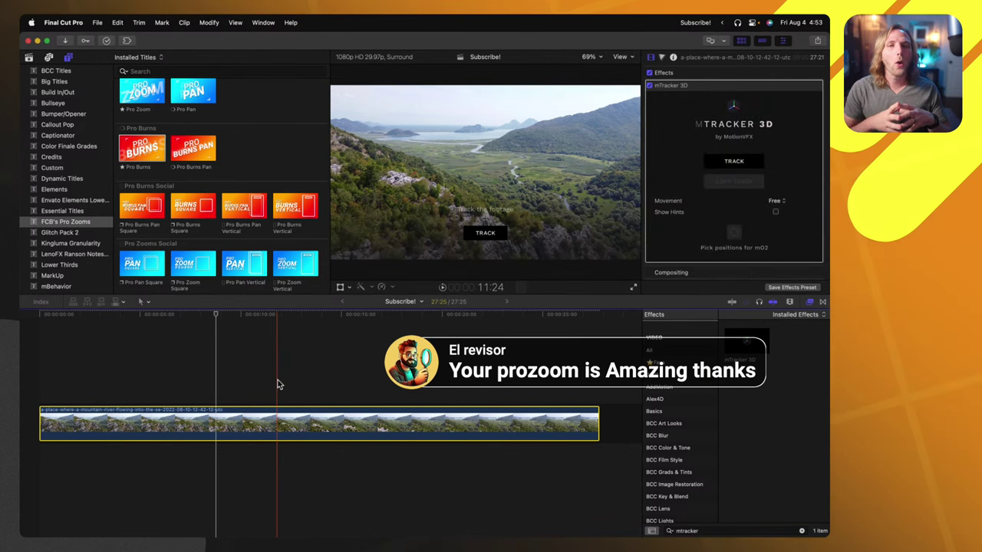
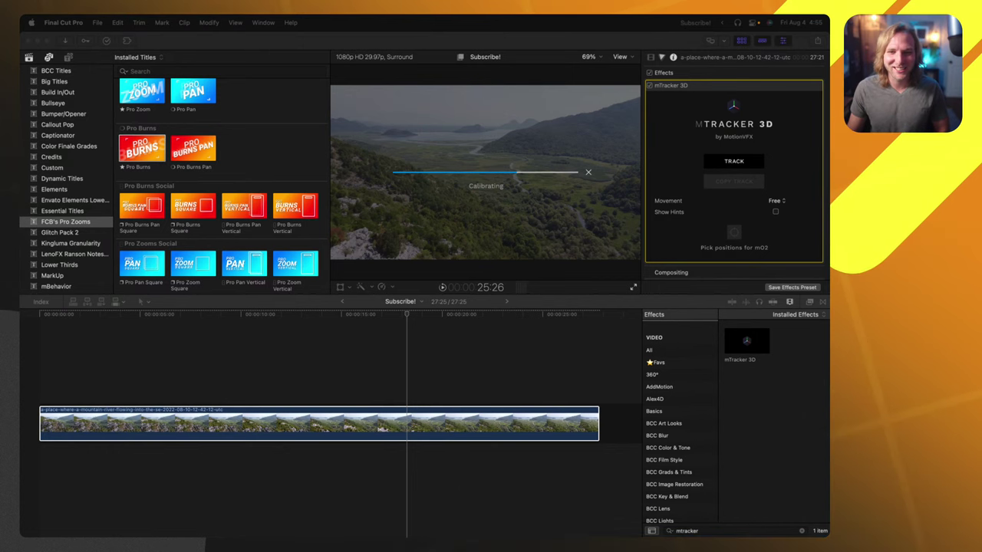
Park the playhead at about 15:13 and show the mTracker 3D collection of installed titles
left_click(350, 316)
left_click(349, 316)
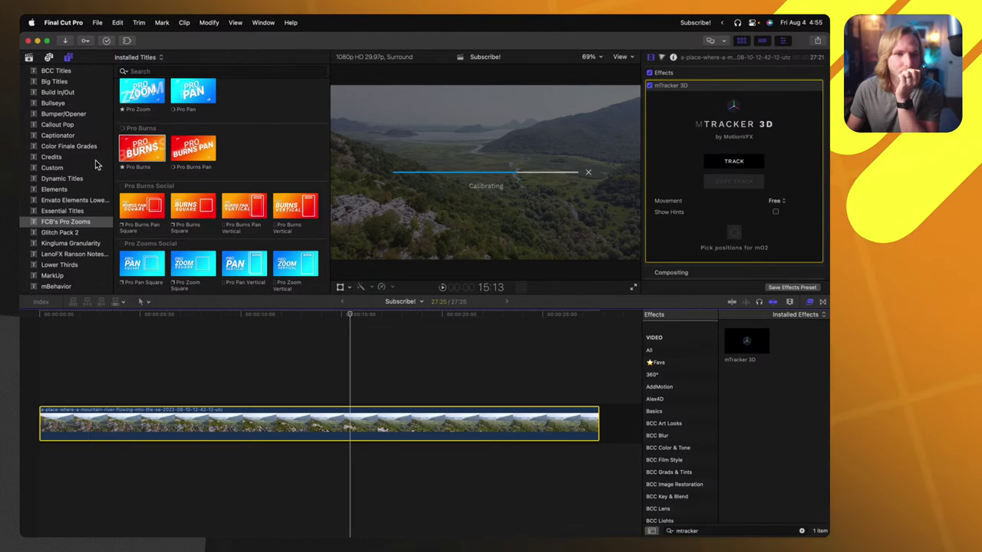
scroll(84, 180, "down", 10)
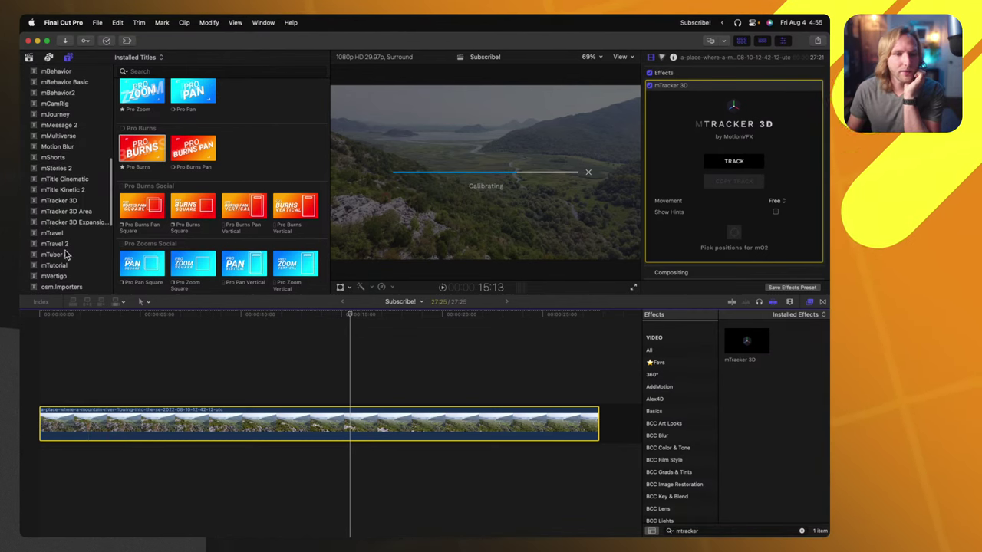
scroll(66, 254, "down", 1)
scroll(76, 221, "down", 1)
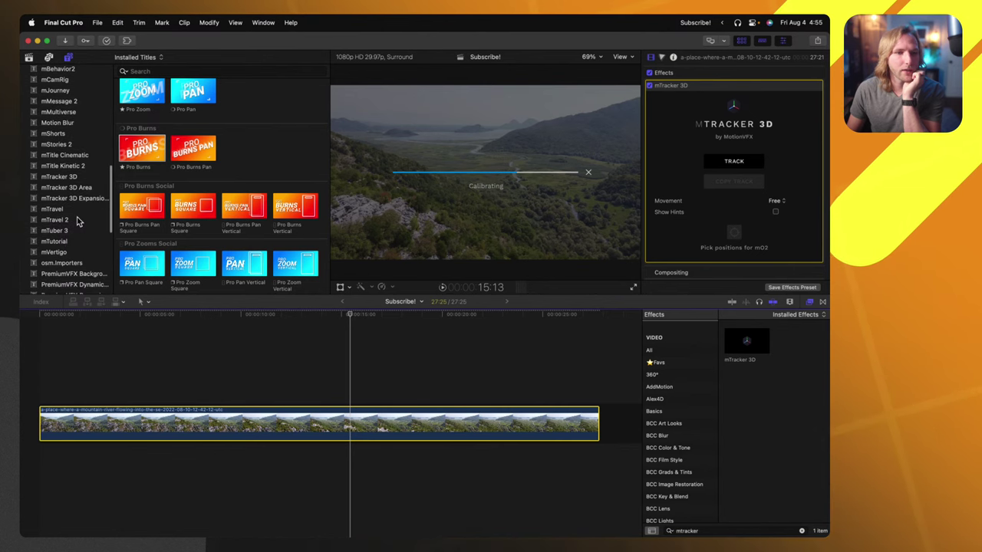
left_click(69, 178)
Look through the mTracker 3D titles, from captions, drop zones, particles and pointers to the USDZ models
scroll(226, 181, "down", 1)
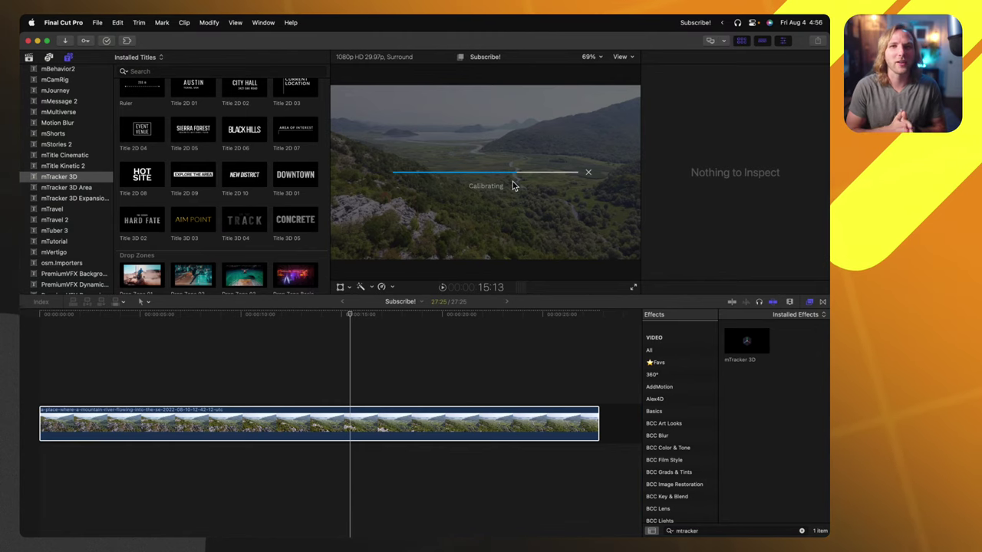
scroll(193, 186, "up", 1)
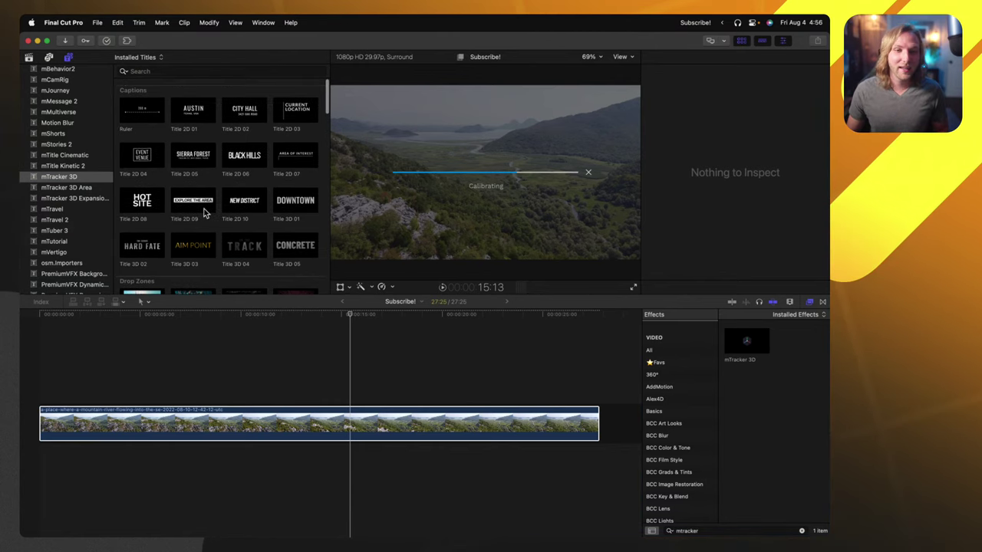
scroll(205, 212, "down", 3)
scroll(270, 138, "up", 3)
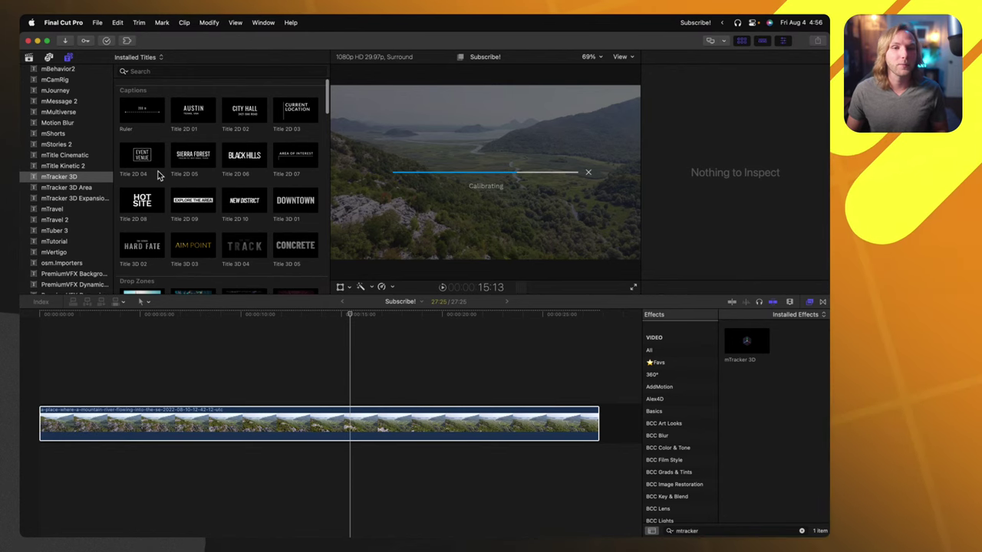
scroll(184, 168, "down", 2)
scroll(175, 178, "down", 3)
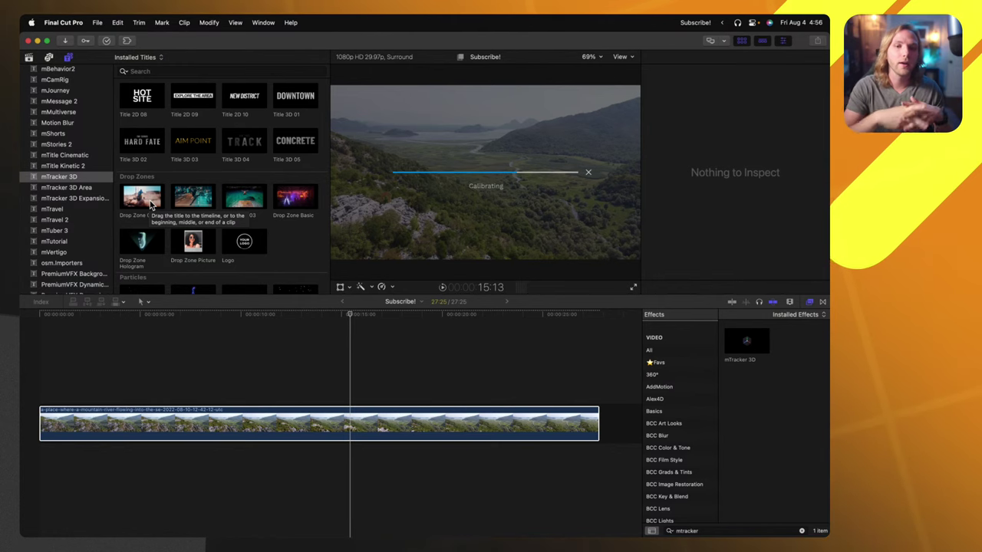
scroll(153, 201, "down", 5)
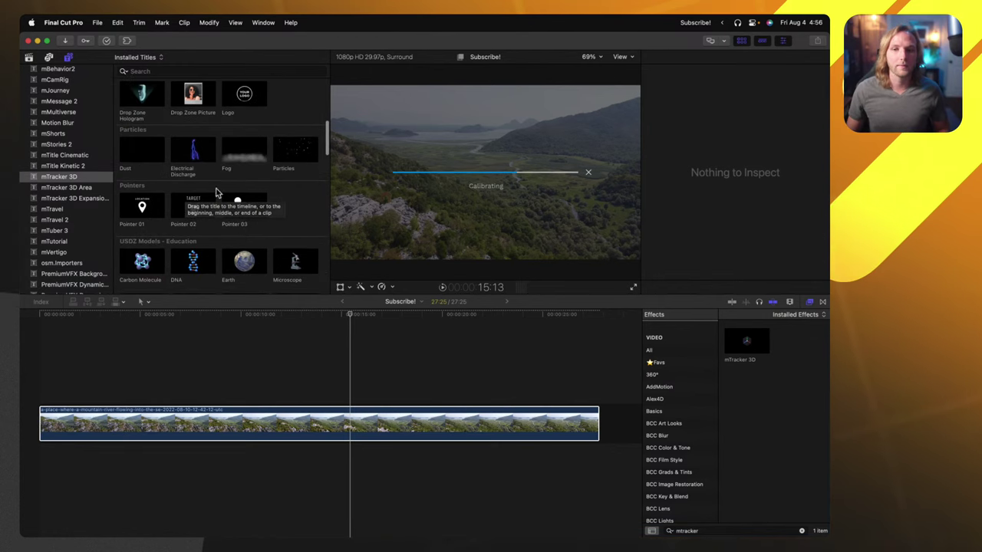
scroll(200, 197, "down", 2)
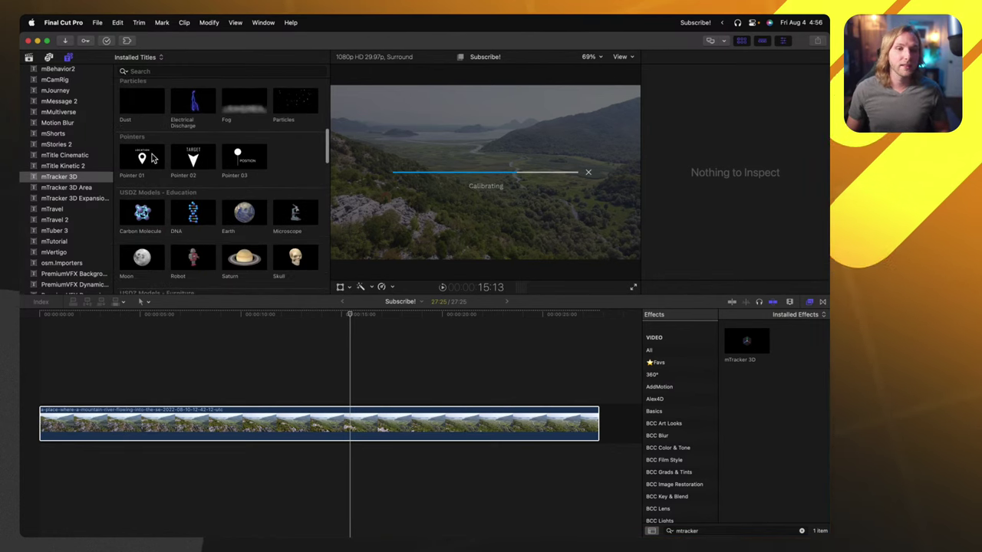
scroll(188, 172, "down", 1)
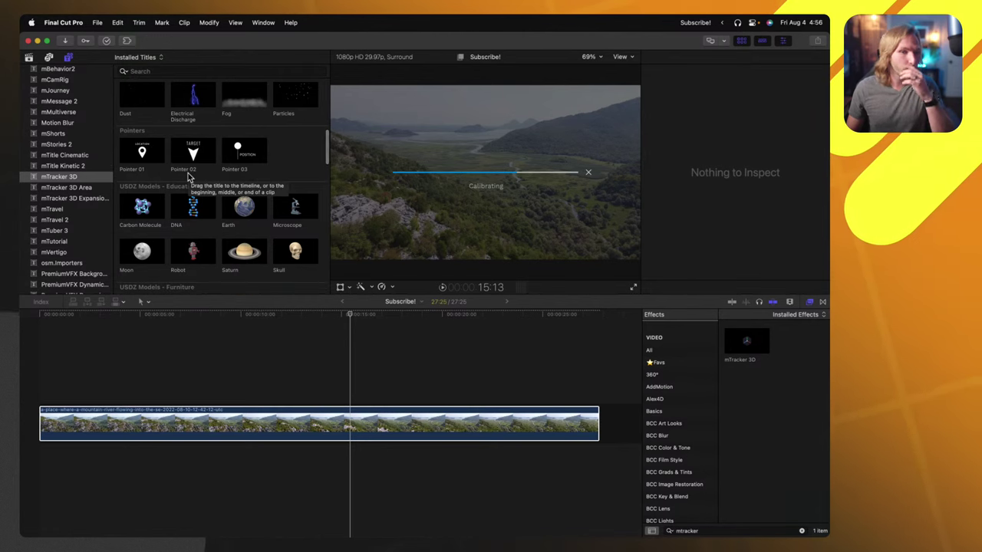
scroll(188, 177, "down", 10)
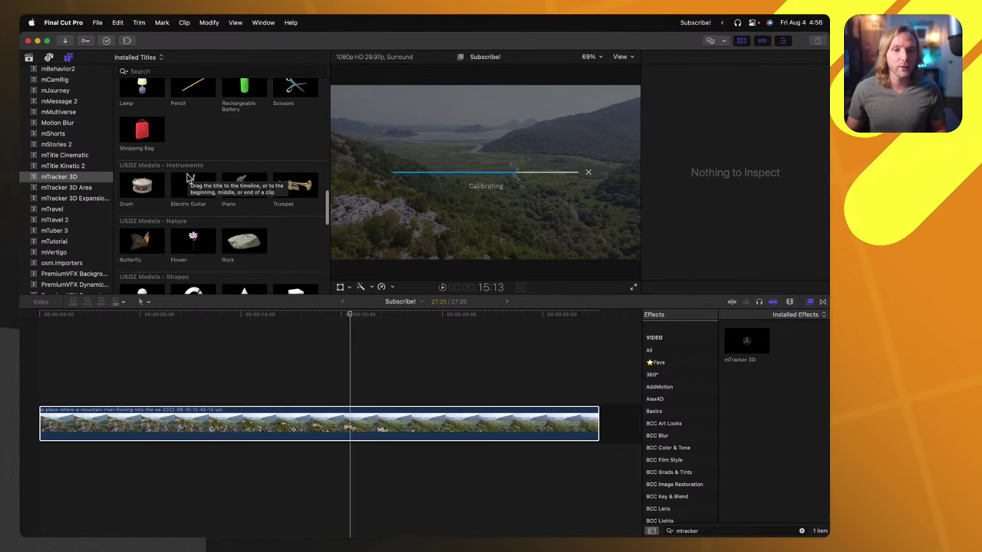
scroll(187, 176, "down", 15)
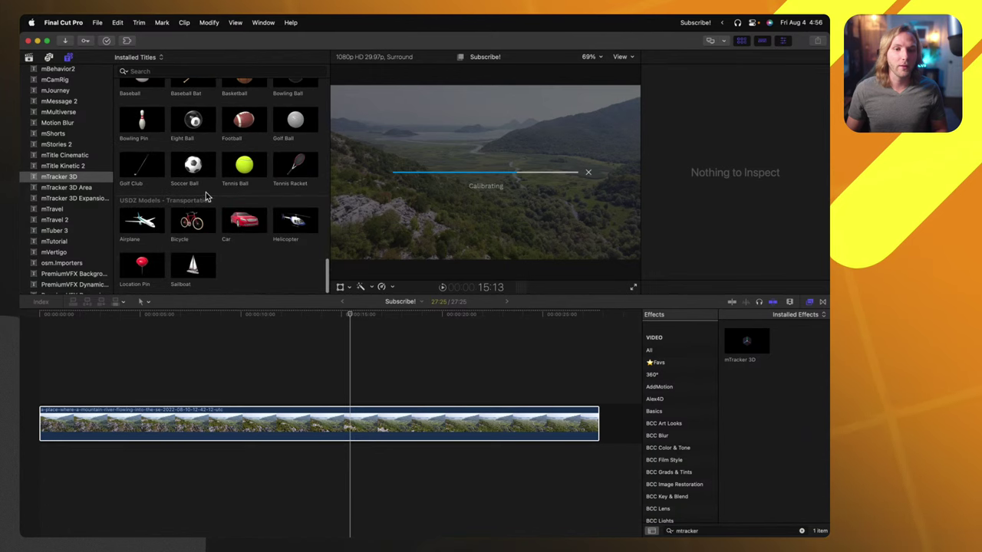
scroll(206, 193, "up", 20)
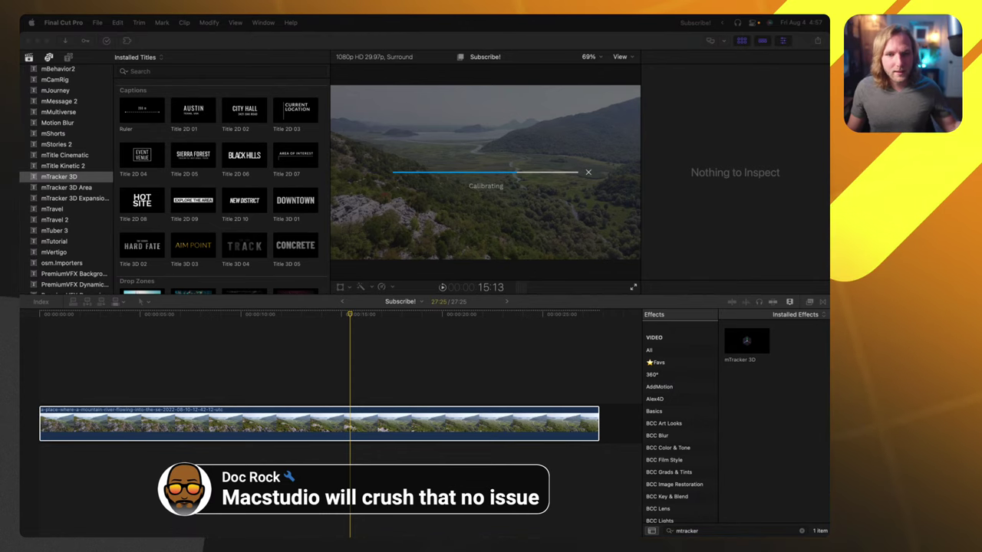
scroll(222, 177, "down", 5)
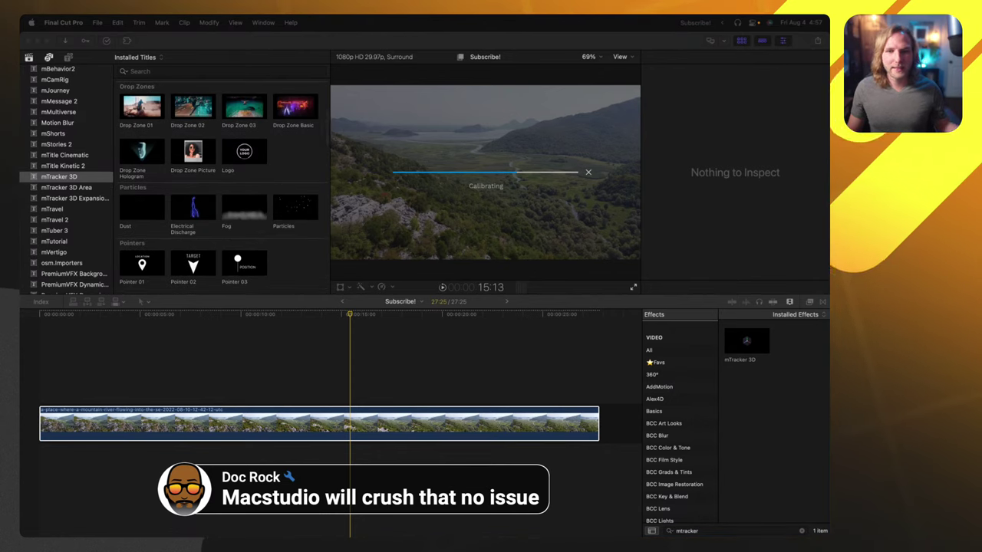
scroll(222, 176, "down", 8)
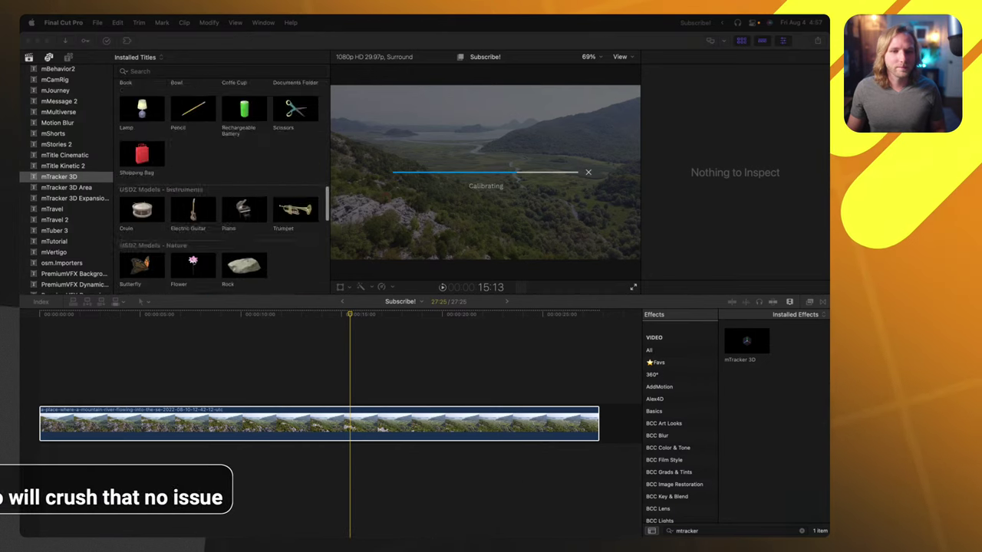
scroll(222, 177, "up", 15)
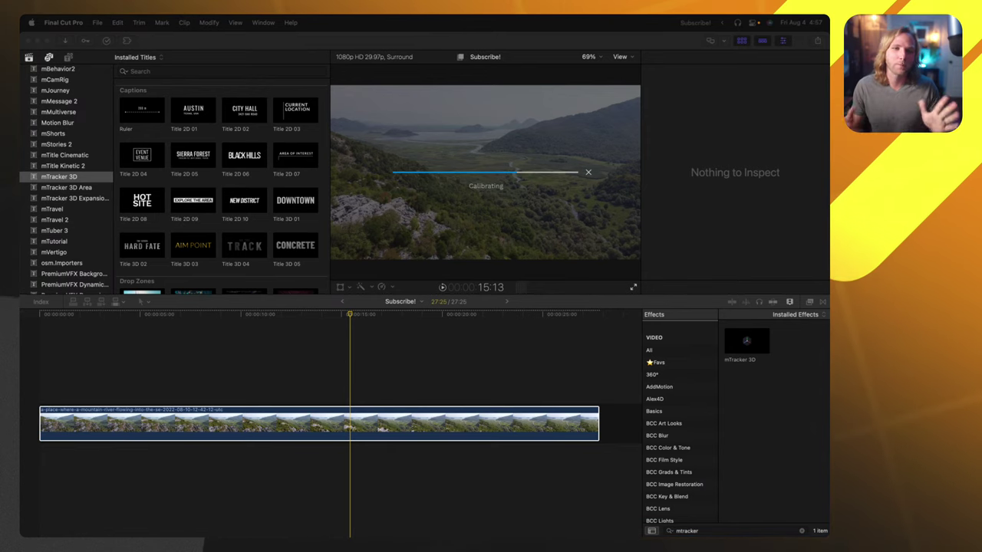
scroll(222, 176, "down", 1)
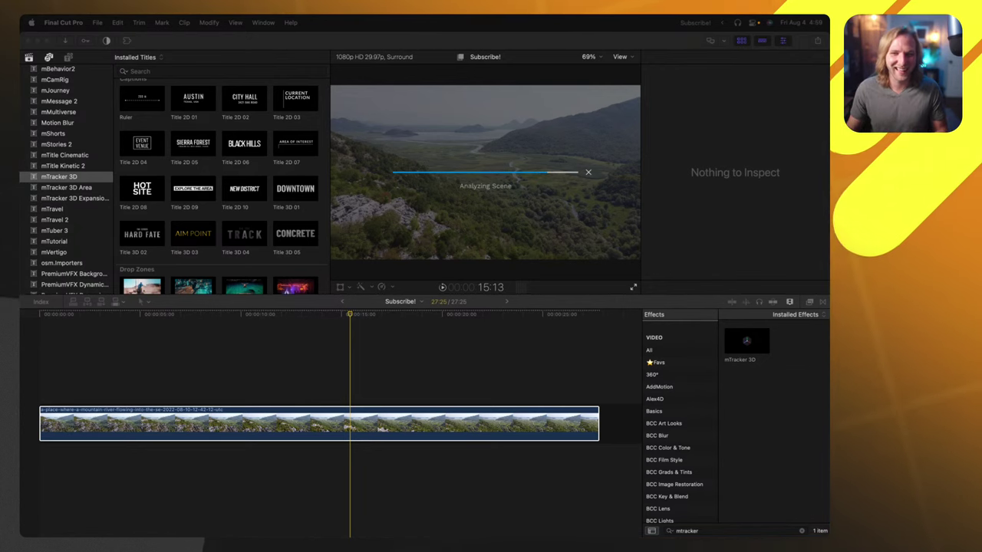
Move to 9:20 in the tracked river clip and pick an mO2 position over the valley beside the river
left_click(276, 423)
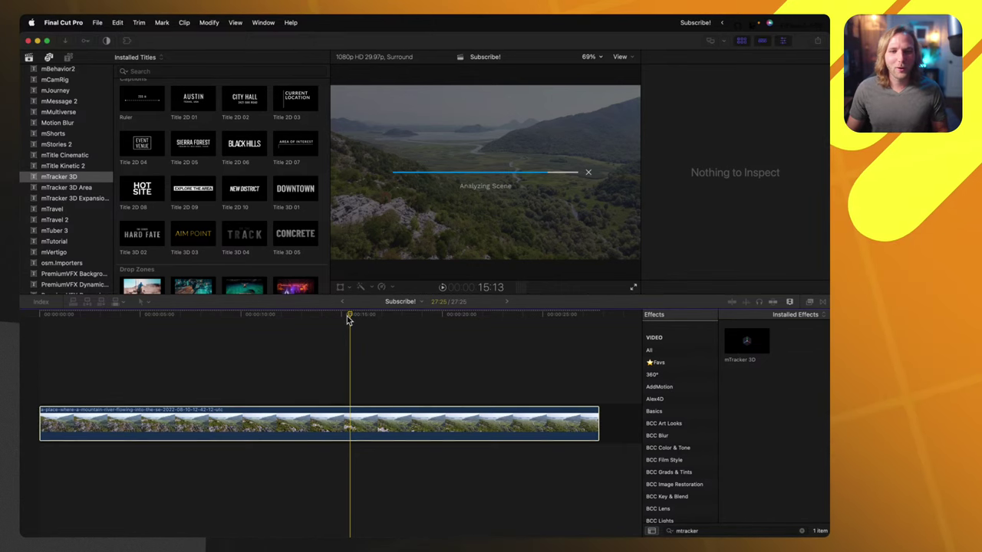
scroll(280, 258, "down", 5)
scroll(278, 257, "up", 8)
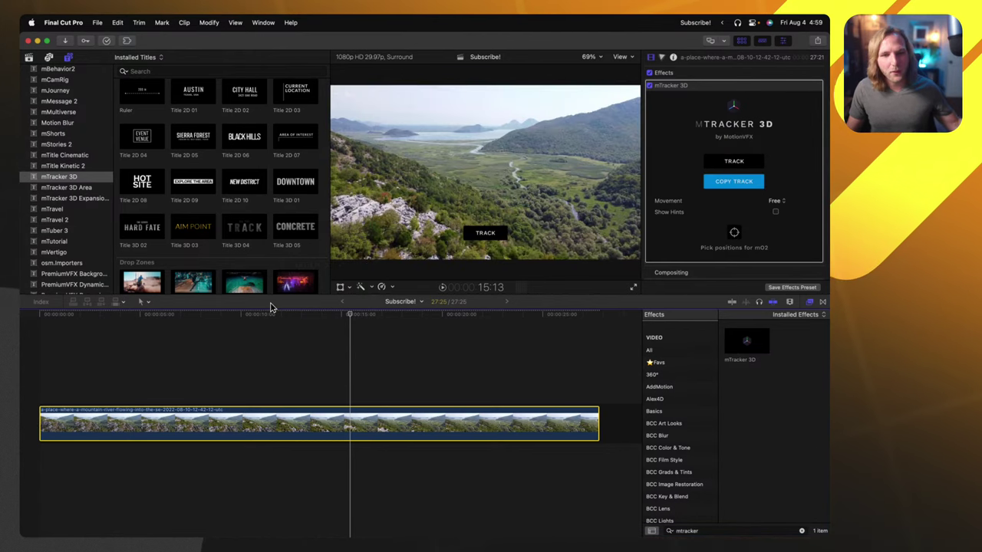
left_click_drag(276, 315, 234, 314)
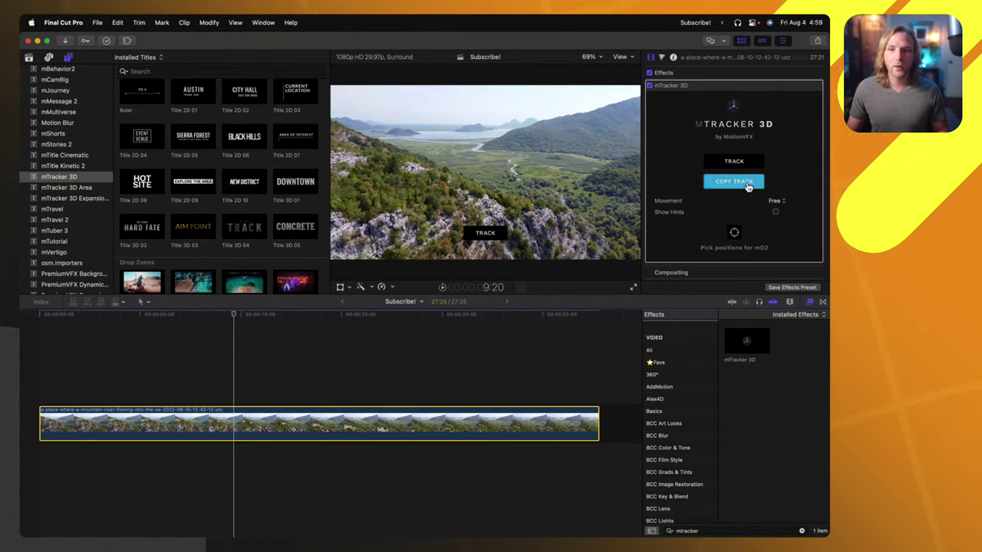
left_click(733, 237)
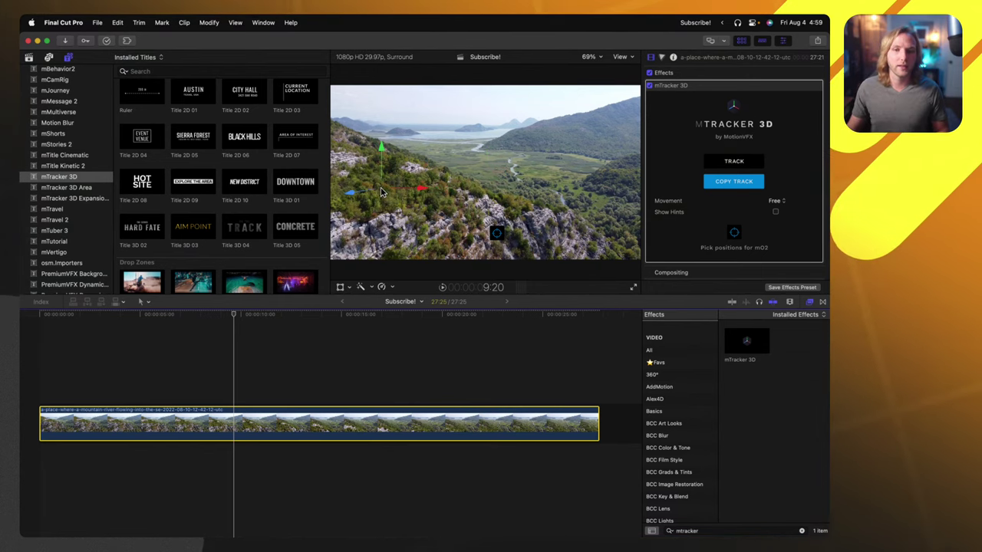
mouse_move(381, 191)
left_mouse_down()
mouse_move(506, 185)
mouse_move(398, 194)
left_mouse_up()
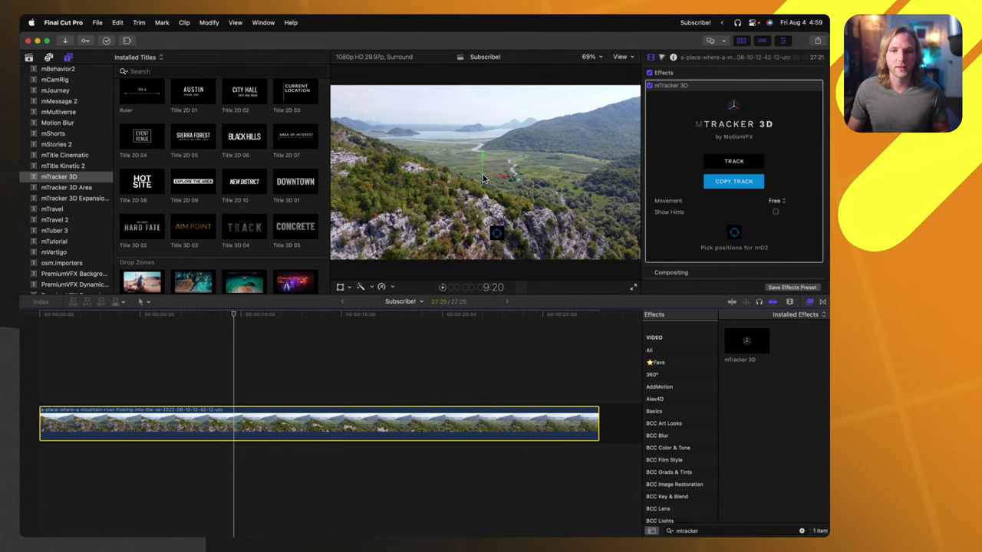
left_click_drag(484, 173, 529, 175)
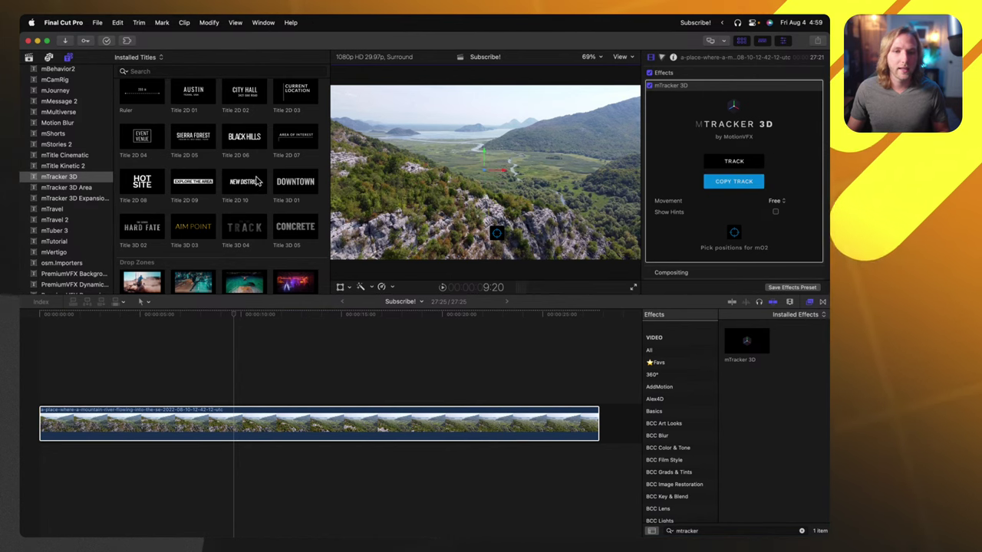
Place Title 3D 04 above the river clip, paste the track onto it and scrub back to 8:26
left_click_drag(245, 227, 216, 351)
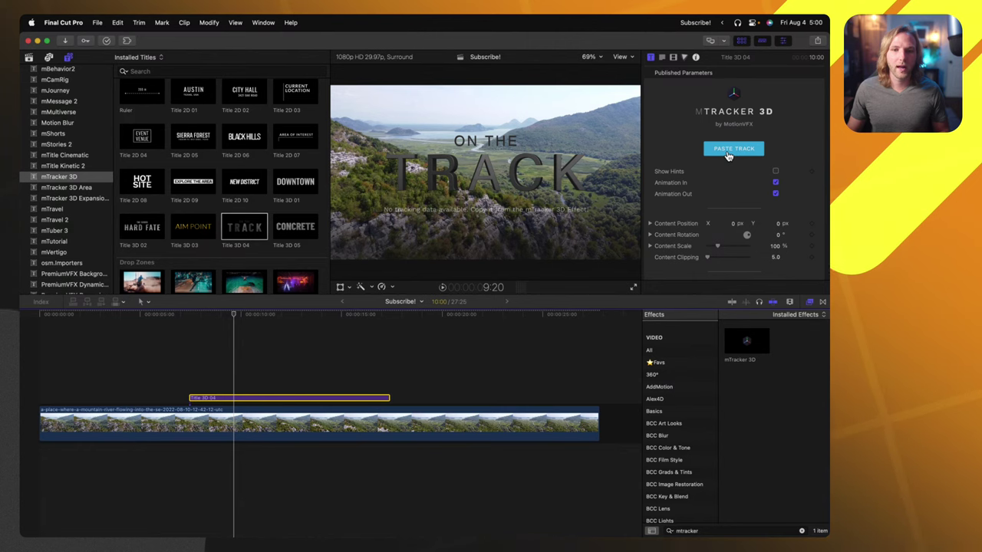
left_click(729, 153)
left_click(443, 215)
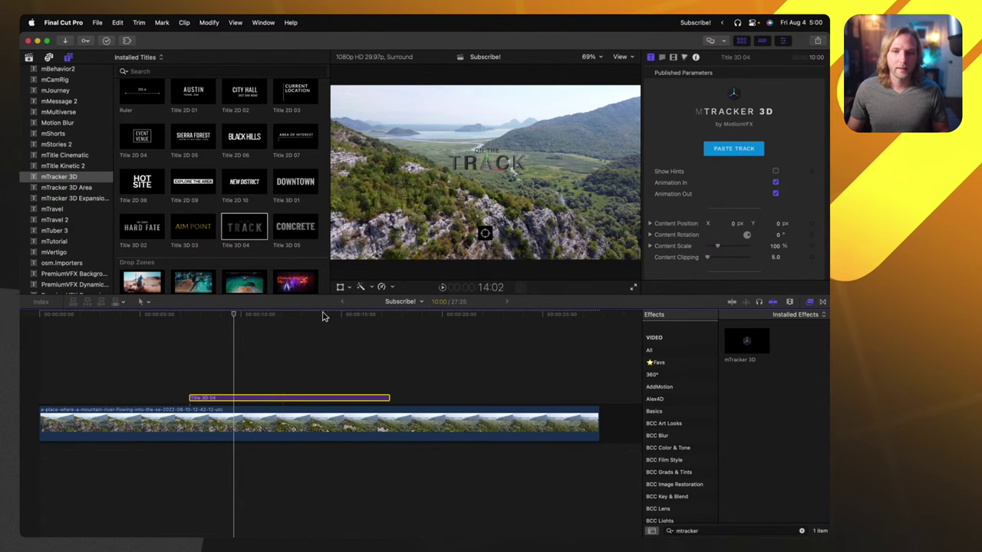
left_click_drag(236, 314, 217, 332)
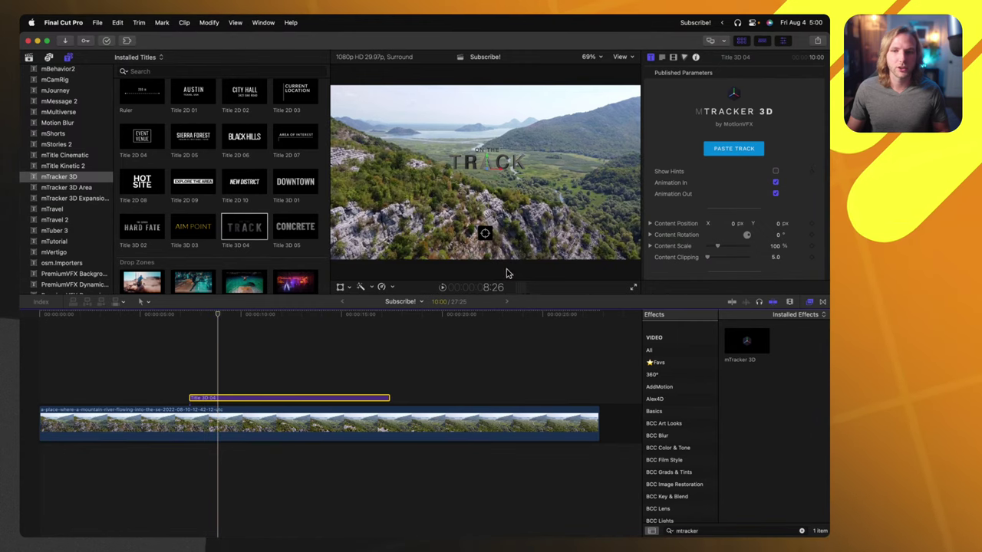
Replace the Title 3D 04 text with "SUBSCRIBE!"
scroll(693, 210, "down", 5)
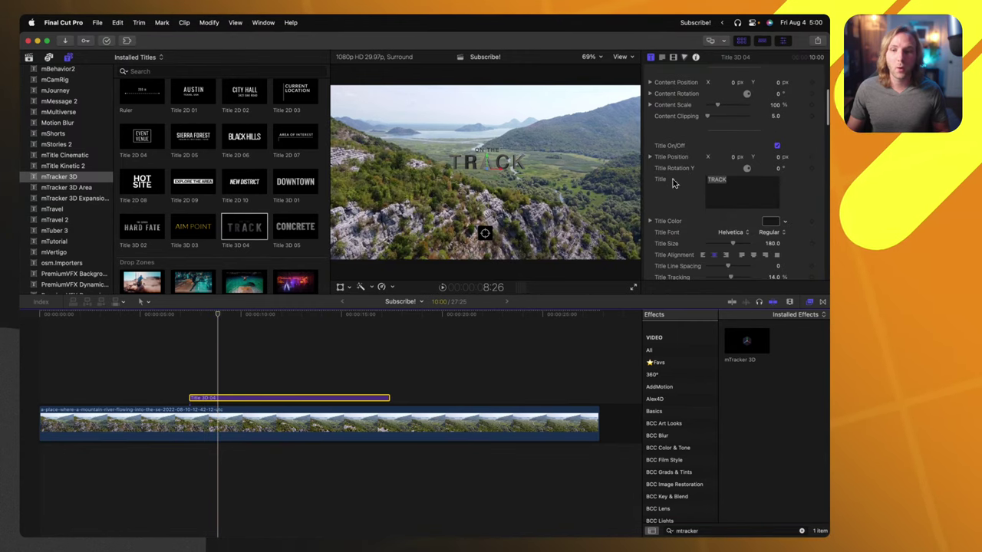
double_click(714, 61)
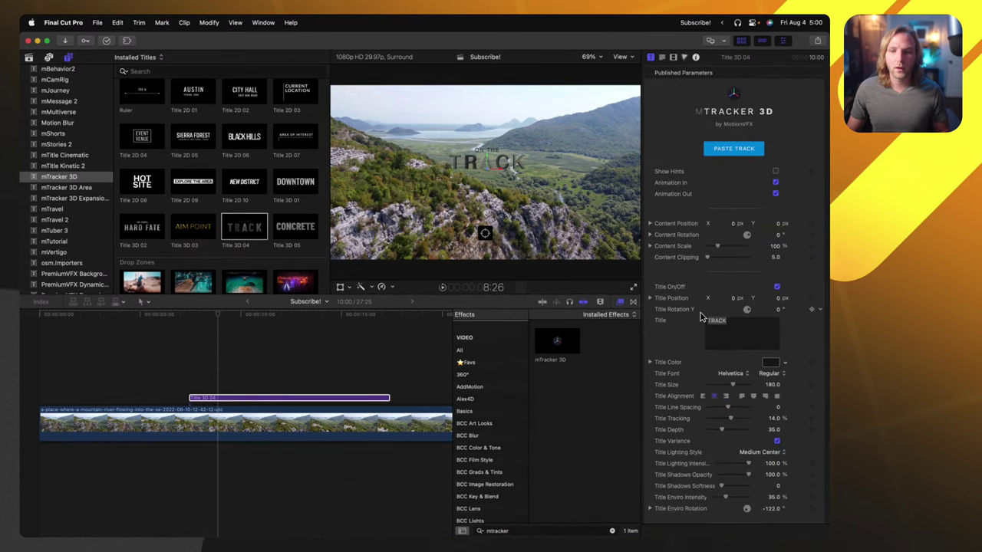
scroll(699, 317, "down", 3)
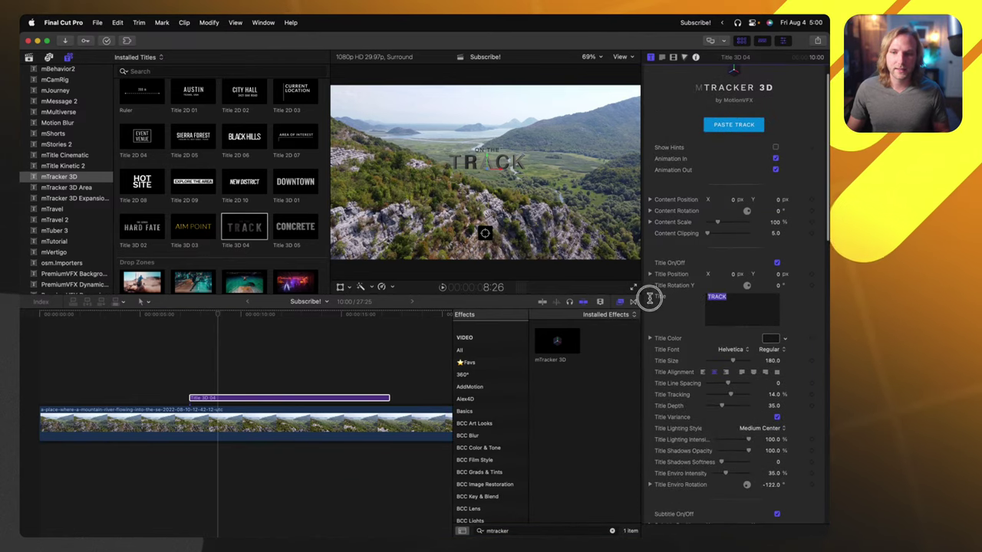
type("SUBSCRIBE!")
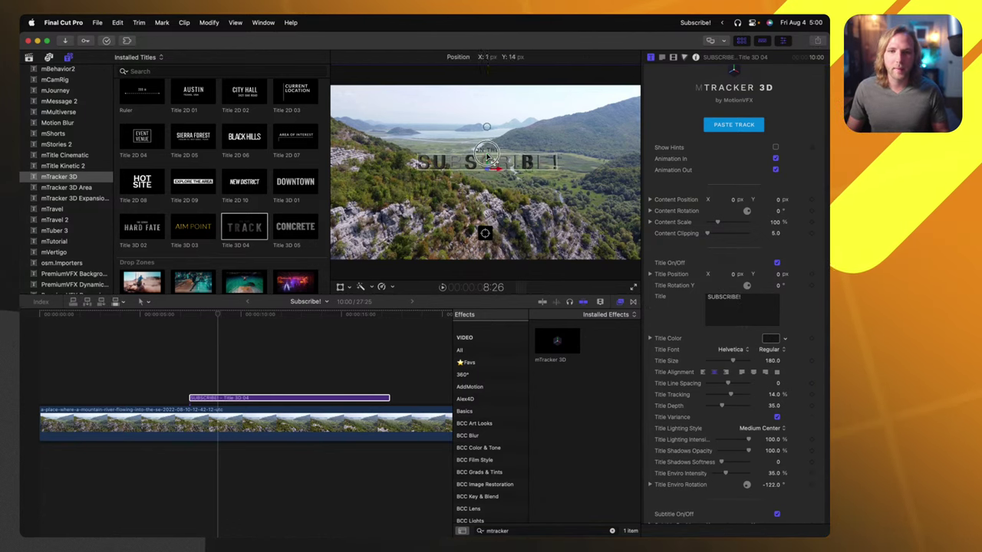
Raise the SUBSCRIBE! text above the valley and scrub through the shot to check how it tracks
left_click_drag(488, 158, 489, 140)
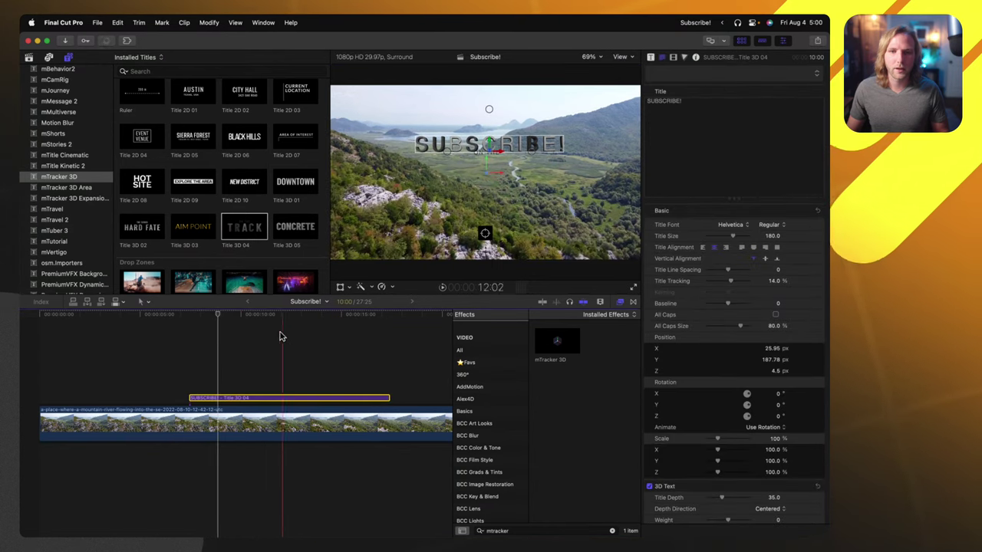
left_click(259, 318)
left_click_drag(259, 317, 342, 318)
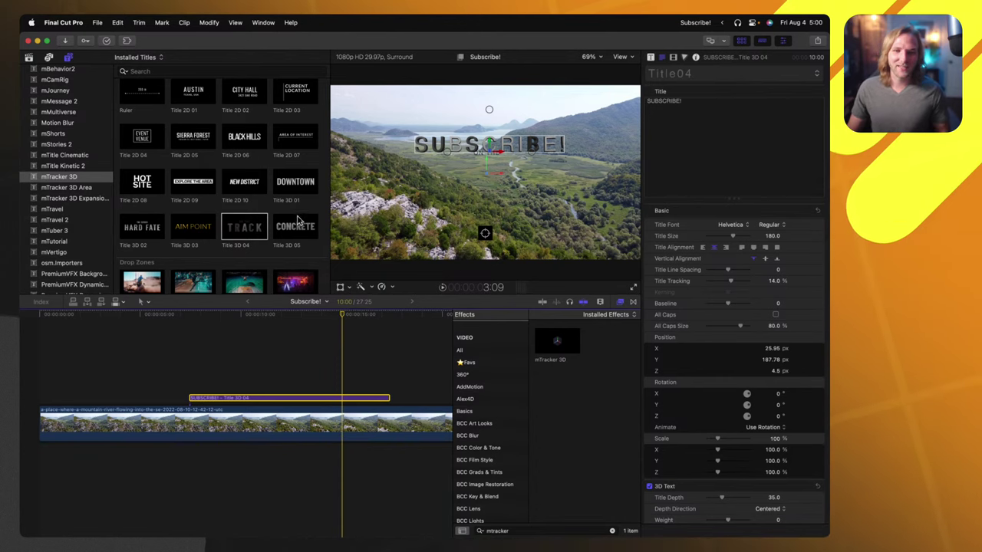
Add Title 3D 05 above the SUBSCRIBE! title and apply the Basic 3D Serif style to its text
left_click_drag(297, 252, 276, 342)
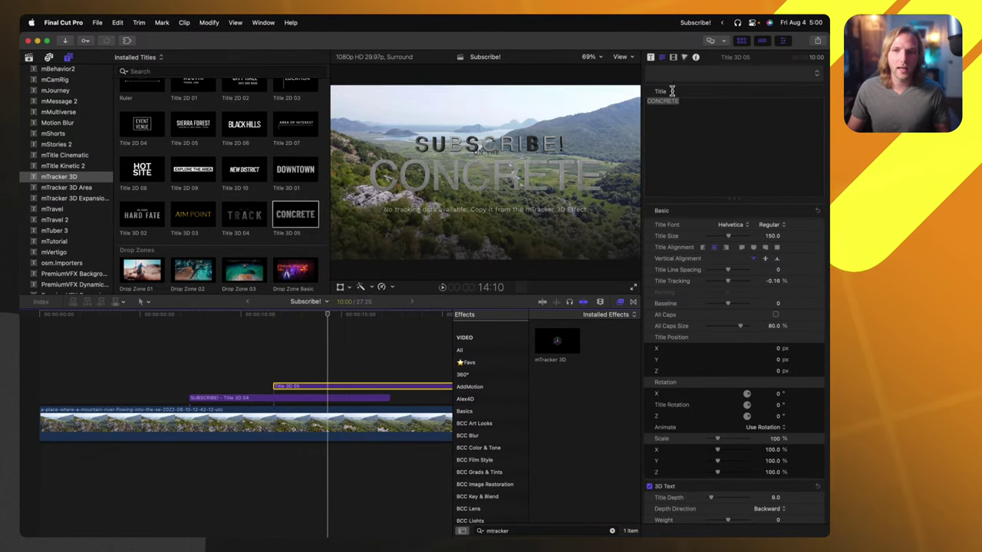
left_click(698, 73)
mouse_move(699, 121)
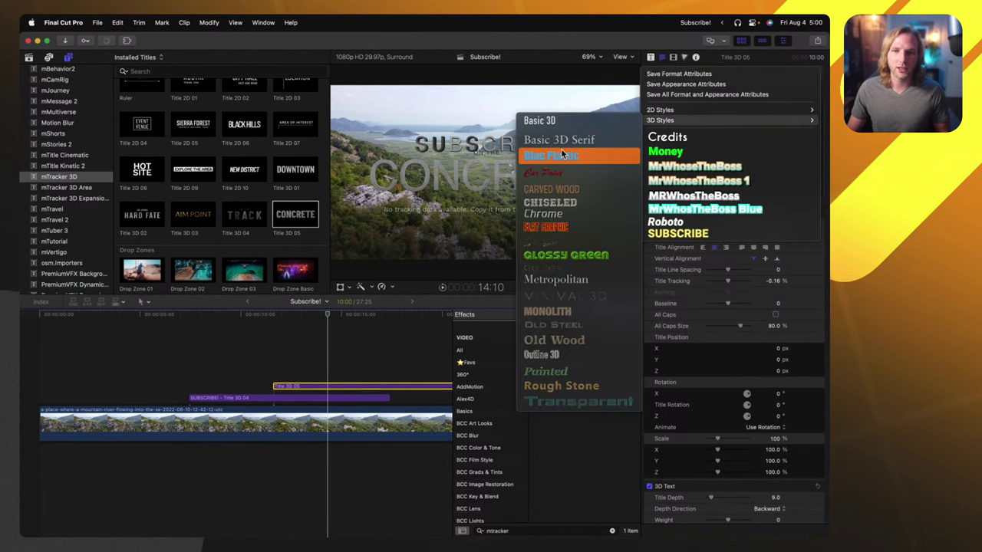
left_click(570, 143)
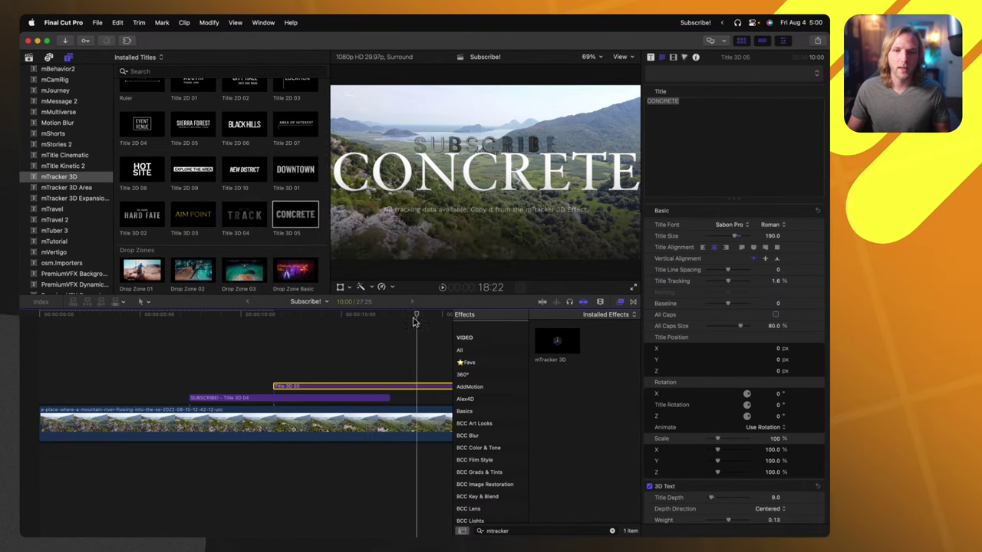
Paste the track onto Title 3D 05 and remove the title after checking it against the footage
left_click(357, 392)
left_click(356, 387)
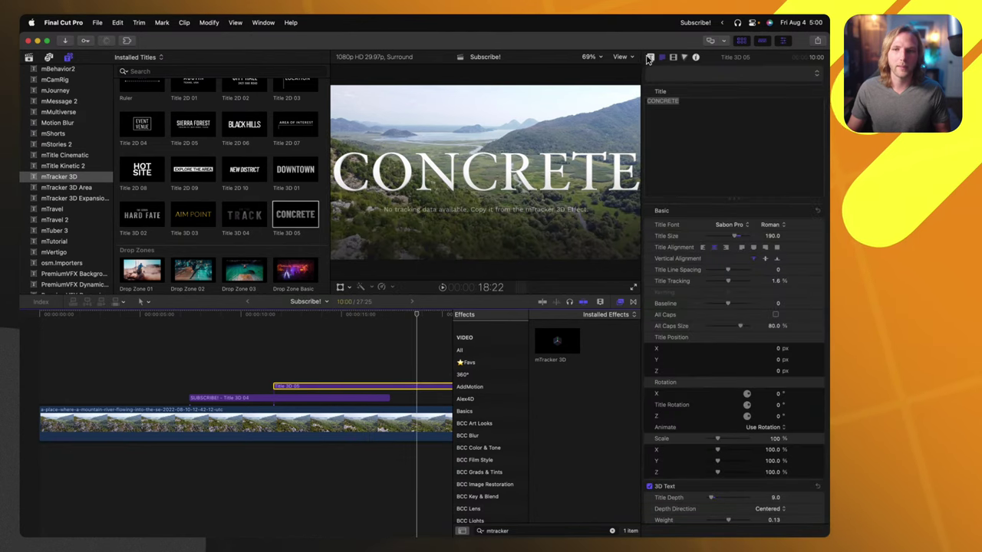
left_click(714, 150)
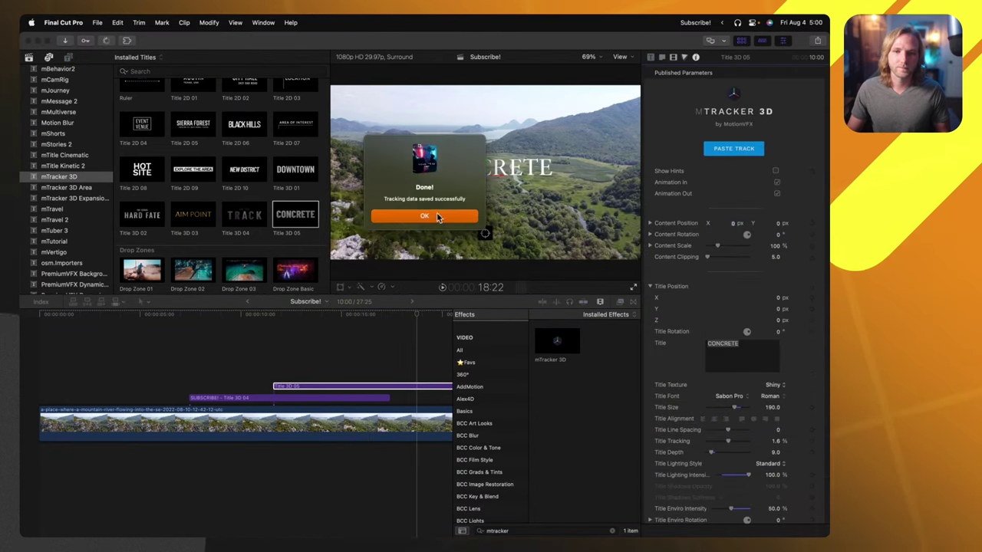
left_click(384, 276)
left_click_drag(324, 312, 373, 316)
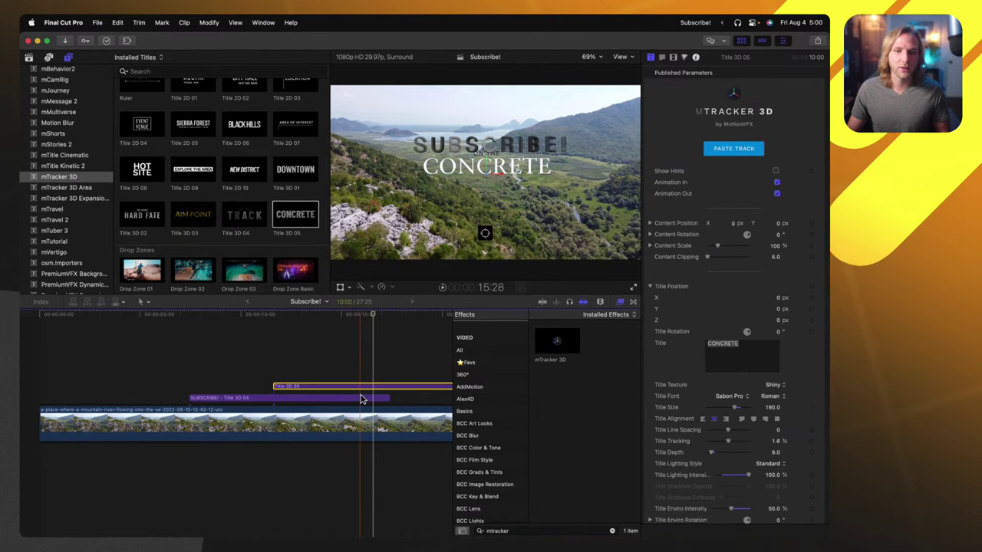
key("BackSpace")
Keyframe the SUBSCRIBE! title's letter tracking from 93.12% at 7:24 to a tighter spacing further into the shot
left_click(330, 395)
left_click(310, 313)
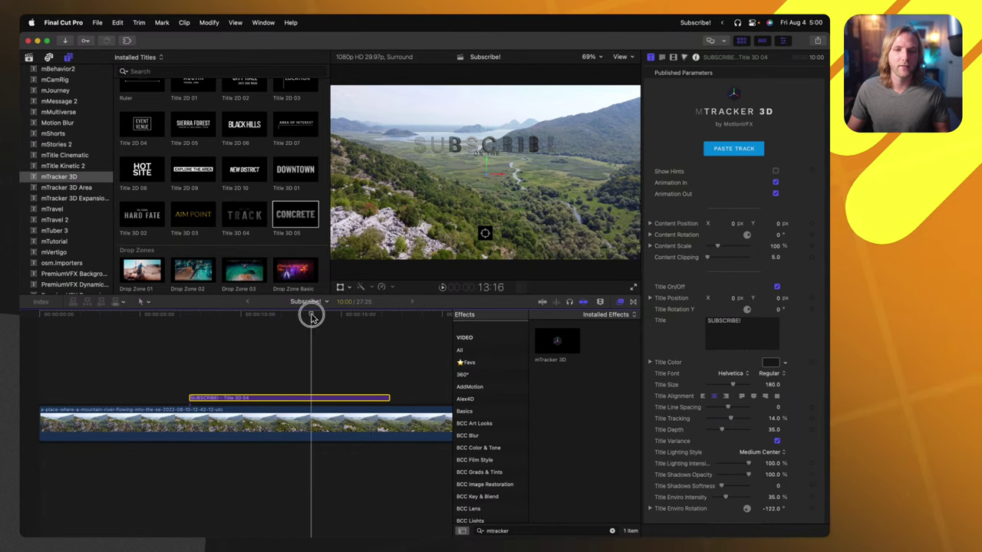
scroll(692, 322, "down", 6)
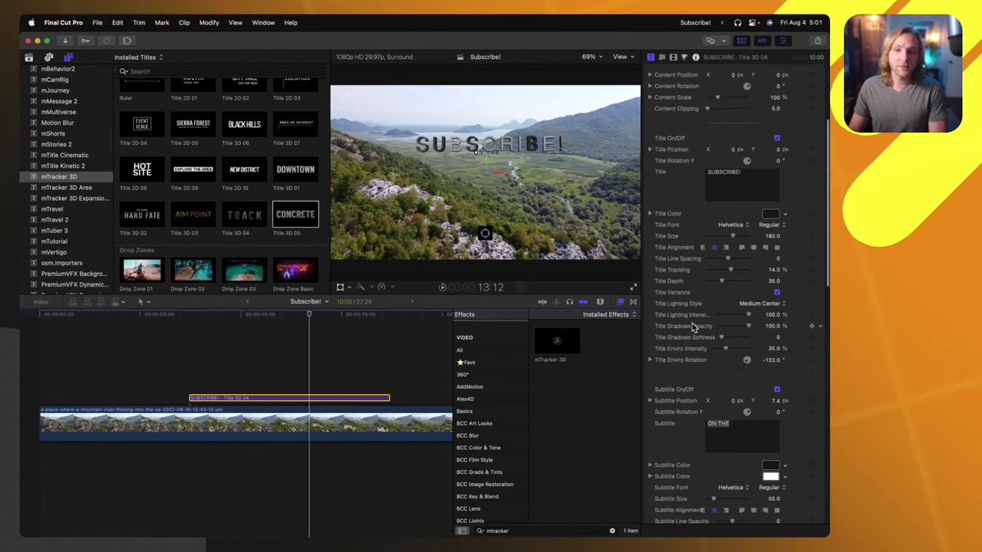
mouse_move(730, 203)
left_mouse_down()
mouse_move(721, 204)
mouse_move(747, 203)
left_mouse_up()
left_click_drag(230, 325, 198, 323)
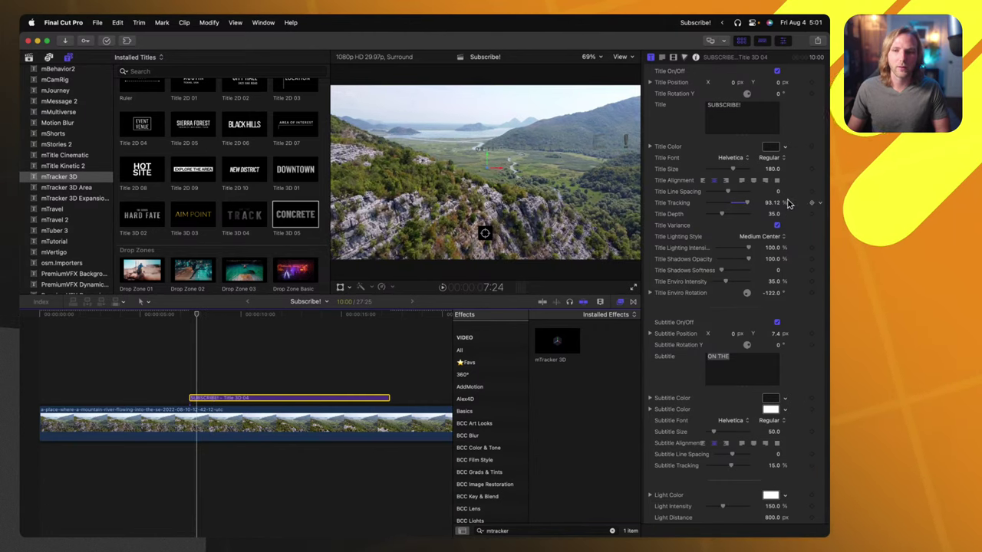
left_click_drag(201, 316, 339, 317)
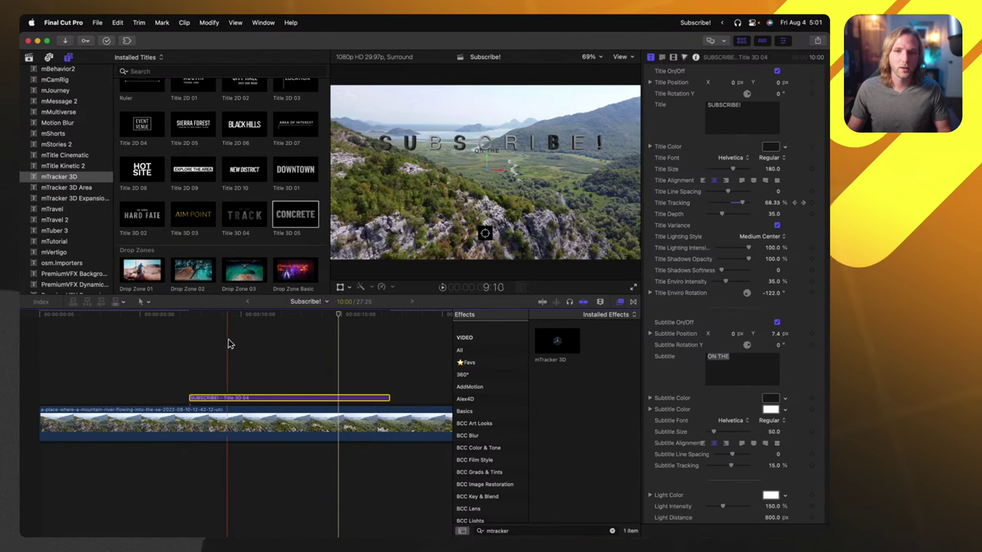
Preview the animated letter tracking and review the SUBSCRIBE! title's lighting, shadow, reflection, noise and color parameters
left_click(302, 334)
left_click(284, 398)
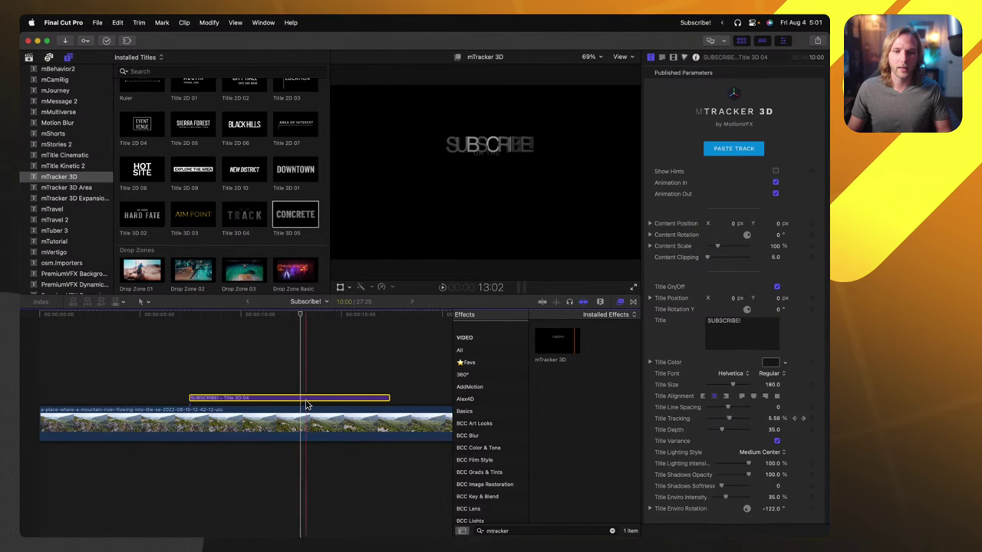
left_click(255, 339)
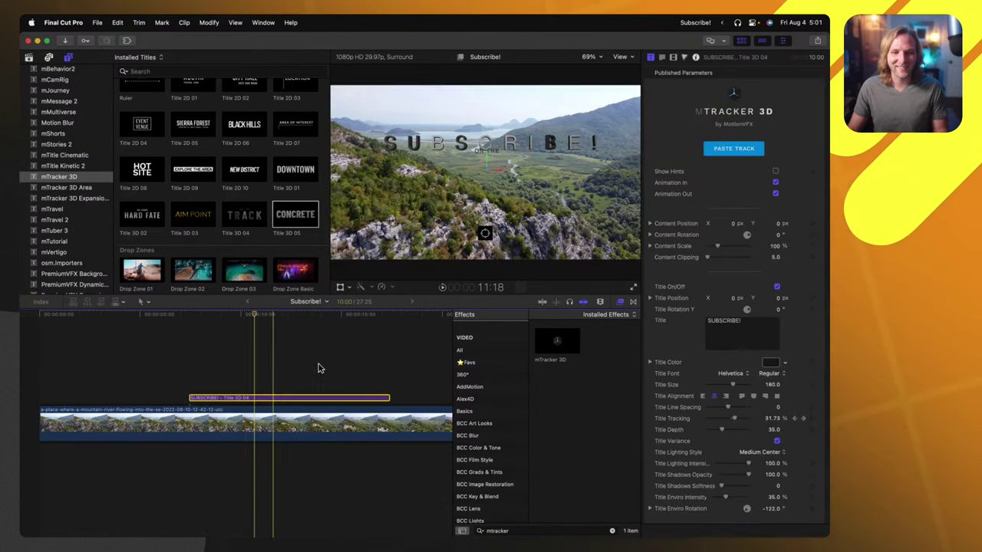
scroll(764, 343, "down", 1)
scroll(737, 277, "down", 18)
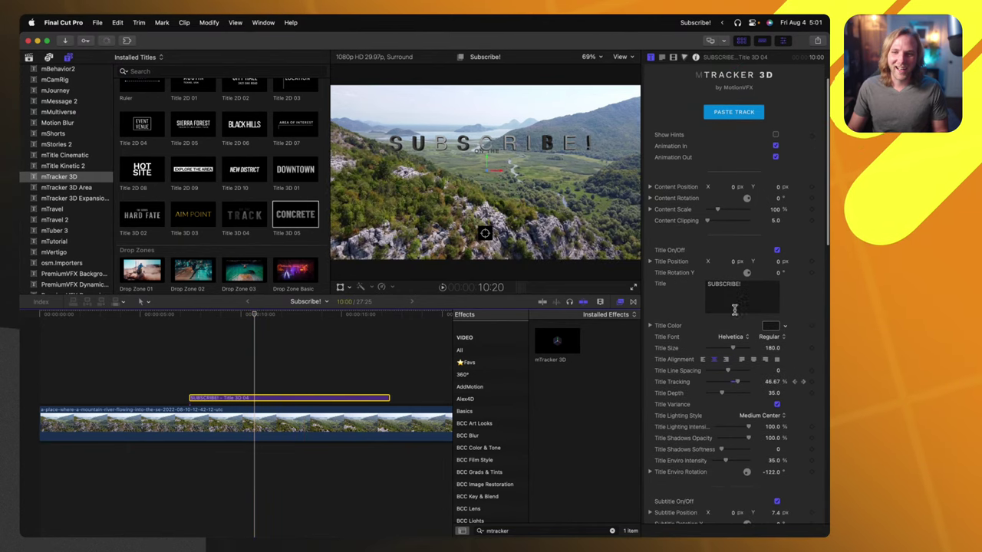
scroll(732, 306, "down", 18)
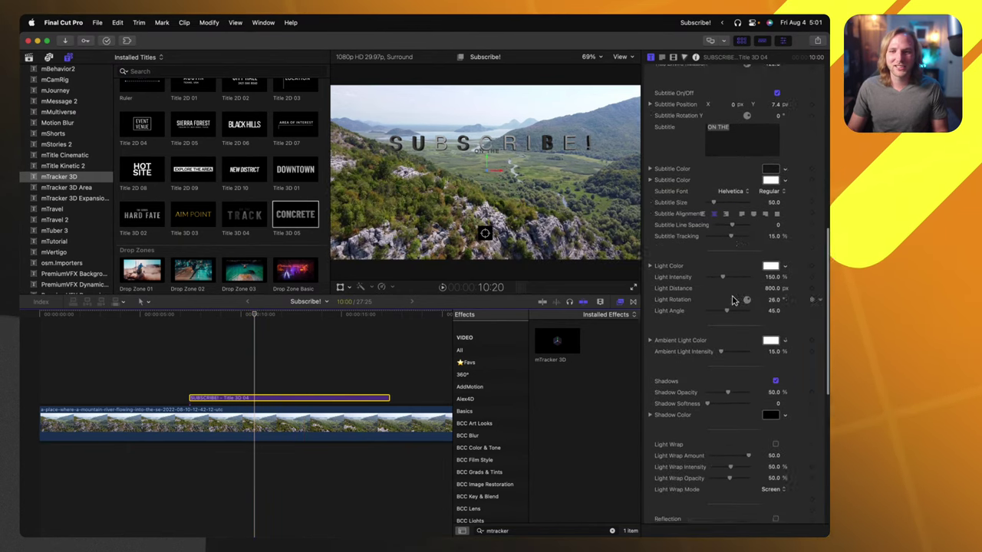
scroll(727, 291, "down", 4)
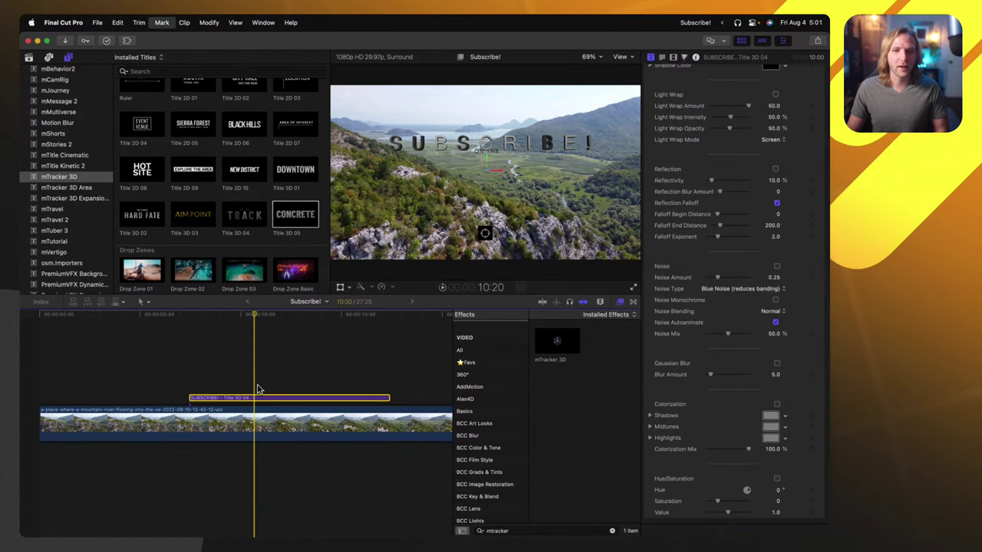
Delete the SUBSCRIBE! title and fit the whole river clip in the timeline
key("Delete")
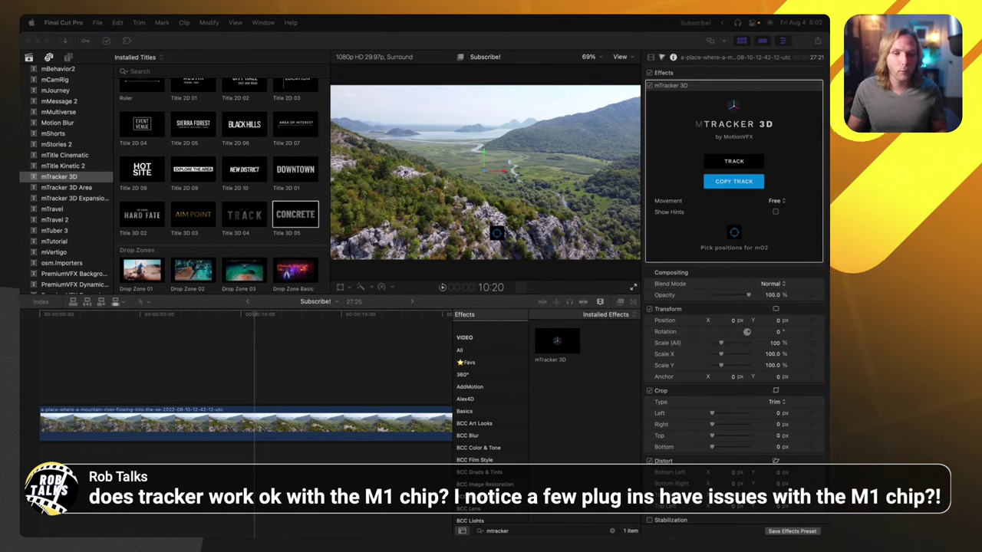
left_click(216, 369)
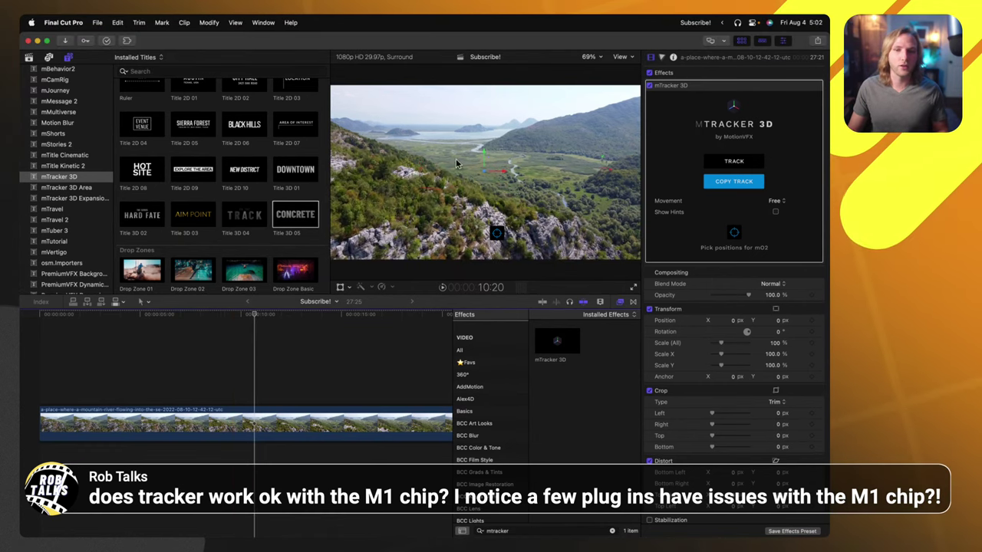
key("super+minus")
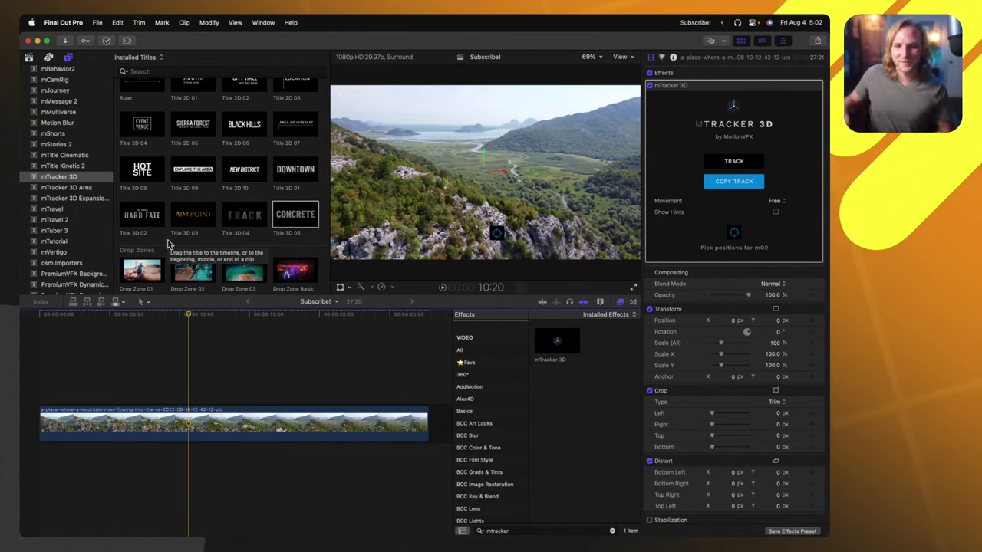
Place the mTracker 3D title Drop Zone 01 above the river clip
scroll(167, 242, "down", 5)
left_click(181, 412)
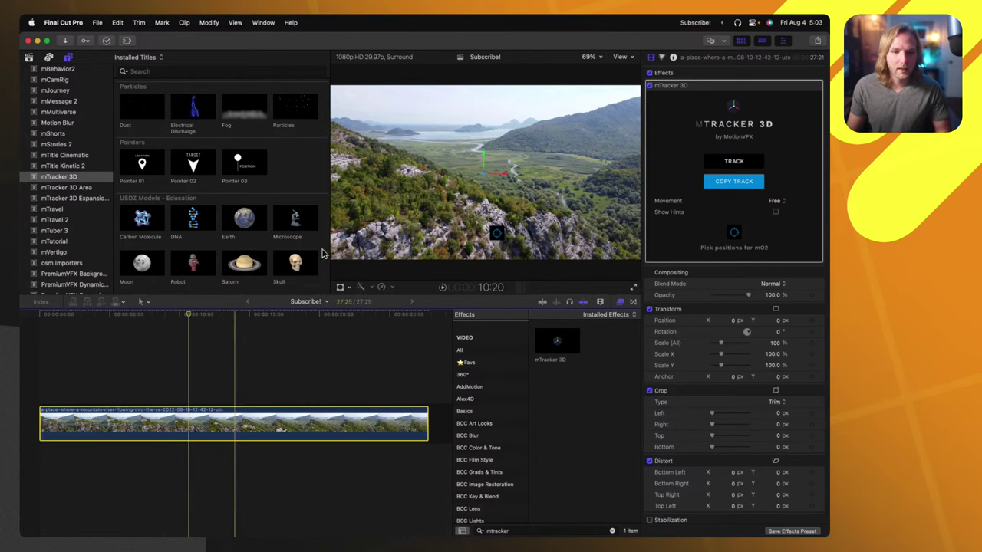
scroll(301, 153, "up", 3)
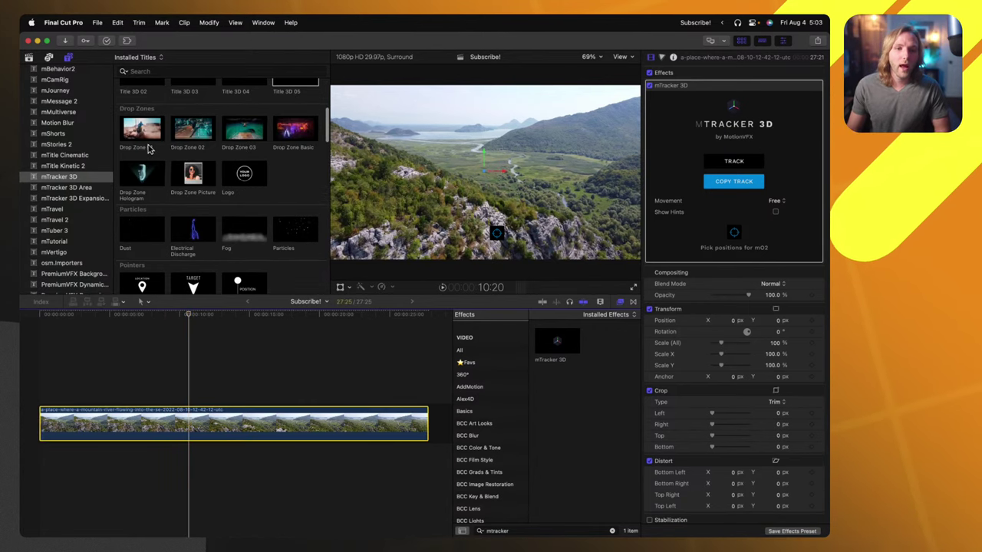
left_click_drag(141, 128, 169, 330)
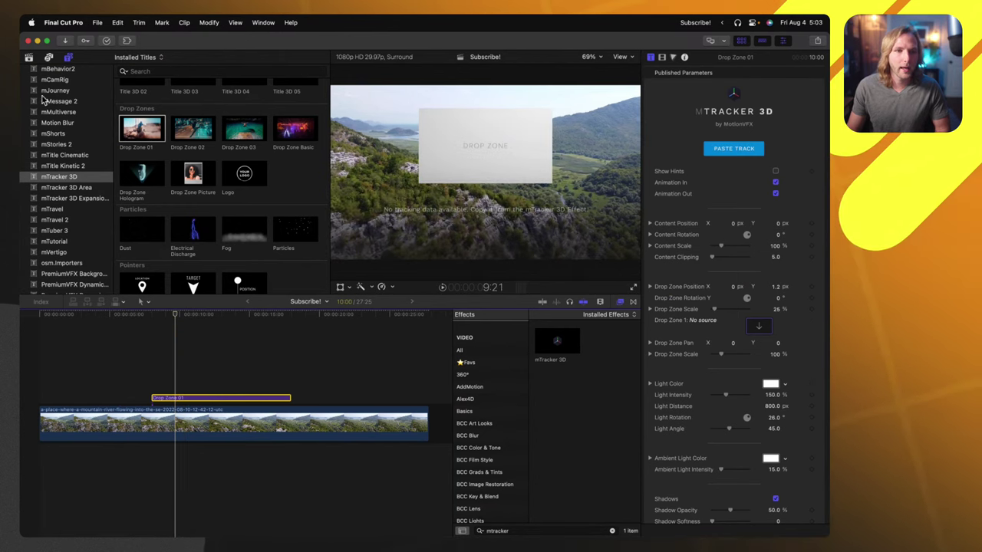
Find the FCP + MOTION Logo title in The Final Cut Bro category with "fcp" and place it disabled above Drop Zone 01
scroll(44, 100, "down", 5)
left_click(57, 247)
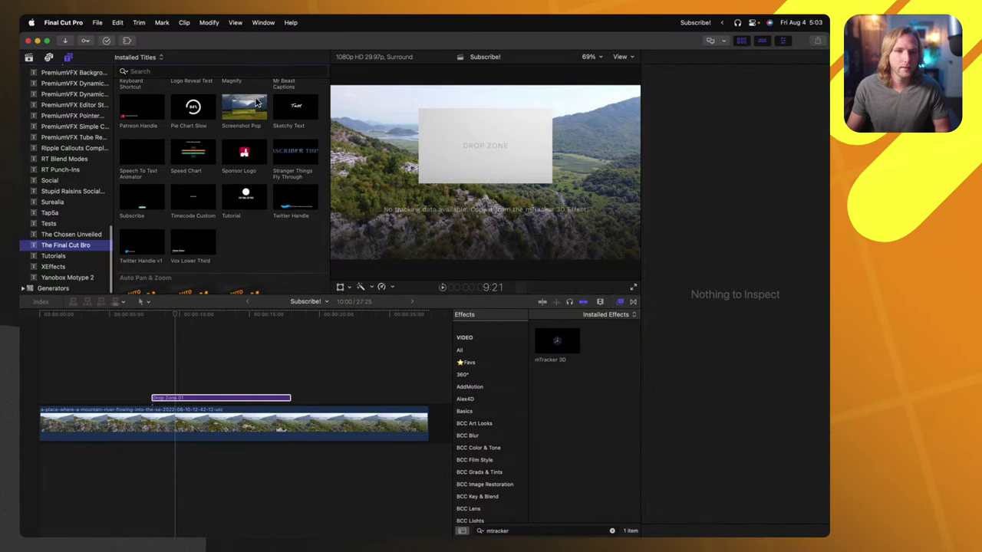
scroll(214, 229, "up", 5)
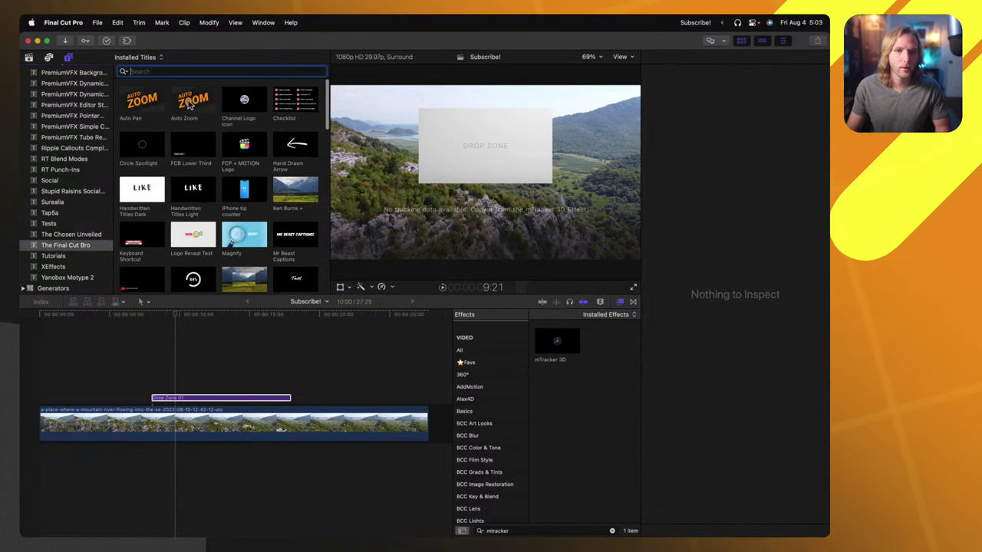
type("fcp")
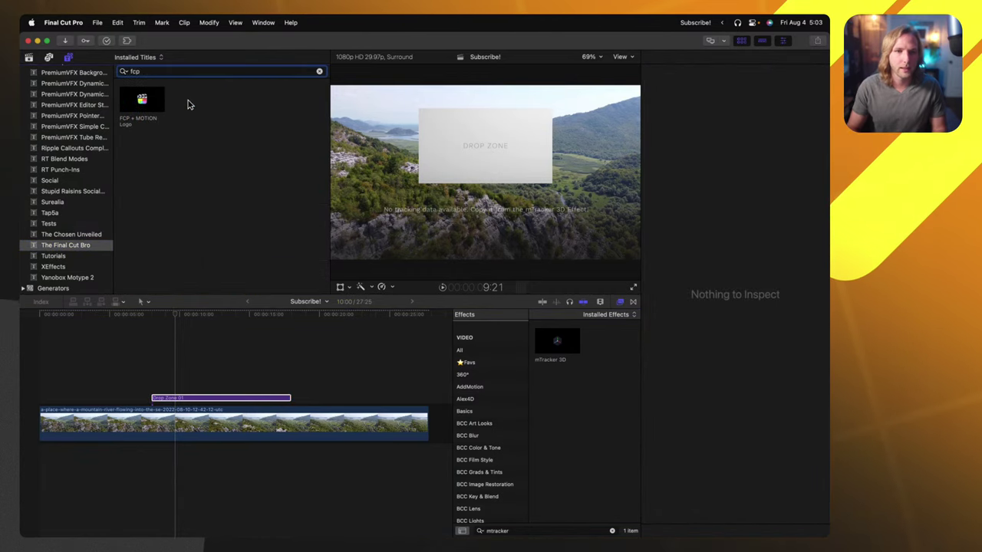
left_click_drag(170, 205, 160, 347)
key("v")
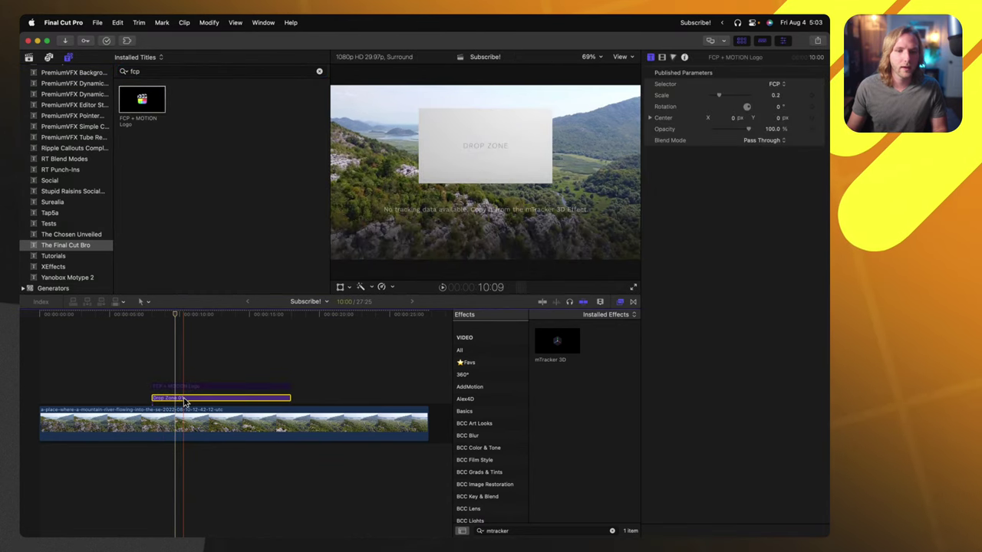
Paste the track onto Drop Zone 01 and check the video settings of the disabled FCP + MOTION Logo title
left_click(176, 397)
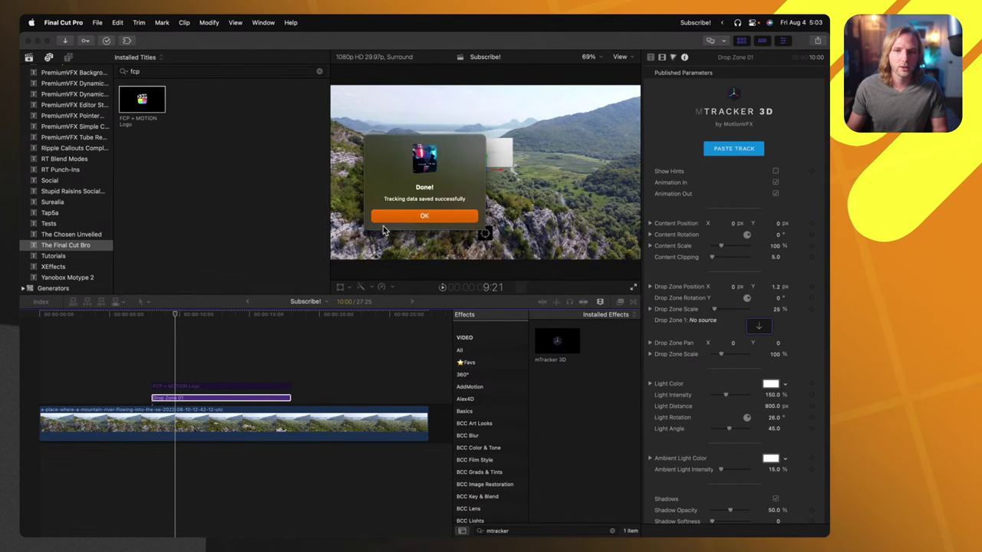
left_click(436, 274)
left_click(173, 386)
key("v")
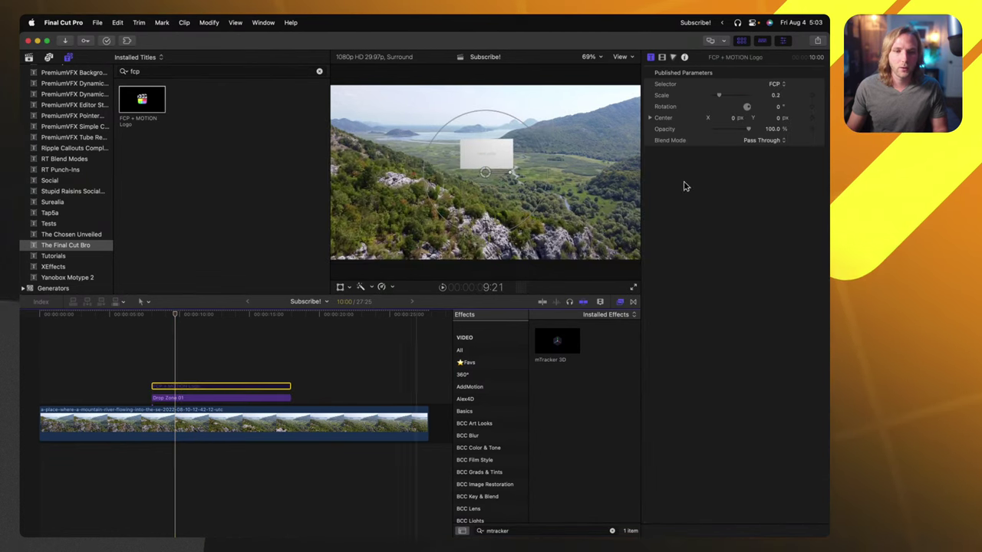
left_click(661, 57)
Apply the FCP + MOTION Logo clip as the source for Drop Zone 1 of the Drop Zone 01 title
left_click(221, 397)
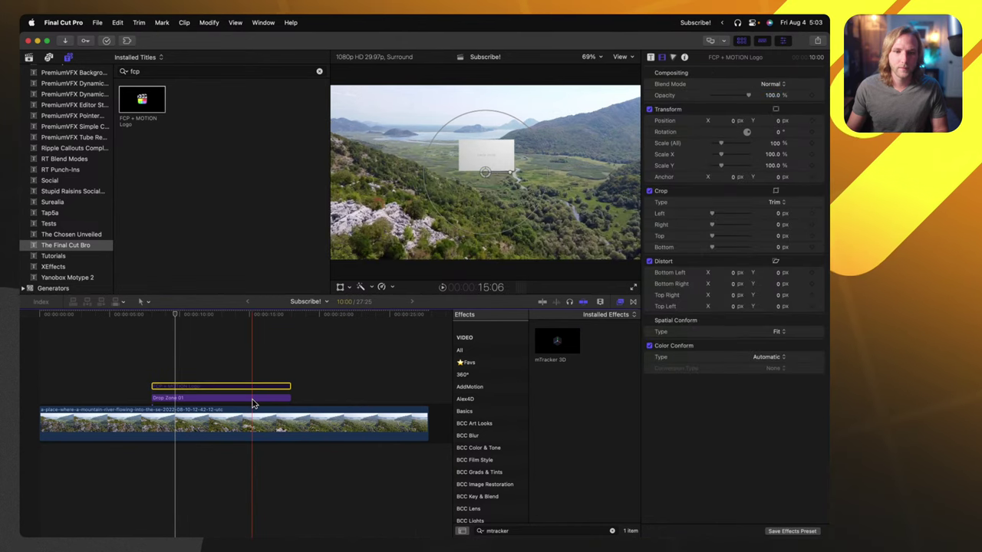
left_click(650, 57)
left_click(757, 322)
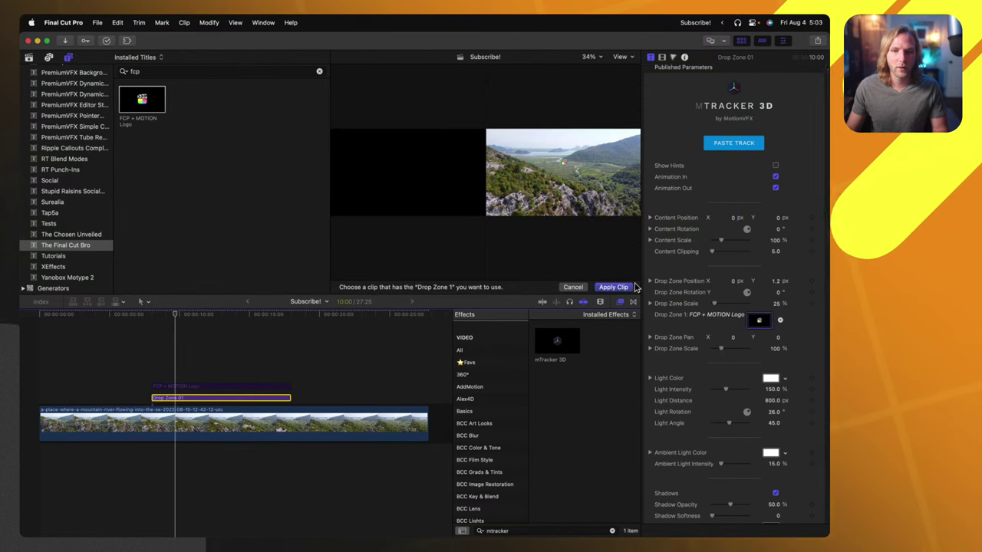
left_click(627, 287)
Try a drop zone image scale of 301%, and set the FCP + MOTION Logo title's scale to 0.36
mouse_move(720, 348)
left_mouse_down()
mouse_move(748, 350)
mouse_move(739, 353)
left_mouse_up()
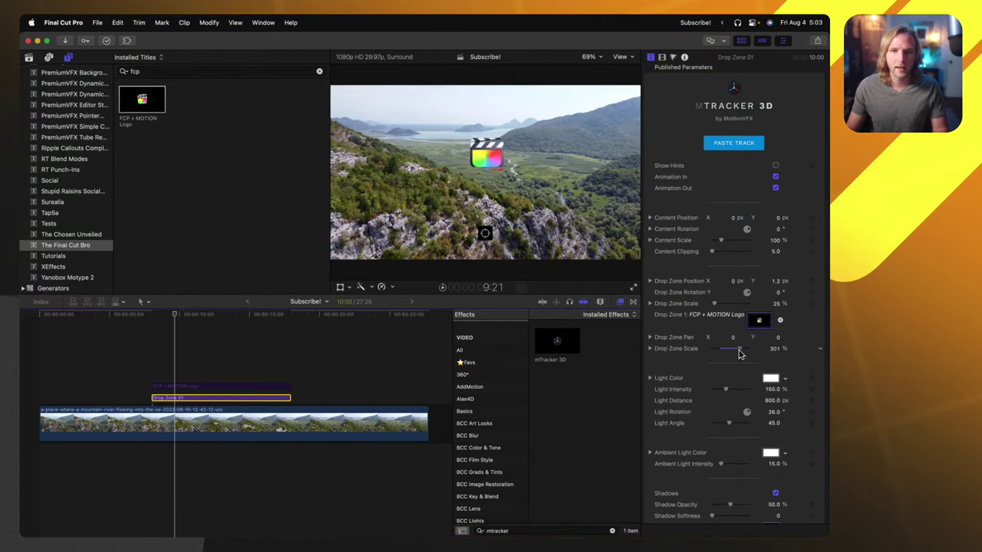
left_click(186, 386)
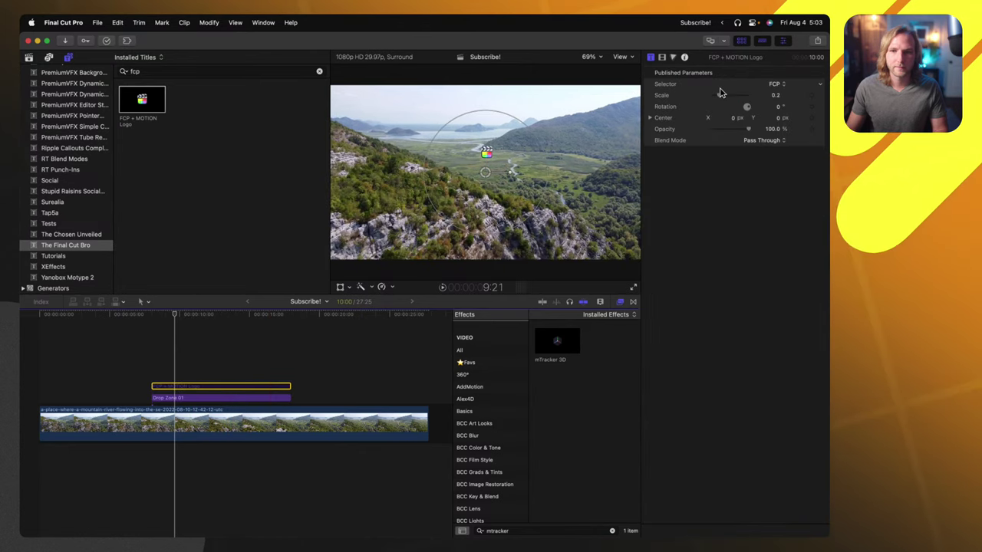
left_click_drag(719, 95, 728, 98)
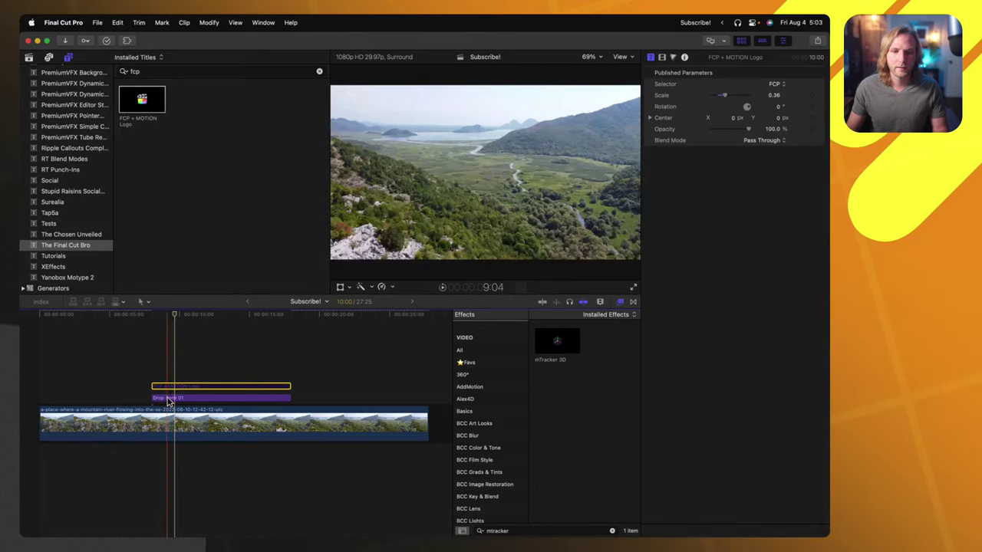
Enlarge the logo inside Drop Zone 01 to a drop zone image scale of 195.32%
left_click(199, 397)
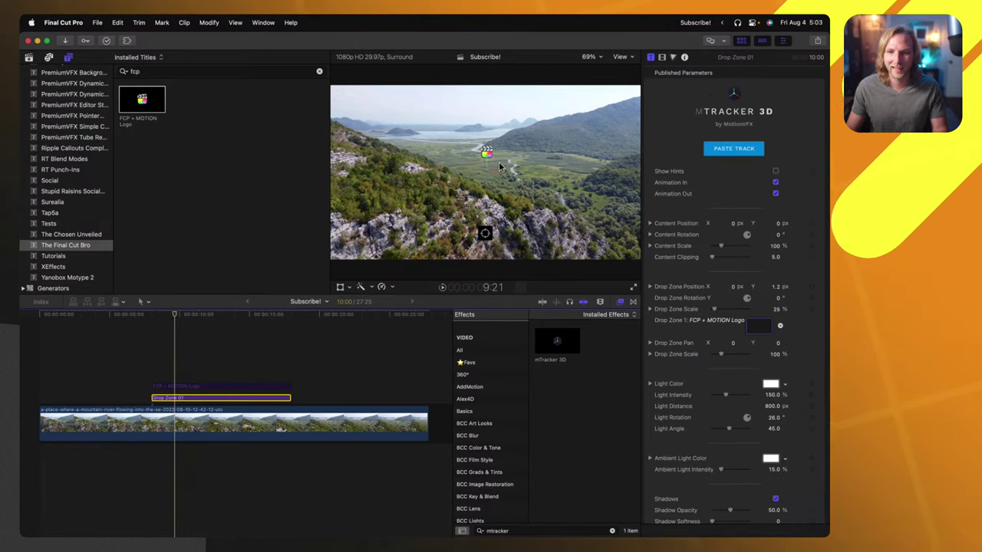
left_click_drag(499, 164, 516, 178)
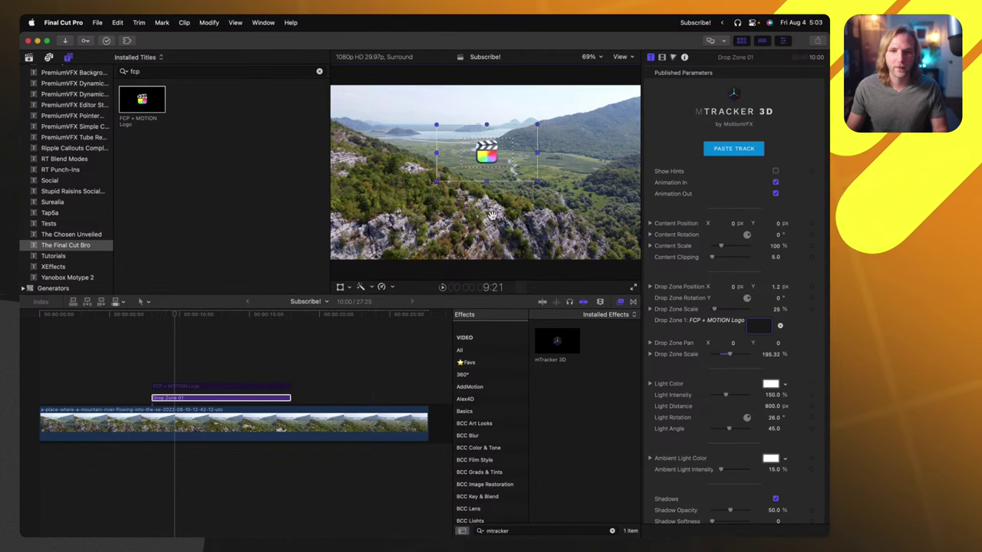
scroll(678, 309, "down", 1)
scroll(678, 309, "down", 3)
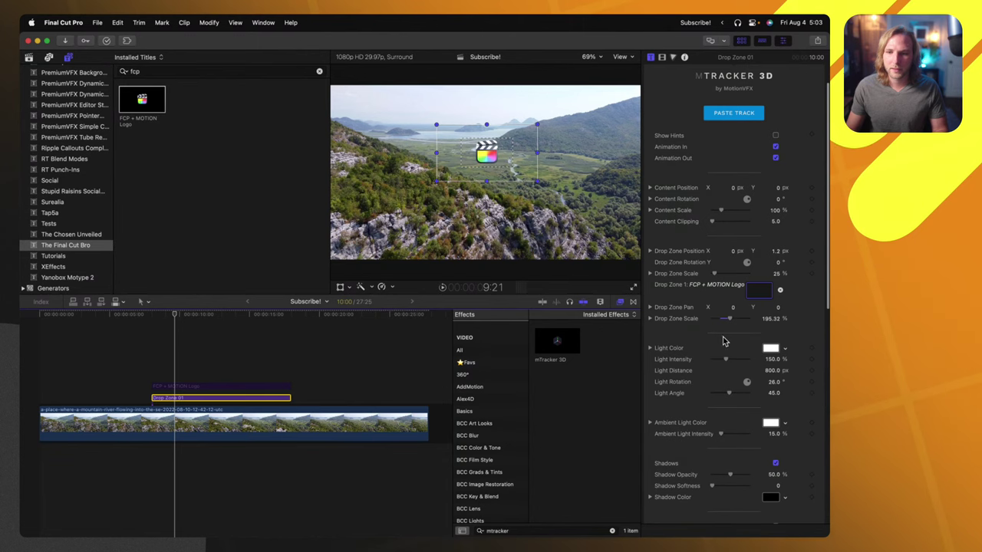
Enlarge Drop Zone 01 to a drop zone scale of 60% and pan its logo to about X -6.1, Y -7.3
mouse_move(719, 276)
left_mouse_down()
mouse_move(729, 274)
mouse_move(719, 276)
left_mouse_up()
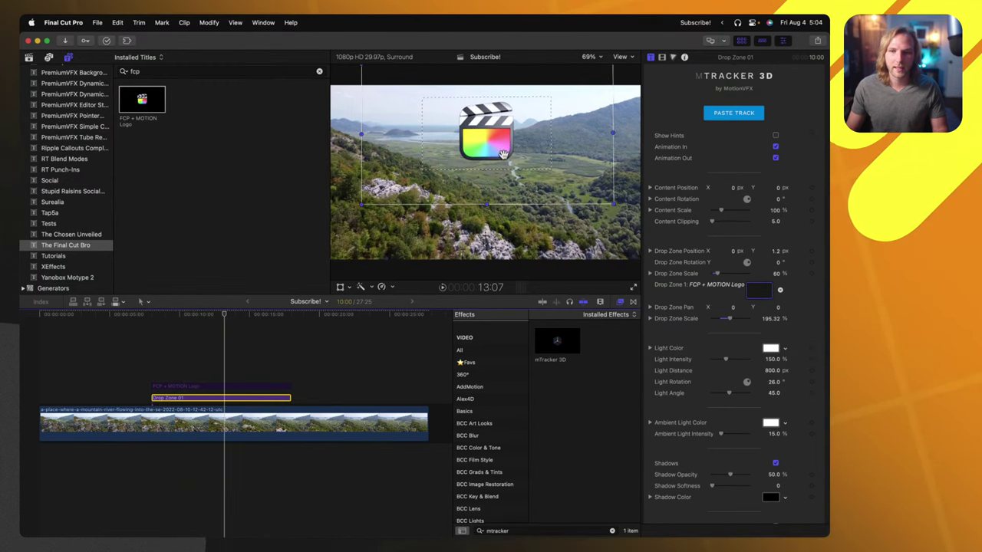
mouse_move(502, 153)
left_mouse_down()
mouse_move(507, 144)
mouse_move(498, 157)
left_mouse_up()
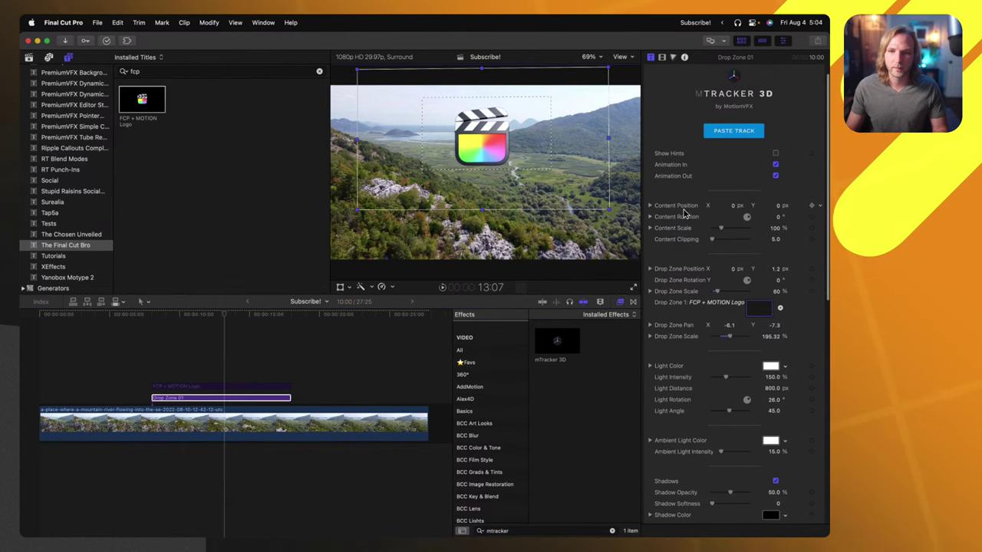
Move the Drop Zone 01 content forward to a Z position of about 42 px and pan its logo to about X -1.3, Y -41.9
left_click(650, 206)
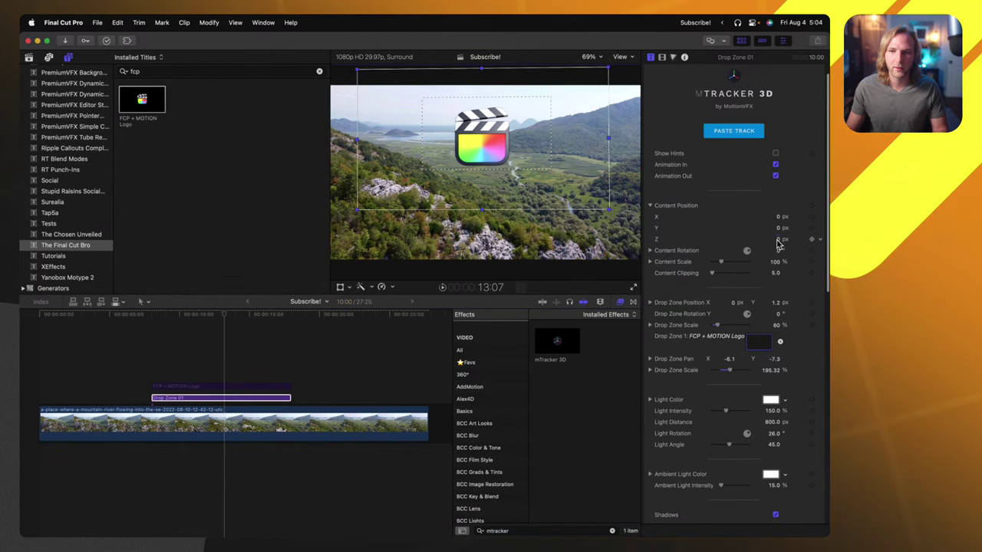
left_click_drag(779, 239, 777, 230)
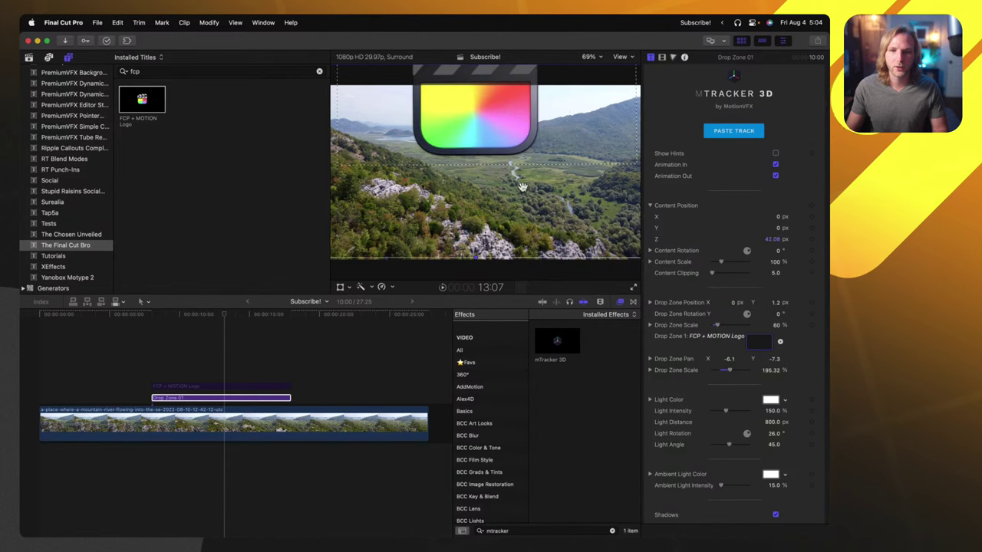
left_click_drag(490, 127, 497, 185)
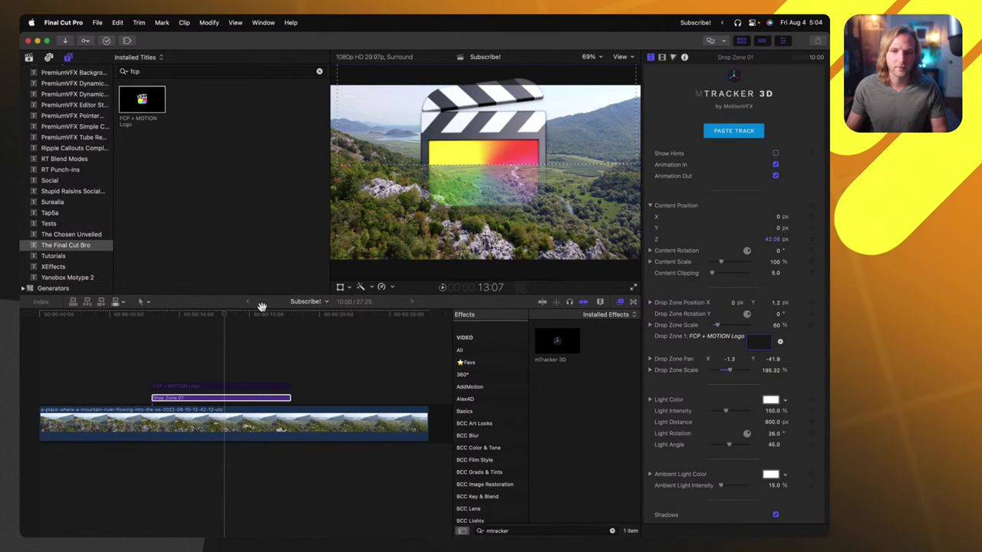
left_click(160, 316)
key("space")
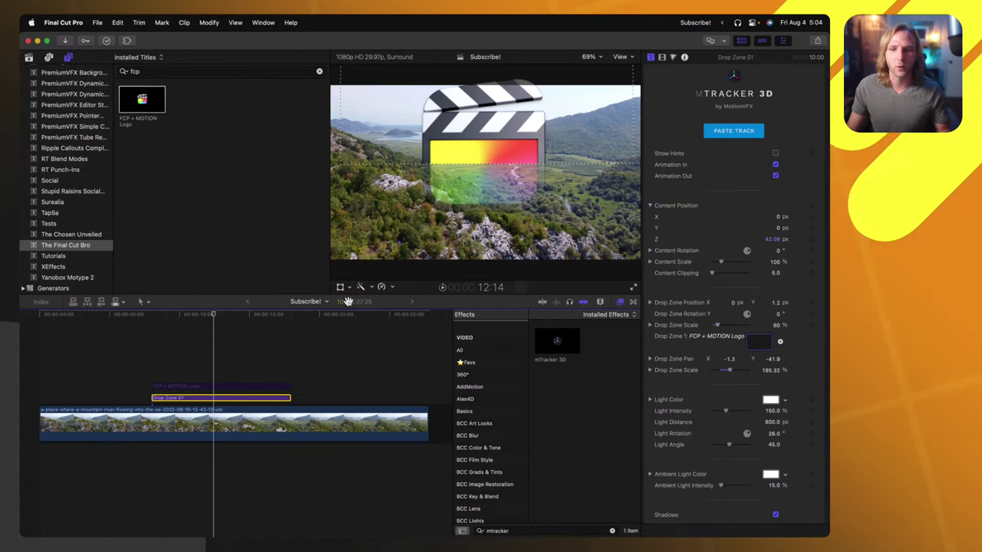
Delete the Drop Zone 01 and FCP + MOTION Logo titles from the timeline
left_click(219, 397)
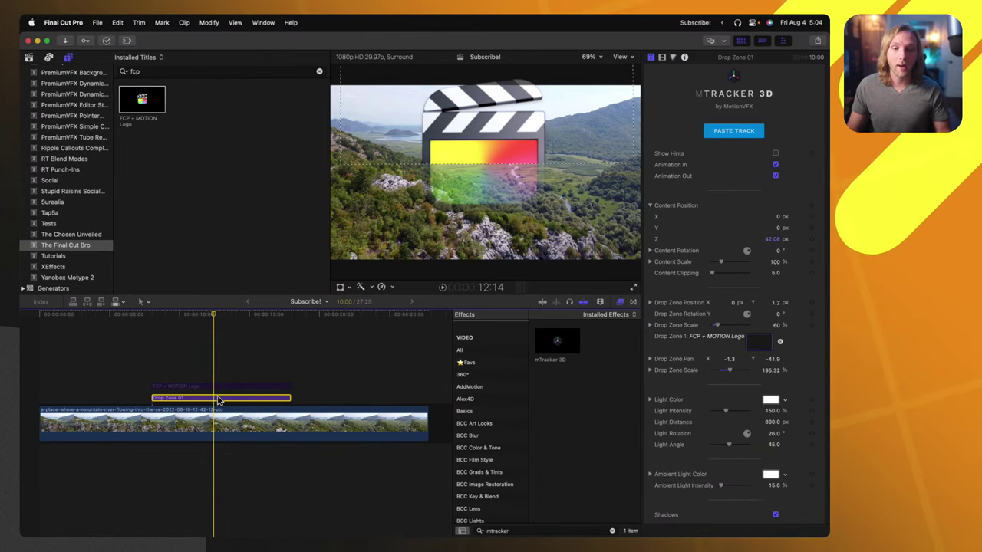
key("Delete")
key("v")
key("v")
key("v")
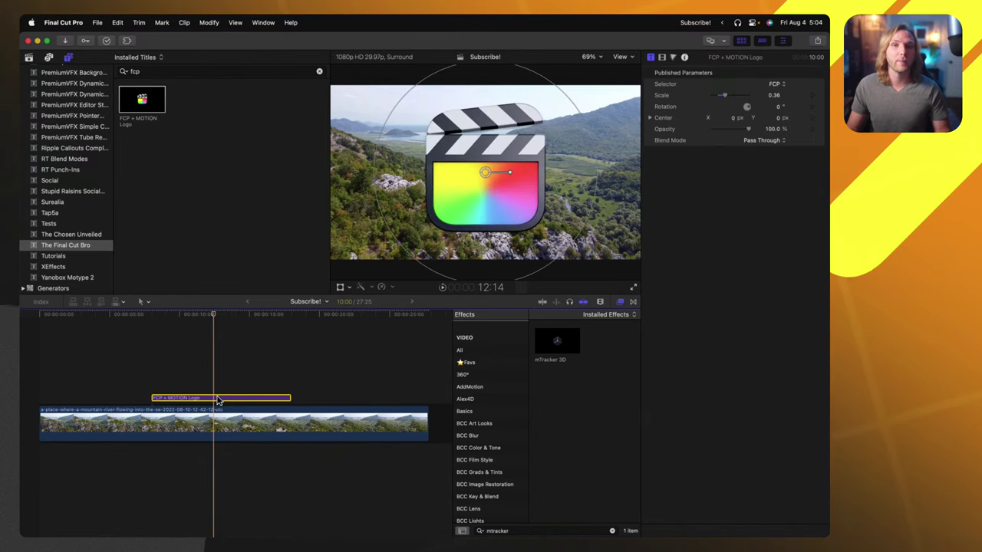
key("Delete")
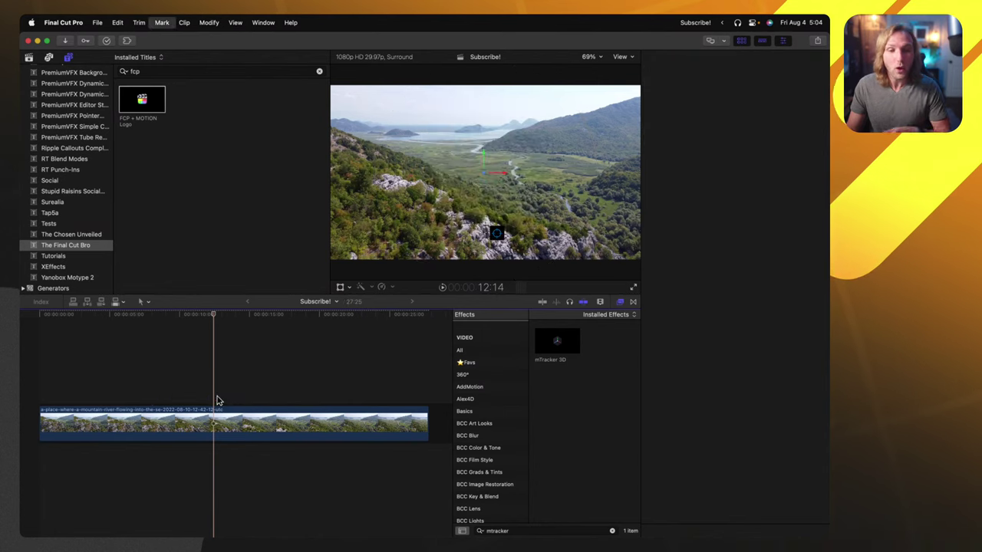
scroll(464, 434, "up", 2)
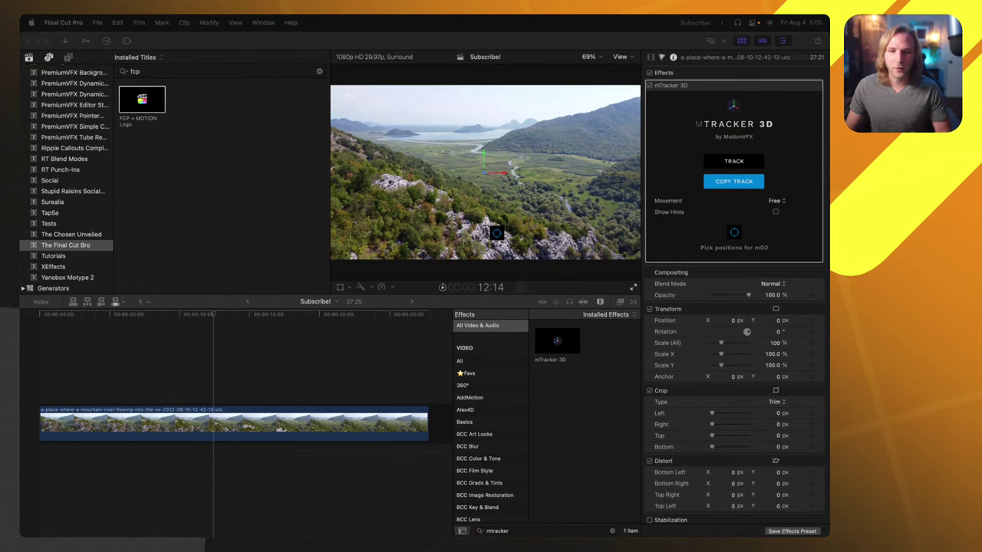
Remove the mTracker 3D effect from the mountain river clip
left_click(263, 333)
left_click(271, 427)
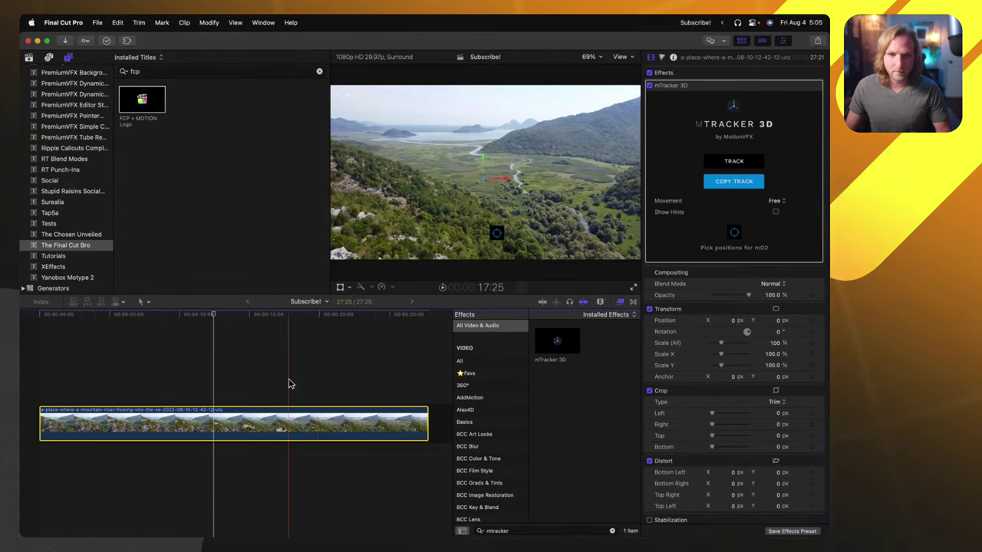
key("super+minus")
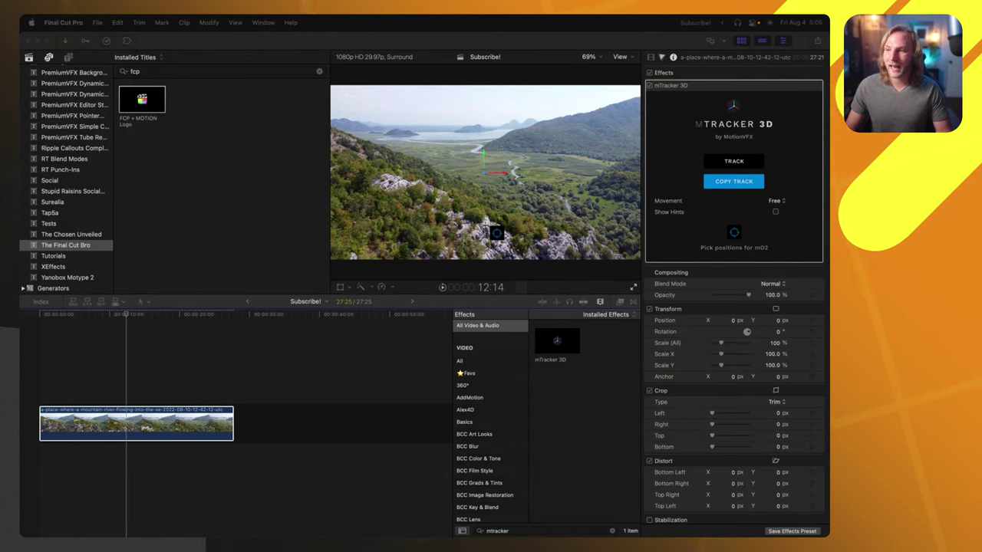
left_click(685, 88)
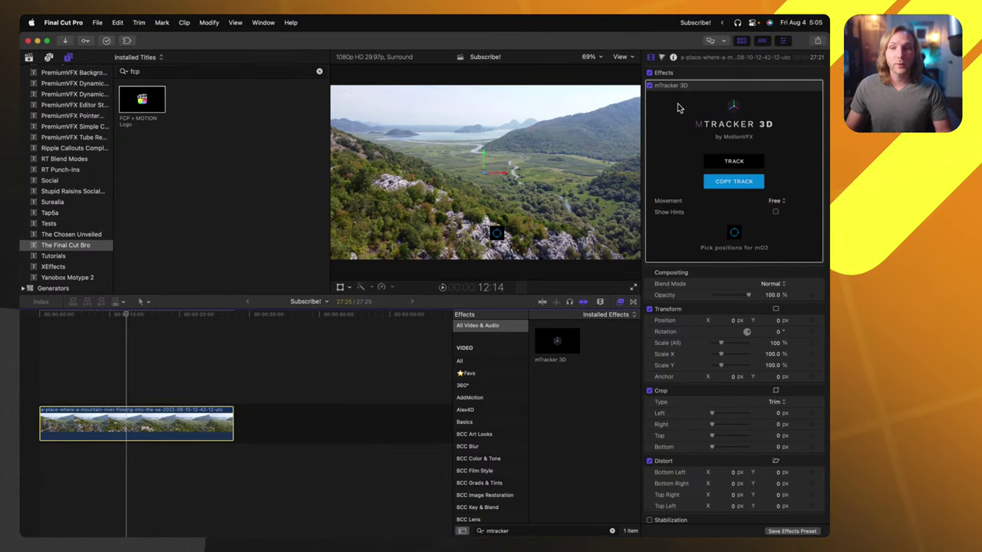
key("Delete")
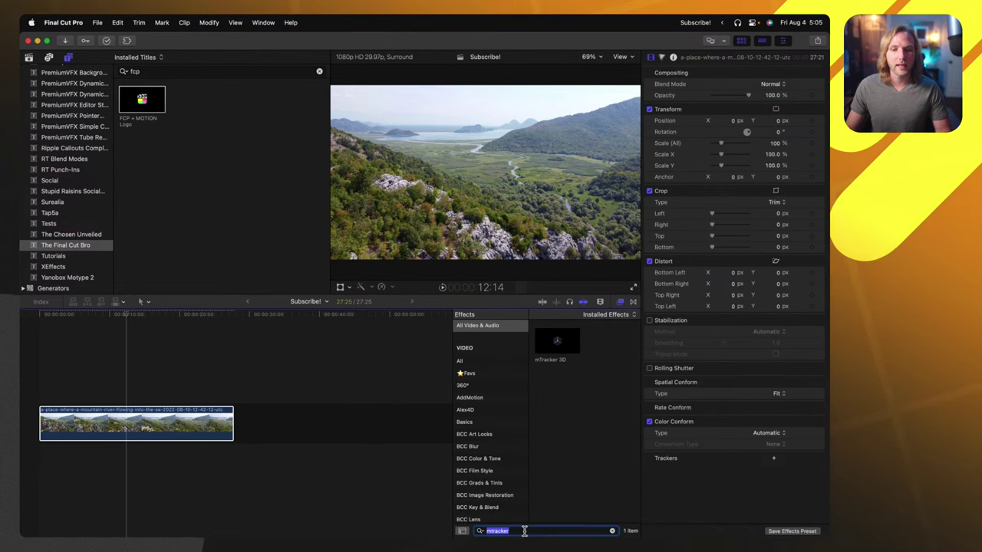
Search the installed effects for "mflare", clear the search, and show the mFlare 2 effects category
key("BackSpace")
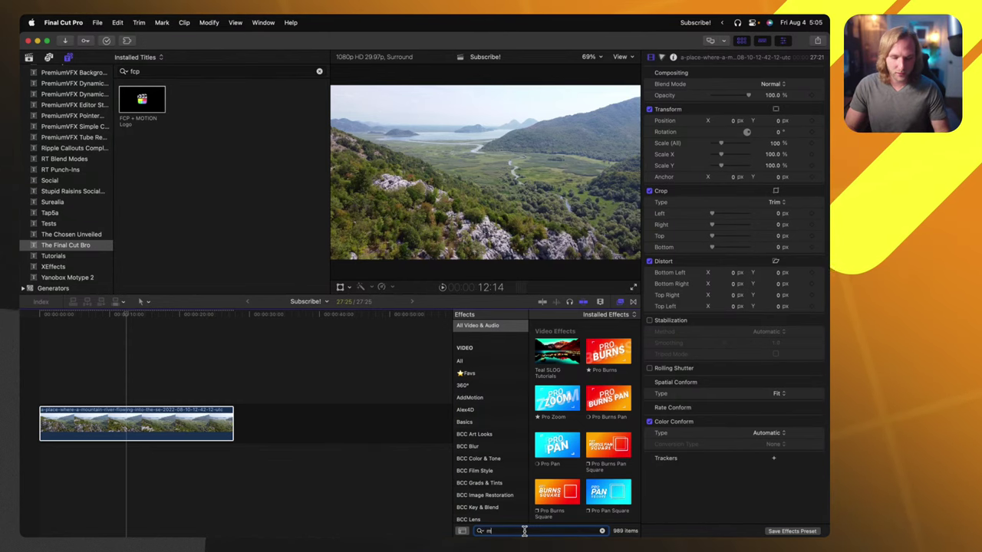
type("mflare")
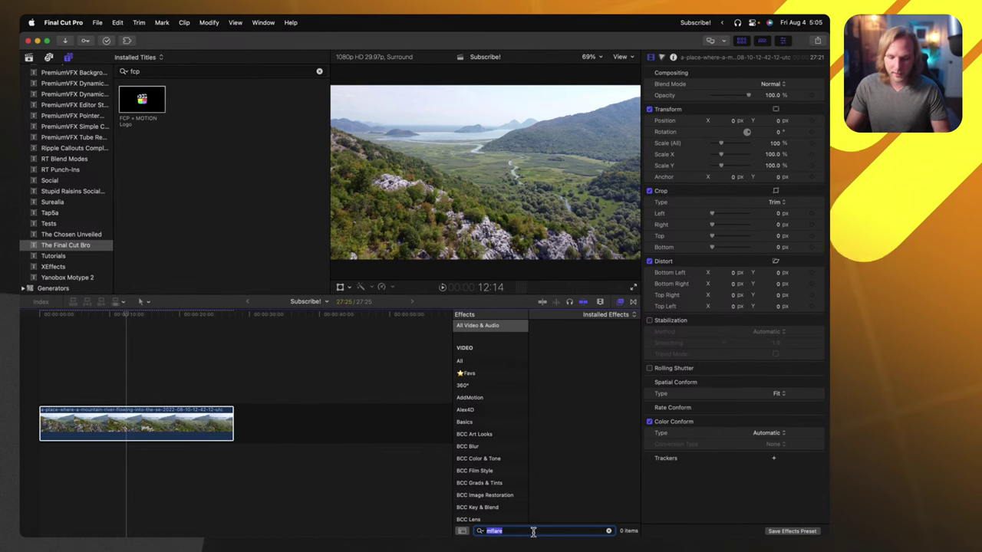
key("BackSpace")
scroll(493, 437, "down", 10)
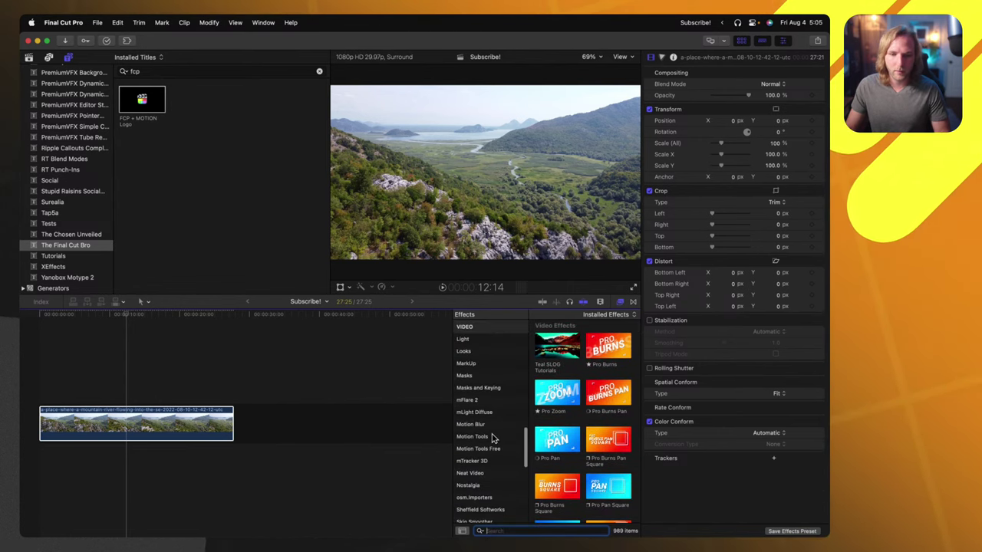
left_click(488, 413)
left_click(487, 402)
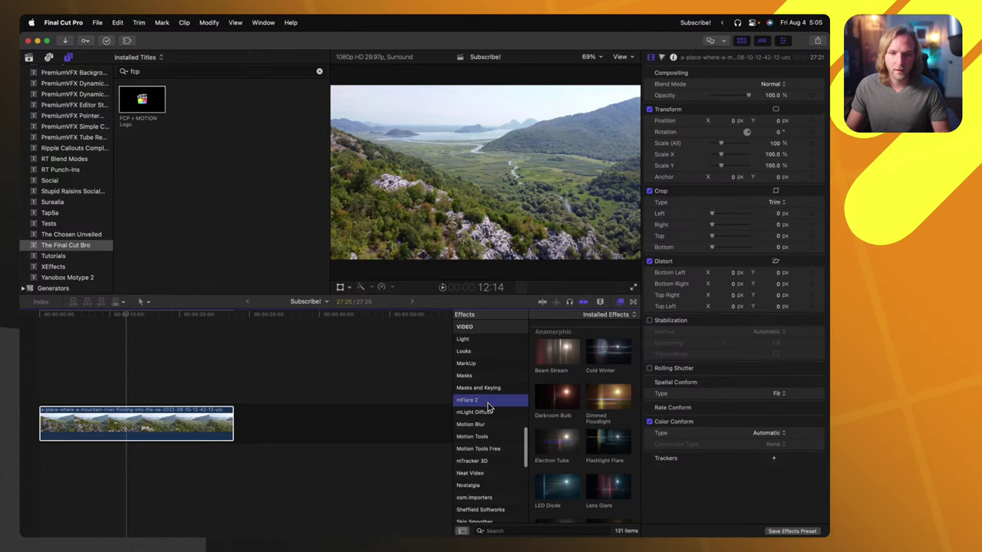
Browse the mFlare 2 presets from Anamorphic through Cinematic and Offscreen to Organic, previewing several flares on the river clip
left_click(559, 397)
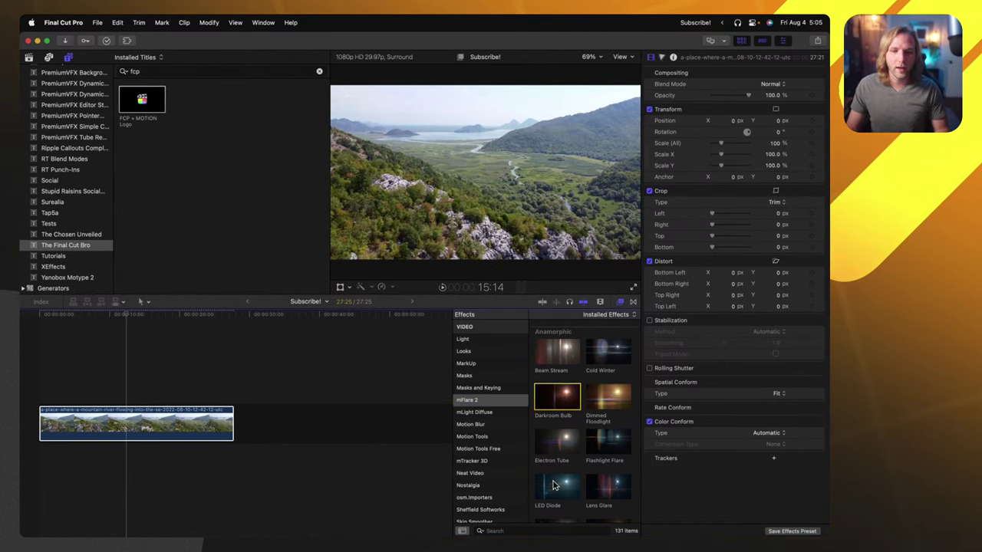
scroll(555, 485, "down", 1)
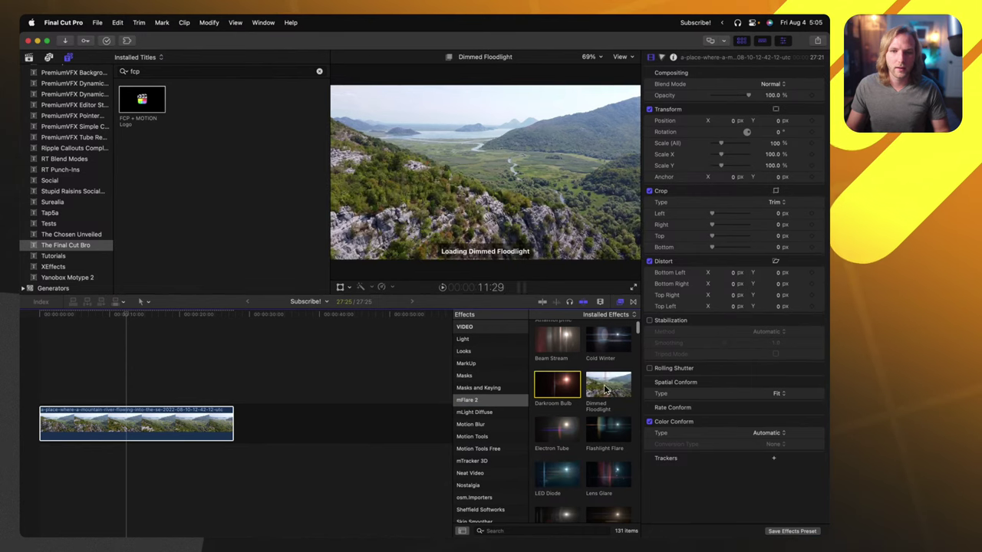
scroll(609, 431, "down", 5)
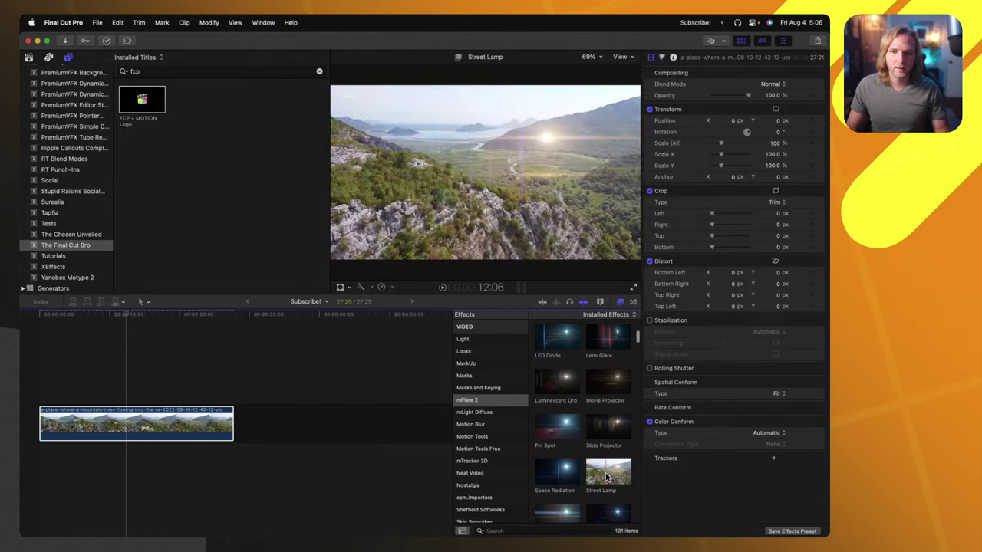
scroll(605, 476, "down", 6)
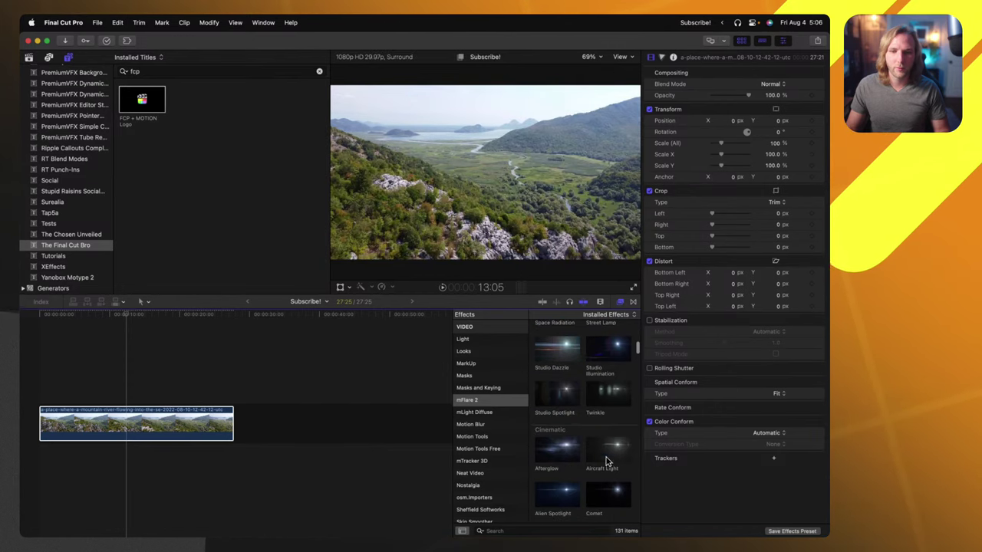
scroll(606, 467, "down", 8)
scroll(599, 450, "down", 1)
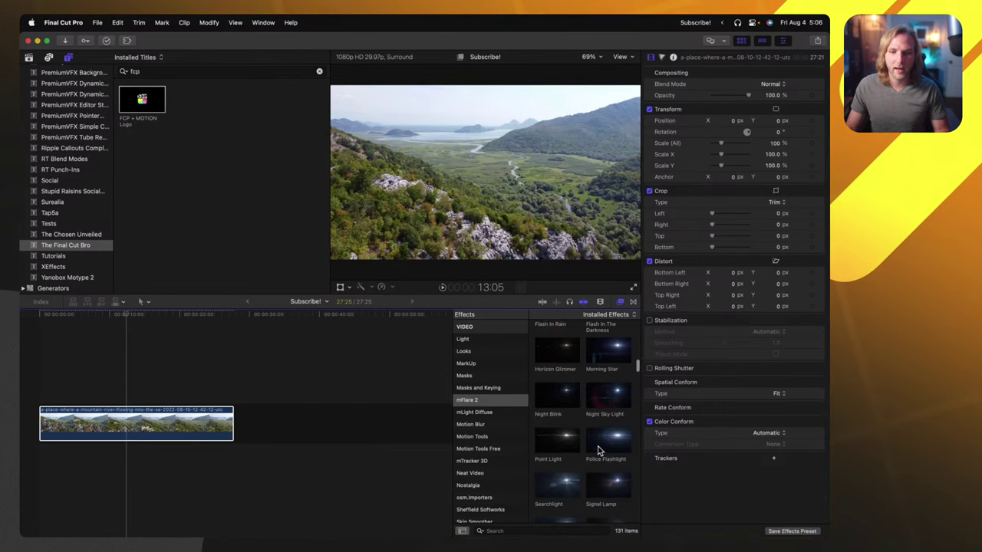
scroll(572, 440, "down", 5)
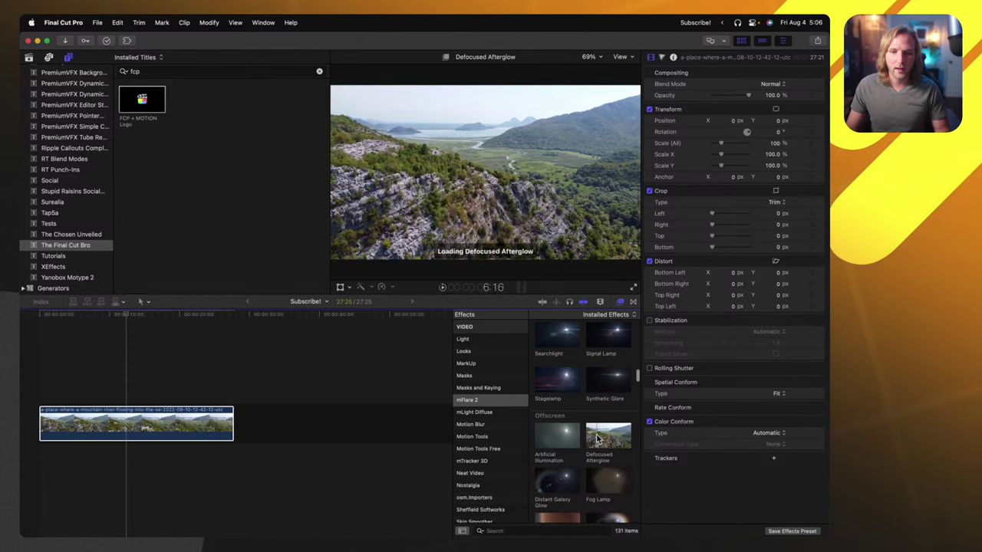
scroll(601, 471, "down", 2)
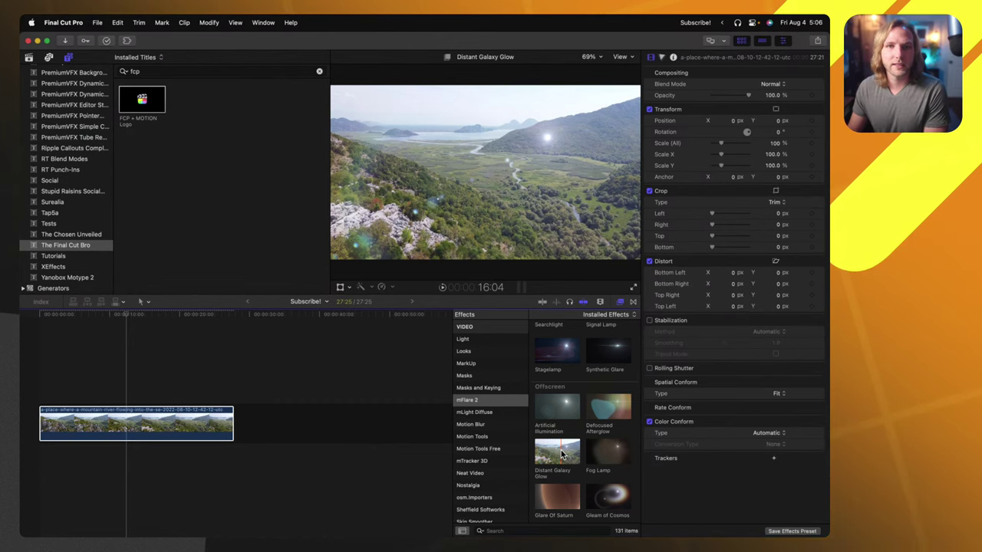
scroll(561, 455, "down", 2)
scroll(560, 455, "down", 8)
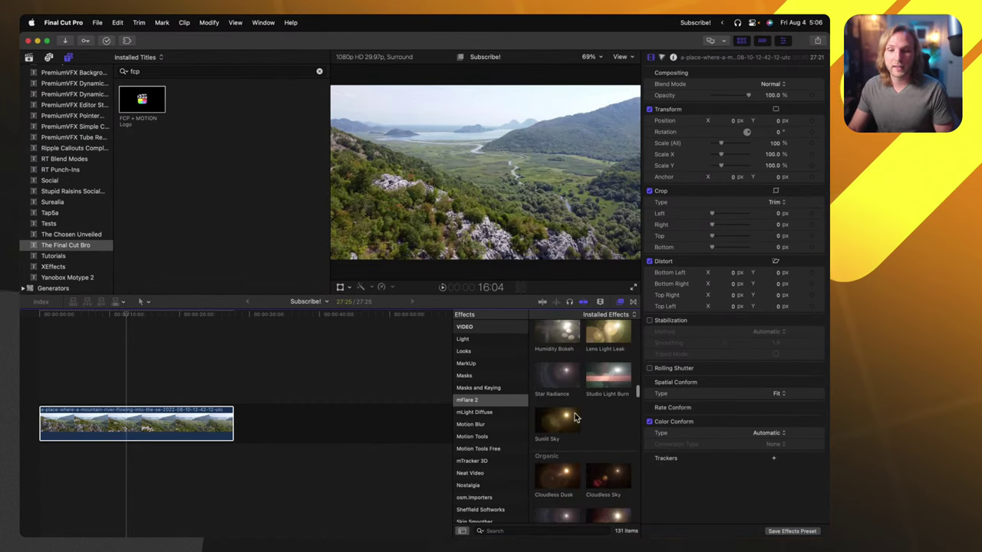
scroll(591, 421, "down", 8)
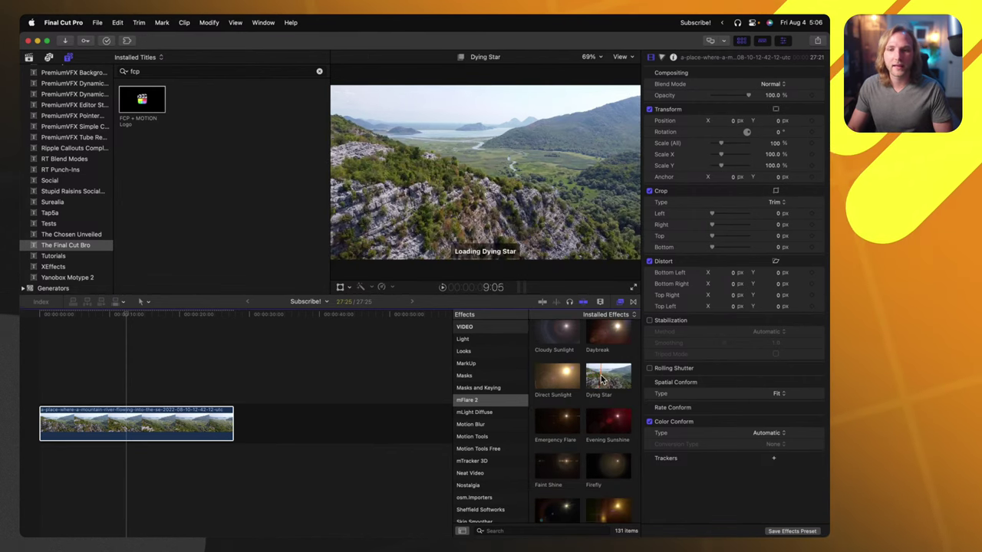
scroll(603, 379, "down", 10)
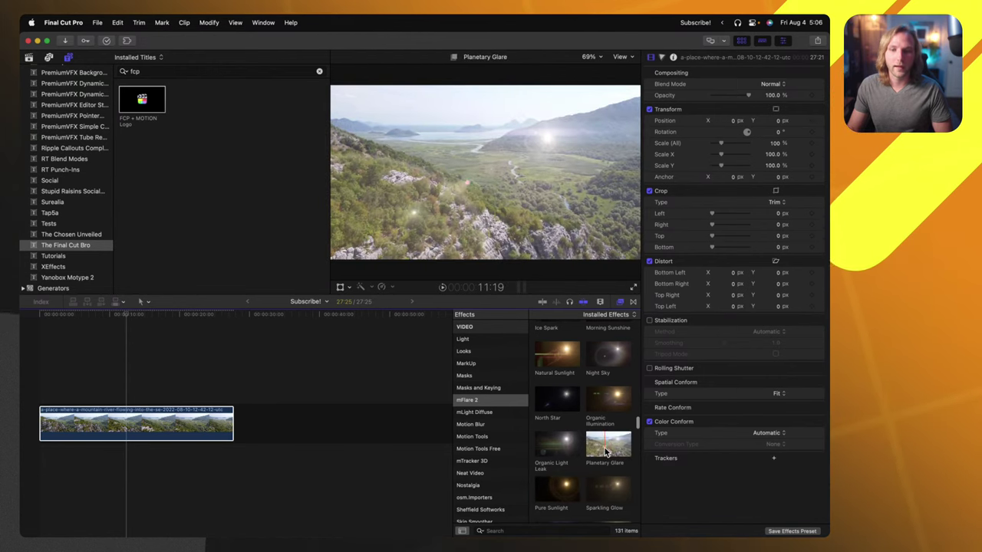
scroll(602, 452, "down", 6)
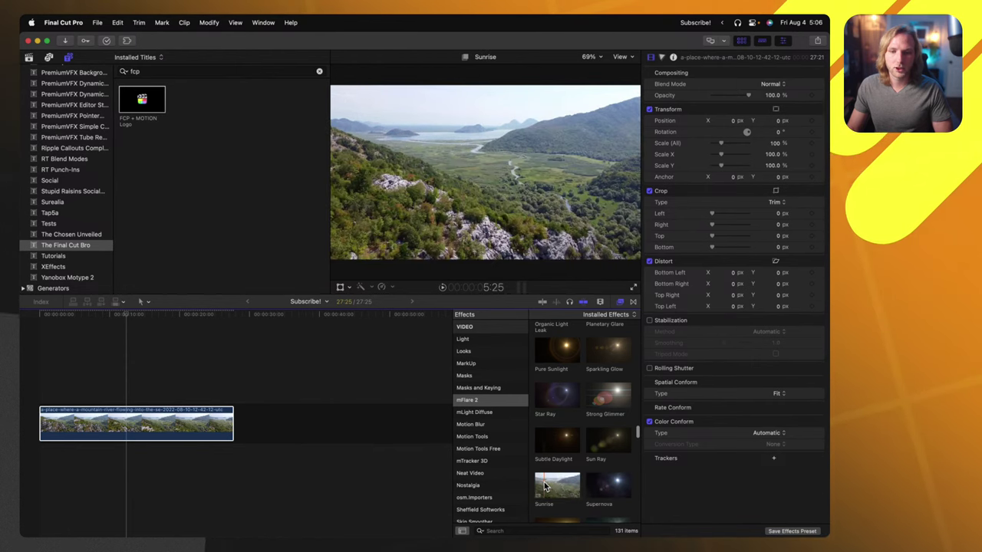
scroll(552, 472, "down", 2)
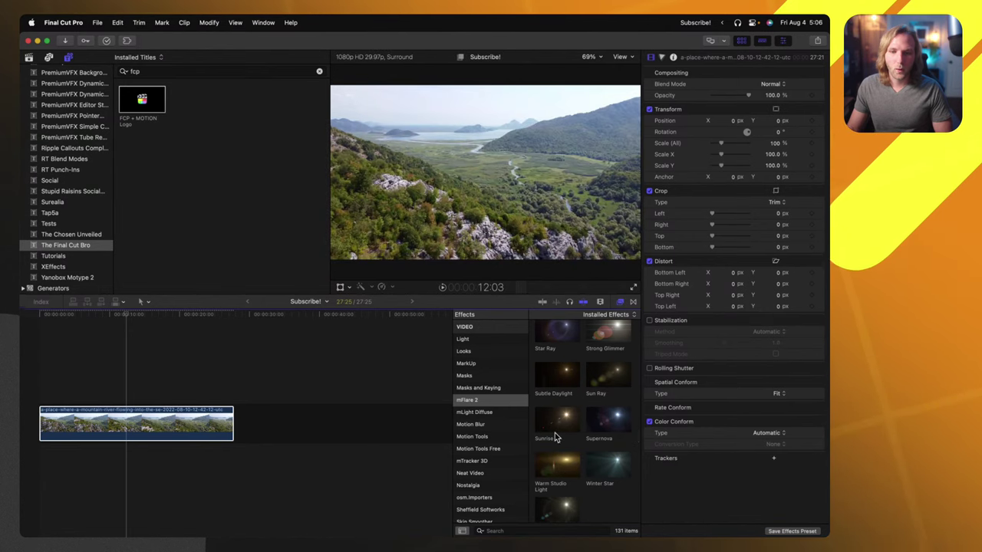
Apply the Sunrise flare to the mountain river clip, placing its source in the upper-left sky with a brightness of about 642.9
left_click_drag(557, 422, 115, 422)
left_click_drag(544, 136, 377, 115)
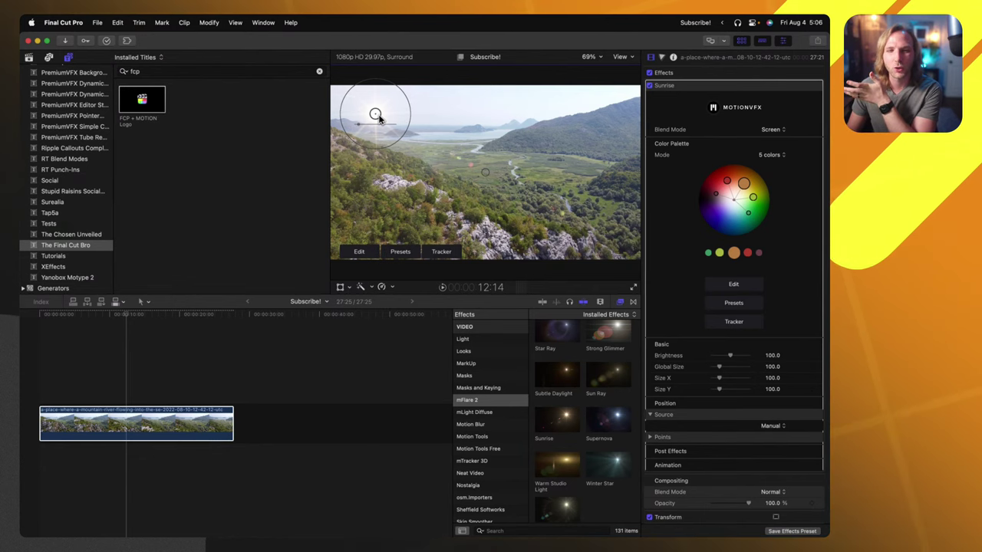
mouse_move(388, 117)
left_mouse_down()
mouse_move(439, 144)
mouse_move(409, 115)
mouse_move(379, 127)
mouse_move(425, 121)
mouse_move(547, 146)
mouse_move(572, 228)
mouse_move(353, 223)
mouse_move(335, 149)
mouse_move(574, 226)
mouse_move(574, 81)
mouse_move(386, 136)
left_mouse_up()
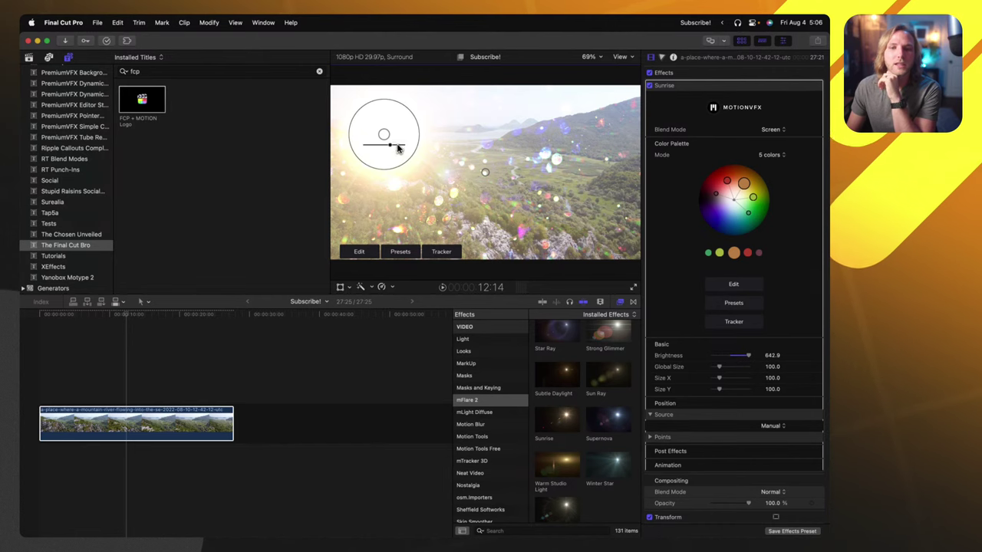
Shift the Sunrise flare's source right and slightly up in the sky, and move its centre point slightly up and left of the frame's middle
mouse_move(385, 138)
left_mouse_down()
mouse_move(609, 141)
mouse_move(427, 284)
mouse_move(397, 76)
mouse_move(525, 184)
mouse_move(395, 126)
left_mouse_up()
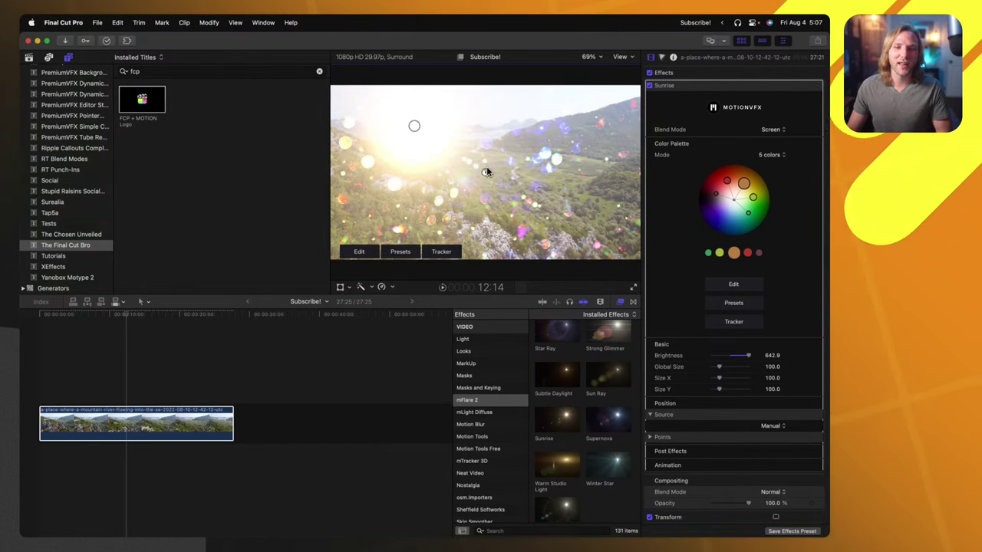
left_click_drag(424, 258, 552, 170)
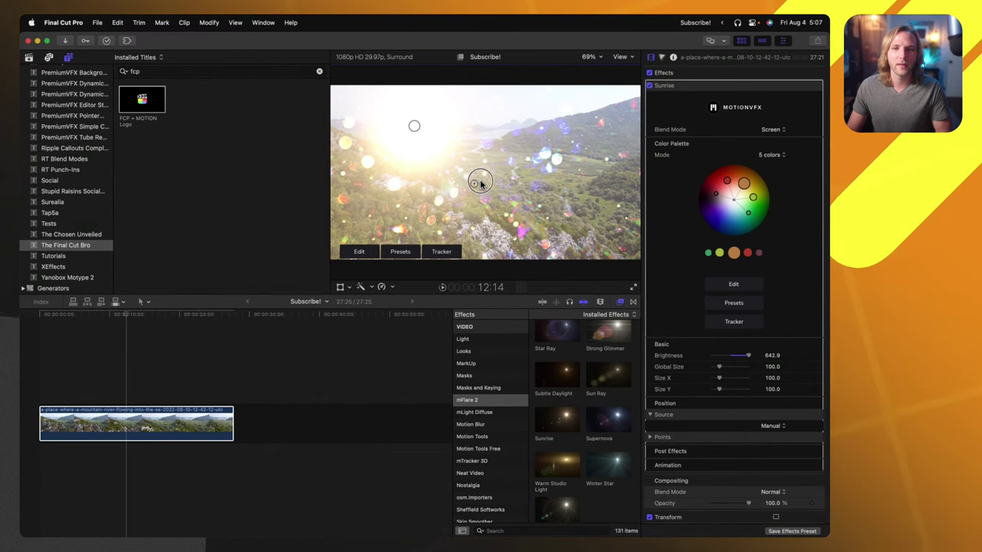
mouse_move(480, 184)
left_mouse_down()
mouse_move(504, 160)
mouse_move(475, 166)
left_mouse_up()
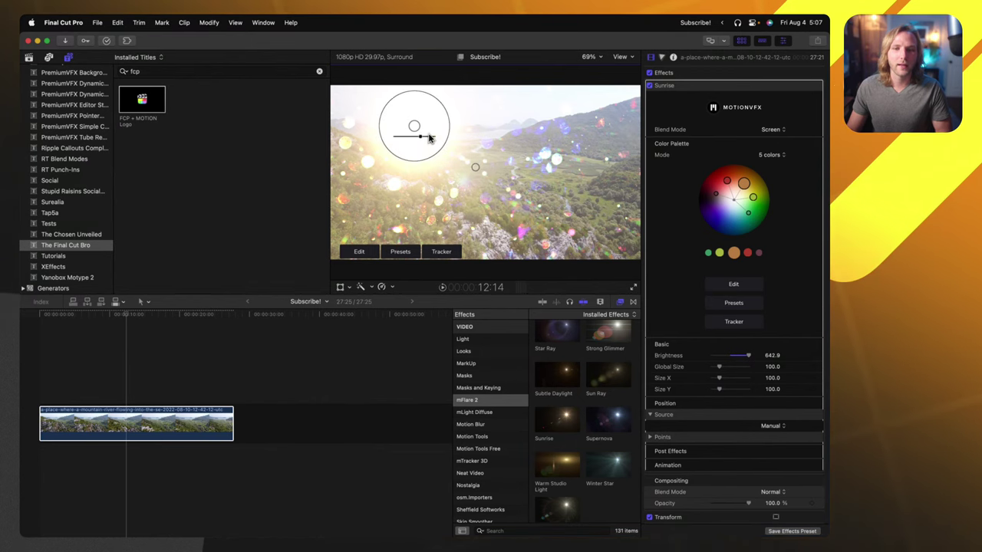
Move the Sunrise flare's source to the middle of the sky, lower its brightness to about 274.2, and switch it to the tracker
left_click_drag(420, 134, 476, 133)
left_click(435, 255)
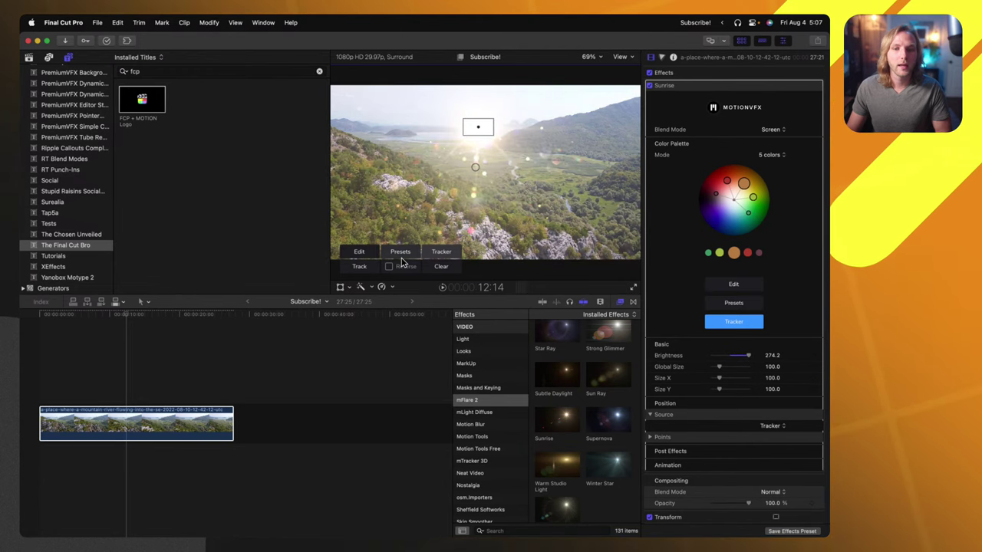
left_click(359, 266)
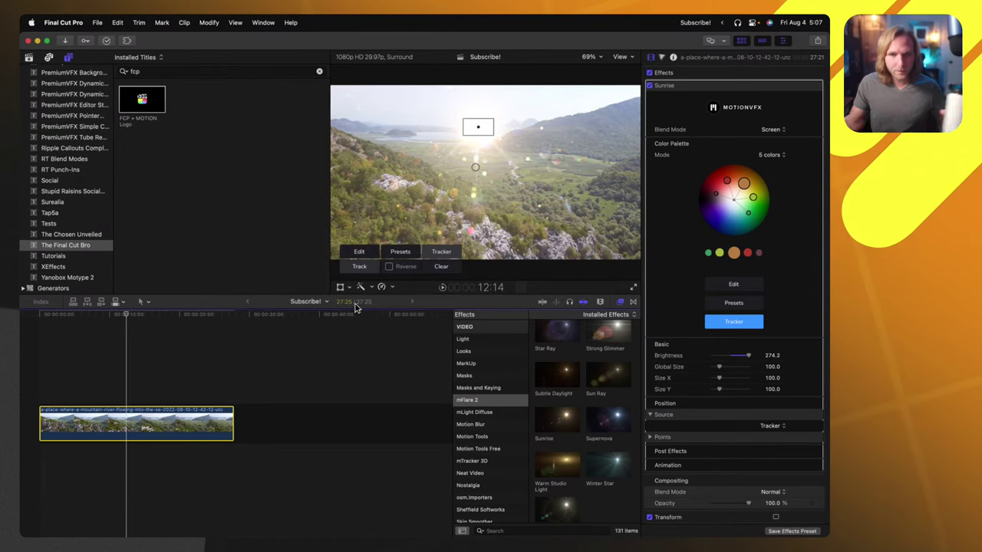
left_click(116, 312)
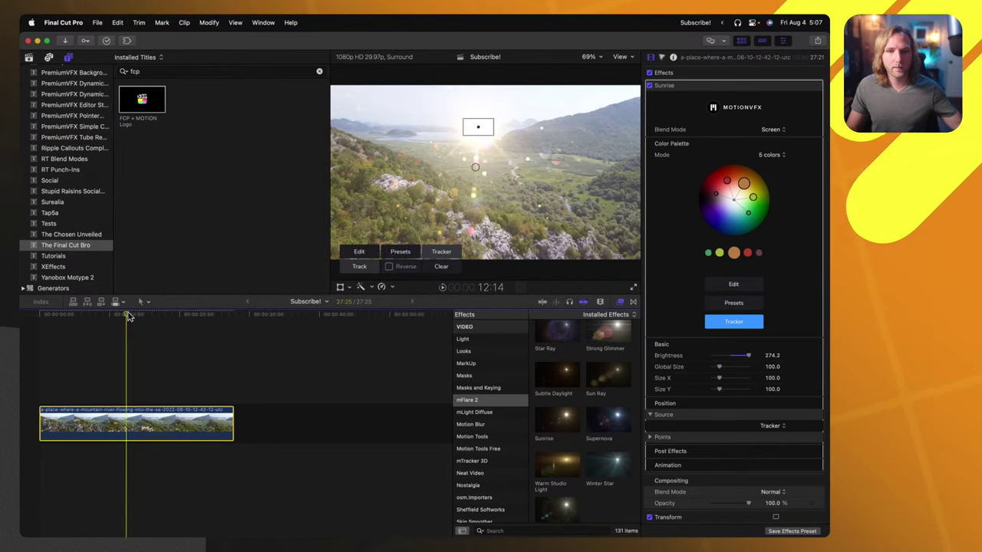
left_click_drag(129, 317, 169, 312)
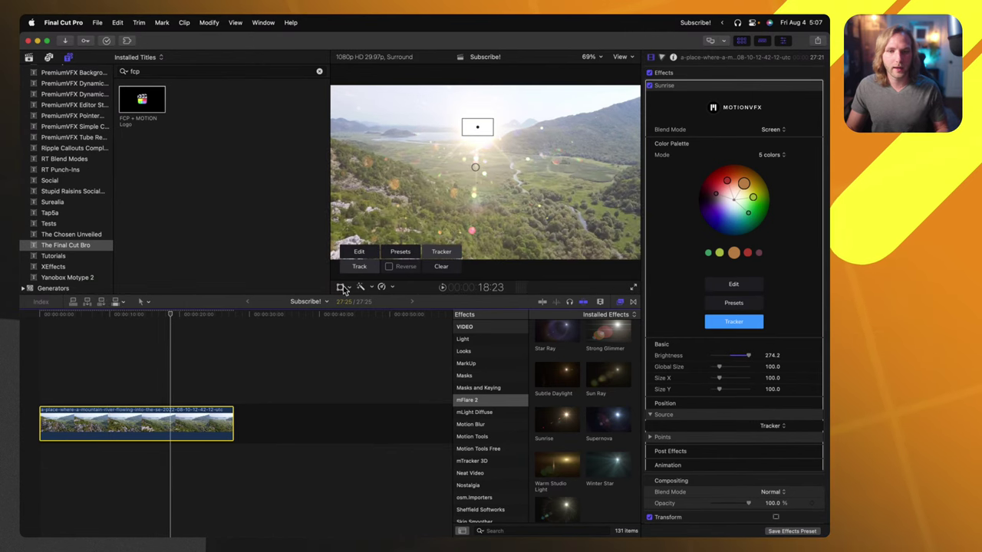
left_click(369, 268)
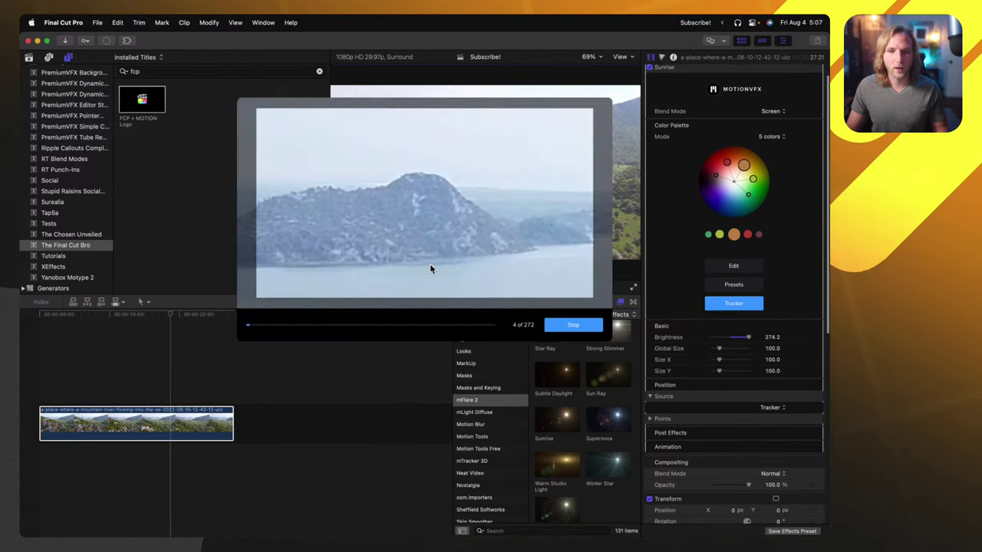
left_click(571, 325)
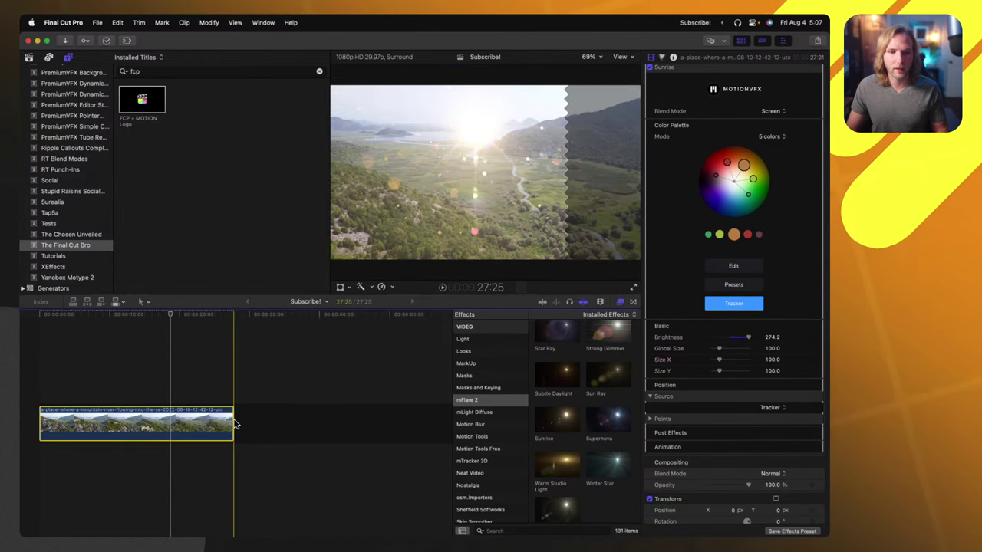
Trim the end of the mountain river clip to a length of 2:15 and fit it to the timeline
left_click_drag(234, 418, 95, 422)
key("shift+z")
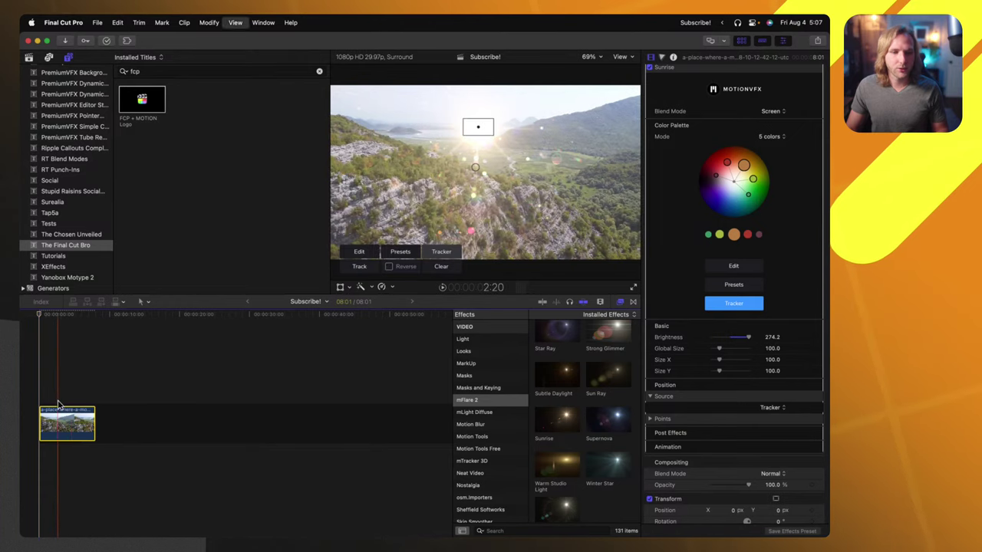
left_click_drag(427, 423, 160, 422)
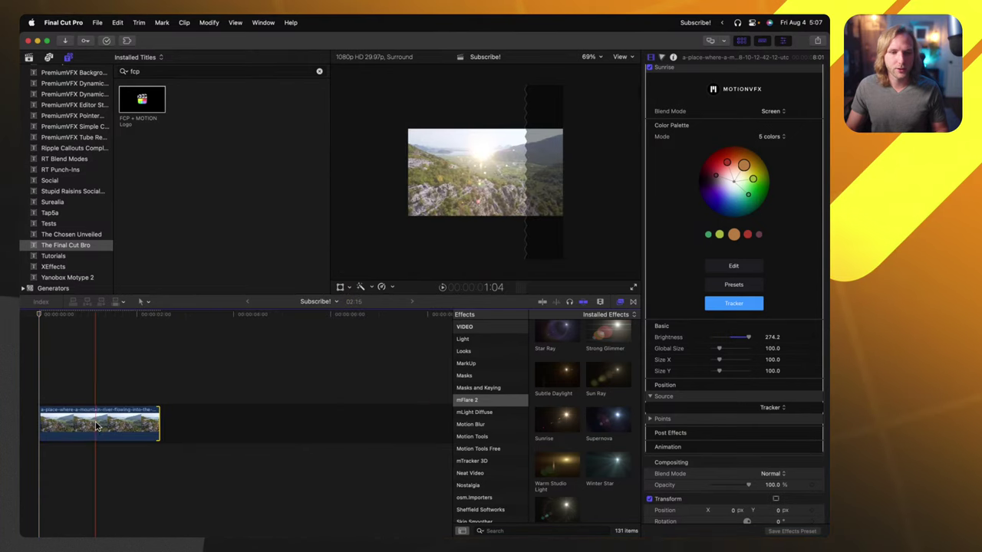
key("shift+z")
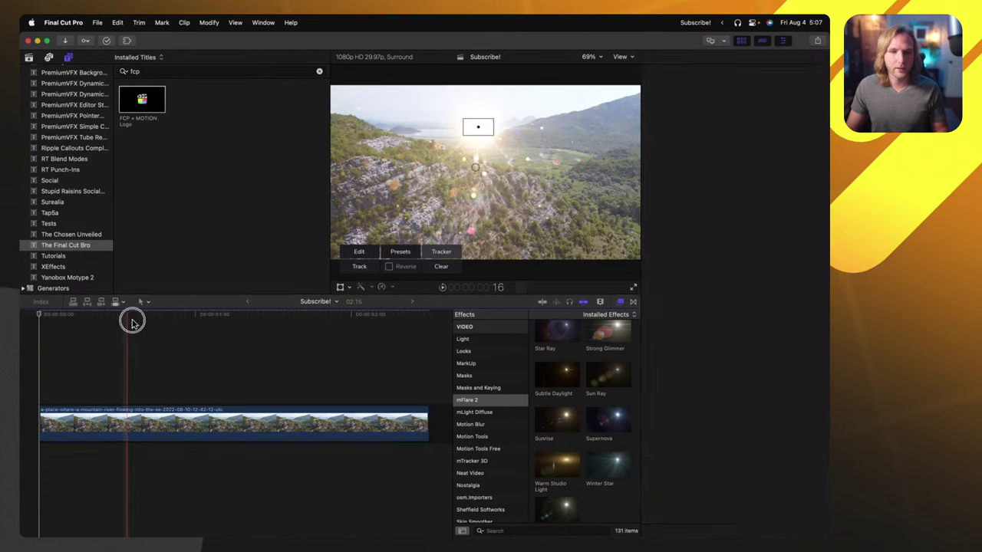
Track the flare's source across the shortened clip and scrub back and forth to review the tracking
left_click(126, 323)
left_click(359, 266)
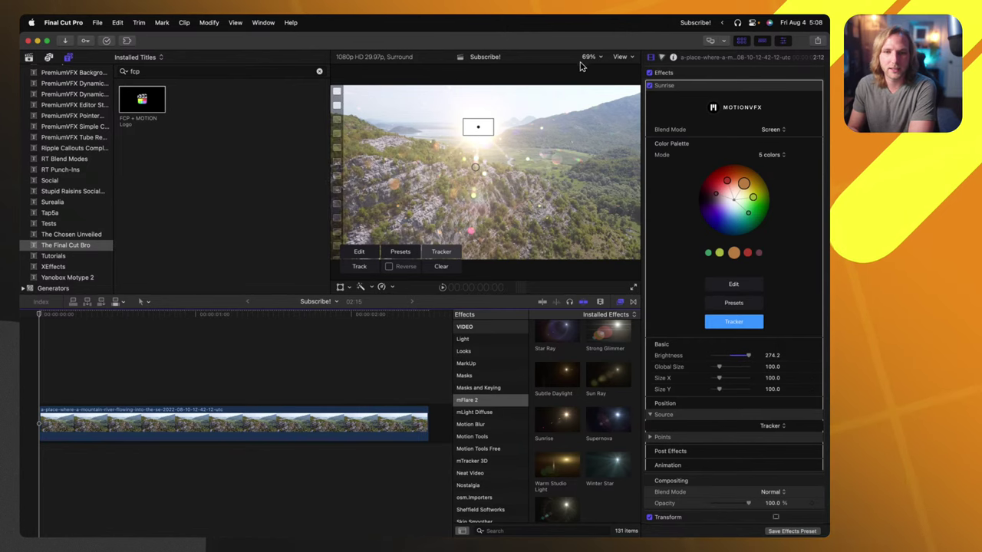
left_click(407, 323)
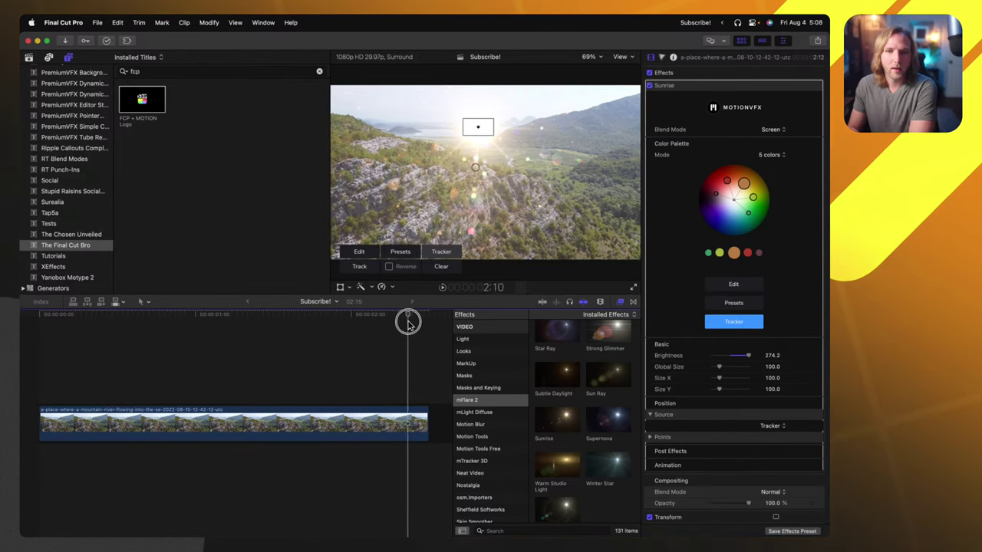
left_click_drag(408, 323, 227, 316)
scroll(682, 328, "down", 5)
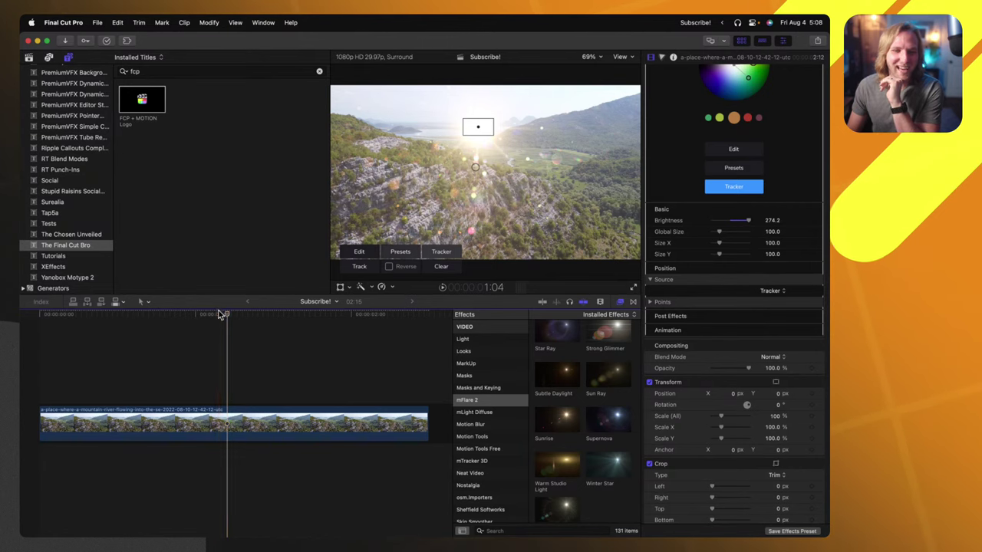
left_click_drag(222, 314, 90, 314)
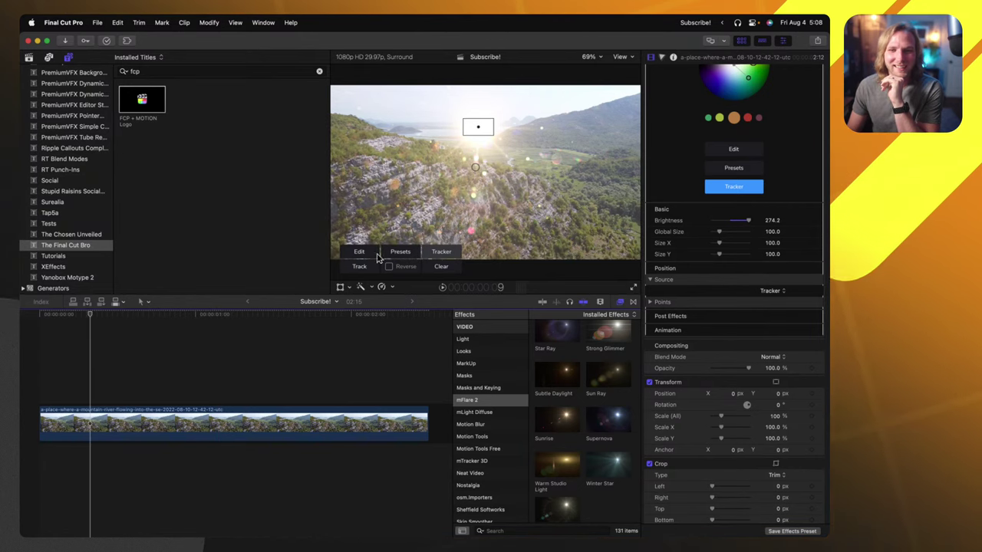
Leave tracker editing, move the flare's source slightly right and its centre point slightly lower right, and scrub through the clip to check
left_click(441, 255)
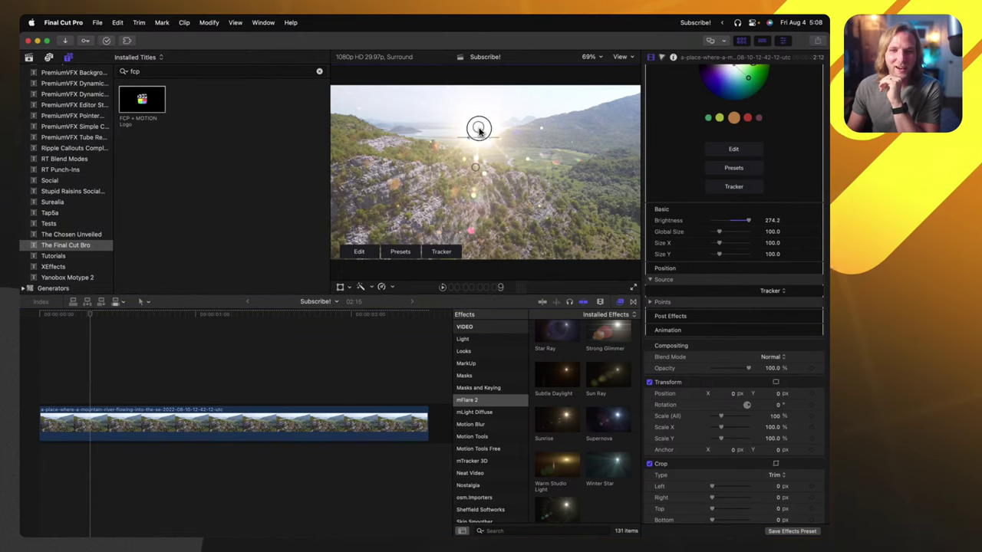
mouse_move(479, 131)
left_mouse_down()
mouse_move(528, 121)
mouse_move(493, 128)
left_mouse_up()
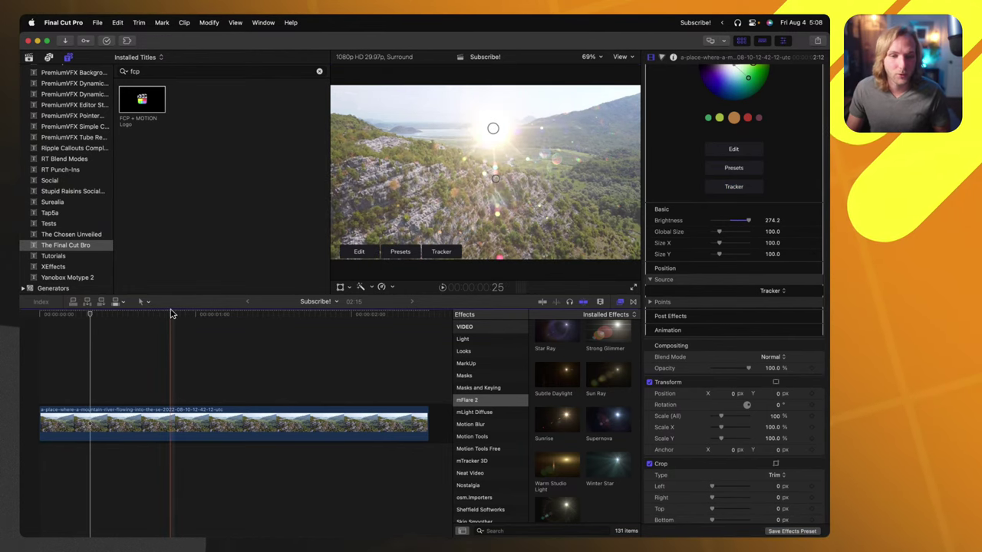
left_click_drag(173, 312, 441, 285)
left_click_drag(303, 312, 172, 314)
Select the river clip, show the tracking area again, and move it down and left towards the horizon while rotating it diagonally
left_click(149, 407)
scroll(748, 329, "down", 3)
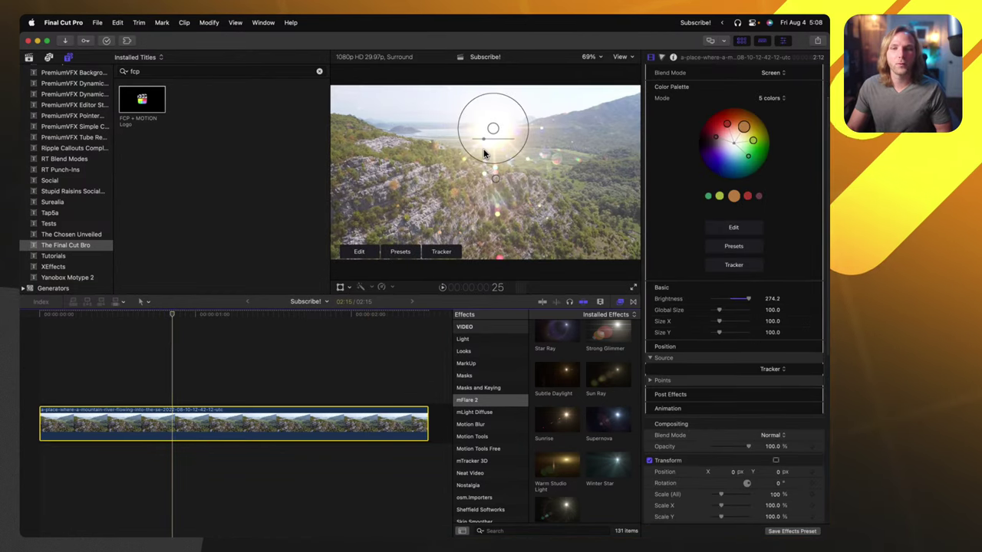
left_click(440, 252)
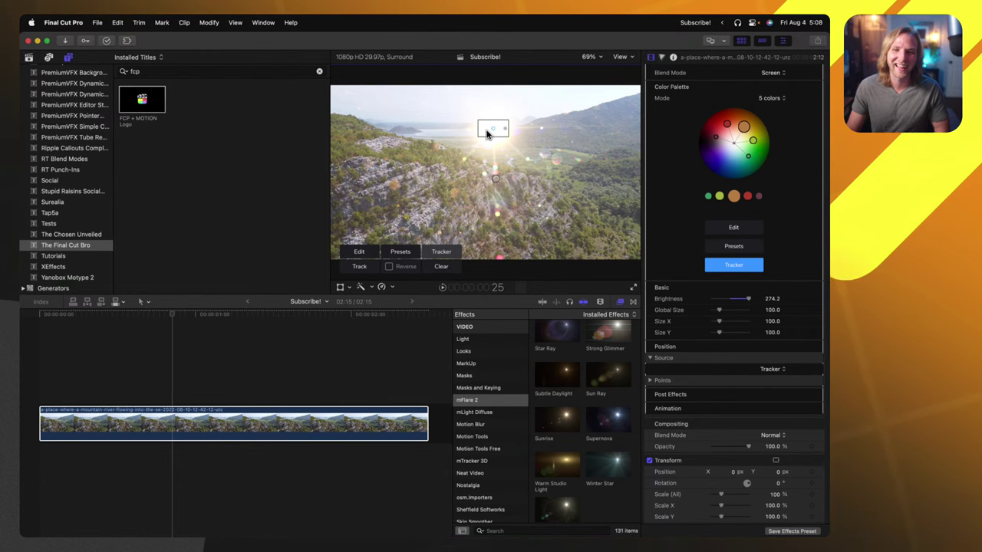
left_click_drag(505, 131, 473, 149)
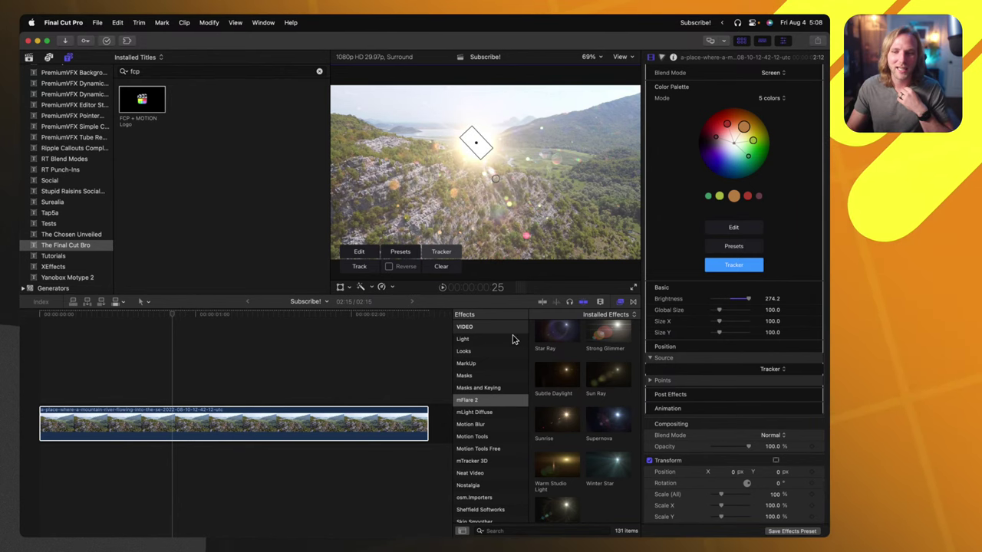
Browse the mFlare 2 presets down to the Update 2.0.2 group and return to the Anamorphic group
scroll(512, 340, "down", 2)
scroll(556, 406, "down", 10)
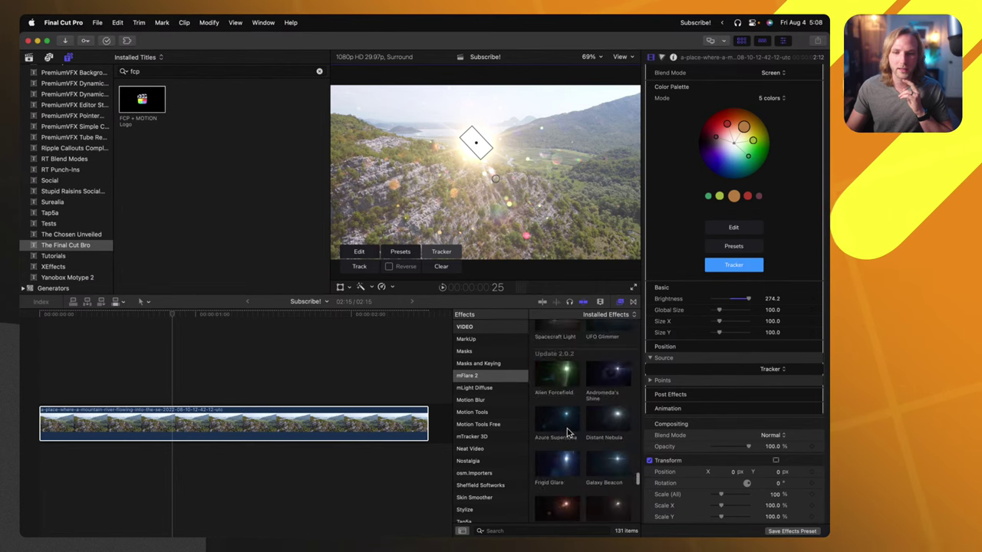
scroll(568, 433, "down", 2)
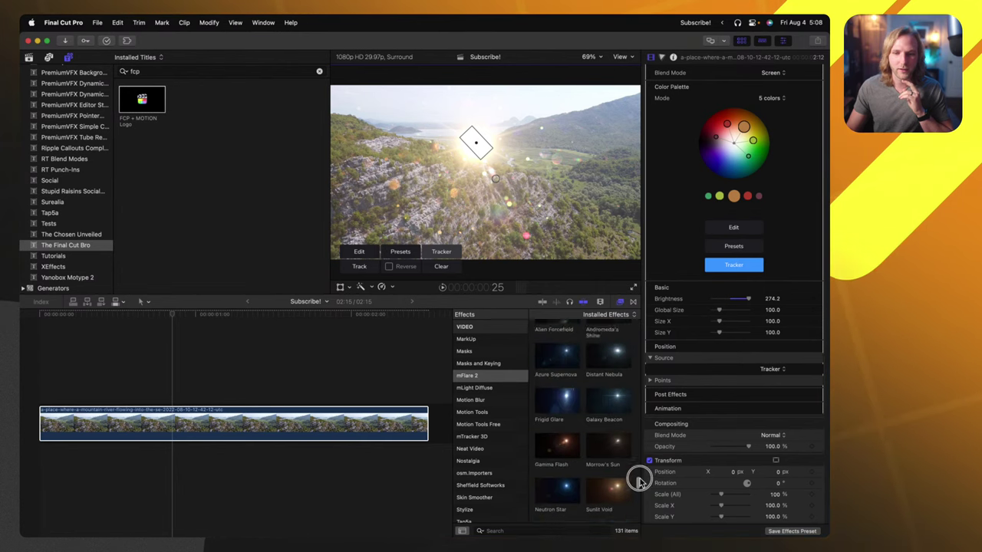
left_click_drag(639, 479, 621, 325)
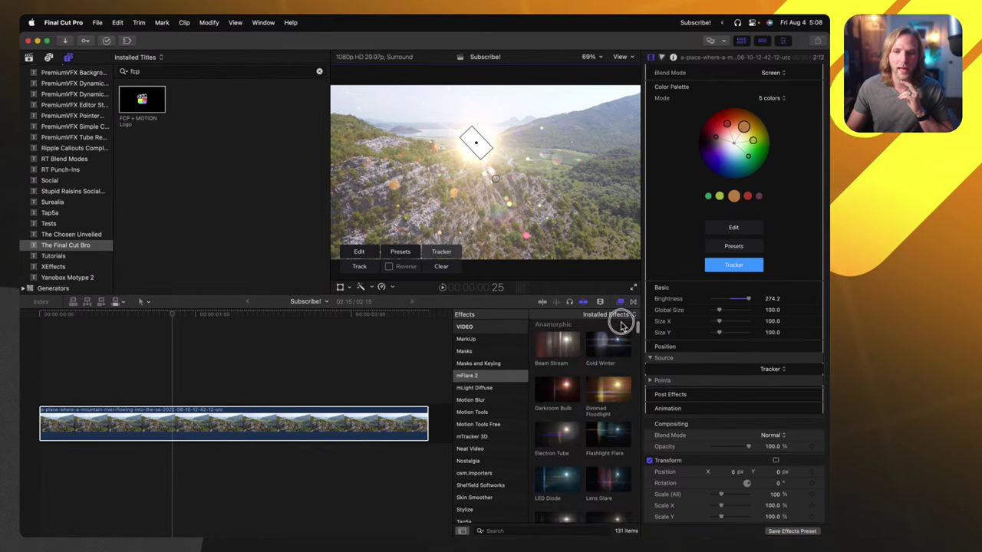
Shift the flare's five-colour palette towards teal, blue and green, and set its Aberration post effect to about 0.72
scroll(706, 253, "down", 1)
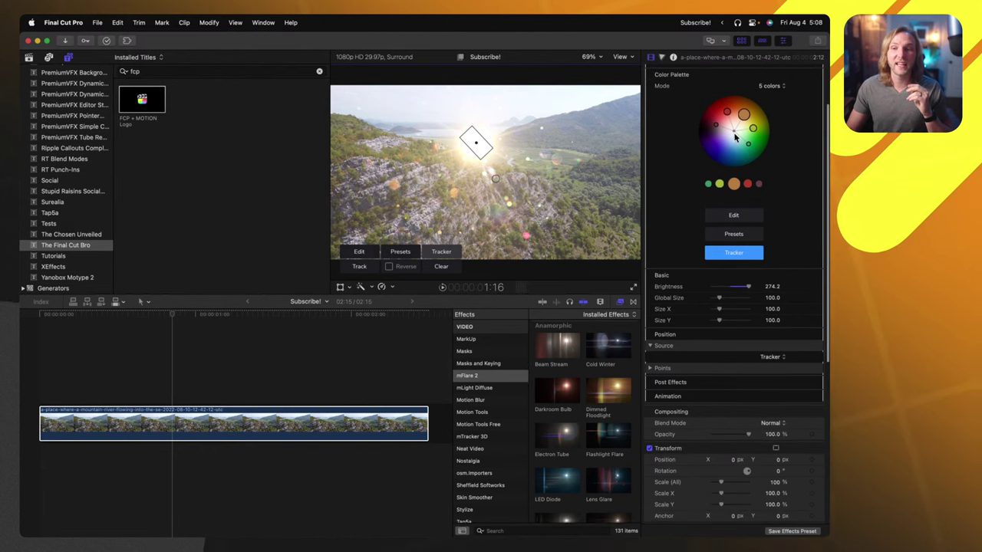
left_click_drag(734, 137, 745, 159)
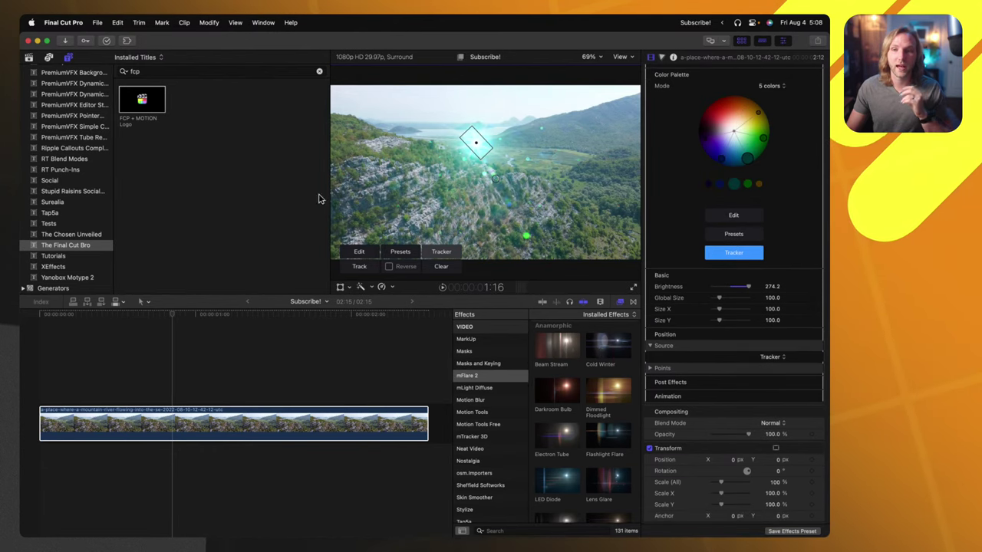
scroll(774, 223, "down", 4)
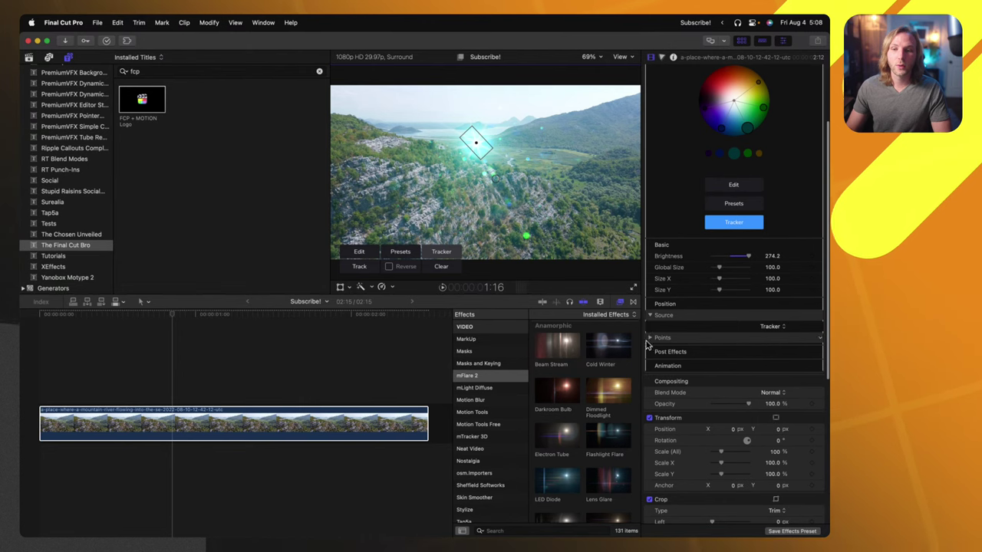
left_click(650, 337)
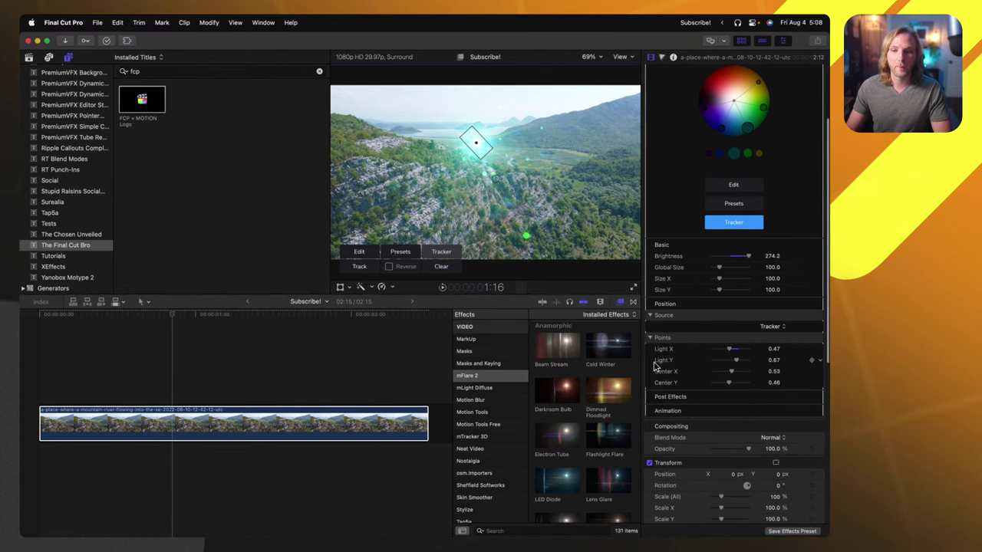
left_click(805, 398)
scroll(729, 377, "down", 3)
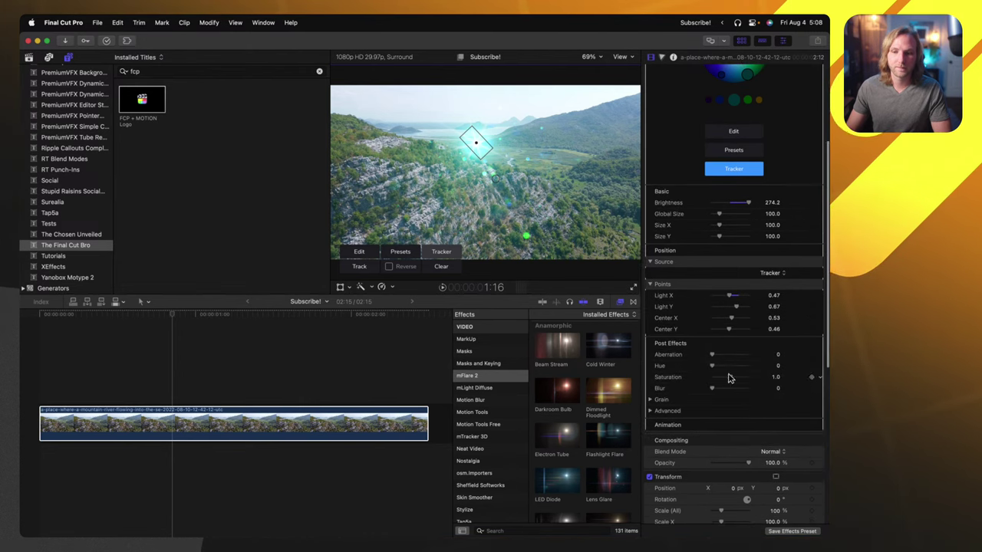
left_click_drag(740, 358, 737, 354)
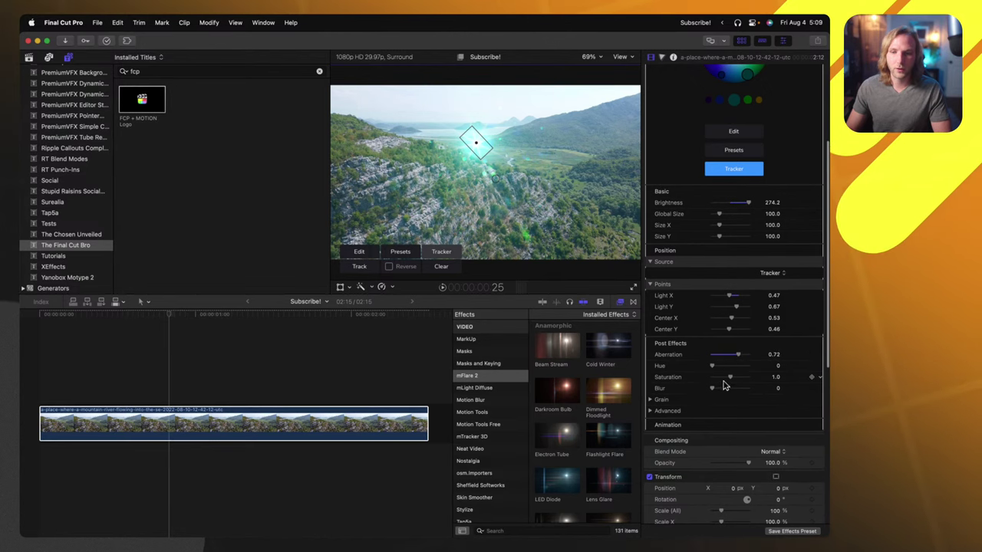
Add flicker animation to the flare with a speed of about 76 and an amplitude of about 77, and play the clip to preview it
scroll(706, 389, "down", 1)
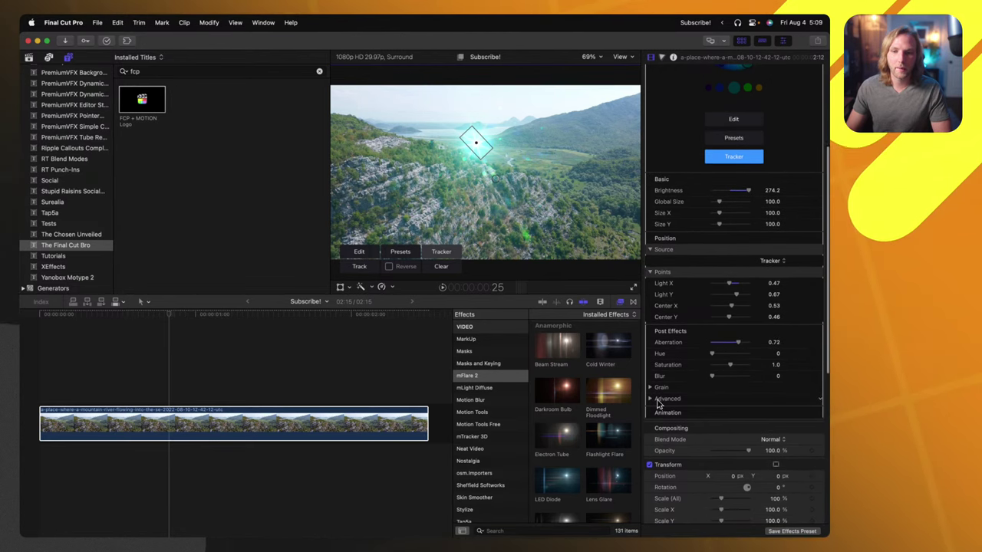
scroll(656, 398, "down", 1)
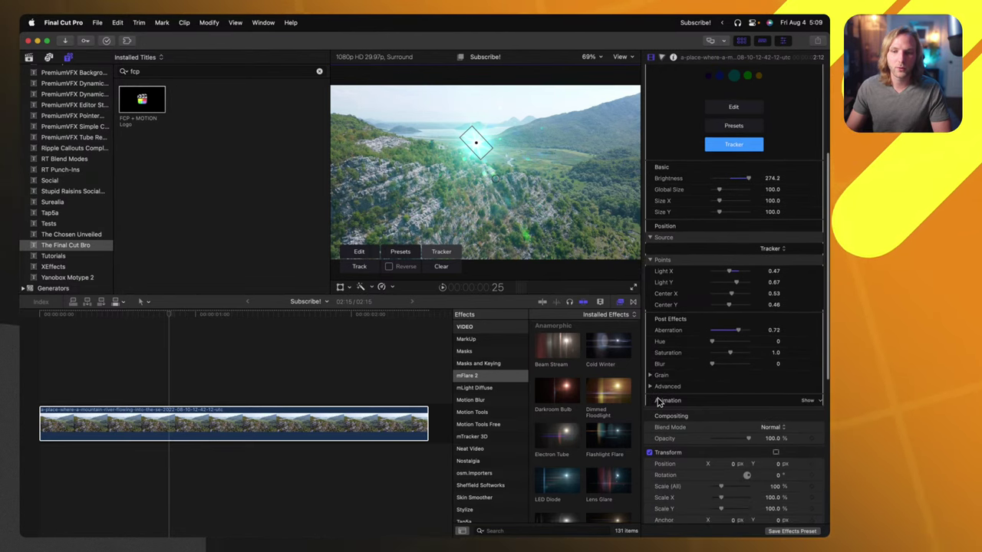
left_click(807, 402)
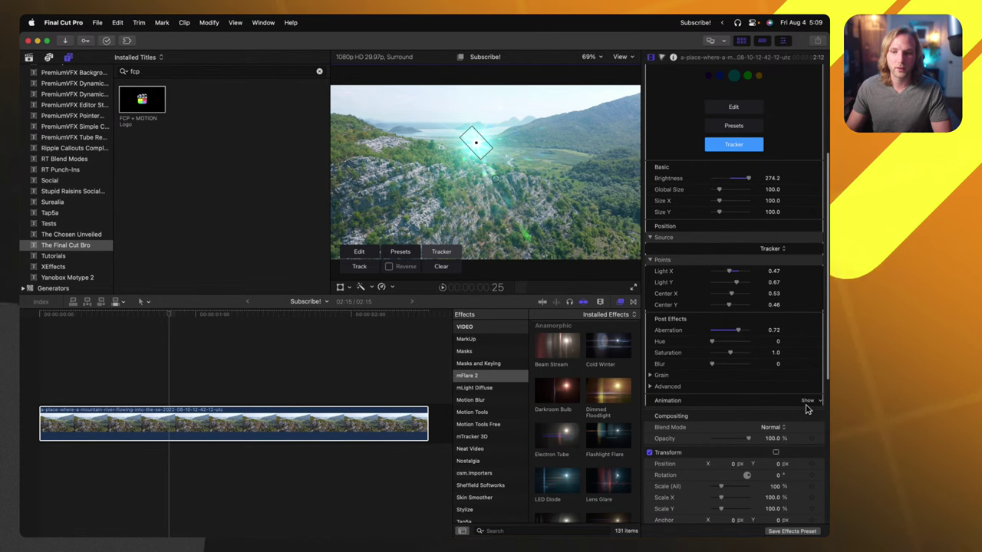
left_click(649, 412)
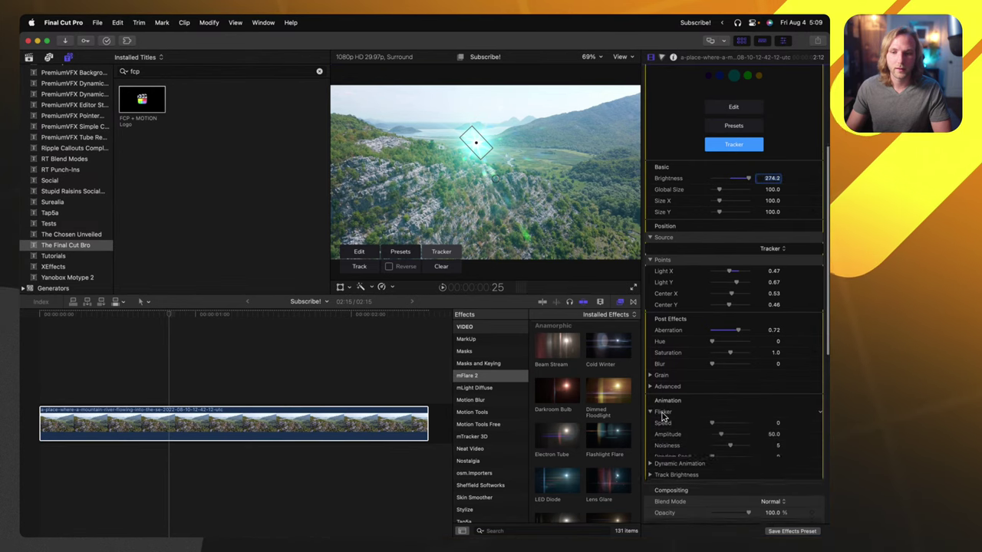
scroll(736, 409, "down", 1)
left_click_drag(721, 414, 737, 412)
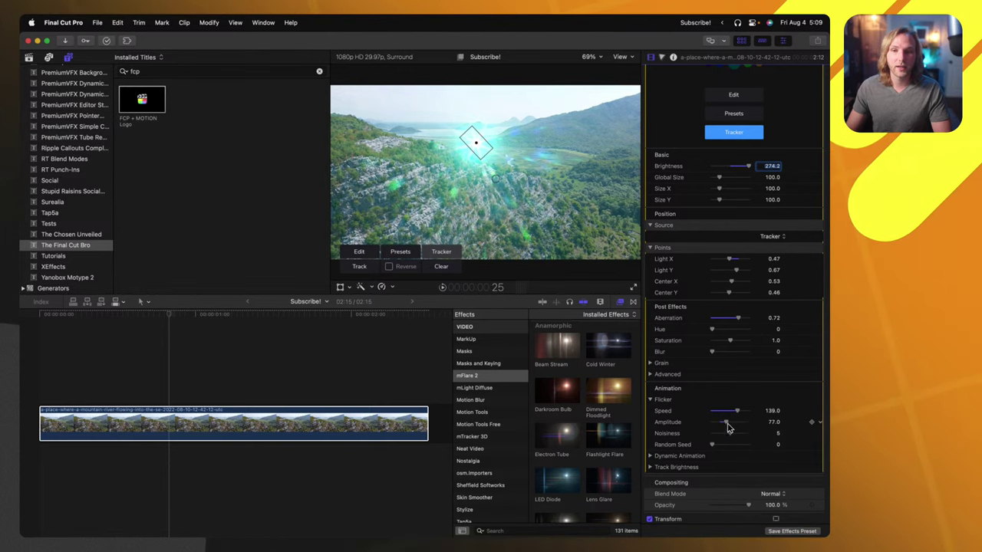
left_click_drag(720, 414, 725, 414)
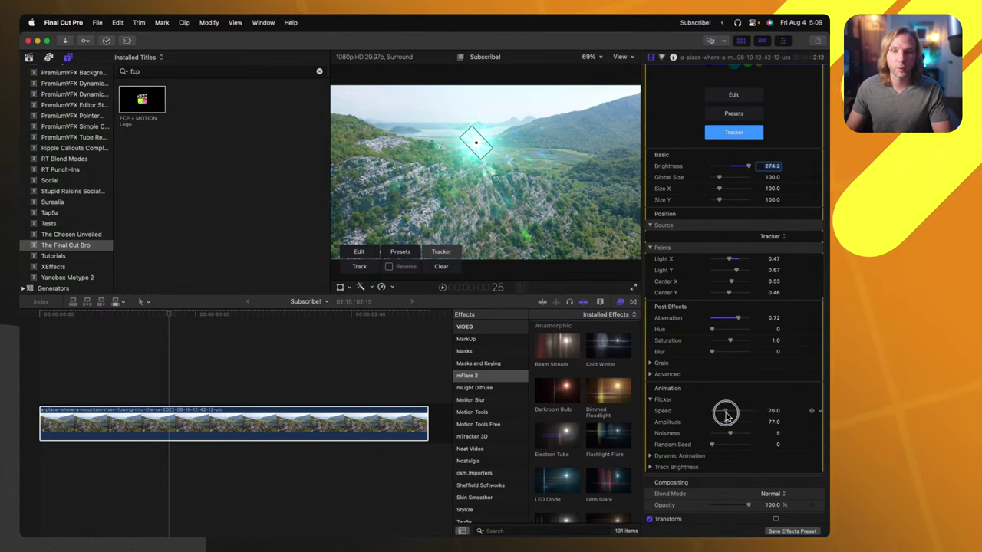
key("space")
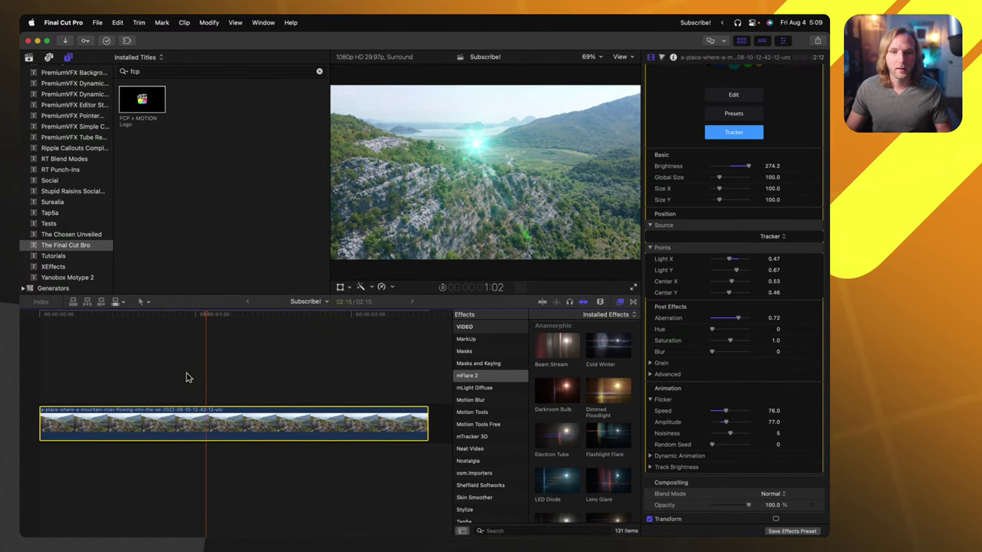
key("space")
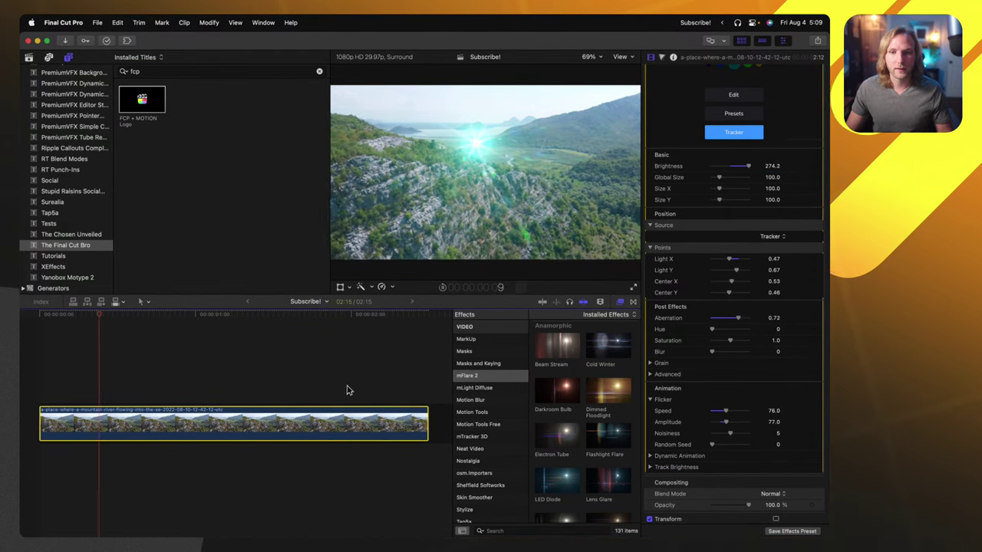
Preview the clip, set the flare's Dynamic Animation mode to Off Screen, and move the flare to the left edge of the frame
key("space")
key("space")
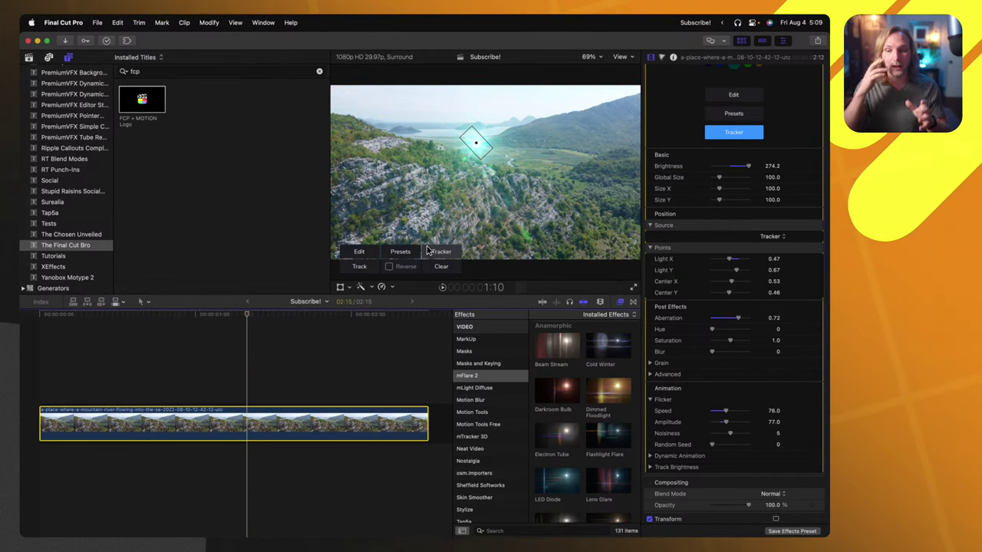
left_click(650, 457)
scroll(655, 463, "down", 2)
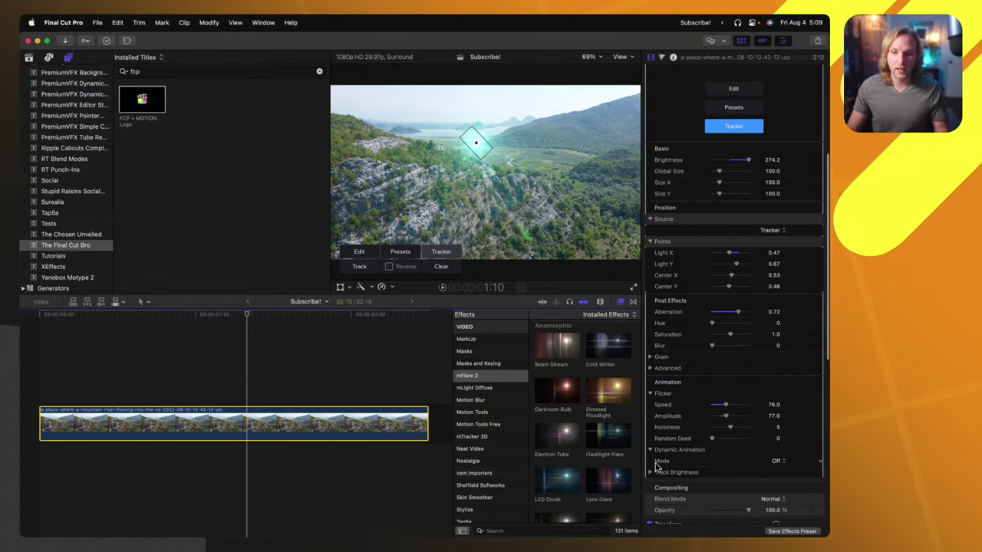
left_click(776, 451)
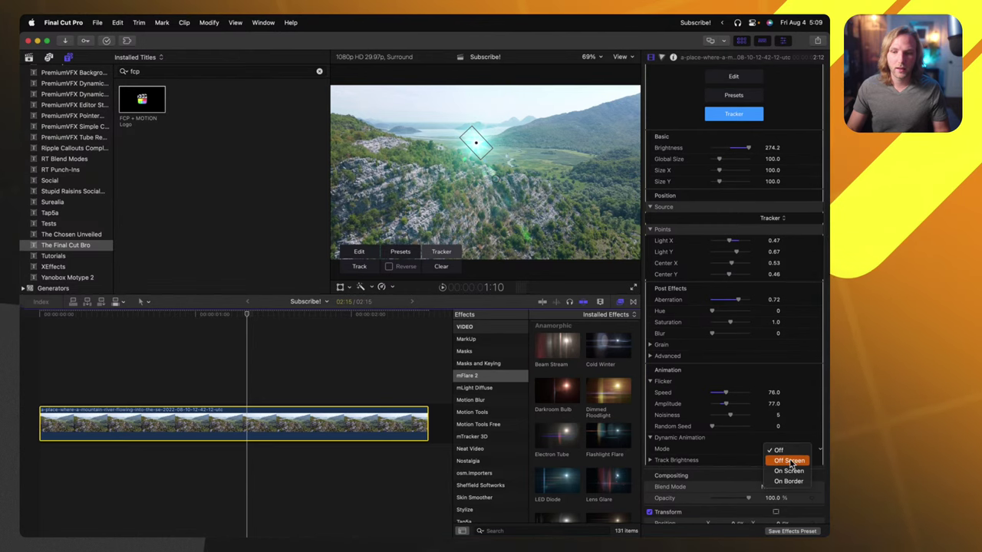
left_click(776, 461)
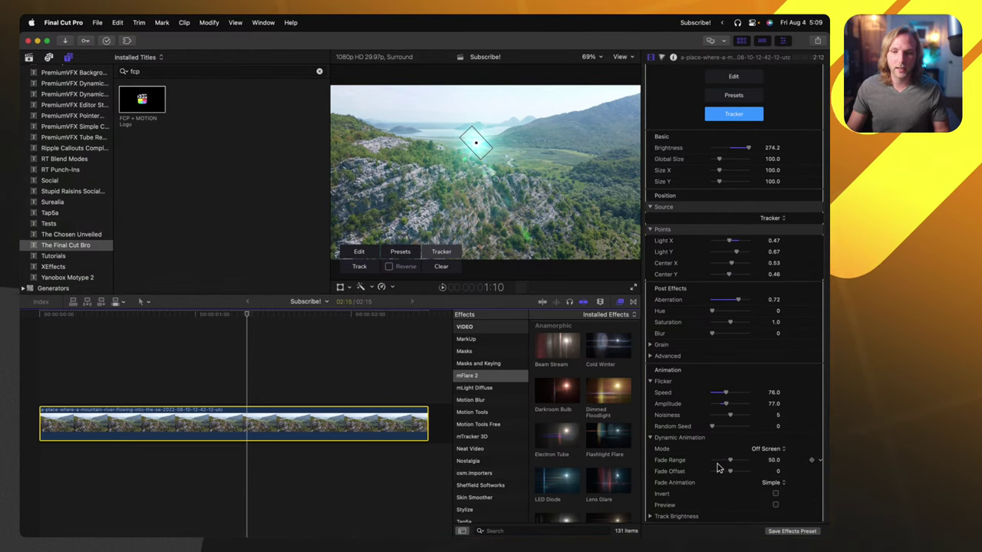
left_click(440, 251)
left_click_drag(475, 142, 327, 153)
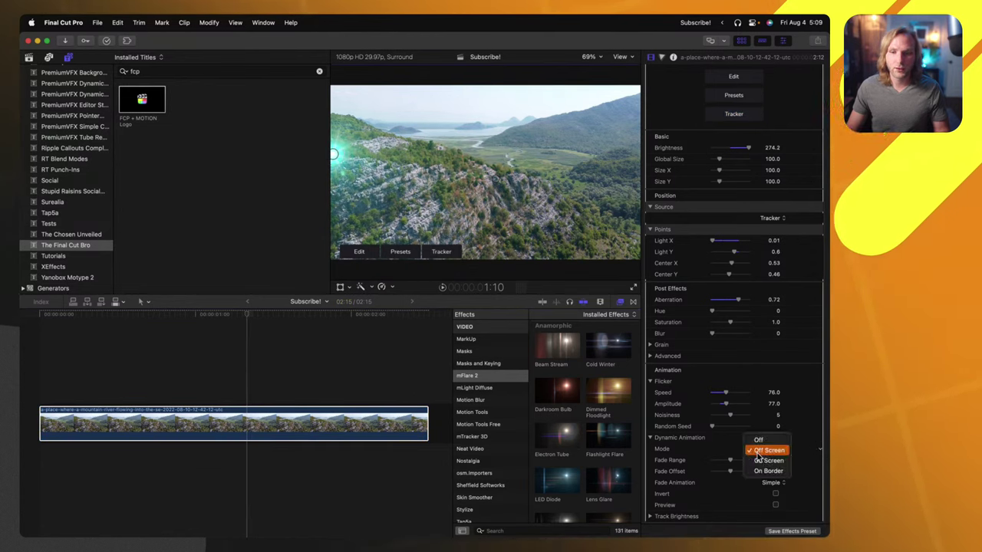
Switch Dynamic Animation to On Border with Fade Range 100 and Fade Offset about 7, moving the flare between the left edge and centre
left_click(768, 471)
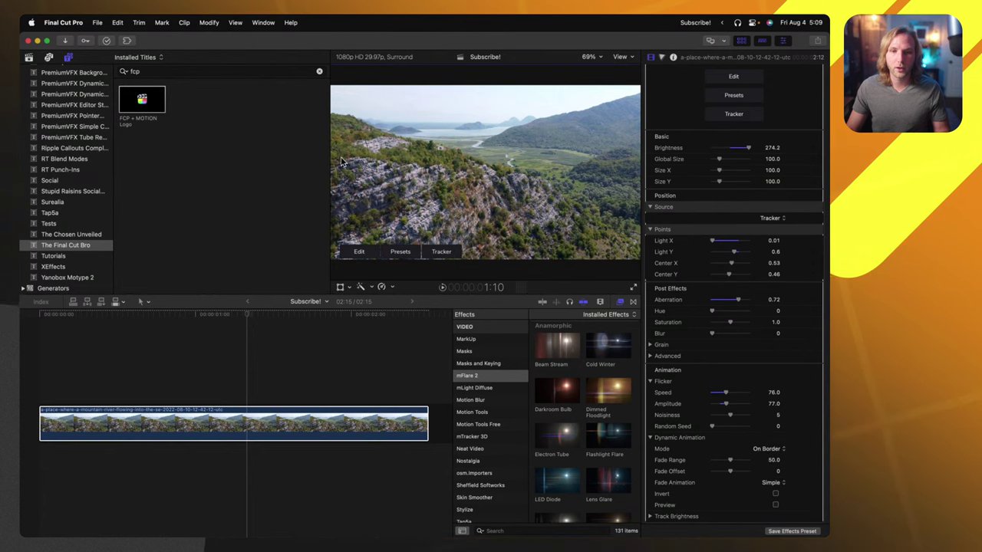
left_click_drag(333, 153, 365, 150)
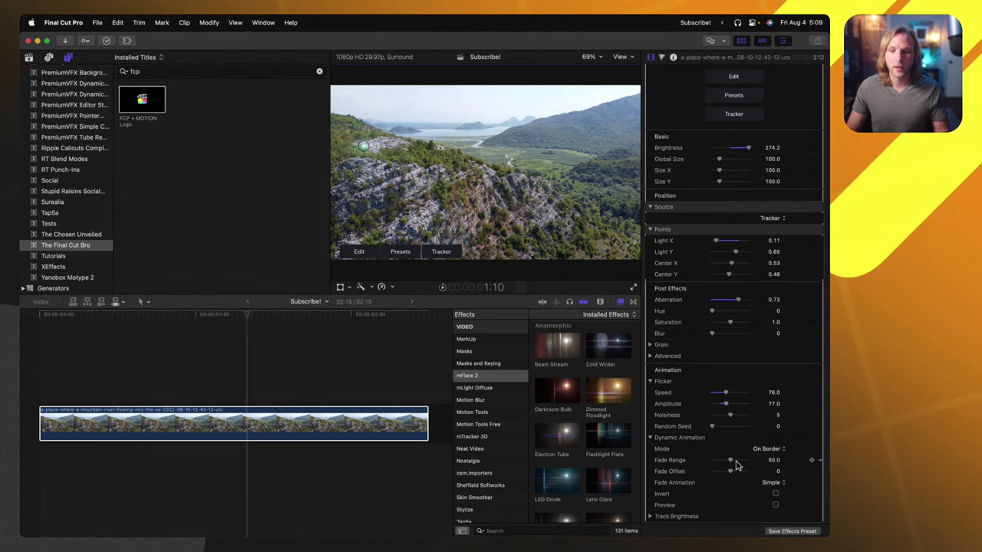
left_click_drag(729, 460, 767, 457)
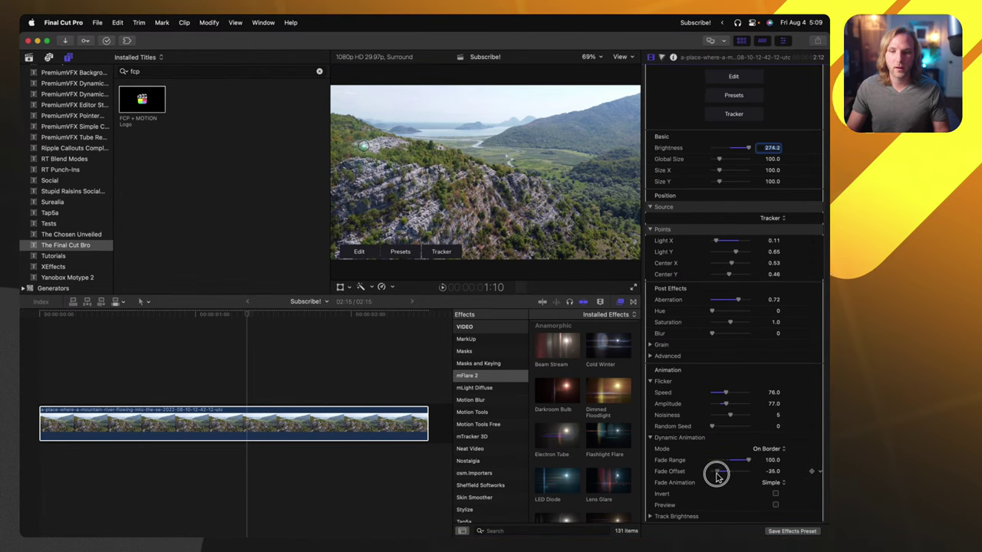
left_click_drag(717, 475, 746, 473)
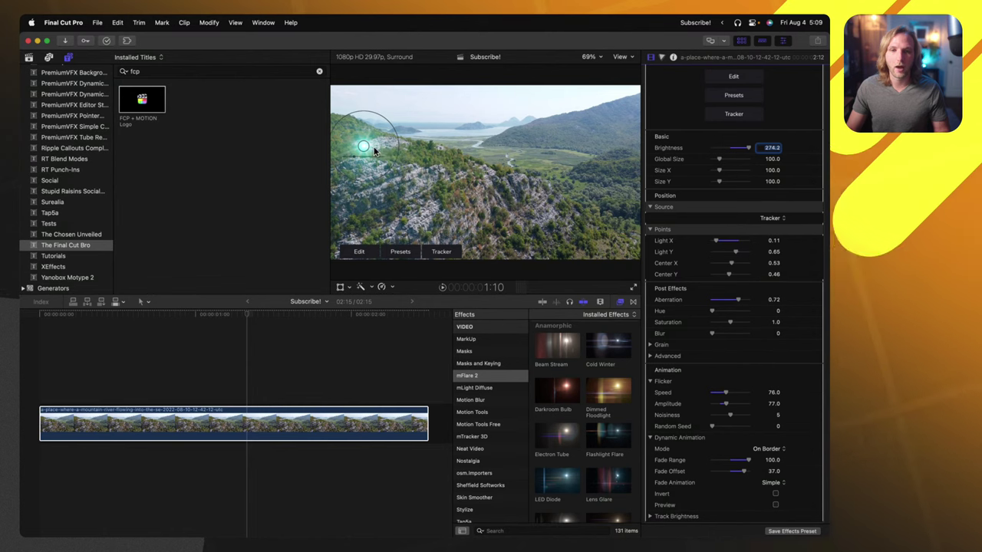
left_click_drag(363, 146, 337, 155)
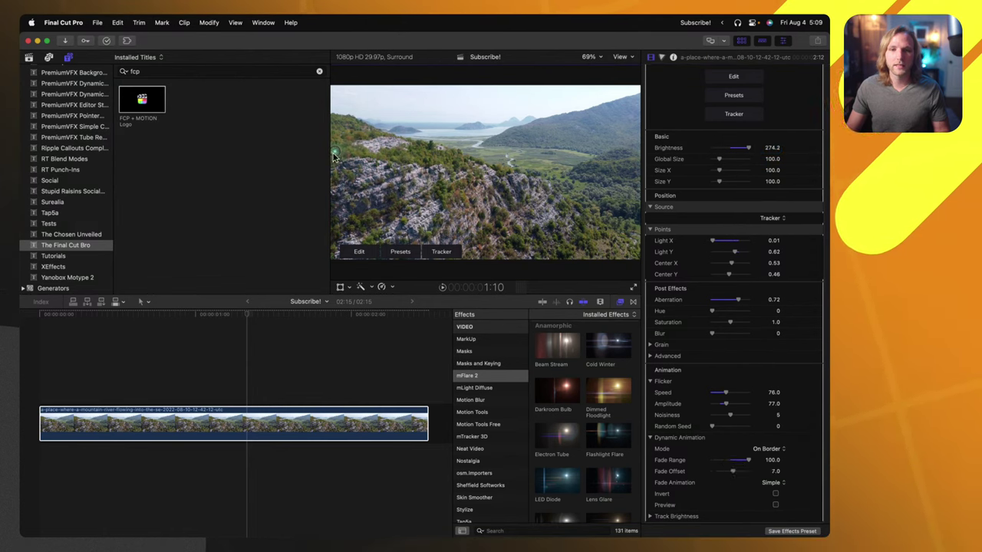
left_click_drag(367, 159, 504, 148)
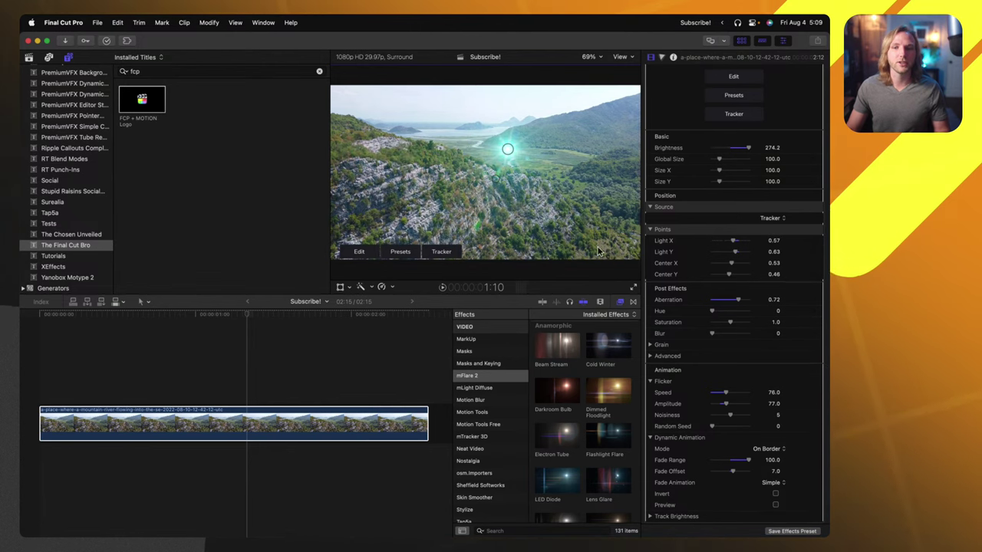
Remove the Sunrise flare effect from the river clip
scroll(711, 290, "up", 5)
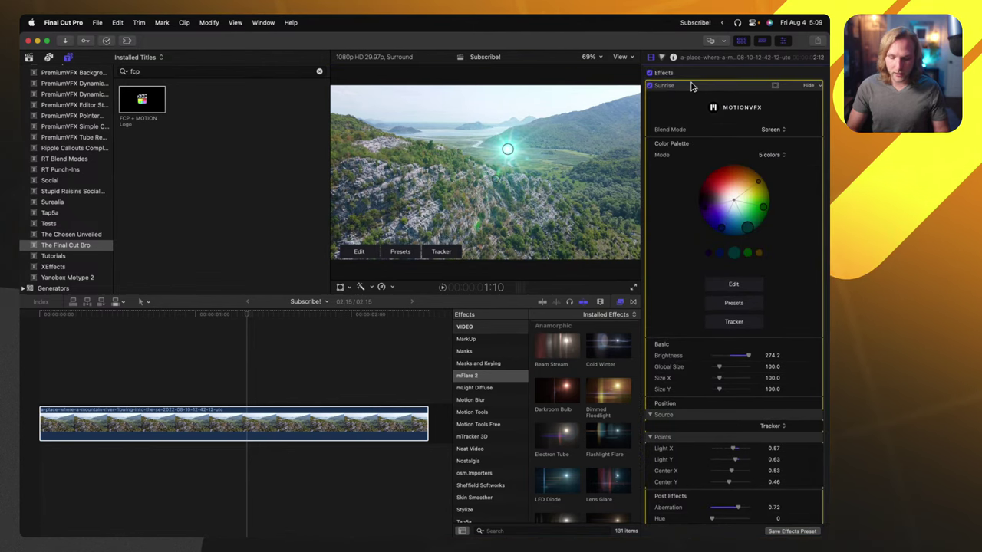
key("Delete")
left_click(221, 311)
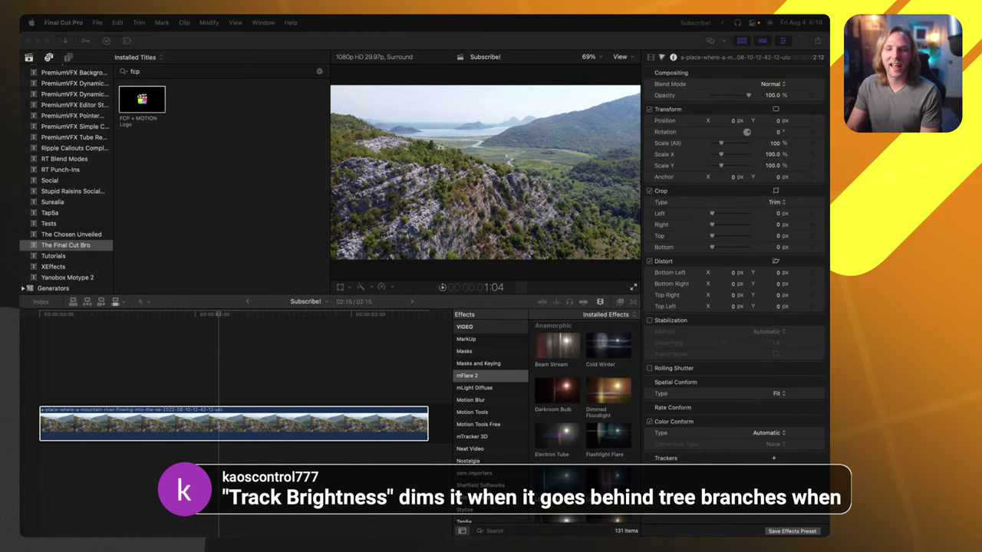
scroll(583, 391, "down", 1)
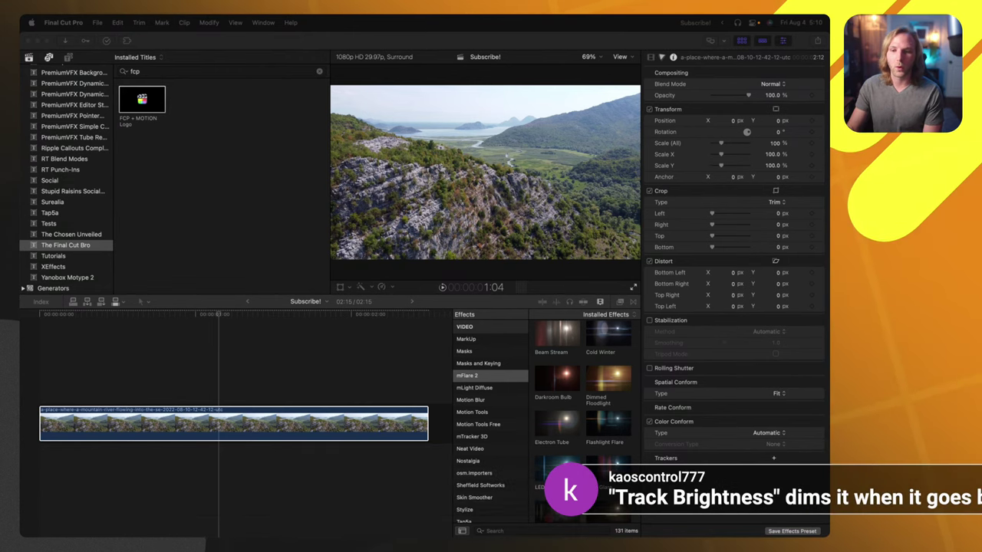
left_click(559, 436)
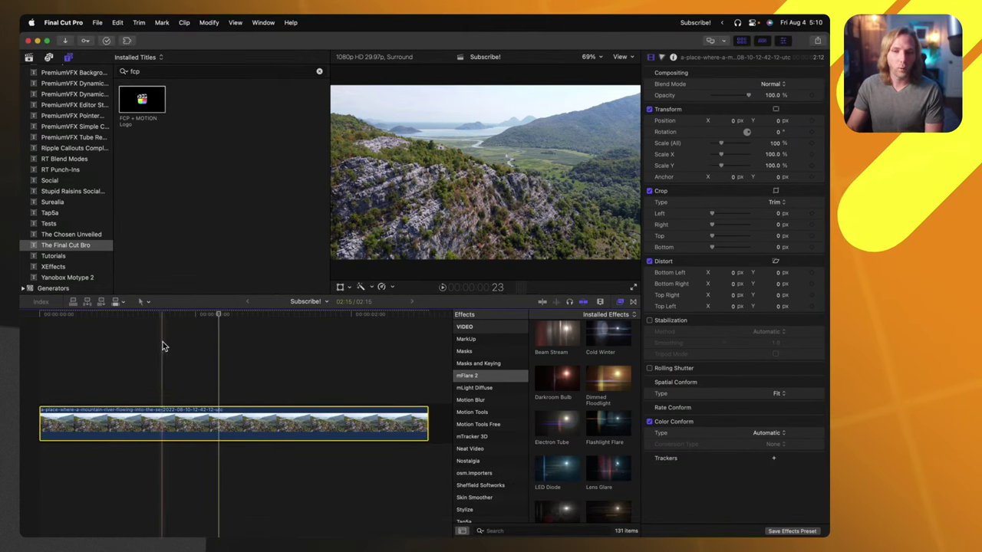
mouse_move(498, 488)
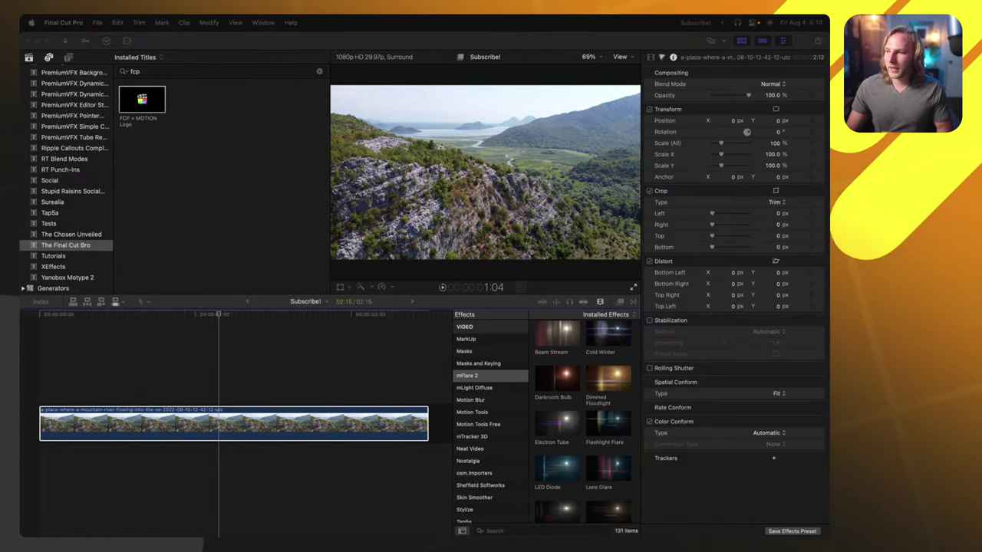
Place the FCP + MOTION Logo title above the river clip, starting at the beginning of the timeline
left_click(181, 381)
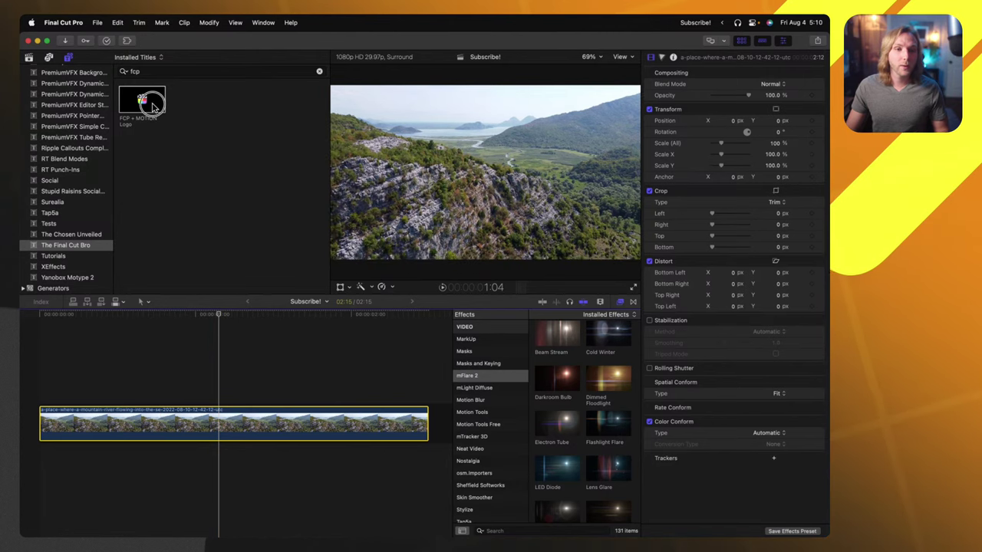
left_click_drag(143, 104, 44, 357)
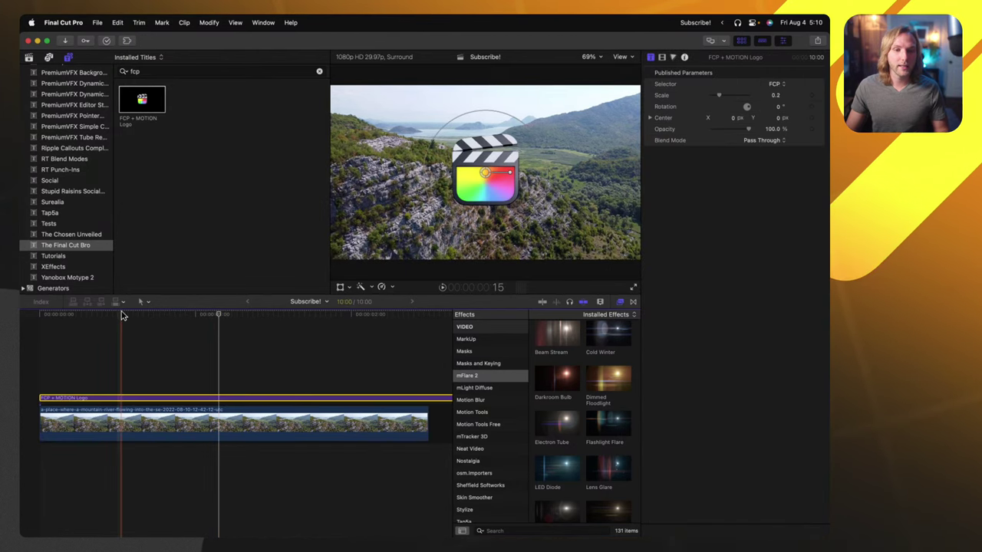
left_click(154, 317)
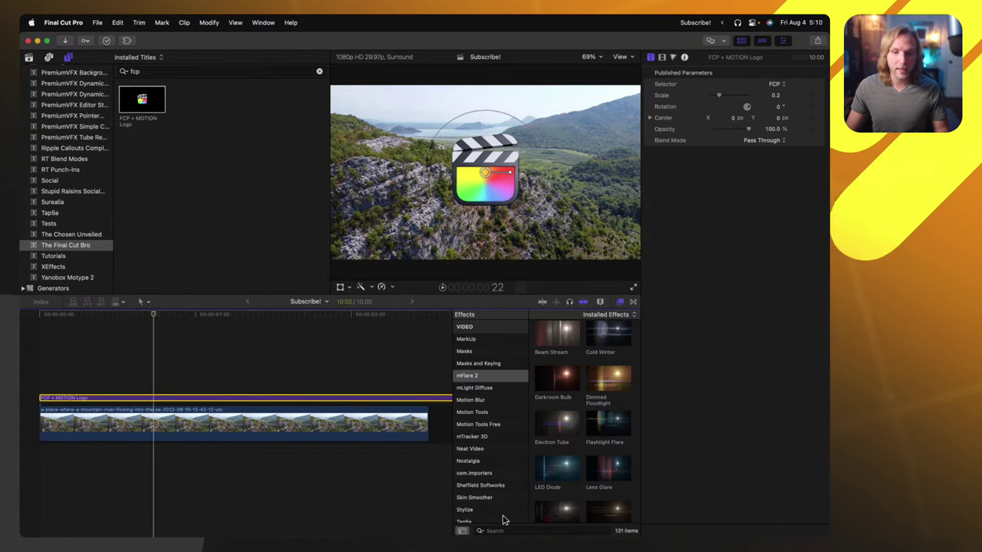
Search all effects for "saber" and apply the Saber effect to the logo title
scroll(491, 460, "up", 5)
left_click(477, 325)
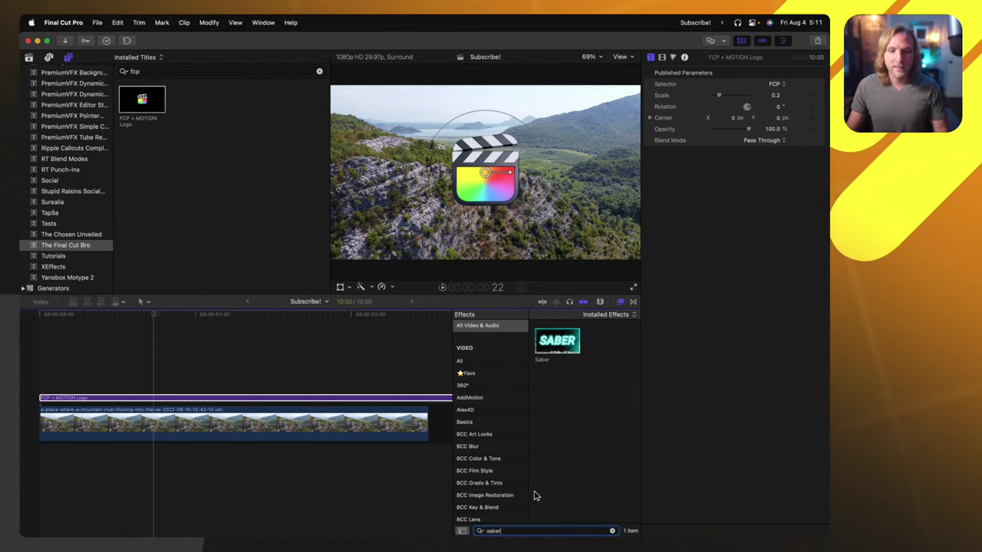
left_click_drag(556, 342, 167, 399)
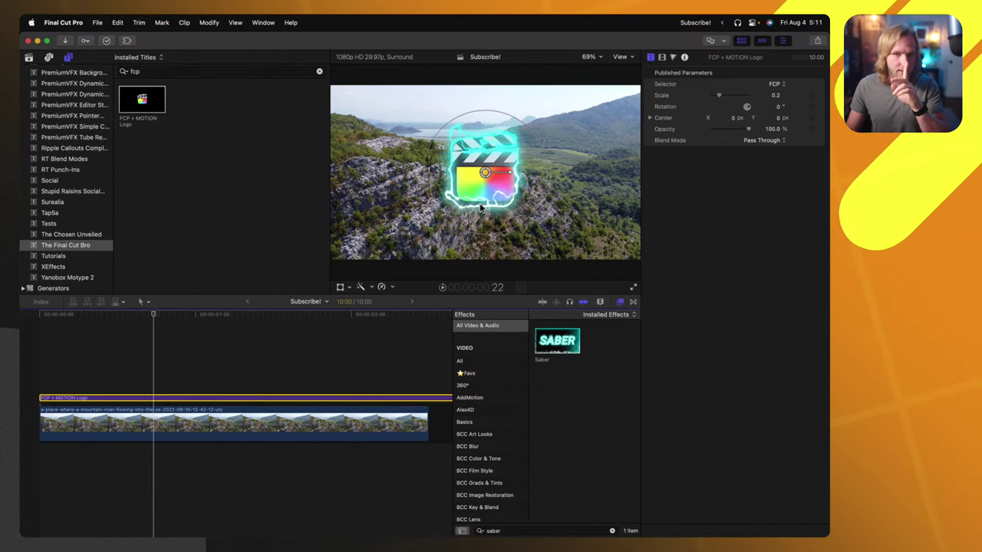
Disable the river clip so the logo stands on black, and play the logo title at 100% view
left_click(237, 316)
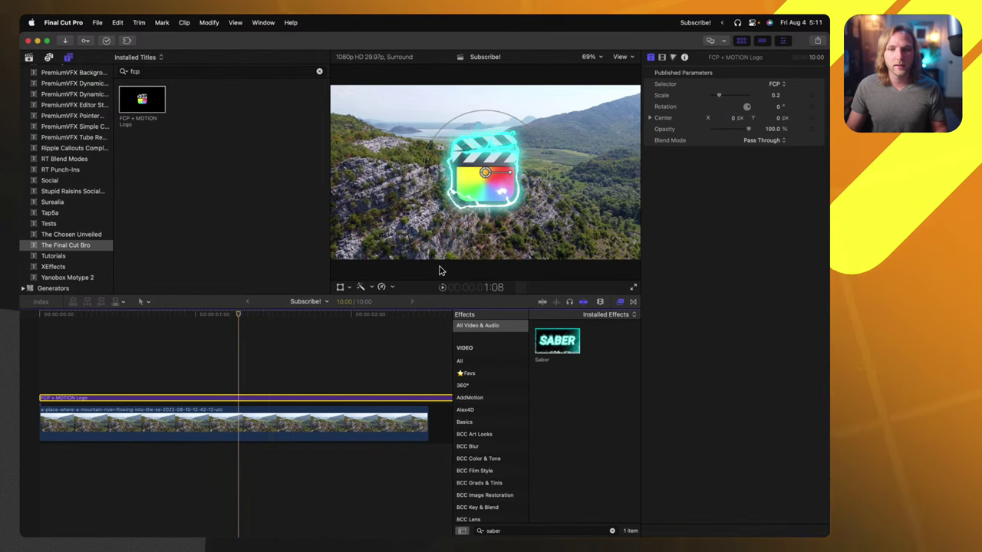
left_click(204, 432)
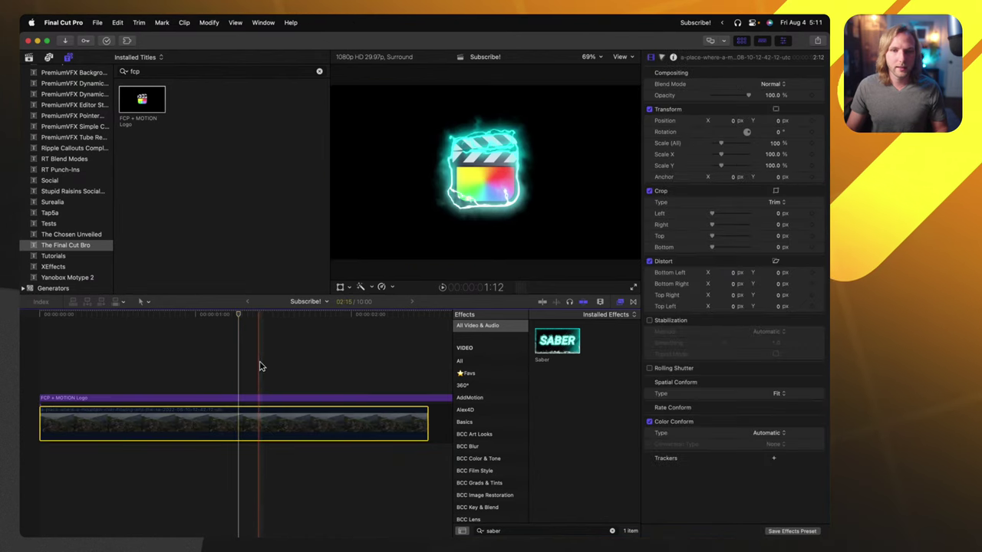
left_click(245, 397)
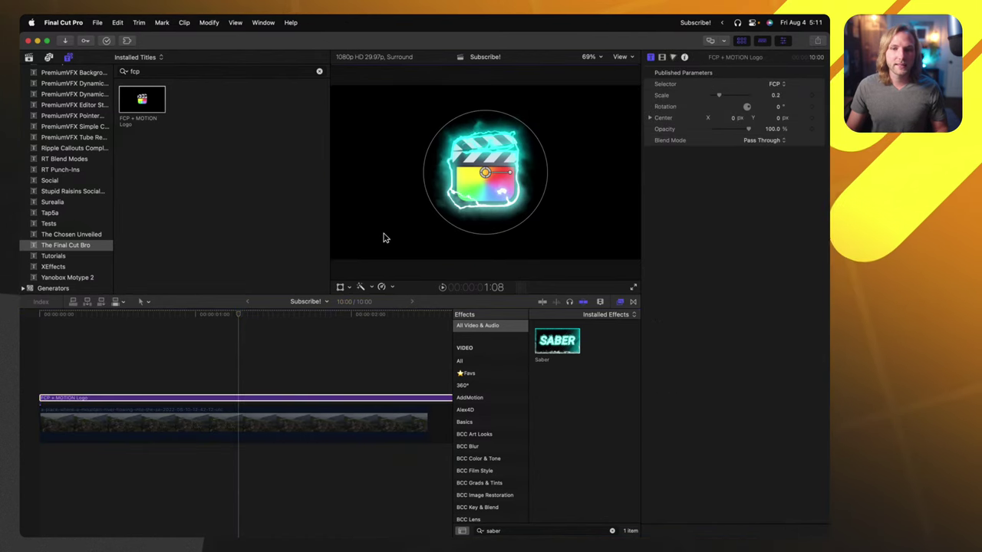
key("super+equal")
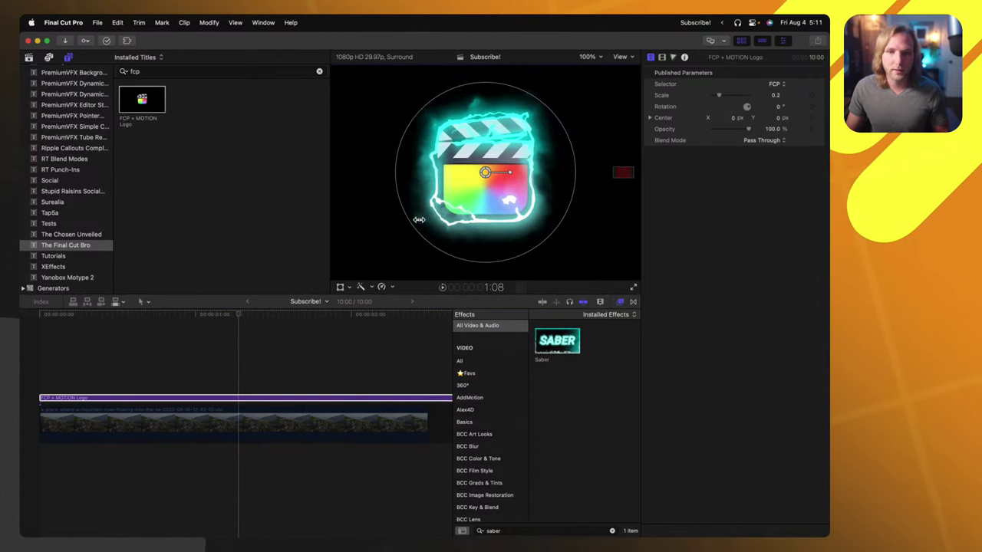
key("space")
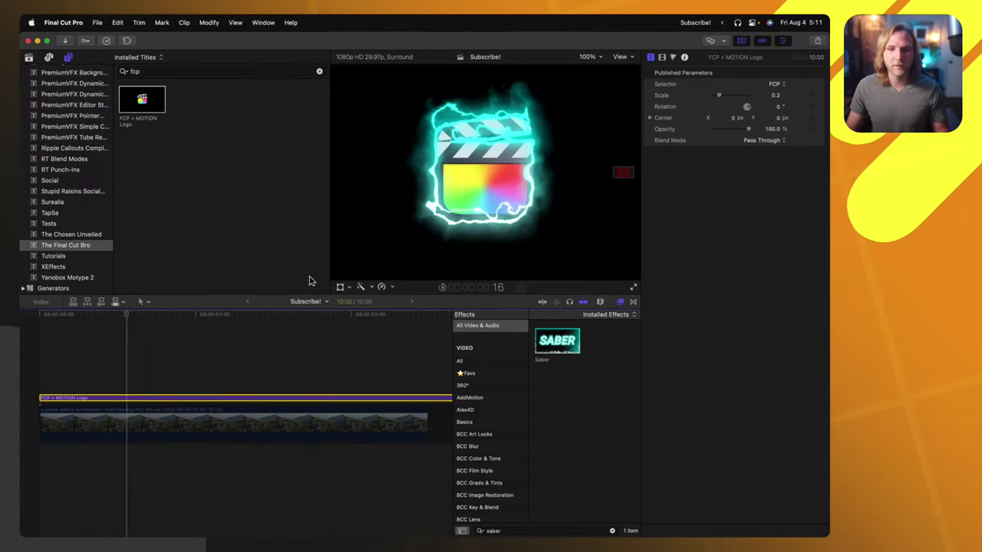
Open the Saber effect's settings for the logo title and look through its parameters
left_click(661, 59)
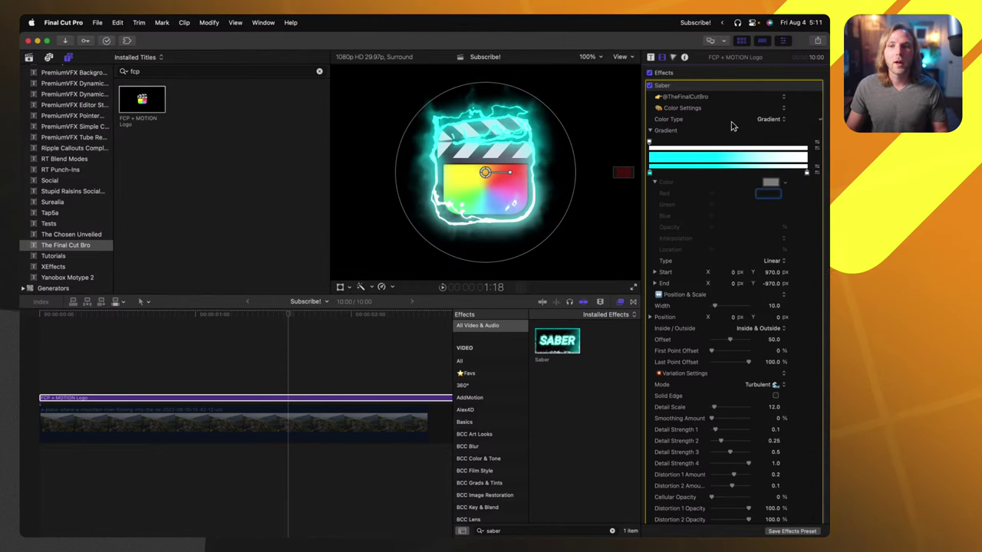
scroll(728, 322, "down", 15)
scroll(730, 330, "up", 10)
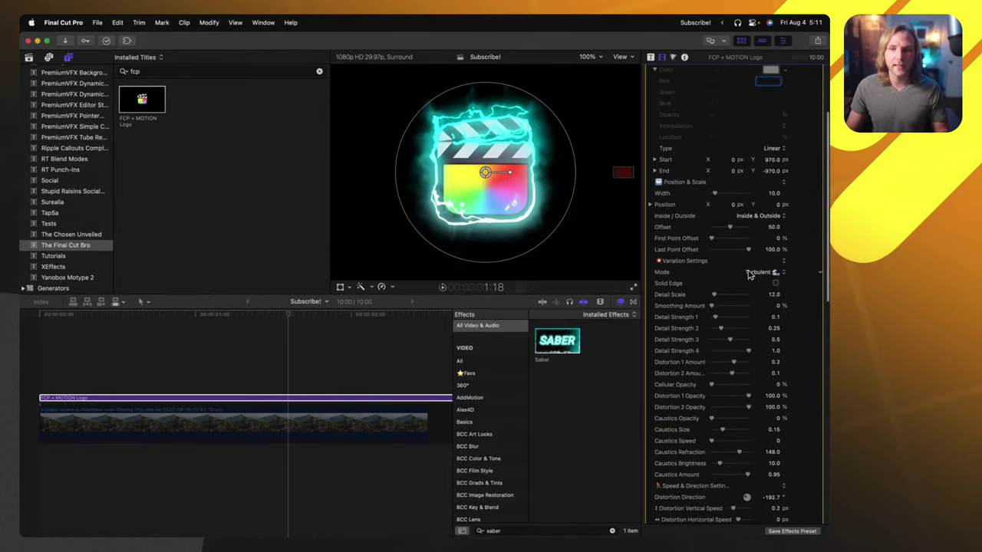
Try the Solid Line mode in Saber's Variation Settings and undo the change
scroll(749, 275, "up", 1)
left_click(759, 292)
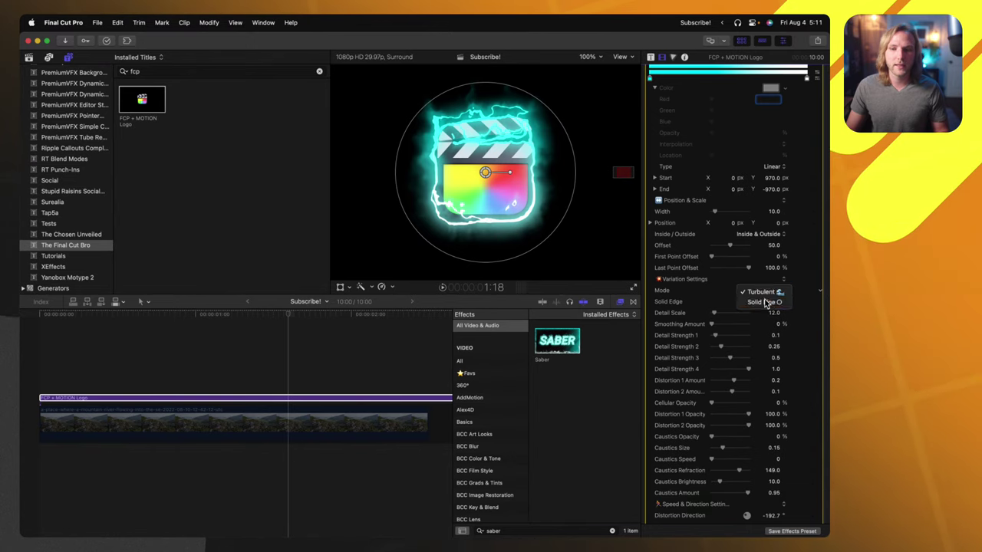
left_click(766, 303)
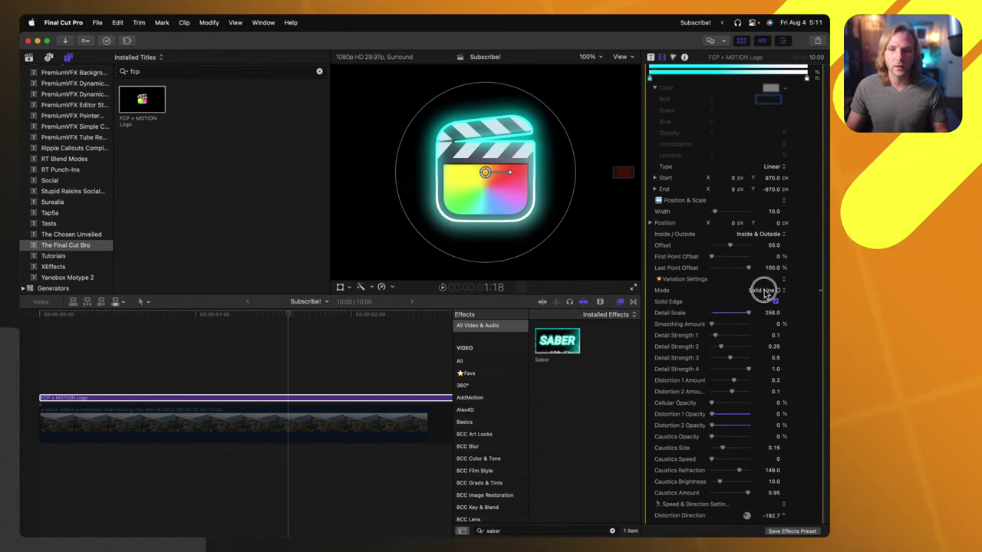
key("super+z")
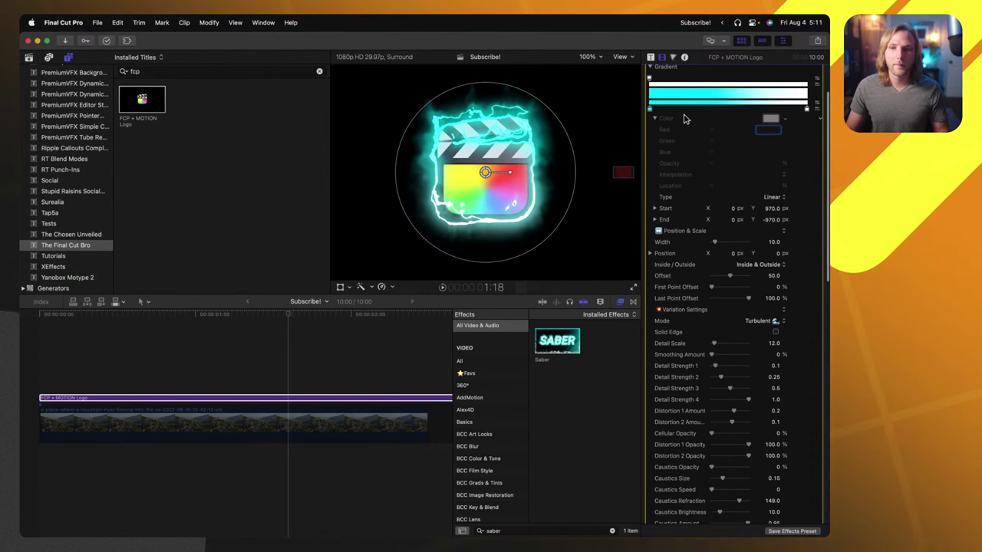
Add a color stop at about 21% in Saber's gradient and color it red
scroll(776, 128, "up", 2)
left_click(773, 121)
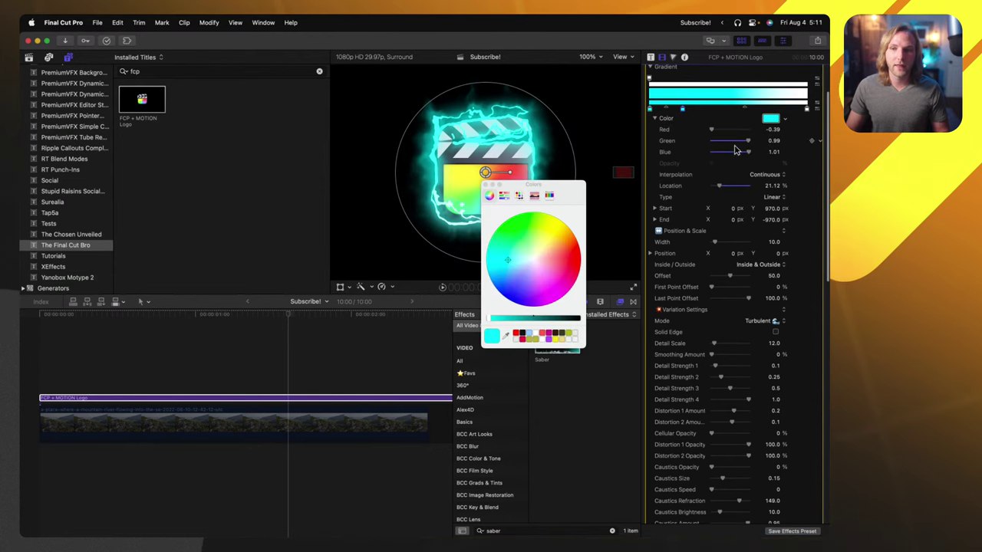
left_click_drag(548, 257, 568, 251)
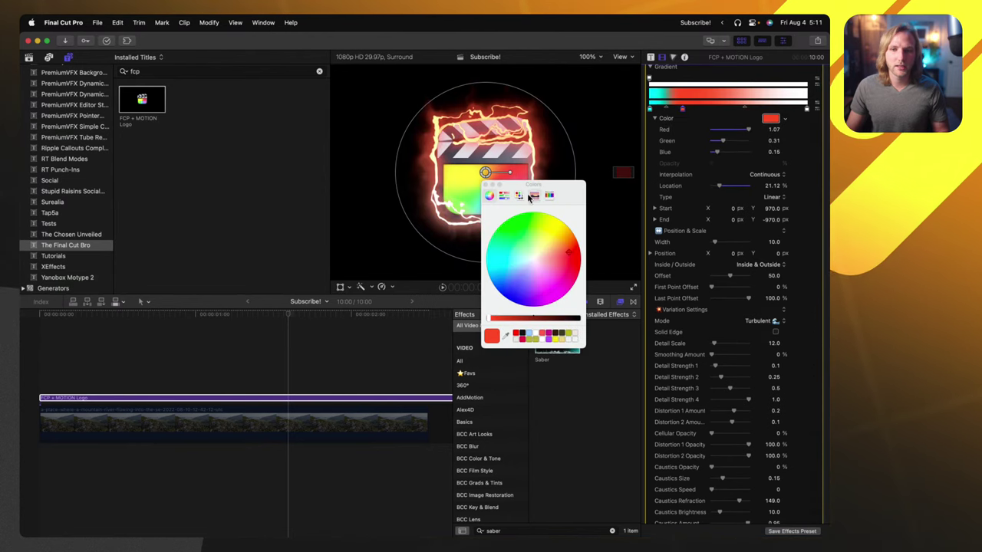
left_click(486, 185)
scroll(711, 170, "up", 2)
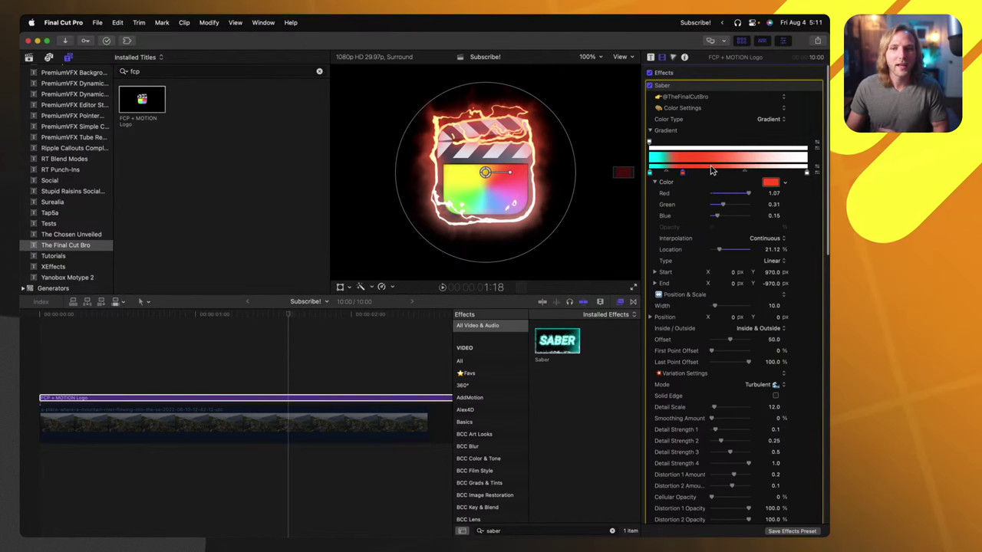
Move the red gradient stop to about 43% and add a teal-green stop at about 28%
left_click_drag(684, 177, 717, 172)
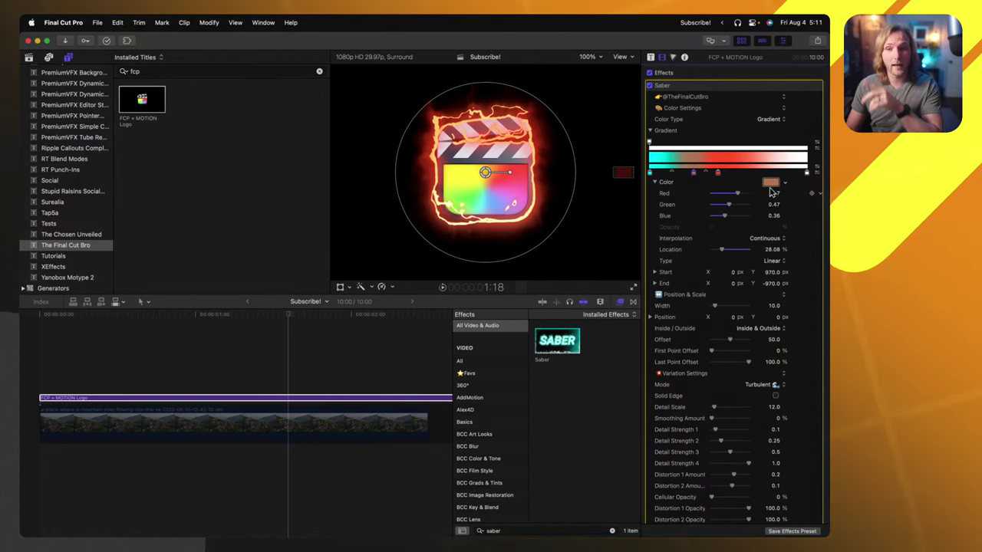
double_click(693, 172)
left_click(486, 257)
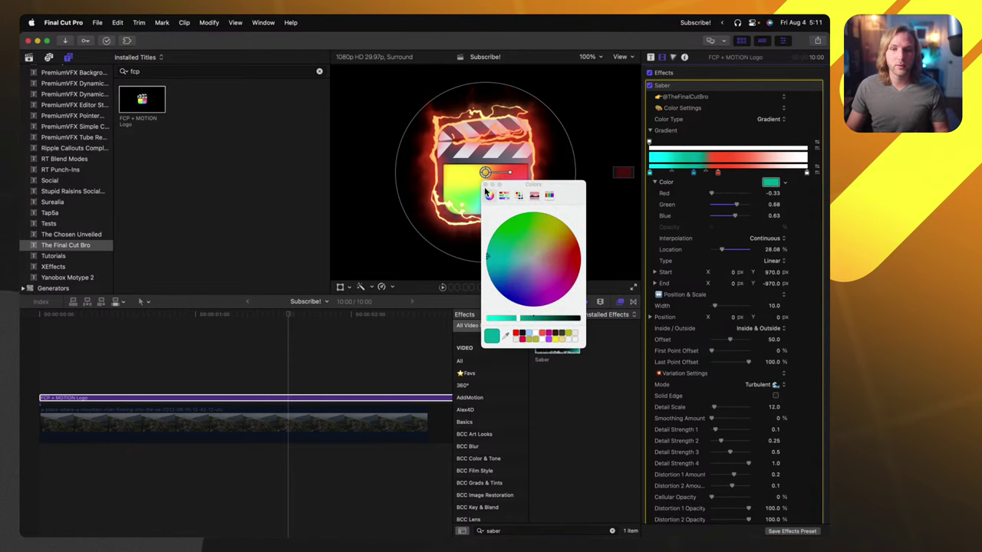
left_click(486, 186)
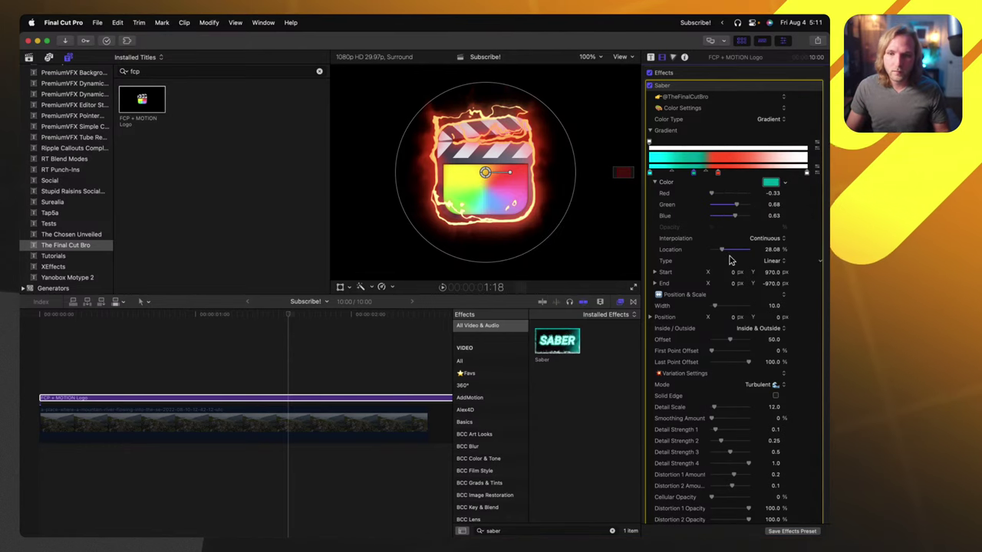
Try a Saber Width of 46 and an Offset of about 65.18, playing the title briefly
scroll(730, 261, "down", 1)
left_click_drag(714, 294, 729, 294)
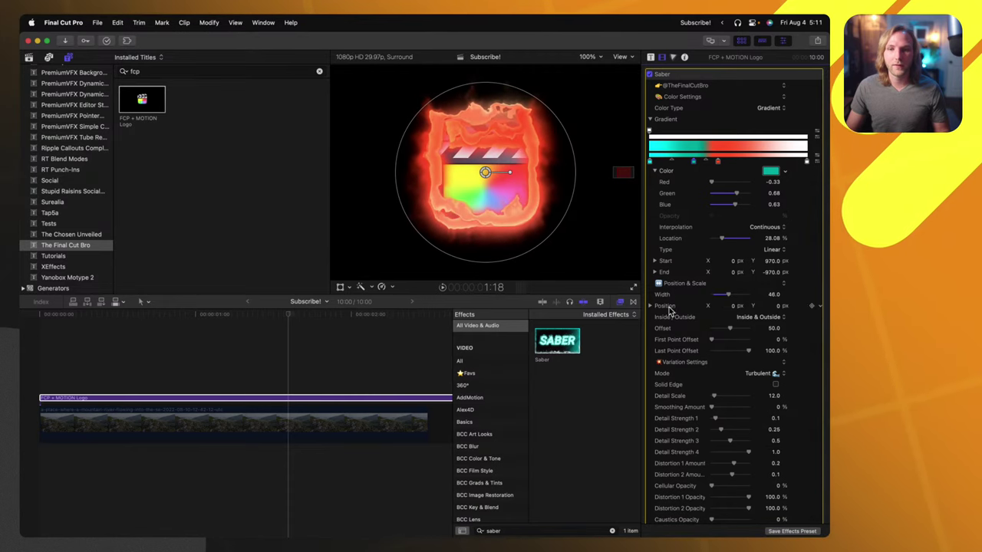
key("space")
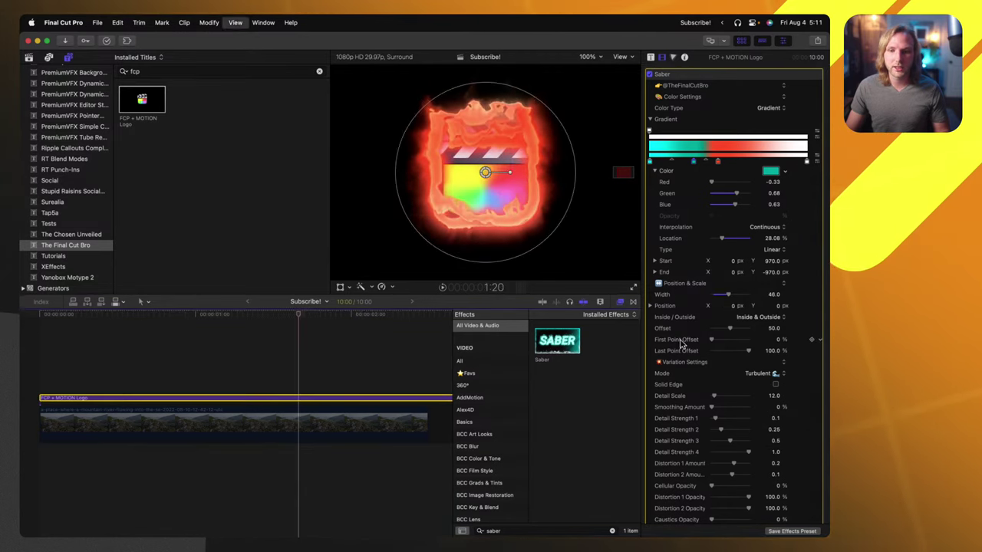
scroll(680, 344, "down", 1)
mouse_move(729, 310)
left_mouse_down()
mouse_move(714, 314)
mouse_move(736, 313)
left_mouse_up()
Remove the red stop from the gradient and set Saber's Width to 3 with an Offset of about 60.91
scroll(733, 140, "up", 1)
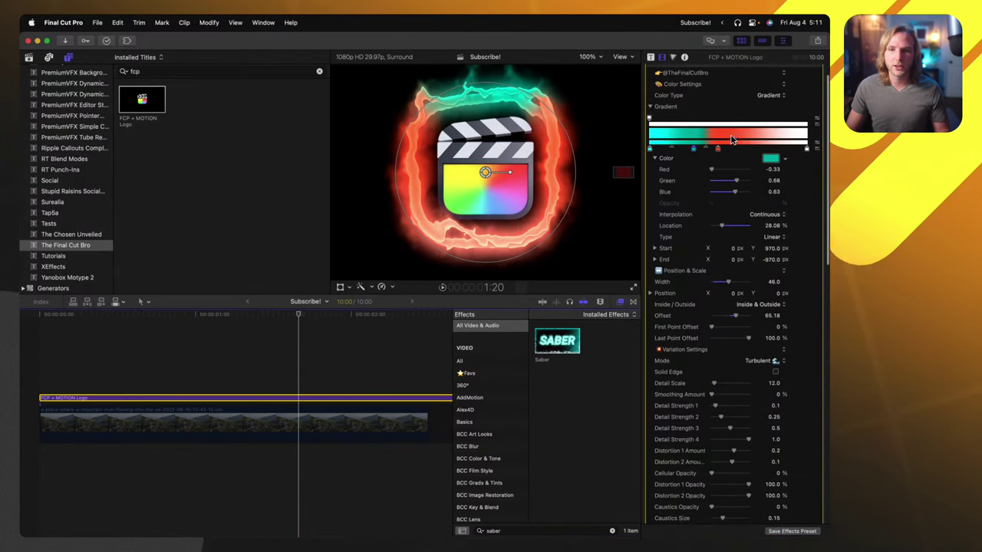
left_click_drag(717, 148, 724, 175)
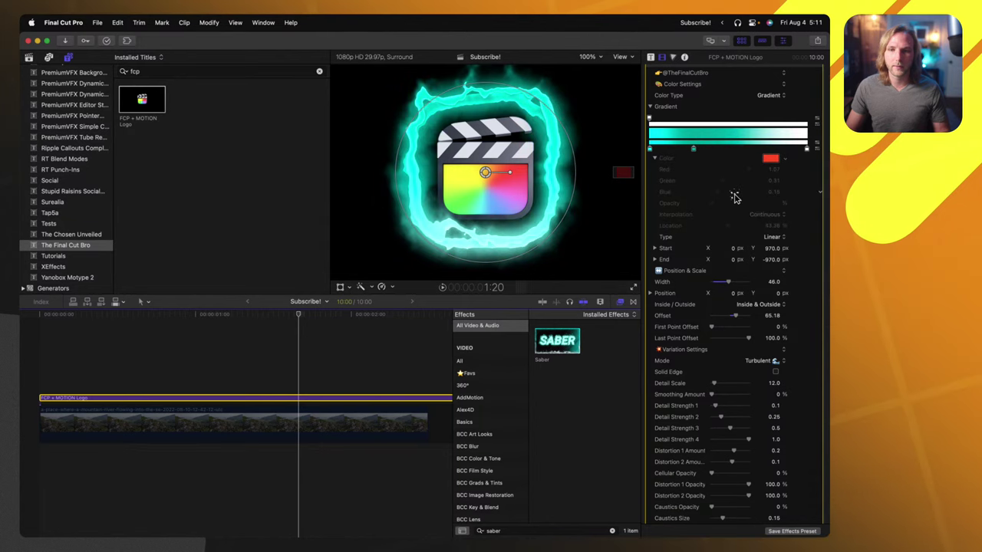
left_click_drag(724, 286, 735, 320)
scroll(722, 316, "down", 1)
Set Saber's Detail Scale to 8 and its Smoothing Amount to about 23.17%
scroll(722, 316, "down", 5)
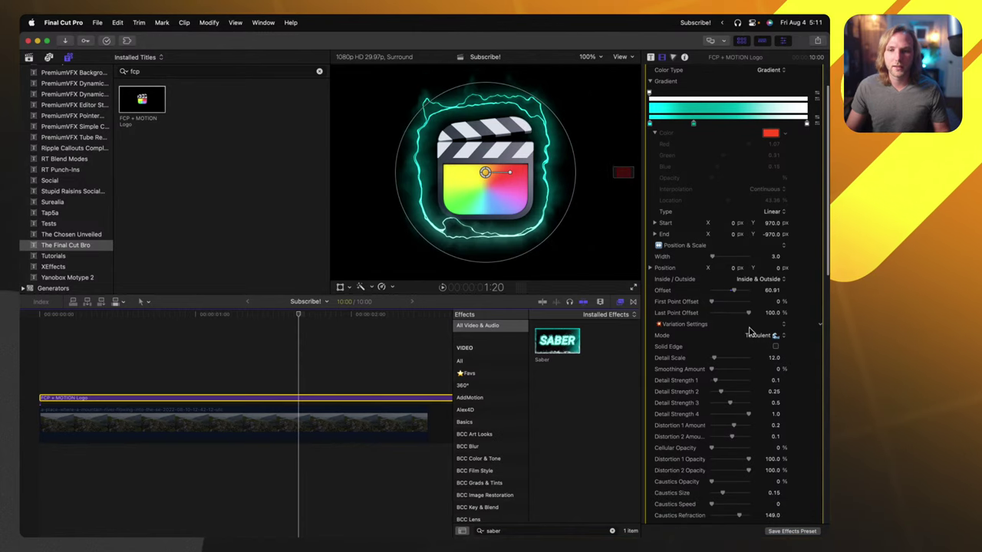
scroll(713, 341, "down", 1)
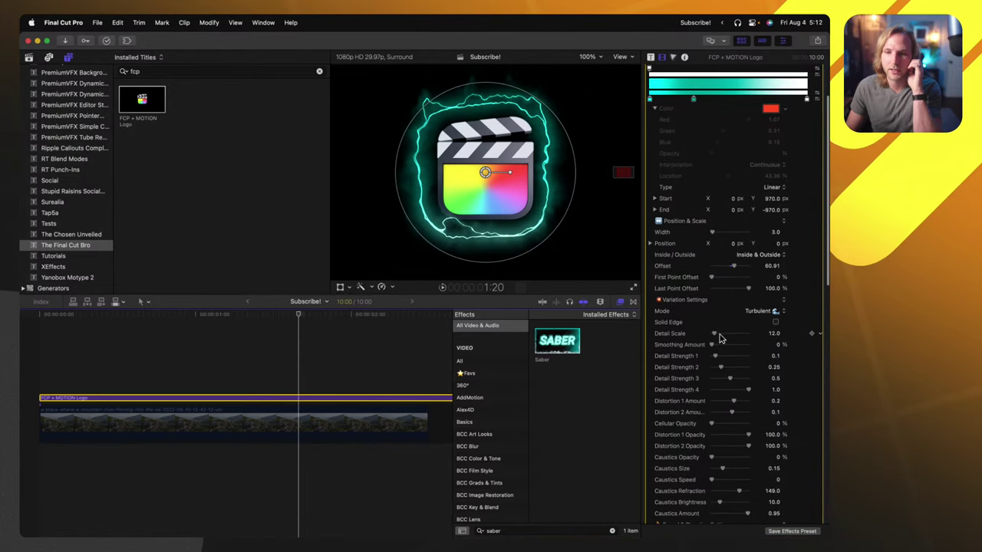
mouse_move(713, 335)
left_mouse_down()
mouse_move(725, 335)
mouse_move(709, 338)
left_mouse_up()
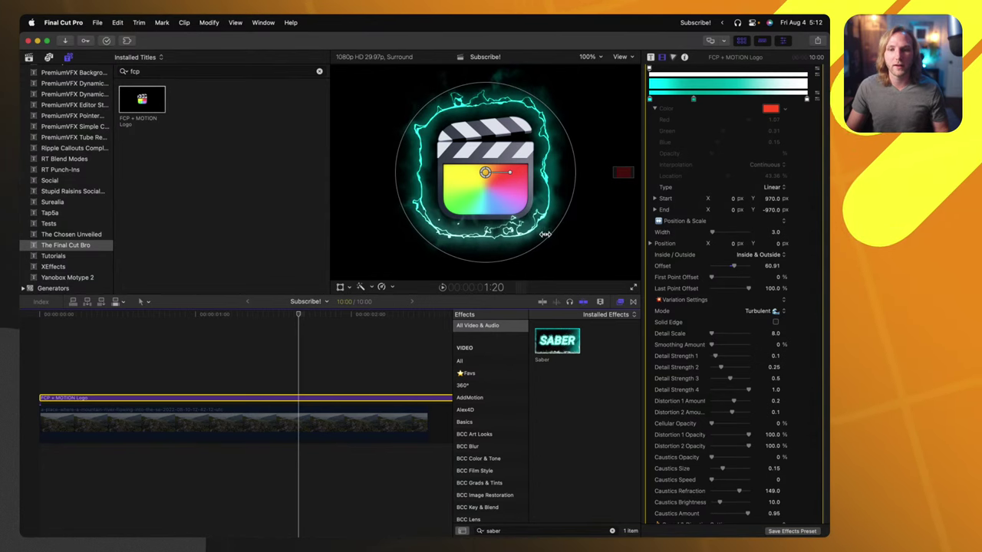
left_click_drag(713, 335, 707, 335)
scroll(709, 335, "down", 1)
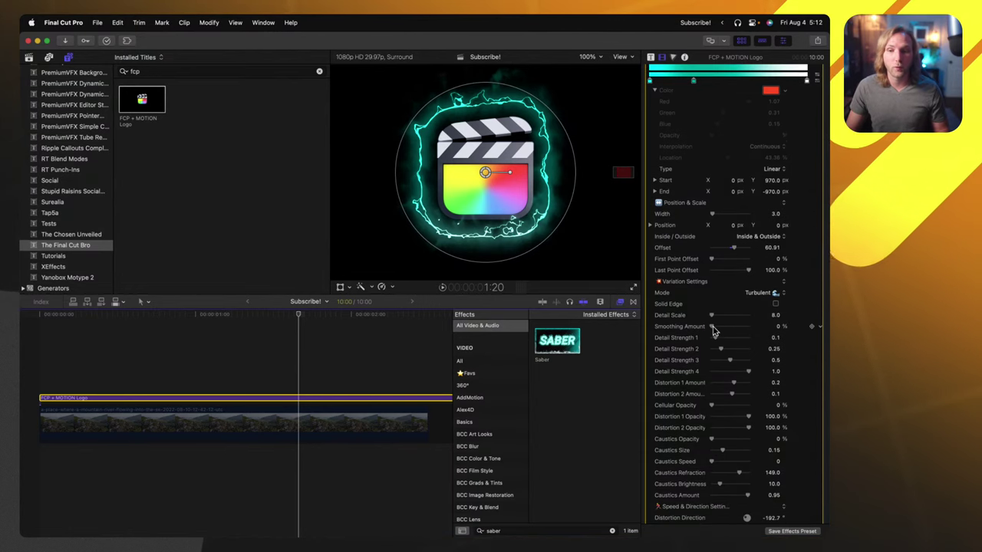
left_click_drag(712, 326, 720, 327)
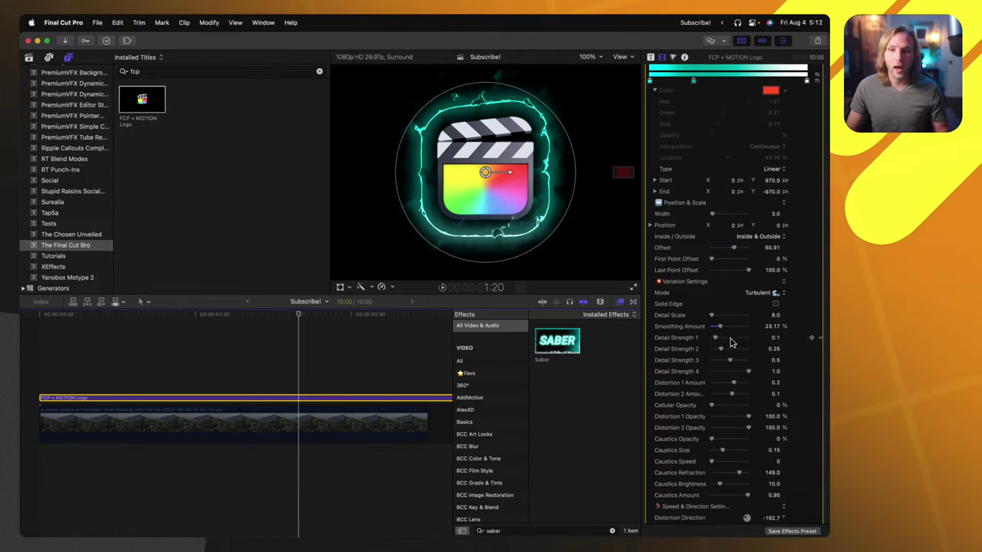
Try Saber's Offset at about 54.55 and at 0, and finally set it to 50
scroll(713, 219, "up", 1)
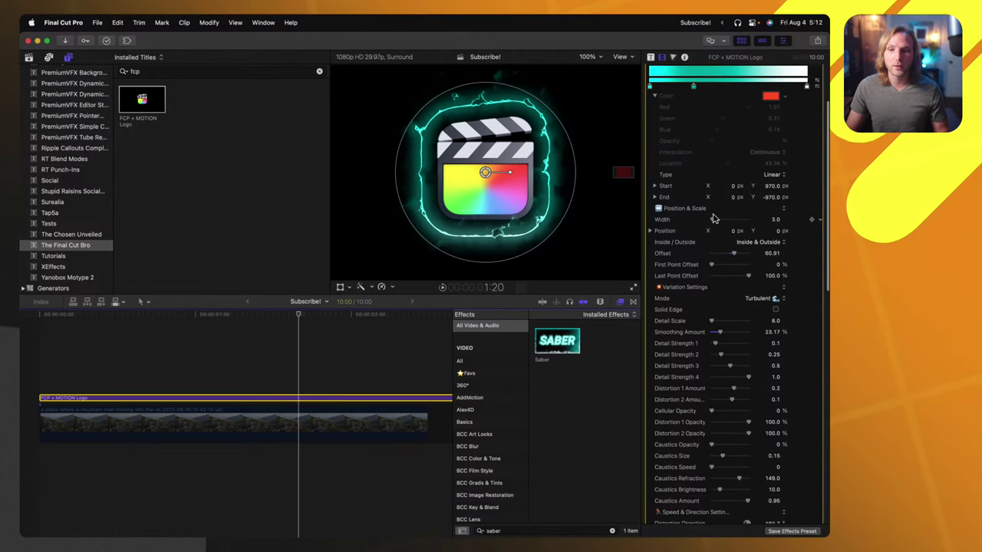
left_click(721, 255)
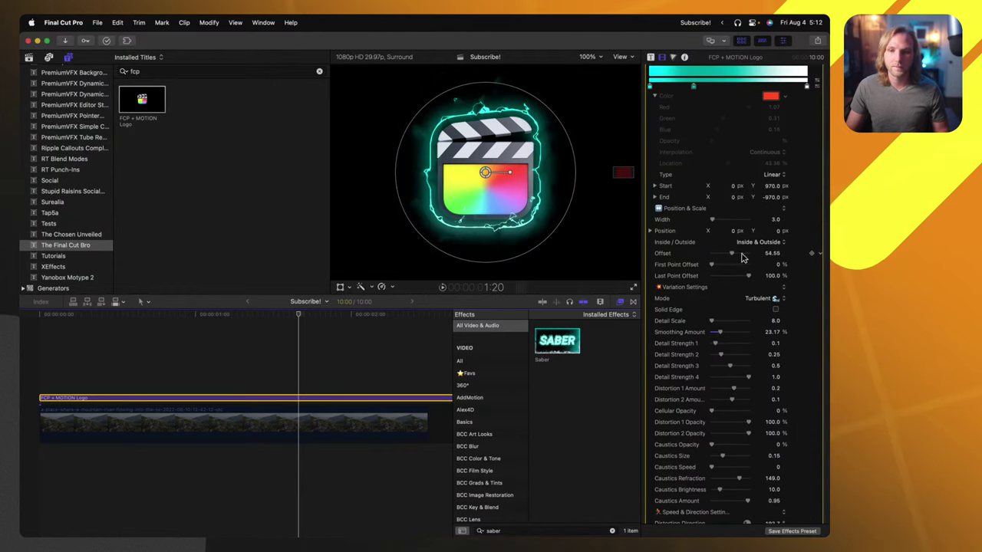
left_click(770, 254)
type("0")
key("Return")
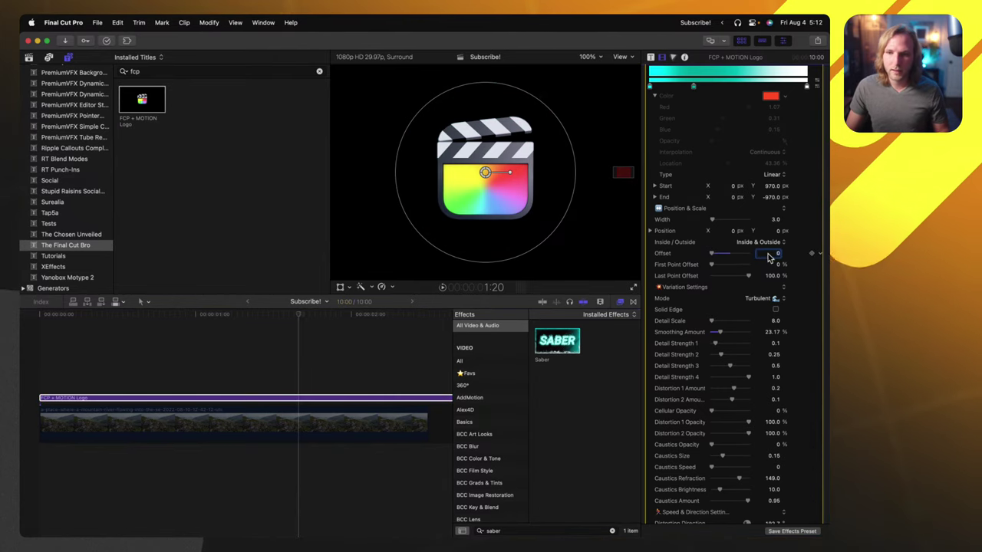
left_click_drag(769, 257, 728, 255)
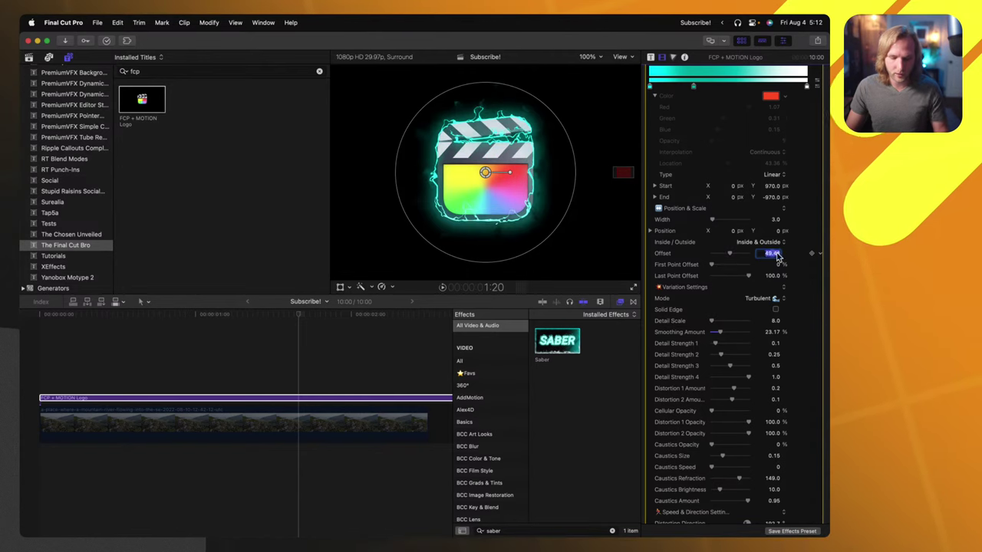
key("Return")
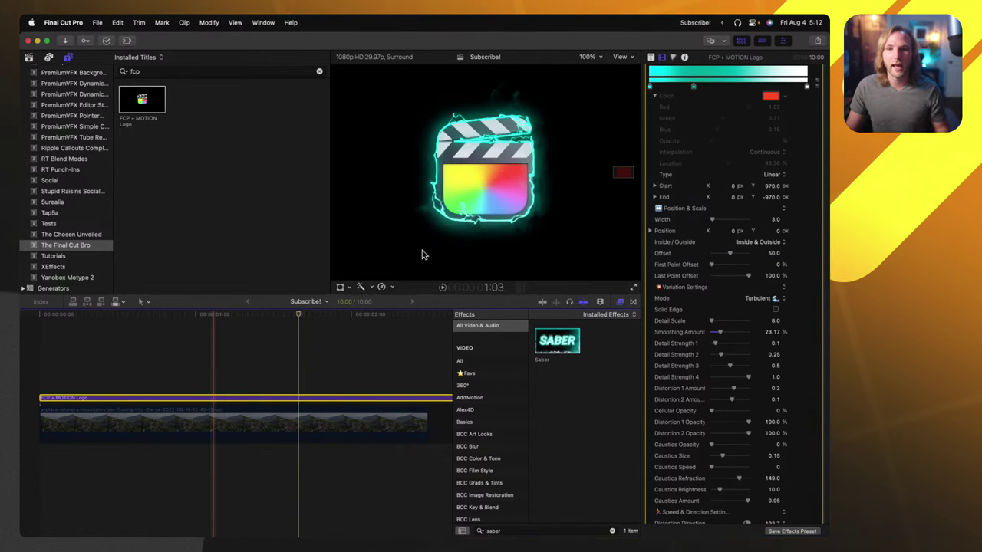
Set Saber's Smoothing Amount to about 31% and its Width to 17, keeping Detail Scale at its minimum
scroll(699, 339, "down", 2)
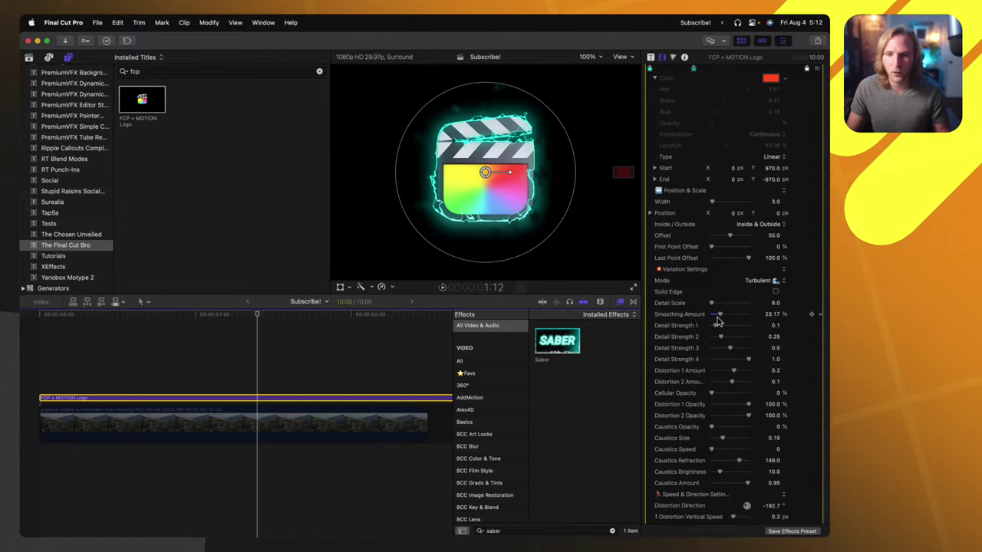
left_click_drag(719, 315, 722, 315)
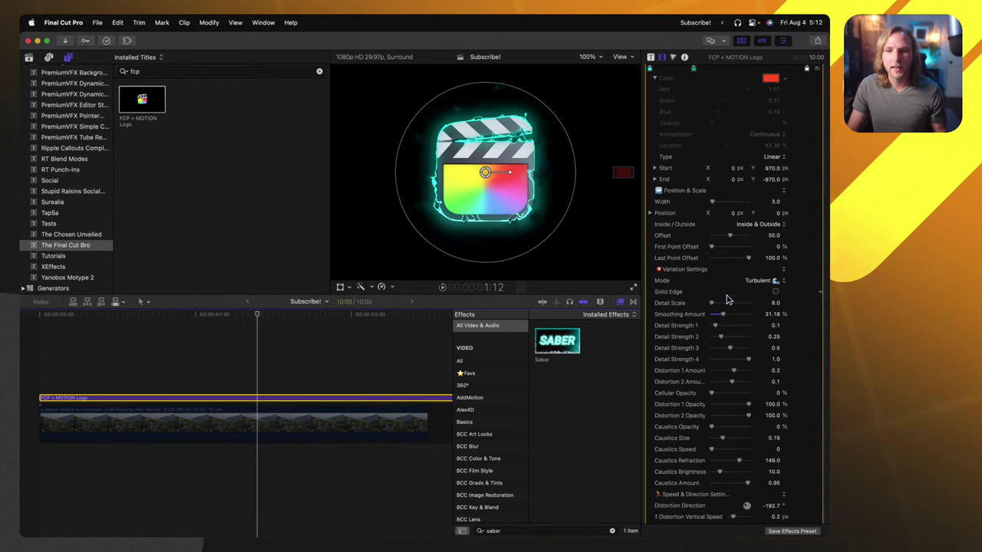
left_click_drag(712, 206, 719, 206)
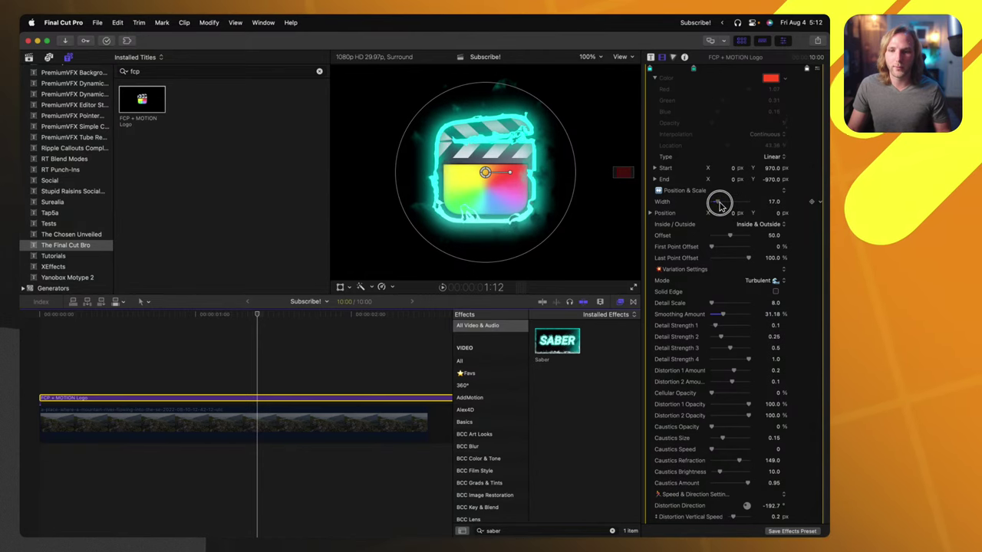
left_click_drag(713, 304, 692, 304)
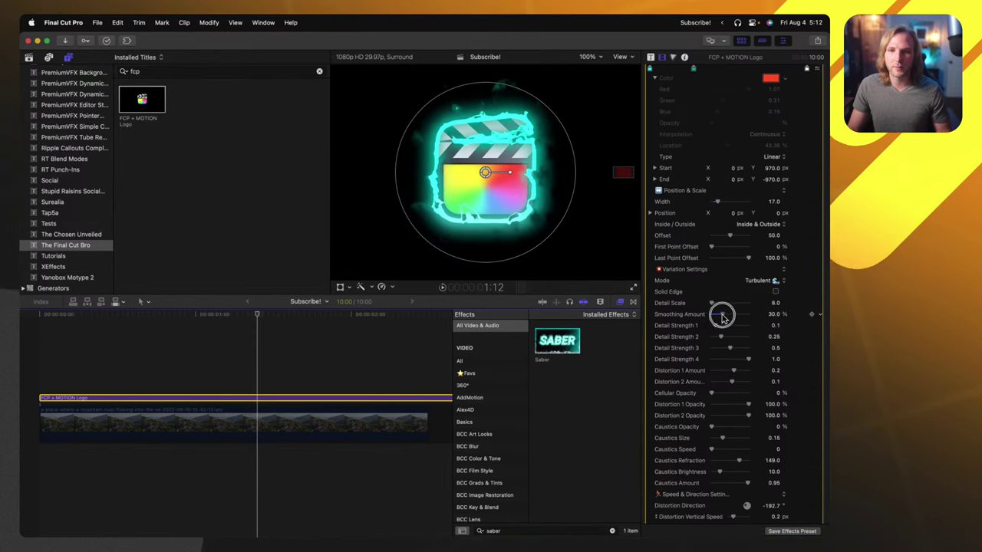
Set Smoothing Amount to about 44%, Detail Strength 1 to 0.6 and Detail Strength 2 to 0.52
mouse_move(721, 316)
left_mouse_down()
mouse_move(736, 313)
mouse_move(684, 329)
mouse_move(737, 326)
mouse_move(729, 328)
mouse_move(734, 307)
left_mouse_up()
scroll(719, 330, "down", 1)
scroll(733, 307, "down", 5)
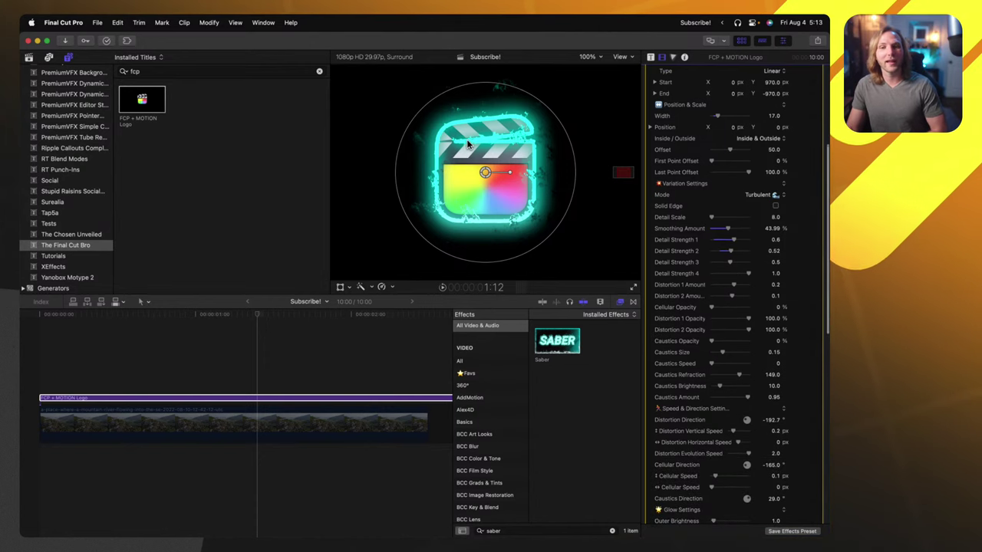
Set Saber's vertical Cellular Speed to 0.42, Caustics Brightness to 28 and Caustics Speed to 0.43
scroll(733, 355, "down", 7)
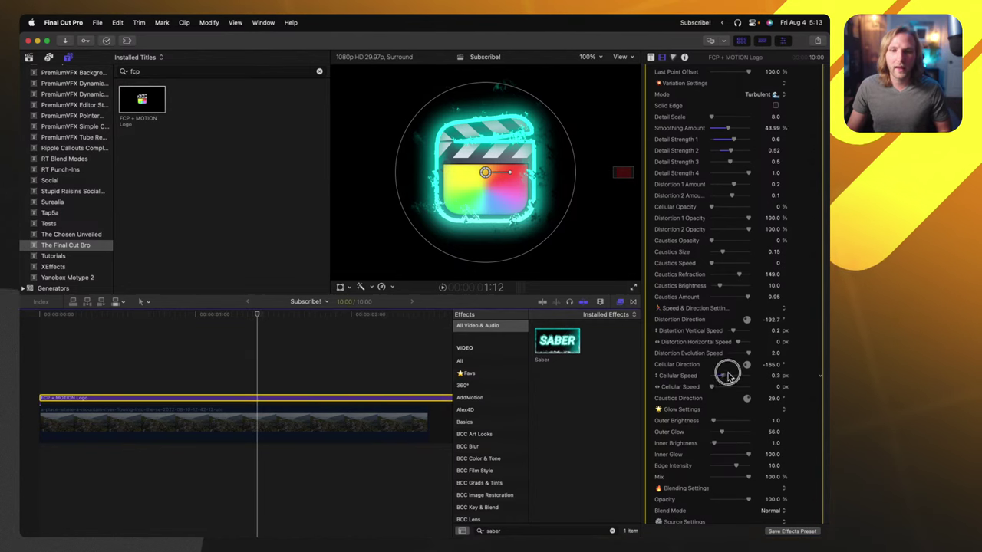
scroll(717, 387, "down", 1)
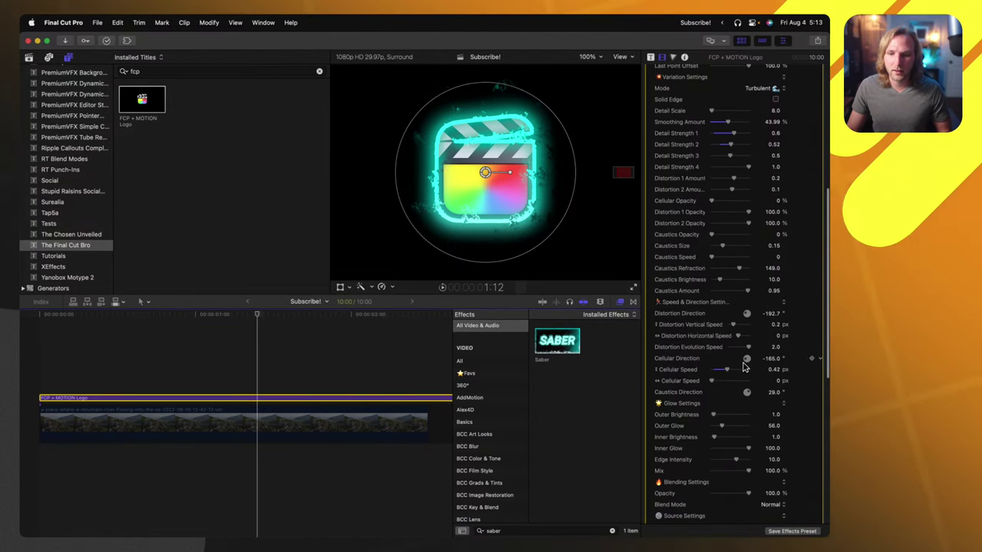
scroll(729, 388, "down", 1)
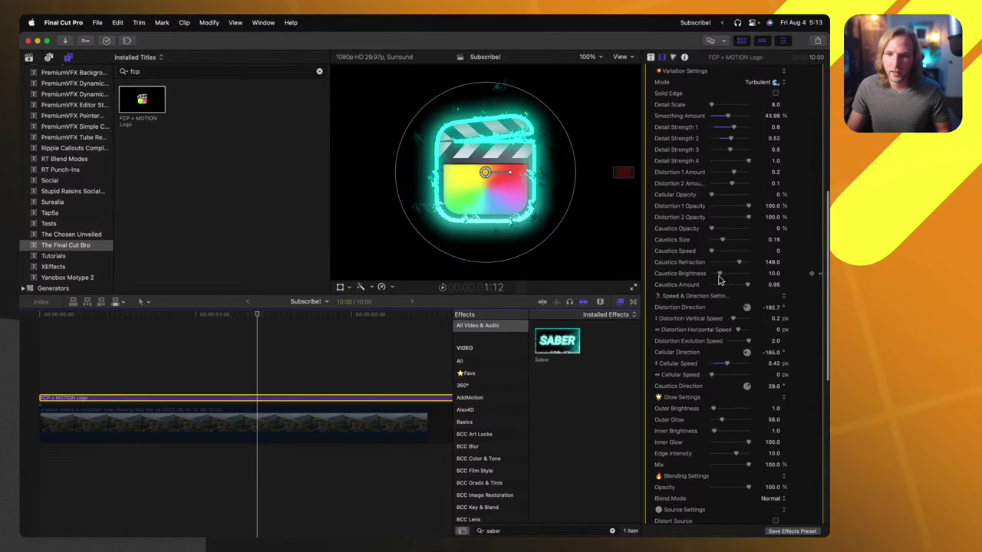
left_click_drag(718, 274, 733, 273)
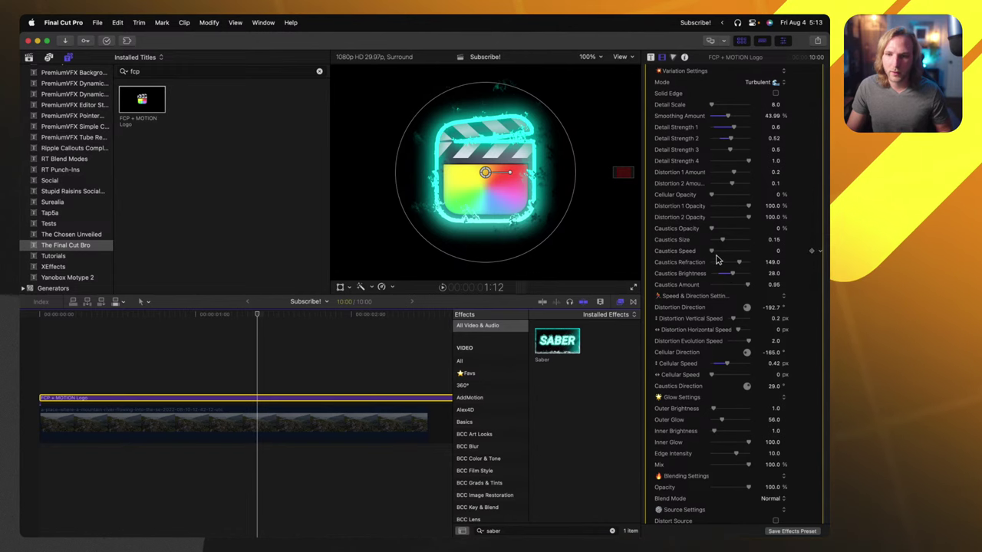
scroll(726, 301, "down", 2)
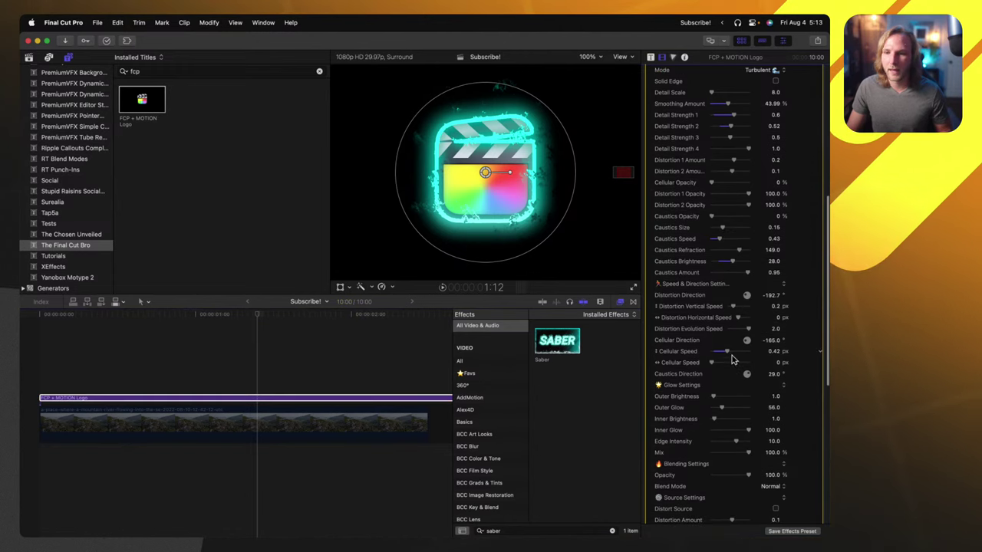
Raise Saber's Caustics Opacity to about 75.28% and preview the logo at around 1:07 in the timeline
scroll(732, 358, "down", 3)
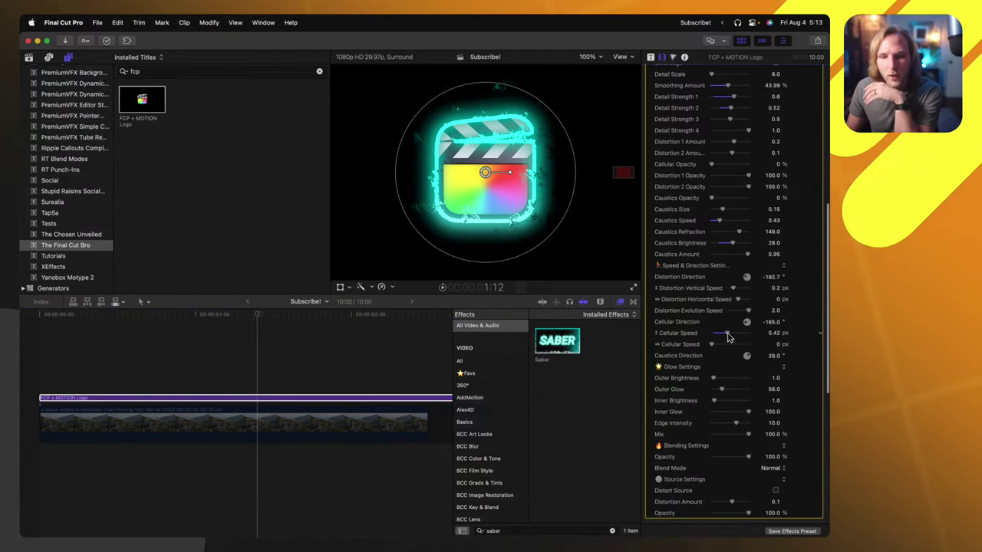
scroll(695, 223, "up", 3)
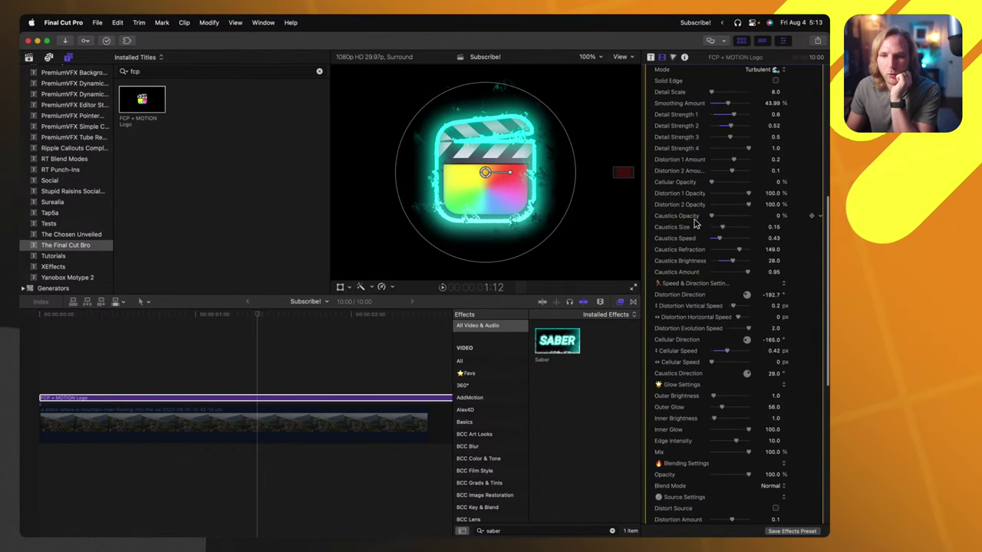
left_click_drag(724, 217, 740, 218)
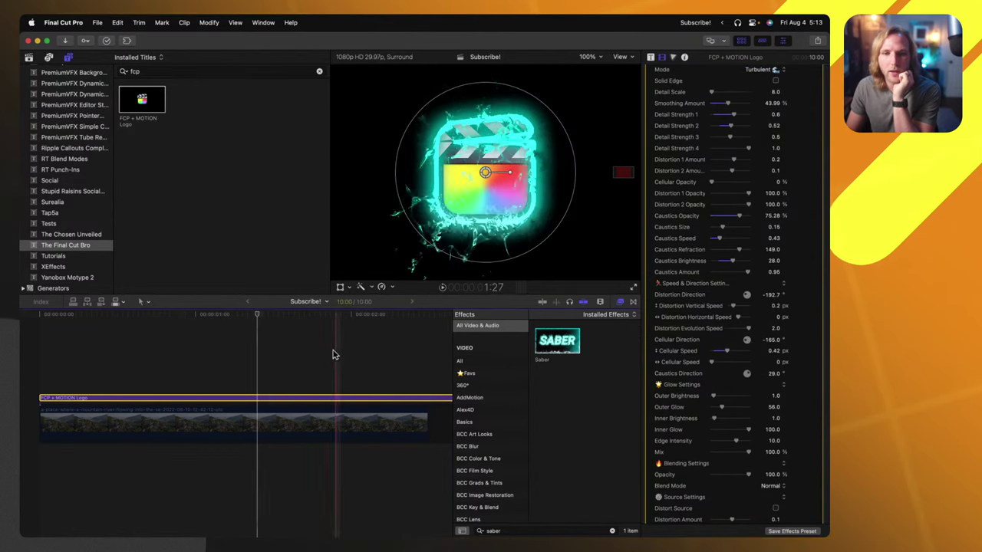
left_click(230, 344)
Enable Distort Source in Saber's Source Settings and skim the title to preview it
scroll(667, 371, "down", 2)
scroll(668, 371, "down", 3)
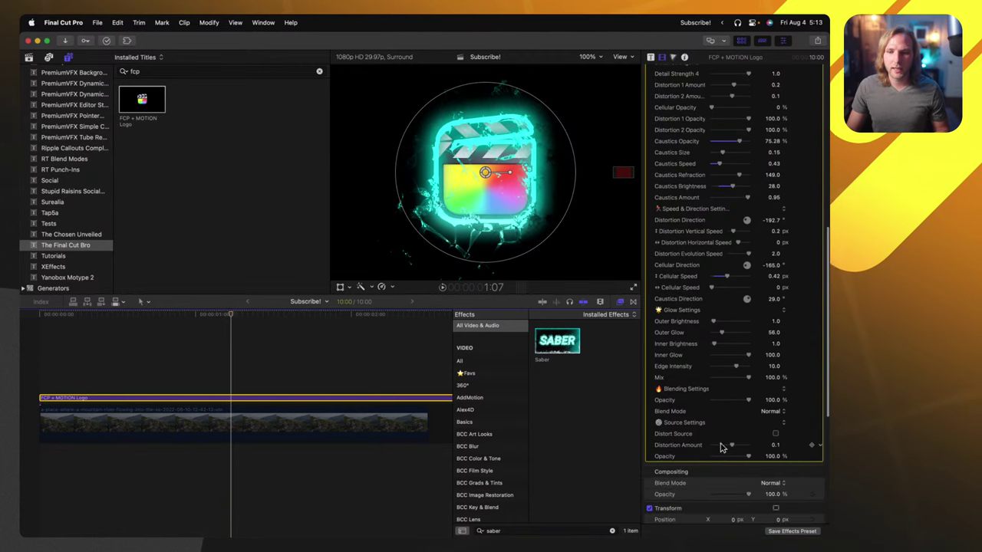
left_click(775, 434)
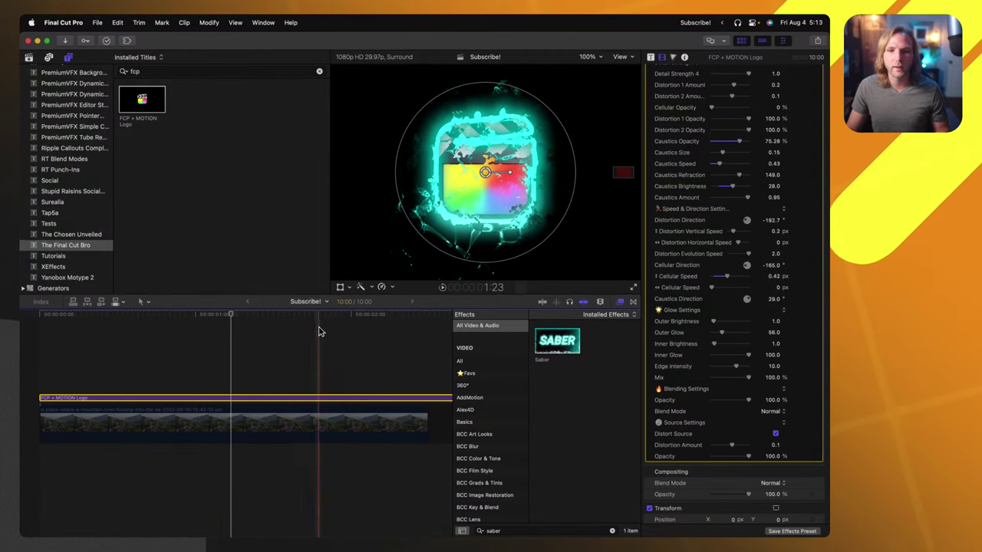
Raise the Distortion Amount in Saber's Source Settings to 0.86 and skim the title to preview it
scroll(740, 439, "down", 1)
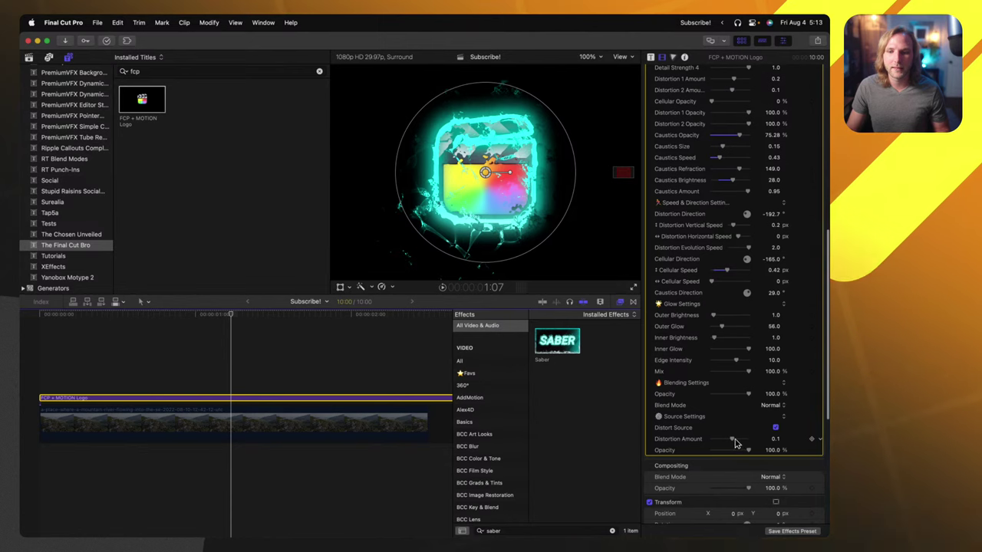
left_click_drag(731, 439, 748, 441)
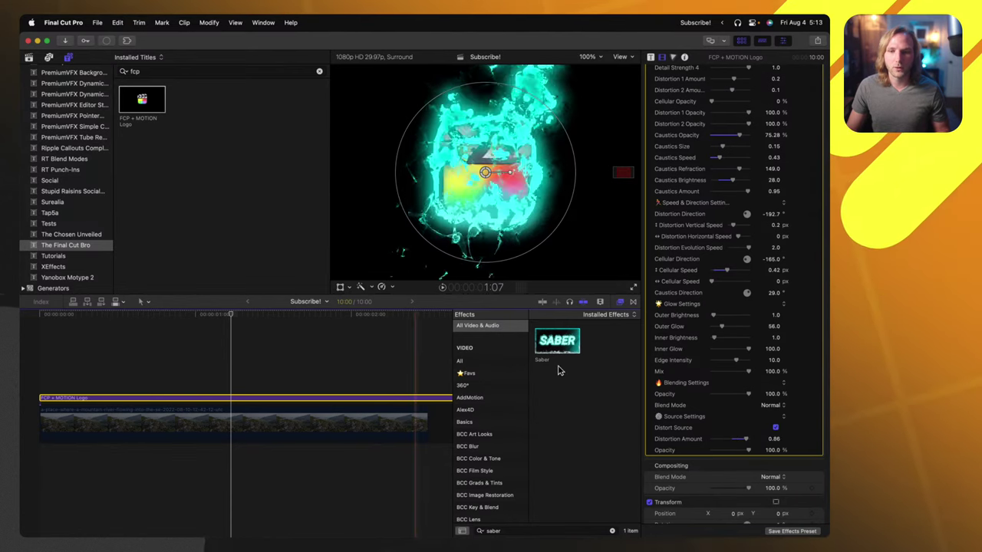
scroll(716, 405, "up", 1)
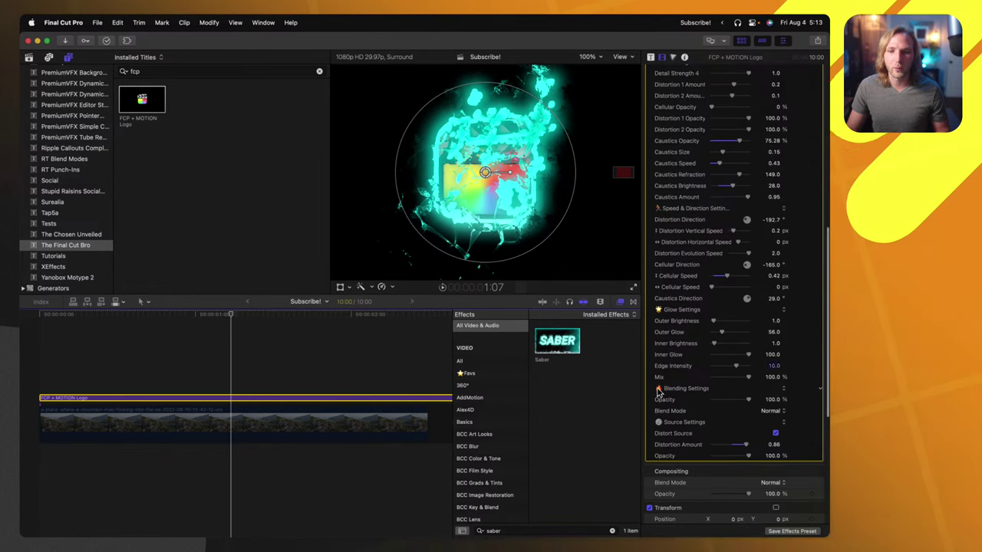
Remove the Saber effect from the FCP + MOTION Logo title and scrub through the timeline
scroll(657, 391, "up", 15)
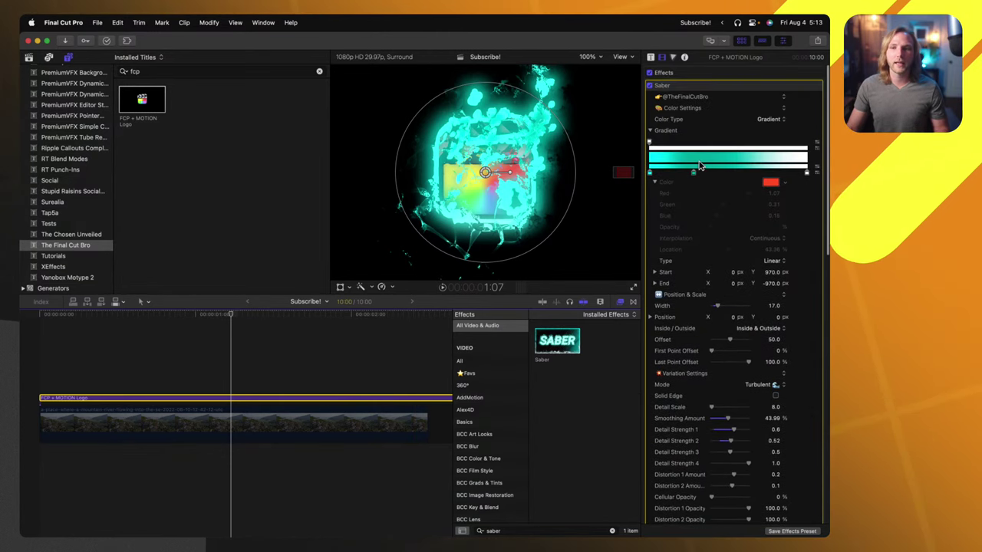
left_click(682, 86)
key("Delete")
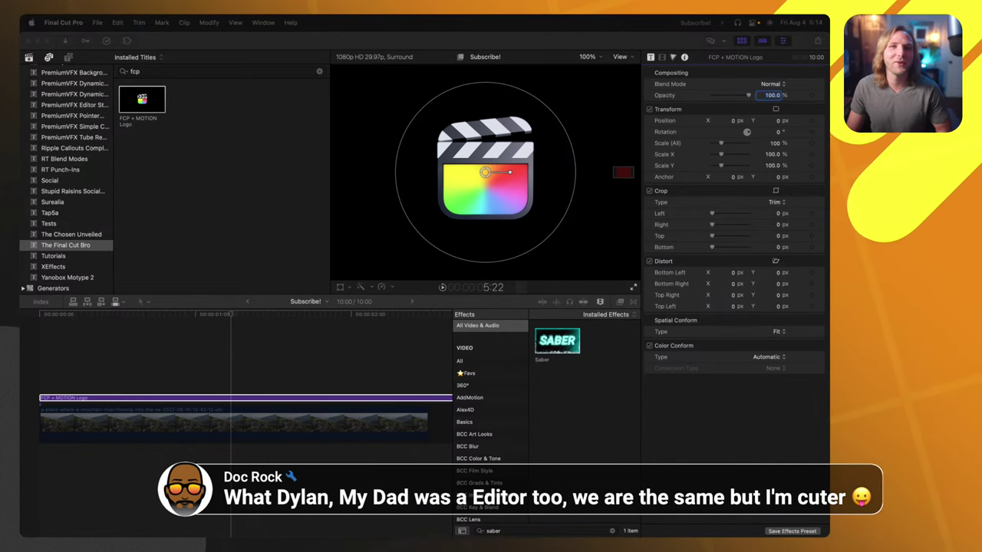
left_click(225, 316)
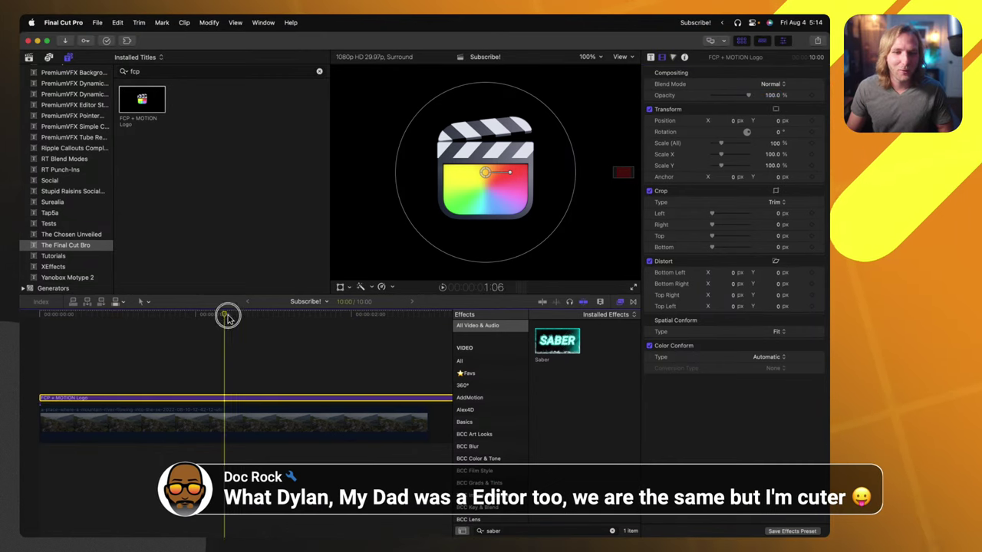
left_click_drag(226, 316, 166, 316)
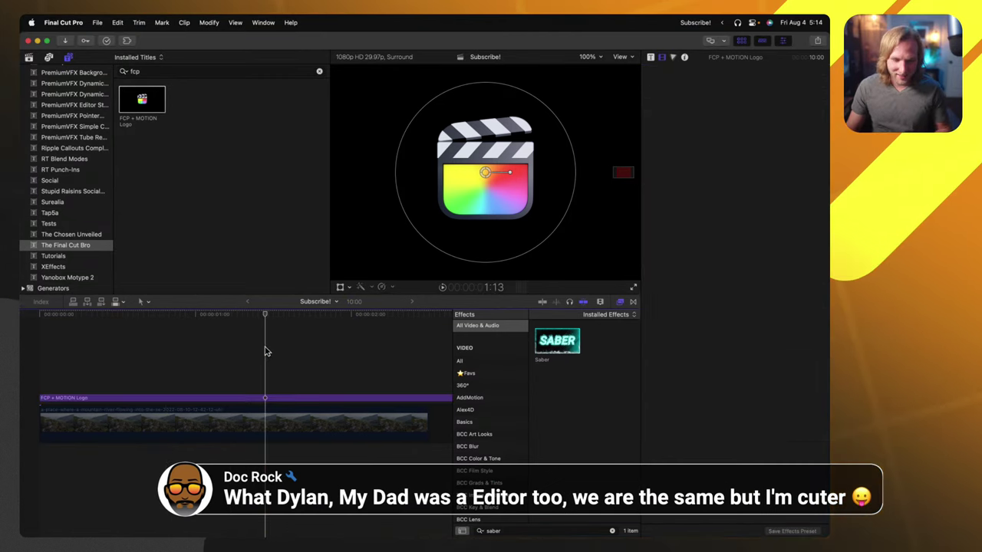
Trim the logo title to end with the mountain clip at 2:15 and clear the effects search
key("super+z")
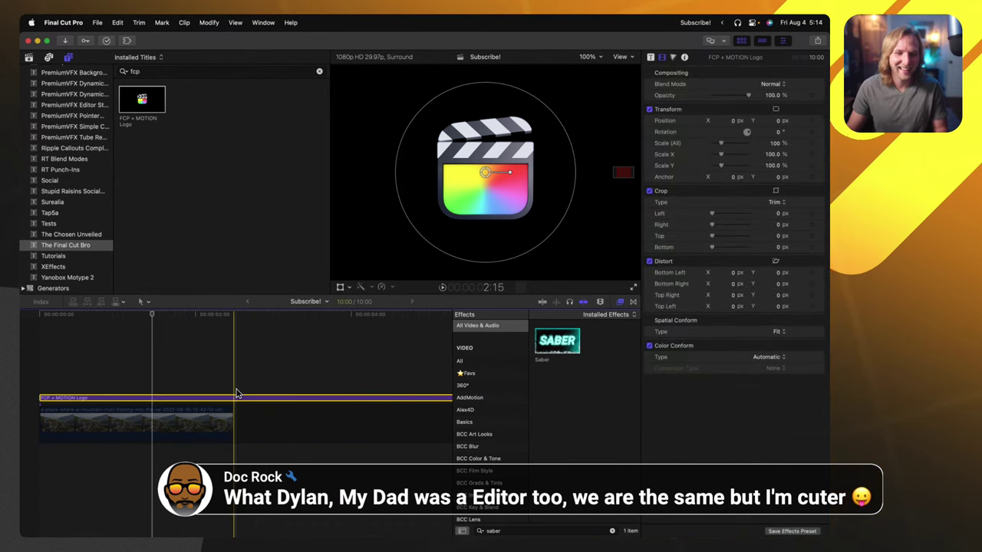
key("alt+bracketright")
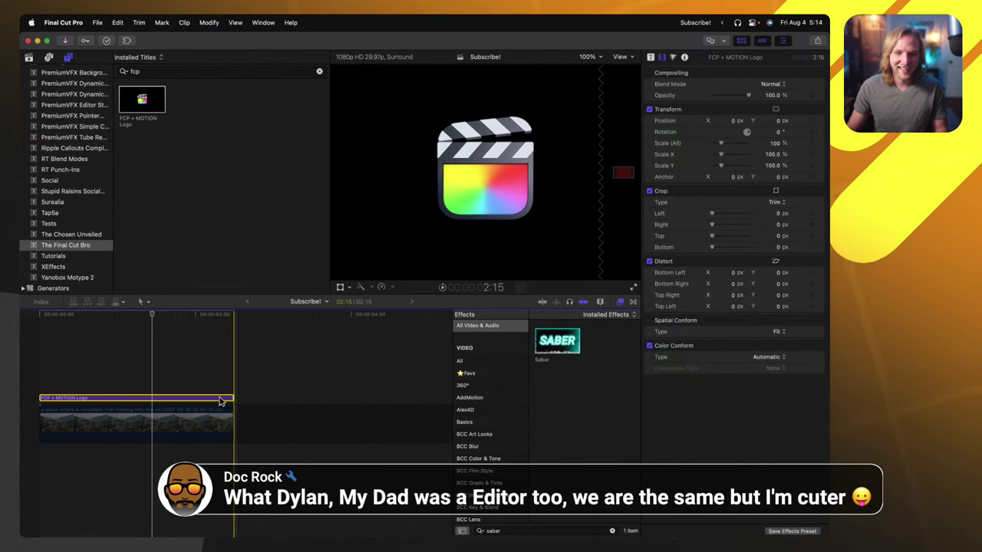
left_click(611, 531)
key("BackSpace")
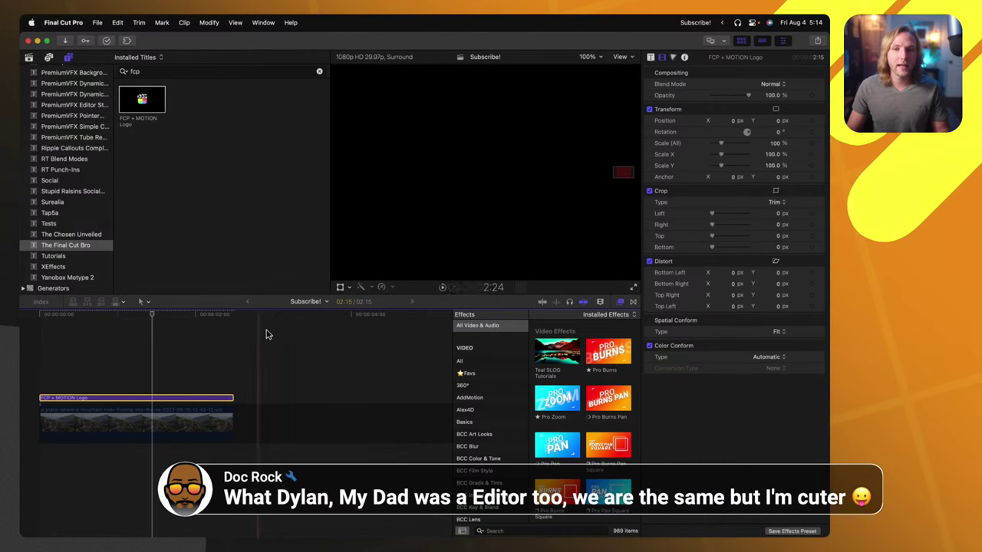
Delete the FCP + MOTION Logo title, select the mountain river clip and fit the picture to the viewer
key("super+2")
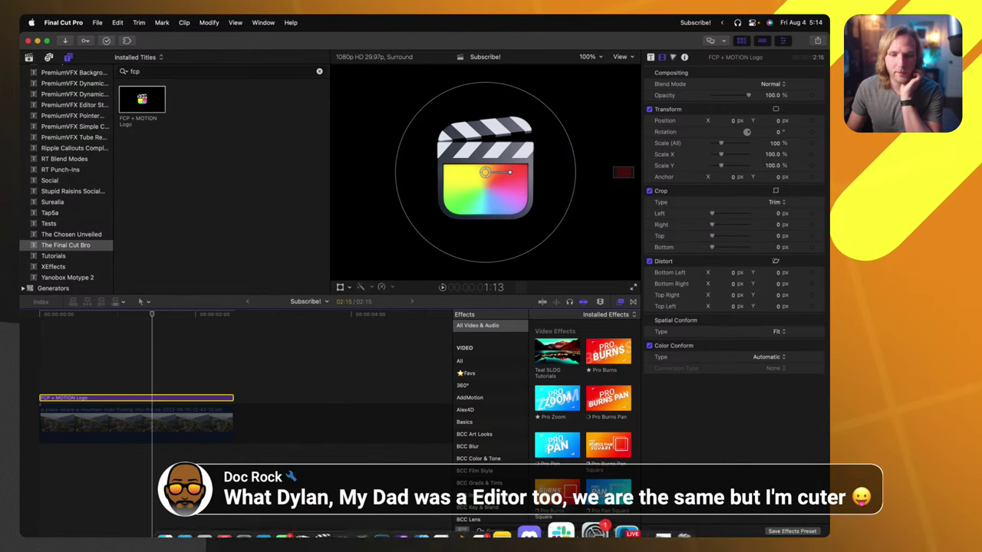
key("Delete")
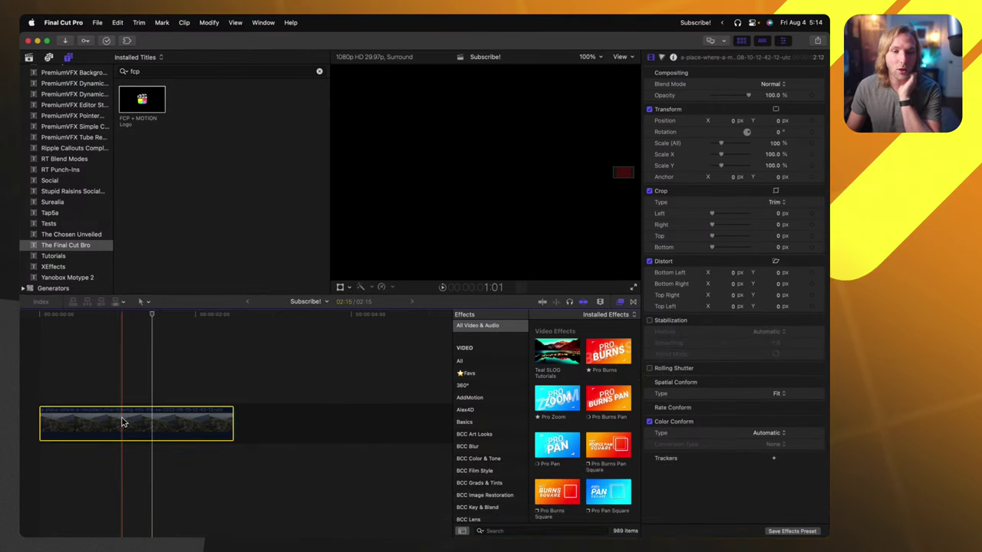
left_click(122, 423)
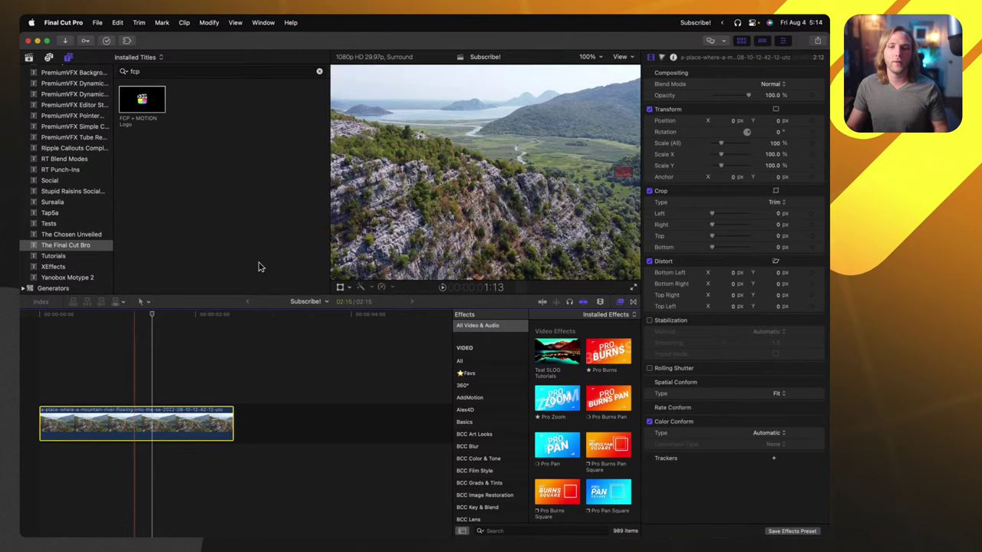
key("shift+z")
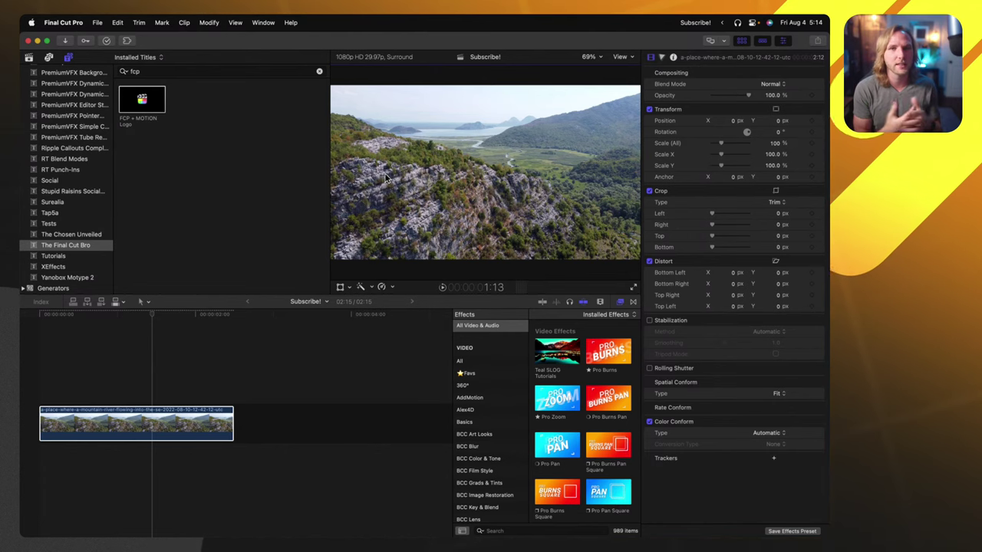
Show the mCamRig category in the installed titles and clear the fcp search
scroll(84, 164, "up", 10)
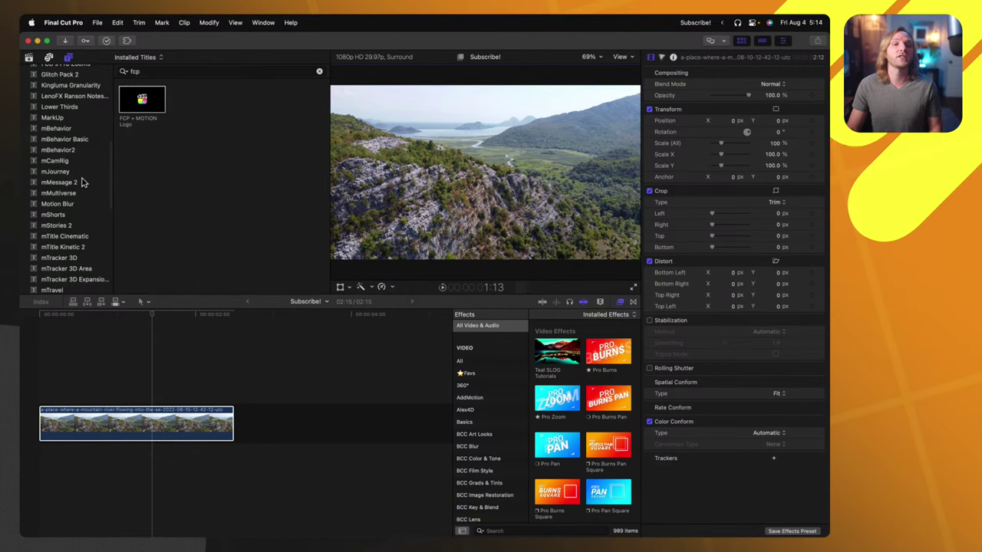
left_click(84, 161)
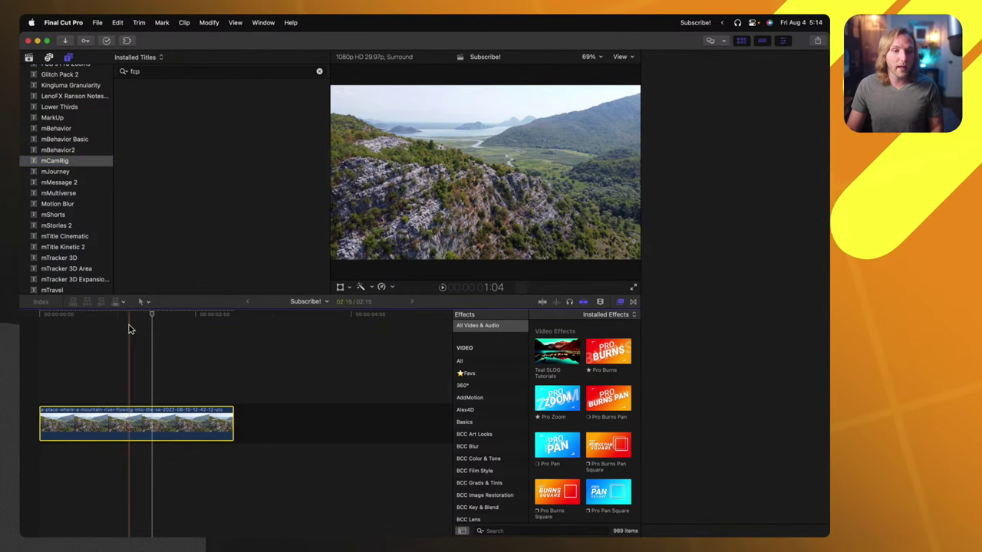
left_click(125, 313)
left_click(320, 71)
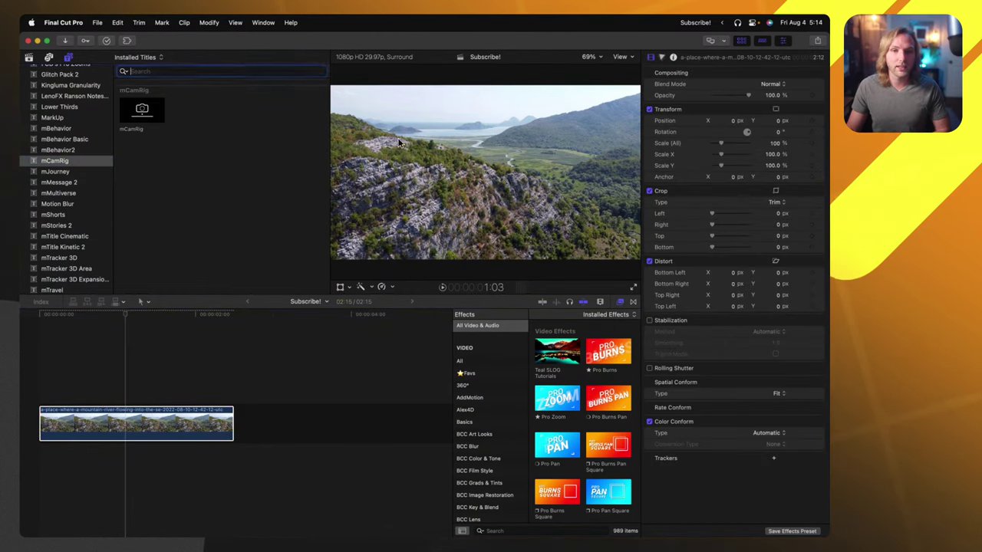
Add the mCamRig title above the mountain clip from its start and cut off the excess beyond 2:15
left_click_drag(140, 105, 49, 387)
key("cmd+b")
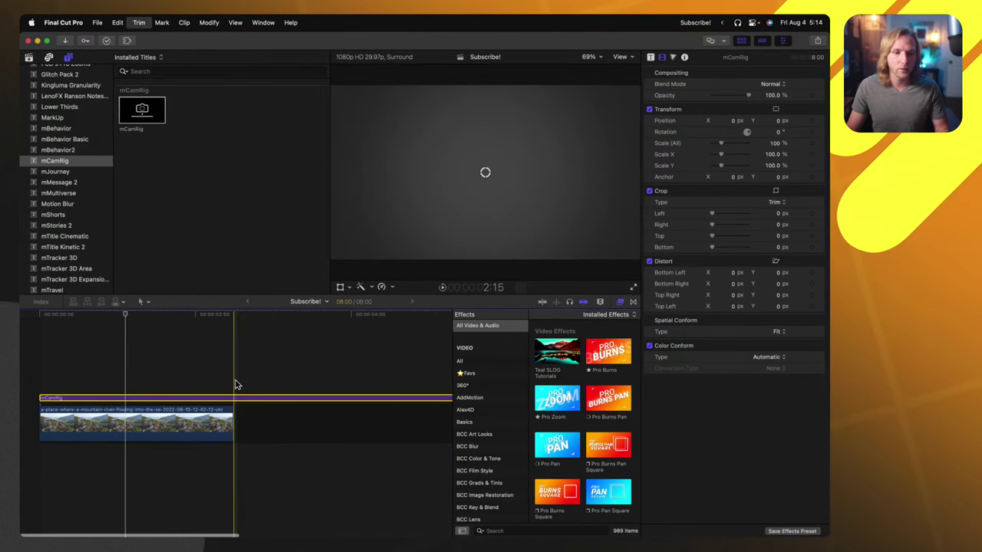
left_click(241, 399)
key("Delete")
left_click(117, 398)
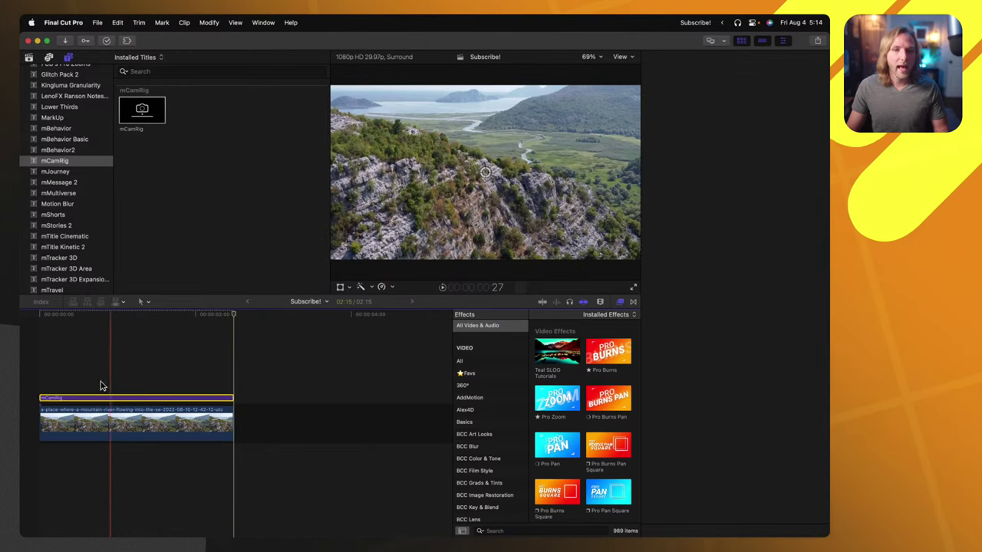
From the start of the timeline, move mCamRig's camera target up towards the sky, to about X -0.05, Y 0.18, and preview the move
left_click_drag(73, 315, 22, 313)
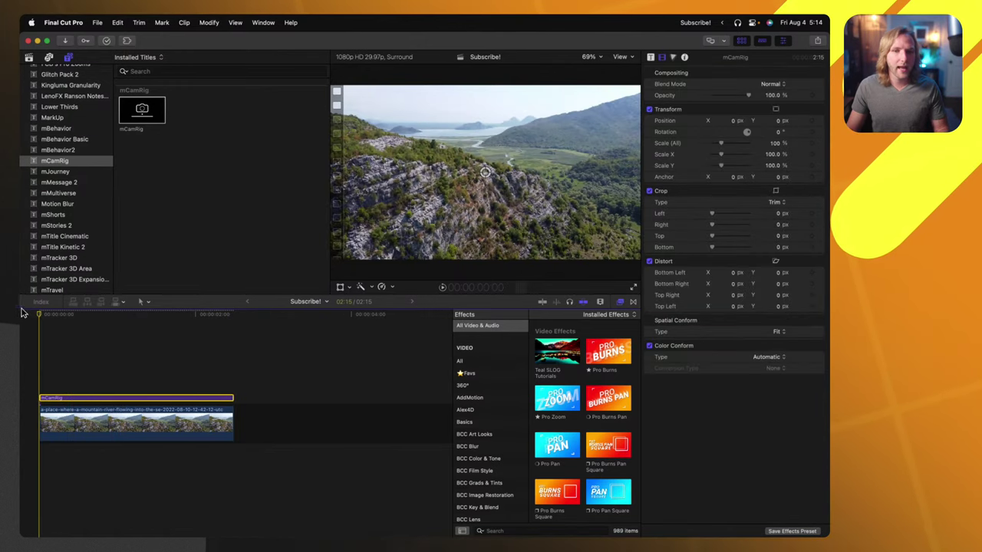
left_click_drag(483, 172, 475, 128)
key("space")
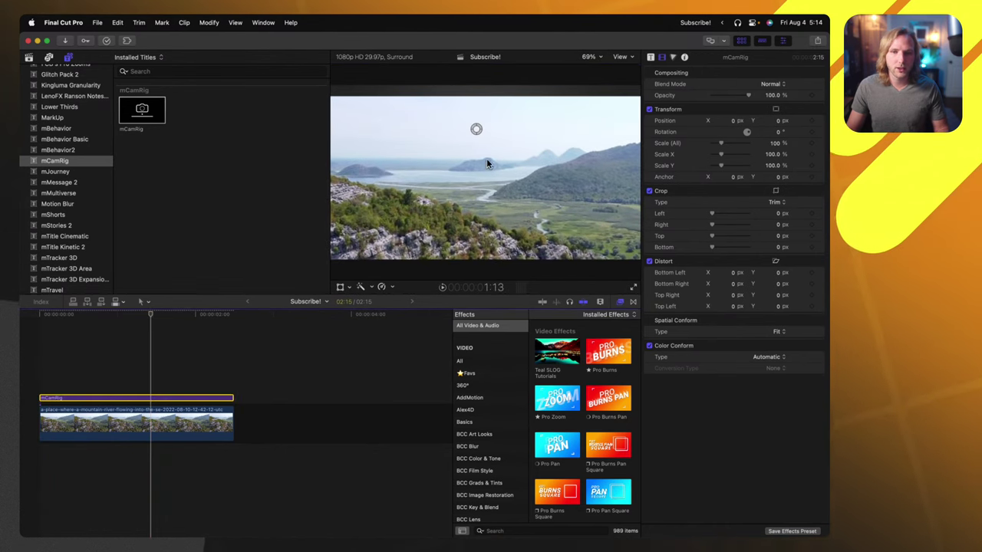
left_click(42, 346)
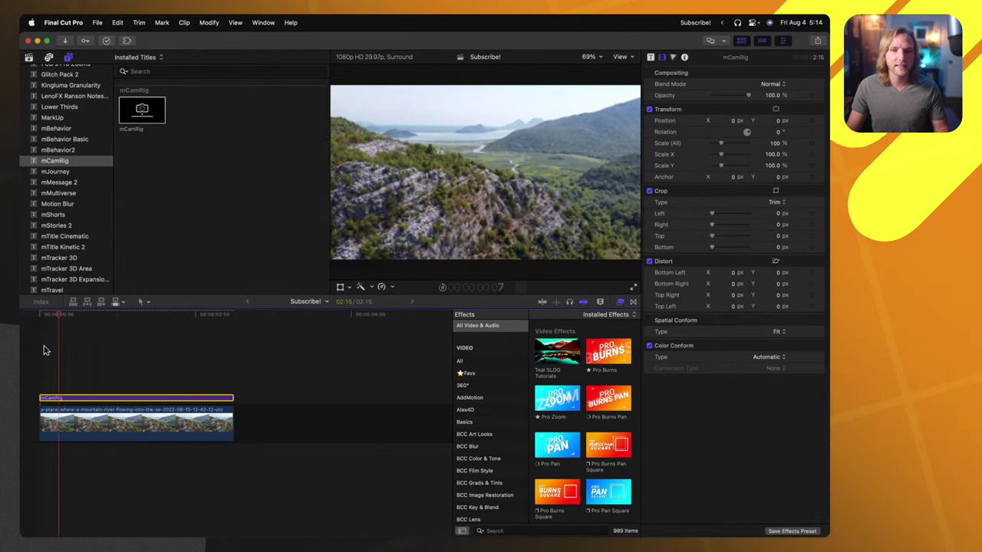
Set mCamRig's Rotation Y Rate to 5° and shift its camera XY position to about X -0.03, Y 0.17
left_click(651, 57)
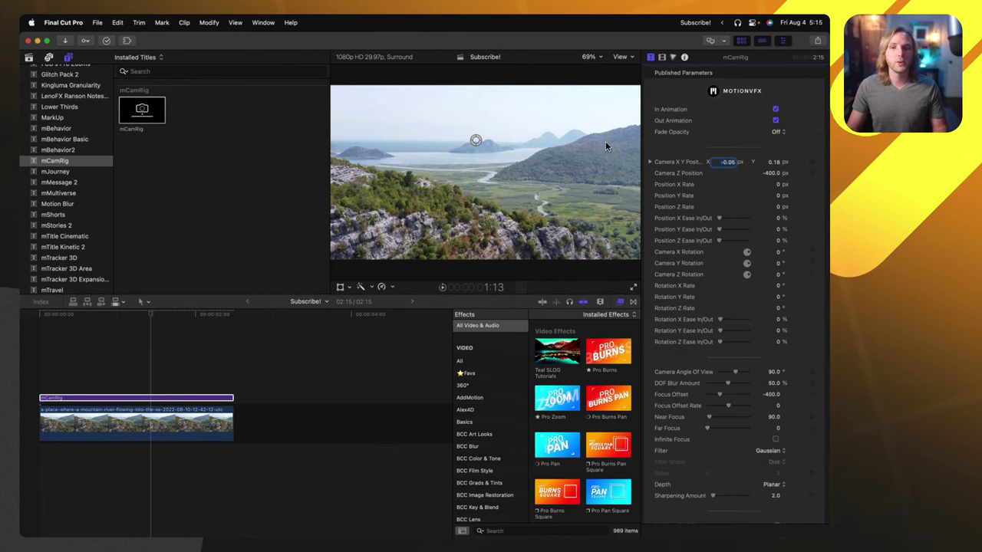
scroll(734, 300, "down", 10)
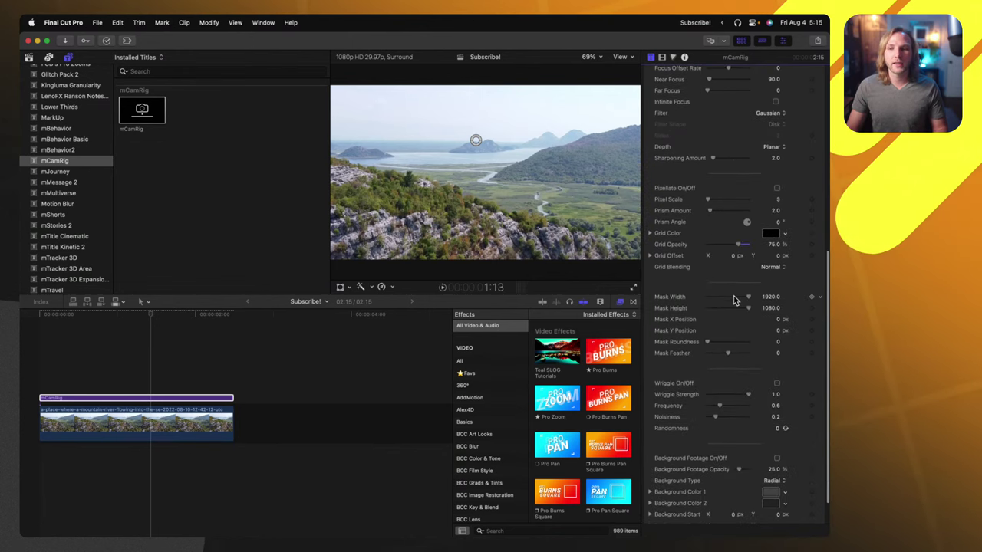
scroll(734, 300, "up", 6)
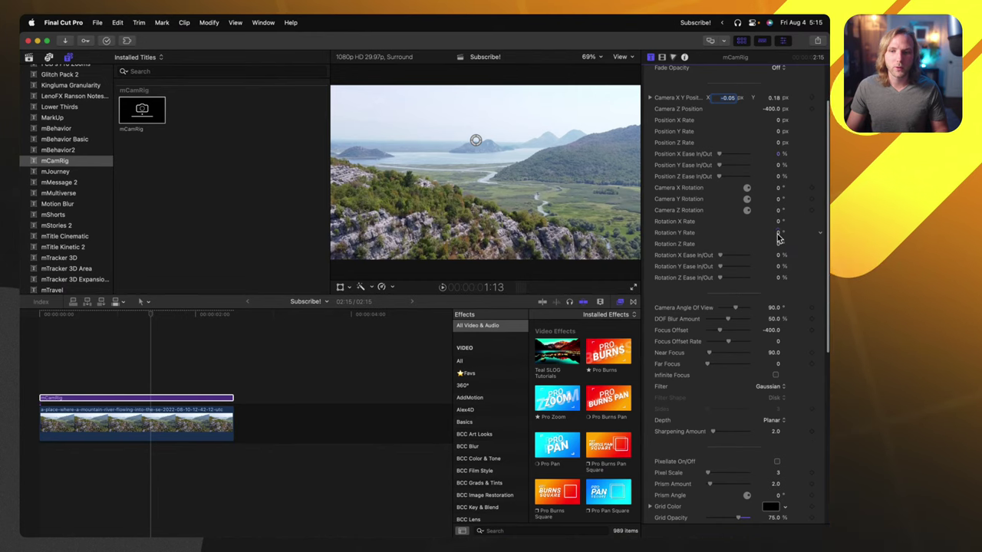
left_click_drag(777, 237, 777, 237)
left_click_drag(476, 141, 480, 143)
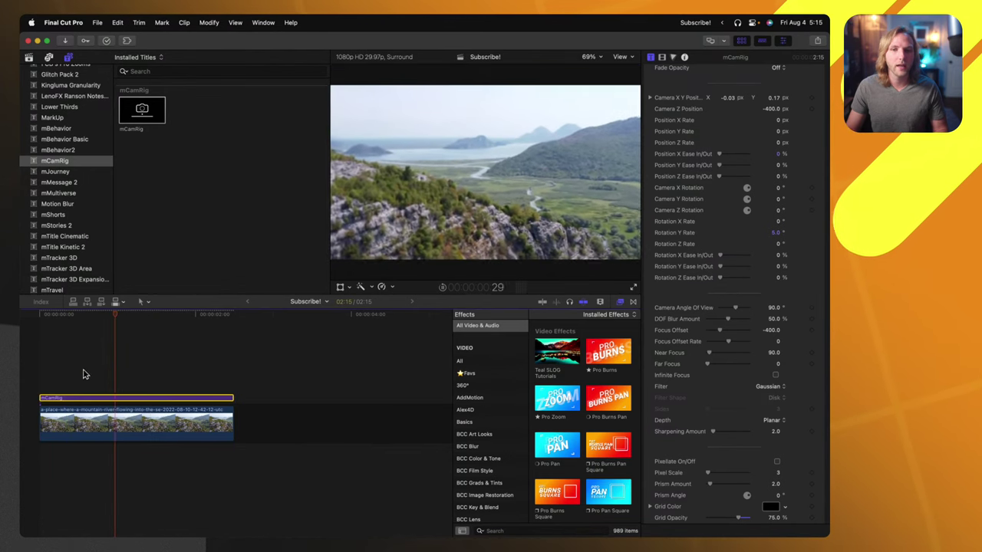
Turn off mCamRig's Out Animation and play the timeline from the beginning
scroll(767, 123, "up", 3)
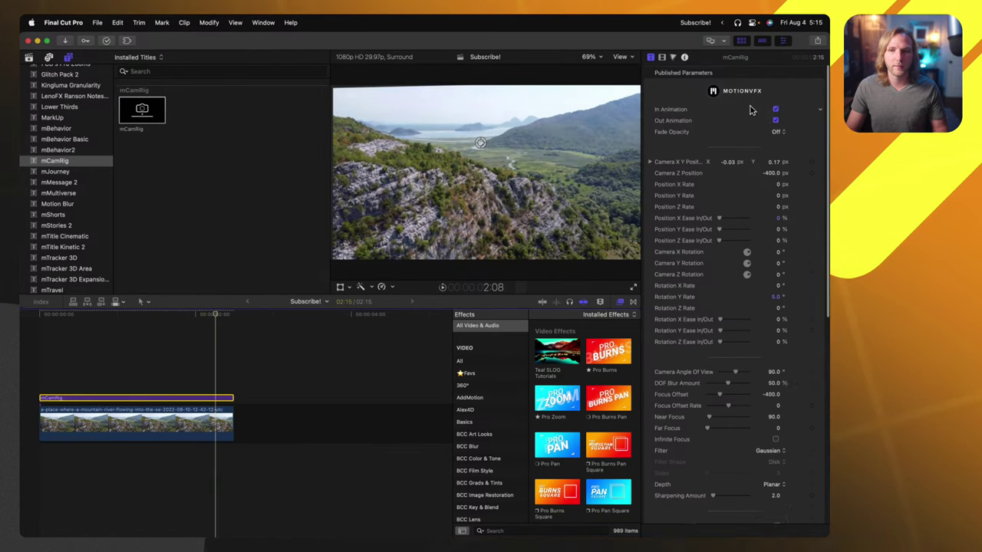
left_click(775, 120)
key("Home")
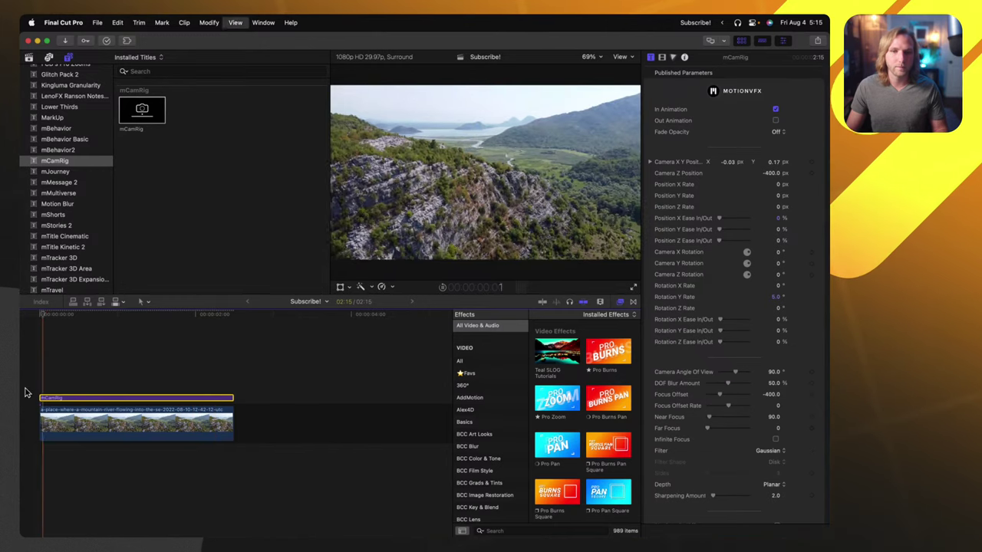
key("space")
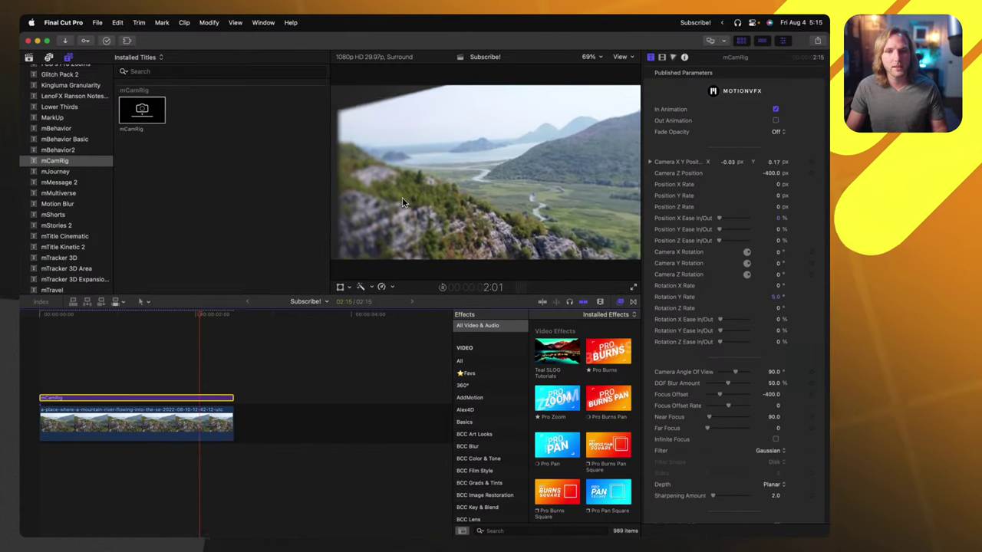
Extend both the mCamRig title and the mountain clip to 4:08 and play back the longer camera move
left_click_drag(231, 399, 368, 398)
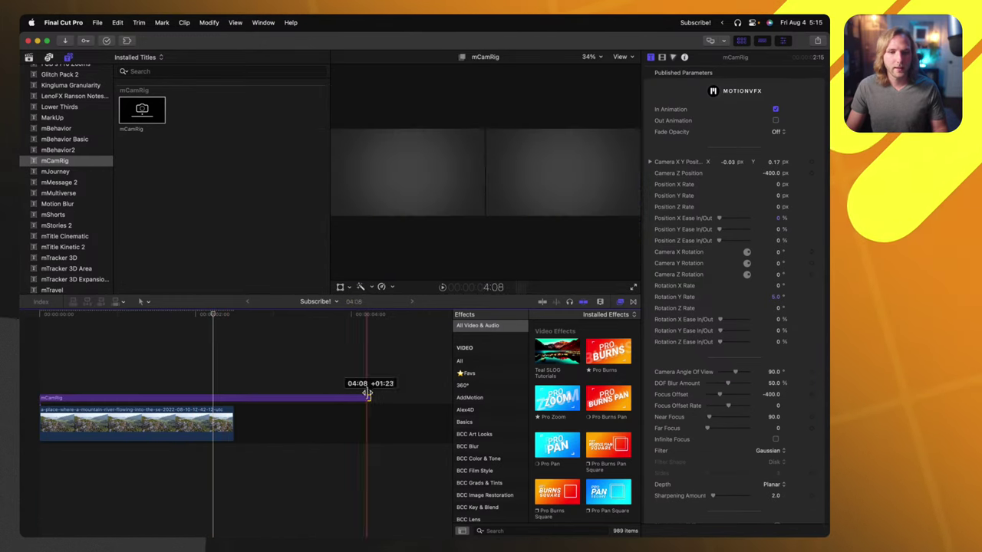
left_click_drag(233, 418, 370, 418)
left_click(217, 422)
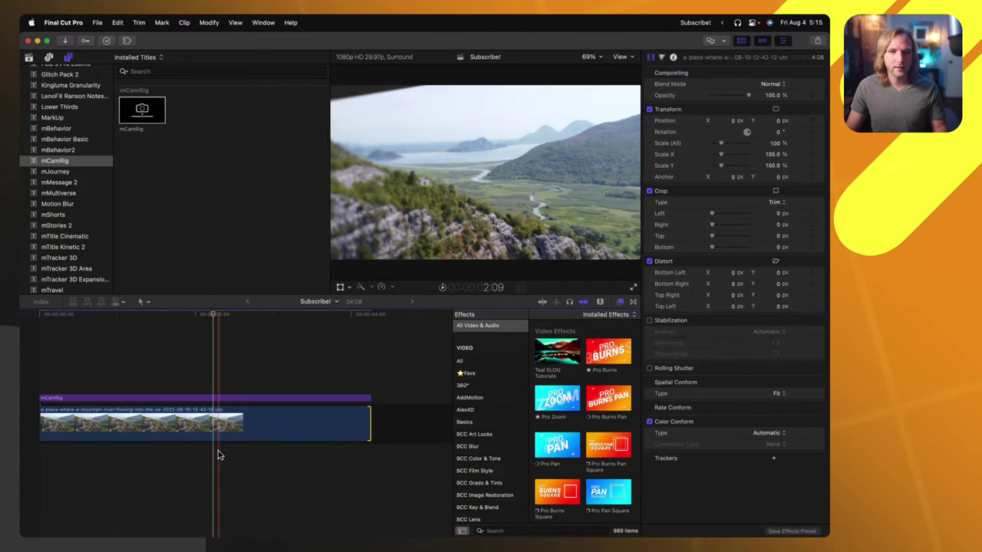
key("space")
key("space")
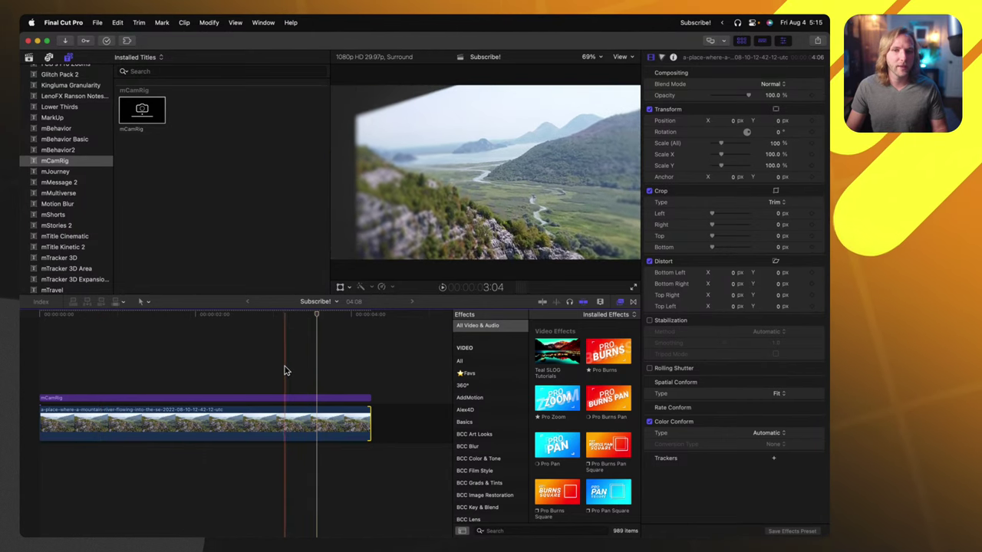
Turn on Pixellate for the mCamRig title and raise its Prism Amount to 11
left_click(230, 398)
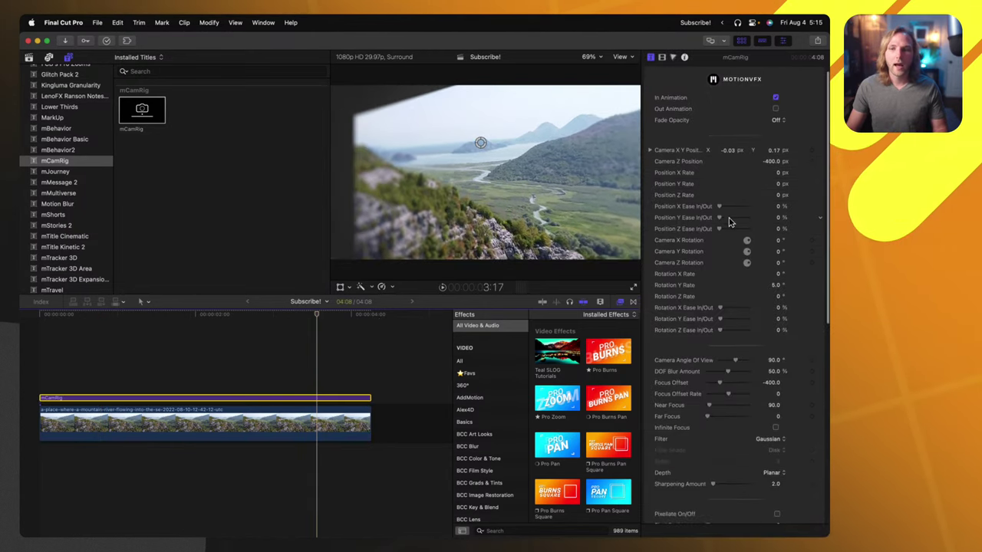
scroll(724, 186, "down", 1)
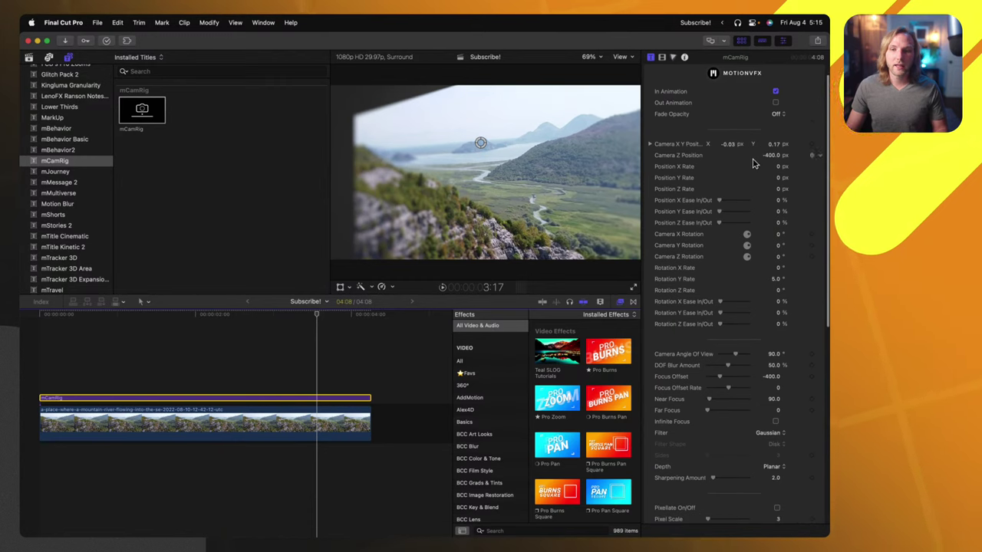
left_click_drag(769, 157, 769, 158)
scroll(717, 307, "down", 1)
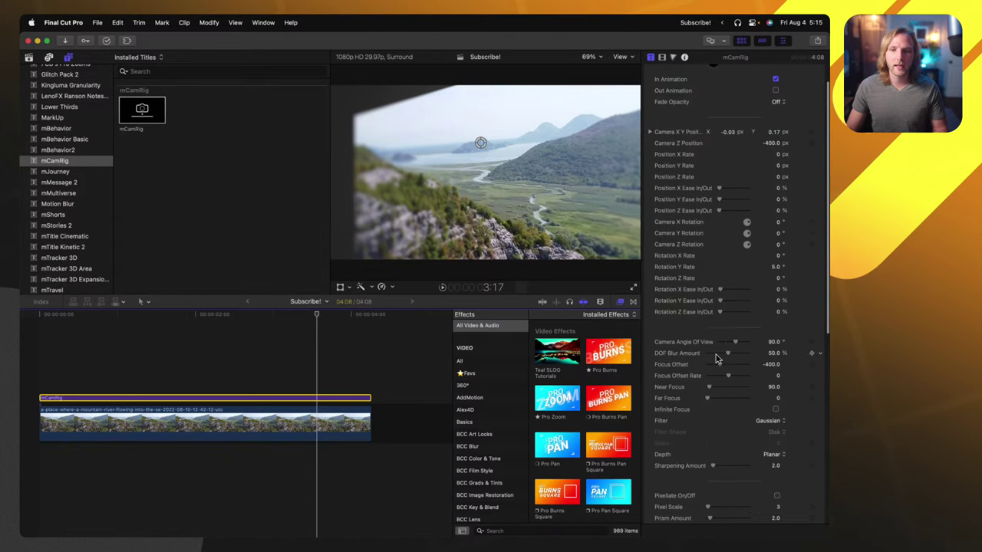
mouse_move(729, 344)
left_mouse_down()
mouse_move(741, 335)
mouse_move(723, 358)
left_mouse_up()
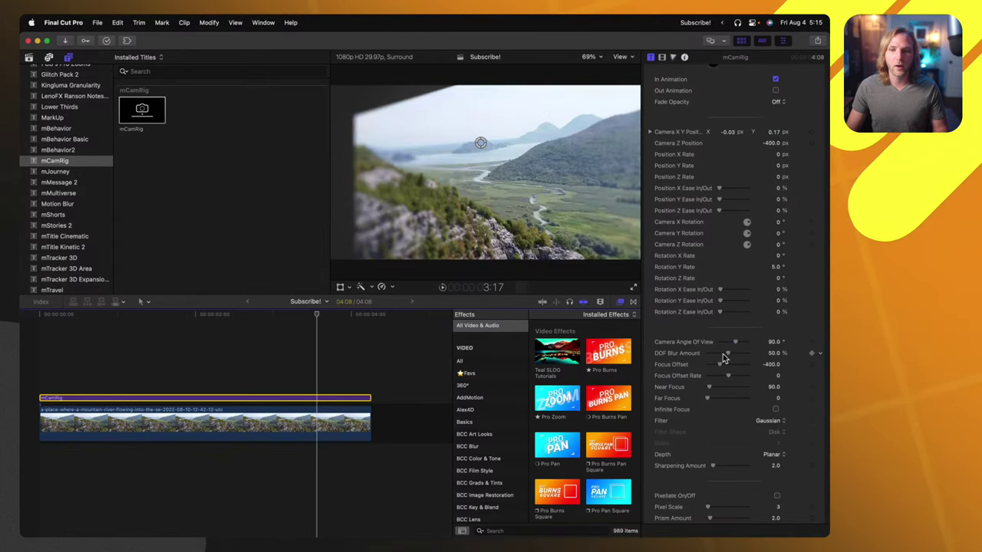
scroll(736, 396, "down", 4)
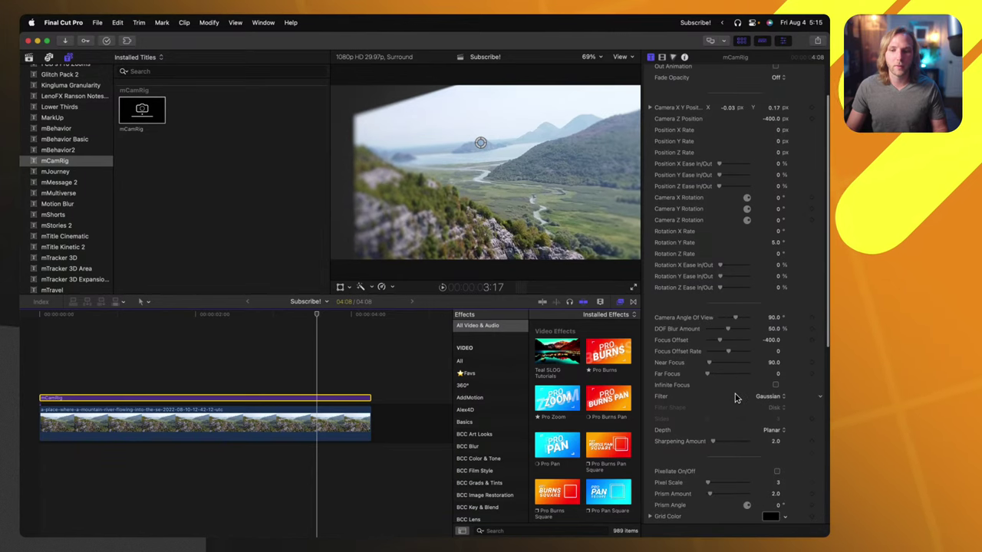
left_click(776, 442)
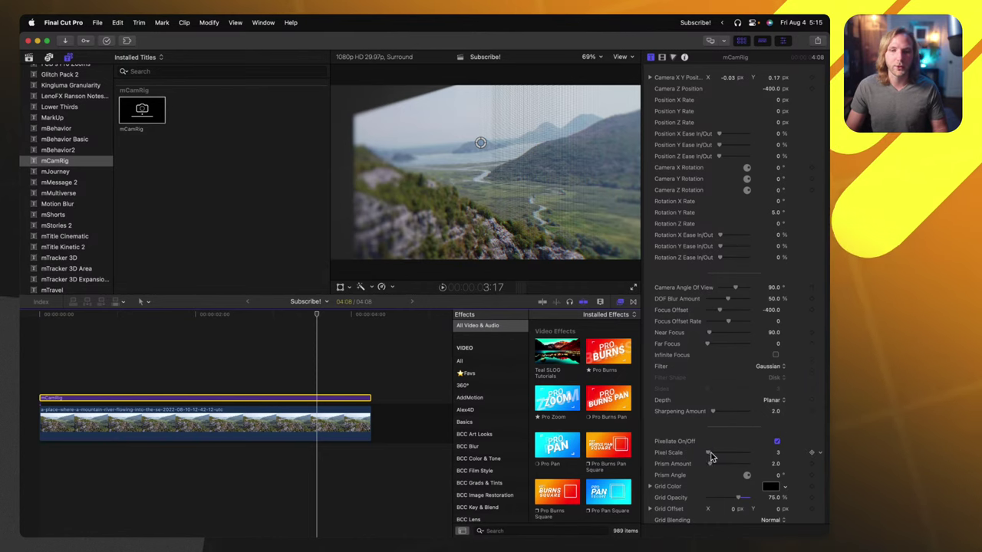
left_click_drag(706, 454, 721, 452)
scroll(710, 455, "down", 1)
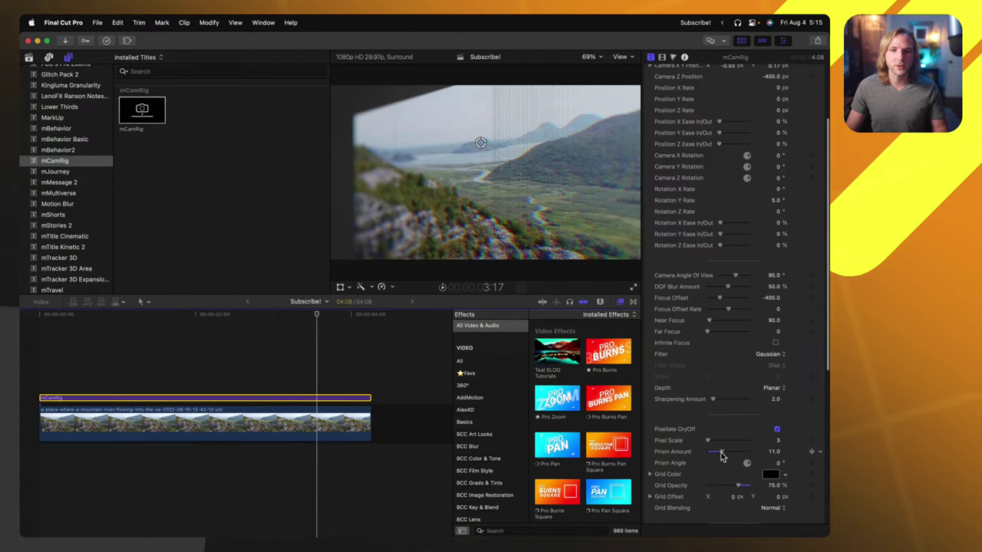
Try moving the camera target down to the rocky foreground, about X 0.09, Y -0.05, and undo the move
left_click_drag(480, 142, 499, 179)
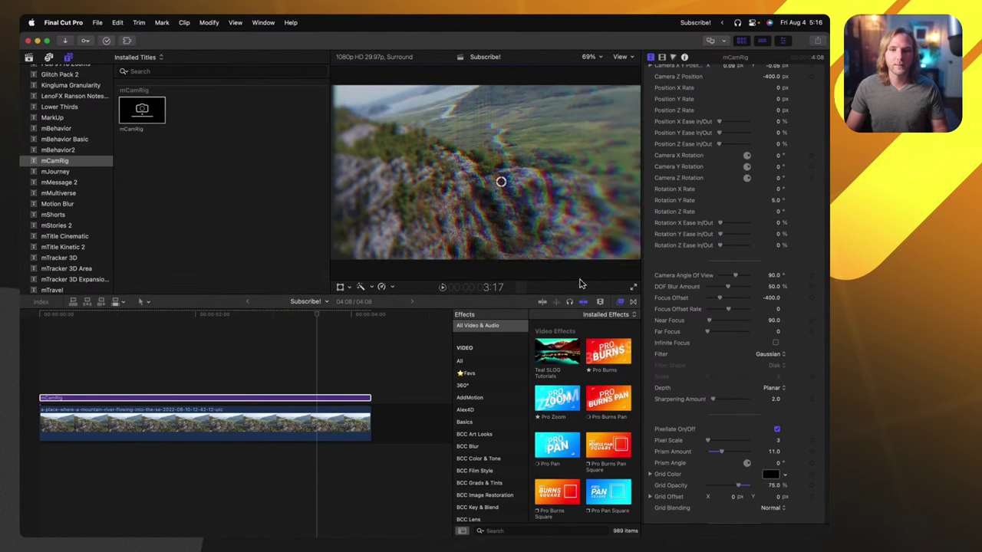
key("super+z")
Try shrinking mCamRig's mask to a width of 1000 and a height of 416, and undo the height change
scroll(735, 452, "down", 5)
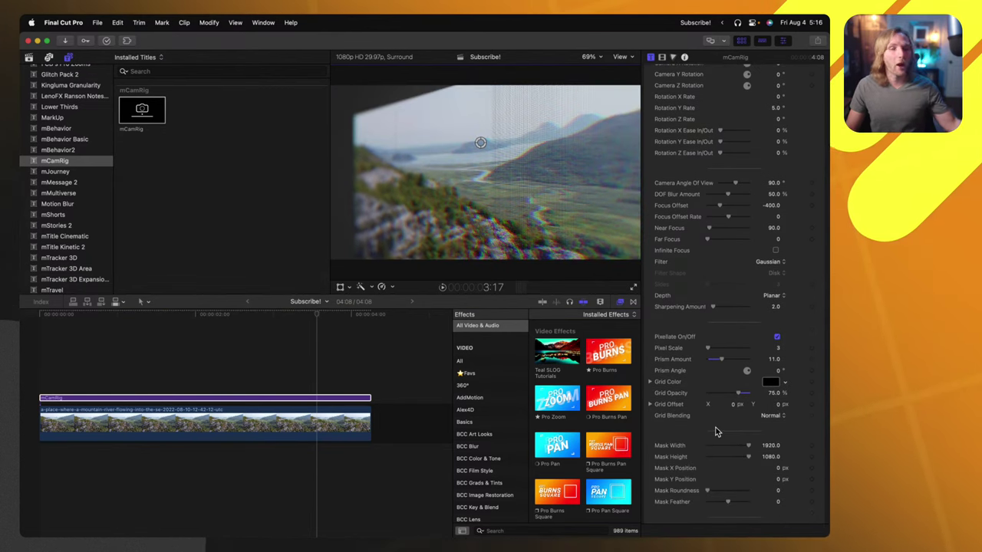
scroll(715, 430, "down", 1)
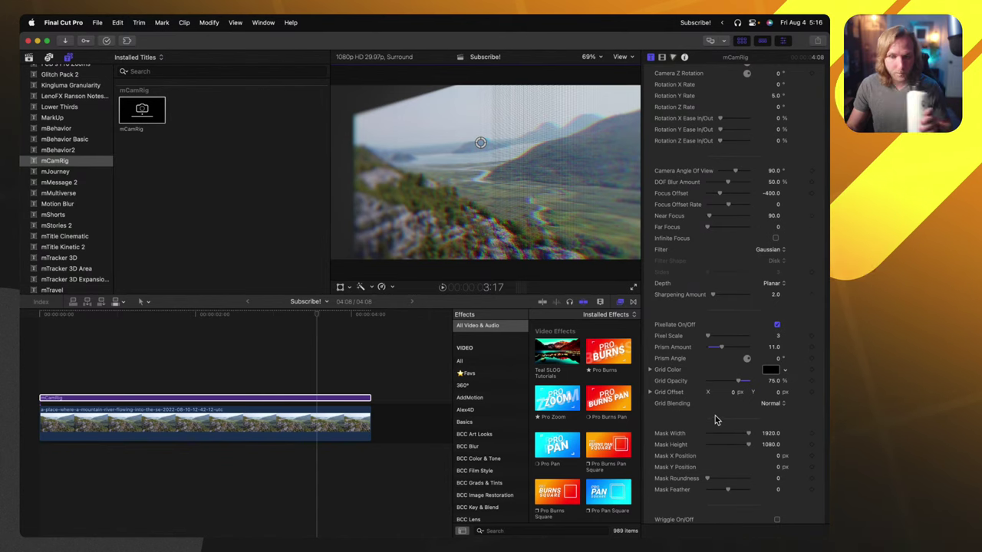
mouse_move(727, 438)
left_mouse_down()
mouse_move(706, 433)
mouse_move(767, 447)
mouse_move(725, 448)
left_mouse_up()
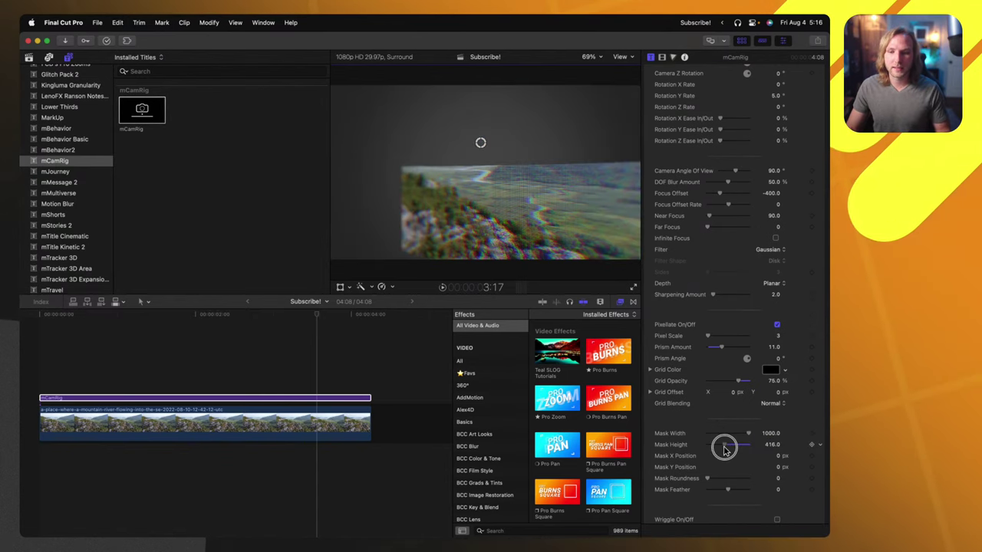
key("super+z")
Turn on mCamRig's Wriggle and enlarge its mask to a width of 4612 and a height of 1258
scroll(730, 463, "down", 3)
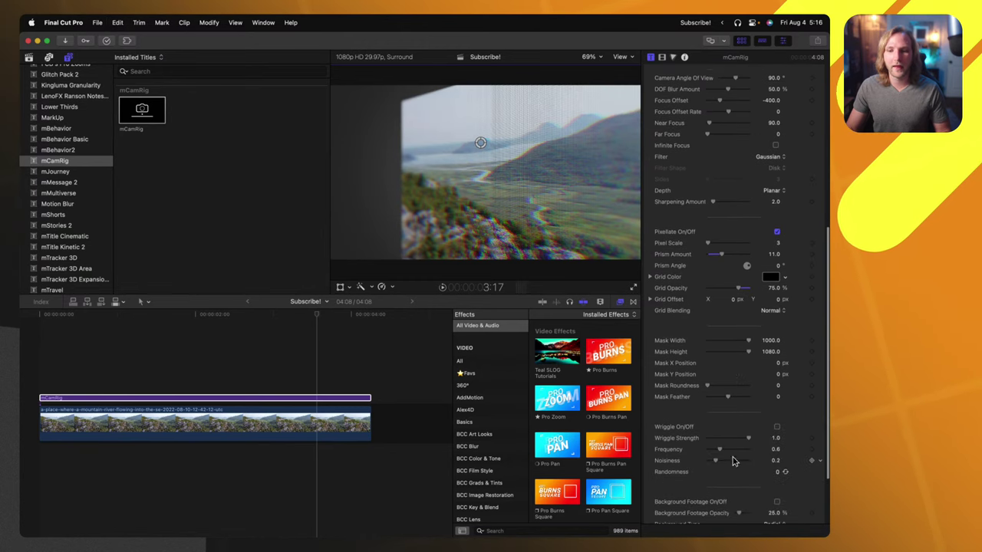
left_click(777, 429)
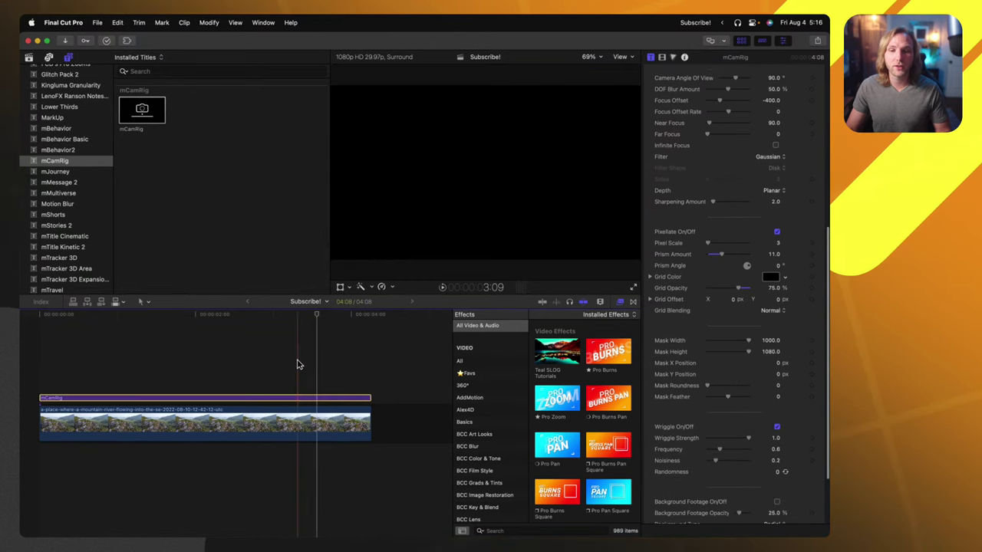
scroll(737, 290, "up", 1)
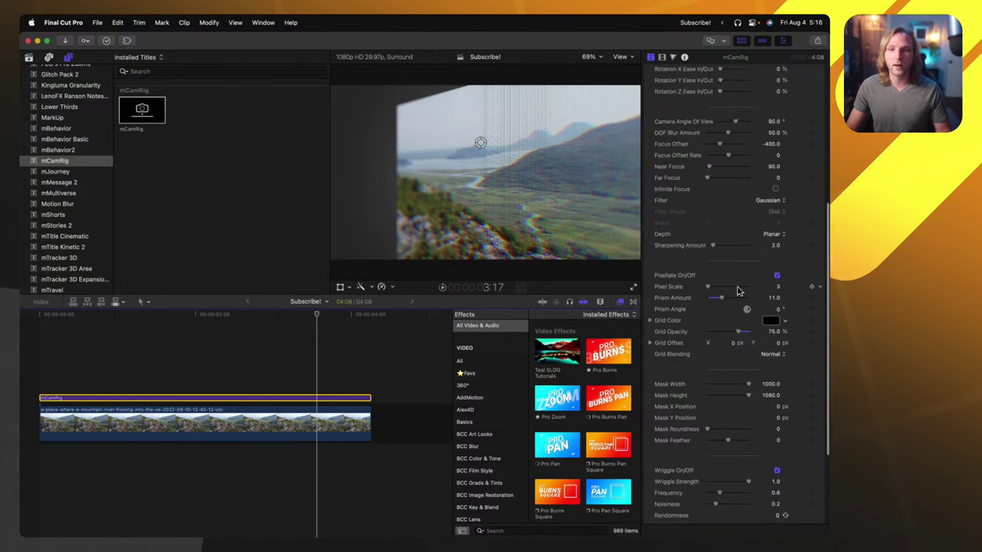
scroll(732, 368, "down", 1)
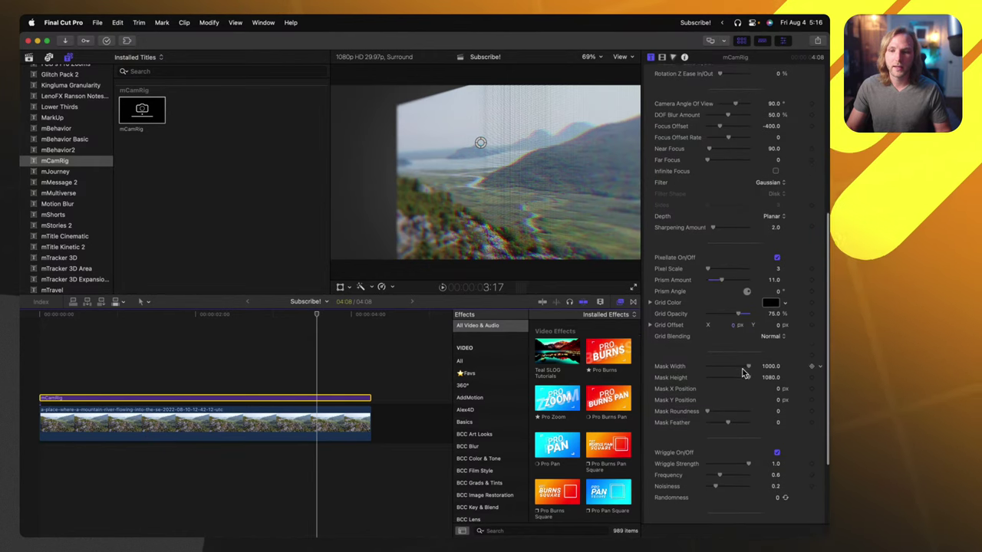
scroll(741, 395, "up", 1)
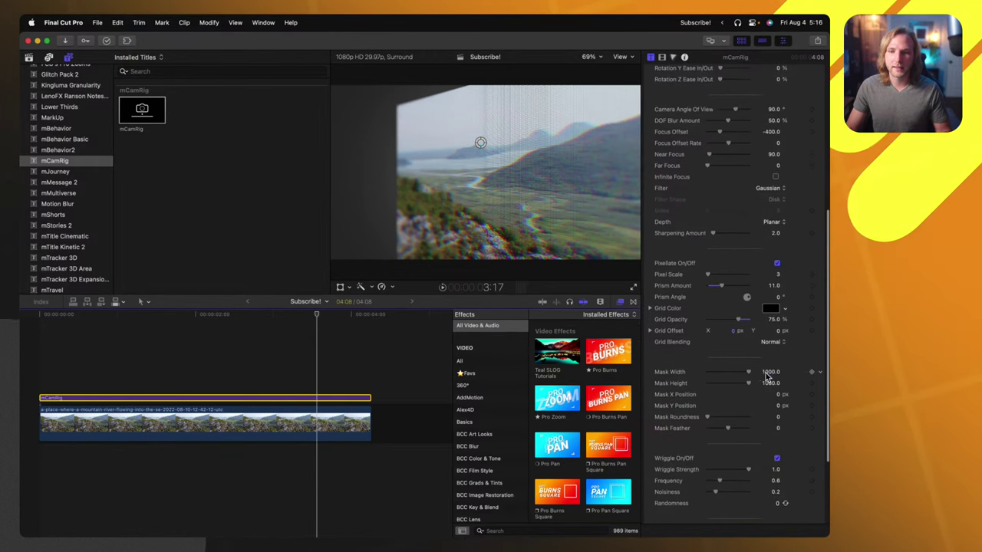
left_click_drag(766, 373, 771, 377)
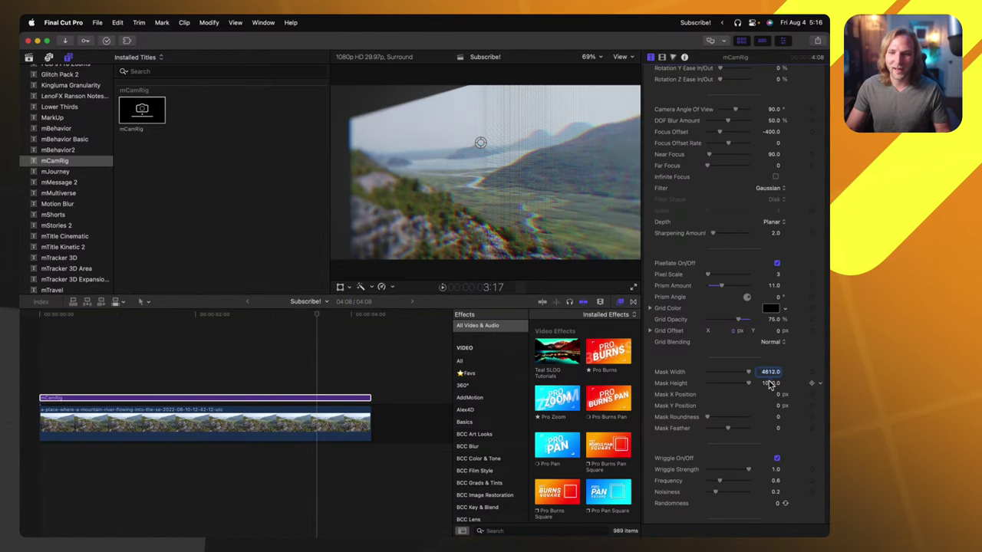
Set mCamRig's Rotation Y Rate to 0° and play the timeline to preview the wriggle
scroll(816, 430, "up", 10)
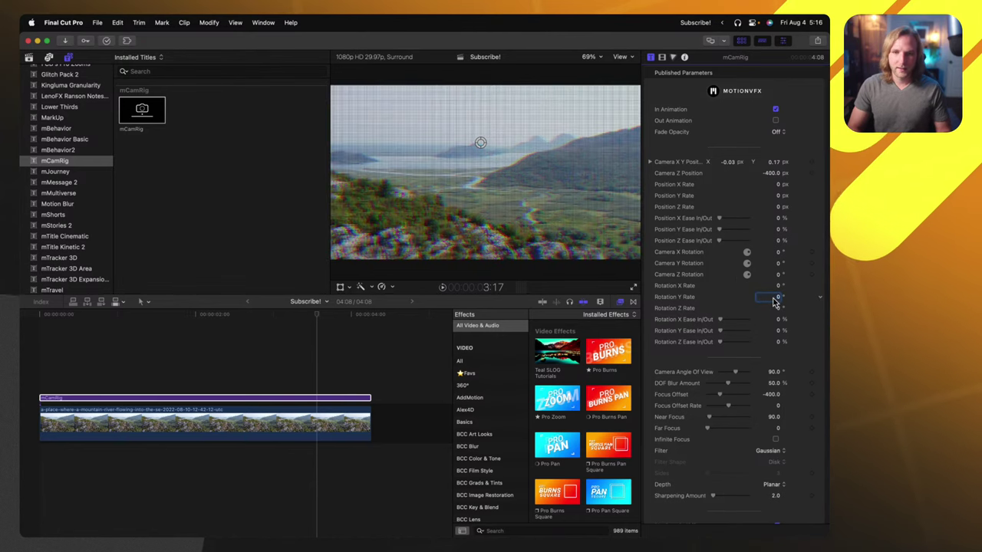
key("space")
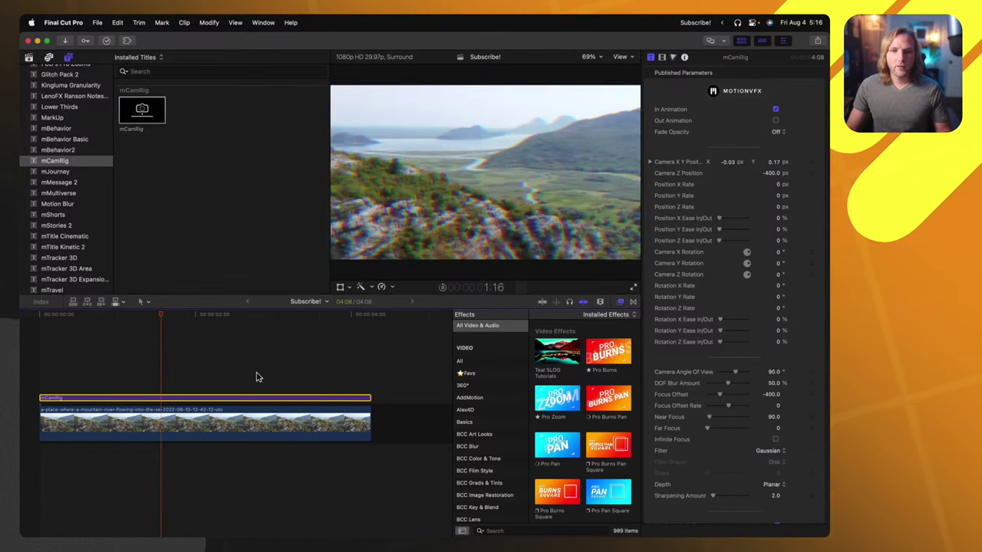
Adjust the Wriggle settings to Frequency 0.28 and Noisiness 0.36
scroll(719, 368, "down", 14)
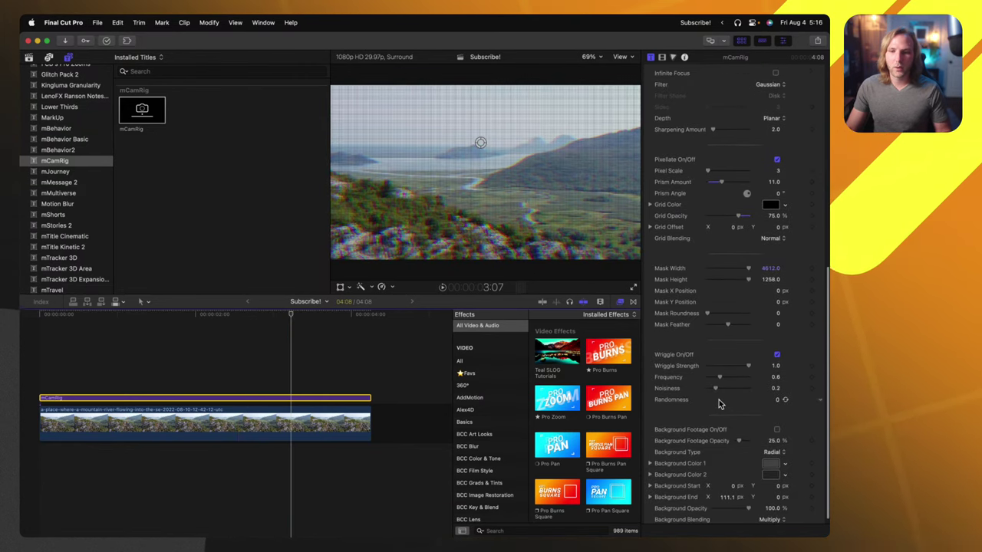
left_click_drag(723, 380, 714, 377)
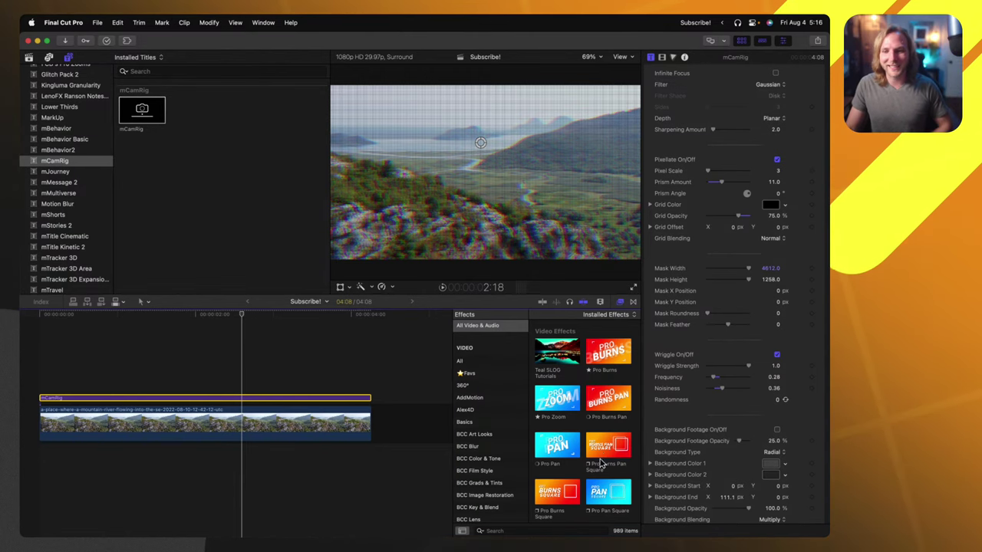
scroll(583, 421, "down", 1)
scroll(707, 431, "down", 1)
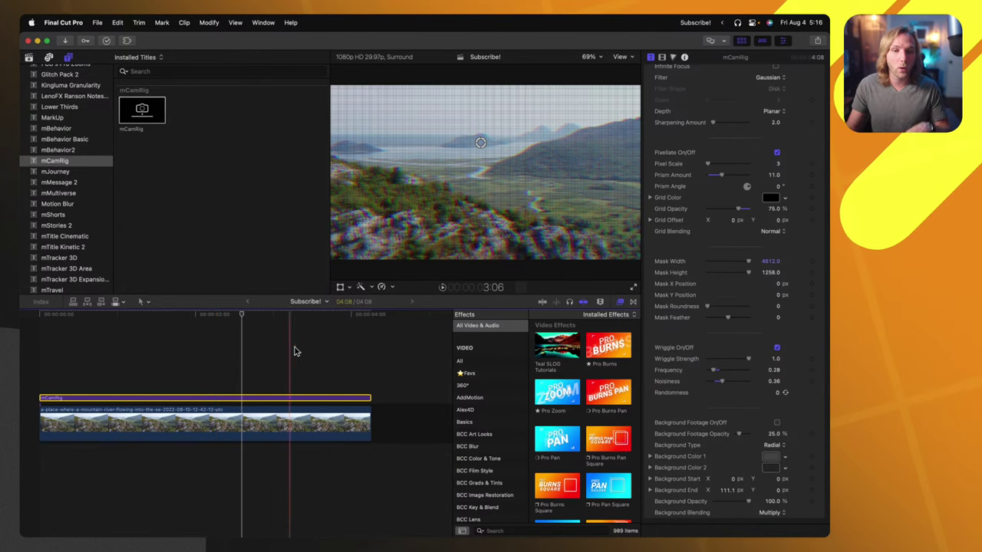
Turn off mCamRig's In Animation, play the timeline from the beginning to compare, and turn it back on
scroll(721, 307, "up", 10)
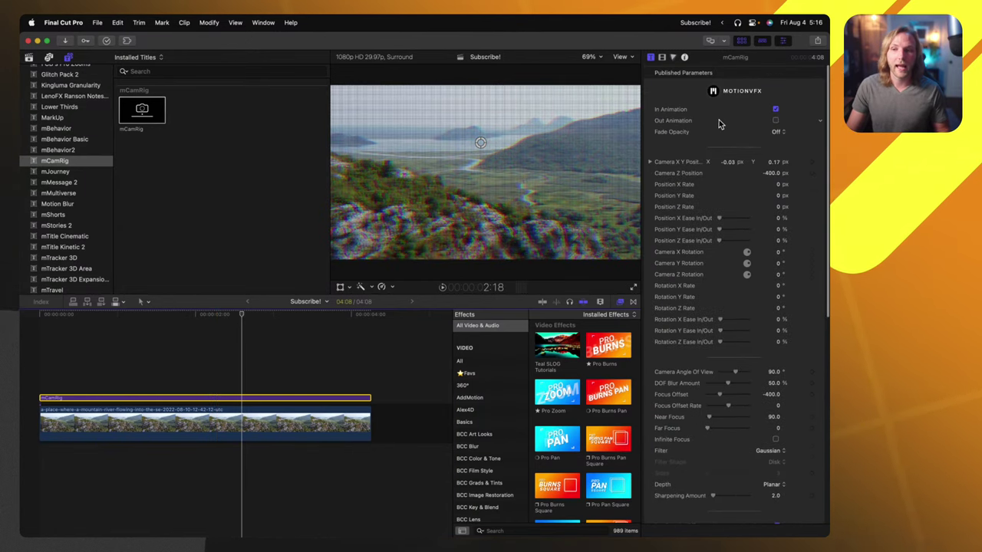
left_click(776, 110)
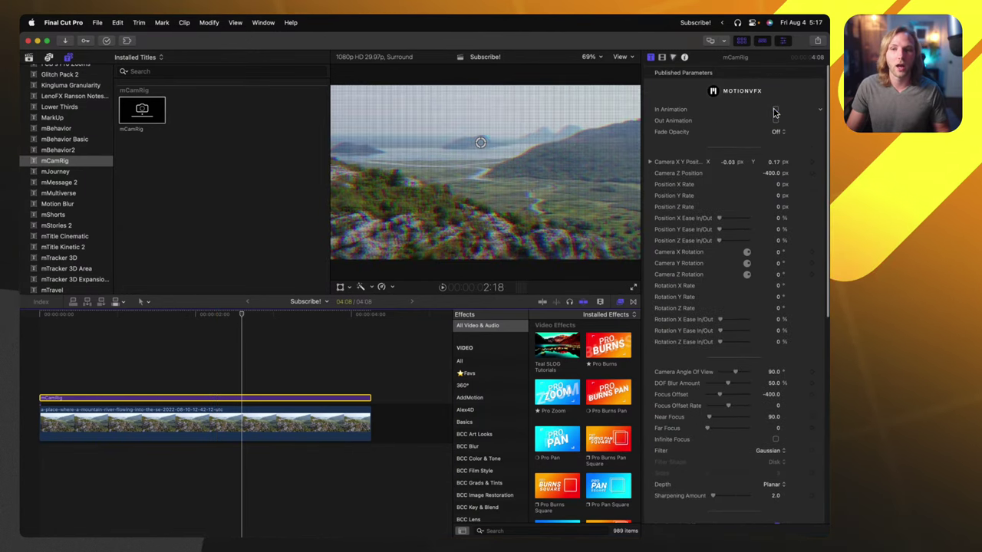
key("Home")
key("space")
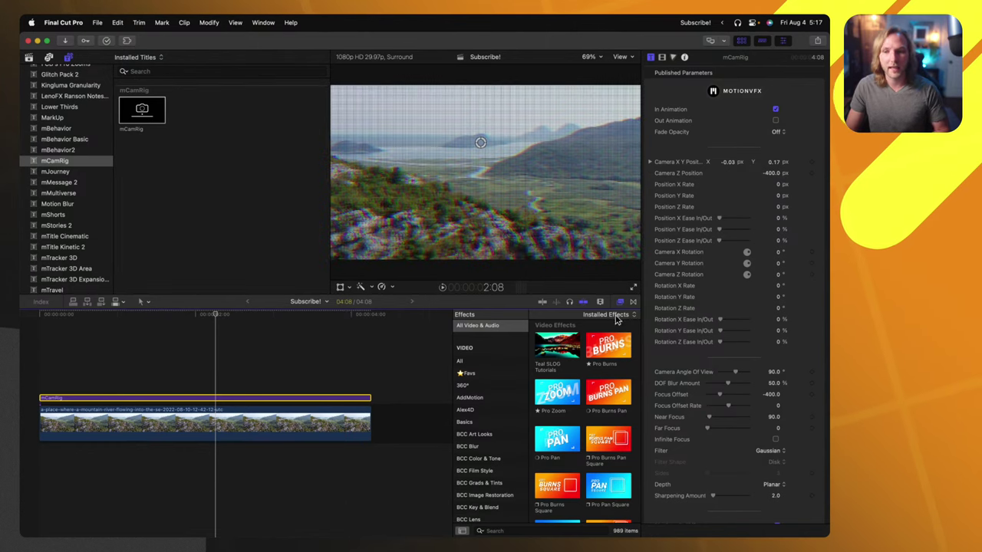
Switch to the Notes app
scroll(713, 349, "down", 10)
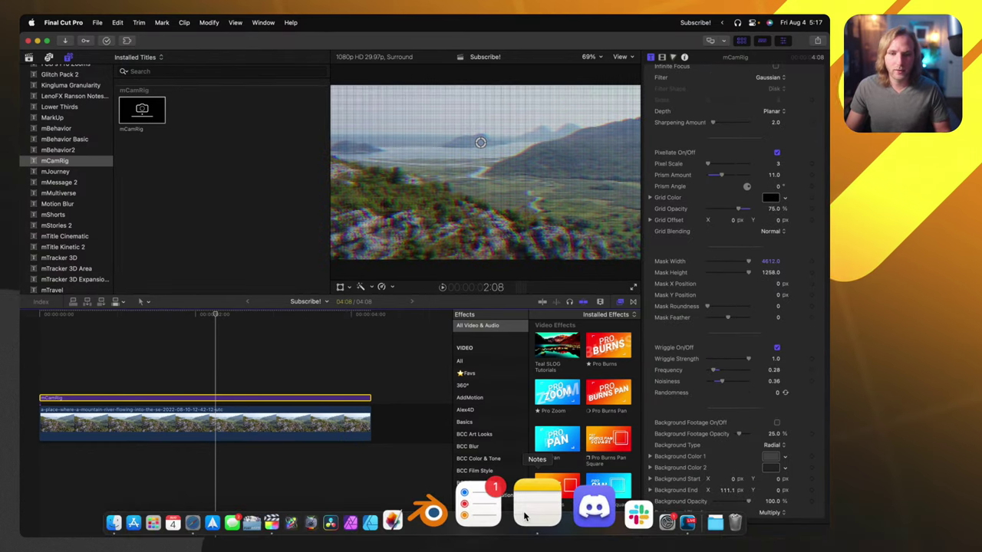
left_click(525, 515)
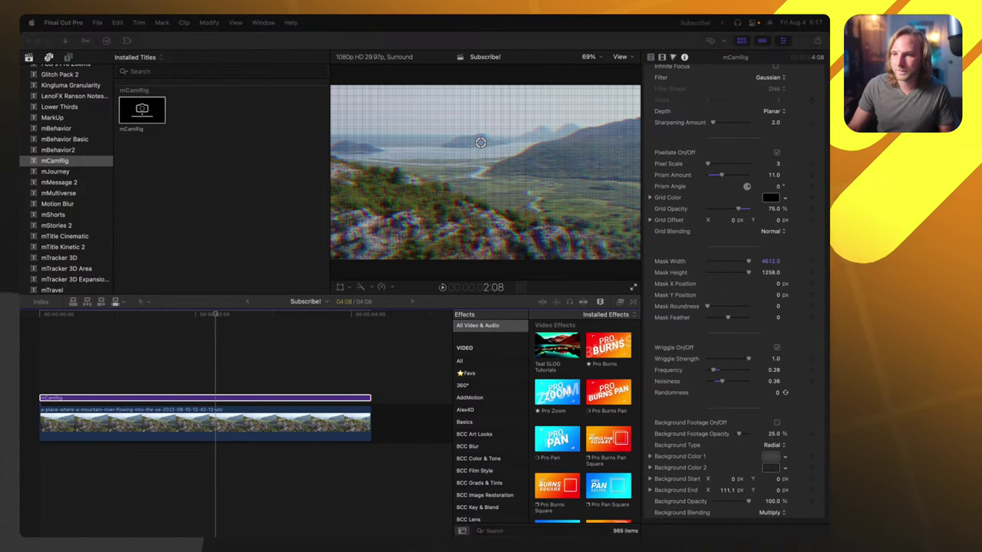
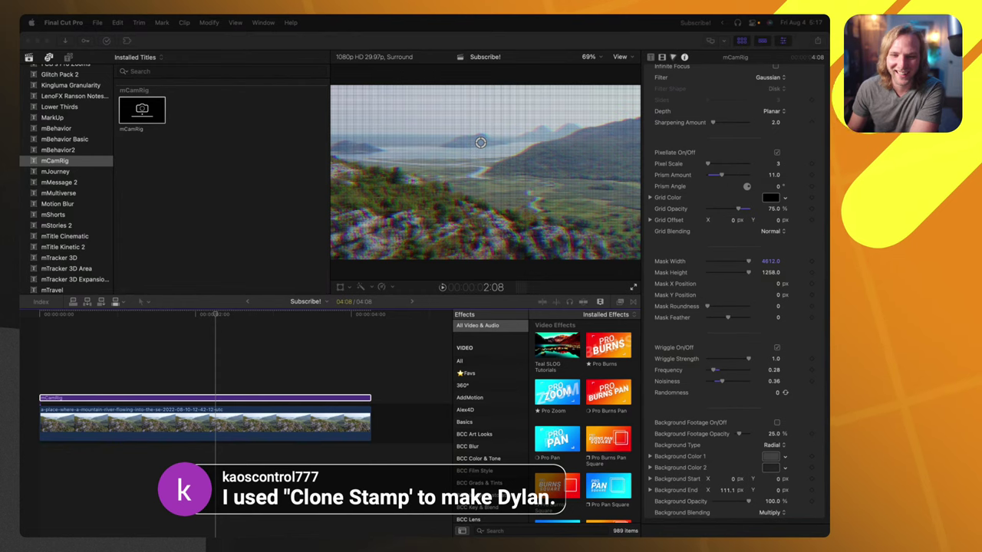
Delete the mCamRig title above the landscape clip in the timeline
left_click(236, 397)
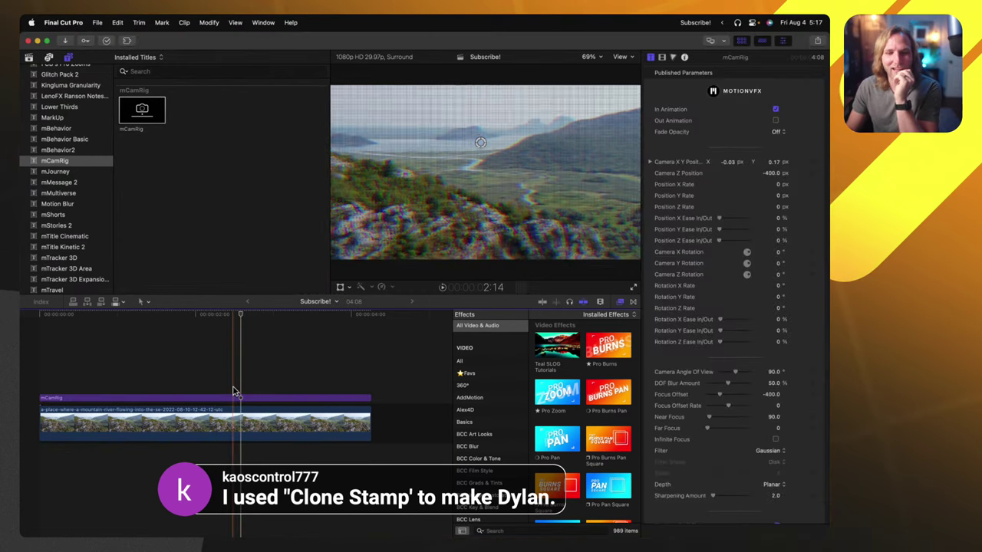
key("Delete")
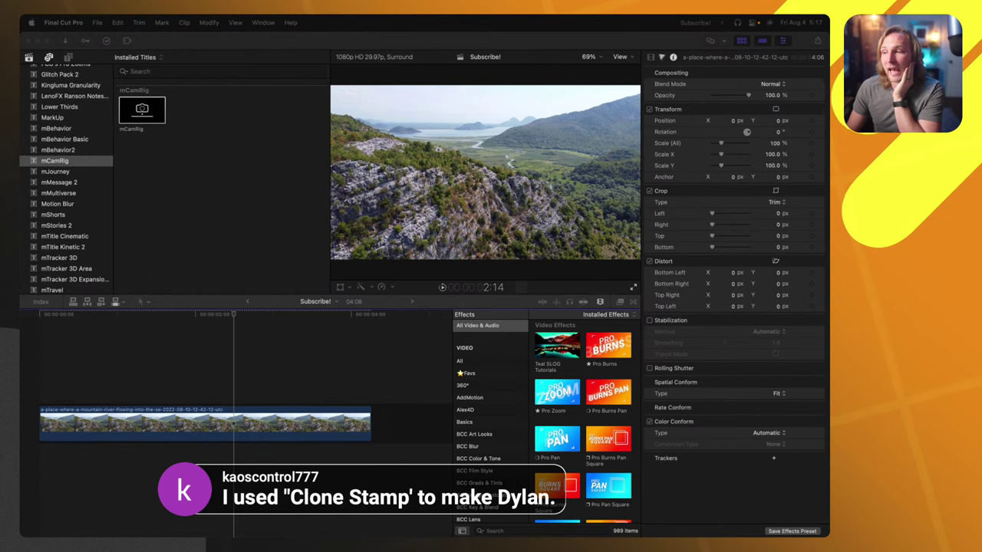
Show the titles in the mBehavior Basic category
left_click(90, 202)
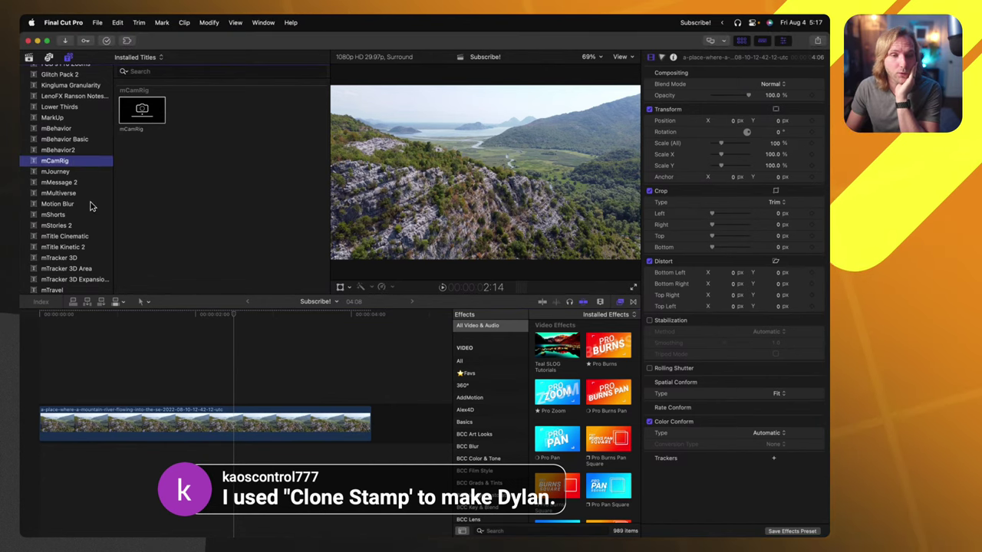
scroll(91, 203, "up", 1)
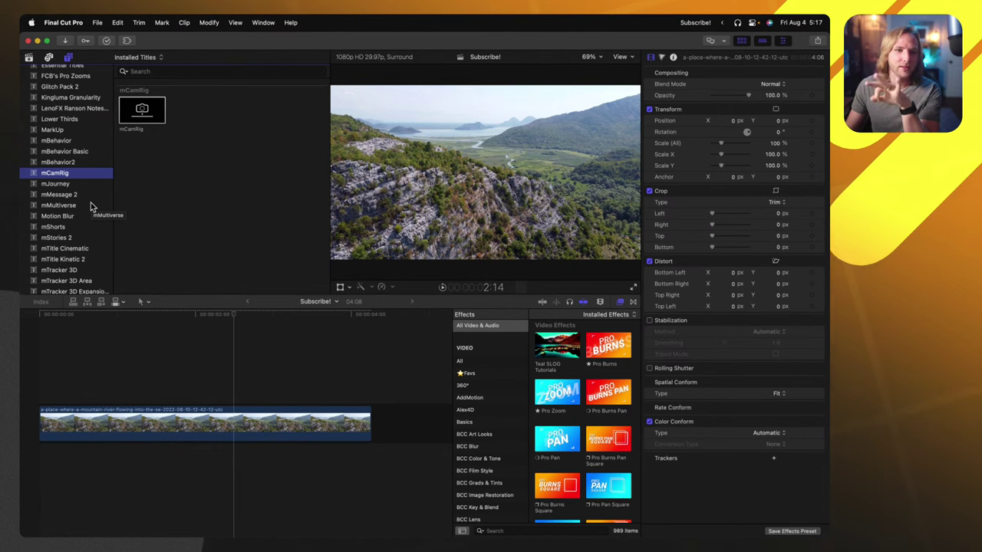
scroll(91, 206, "up", 6)
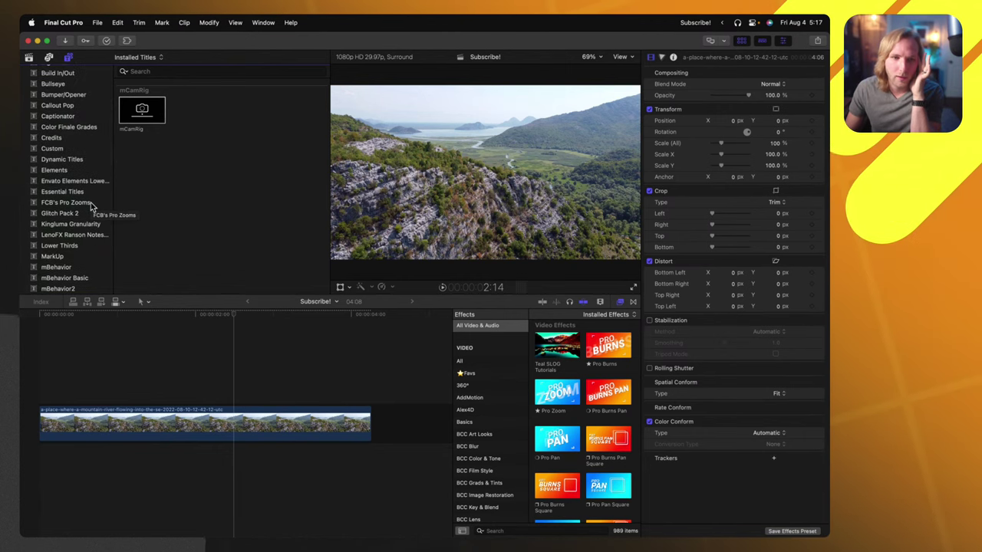
scroll(91, 206, "up", 3)
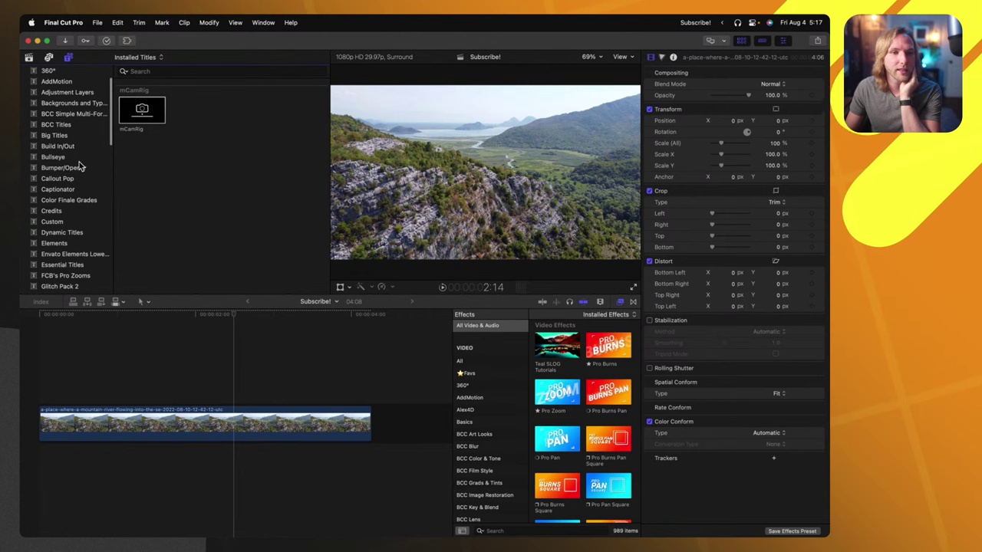
scroll(80, 166, "up", 1)
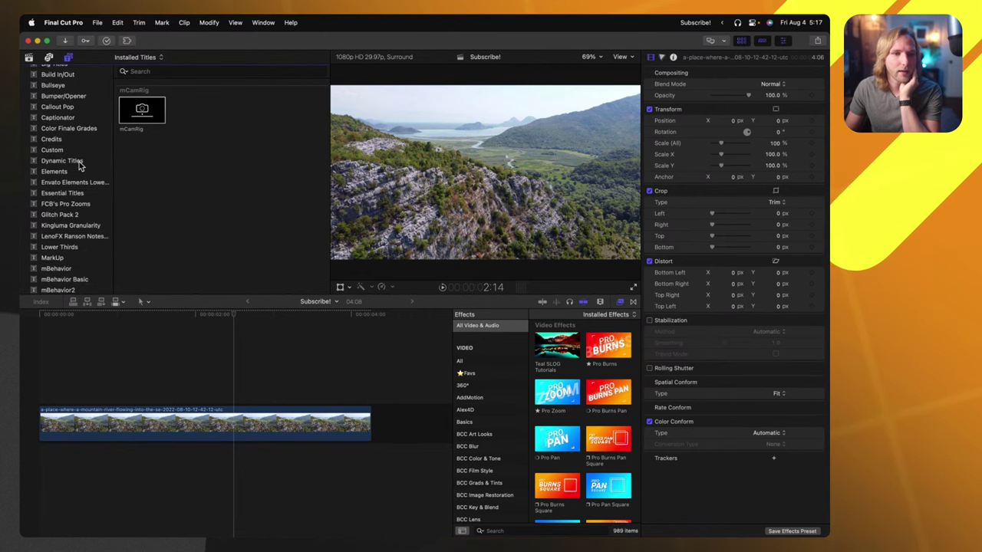
scroll(77, 176, "down", 5)
left_click(69, 213)
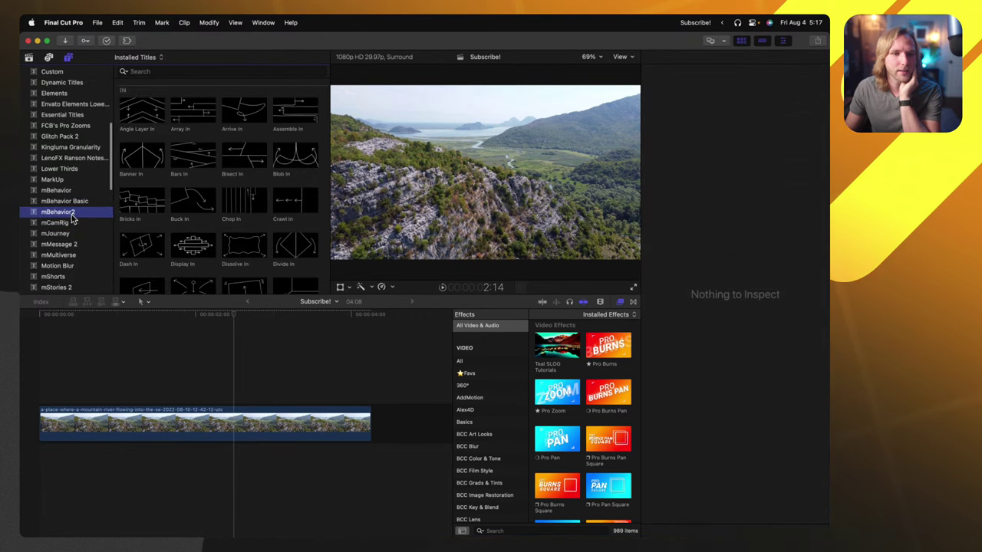
left_click(78, 202)
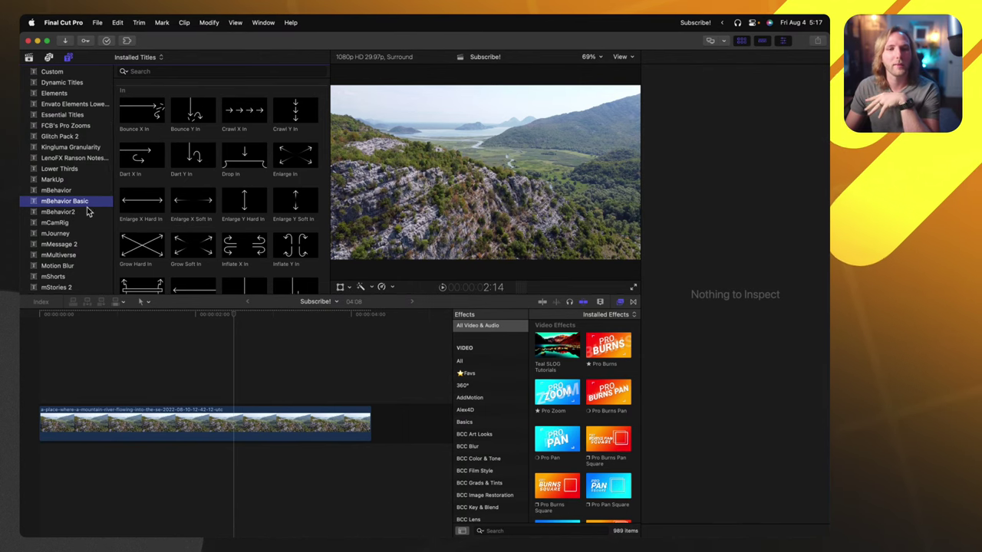
Try the Drop In title above the start of the landscape clip, play back its animation, and remove it
left_click(114, 355)
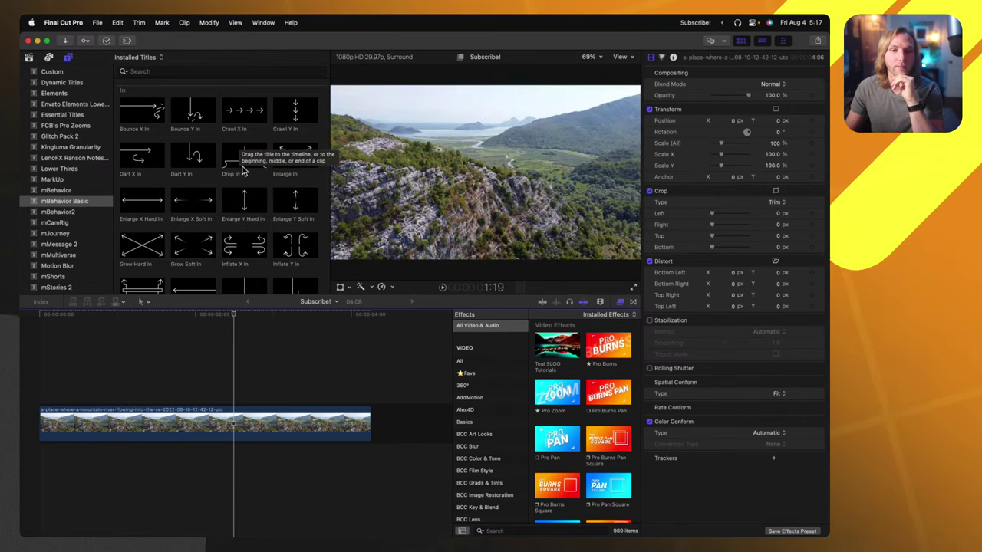
left_click_drag(238, 161, 59, 333)
left_click(44, 317)
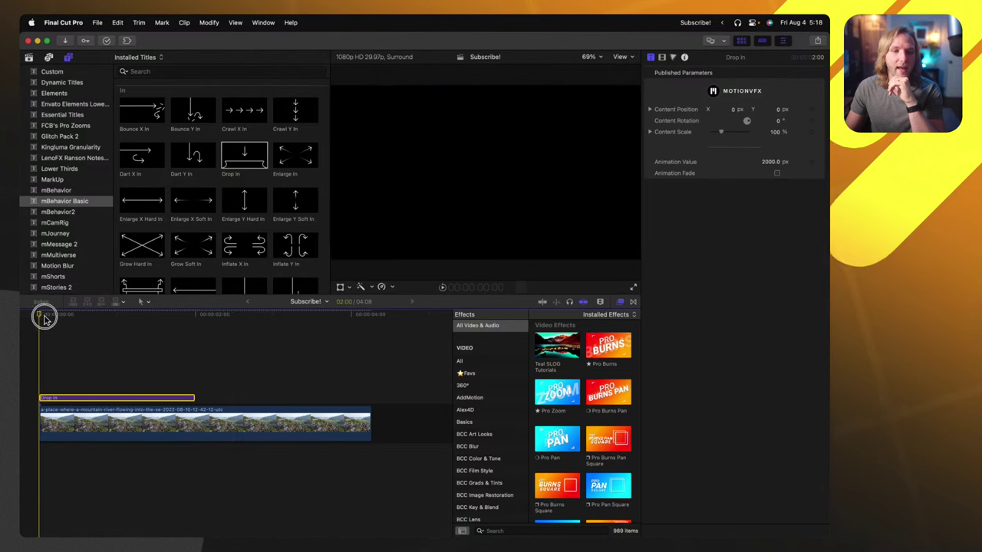
key("space")
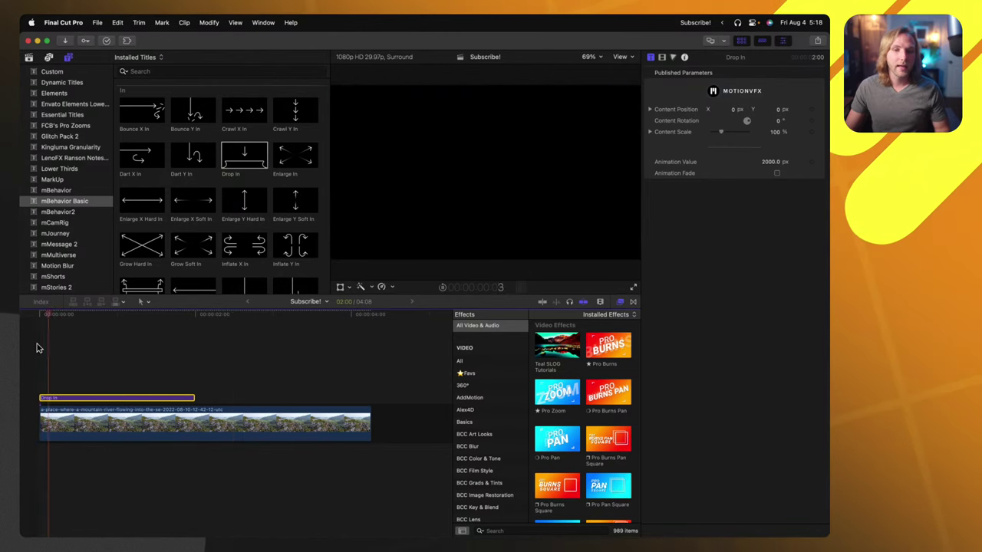
key("slash")
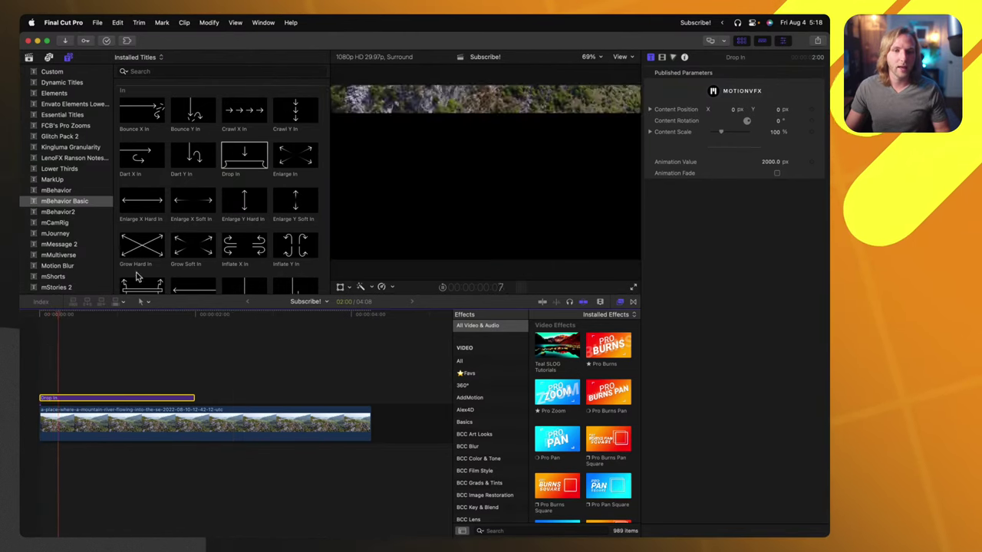
key("Delete")
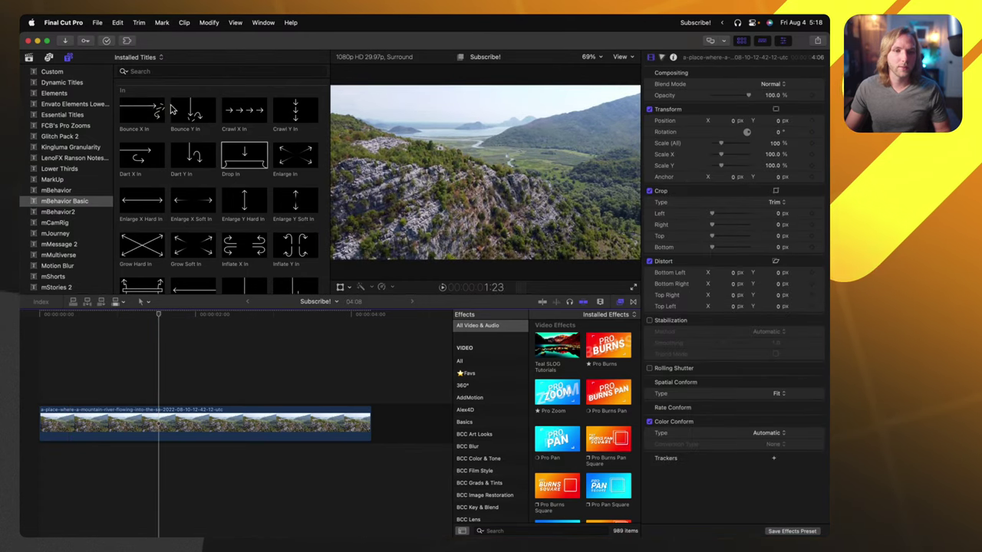
Add the Bounce Y In title above the start of the landscape clip and play back its animation
left_click_drag(178, 110, 49, 325)
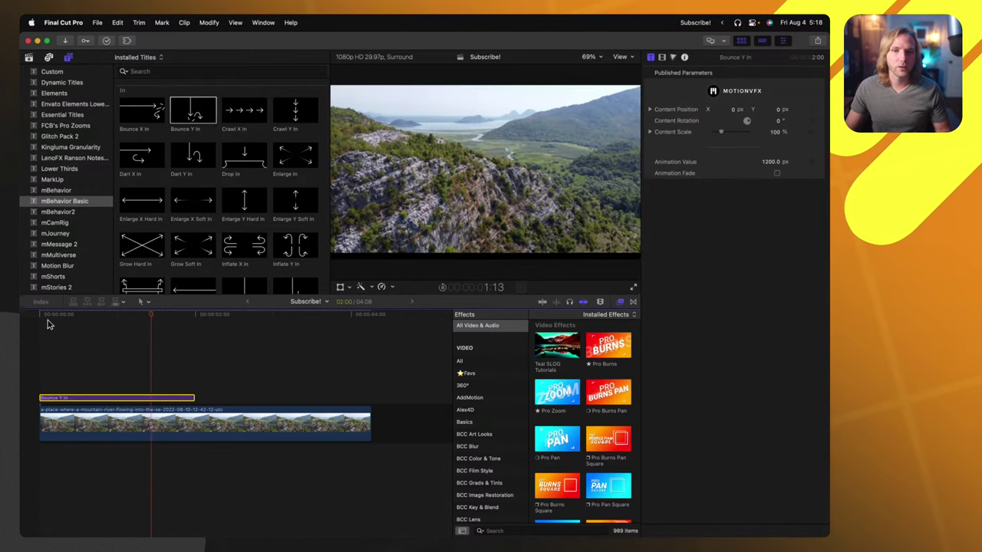
key("/")
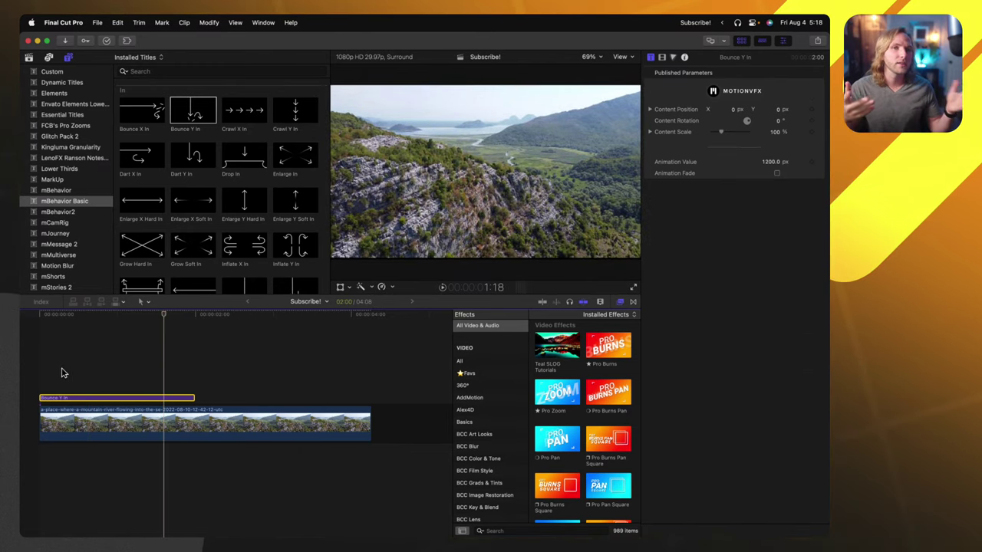
Combine the Bounce Y In title and the landscape clip into a compound clip with the default name
left_click_drag(64, 374, 61, 460)
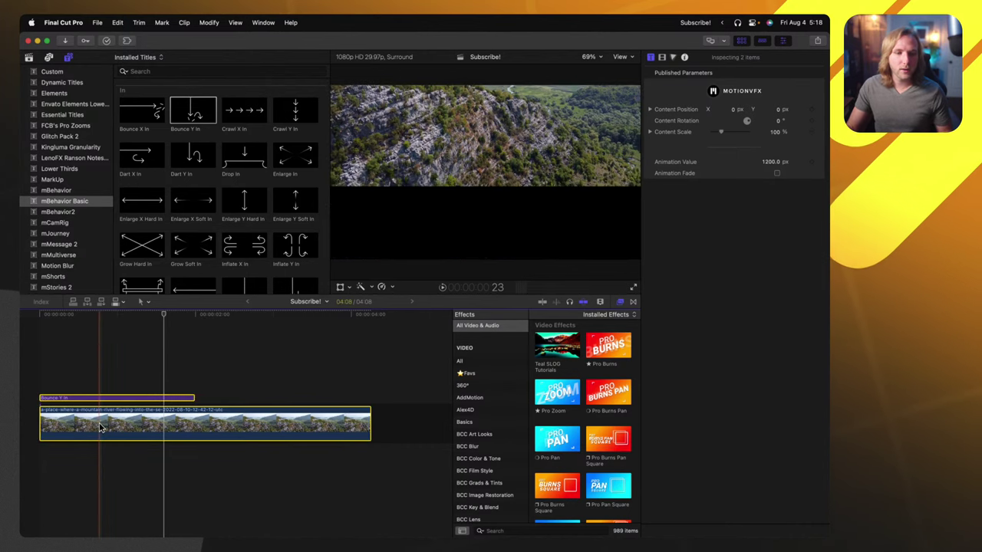
right_click(103, 420)
left_click(176, 341)
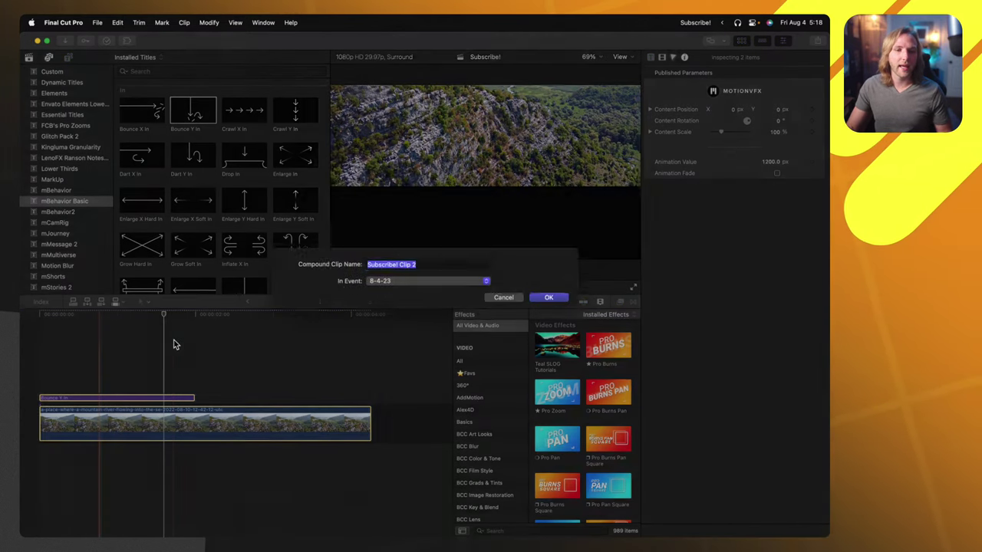
left_click(543, 305)
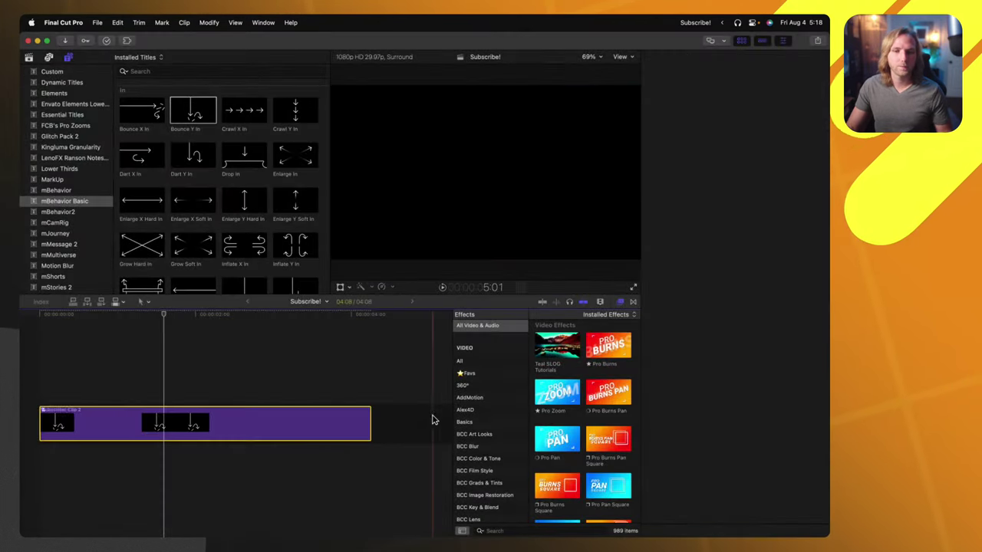
Place the Abstract 2 generator from Minimalist Backgrounds beneath the compound clip and play back the animation over it
left_click(105, 315)
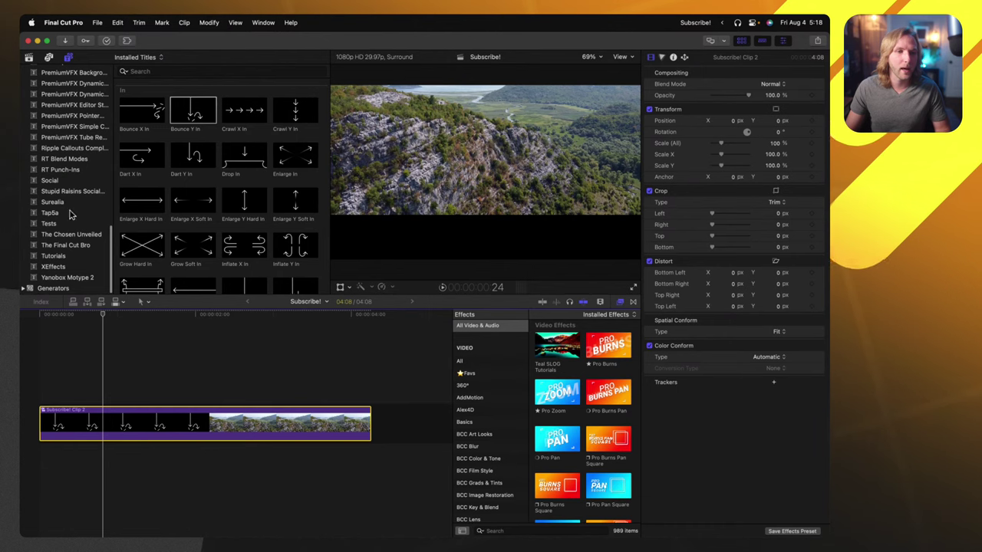
left_click(24, 288)
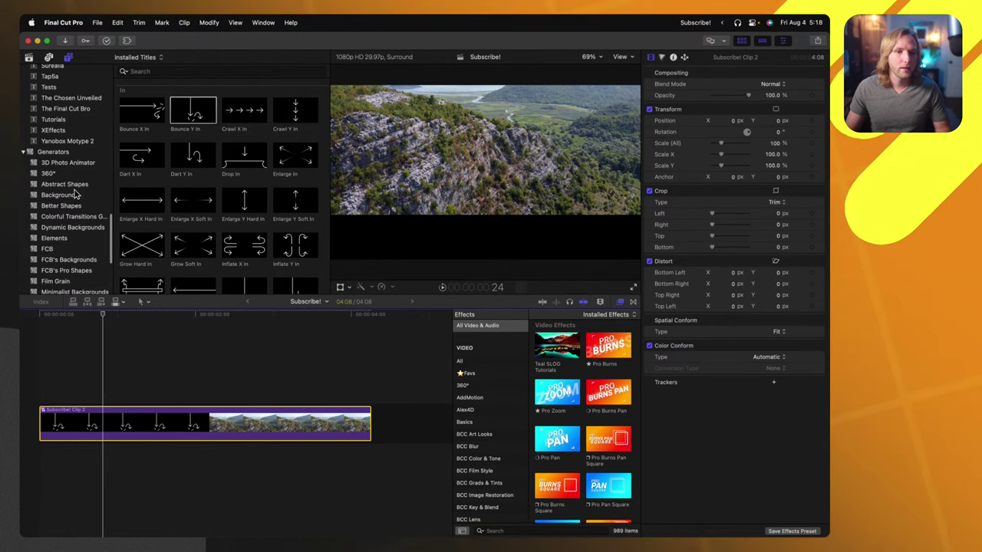
left_click(75, 247)
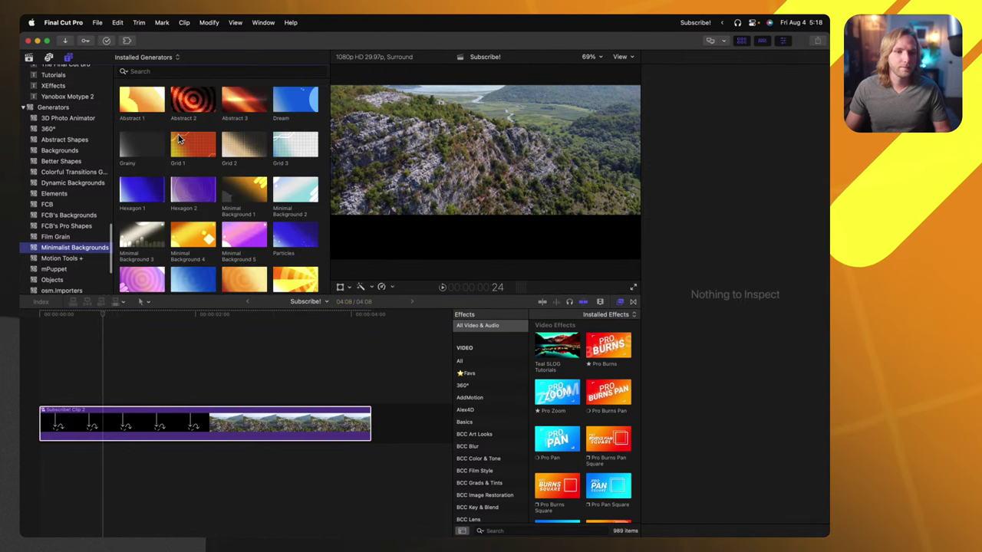
left_click_drag(193, 103, 52, 460)
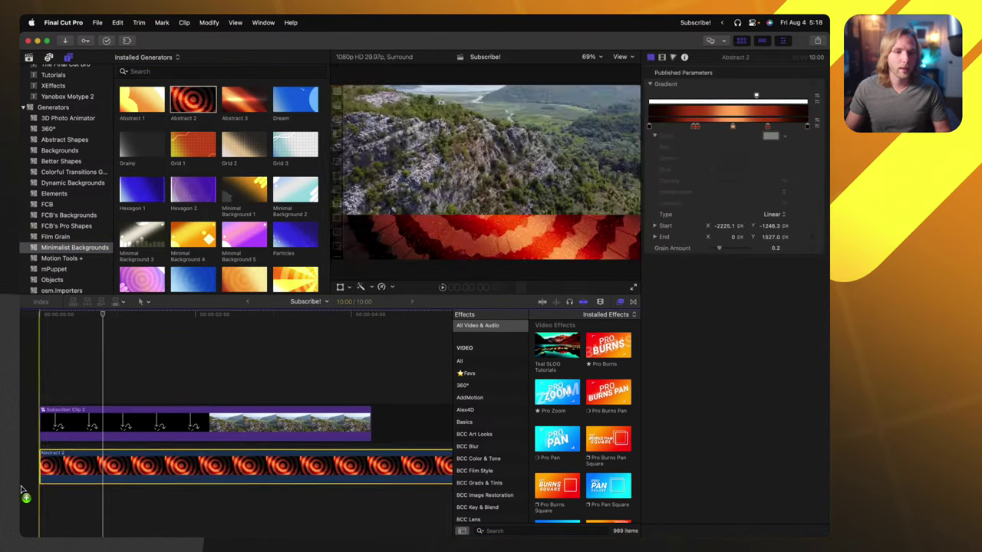
left_click_drag(115, 315, 55, 330)
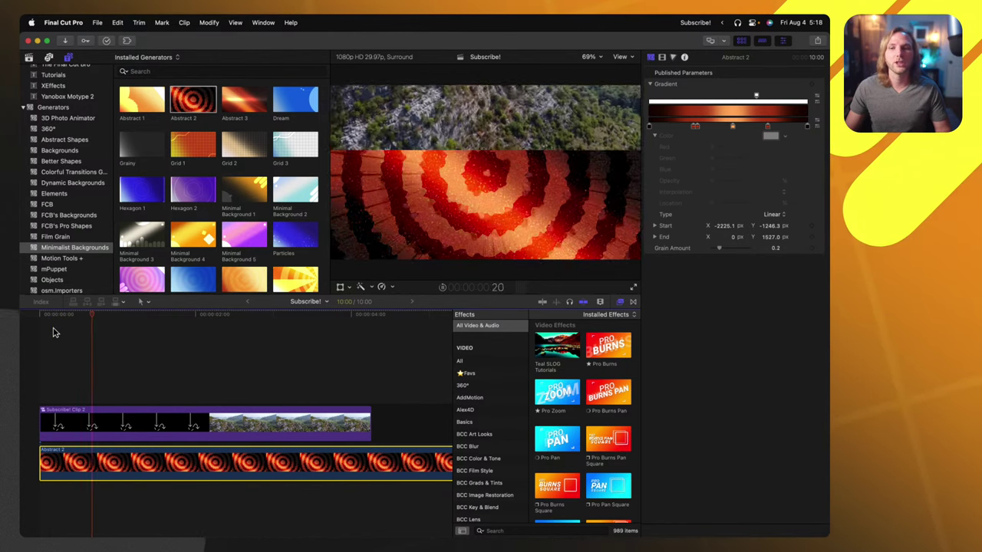
Break apart the compound clip and preview a frame partway through the Bounce Y In animation
left_click(95, 420)
key("super+shift+g")
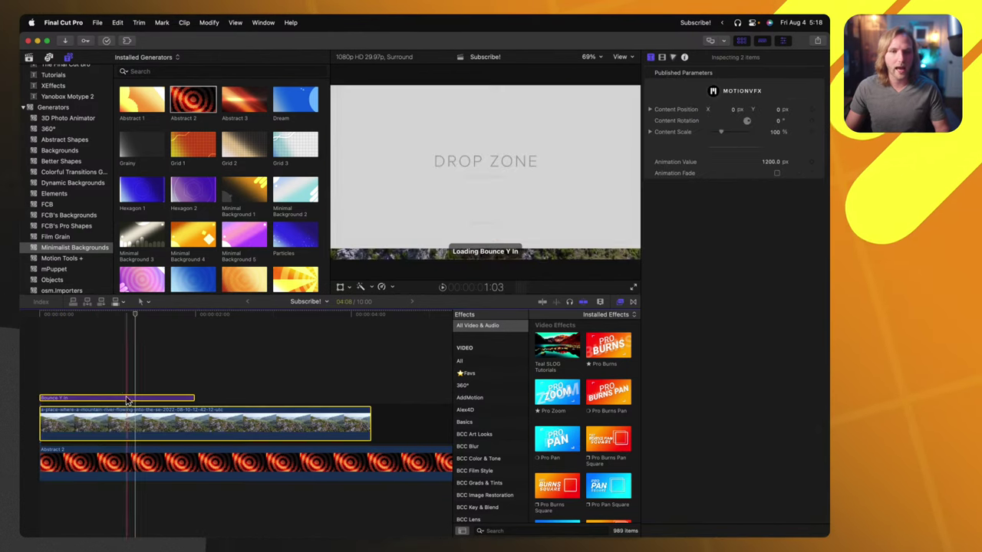
left_click_drag(132, 313, 93, 313)
left_click(95, 399)
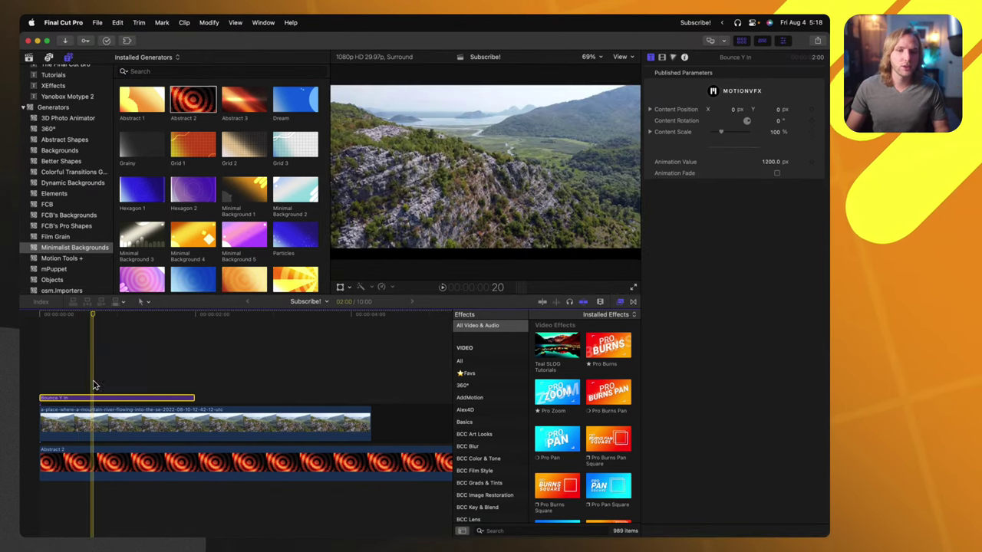
left_click(150, 425)
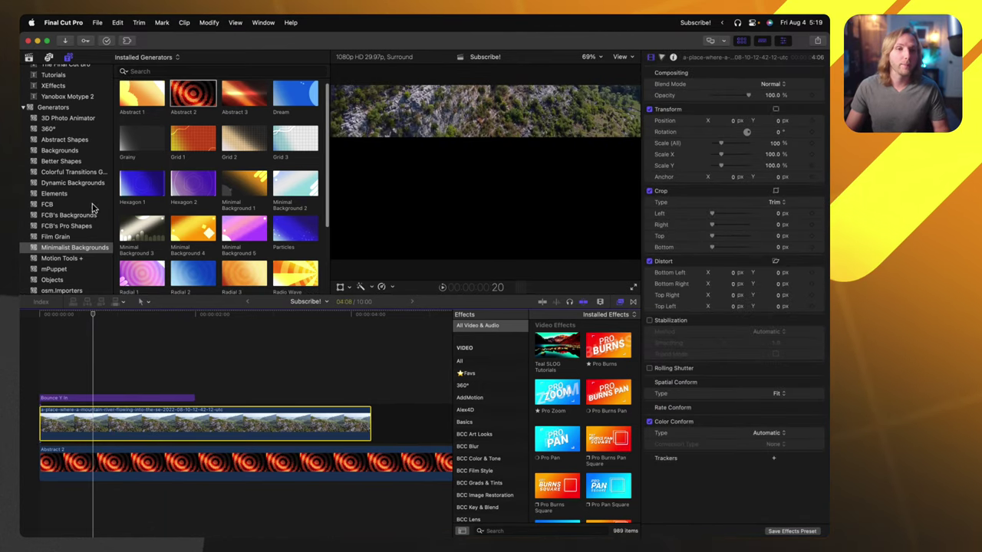
Browse the animation titles in the mBehavior Basic, mBehavior2 and mBehavior categories
scroll(87, 239, "down", 5)
scroll(85, 232, "up", 3)
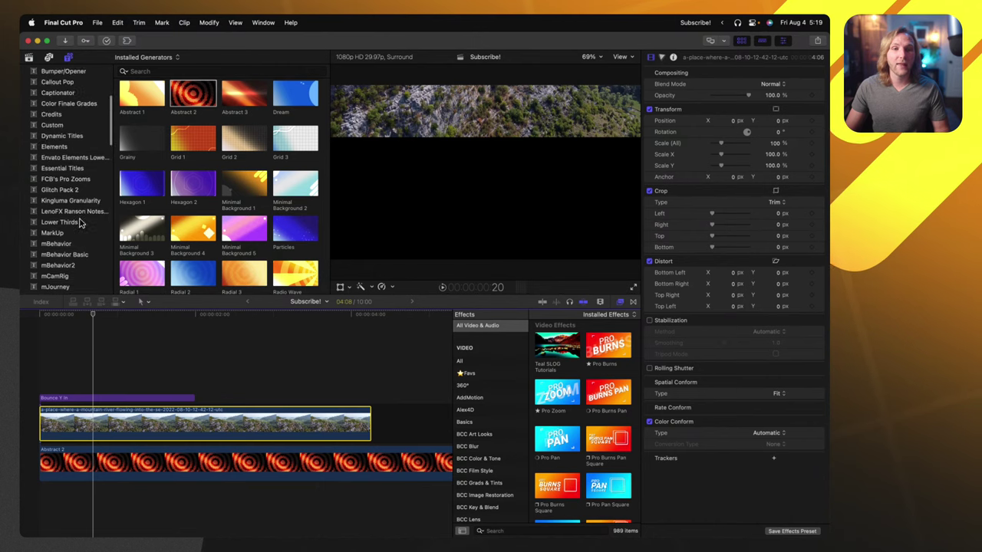
scroll(82, 223, "up", 2)
scroll(80, 223, "down", 3)
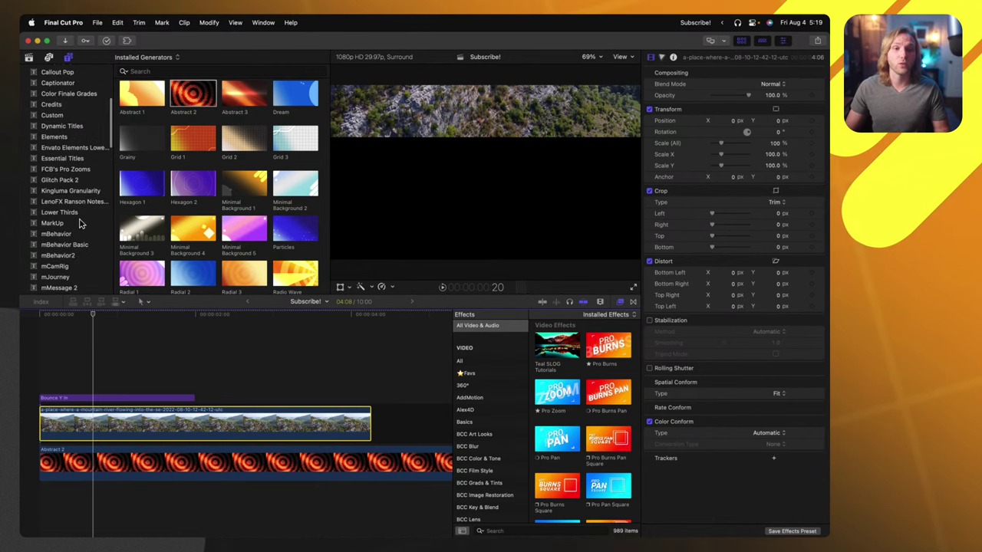
scroll(81, 223, "down", 5)
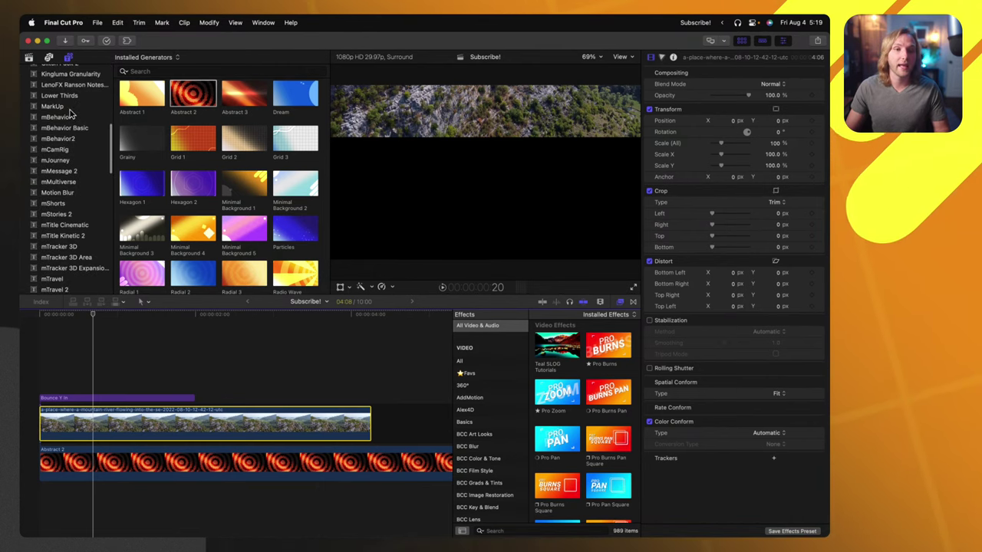
left_click(73, 128)
scroll(184, 176, "down", 5)
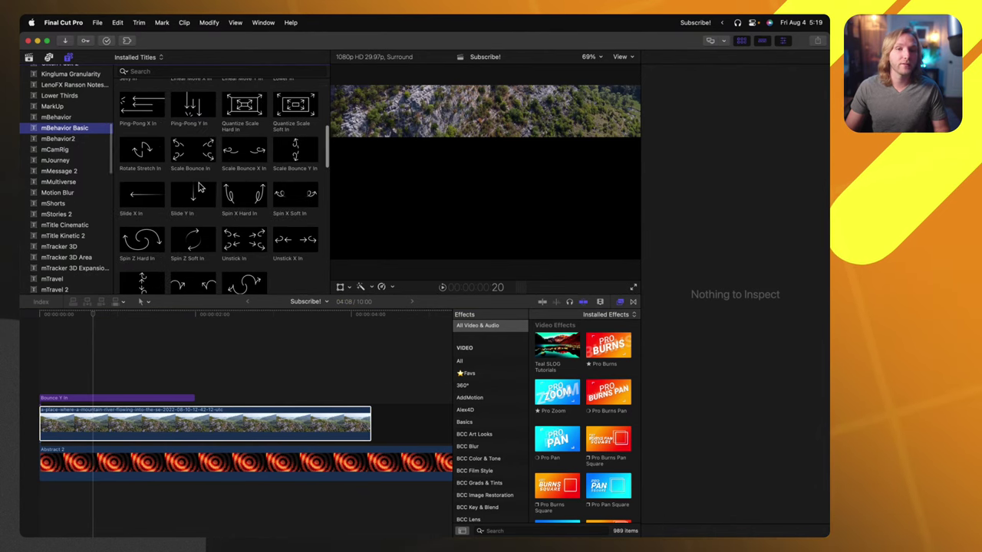
left_click(50, 139)
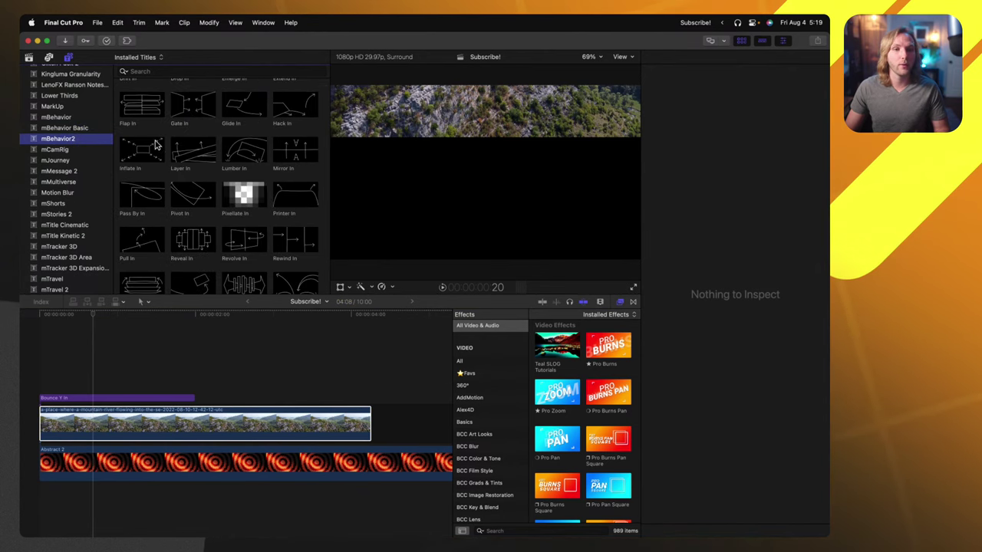
left_click(55, 118)
scroll(211, 237, "down", 10)
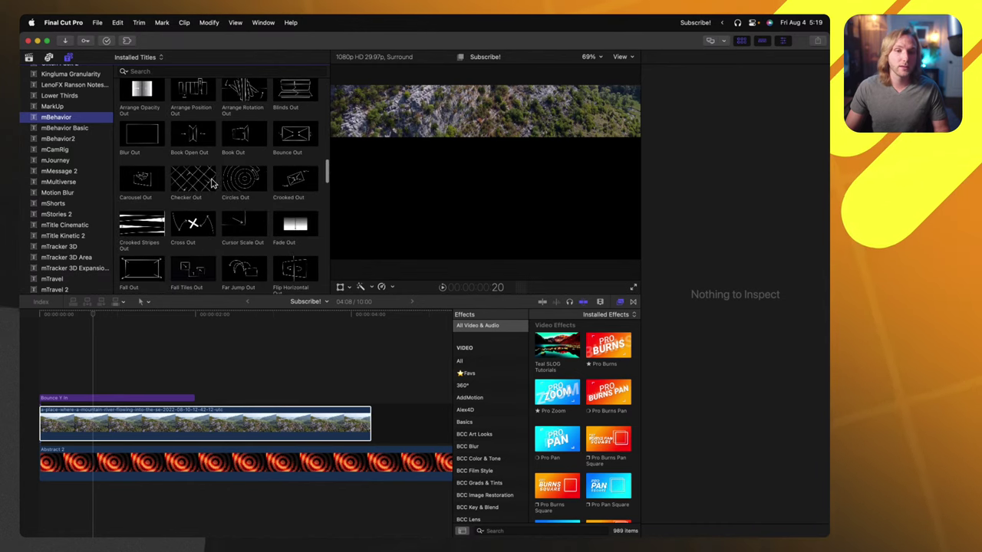
scroll(212, 179, "down", 5)
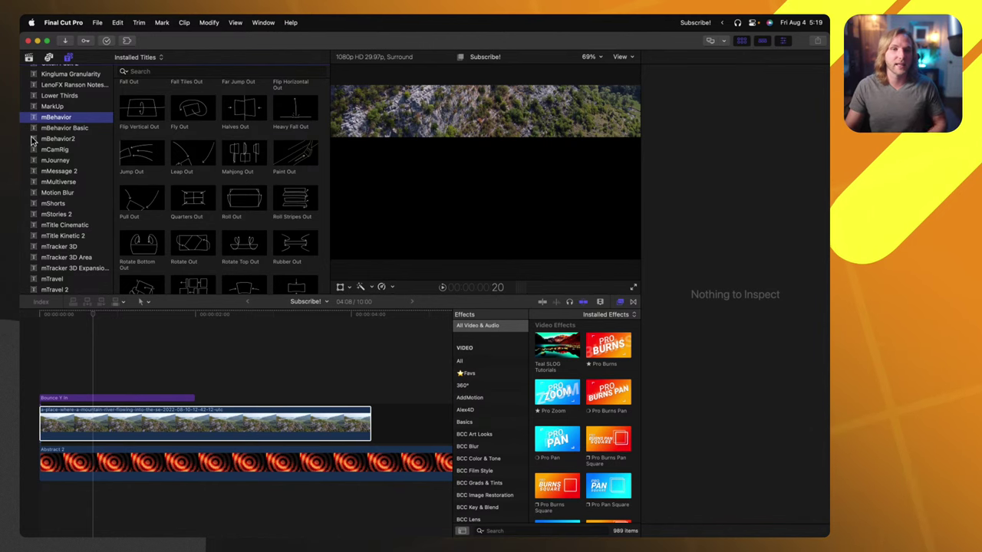
Browse the Out, Text and Through animation titles in the mBehavior category
scroll(167, 172, "down", 8)
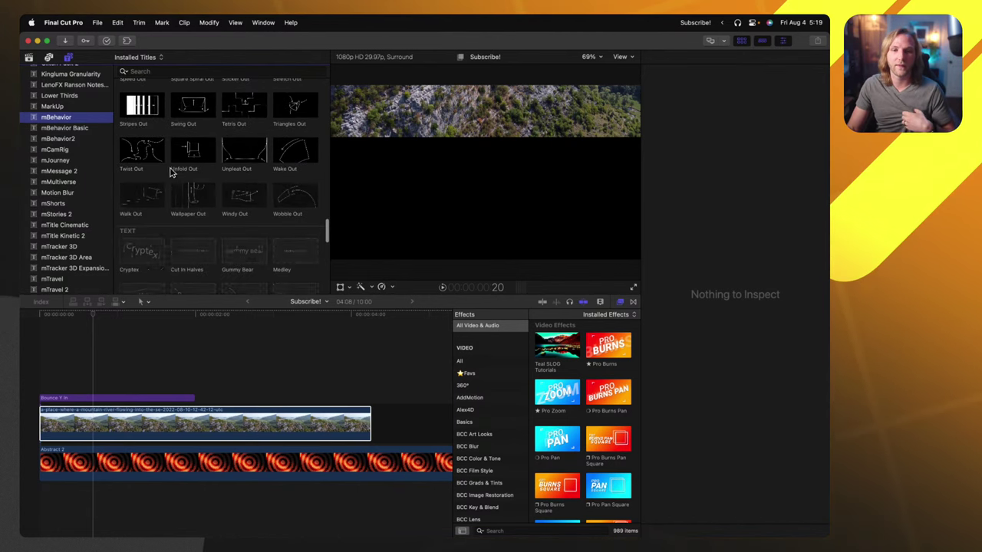
scroll(159, 179, "down", 6)
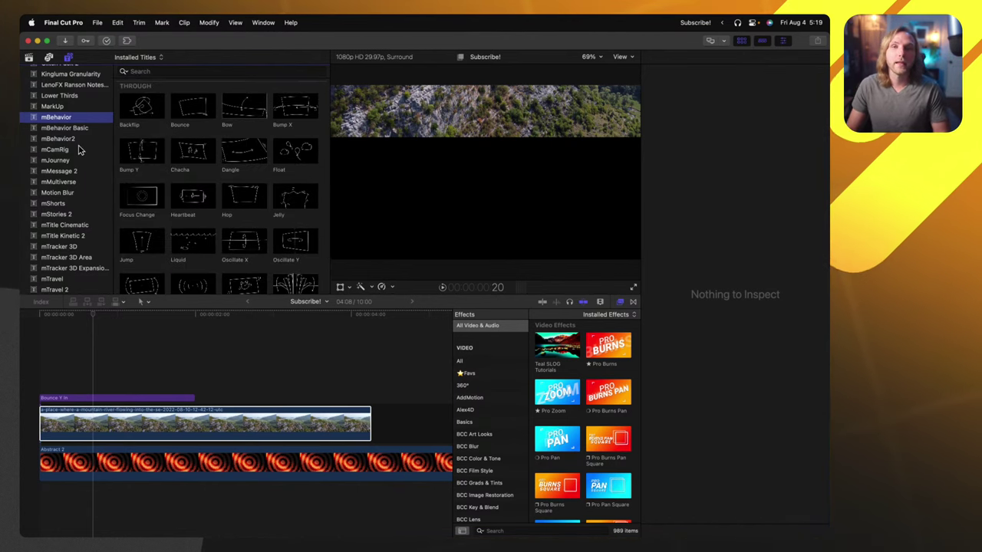
Delete the Bounce Y In title, the landscape clip and the Abstract 2 background from the timeline
left_click(253, 423)
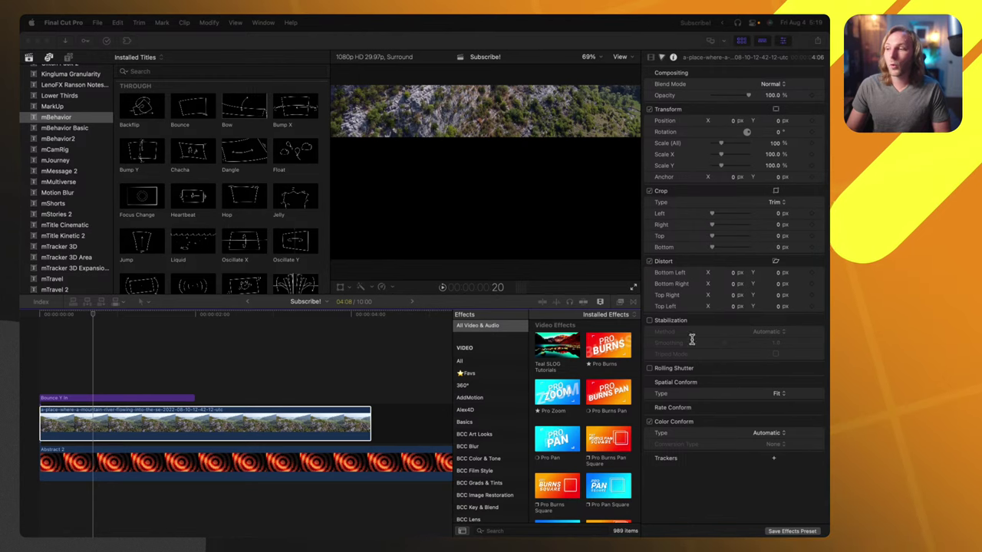
left_click(130, 385)
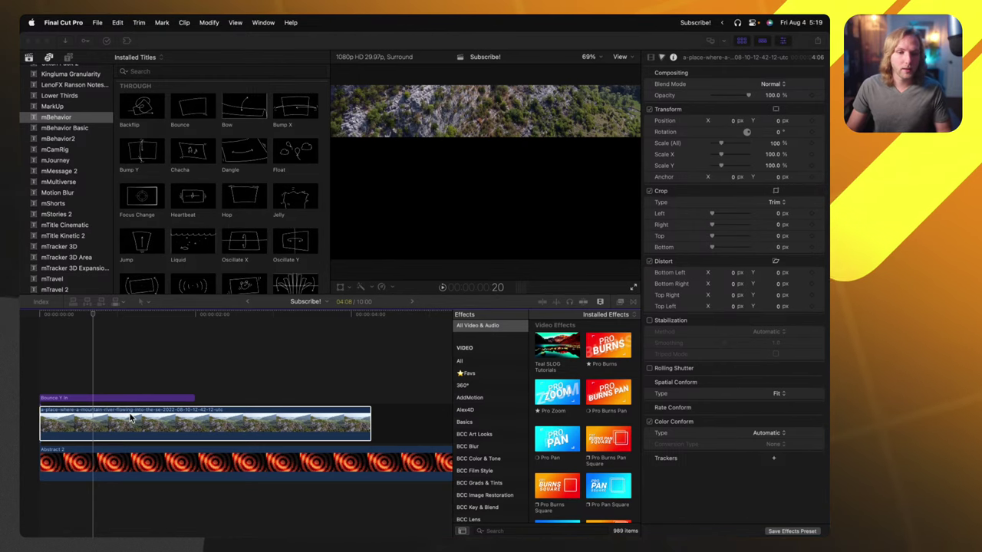
left_click(129, 418)
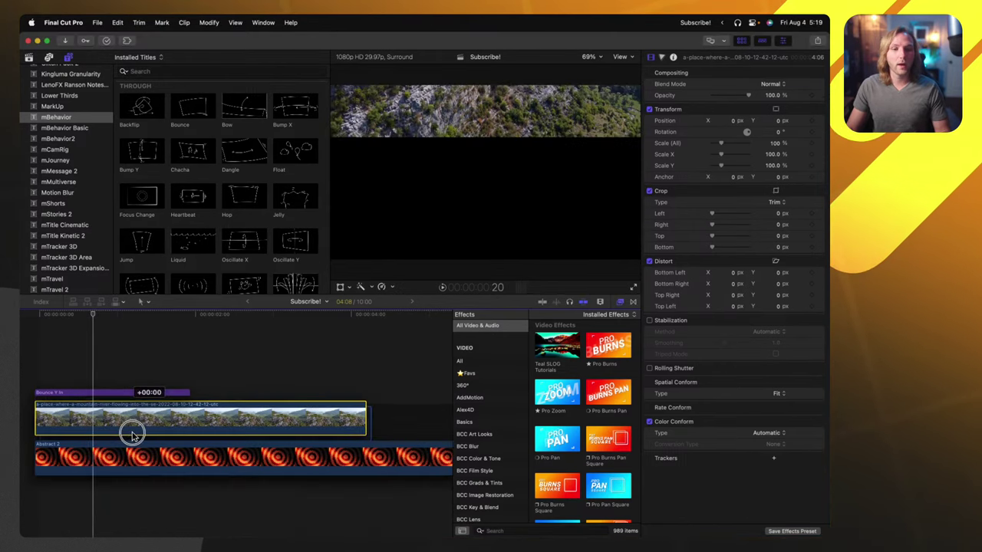
left_click(159, 361)
left_click(158, 460)
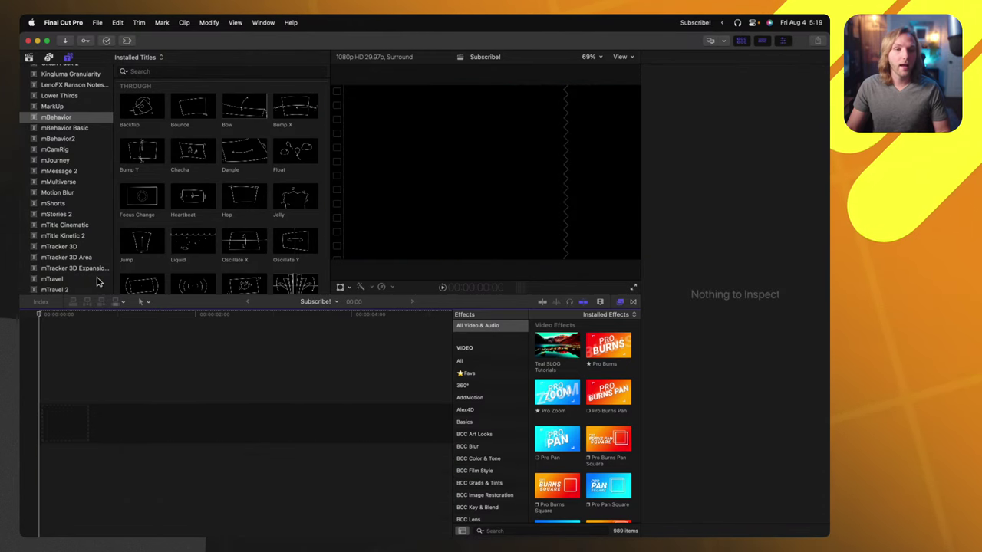
Find the Yanobox Motype 2 titles category and look through its title presets
scroll(97, 282, "down", 1)
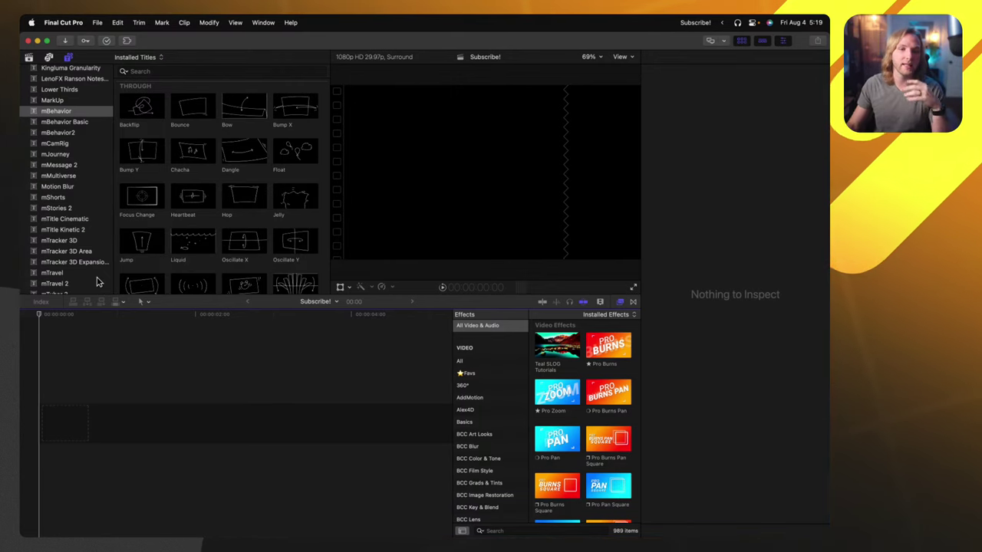
scroll(218, 192, "down", 3)
scroll(97, 260, "down", 10)
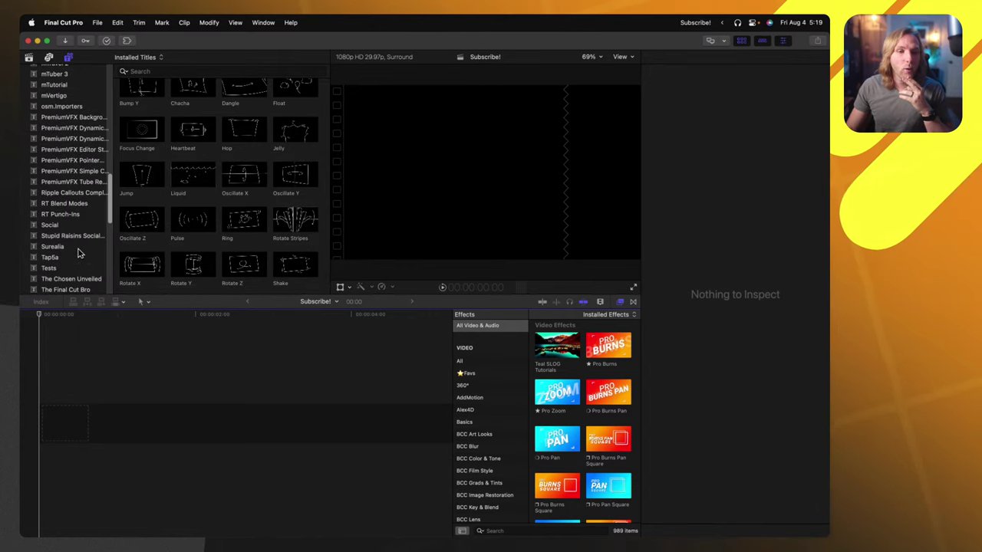
scroll(79, 253, "down", 5)
left_click(57, 163)
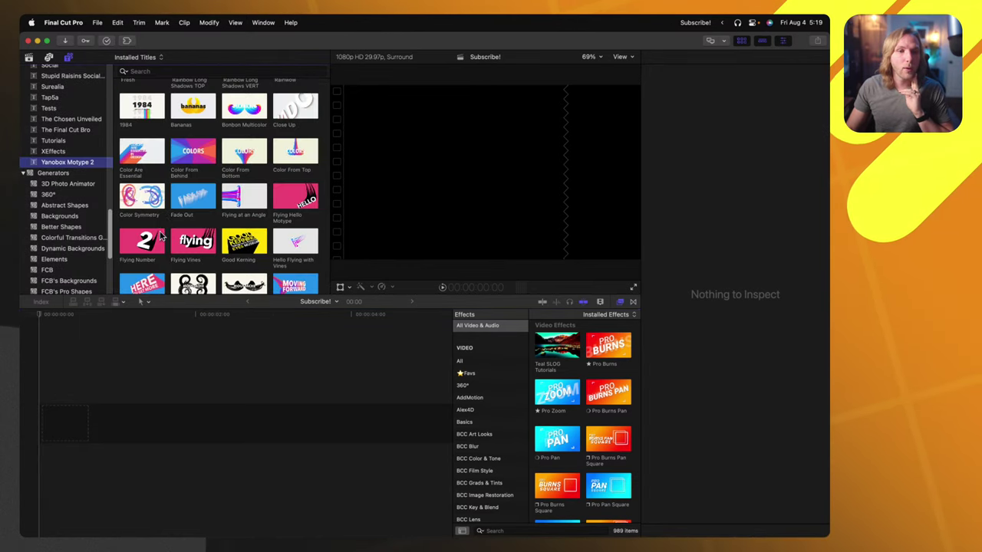
scroll(178, 228, "down", 10)
scroll(177, 228, "down", 15)
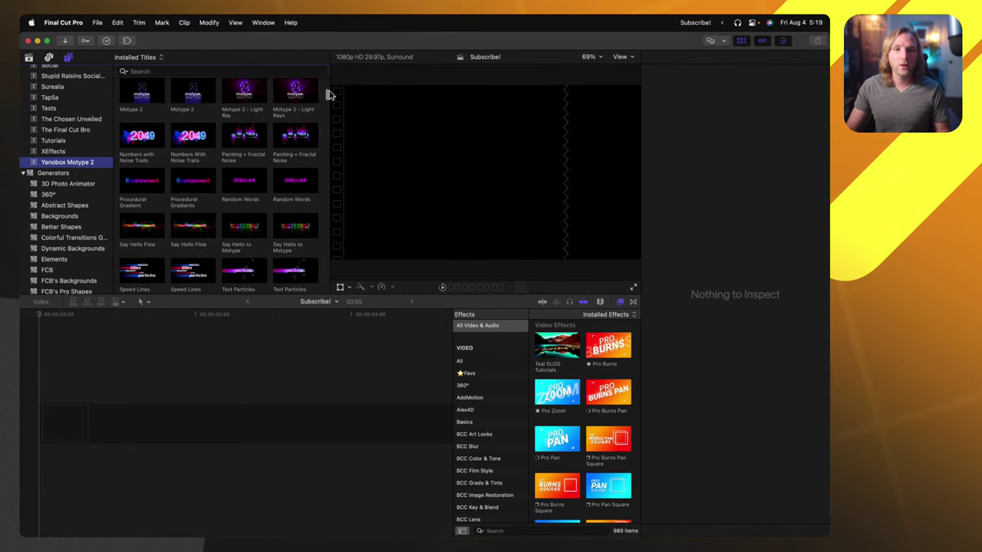
scroll(325, 106, "down", 15)
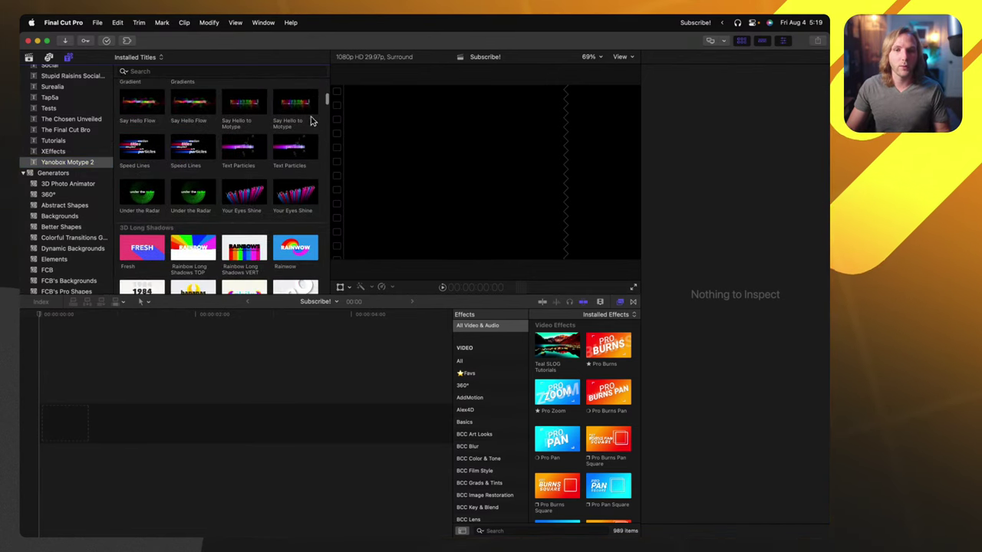
scroll(292, 121, "down", 20)
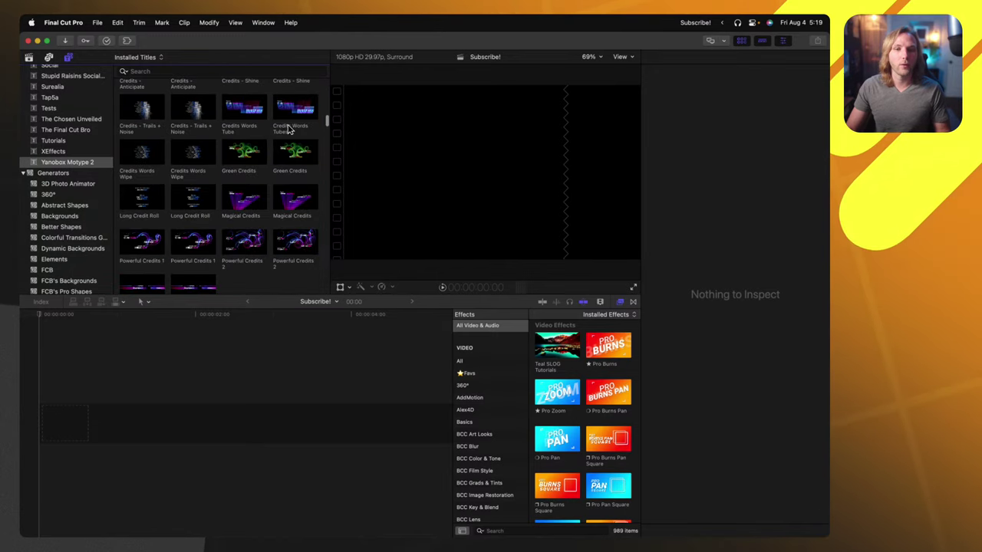
Place the first Flowing title from the Motype 2 Ink group in the empty timeline and play it back
scroll(276, 173, "down", 1)
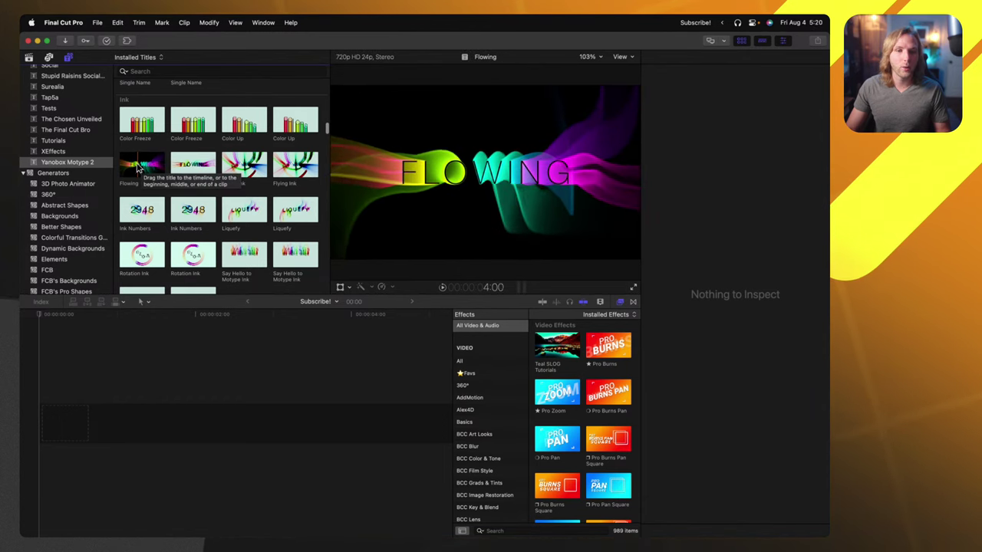
left_click_drag(138, 169, 50, 393)
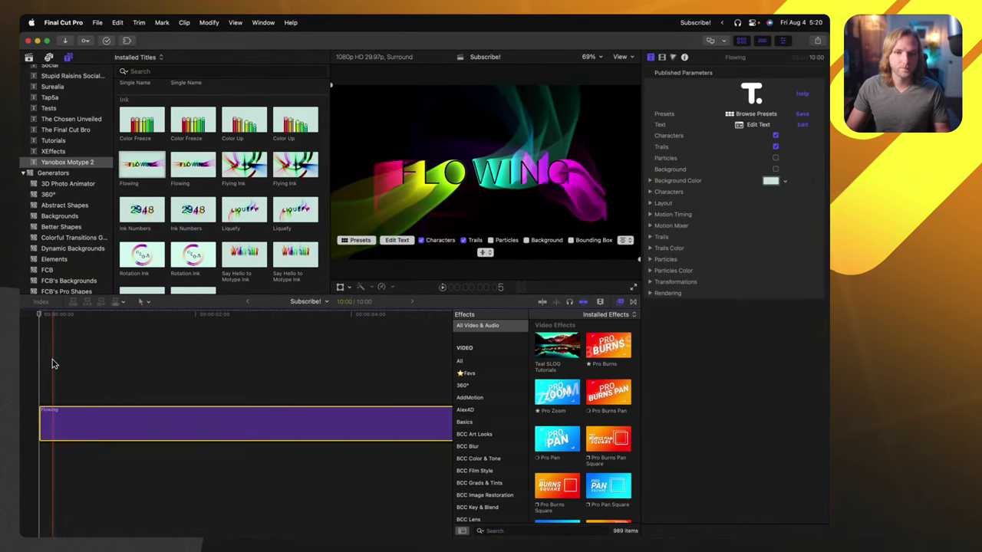
key("space")
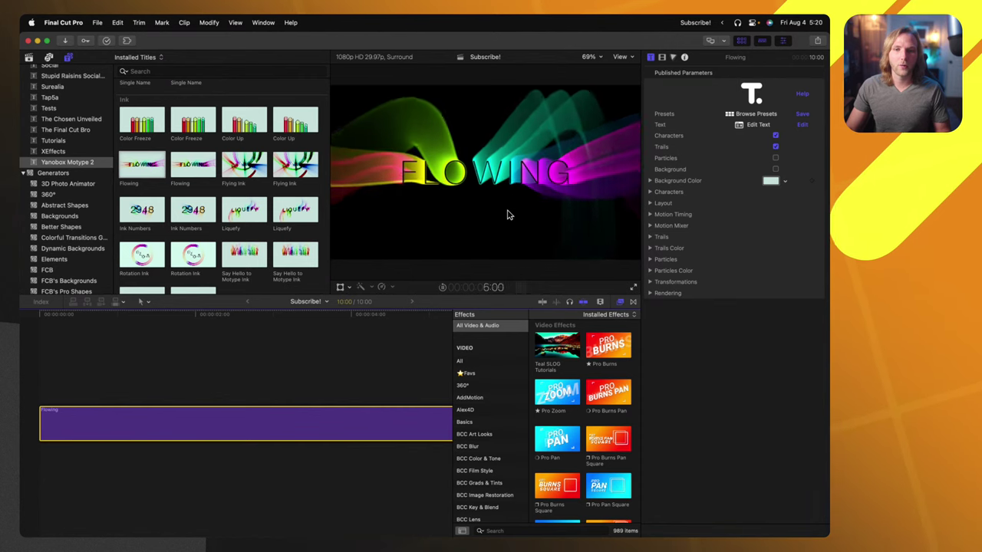
left_click(241, 392)
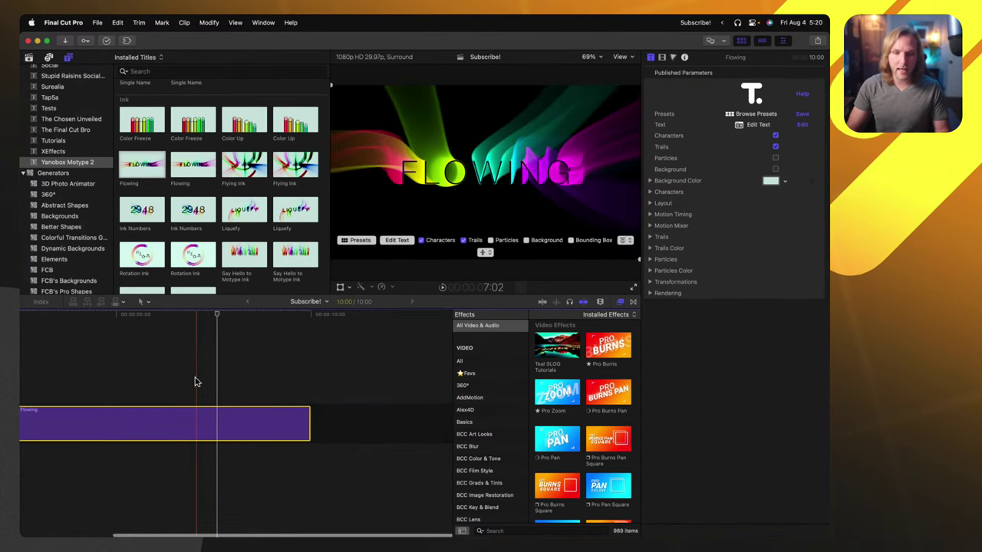
Change the Flowing title's text to SUBSCRIBE! and preview the animation
left_click(397, 240)
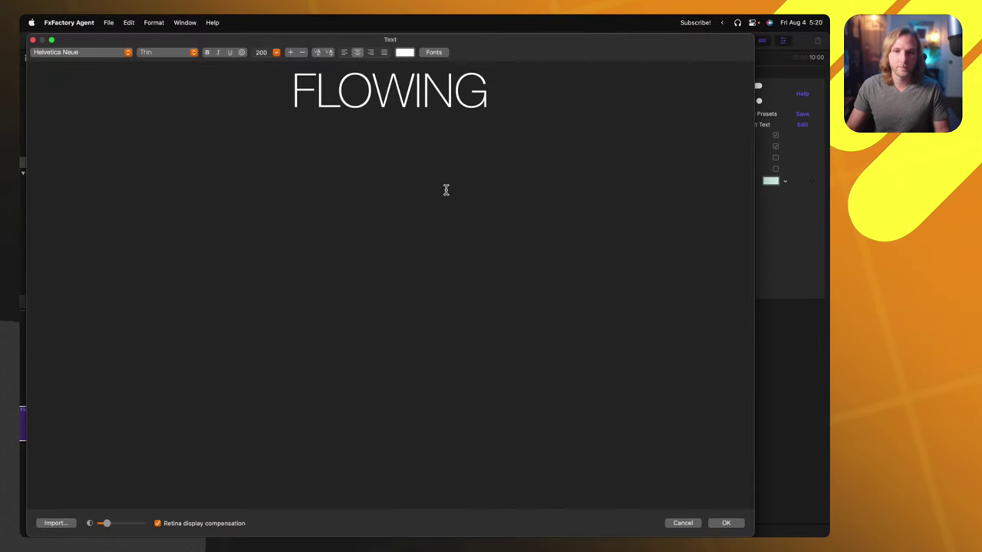
left_click_drag(495, 92, 270, 92)
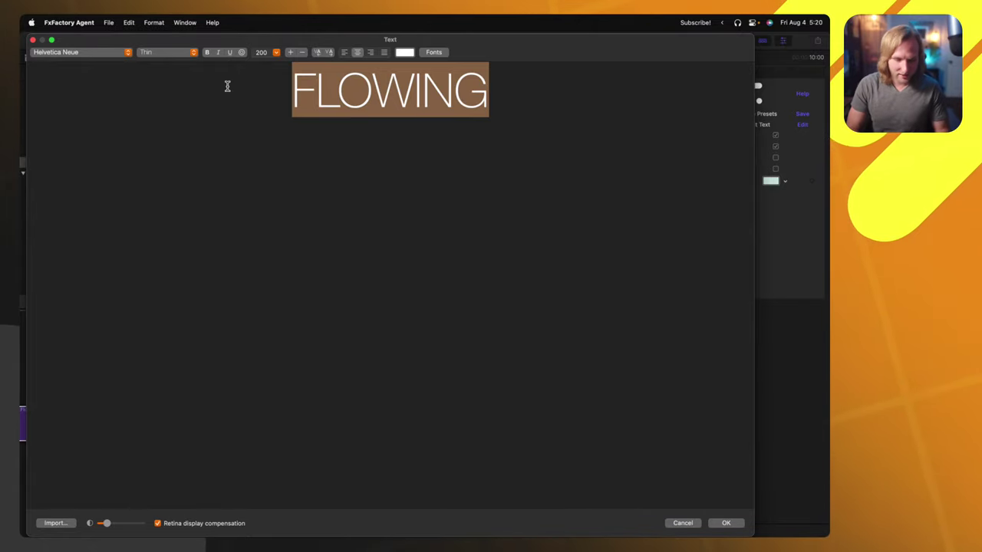
type("SUBSCRIBE!")
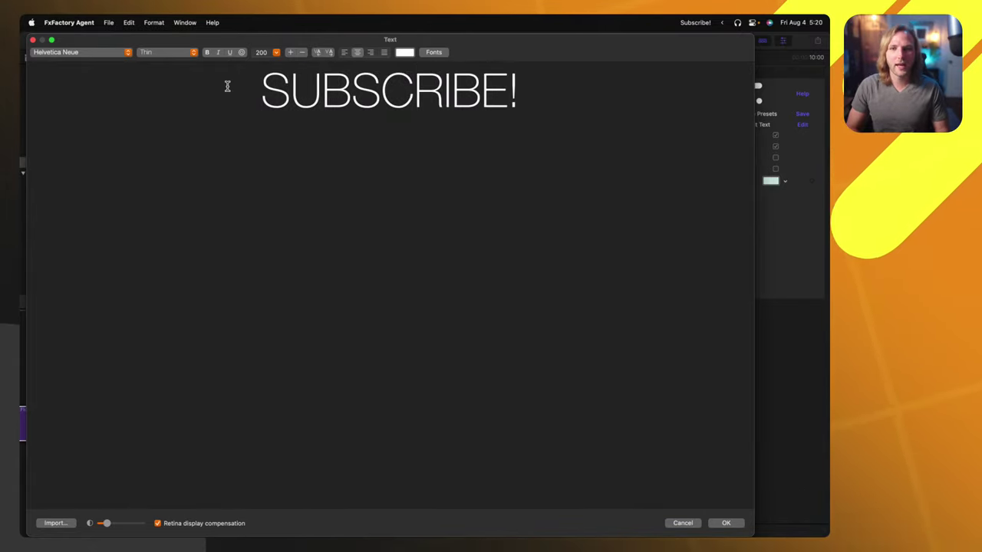
left_click(724, 524)
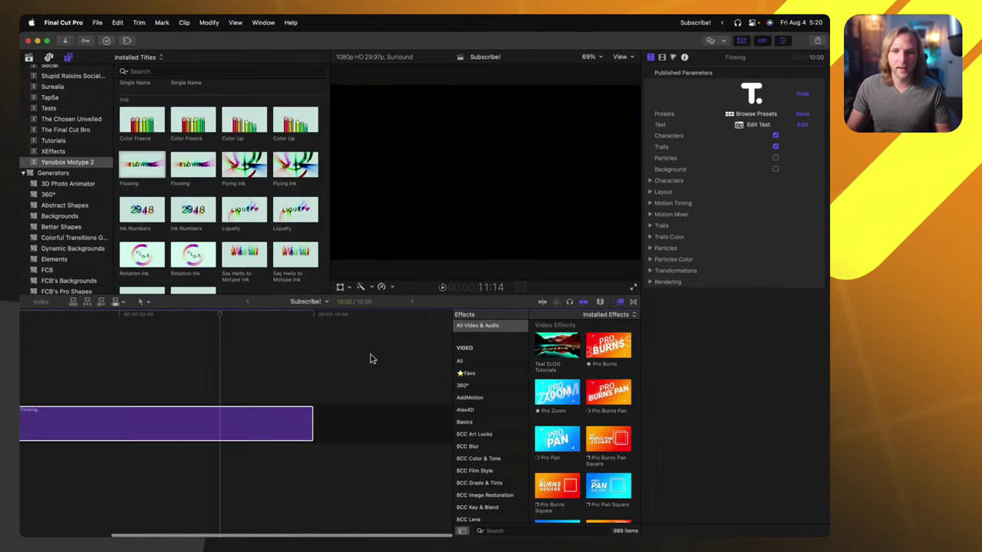
key("space")
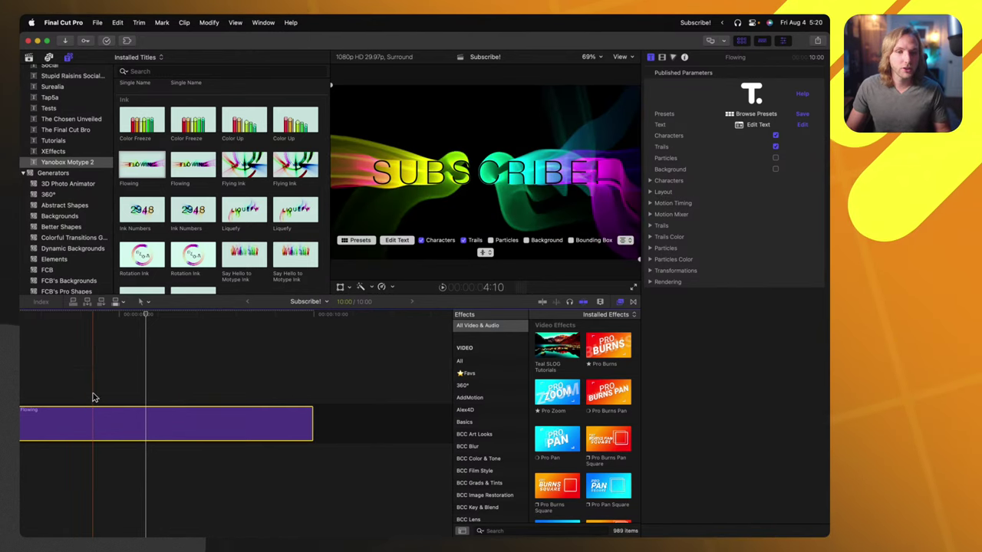
Replace the Flowing title in the timeline with the second Say Hello to Motype Ink title and play it back
key("Delete")
scroll(213, 256, "down", 4)
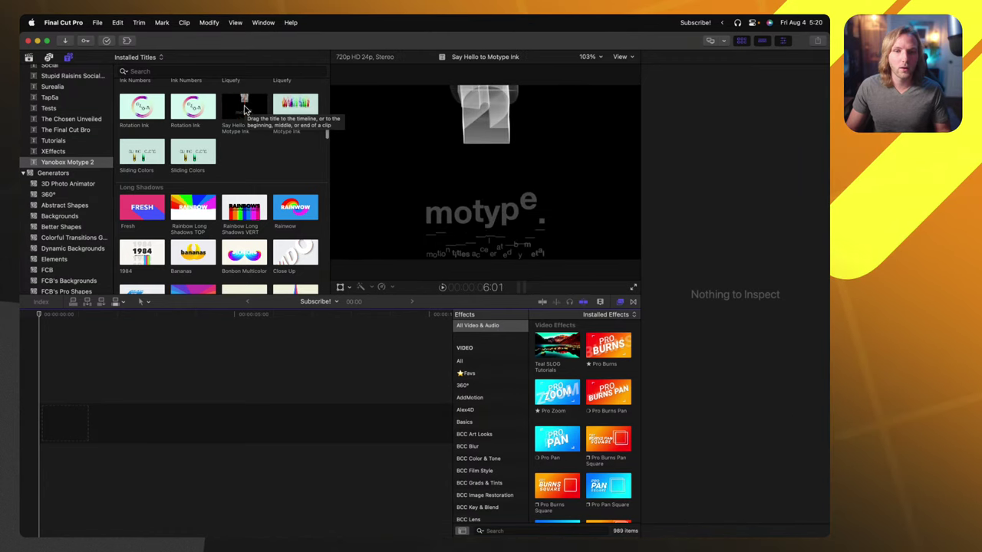
mouse_move(277, 109)
left_mouse_down()
mouse_move(234, 265)
mouse_move(101, 453)
left_mouse_up()
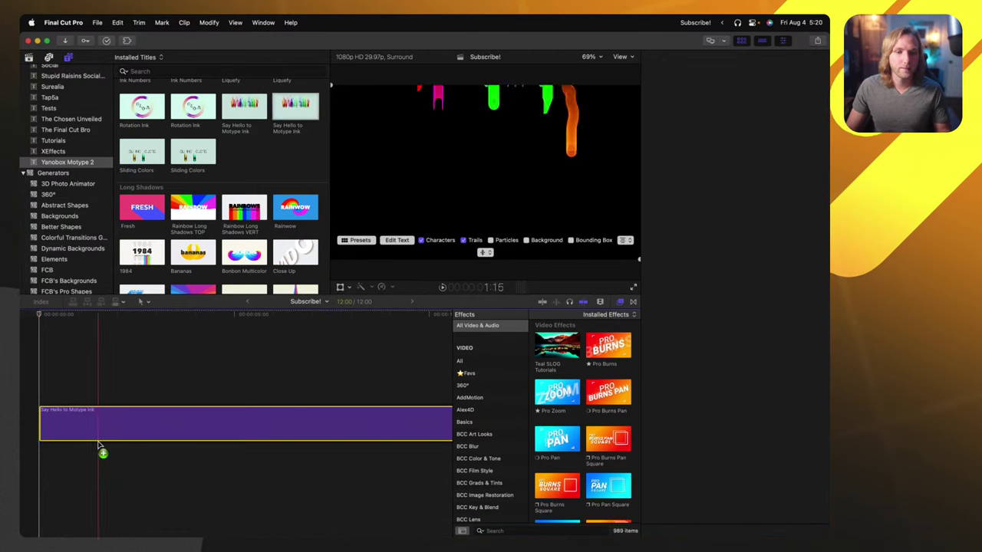
key("space")
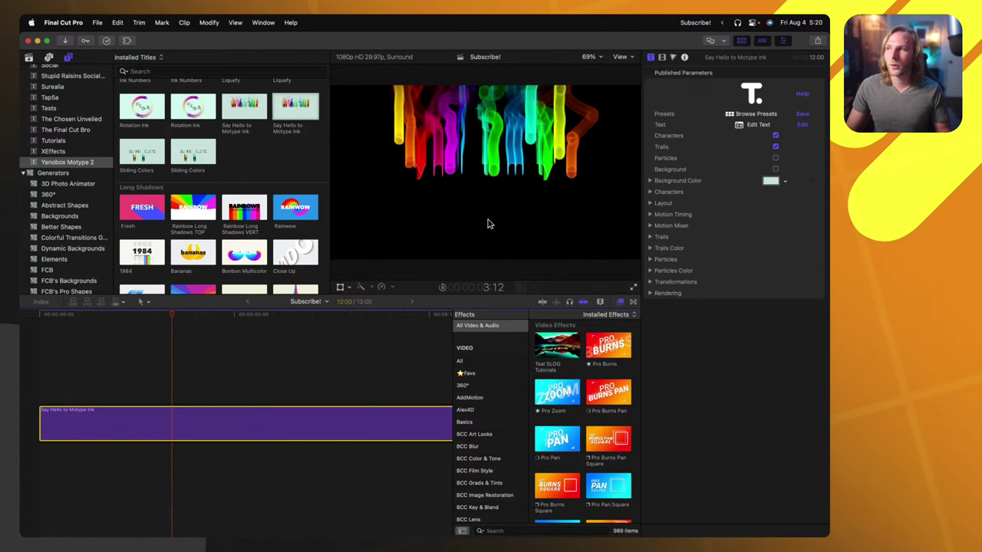
key("space")
Set the title's Motion Timing duration to 49 frames and play it back from the start
left_click(659, 215)
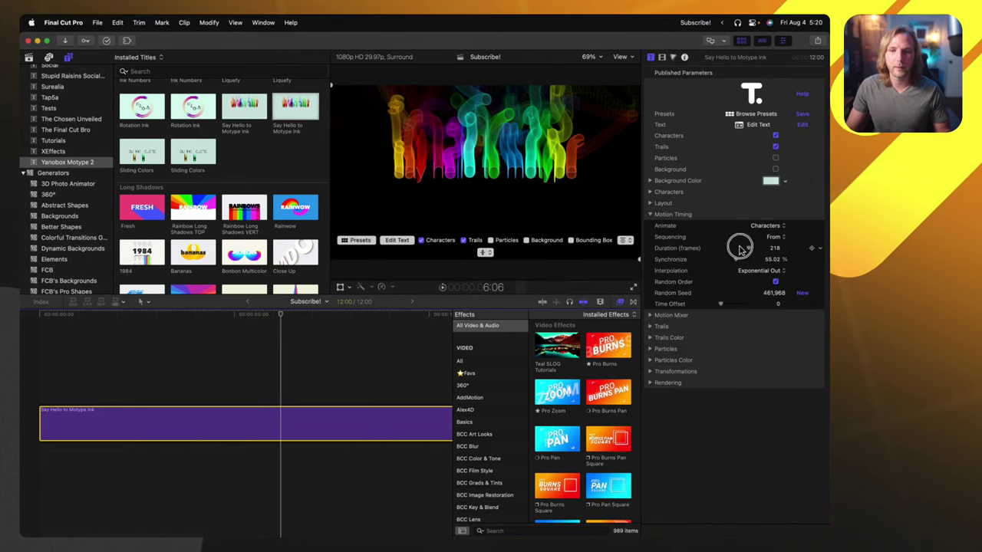
left_click_drag(740, 247, 733, 249)
key("Home")
key("space")
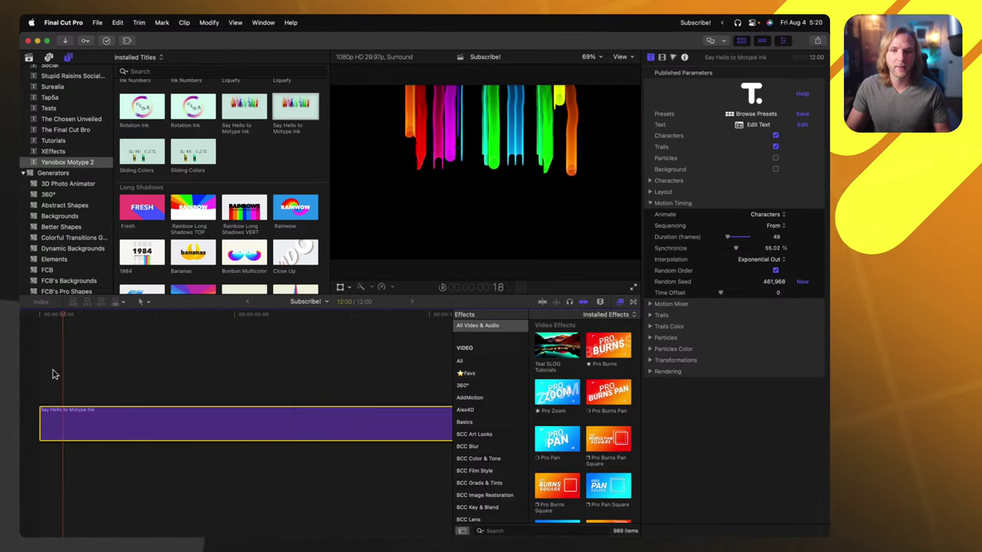
In Motion Mixer, set Position X to -5.27, Position Y to 3.19 and Position Symmetry to XY, then preview the title
left_click(649, 305)
scroll(734, 311, "down", 3)
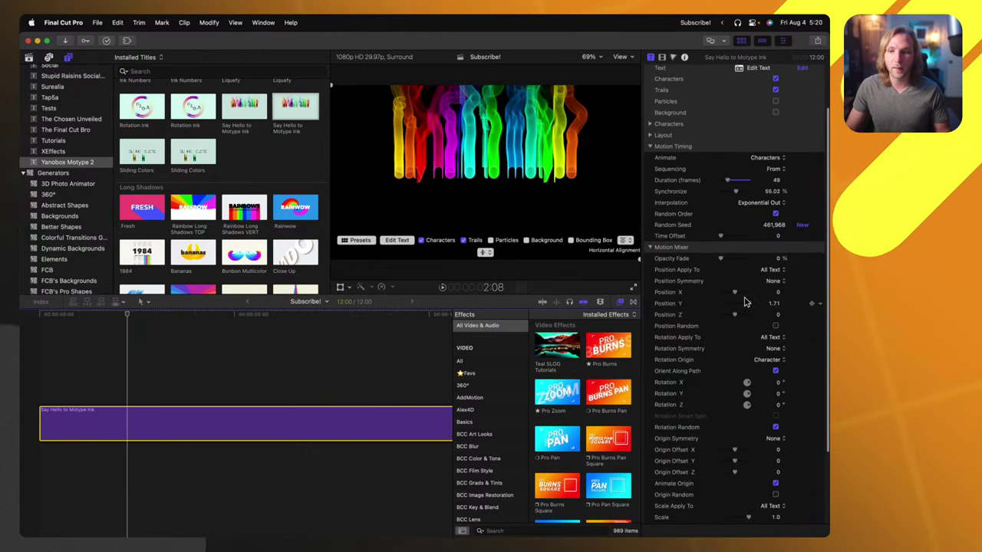
left_click_drag(747, 285, 778, 282)
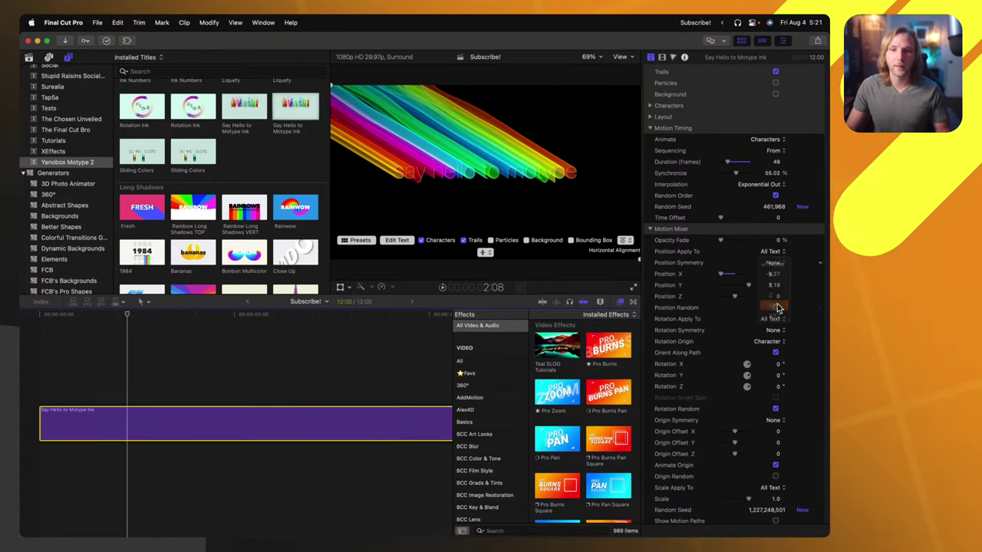
left_click(776, 308)
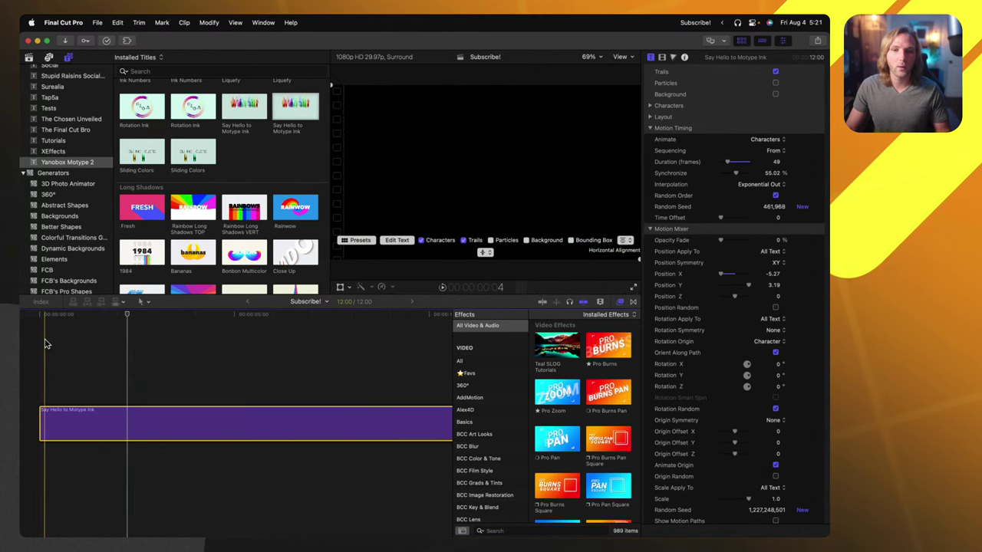
key("space")
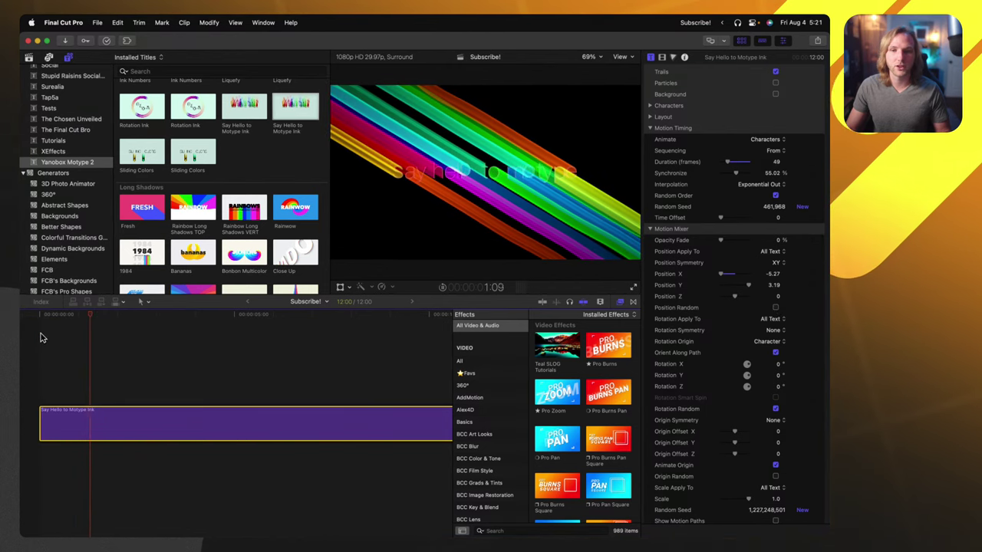
Set the Motion Mixer's Position Z to -2.04 and turn on Position Random
scroll(670, 333, "down", 1)
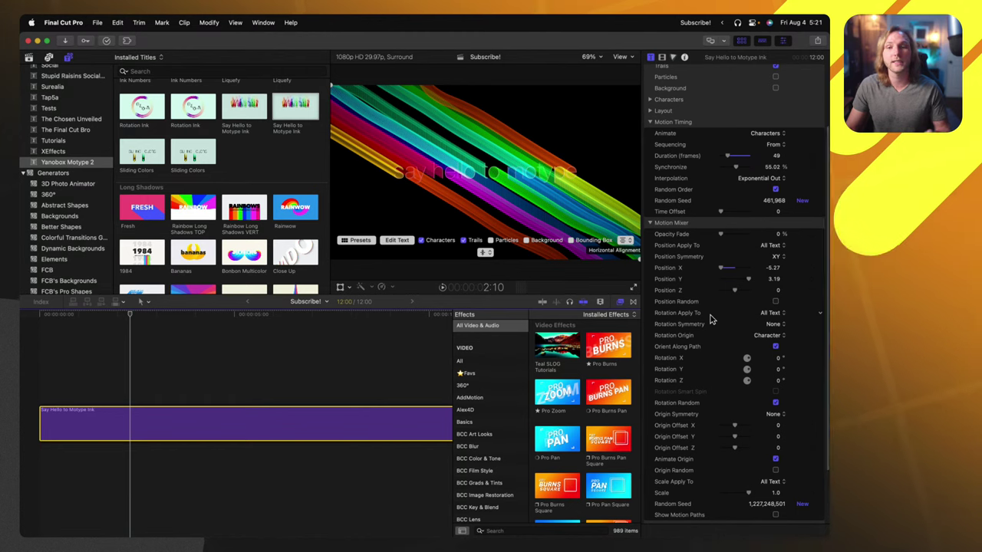
scroll(713, 305, "down", 1)
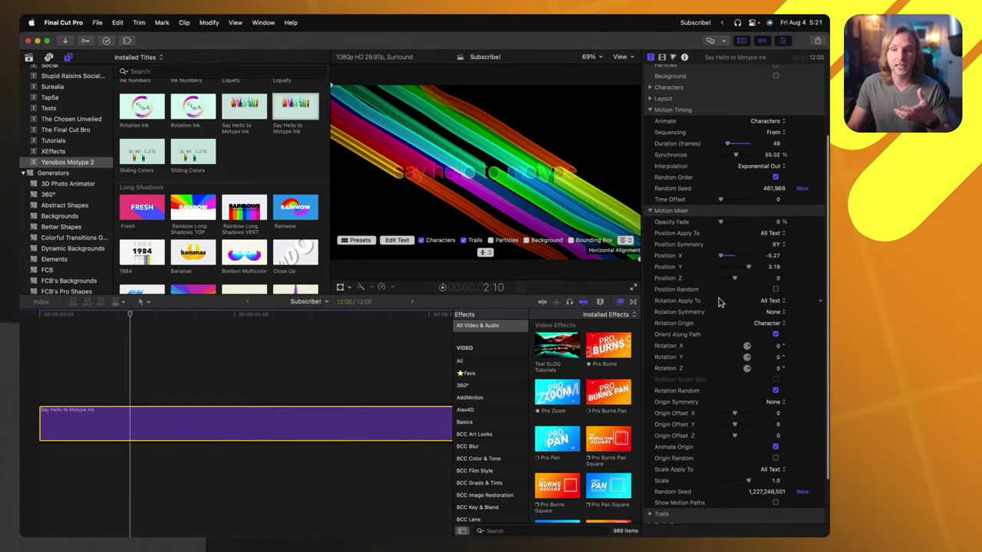
left_click_drag(733, 282, 699, 267)
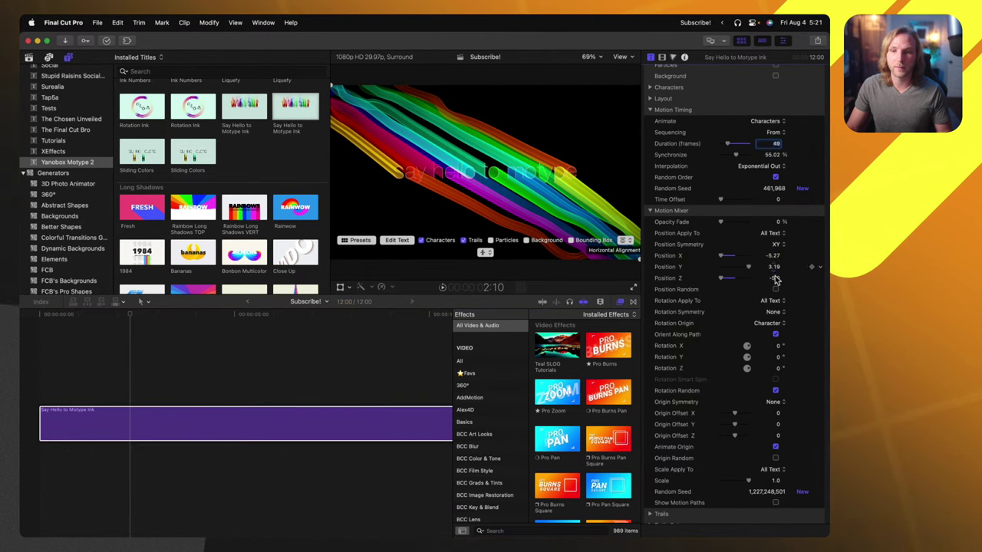
left_click_drag(772, 278, 775, 279)
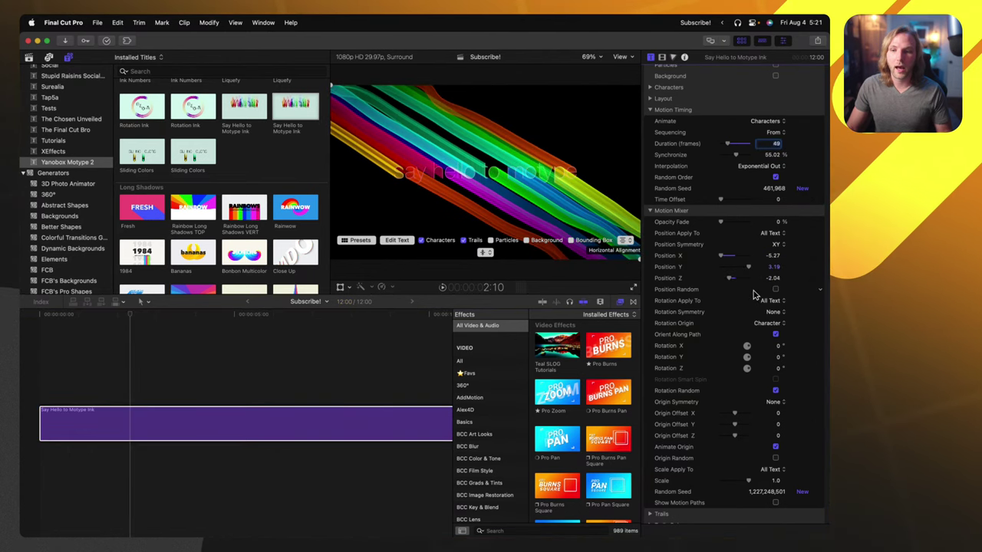
scroll(776, 295, "down", 1)
left_click(775, 283)
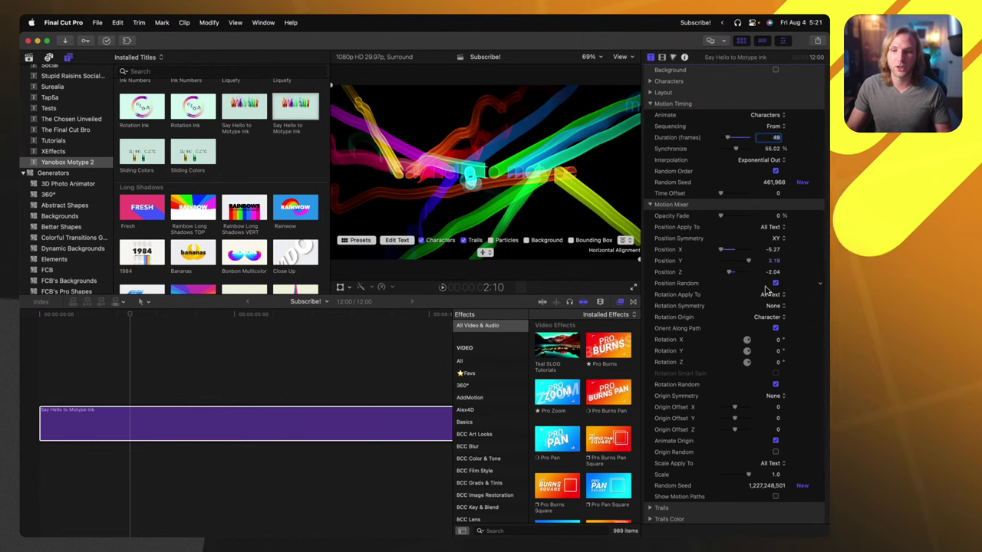
Play back the customized Say Hello to Motype Ink title from the start, then delete it from the timeline
left_click(33, 375)
key("space")
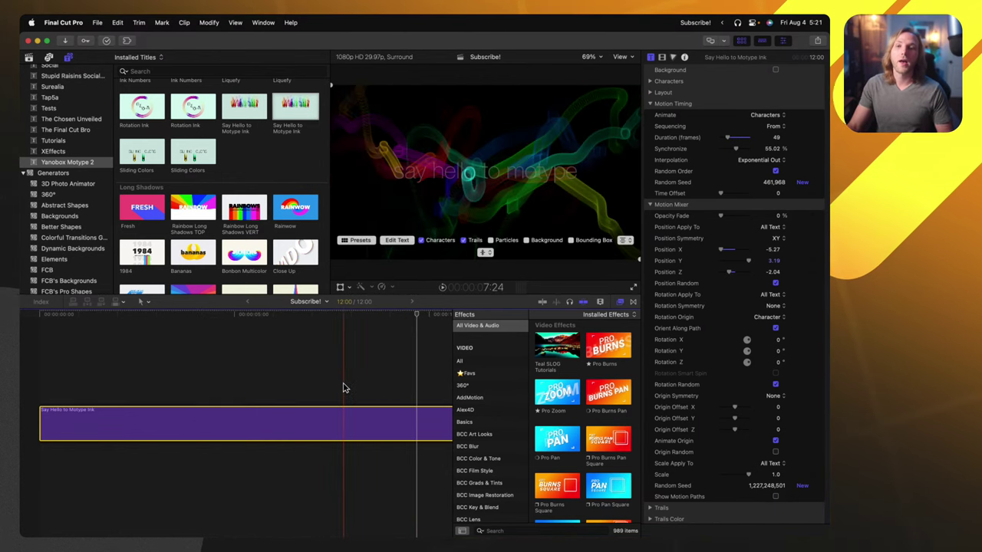
scroll(259, 198, "down", 5)
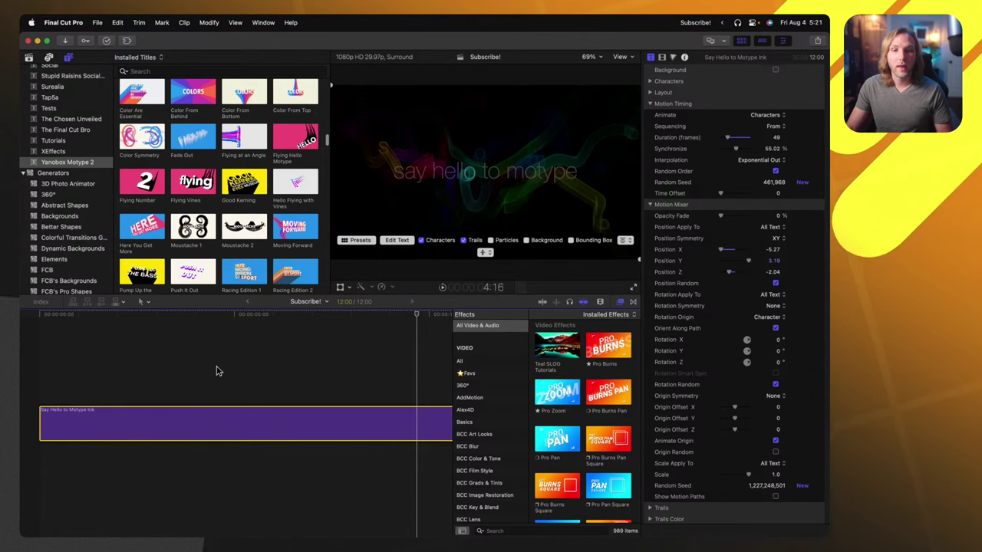
key("Delete")
Place the You Love Rainbows title in the timeline, preview its animation and delete it
scroll(186, 130, "down", 2)
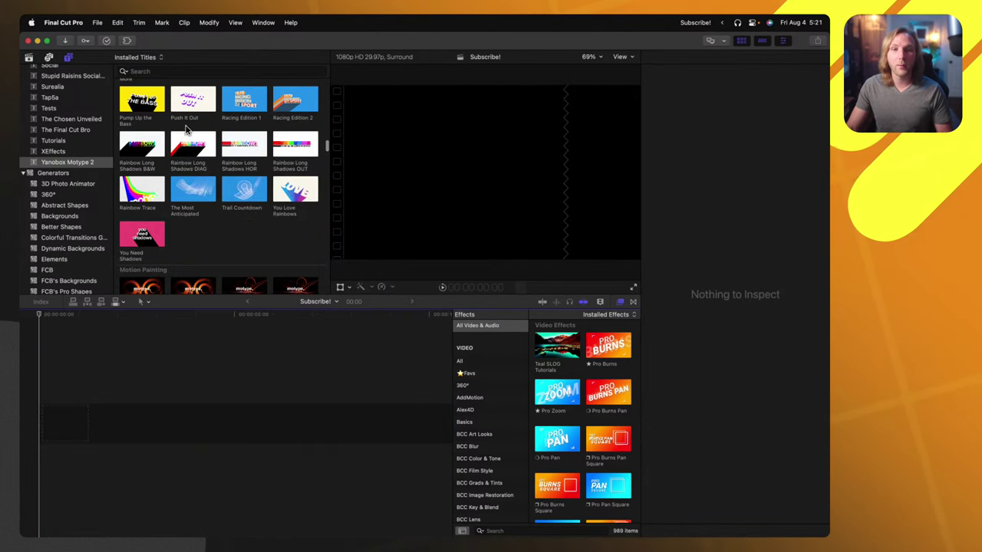
scroll(230, 211, "down", 1)
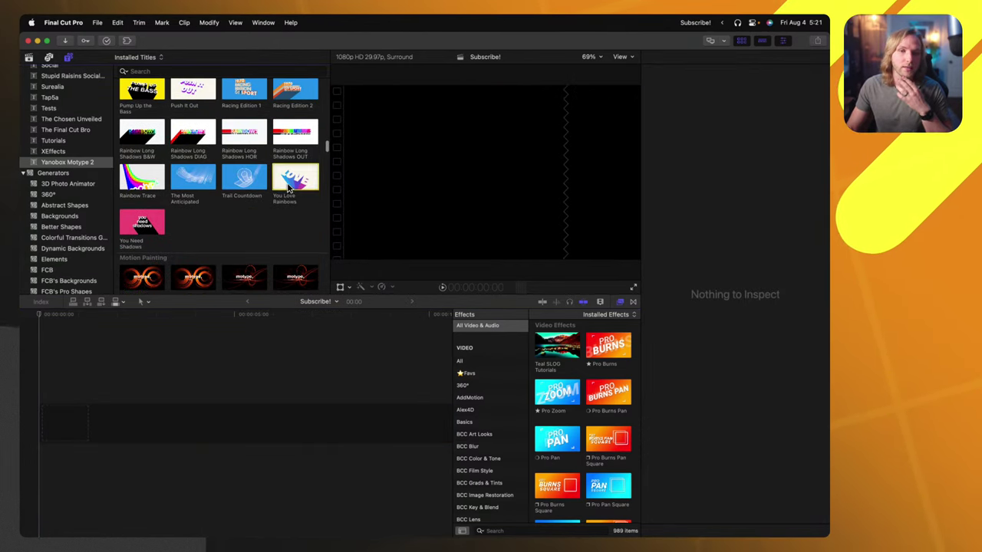
left_click_drag(287, 188, 47, 412)
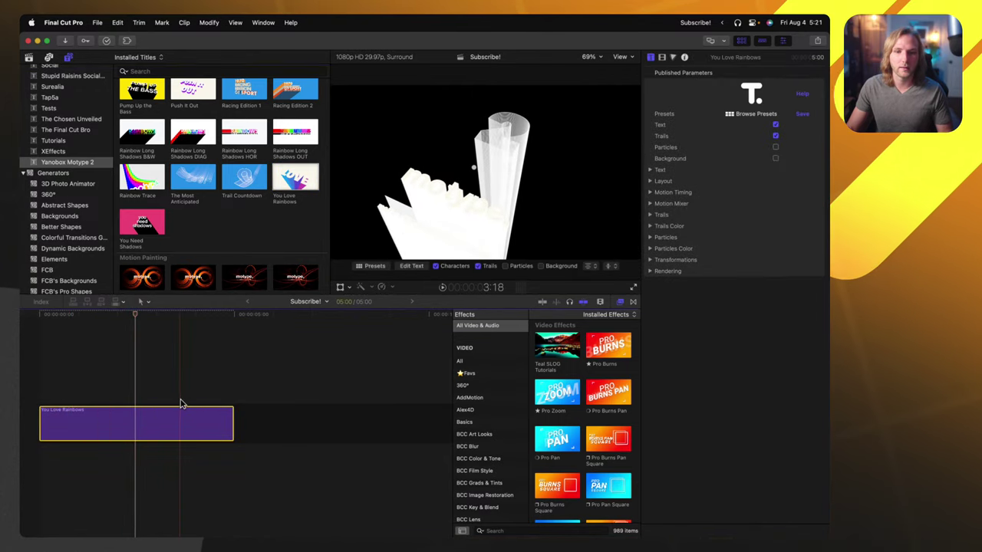
key("Delete")
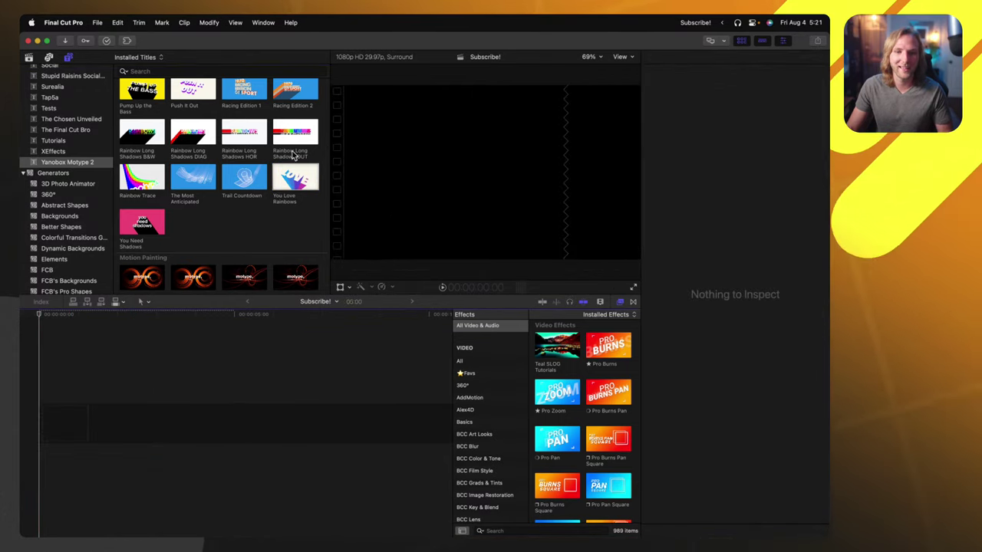
Place the second Constant Noise 2 title from the Motion Painting group in the timeline, preview it and delete it
scroll(284, 200, "up", 5)
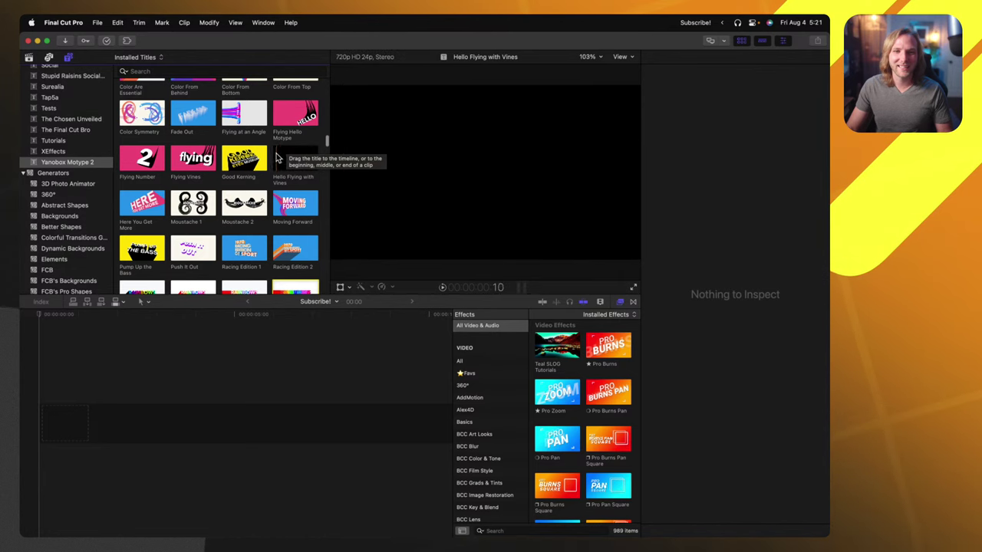
scroll(280, 154, "down", 10)
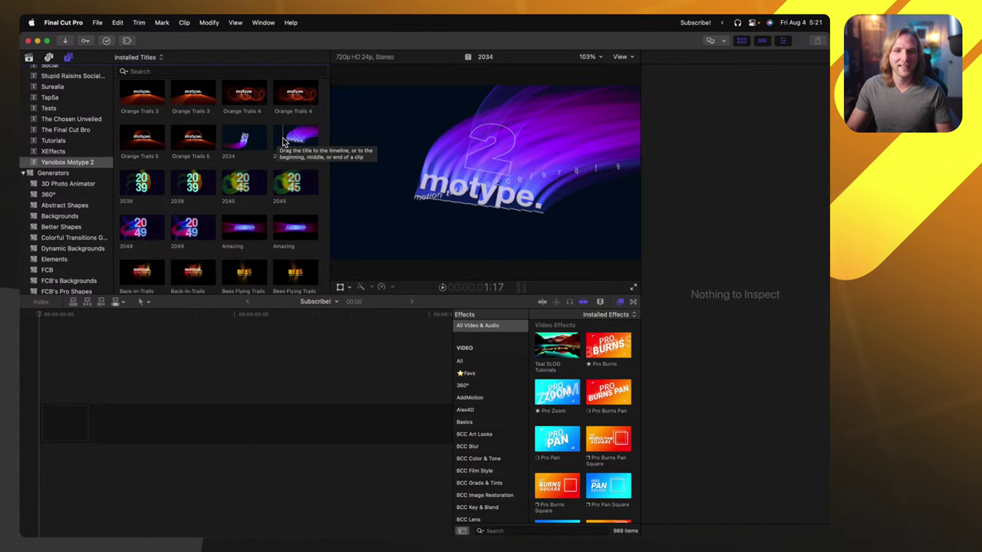
scroll(286, 153, "down", 5)
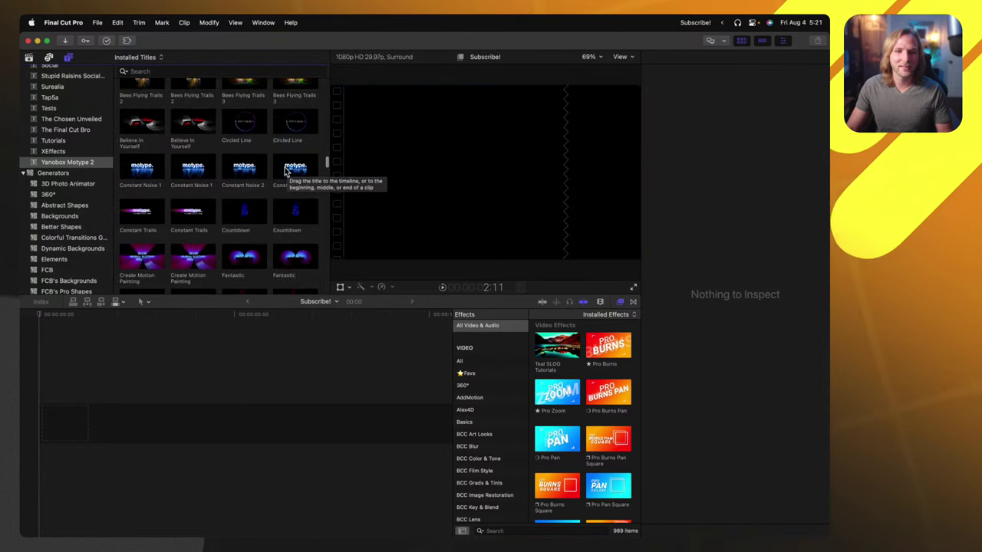
left_click_drag(290, 167, 84, 427)
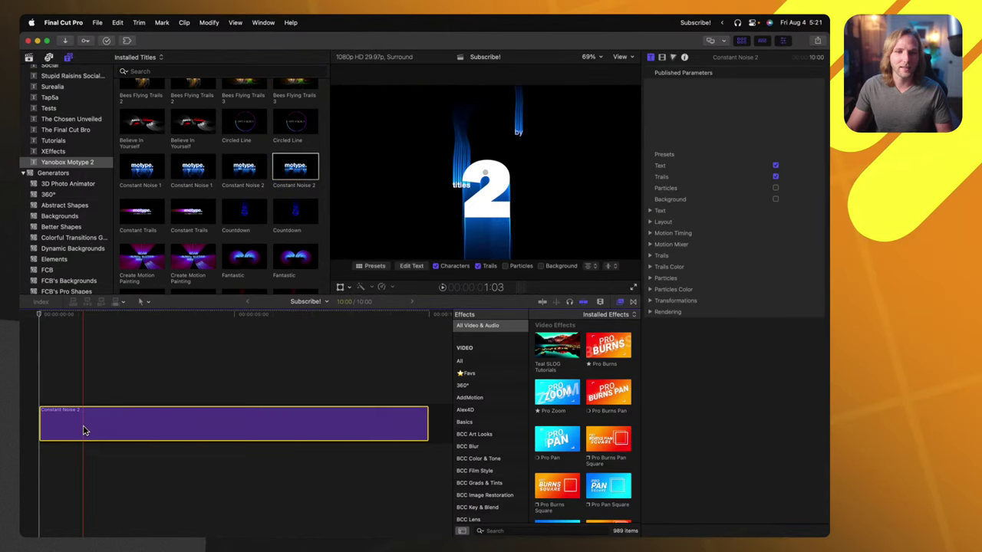
scroll(210, 233, "down", 1)
scroll(215, 223, "down", 3)
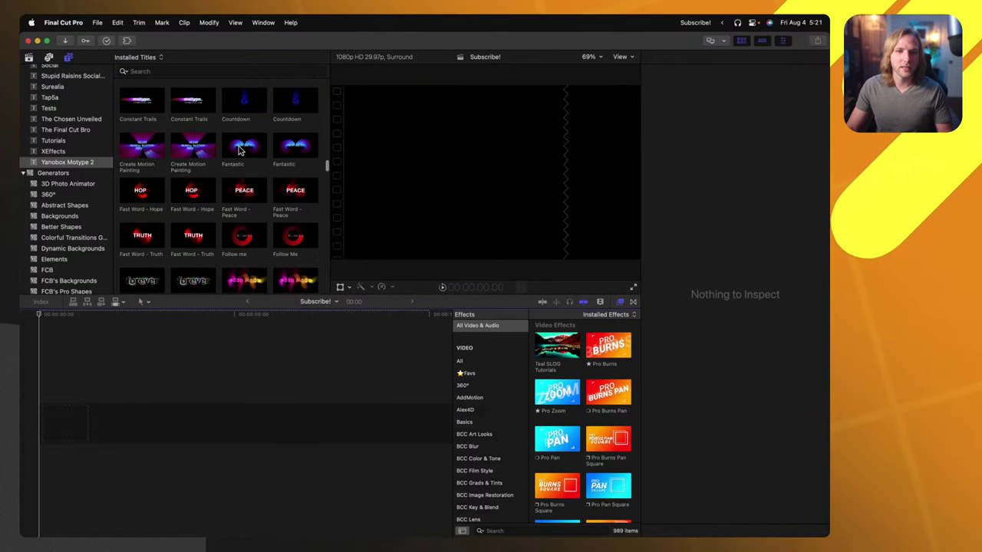
Place the first Fantastic title in the timeline, preview it and delete it
left_click(244, 150)
left_click_drag(243, 150, 90, 418)
scroll(253, 222, "down", 2)
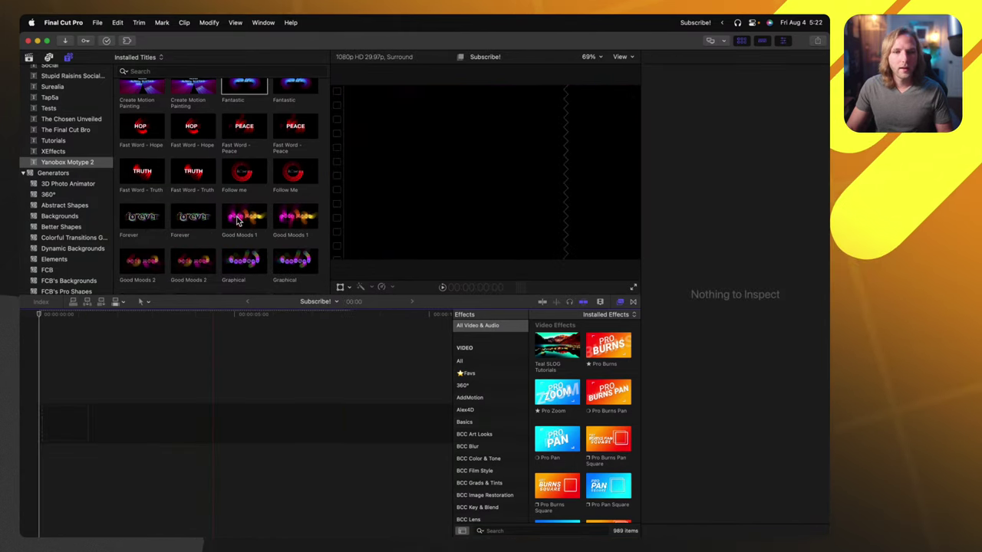
Add the first Good Moods 1 title, preview it, and replace it with the second Forever title
left_click_drag(244, 217, 97, 421)
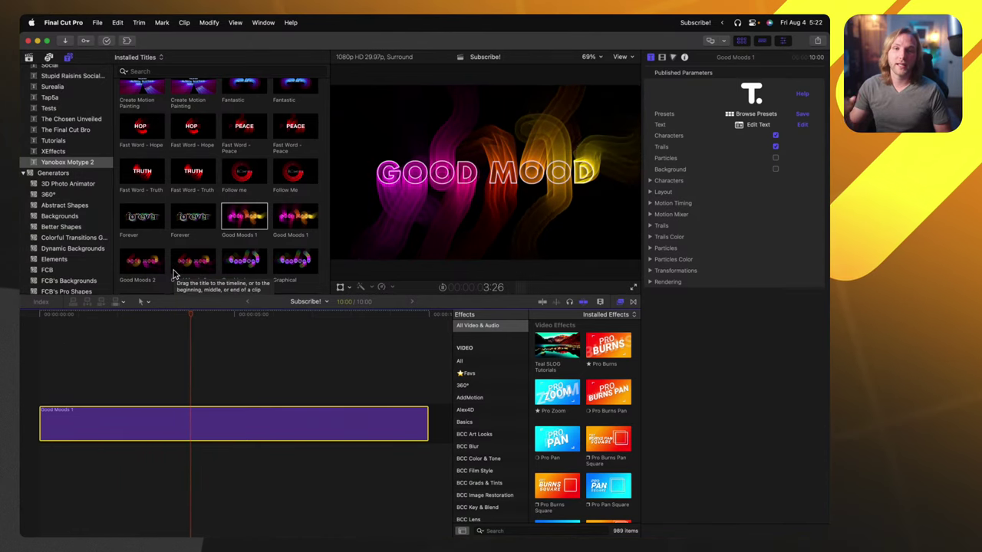
scroll(194, 239, "down", 3)
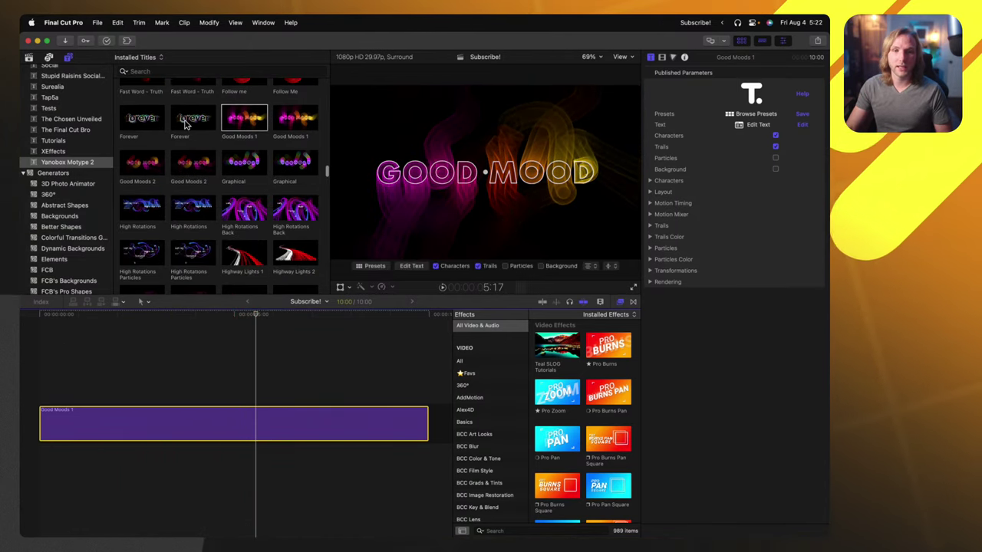
key("Delete")
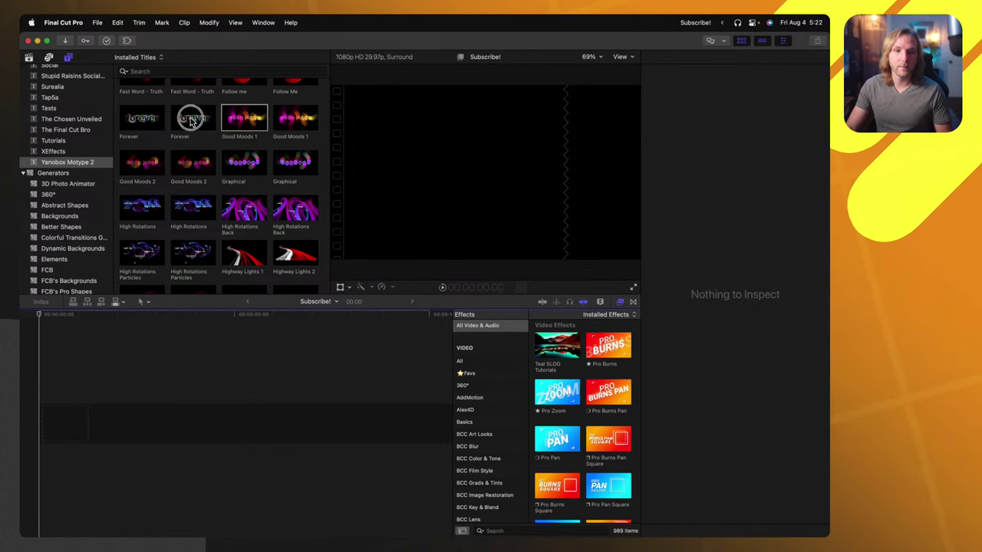
left_click_drag(192, 123, 92, 465)
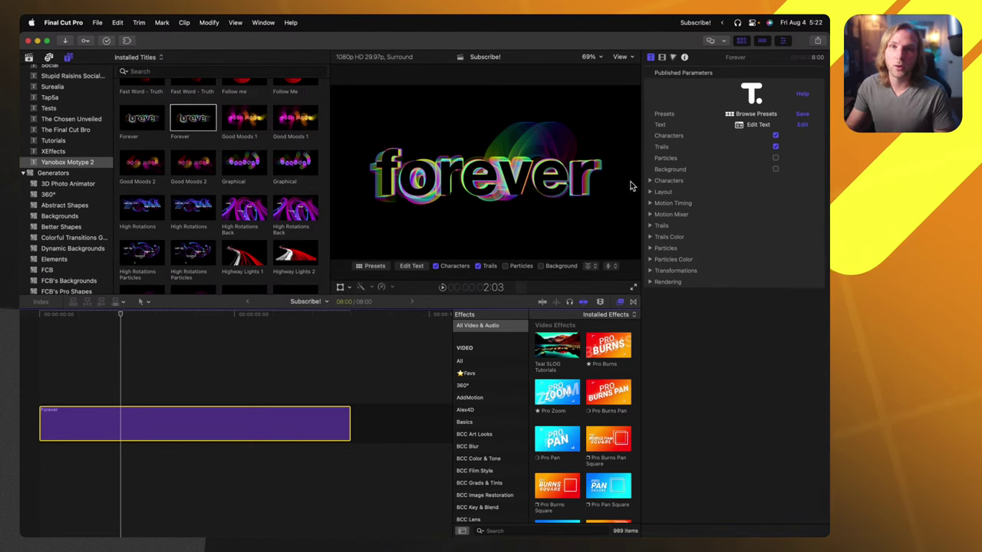
Add the Highway Lights 2 title after the Forever title, preview it and delete it
scroll(289, 217, "down", 8)
scroll(286, 212, "up", 1)
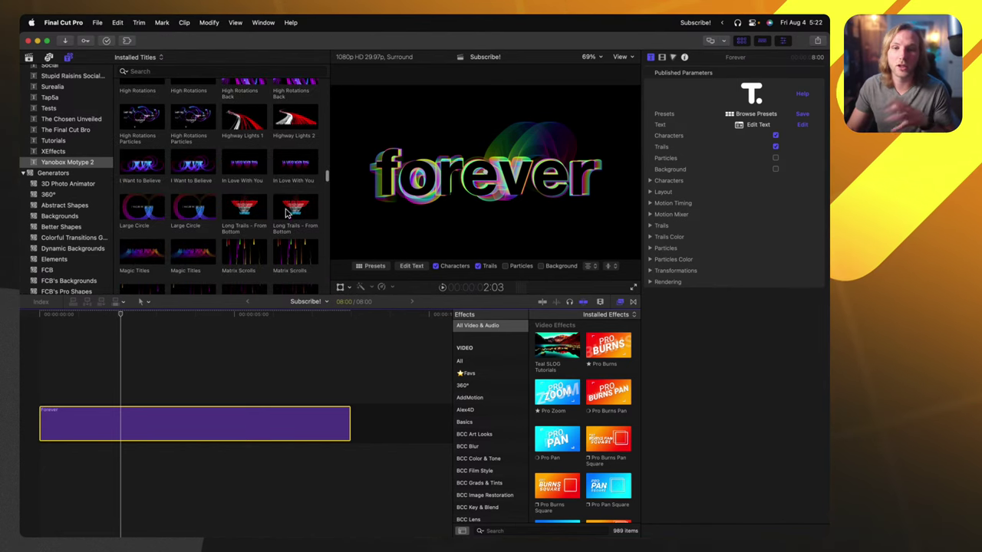
left_click_drag(293, 119, 360, 413)
left_click(361, 413)
scroll(357, 405, "right", 2)
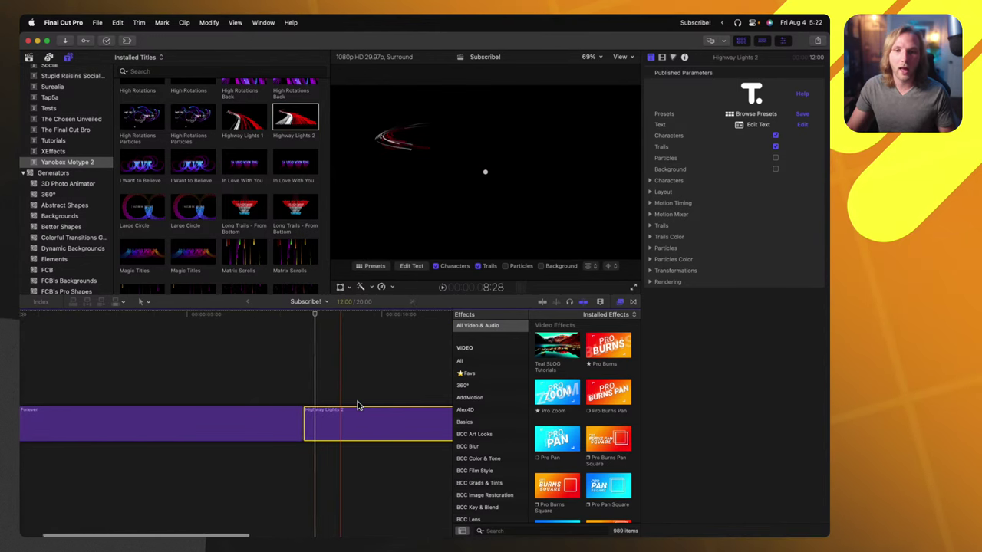
key("super+minus")
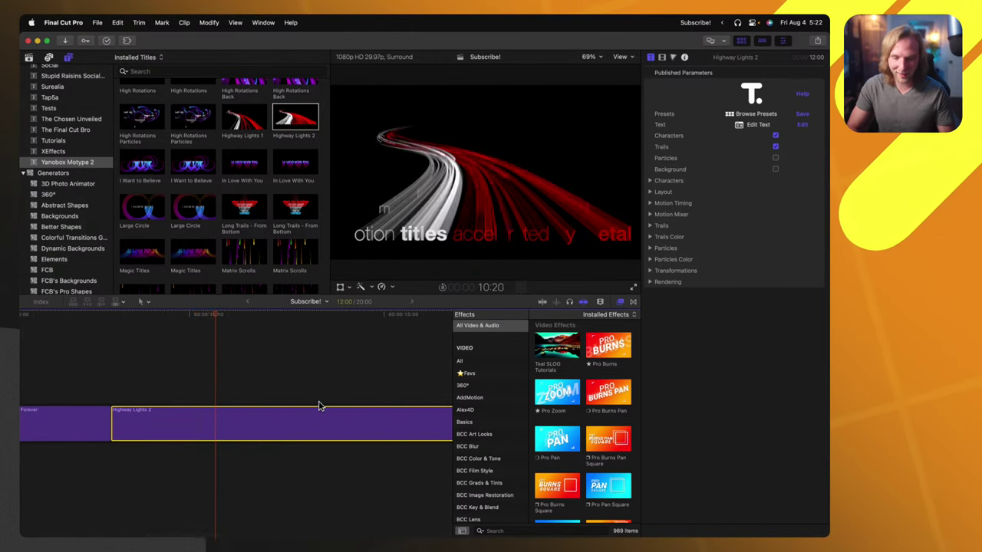
key("Delete")
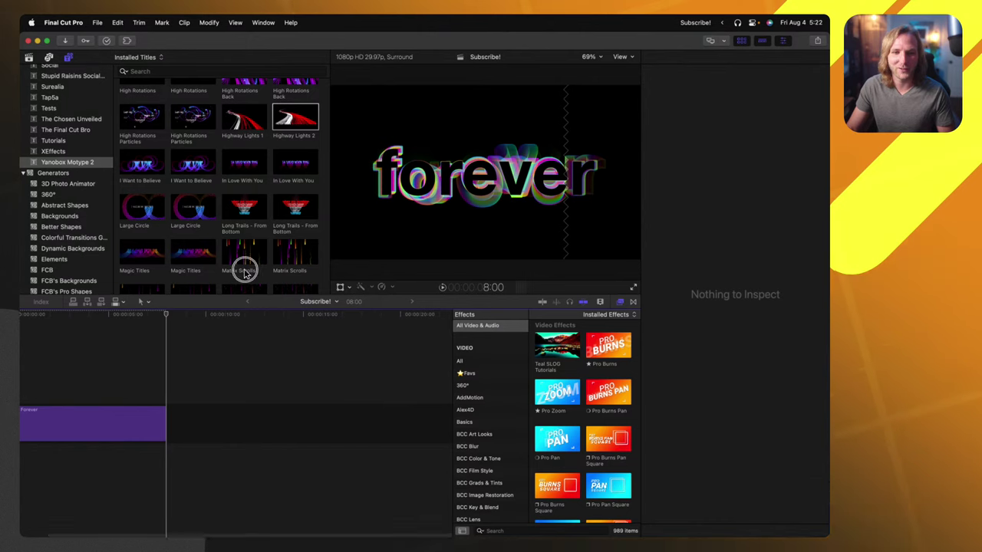
Add the first Matrix Scrolls title after the Forever title, preview it and delete it
left_click_drag(243, 264, 215, 414)
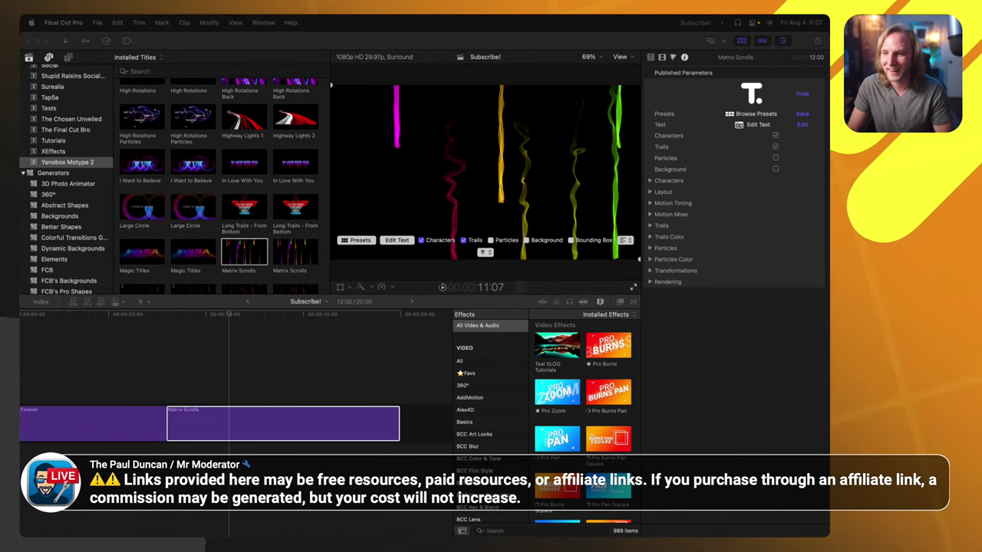
left_click(245, 447)
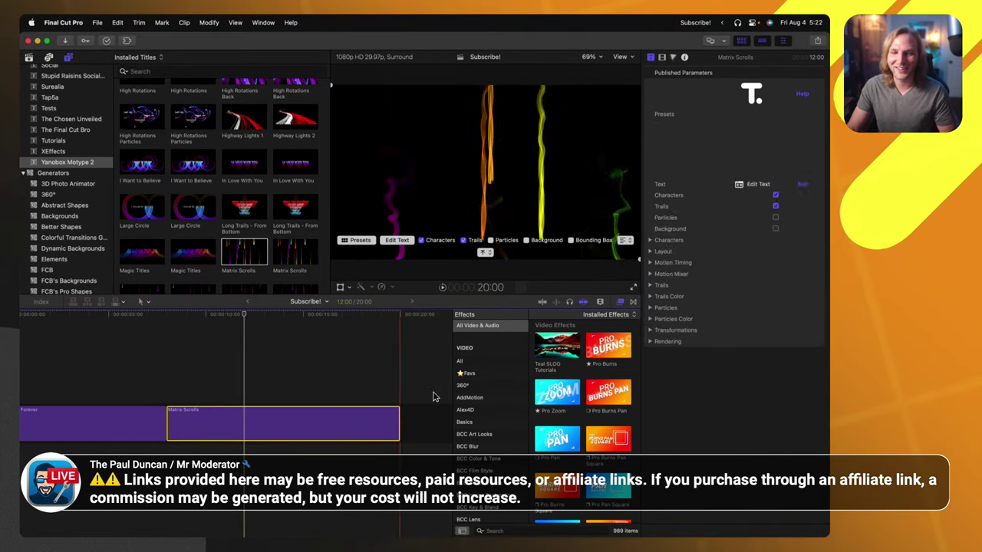
key("Delete")
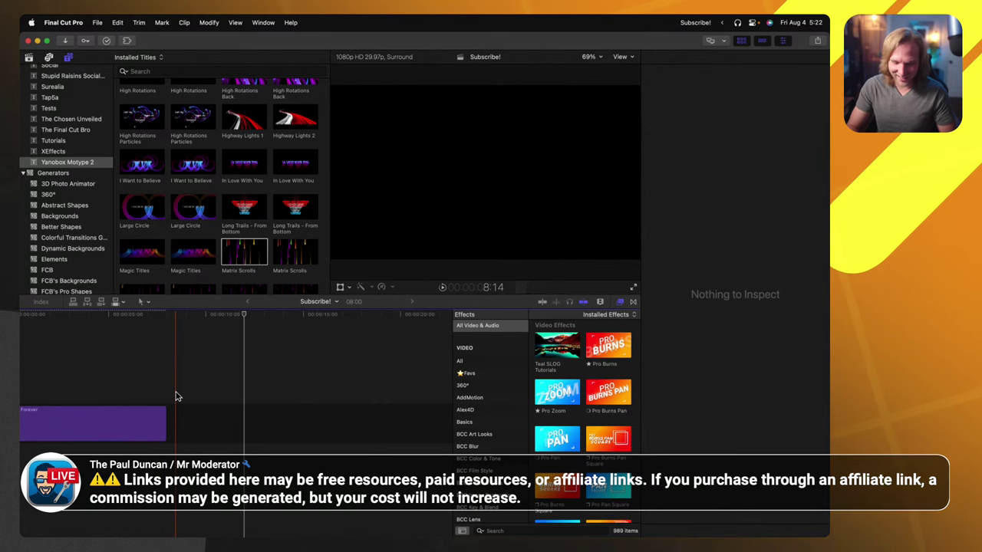
Delete the Forever title to clear the timeline
scroll(154, 383, "down", 3)
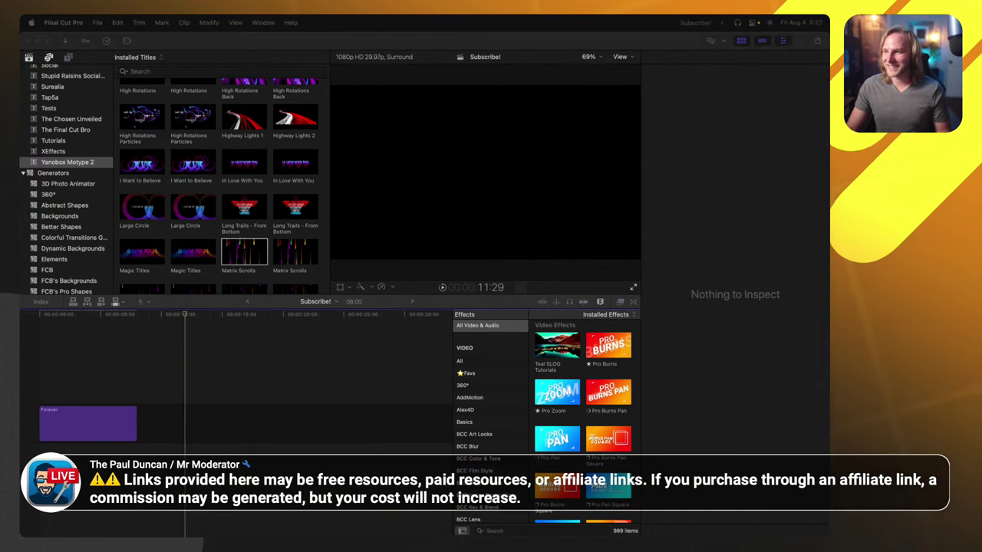
left_click(257, 360)
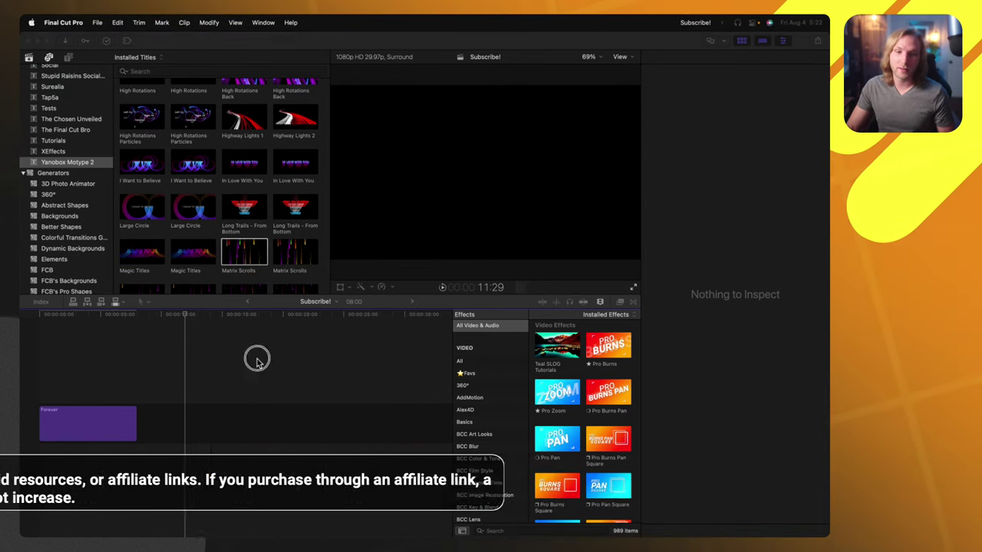
left_click(79, 424)
key("Delete")
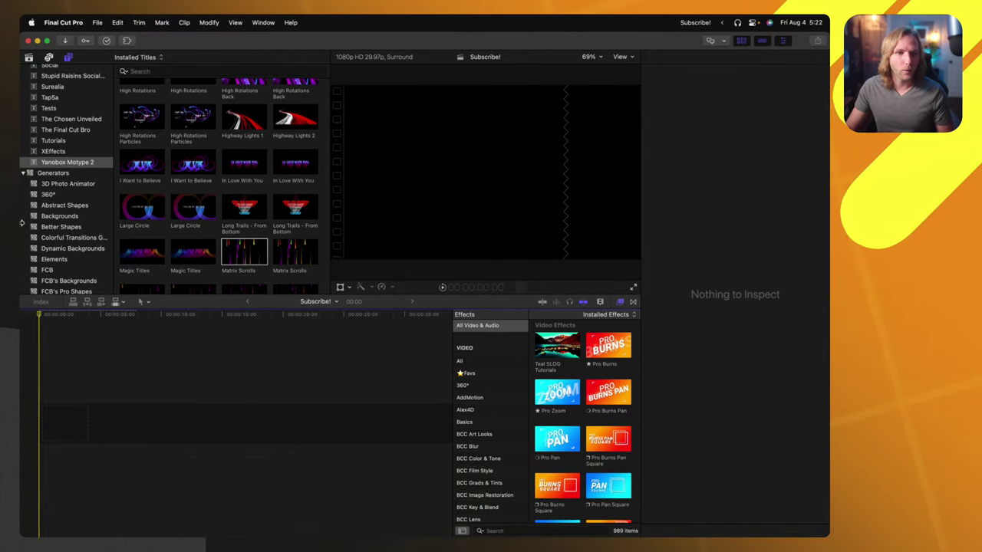
Add the library's talking-head clip 20230801_A7s37020 to the empty timeline
left_click(28, 57)
scroll(196, 202, "down", 5)
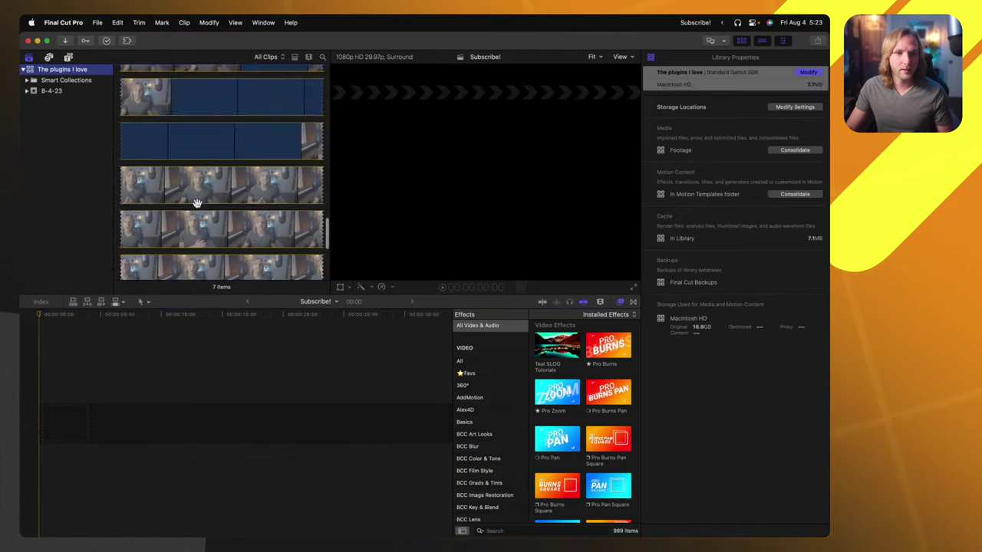
left_click(207, 143)
left_click_drag(204, 192, 141, 405)
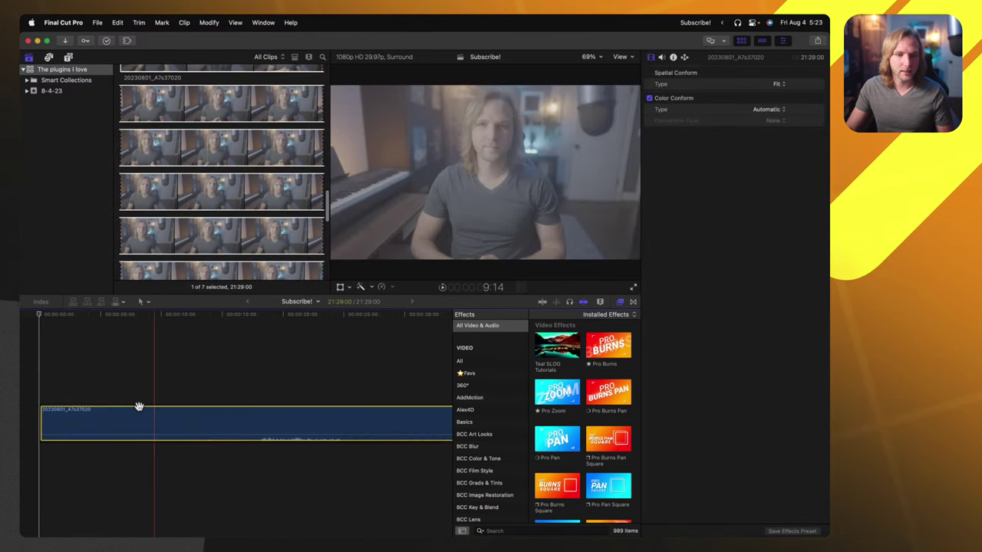
Search the effects for "slog", apply SLog Correction to the talking-head clip and toggle skimming
left_click(69, 59)
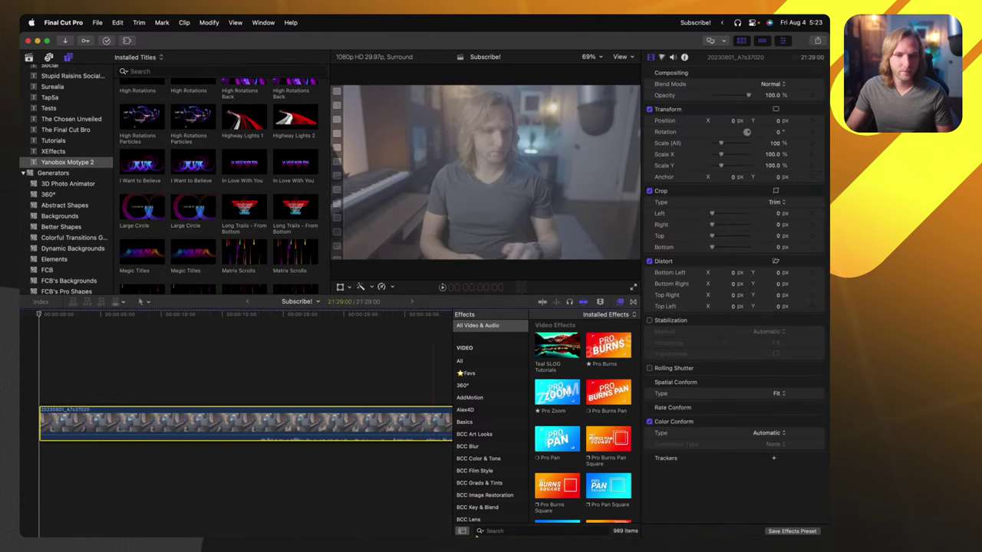
left_click(502, 530)
type("slog")
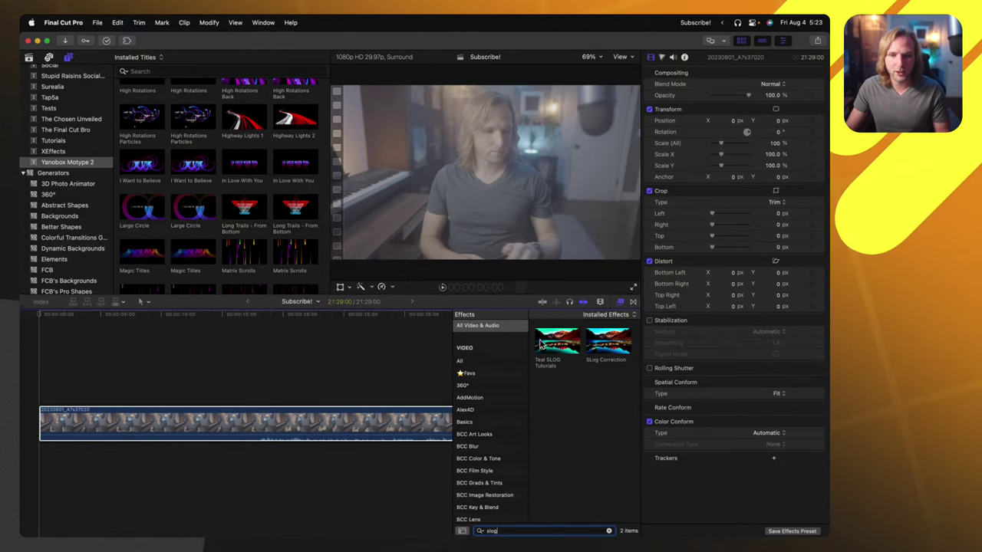
left_click_drag(608, 342, 212, 409)
key("s")
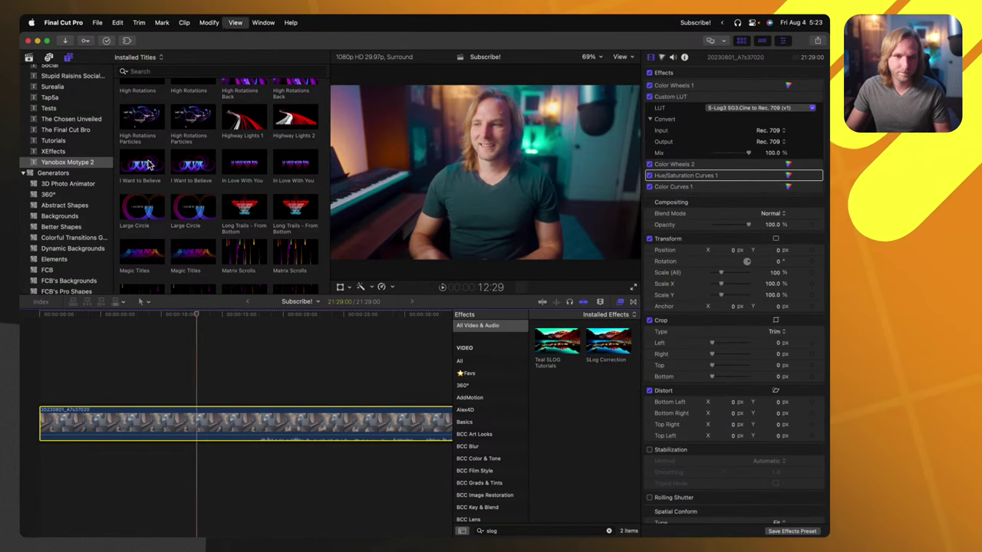
Find the mMultiverse category among the installed titles and display its titles
scroll(88, 196, "down", 10)
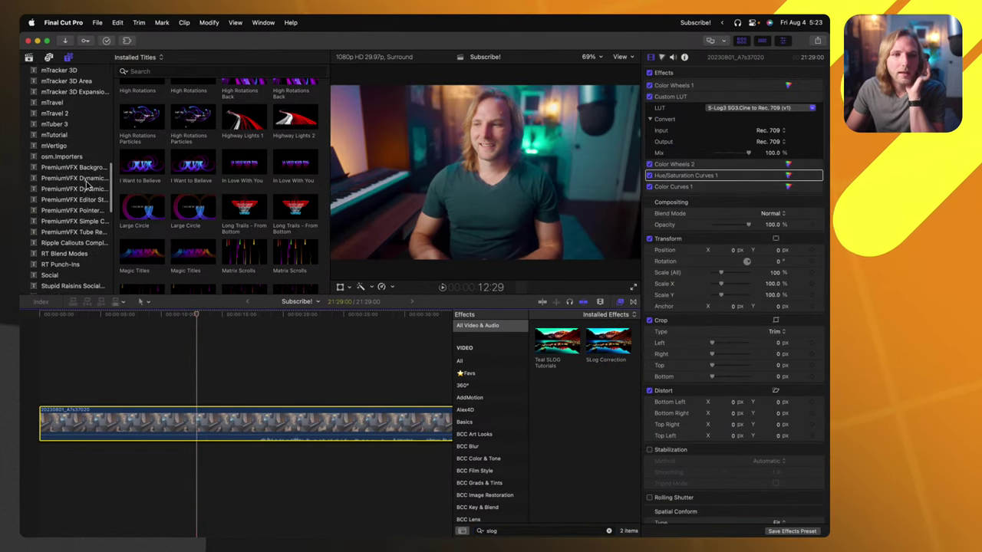
scroll(86, 186, "up", 8)
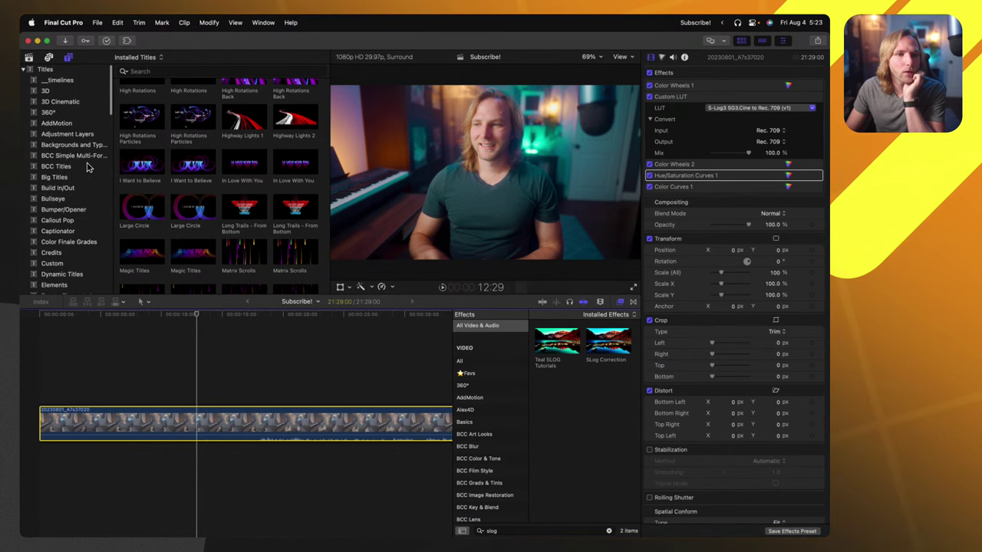
scroll(82, 222, "down", 8)
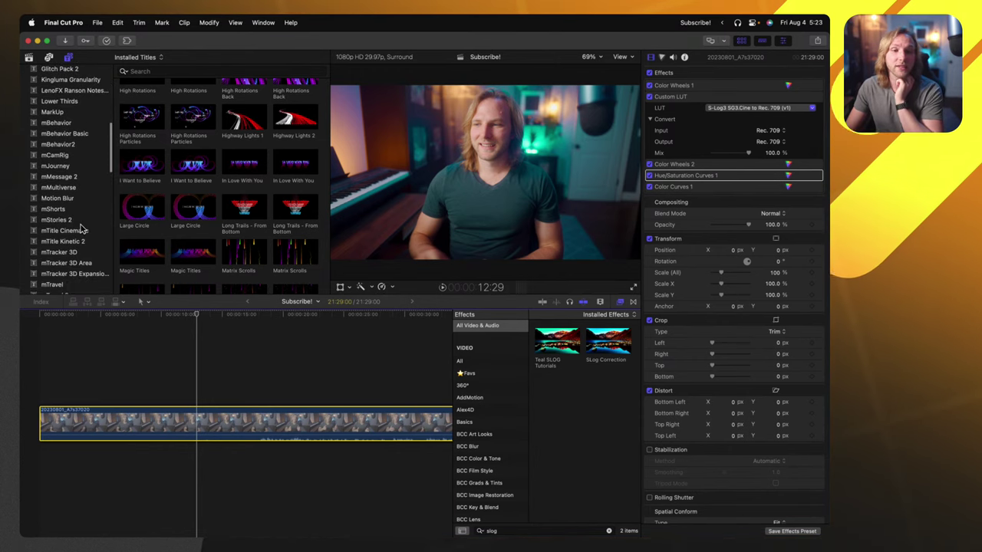
left_click(75, 189)
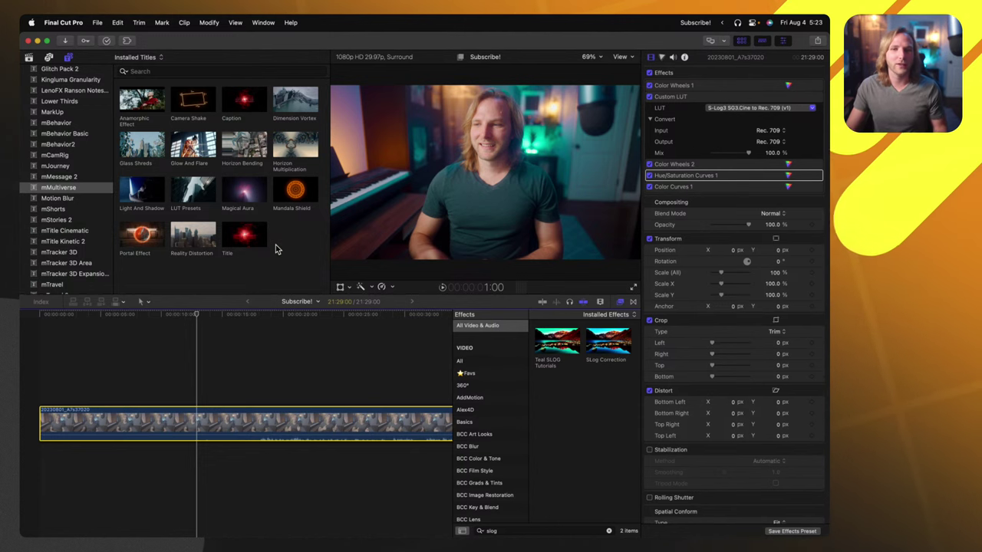
Try the Anamorphic Effect title near the clip's start with Animation In enabled and a letterbox size of 0.87, and delete it after playback
left_click_drag(142, 99, 54, 359)
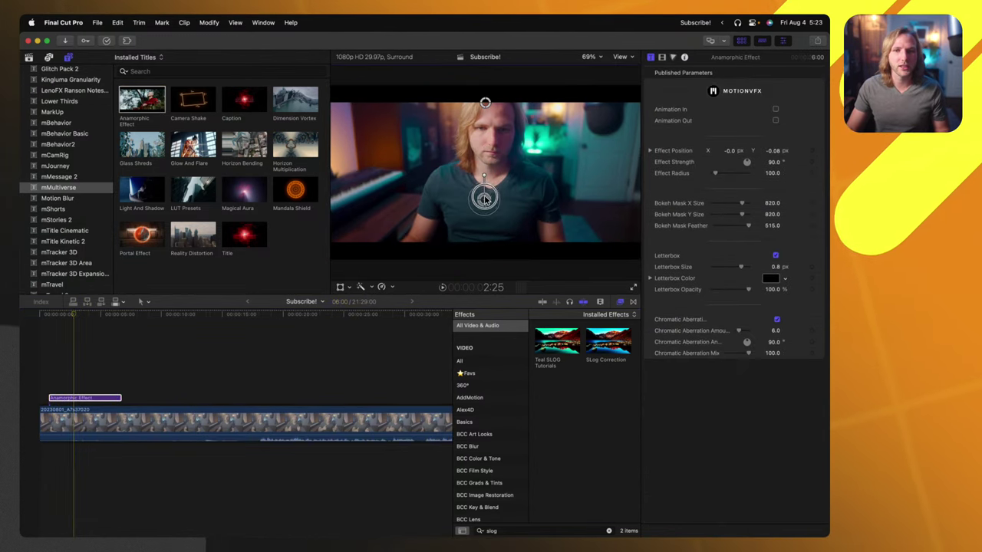
mouse_move(485, 102)
left_mouse_down()
mouse_move(484, 136)
mouse_move(485, 98)
left_mouse_up()
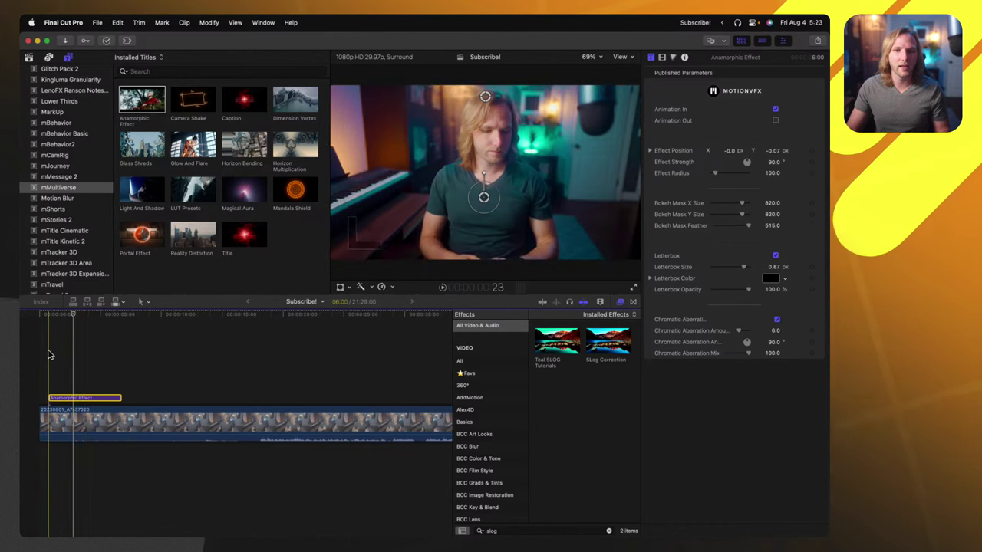
key("space")
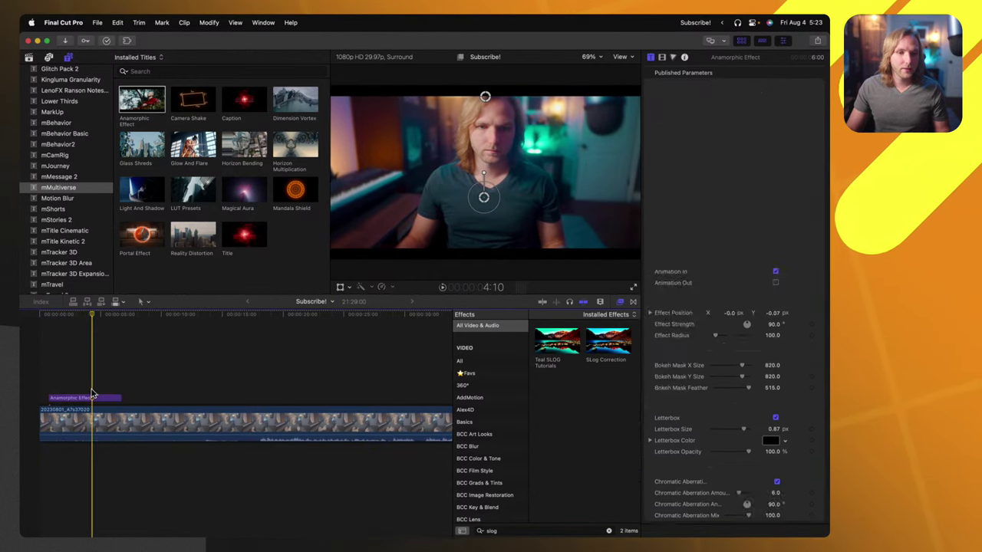
key("Delete")
Try the Reality Distortion title above the clip with its effect center at X 0.02, Y 0.1, and delete it after playback
left_click_drag(193, 236, 115, 395)
left_click(111, 314)
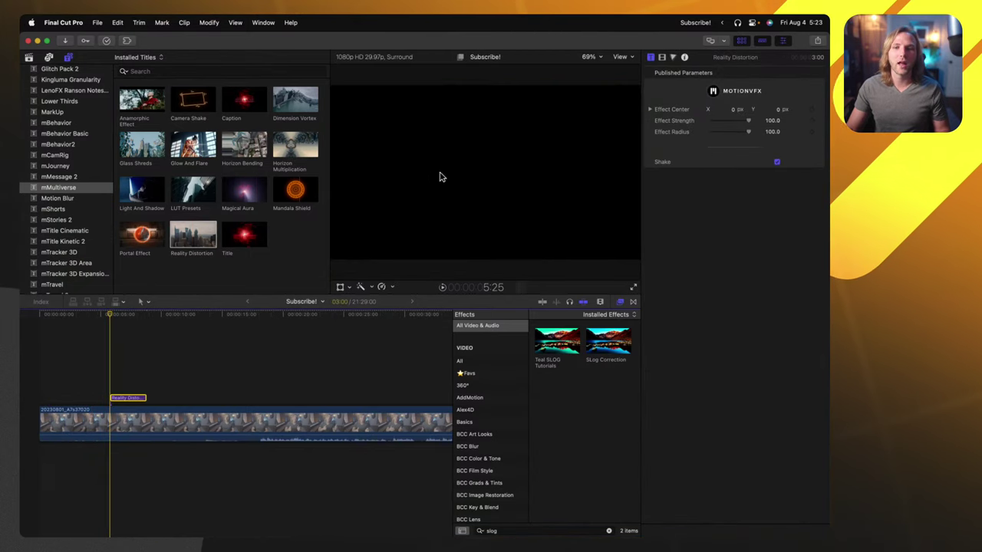
left_click_drag(494, 188, 494, 187)
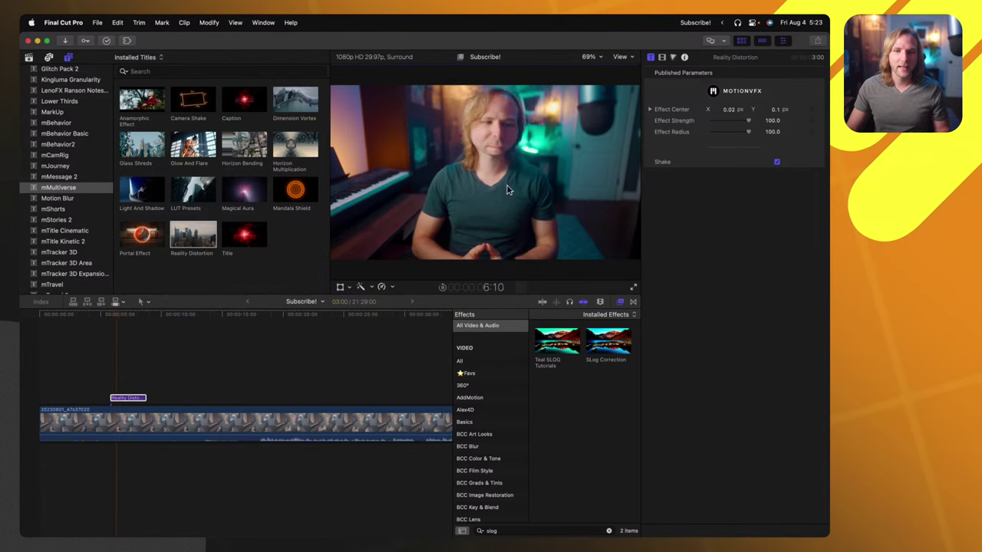
key("space")
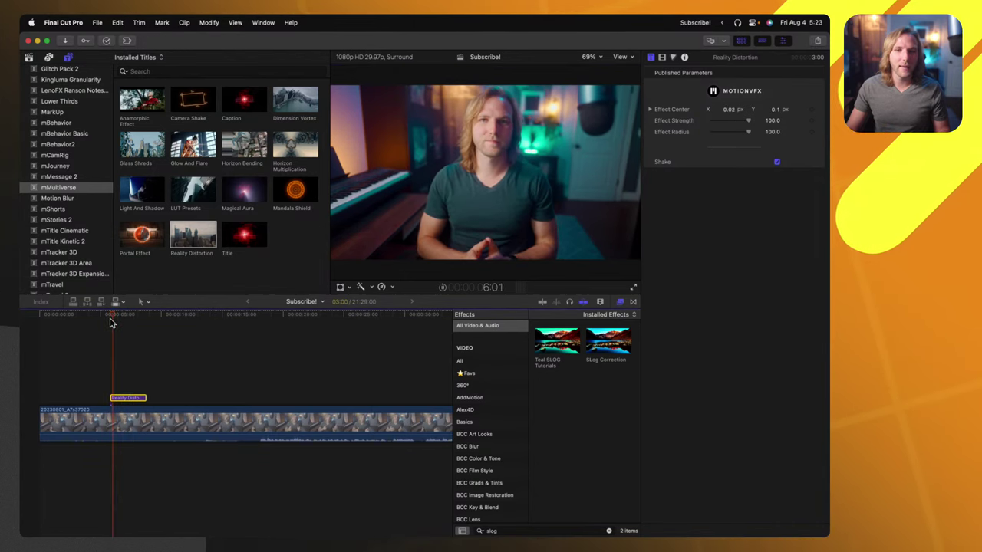
key("space")
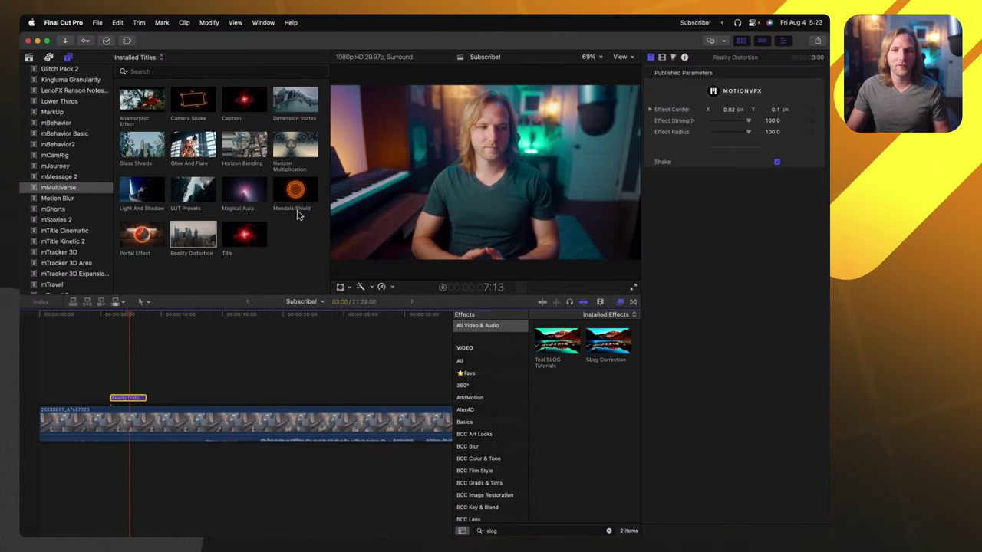
key("space")
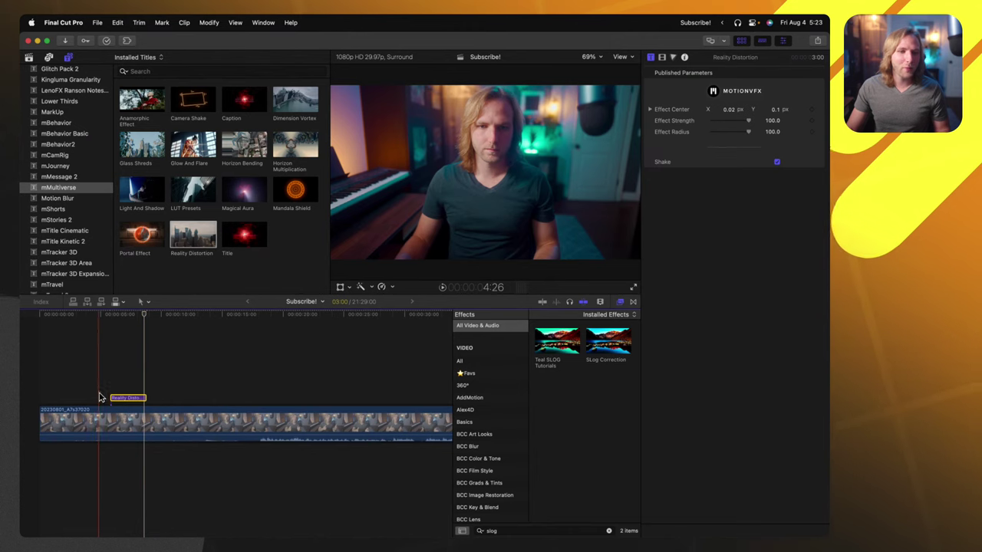
key("Delete")
Try the Portal Effect title above the talking-head clip, replacing it once to preview its animation, and remove it
left_click_drag(143, 232, 157, 358)
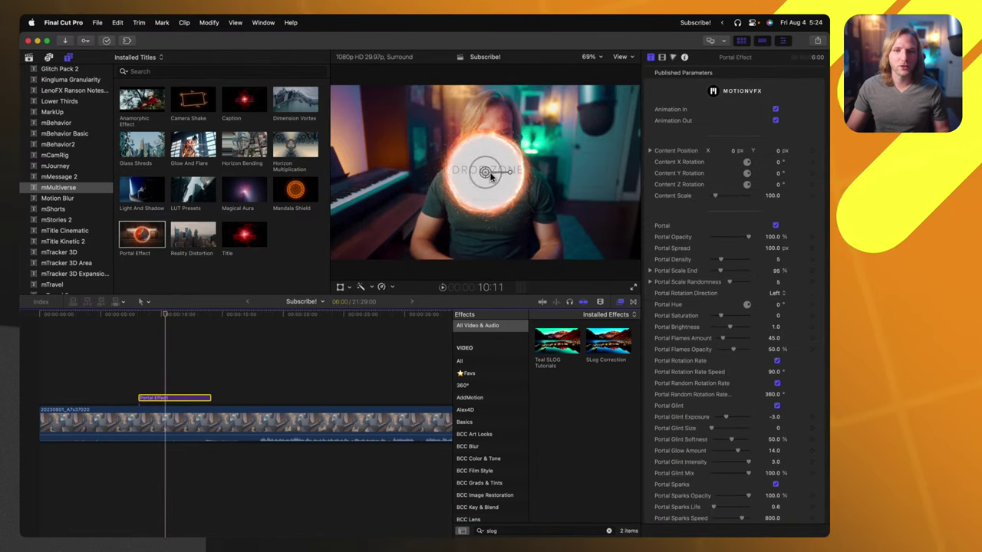
key("Delete")
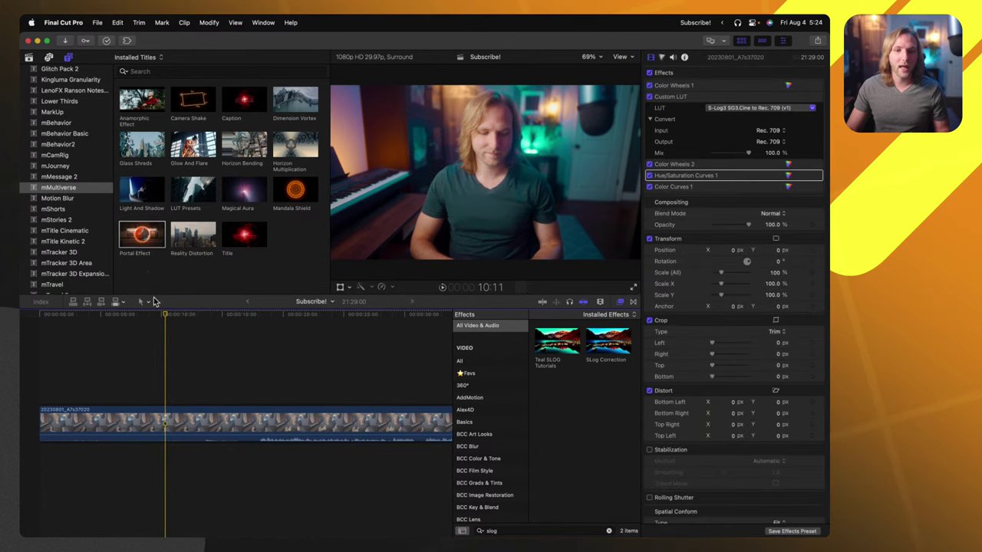
left_click_drag(142, 232, 157, 376)
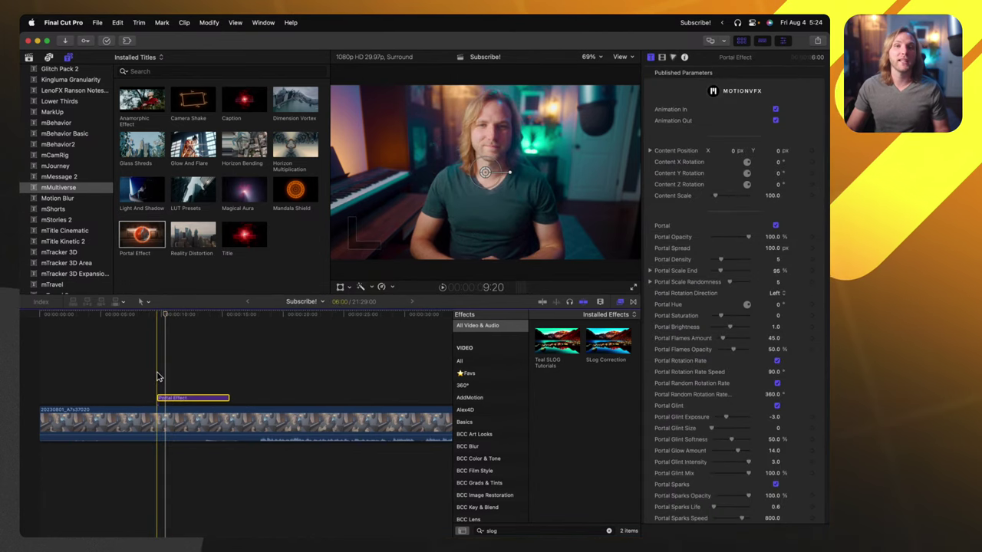
left_click(176, 377)
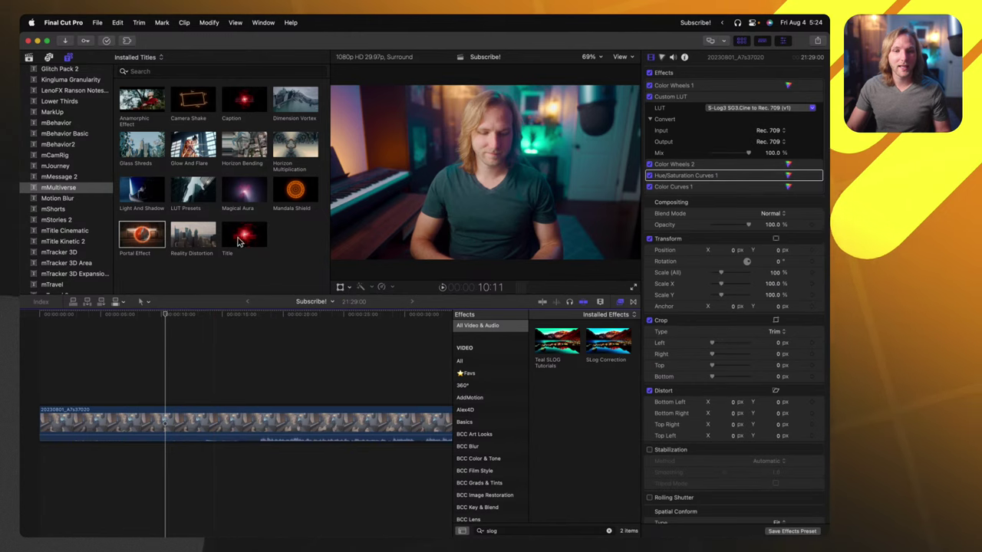
Try the mMultiverse Title above the talking-head clip, preview its text animation and delete it
left_click_drag(158, 397, 154, 398)
left_click(170, 397)
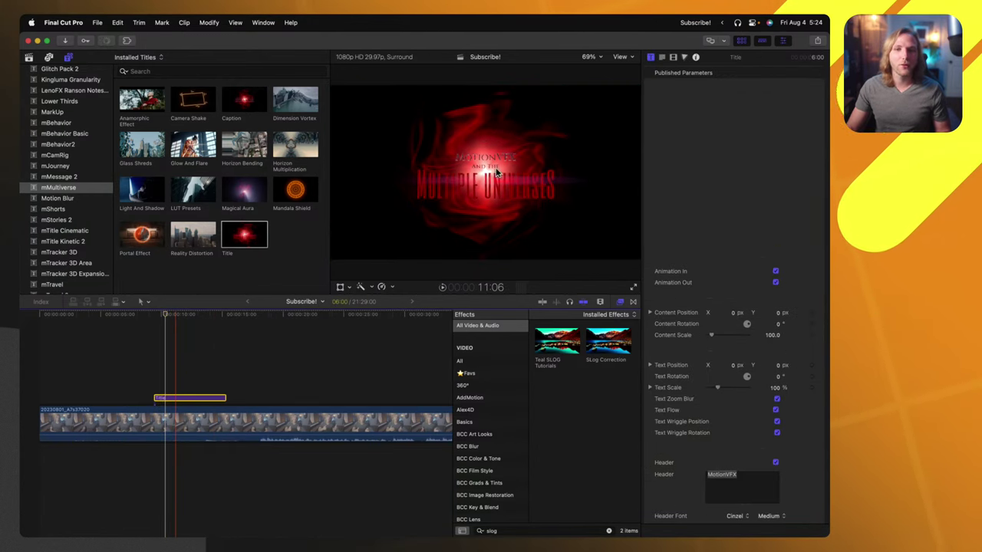
key("Delete")
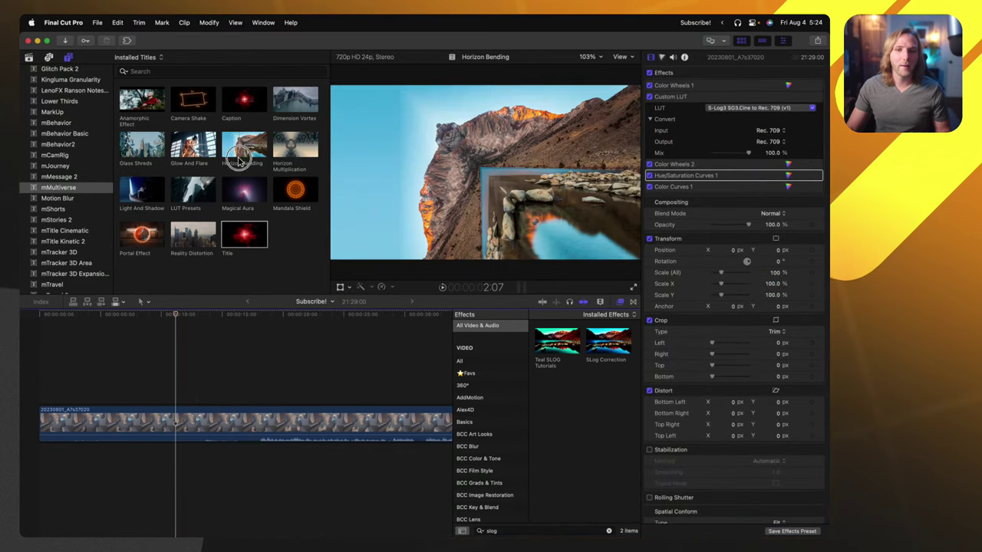
Try the Horizon Bending title above the talking-head clip and delete it after playback
left_click_drag(240, 158, 188, 359)
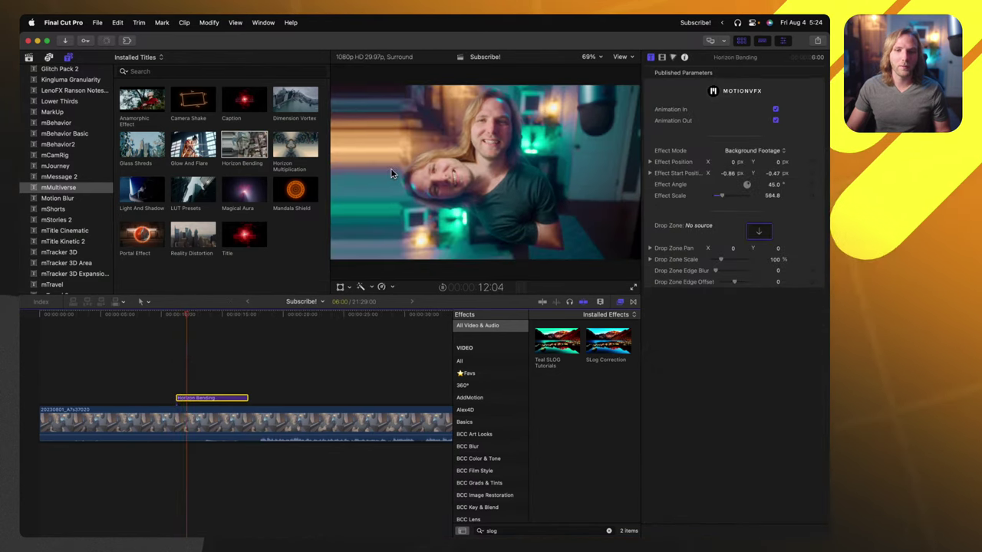
key("space")
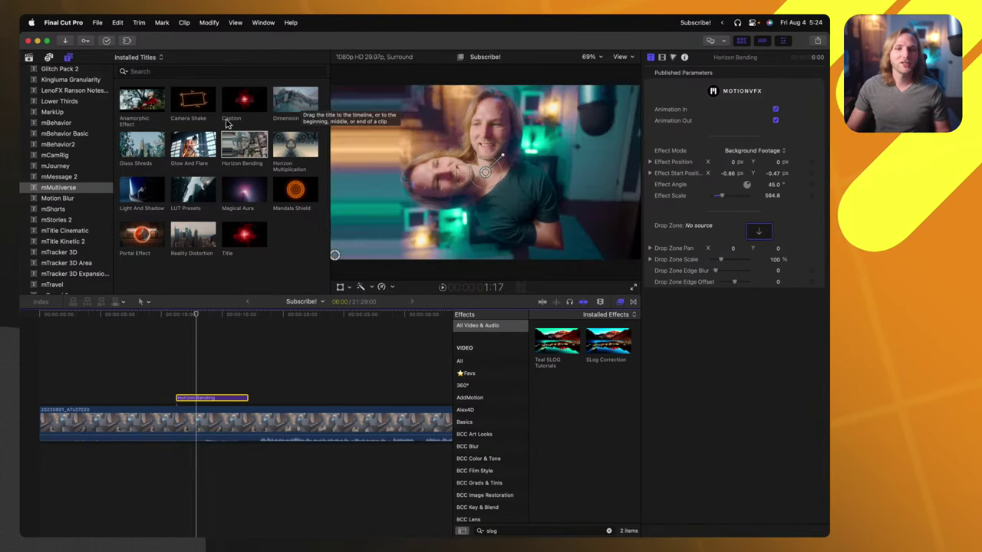
key("Delete")
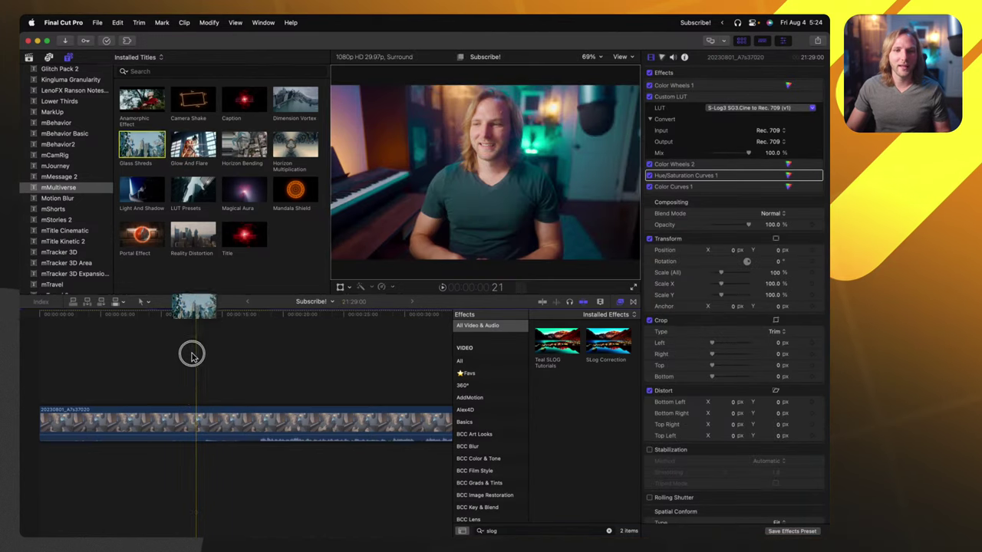
Try the Glass Shreds title above the talking-head clip and delete it after playback
left_click_drag(192, 354, 191, 369)
key("space")
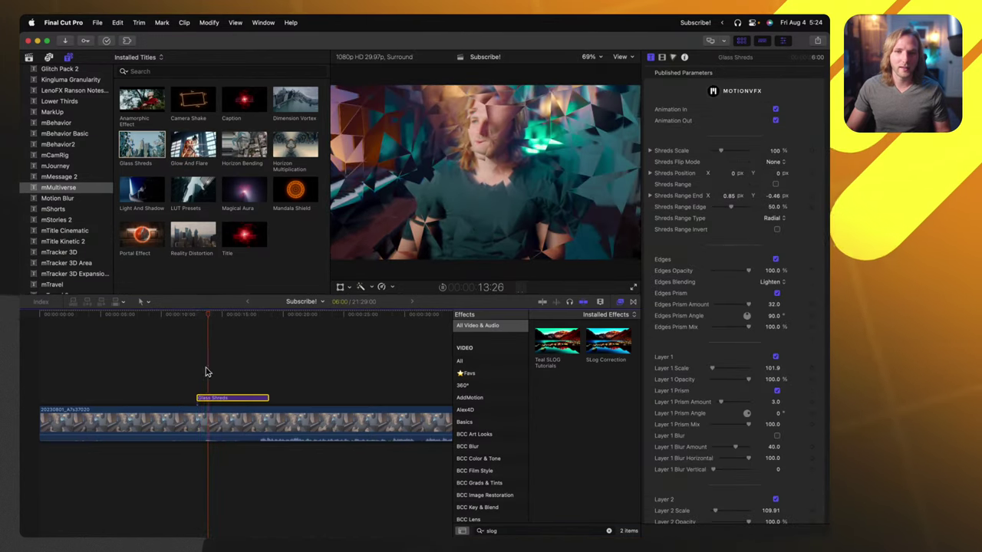
key("Delete")
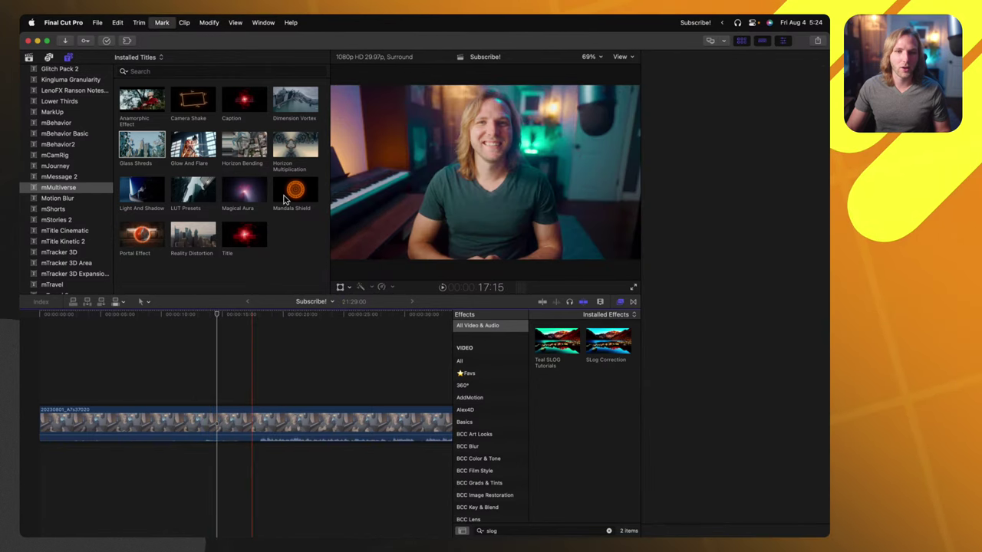
Cancel dropping Mandala Shield onto the talking-head clip, and try the LUT Presets title above the clip before deleting it
left_click_drag(295, 189, 123, 427)
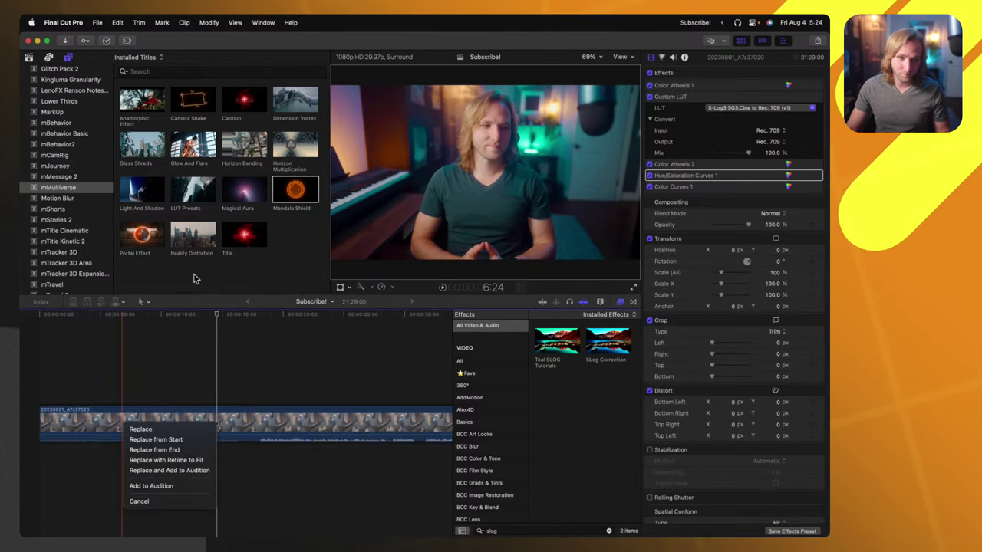
key("Escape")
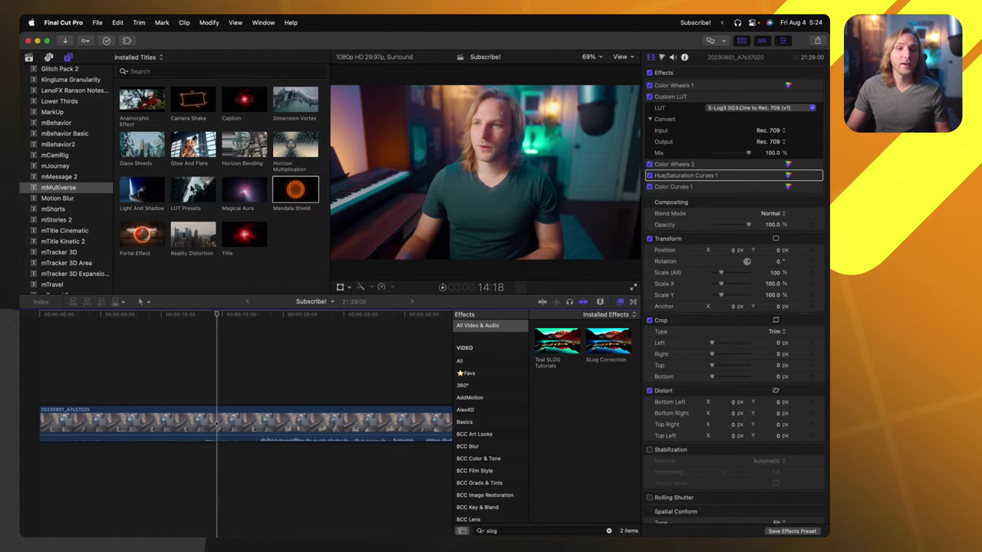
left_click_drag(192, 189, 154, 339)
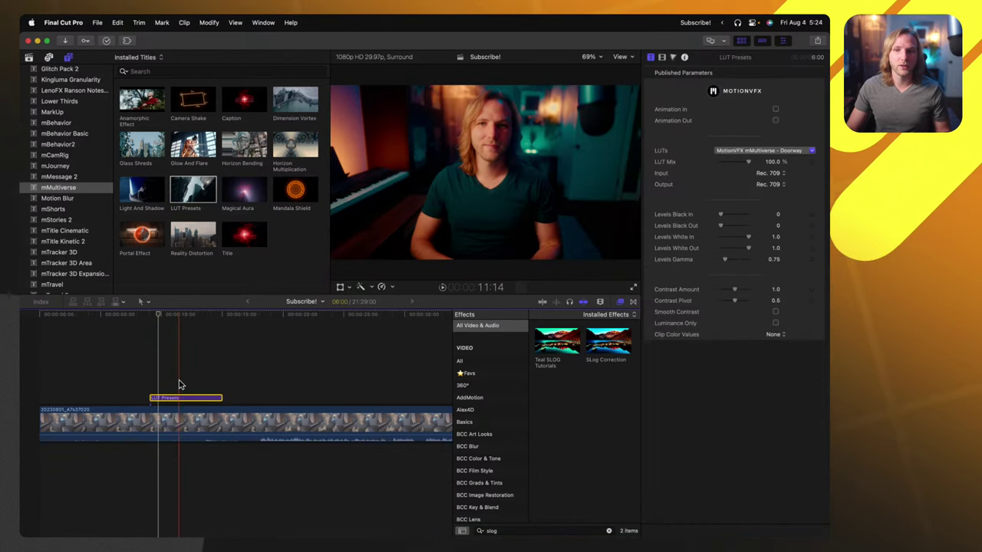
key("Delete")
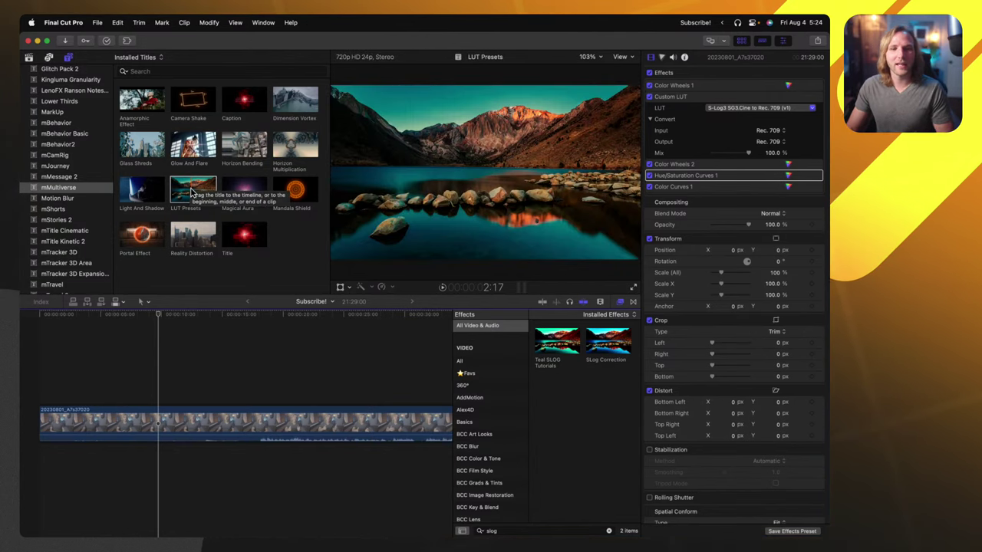
left_click(188, 182)
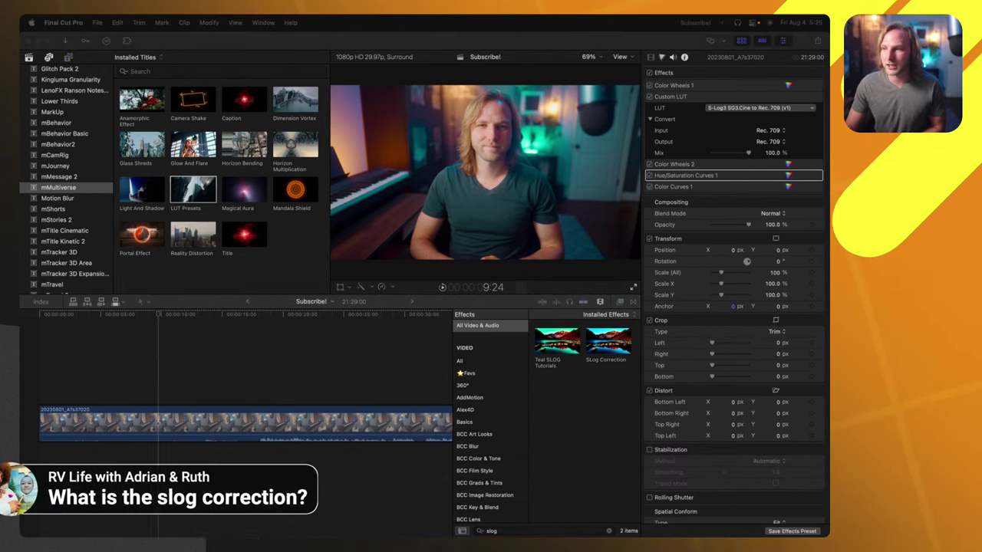
Select the talking-head clip and disable all its color corrections, from Color Curves 1 up through Custom LUT and Color Wheels 1
left_click(549, 503)
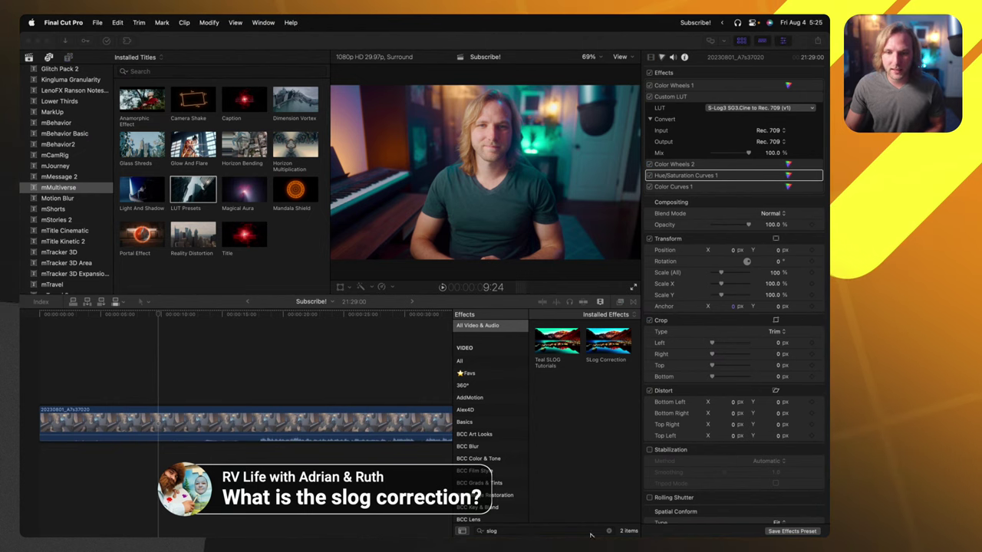
left_click(378, 412)
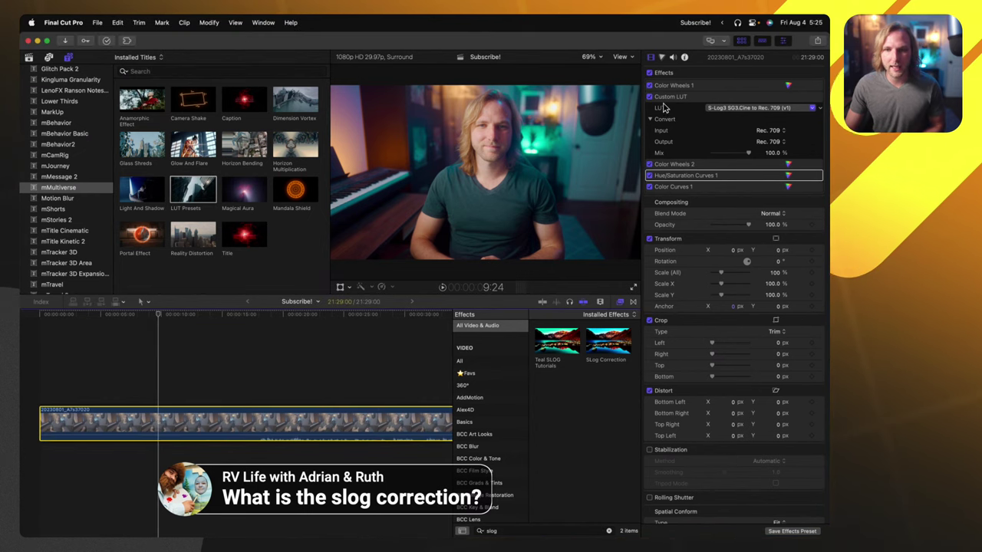
left_click(692, 87)
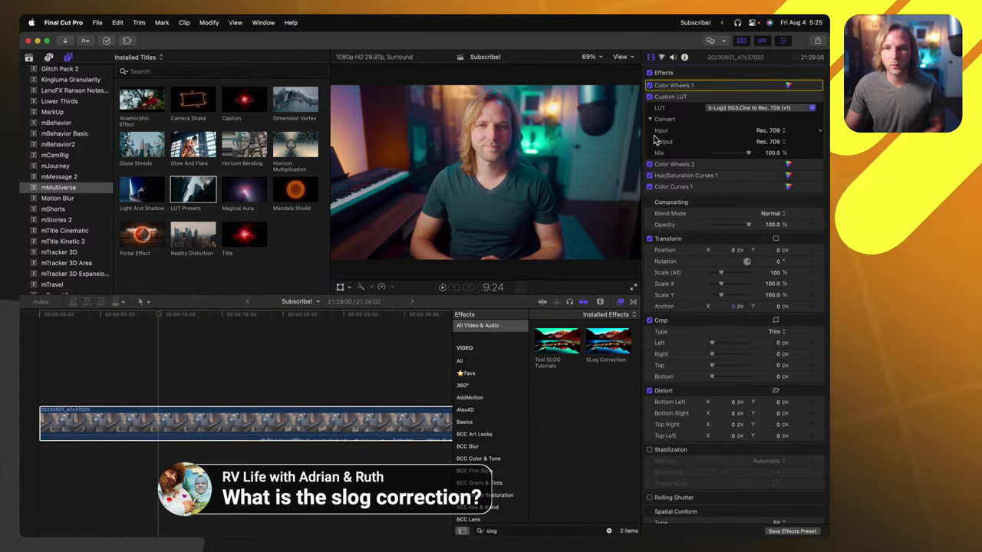
left_click_drag(651, 186, 650, 97)
left_click(650, 86)
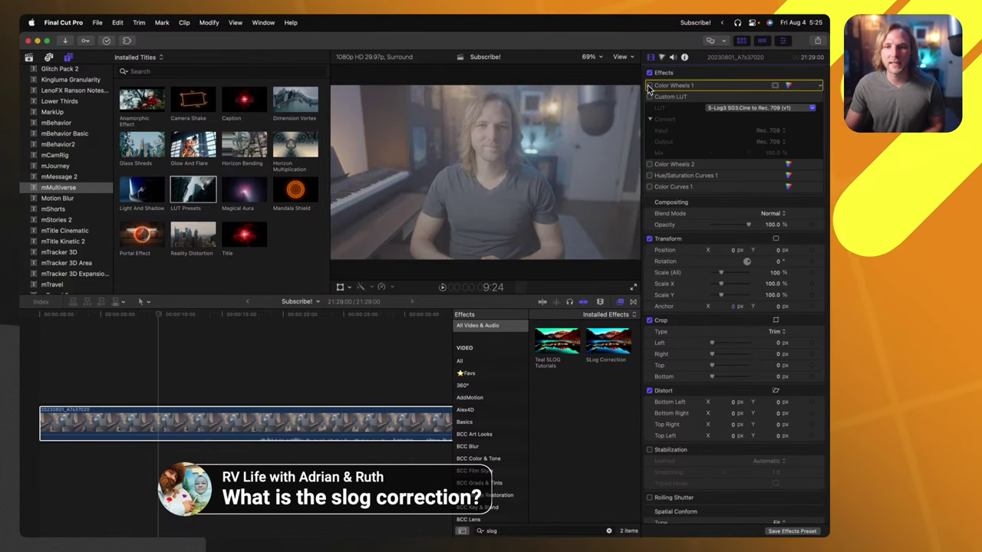
Re-enable Color Wheels 1 and Custom LUT on the clip, and view the available LUTs without changing the selection
left_click(649, 86)
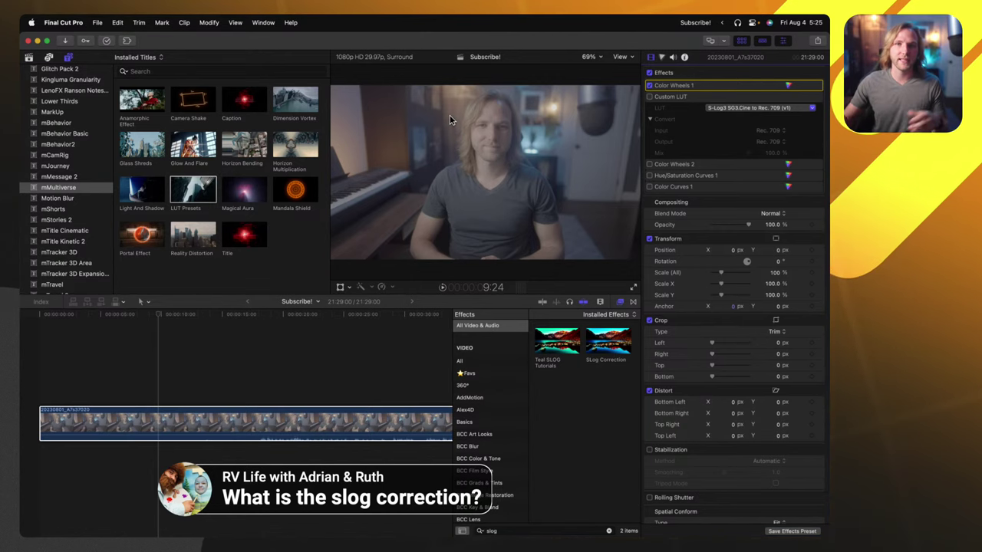
left_click(649, 96)
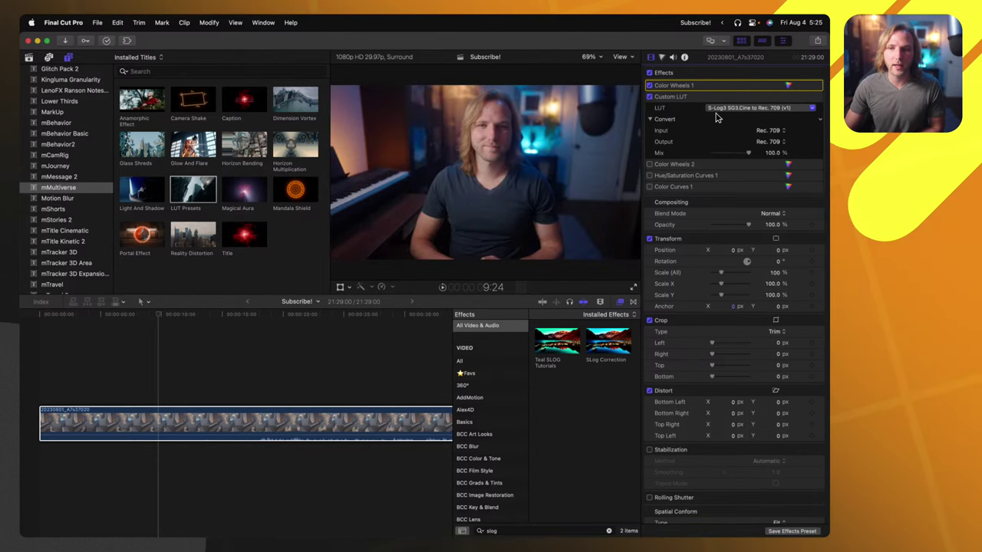
left_click(721, 111)
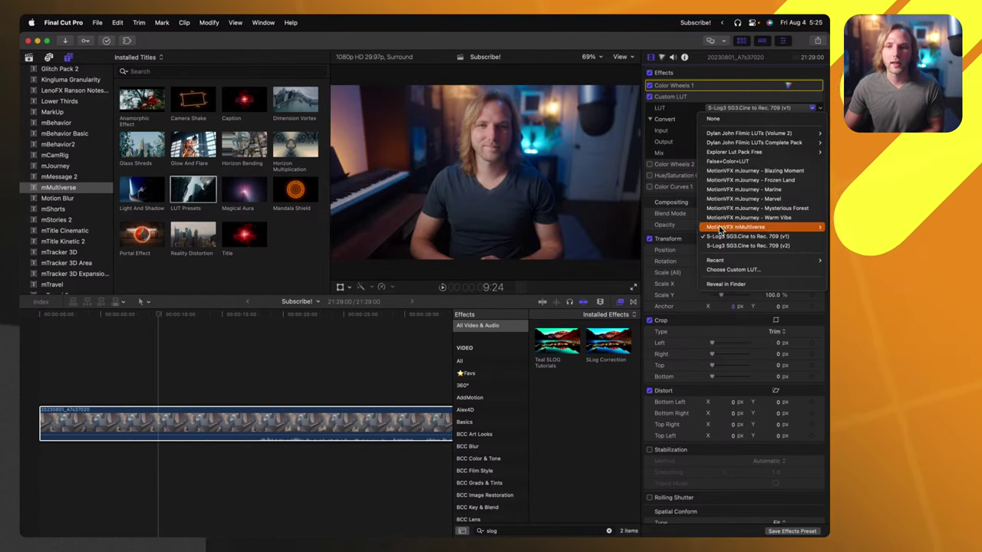
left_click(674, 101)
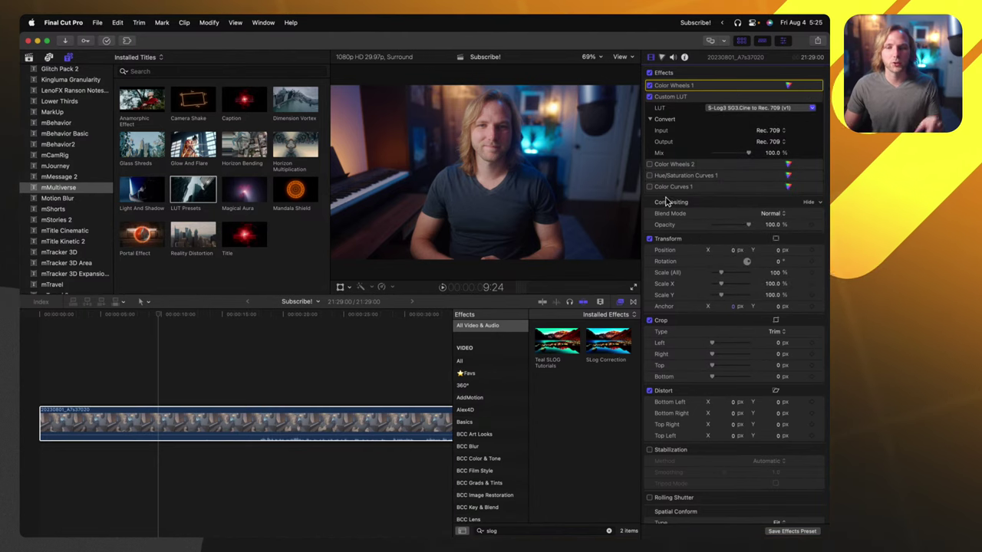
Re-enable Color Wheels 2, Hue/Saturation Curves 1 and Color Curves 1 on the talking-head clip
left_click(649, 165)
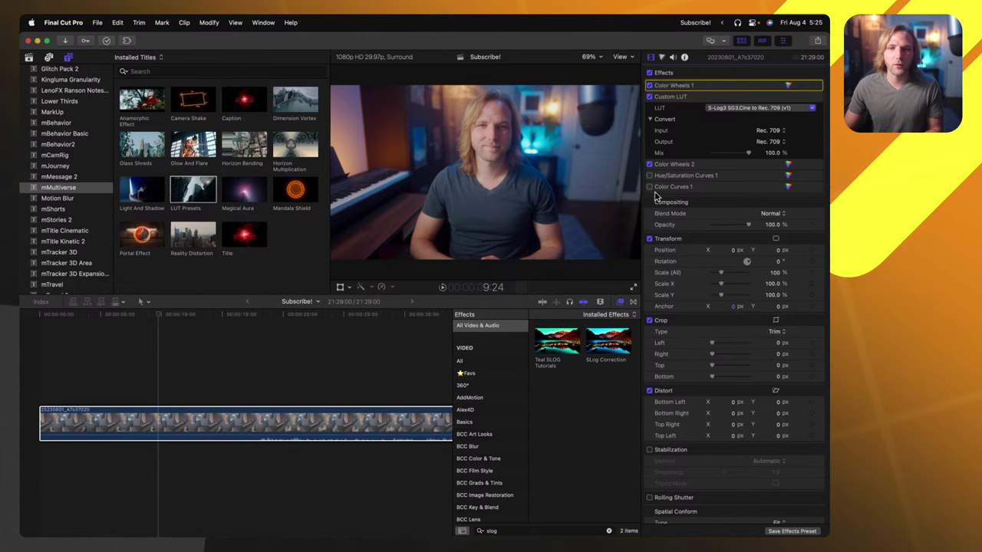
left_click(648, 176)
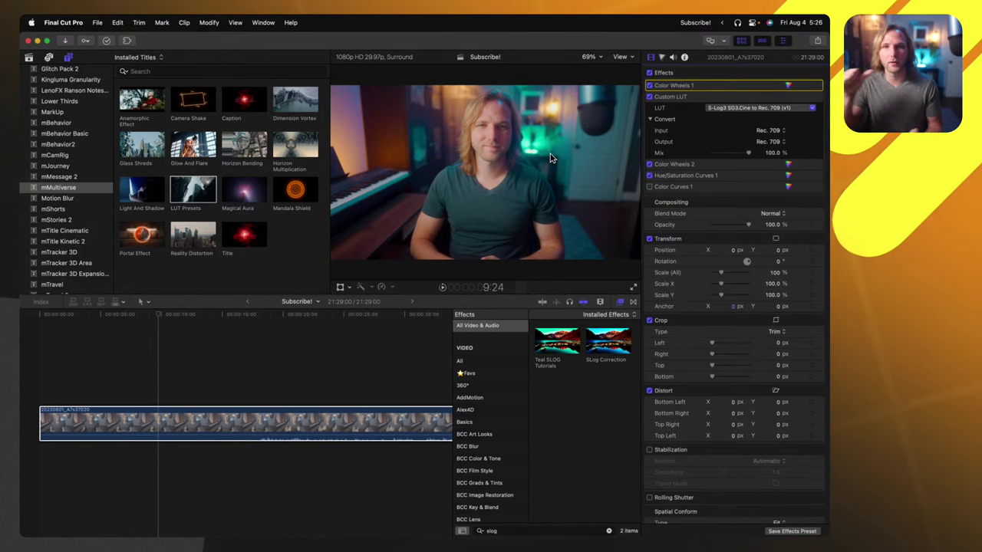
left_click(649, 187)
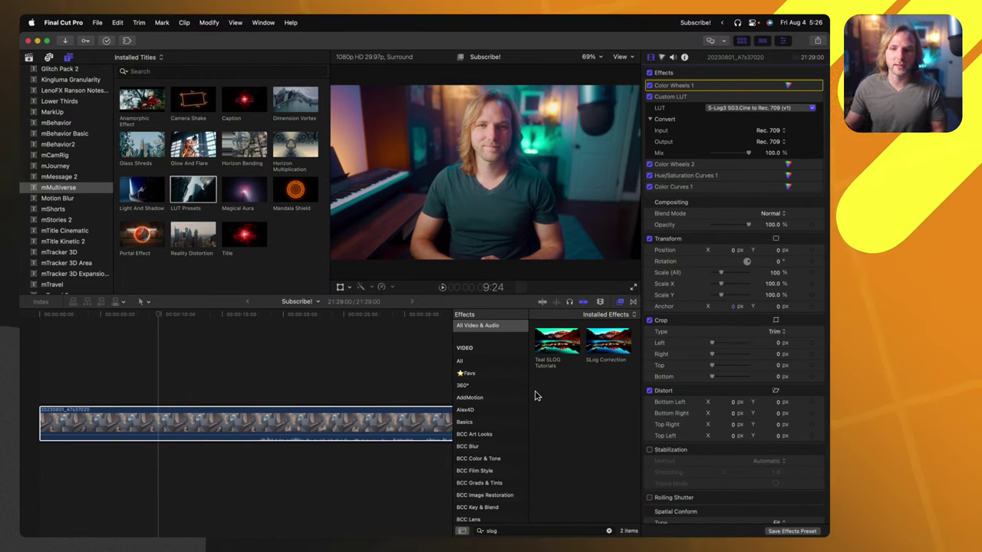
left_click(416, 208)
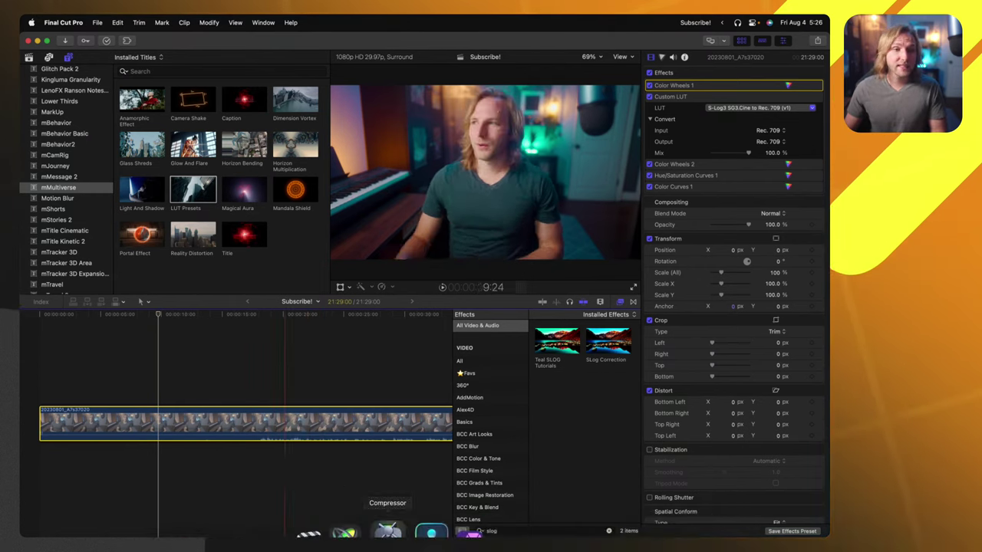
scroll(75, 201, "up", 3)
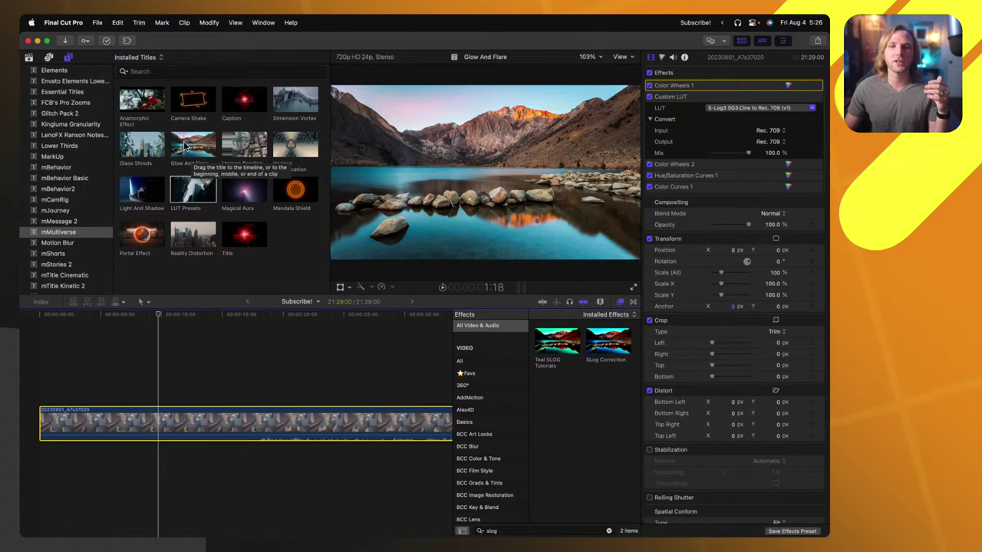
mouse_move(460, 537)
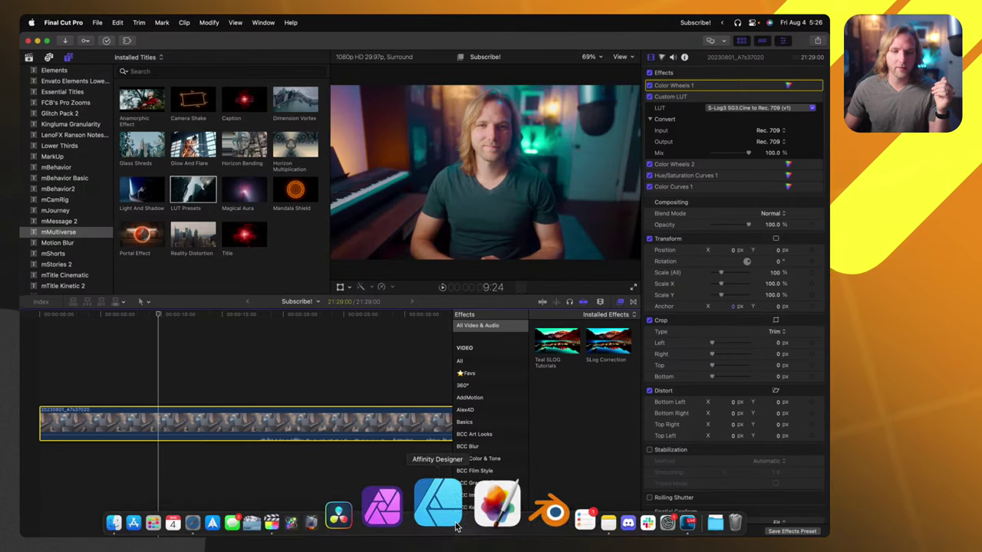
left_click(527, 509)
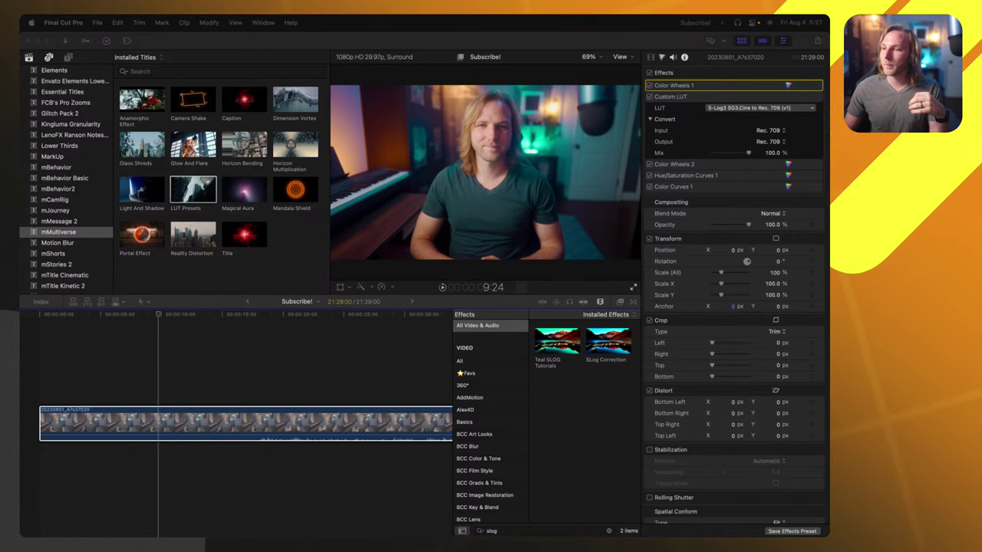
left_click(147, 342)
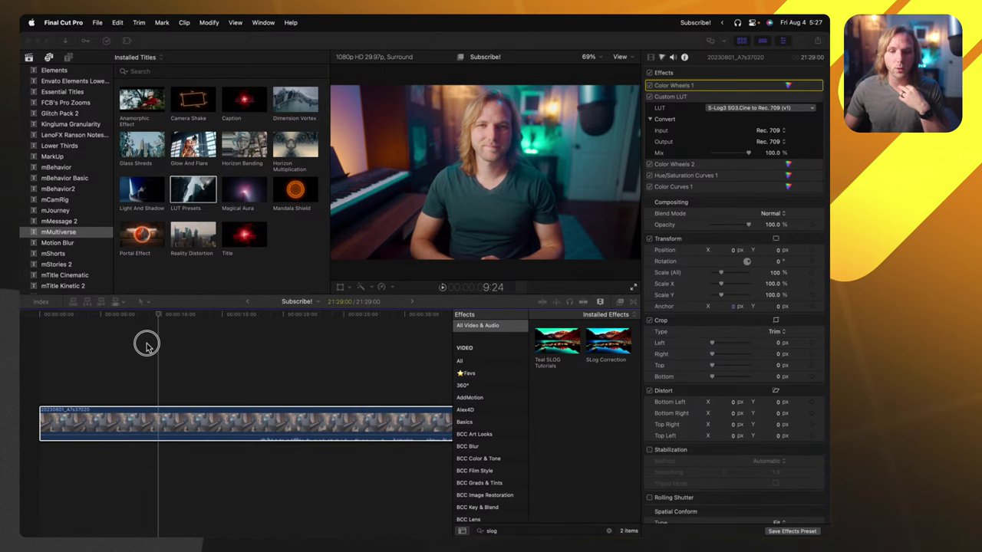
Clear the effects search and show the Motion Tools category of video effects
left_click(608, 531)
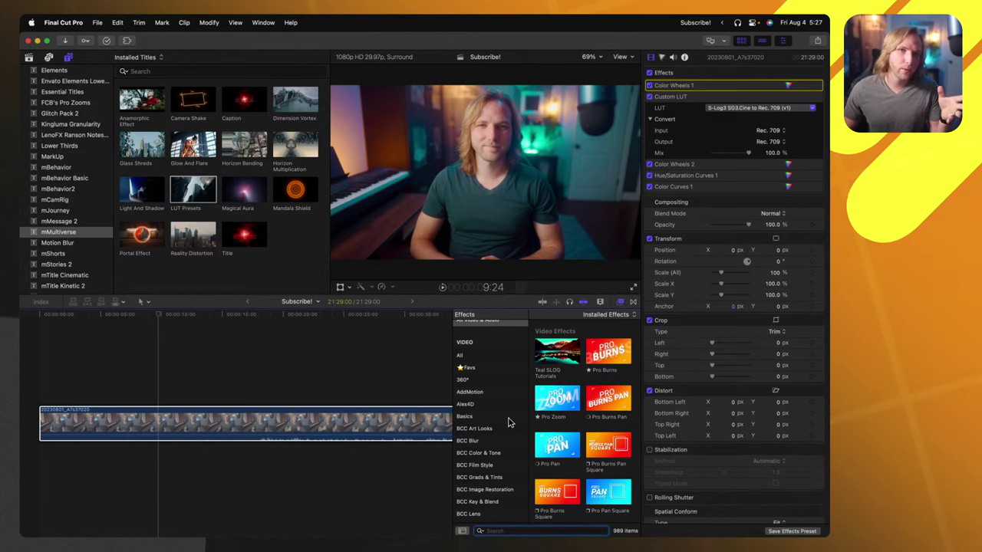
scroll(495, 408, "up", 2)
left_click(425, 408)
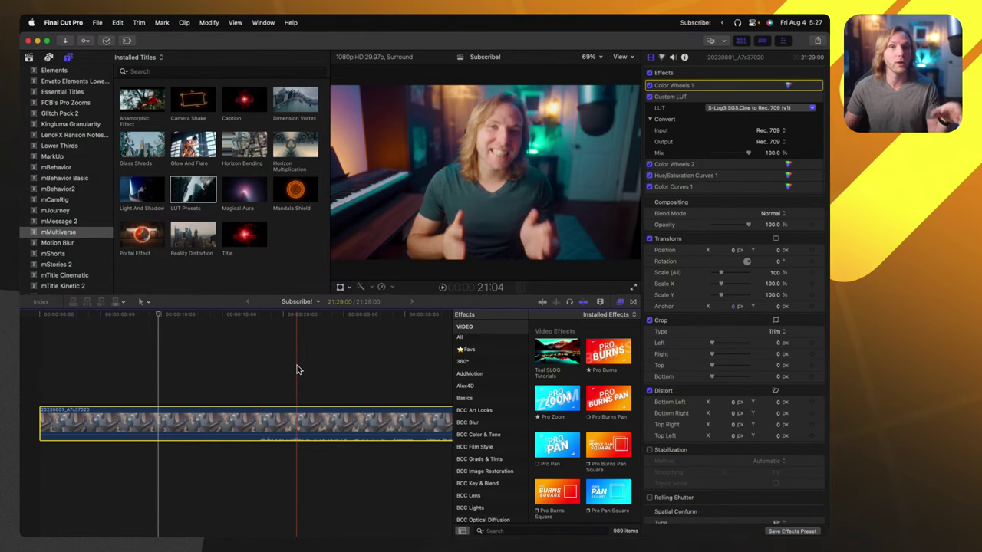
left_click(581, 530)
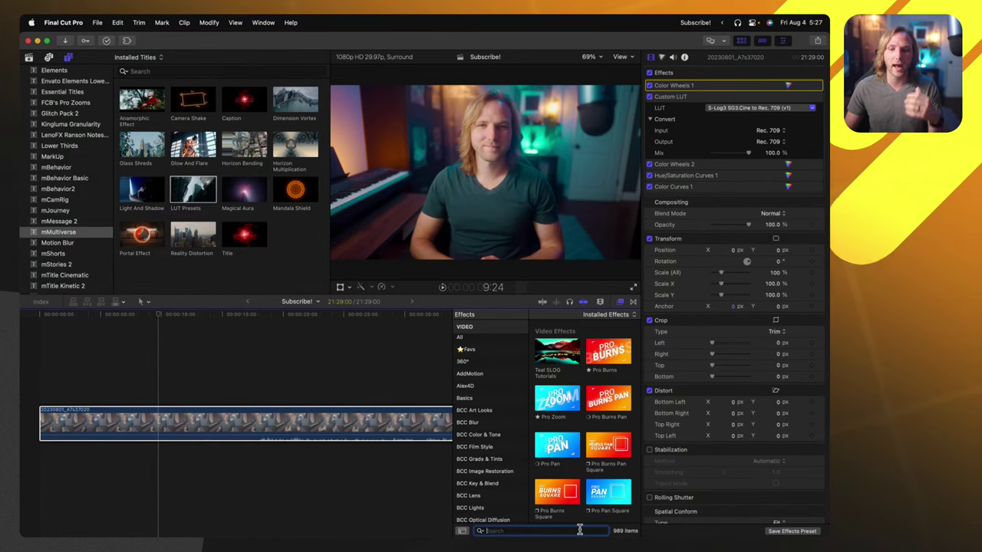
scroll(470, 389, "down", 5)
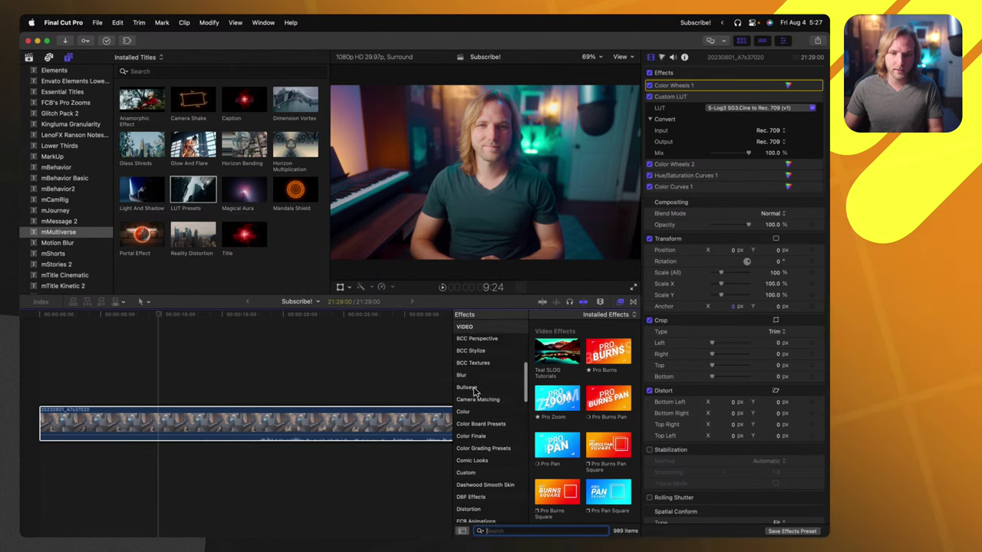
scroll(470, 389, "down", 10)
scroll(485, 453, "down", 2)
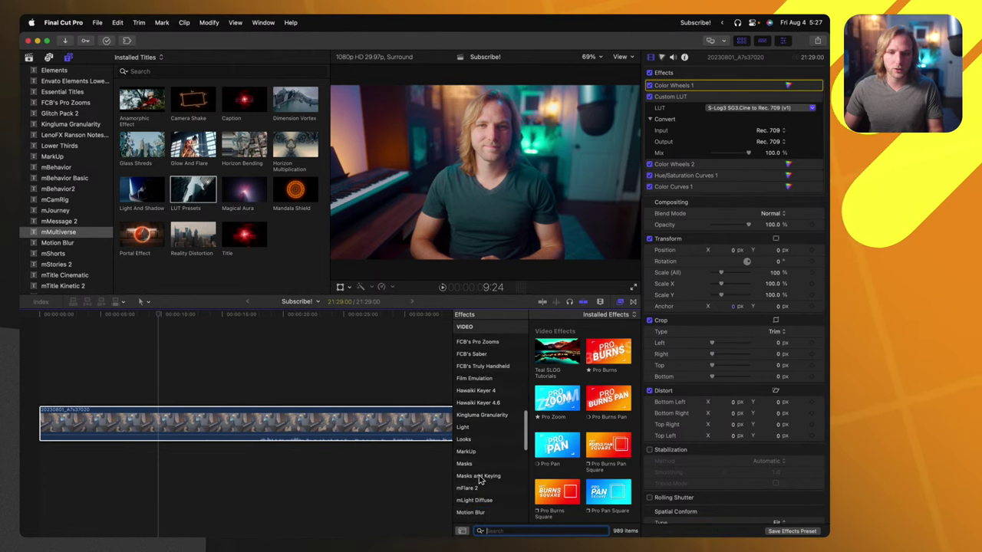
left_click(482, 506)
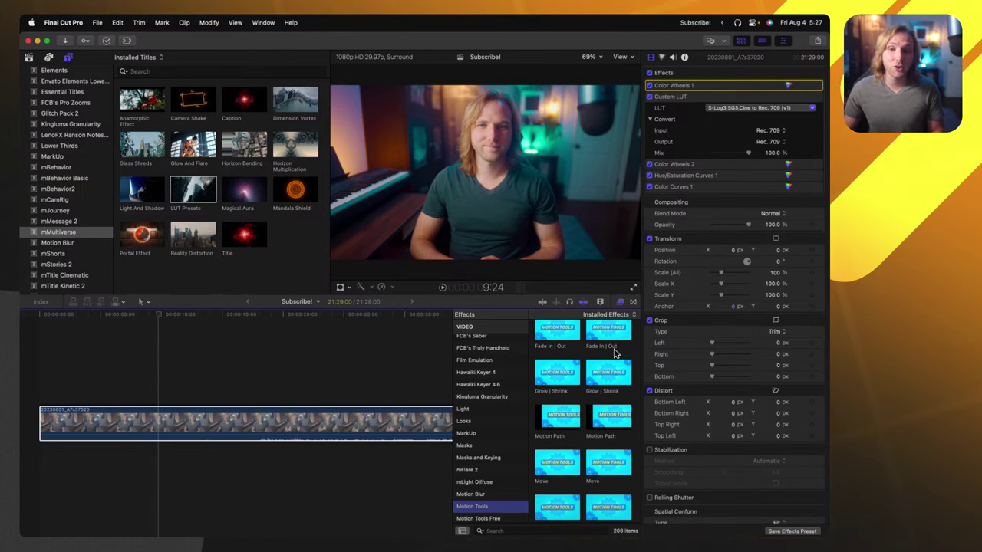
Look through the Motion Tools effects, including the Basic Motion, Behaviors and Blur groups
scroll(613, 353, "down", 1)
scroll(604, 375, "down", 8)
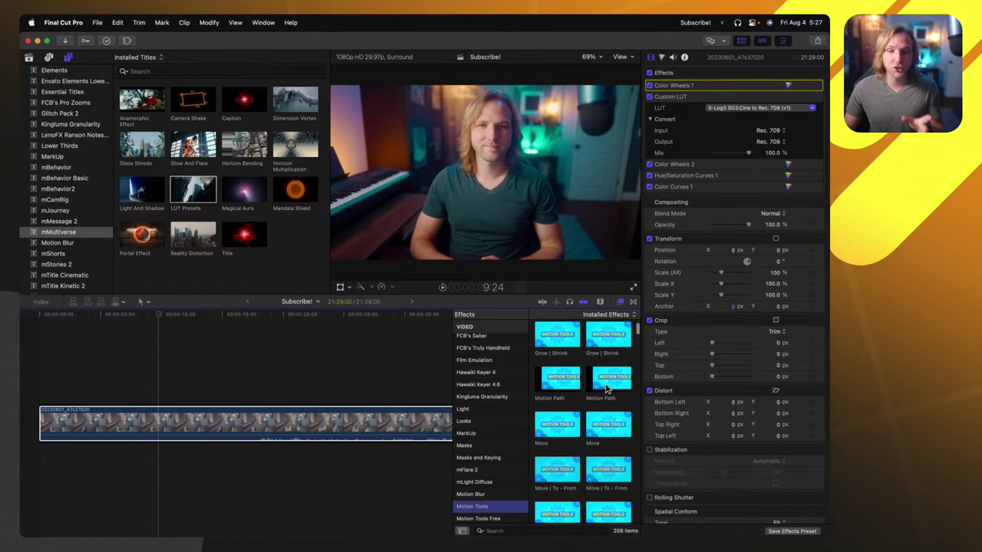
scroll(603, 433, "down", 4)
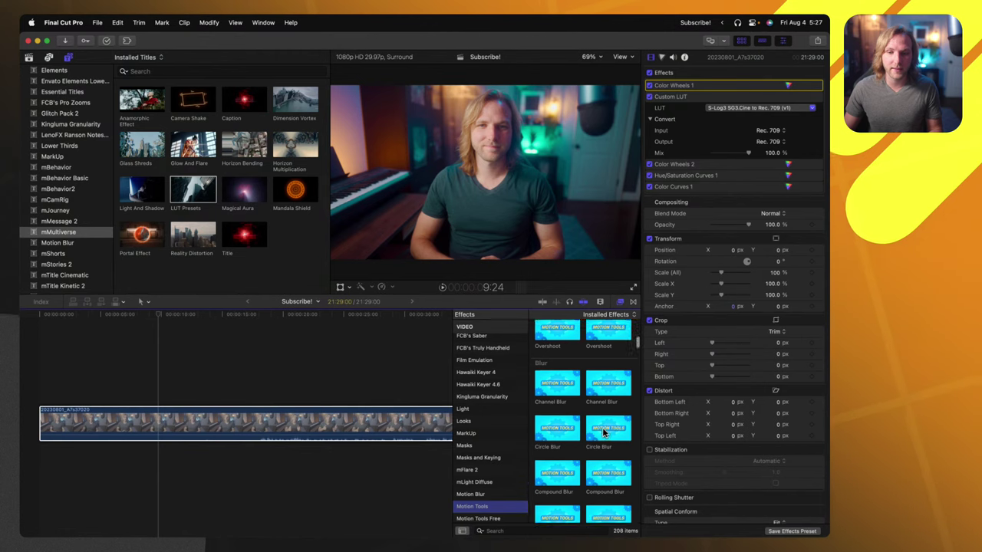
scroll(589, 421, "down", 1)
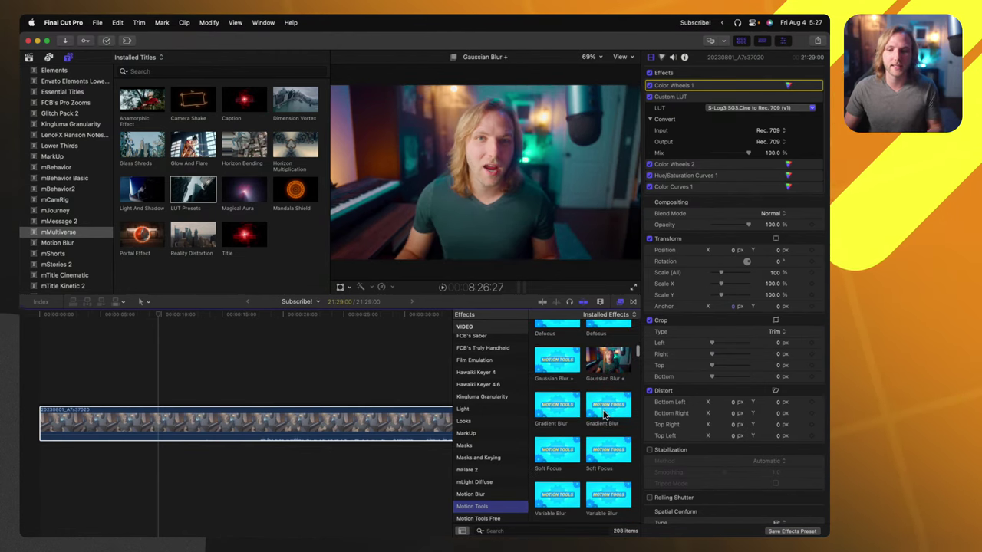
scroll(585, 361, "down", 1)
scroll(584, 360, "up", 5)
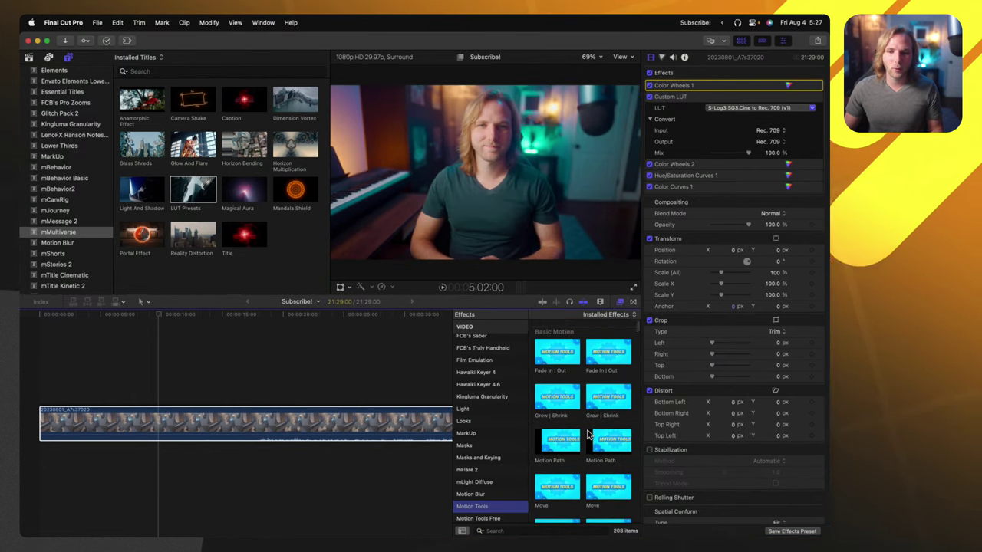
scroll(588, 435, "down", 4)
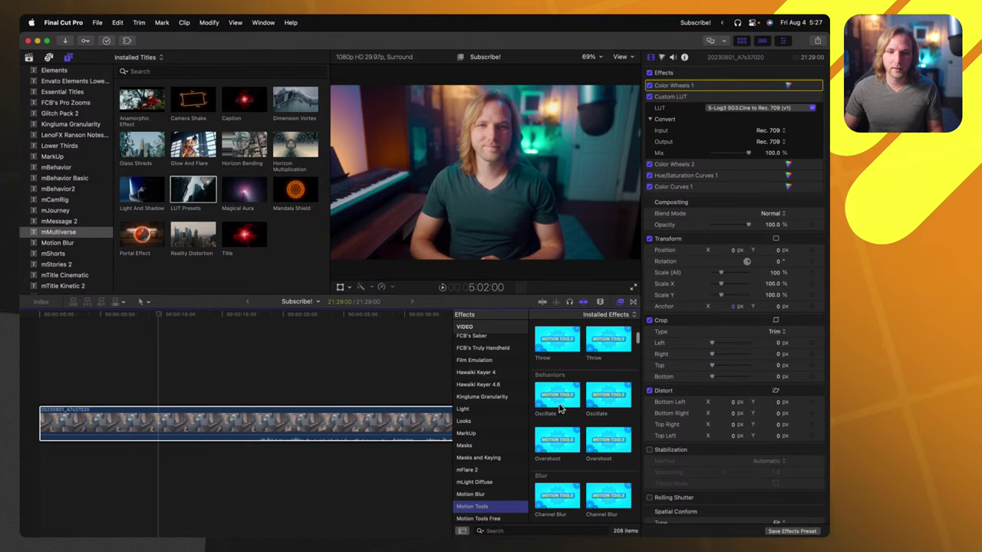
Search all installed titles for "fcp" and place the FCP + MOTION Logo title above the talking-head clip at the playhead
scroll(48, 108, "up", 6)
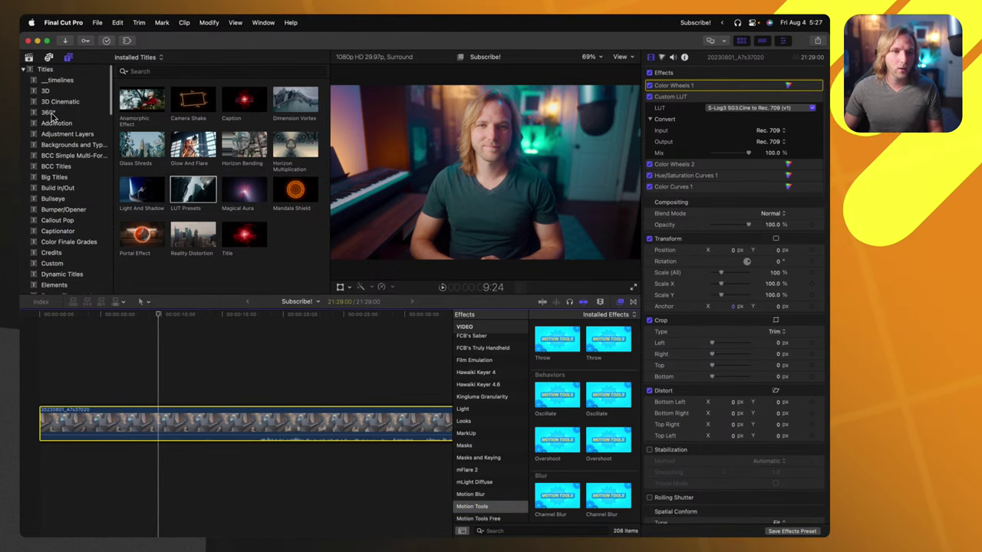
left_click(38, 69)
left_click(153, 70)
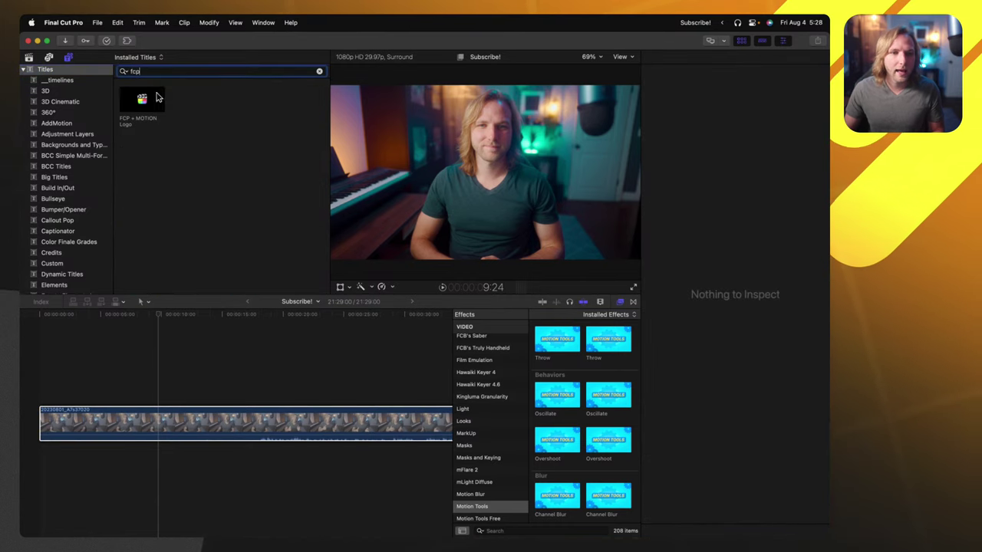
left_click_drag(156, 98, 161, 384)
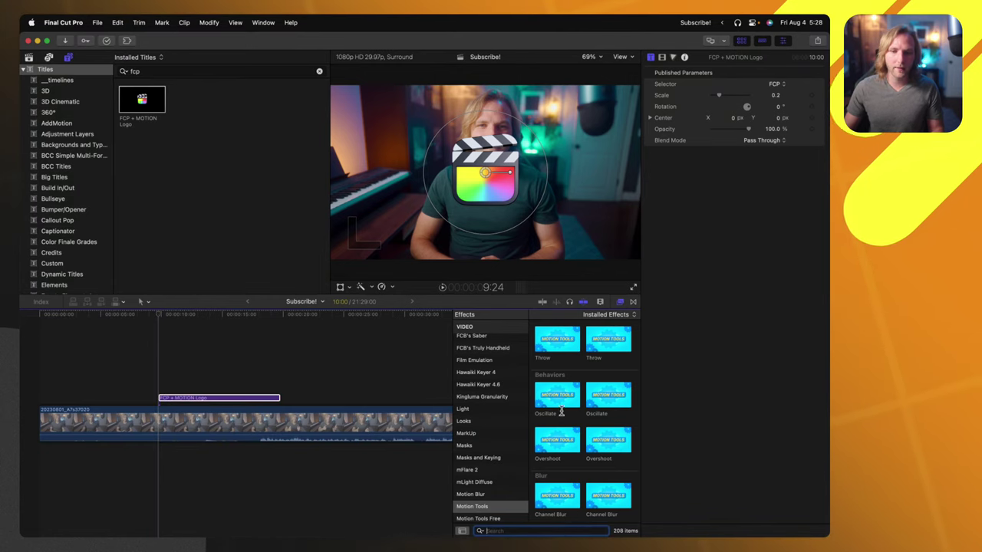
Apply the Oscillate effect to the logo title, play it, and give Oscillate Y a half range and a speed of 75
left_click_drag(560, 412, 268, 399)
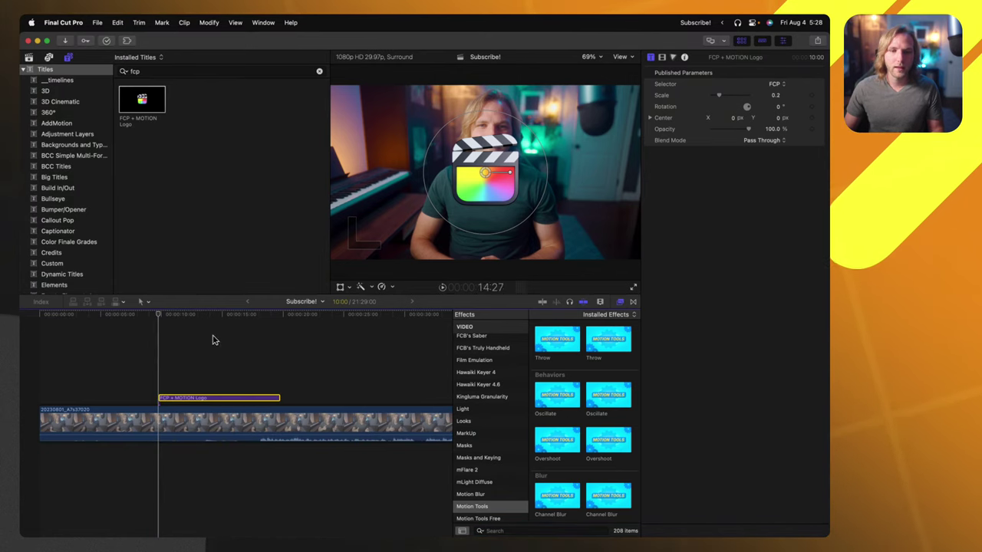
key("space")
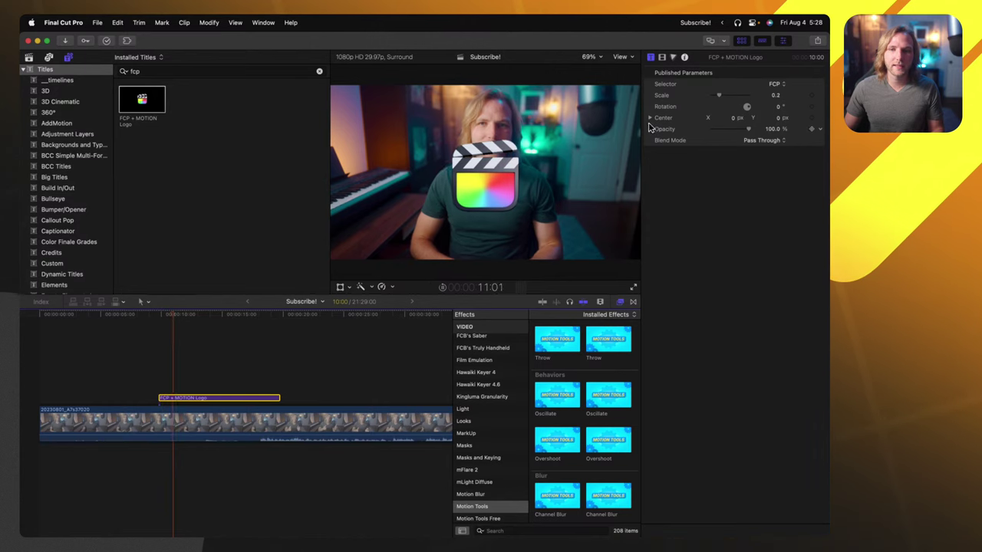
left_click(662, 58)
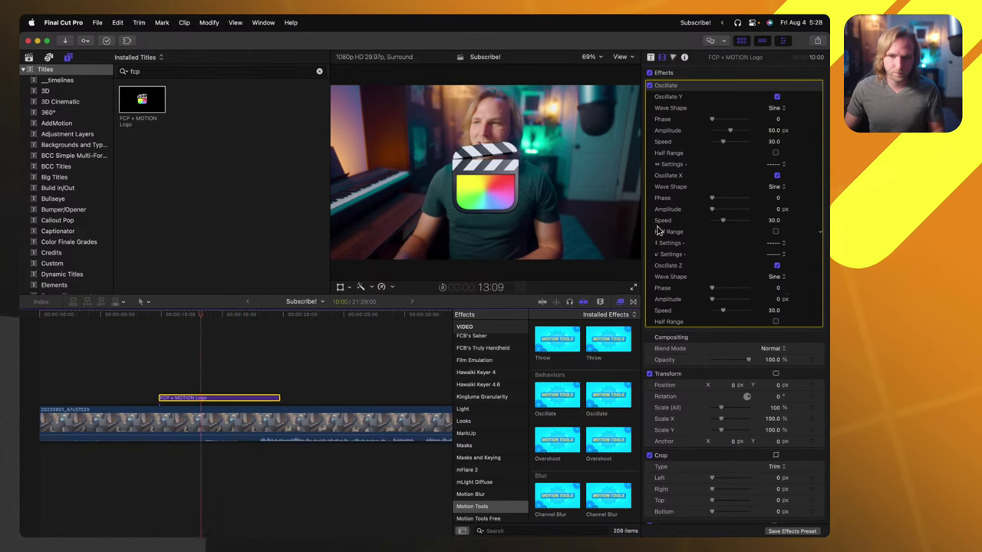
left_click(776, 153)
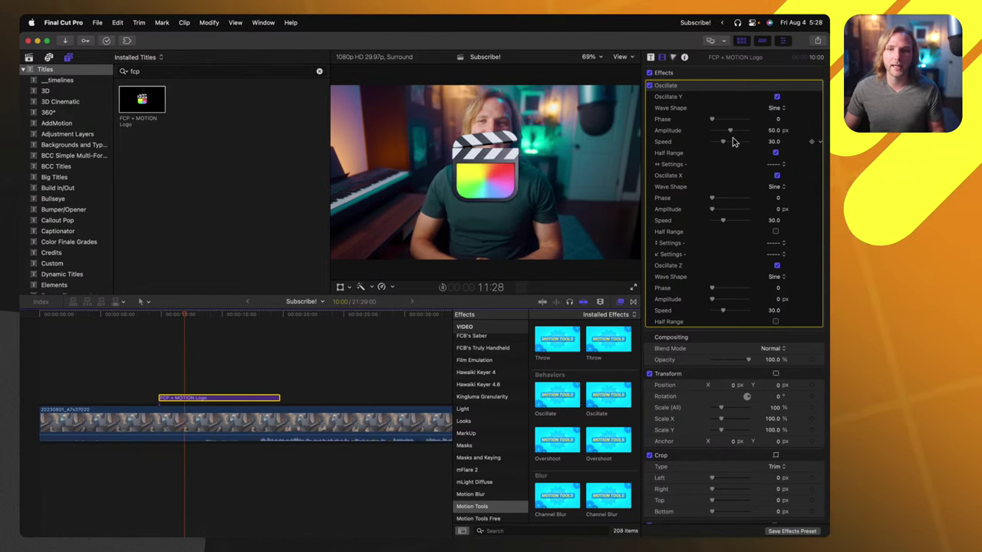
left_click_drag(732, 142, 738, 142)
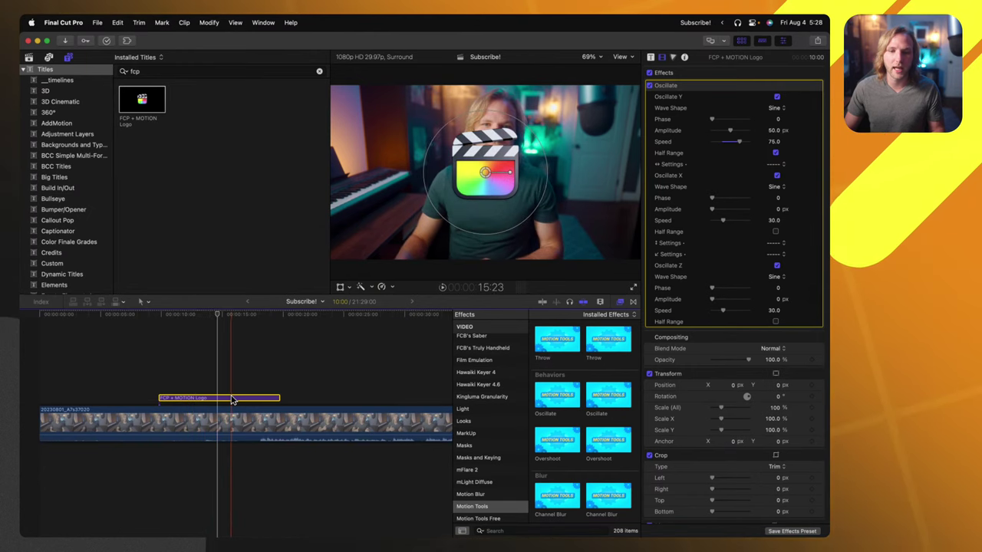
Delete the FCP + MOTION Logo title from above the talking-head clip
scroll(535, 461, "down", 3)
scroll(537, 459, "down", 3)
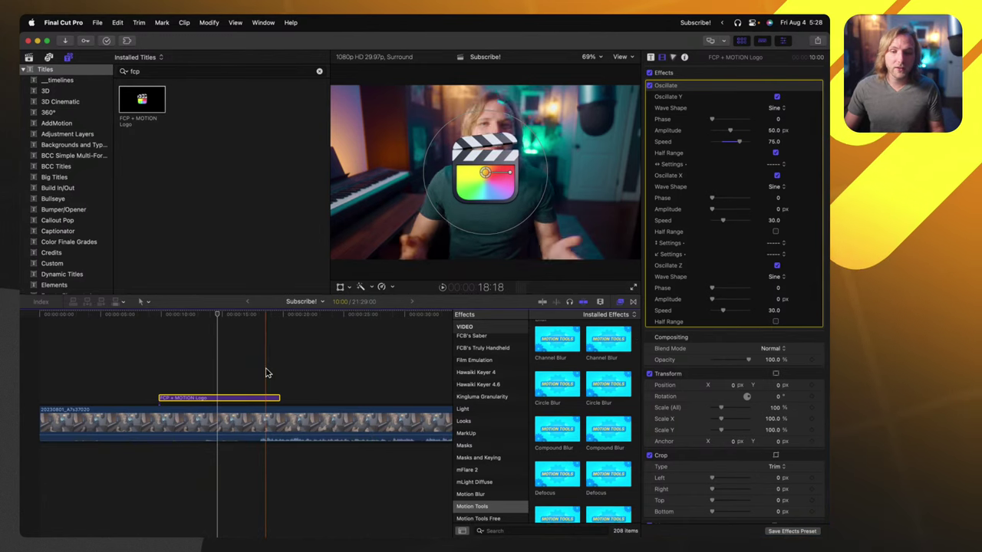
scroll(600, 385, "down", 5)
scroll(601, 386, "up", 1)
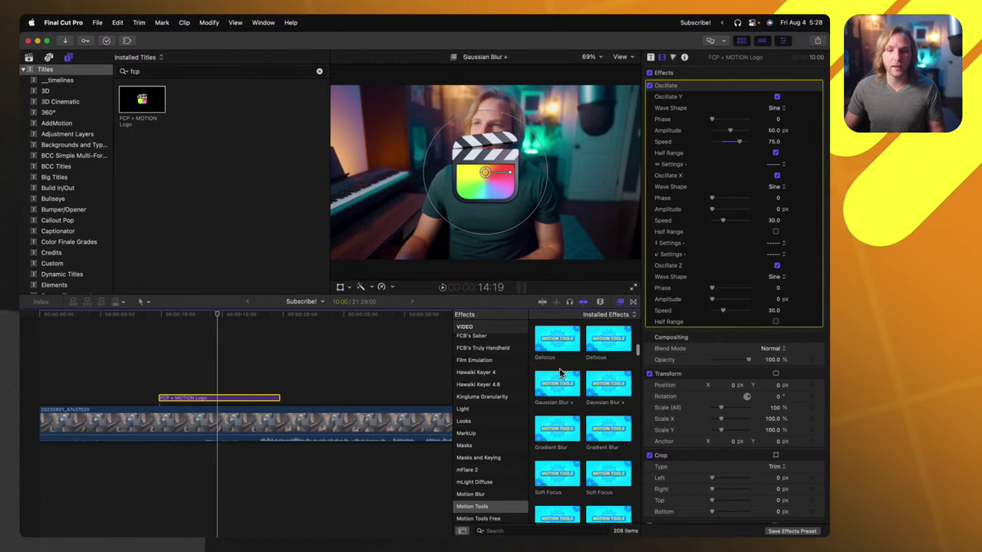
key("Delete")
Try the Defocus effect on the talking-head clip with an amount of 40.6, and remove it from the clip
left_click_drag(557, 345, 238, 422)
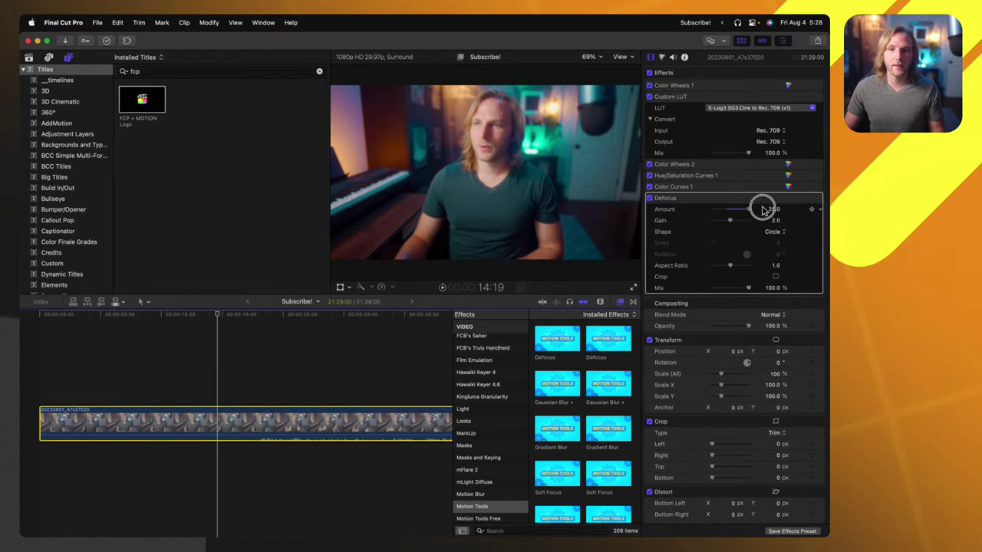
left_click(771, 209)
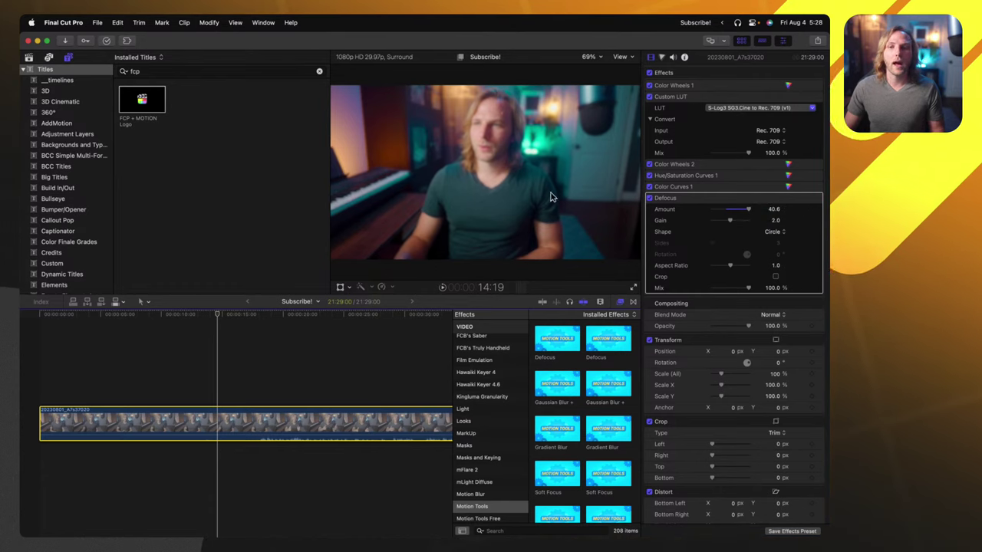
left_click(677, 221)
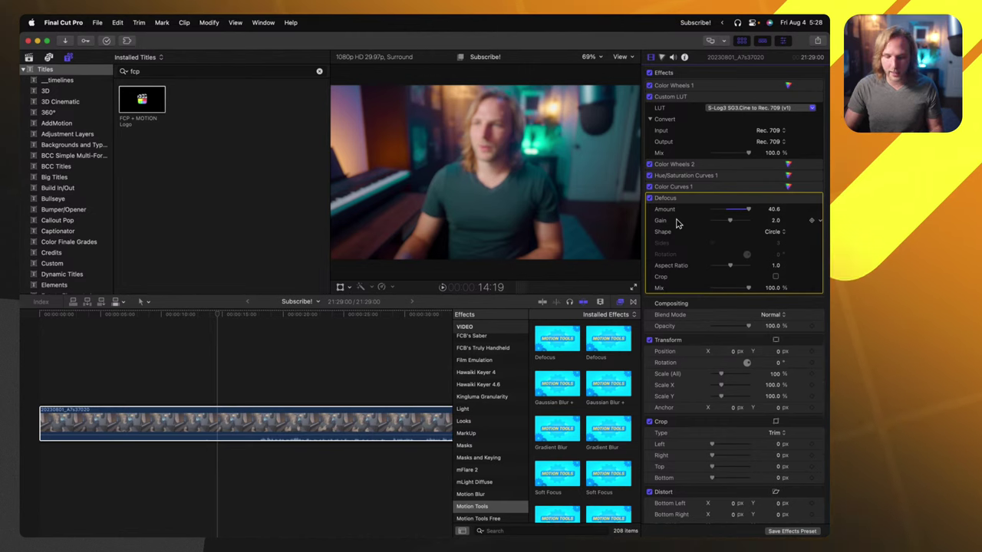
key("Delete")
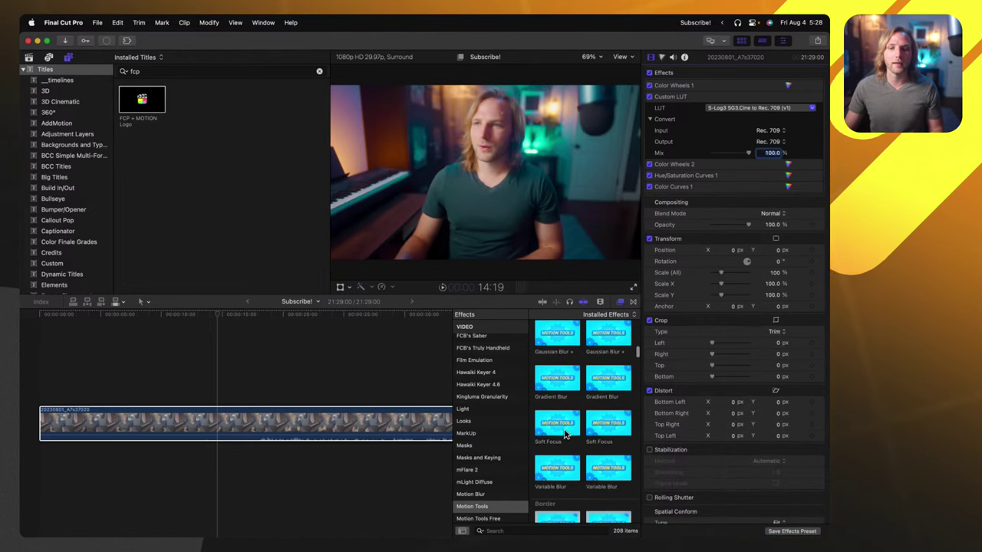
Search for "draw" across all video and audio effects
scroll(566, 433, "down", 3)
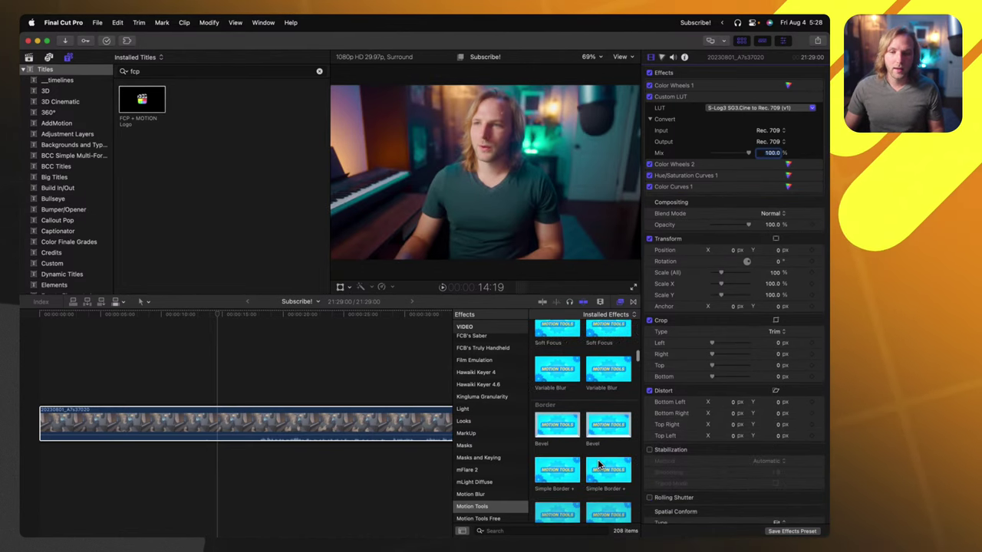
scroll(583, 429, "down", 3)
scroll(590, 416, "down", 1)
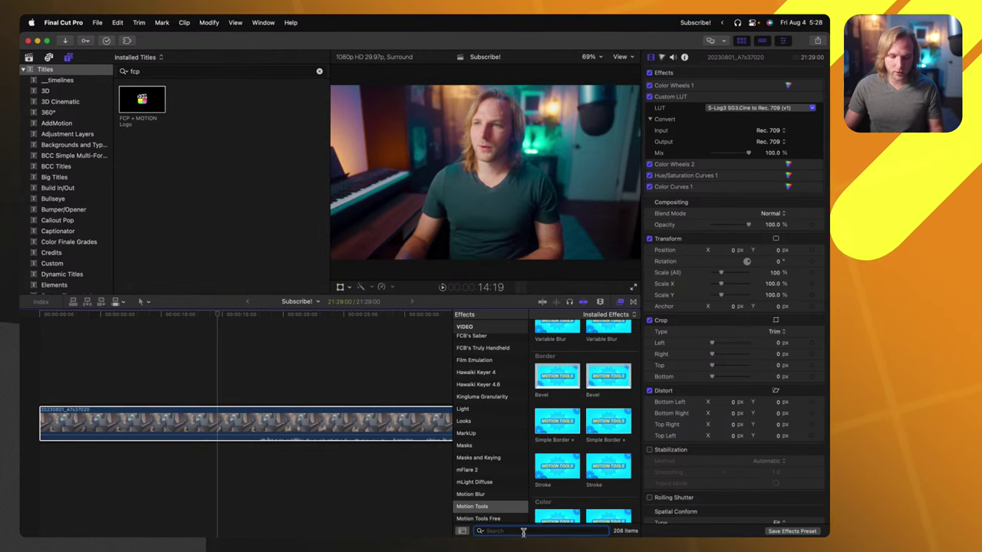
type("raw")
scroll(491, 414, "up", 10)
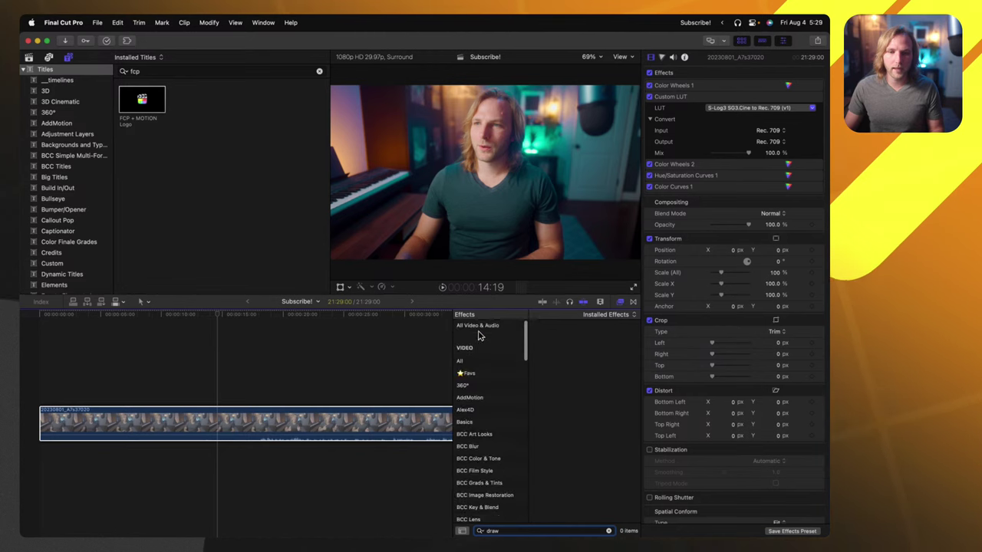
left_click(479, 326)
Apply the Draw Mask effect to the talking-head clip and draw a closed five-point mask around the lower face and chest
left_click_drag(556, 341, 330, 421)
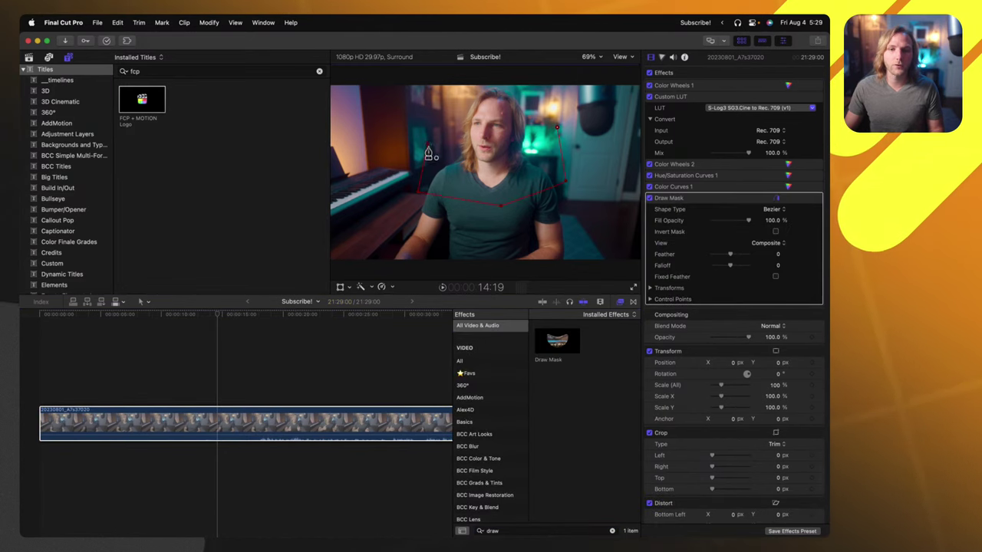
left_click(557, 136)
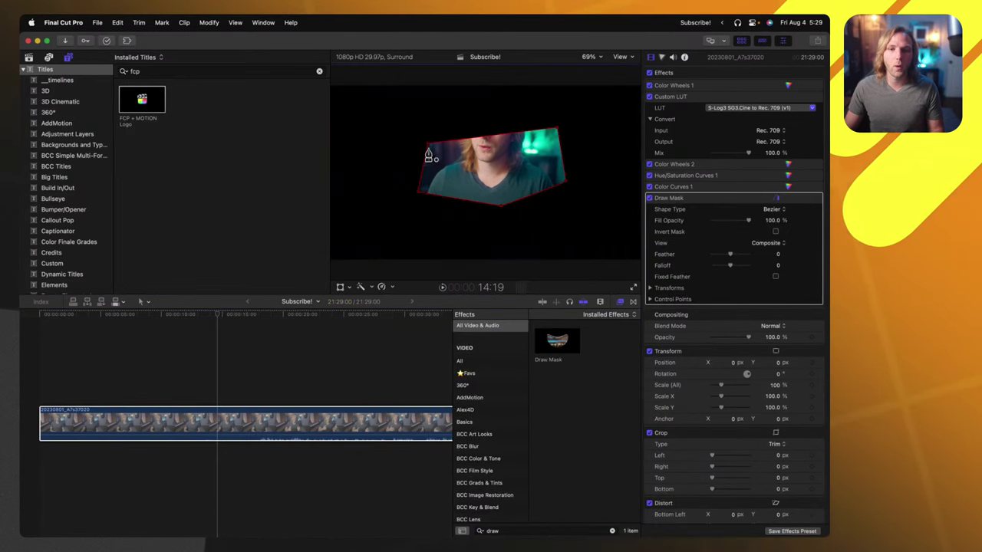
Find the Motion Tools Stroke effect, apply it to the masked talking-head clip, and set its width to 39
left_click(558, 530)
type("stroke")
left_click_drag(559, 349, 274, 418)
left_click_drag(719, 349, 725, 344)
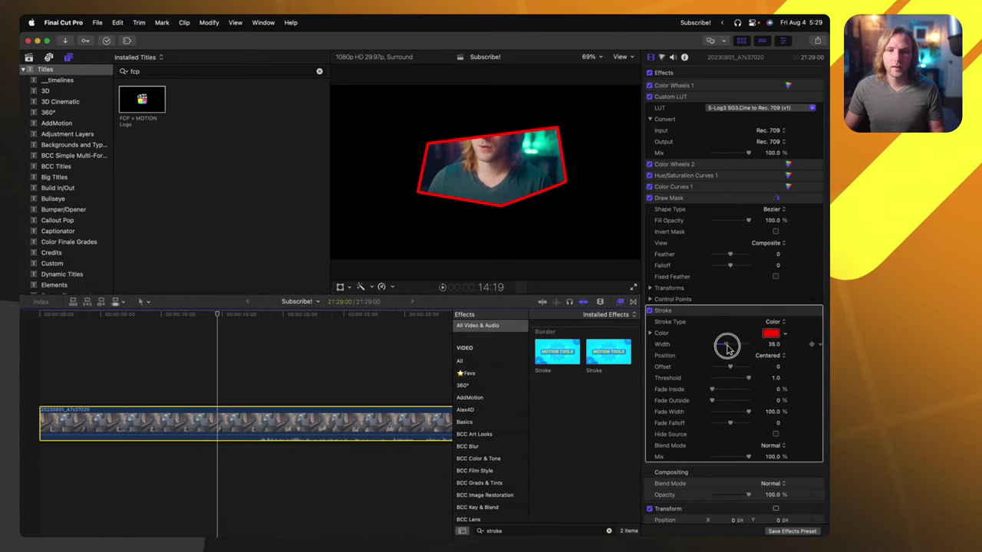
Change the stroke color to Orange from the Apple color palette
left_click(771, 334)
left_click(519, 195)
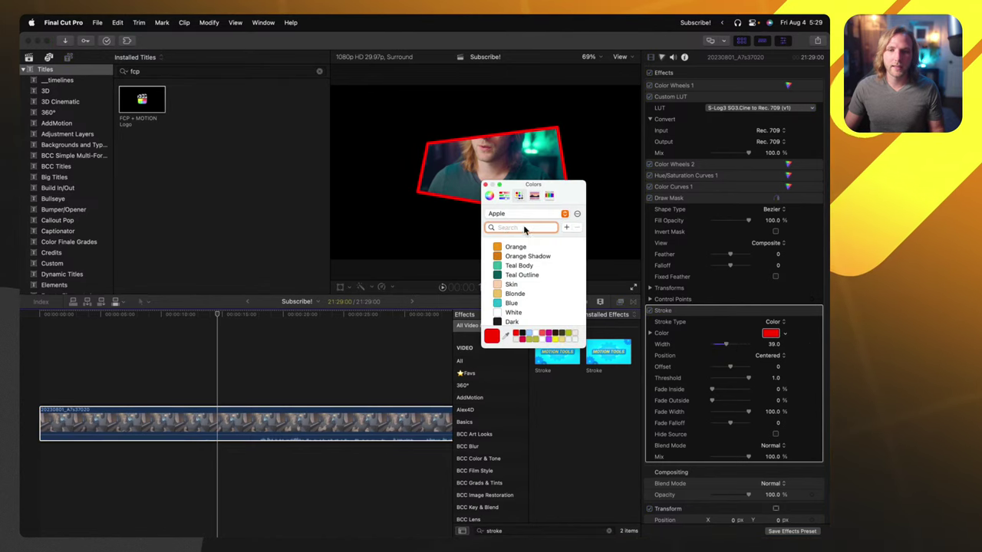
left_click(510, 247)
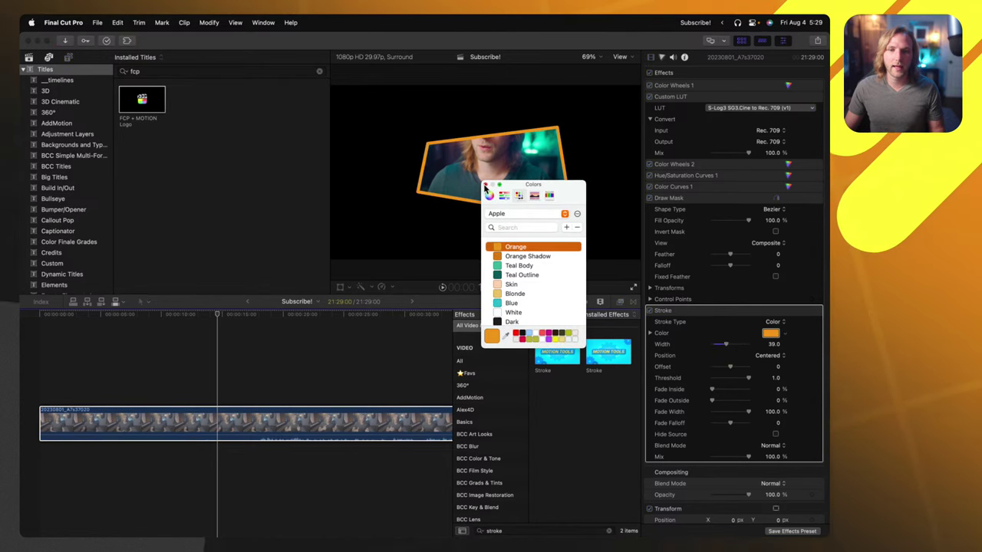
left_click(484, 186)
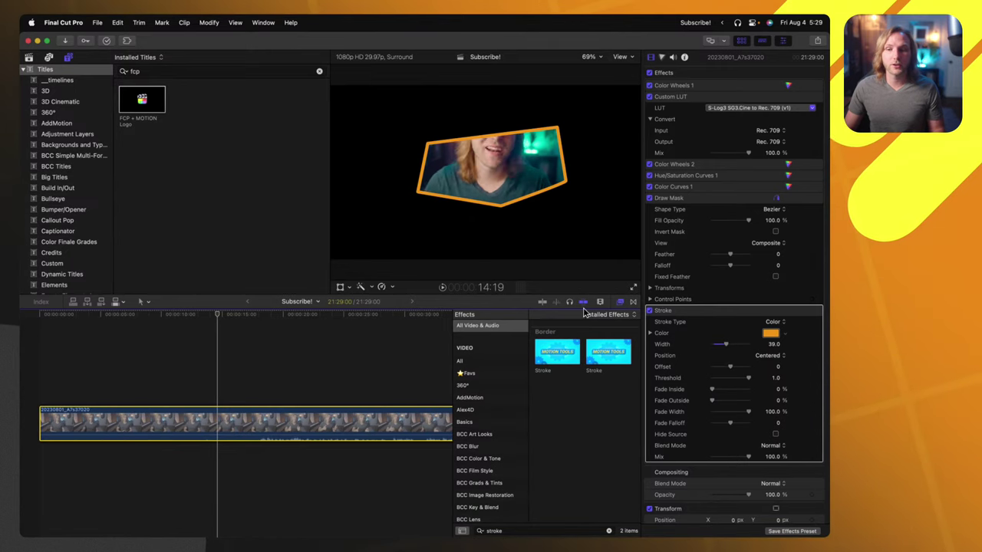
Try a stroke offset of 63 and a fade inside of 39.68%, and remove the Stroke effect from the clip
left_click_drag(737, 374, 742, 370)
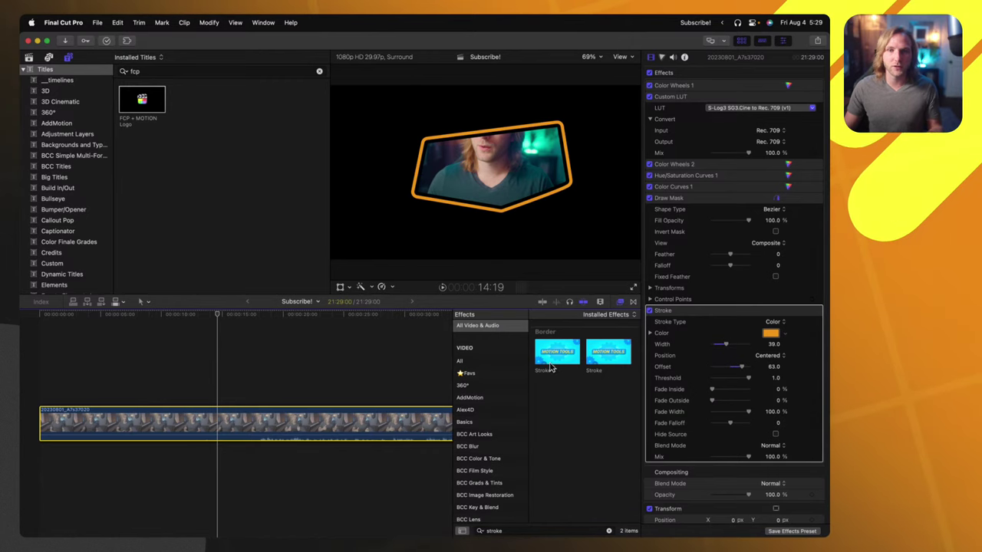
scroll(727, 389, "down", 3)
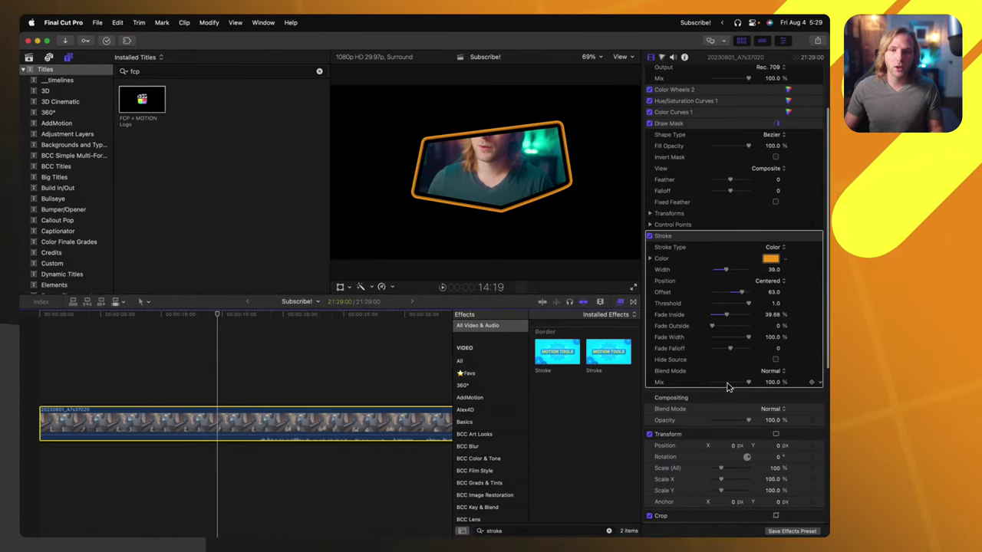
left_click(703, 240)
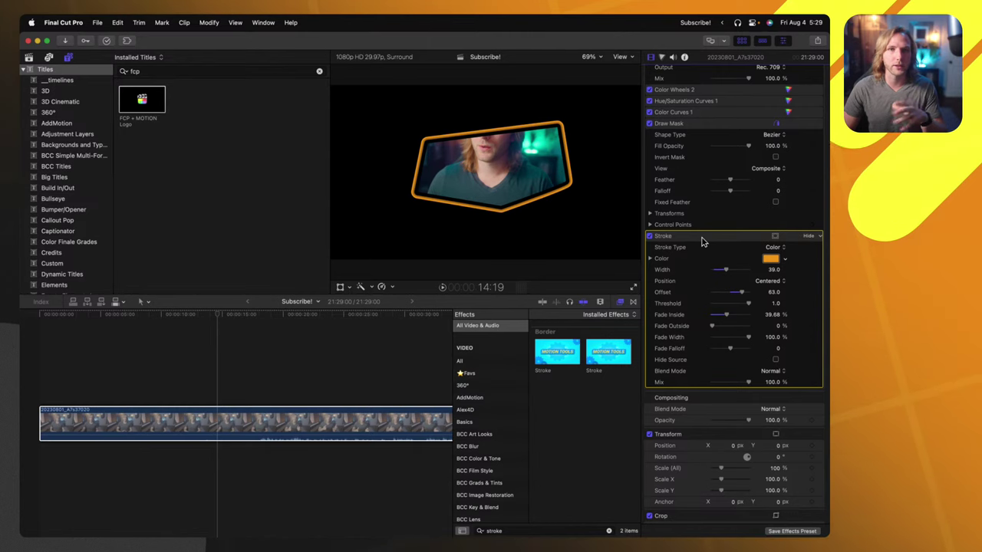
key("Delete")
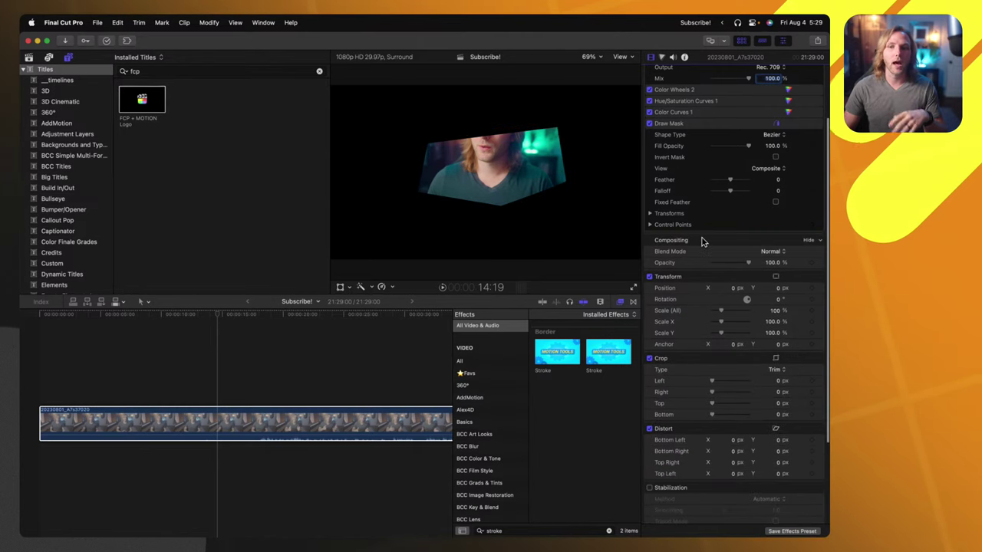
Search the effects for "gradient" and apply Motion Tools Gradient Colorize to the talking-head clip
left_click(608, 532)
type("gr")
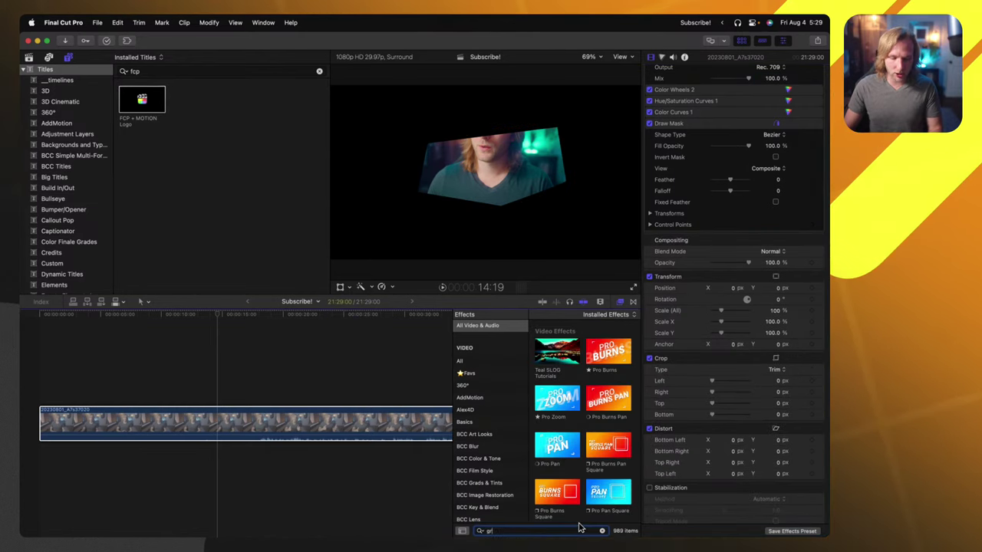
type("adient")
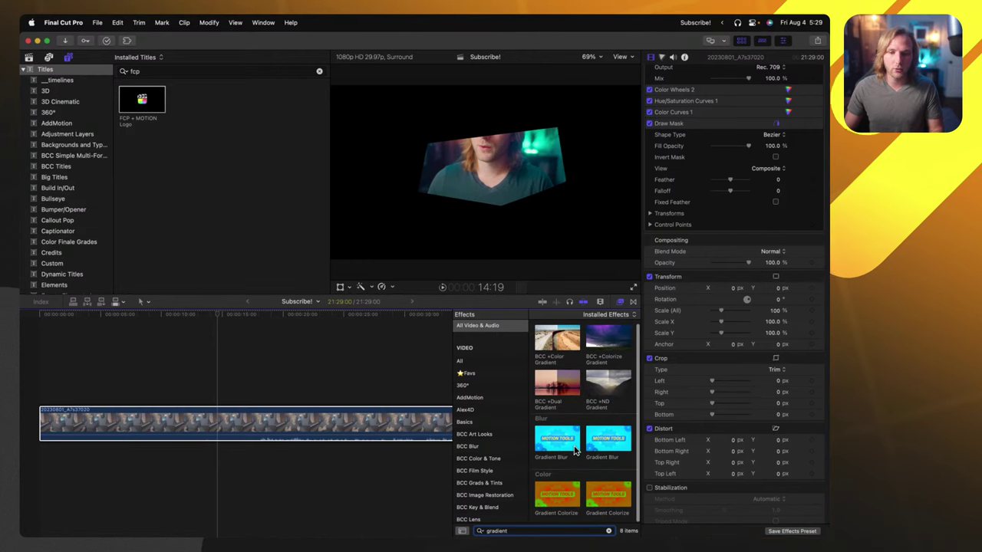
left_click_drag(554, 491, 330, 444)
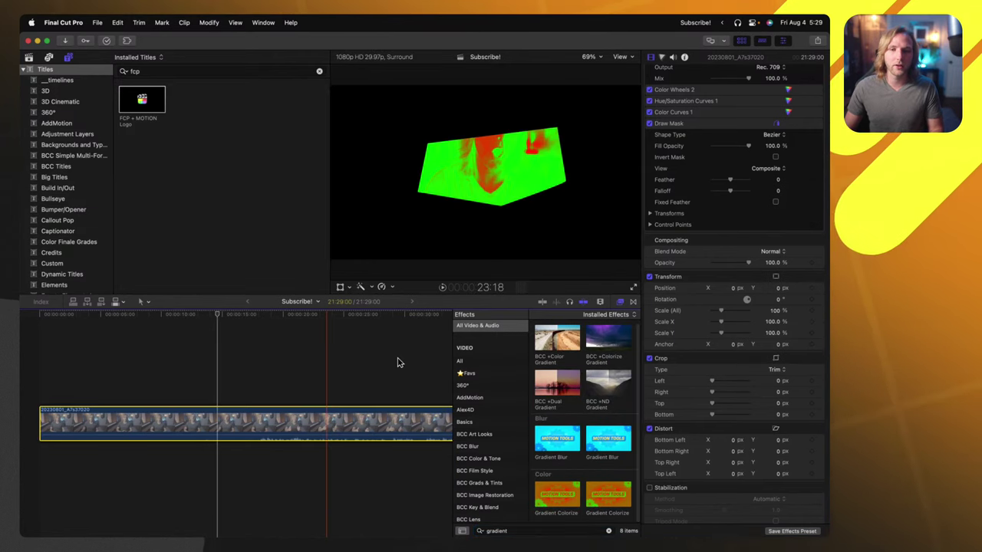
Add a color stop at about 18.69% in the Gradient Colorize gradient and color it Orange Shadow
left_click(679, 285)
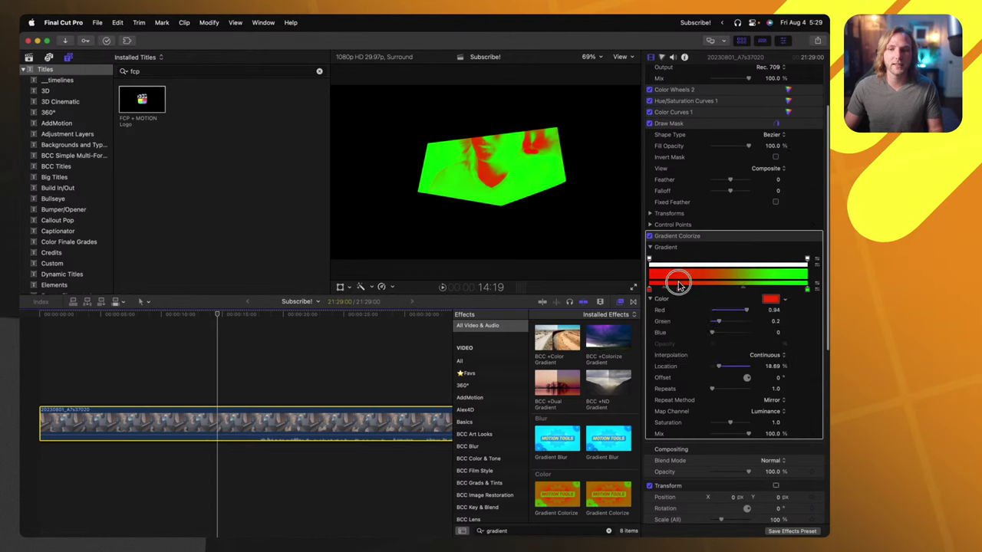
left_click(767, 300)
left_click(495, 256)
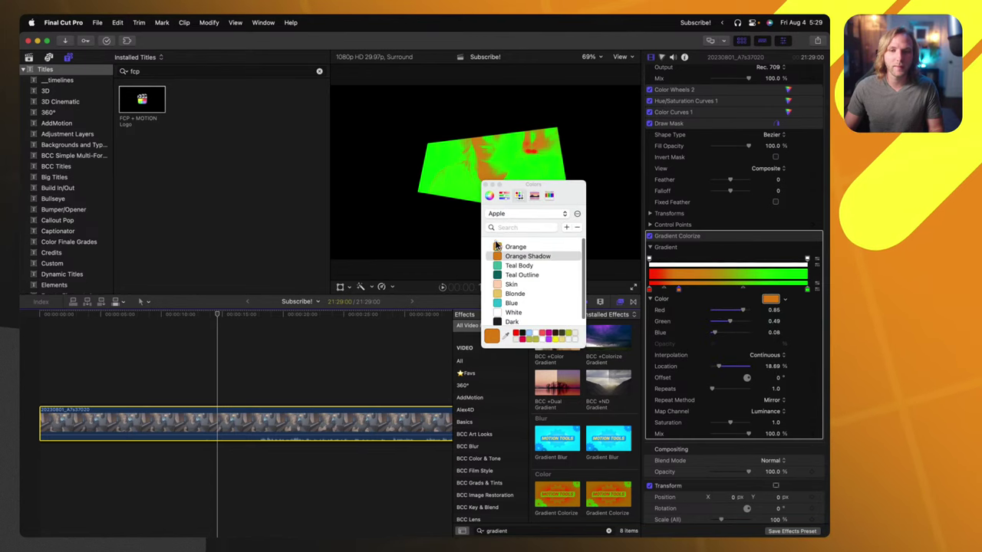
left_click(486, 186)
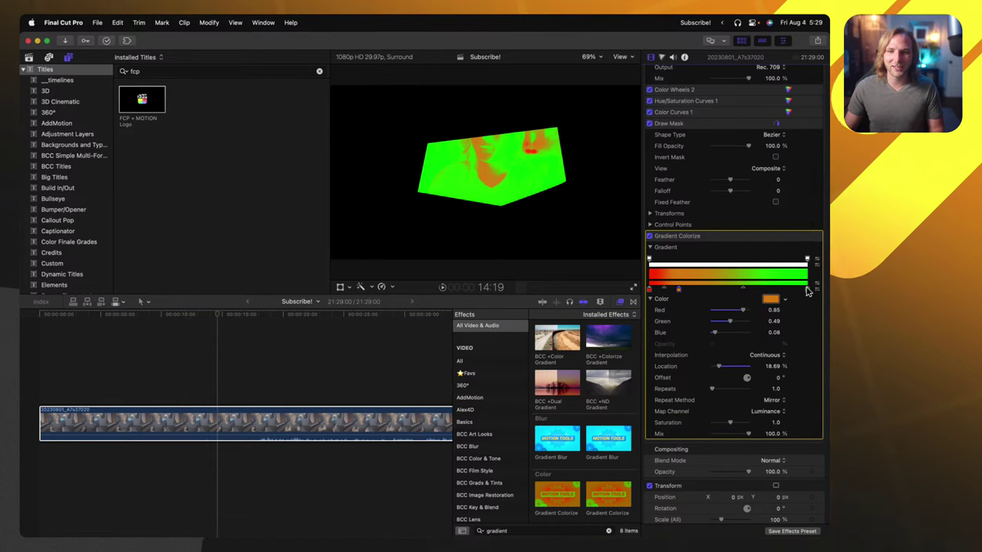
Change the gradient's green end color to Teal Body
left_click(770, 299)
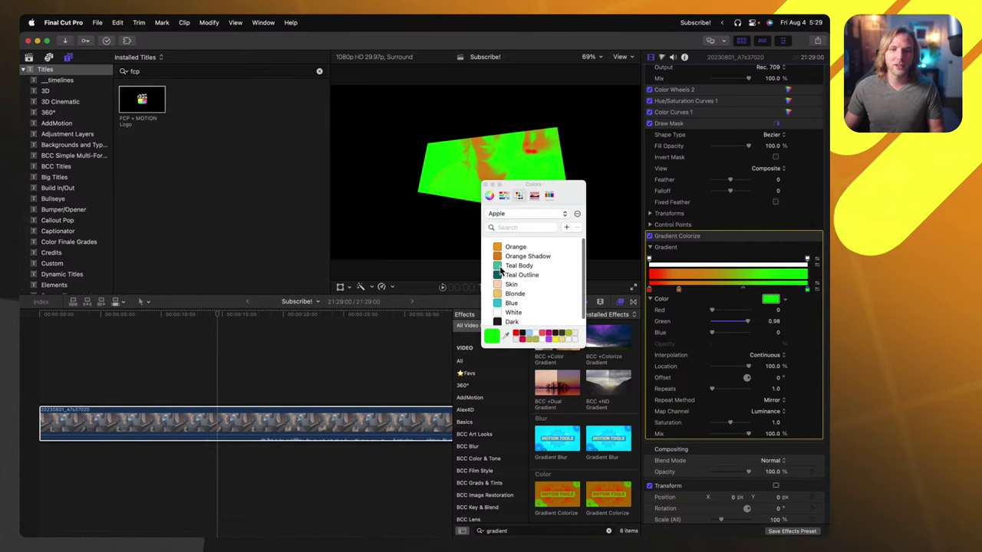
left_click(519, 265)
left_click(486, 185)
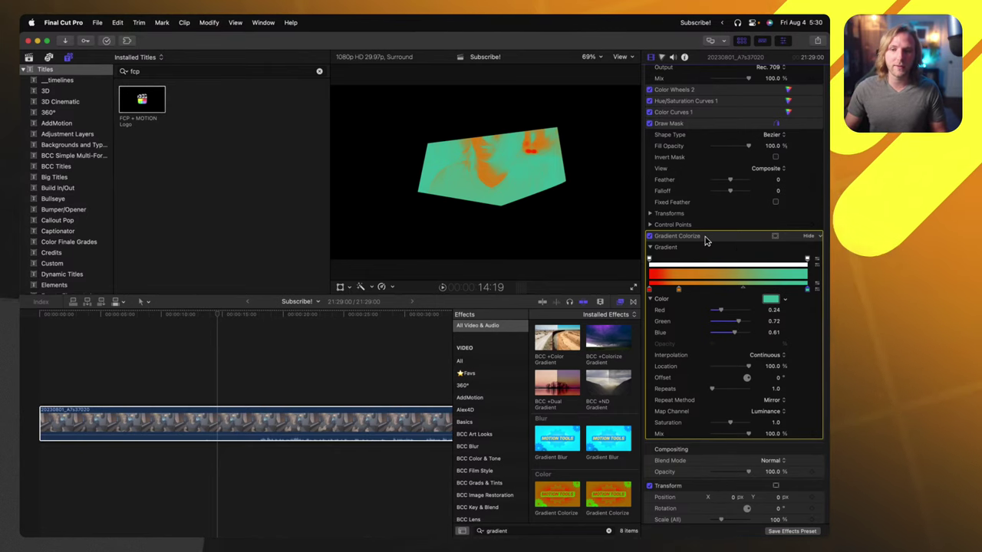
Disable both the Gradient Colorize and Draw Mask effects on the talking-head clip
left_click(688, 124)
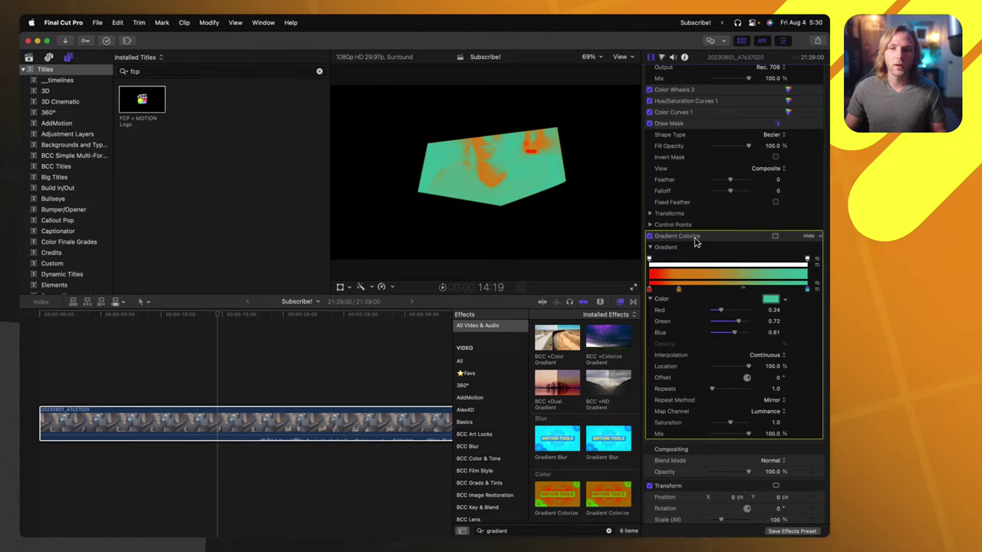
left_click(649, 236)
scroll(690, 231, "up", 3)
left_click(649, 191)
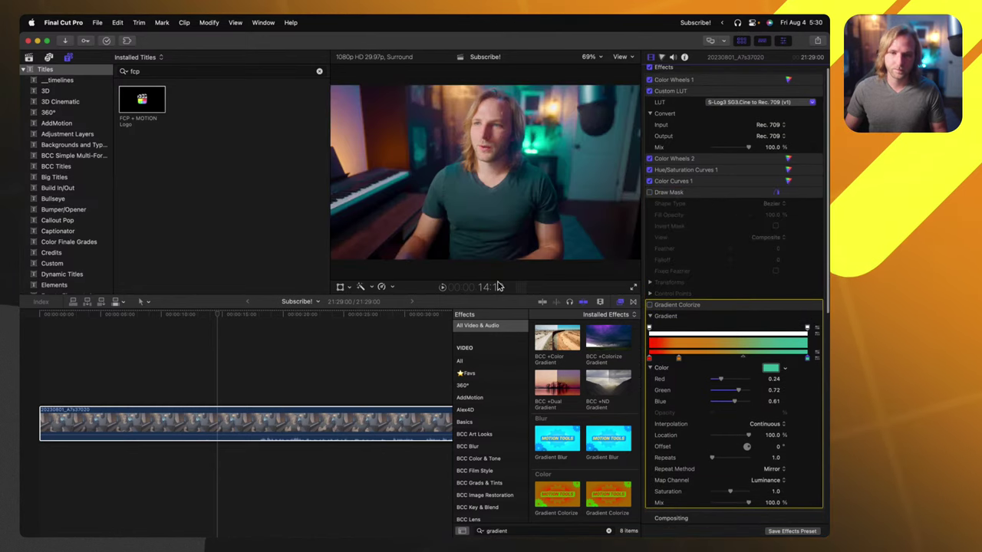
Preview Gradient Colorize on the full unmasked frame and switch it off again
left_click(309, 422)
left_click(649, 305)
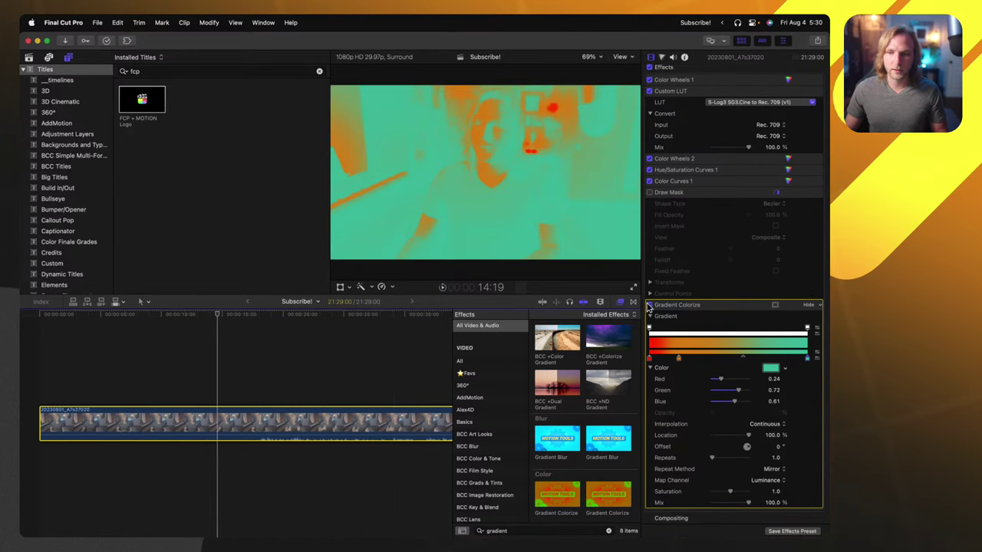
left_click(648, 305)
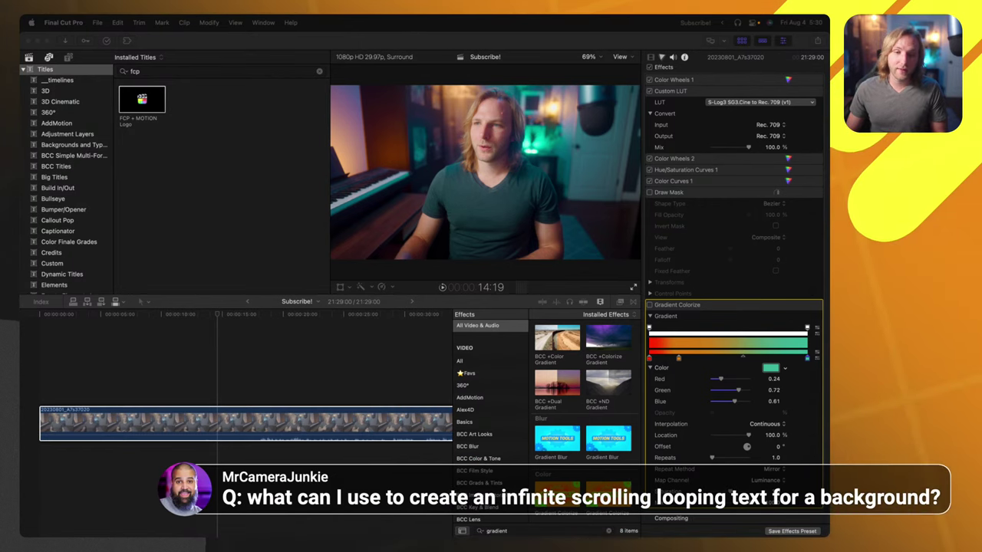
Delete the Gradient Colorize effect from the talking-head clip
left_click(322, 338)
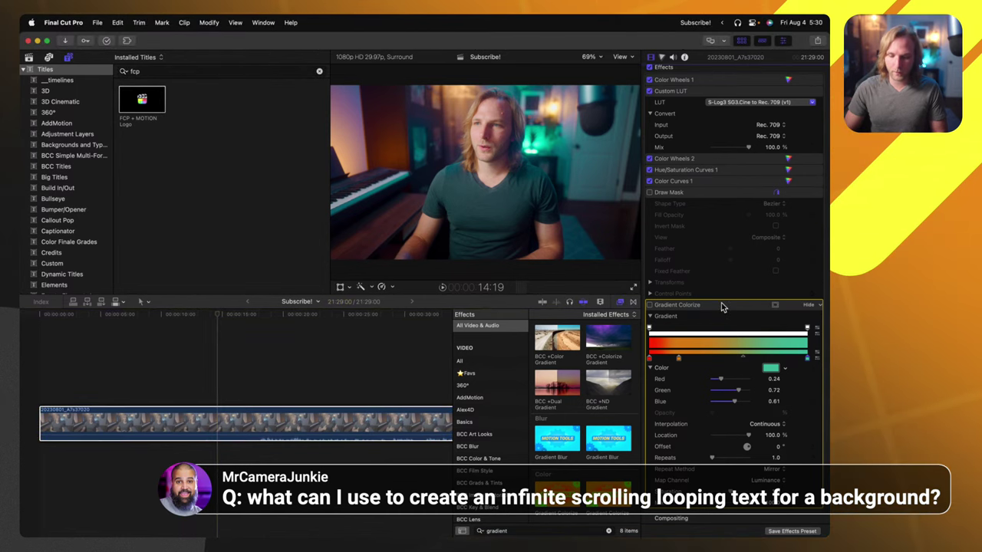
left_click(572, 531)
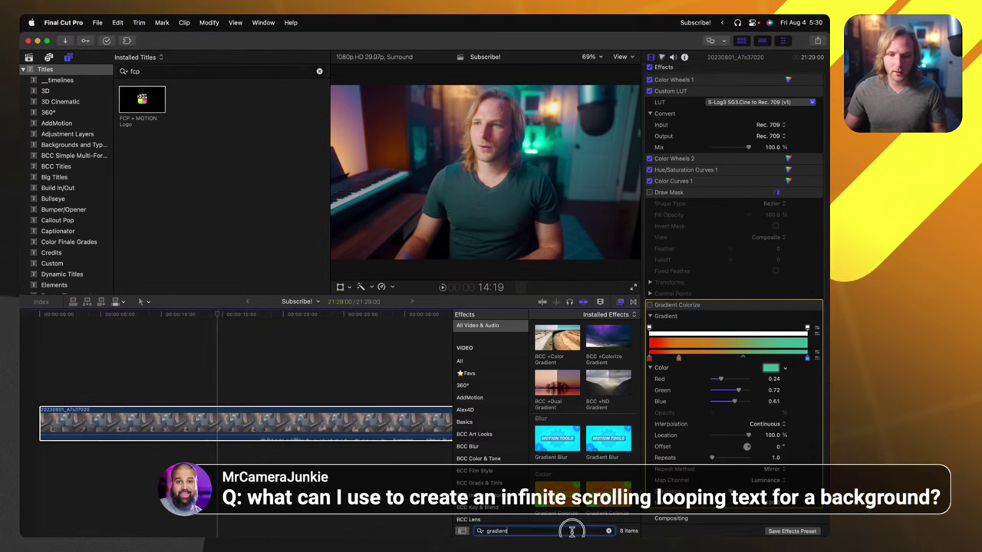
right_click(689, 306)
left_click(751, 321)
left_click(808, 304)
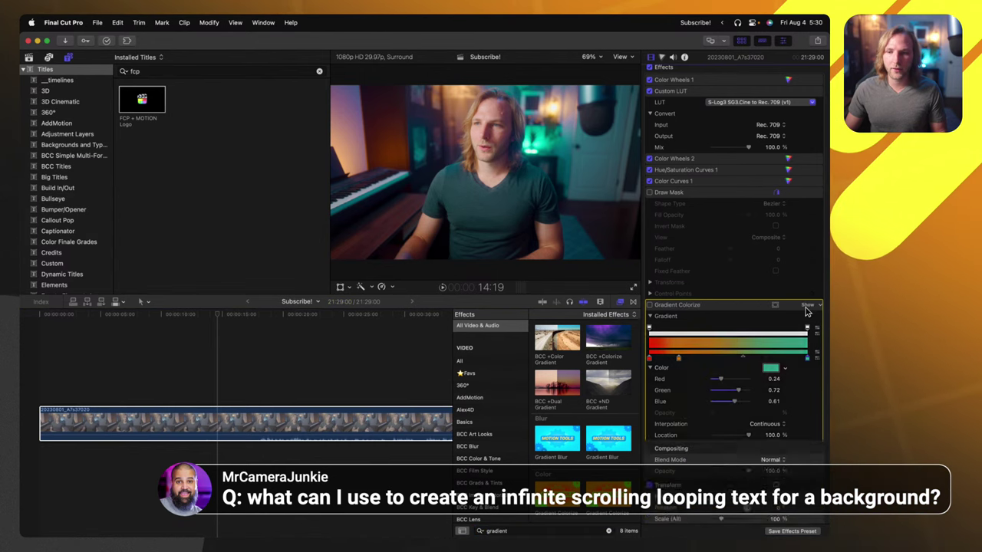
left_click(355, 400)
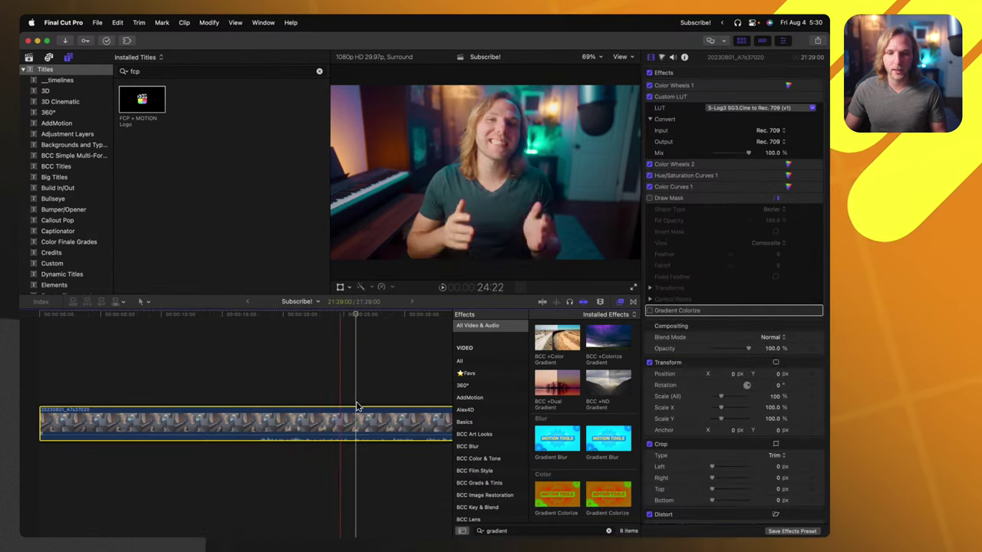
key("Delete")
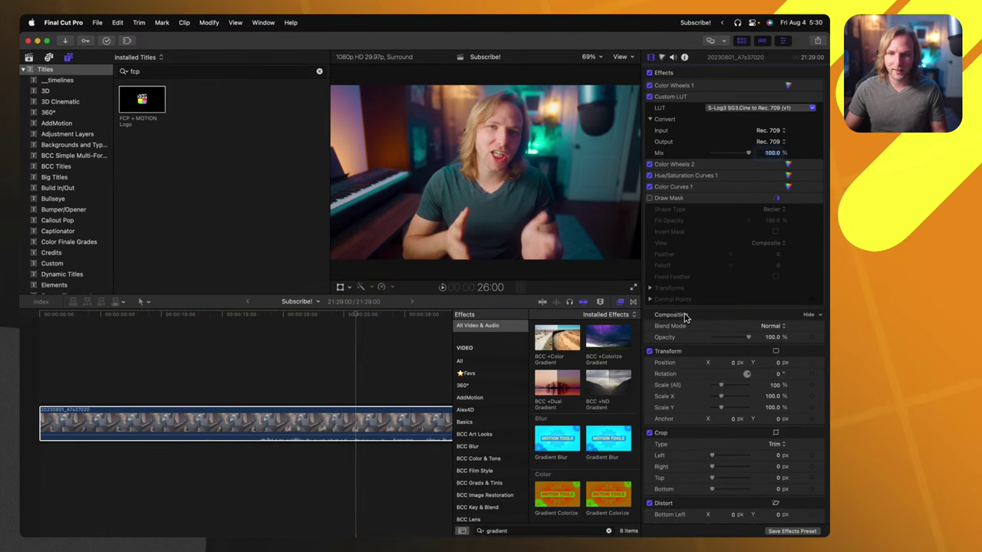
Add a Basic Title above the talking-head clip at 8:16 and clear the "fcp" title search
left_click(561, 531)
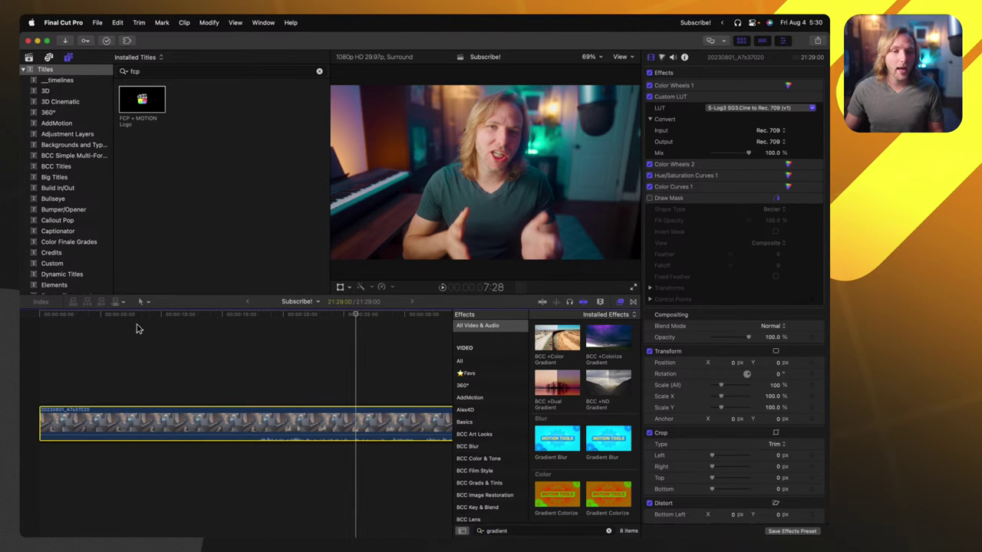
left_click(142, 325)
key("ctrl+t")
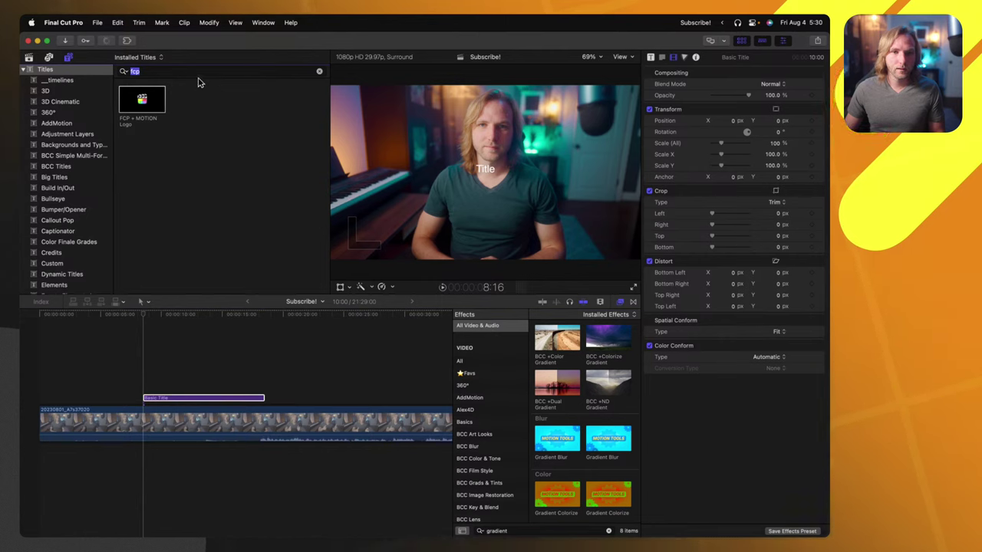
key("BackSpace")
Change the title text to HELLO!, set its size to 345, and move it down to a Y position of about -53 px
double_click(485, 169)
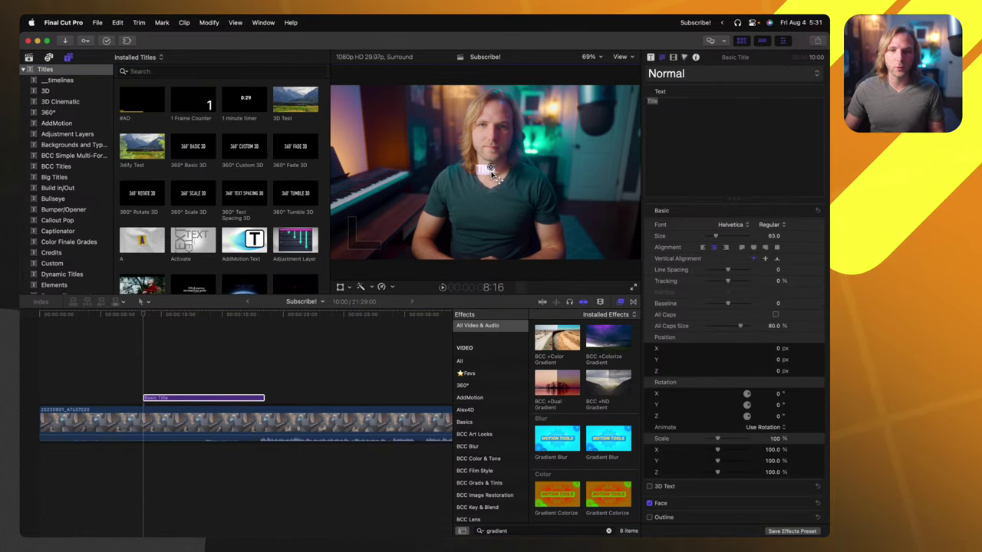
type("HELLO!")
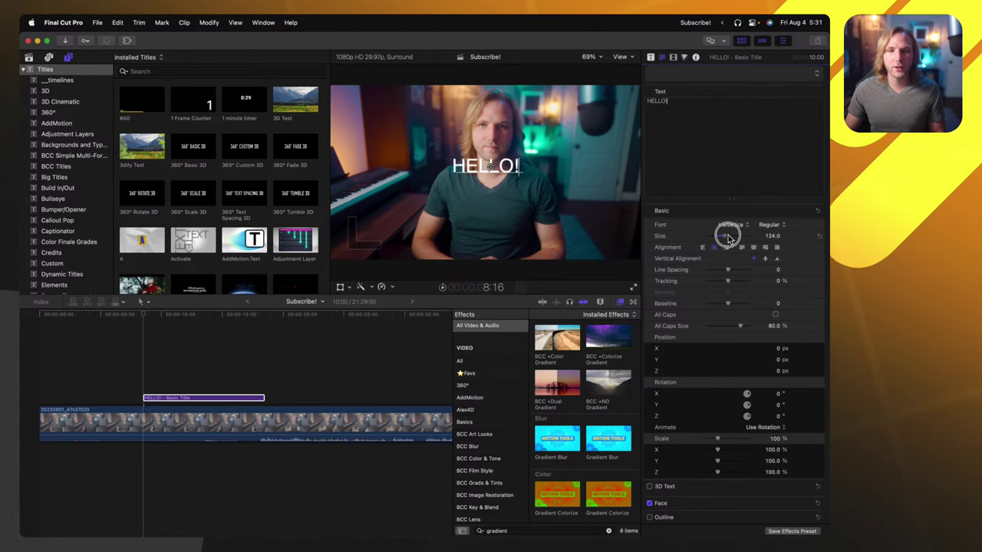
left_click_drag(728, 236, 767, 233)
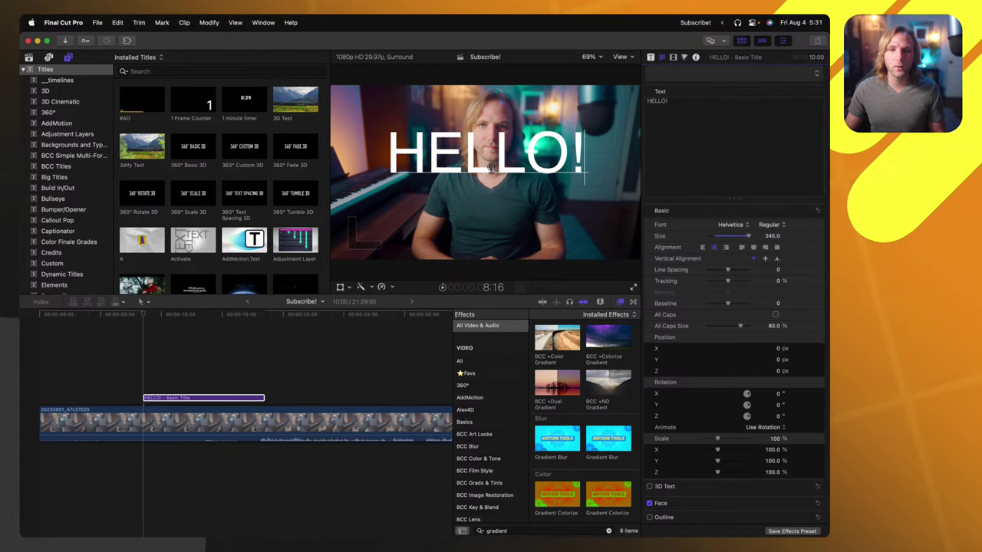
left_click_drag(512, 171, 510, 180)
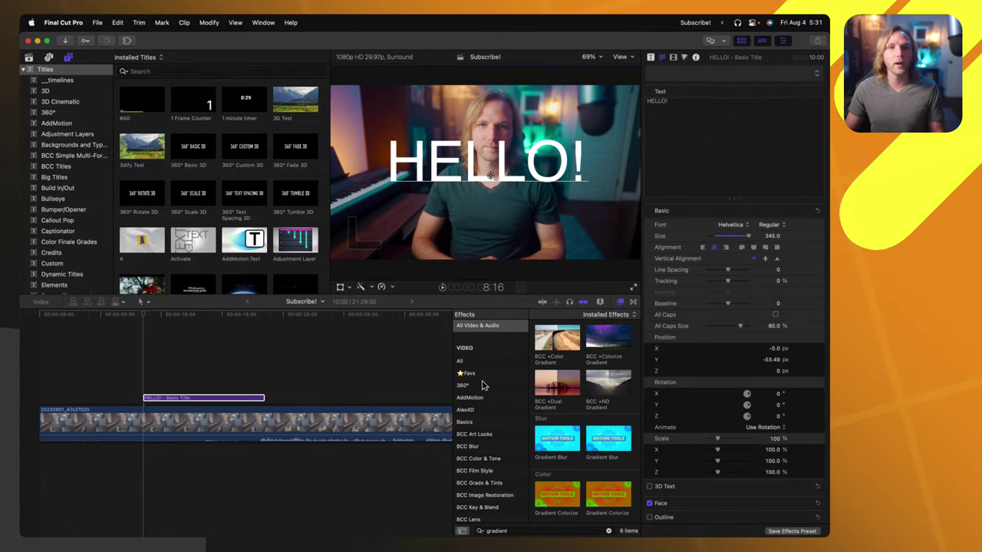
Search the effects for "offset" and apply the Motion Tools Offset effect to the HELLO! title
double_click(556, 531)
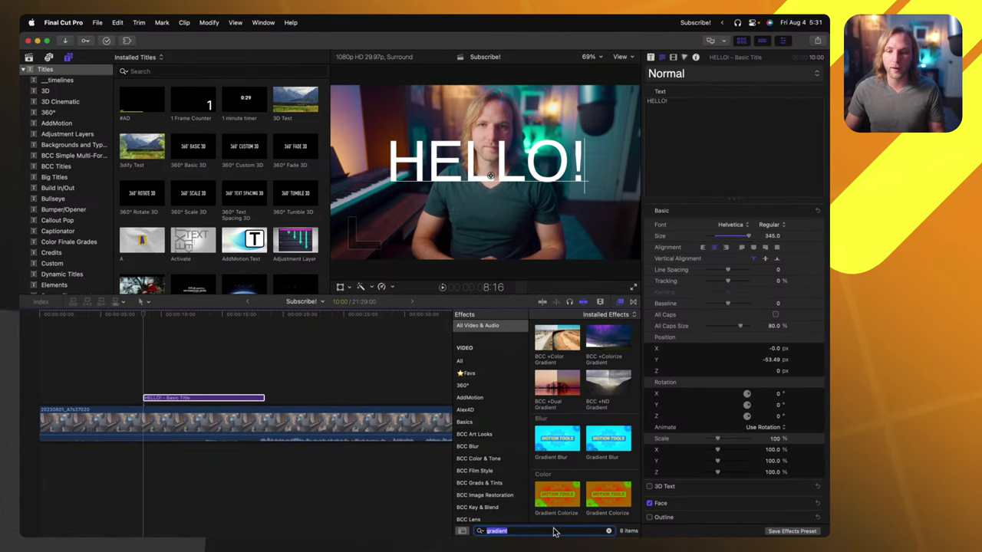
type("offse")
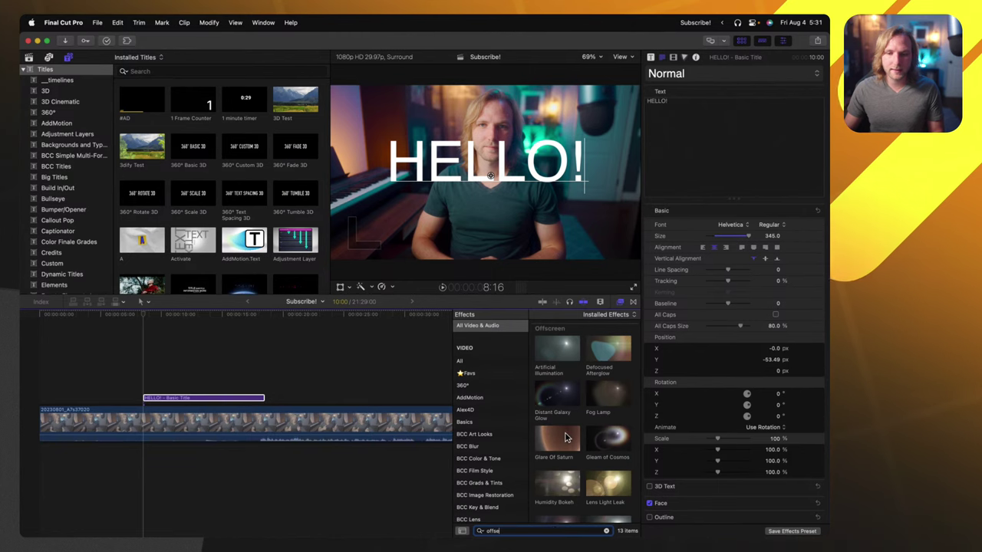
type("t")
left_click_drag(222, 397, 220, 401)
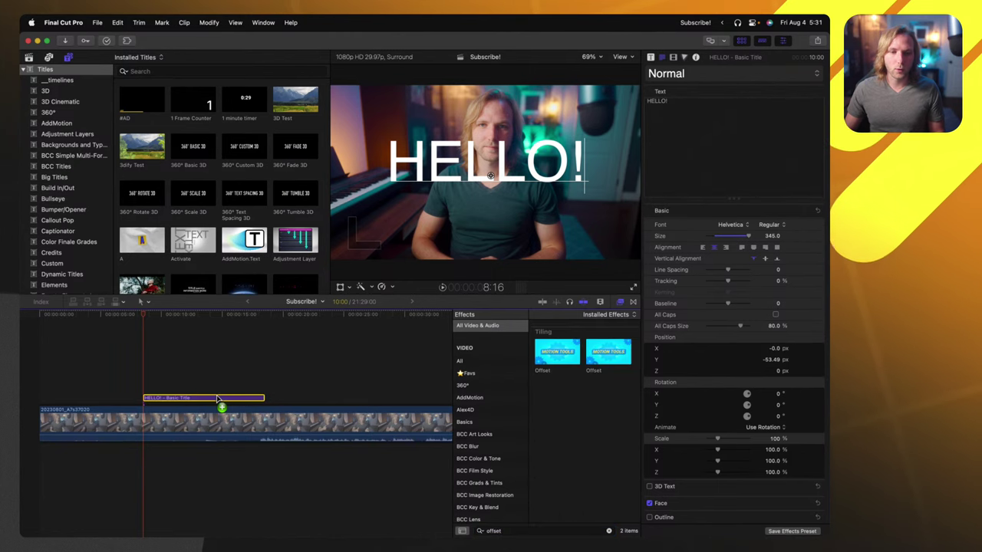
left_click(650, 59)
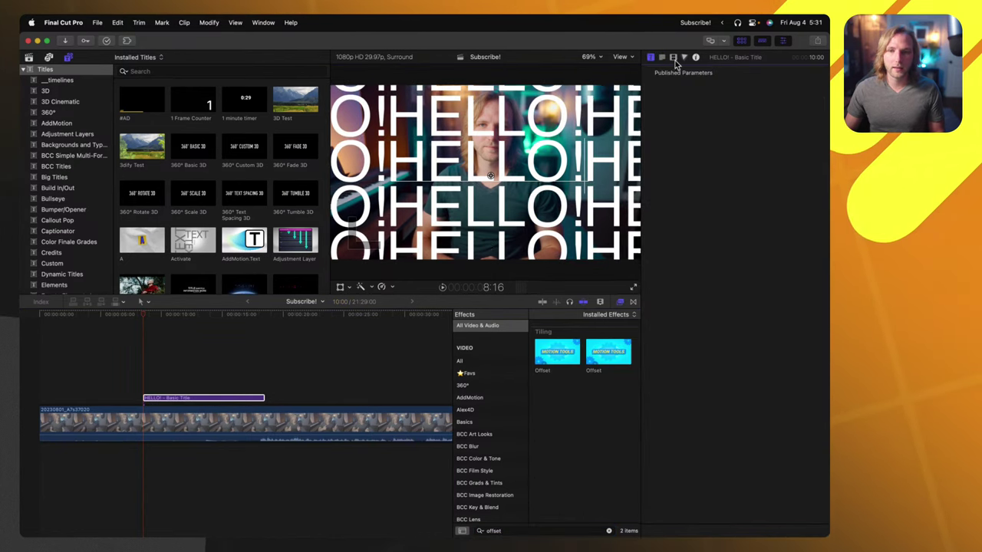
Examine the Offset parameters, published title parameters and text settings of the HELLO! title
left_click(673, 58)
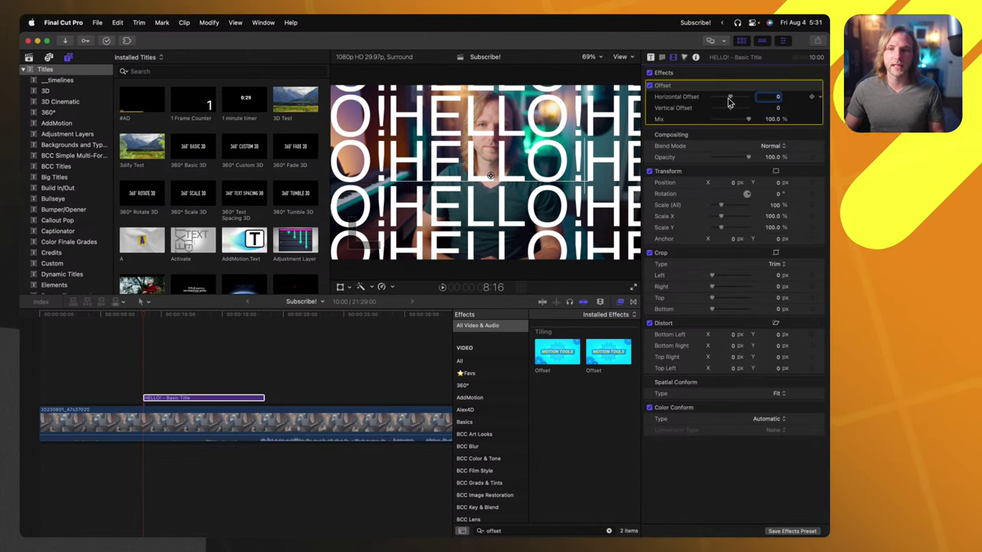
left_click_drag(729, 102, 730, 100)
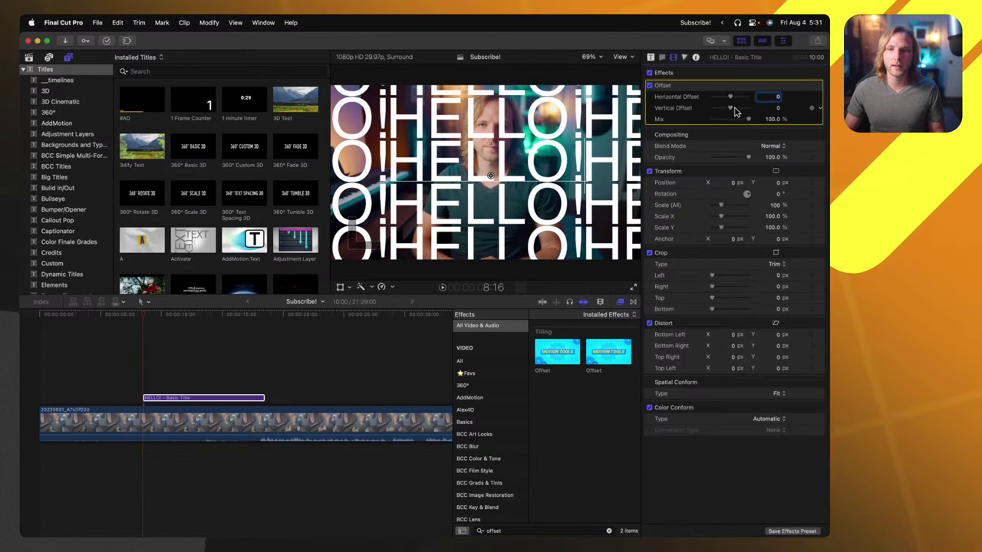
left_click_drag(724, 205, 724, 205)
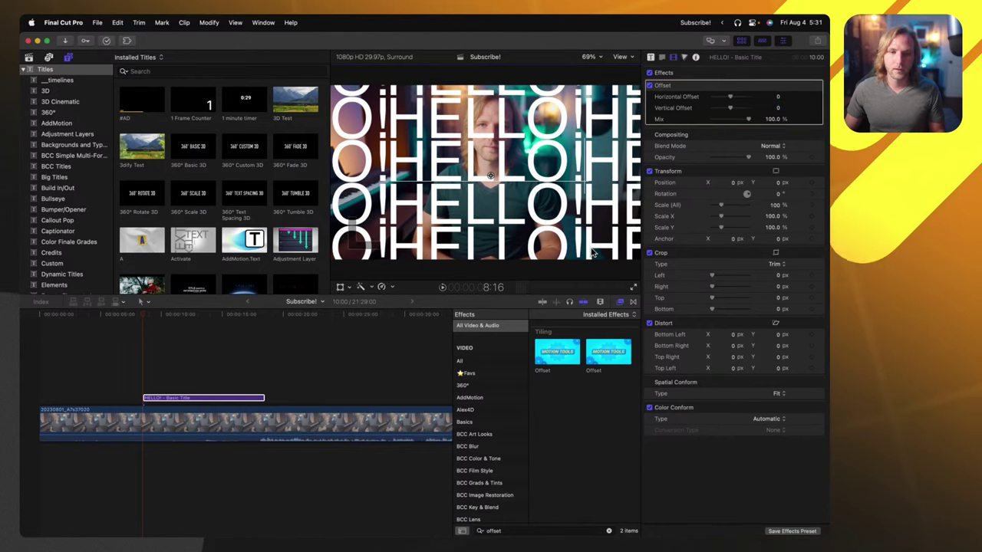
left_click(651, 57)
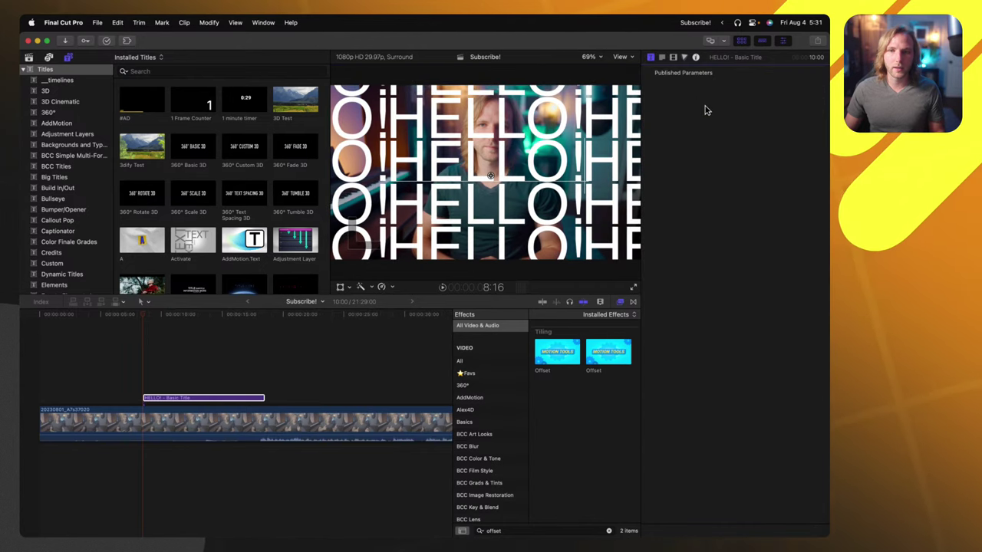
left_click(661, 58)
left_click_drag(729, 234, 721, 236)
Replace the HELLO! title with a default Basic Title at about 10:12 and convert it to a compound clip
left_click_drag(157, 397, 192, 401)
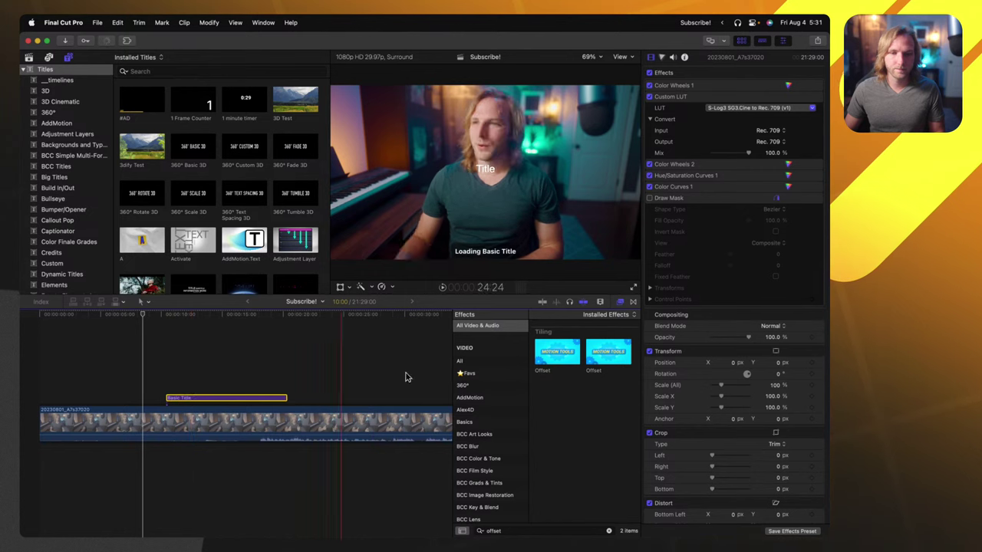
left_click_drag(556, 351, 407, 357)
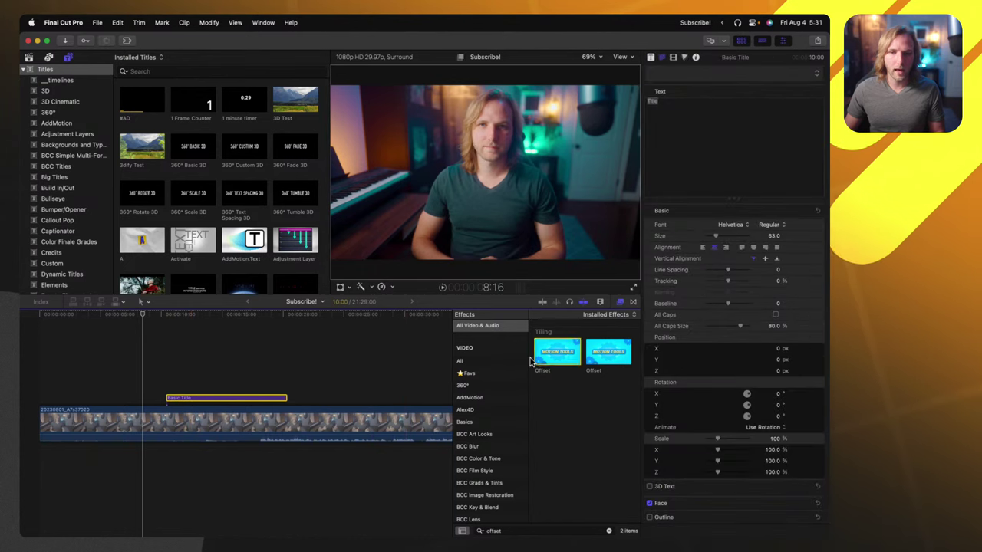
key("alt+g")
key("Escape")
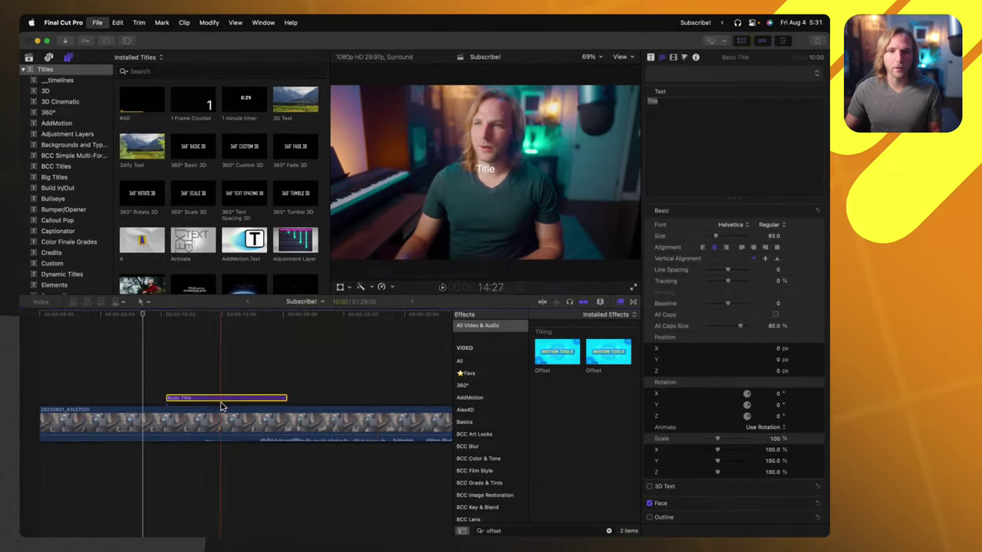
Try the Offset effect on the compound clip with a negative Horizontal Offset, and delete the effect
left_click_drag(556, 351, 237, 391)
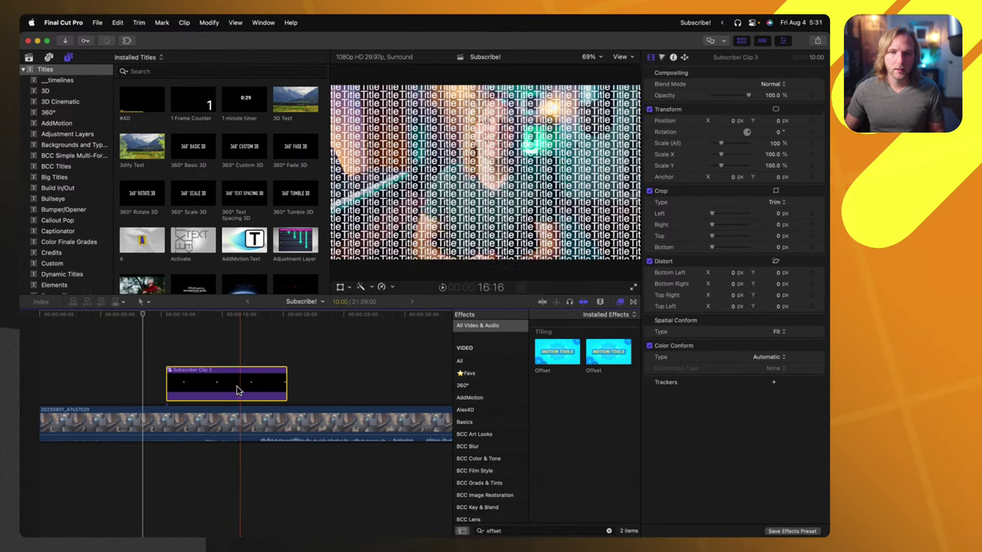
left_click(188, 320)
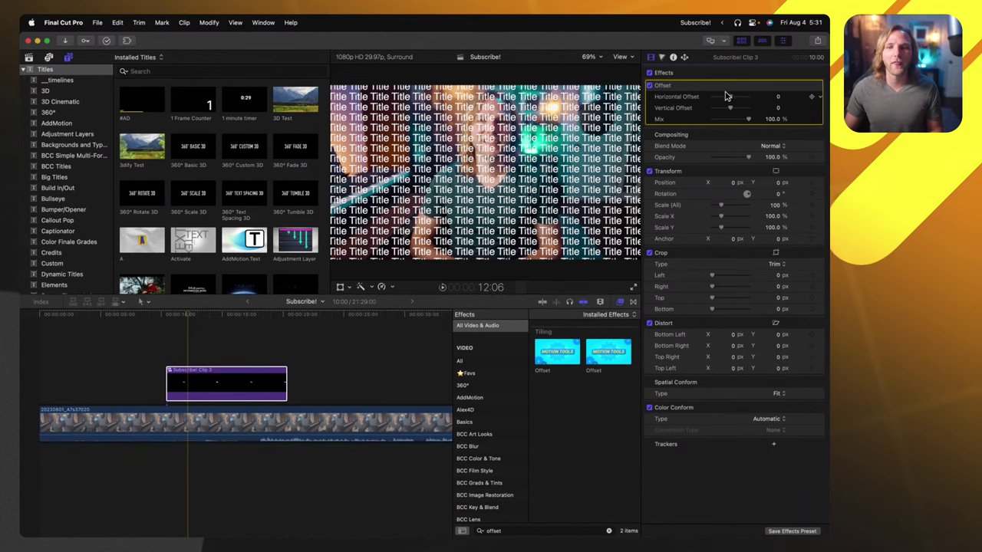
left_click_drag(727, 96, 751, 100)
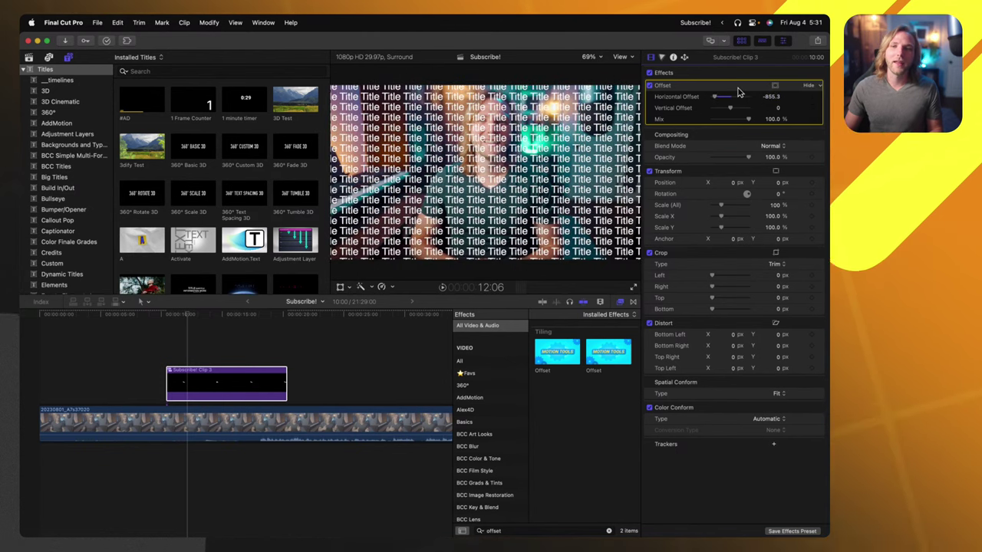
key("Delete")
left_click(189, 328)
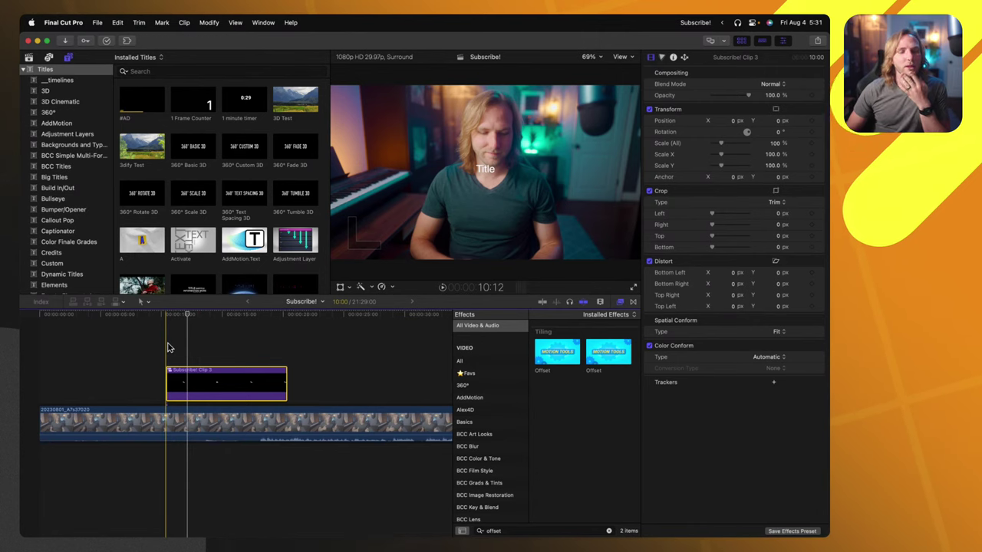
Search the titles for "ticker" and add the Ticker title above the talking-head clip at about 11 seconds
scroll(217, 129, "down", 1)
left_click(209, 73)
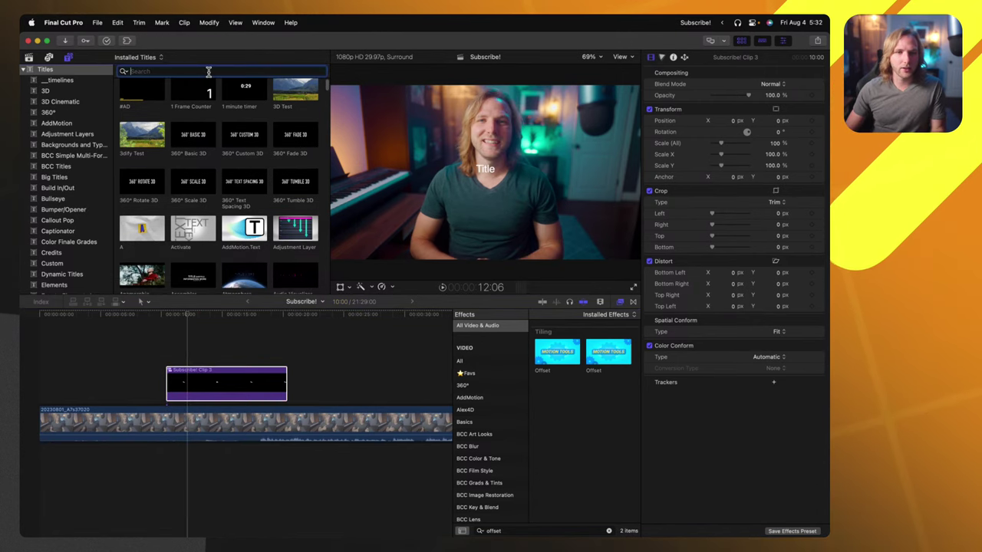
type("ticker")
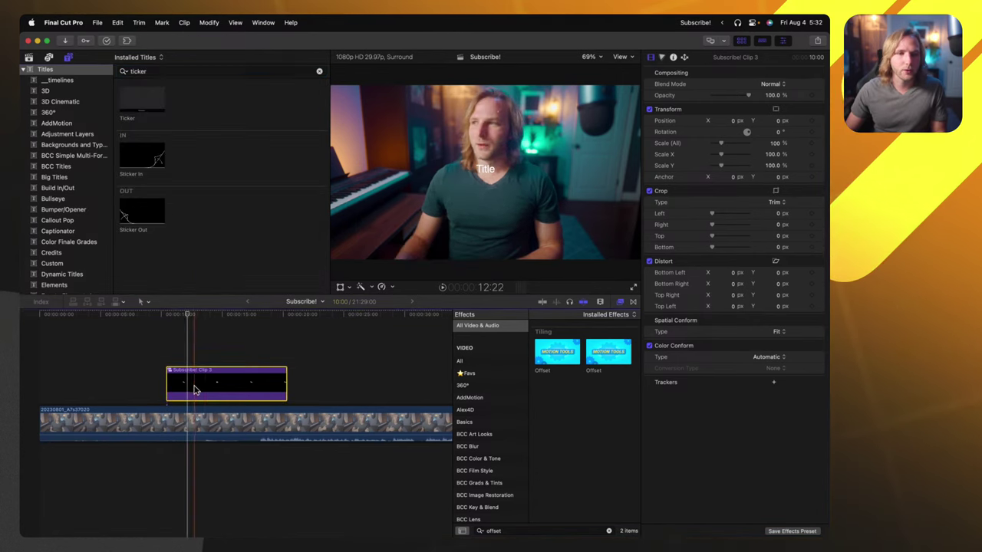
left_click_drag(142, 100, 176, 397)
Delete the compound clip beneath the Ticker title and play back the ticker
left_click(177, 391)
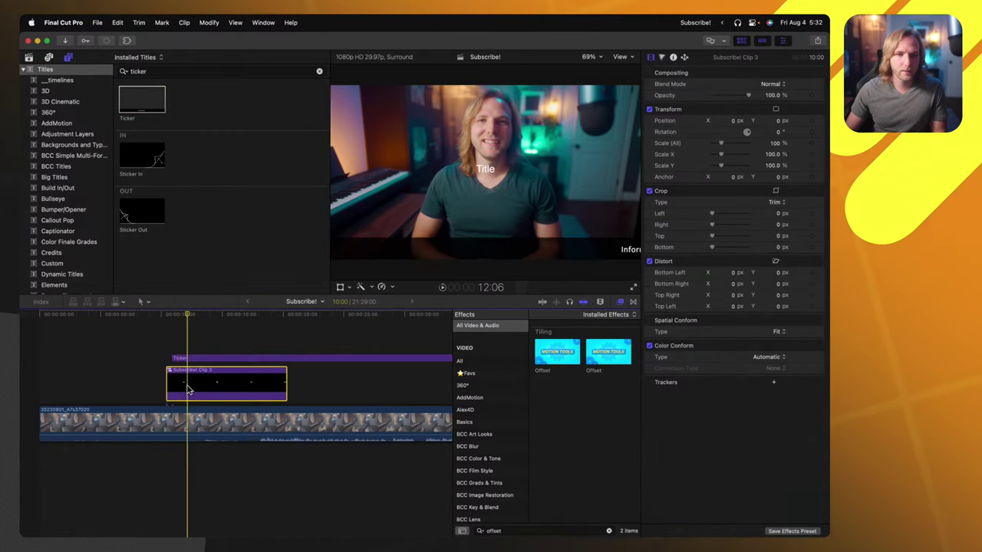
key("Delete")
left_click(213, 398)
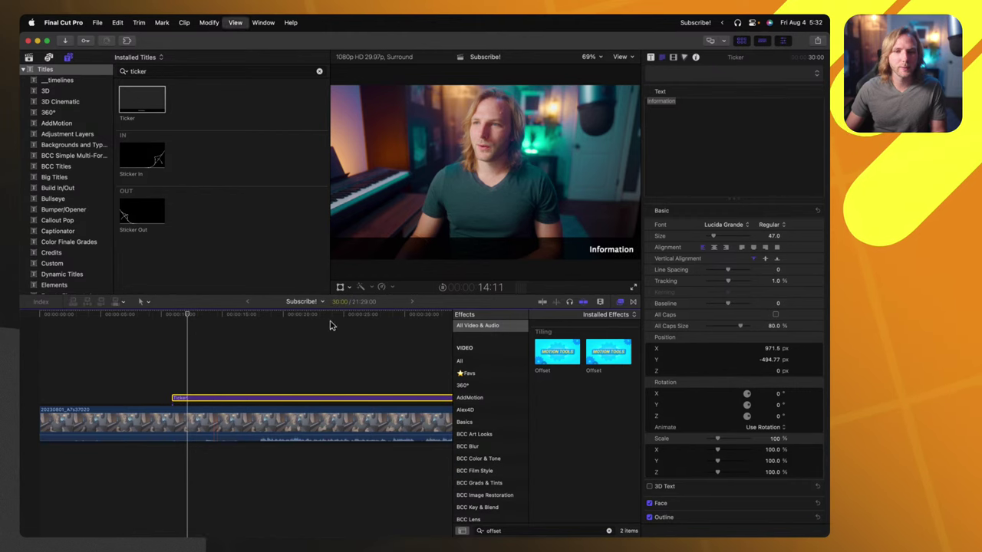
key("space")
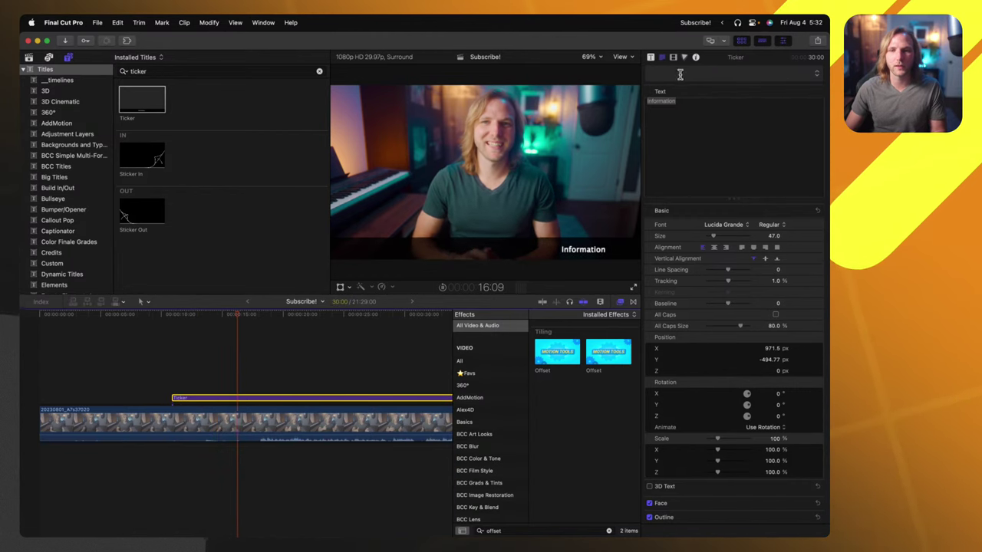
Turn off the Ticker title's background, set its Scroll Rate to 39.0, and play it back with the bar colour settings expanded
left_click(651, 58)
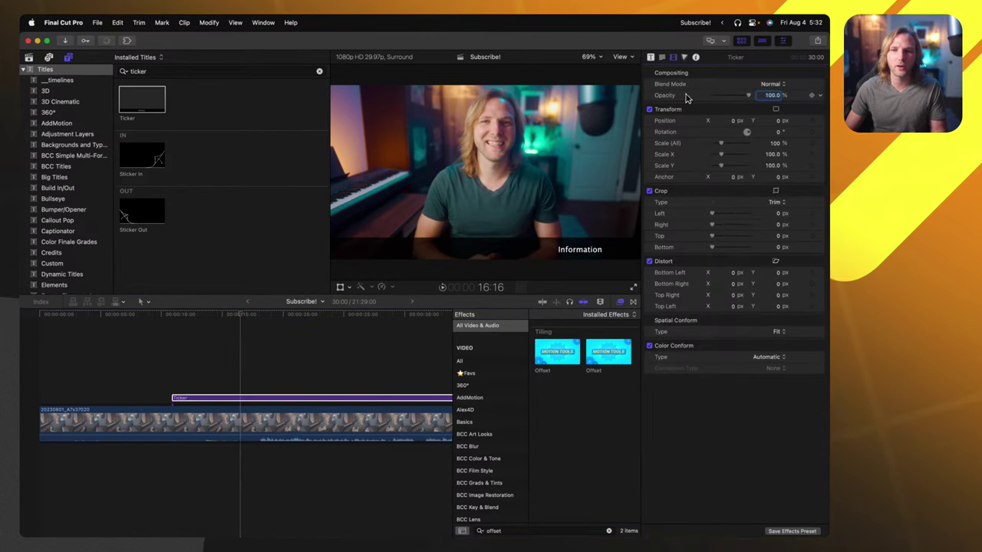
left_click(651, 59)
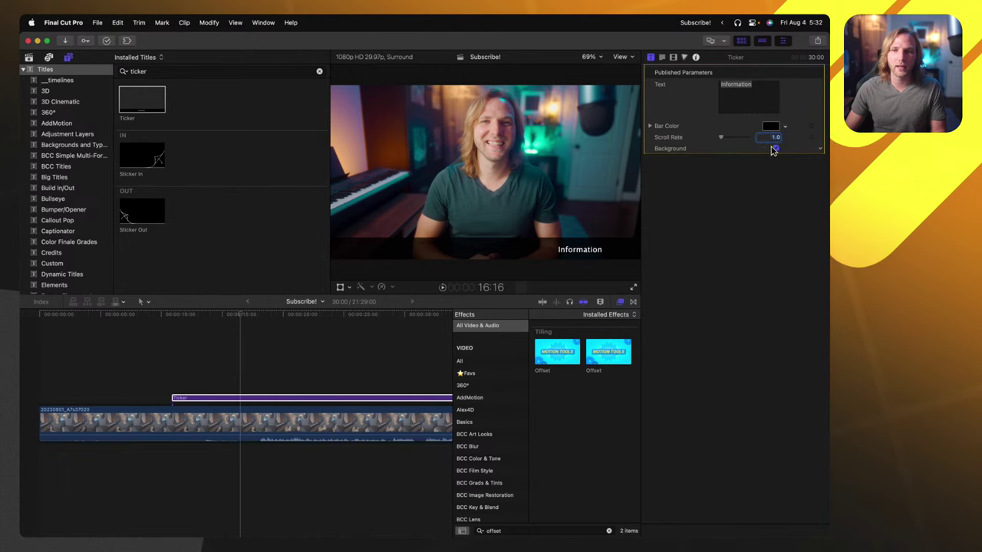
left_click_drag(720, 136, 731, 137)
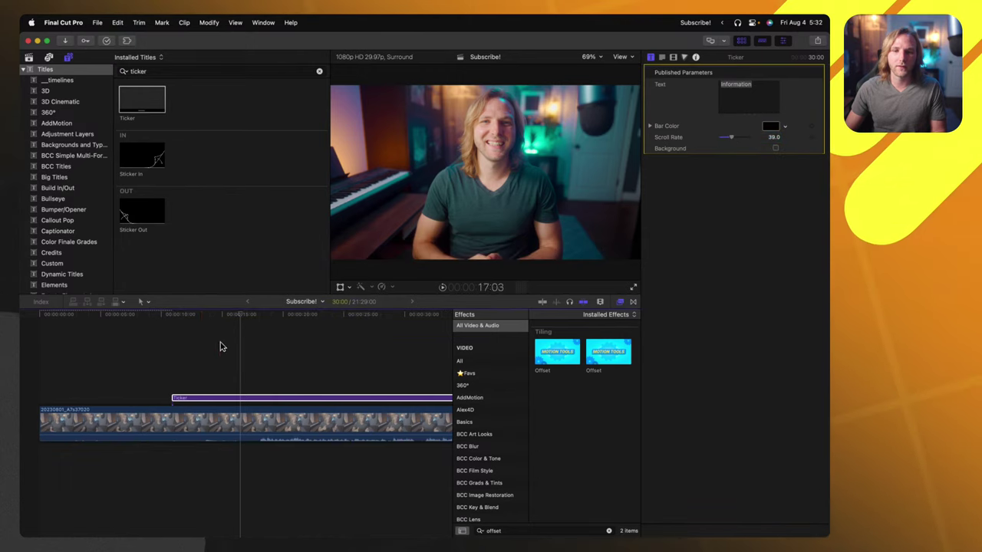
left_click(181, 345)
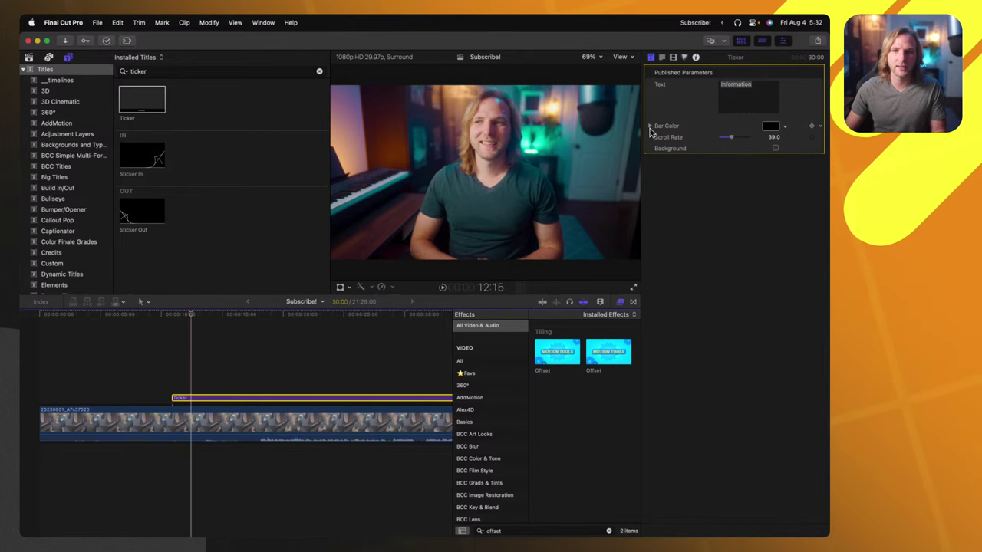
left_click(649, 126)
left_click(263, 346)
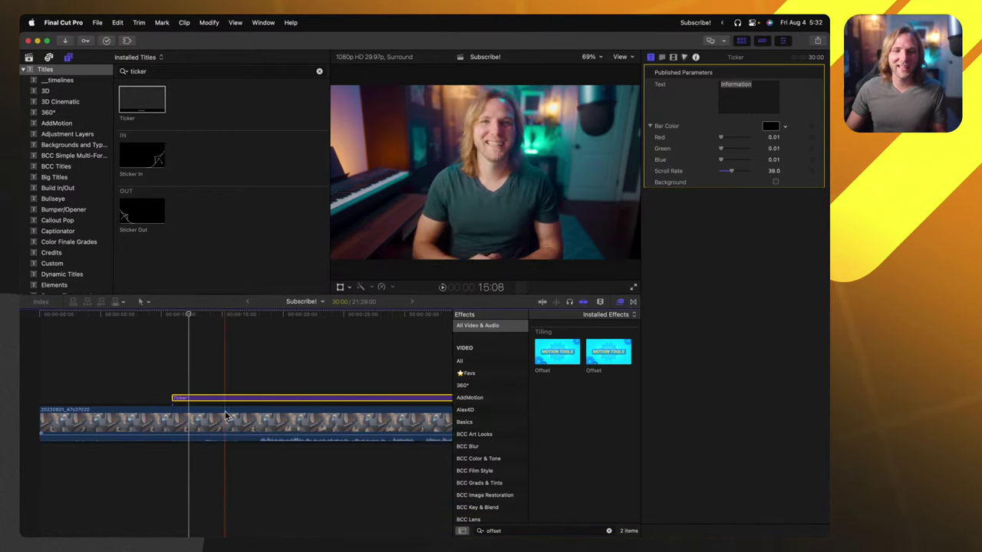
Delete the Ticker title from the timeline and browse the title categories
key("Delete")
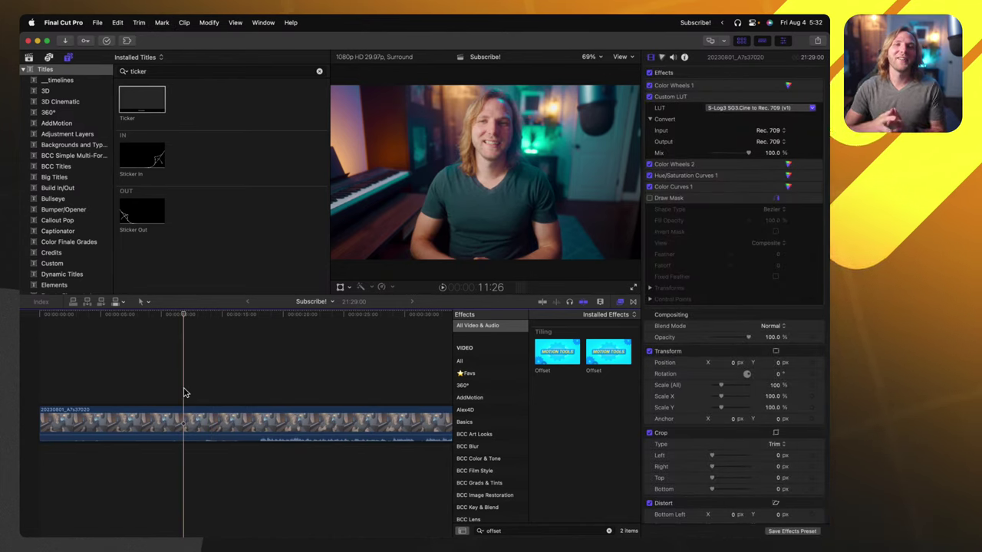
scroll(50, 211, "down", 2)
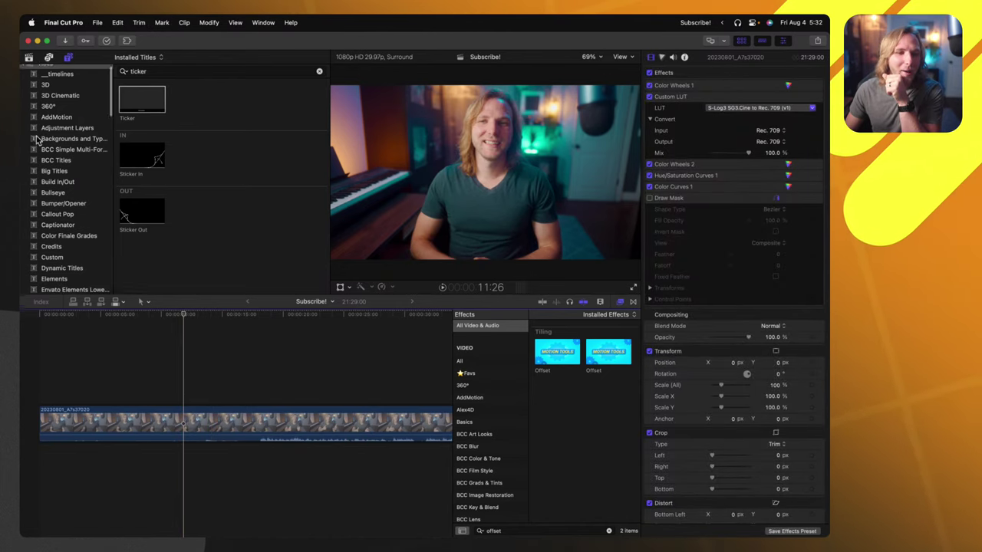
scroll(52, 218, "down", 5)
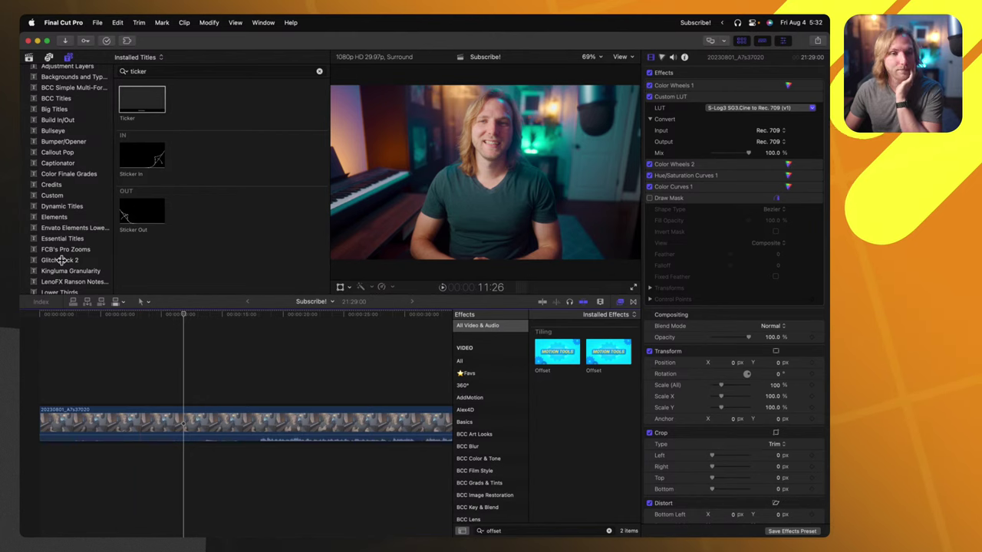
scroll(69, 265, "down", 4)
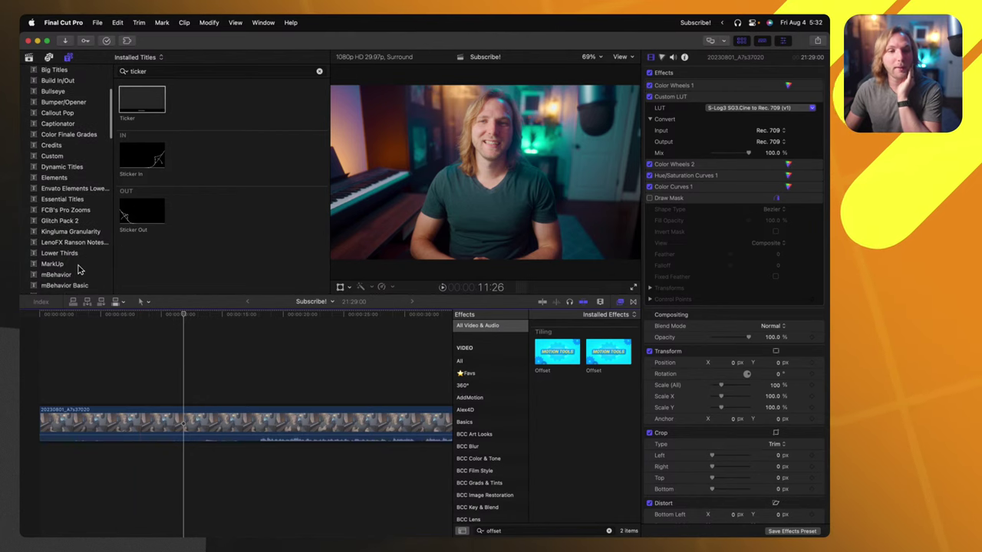
Search the effects for "ka" to find the Kaleidotile effect
left_click(230, 424)
left_click(560, 531)
type("s")
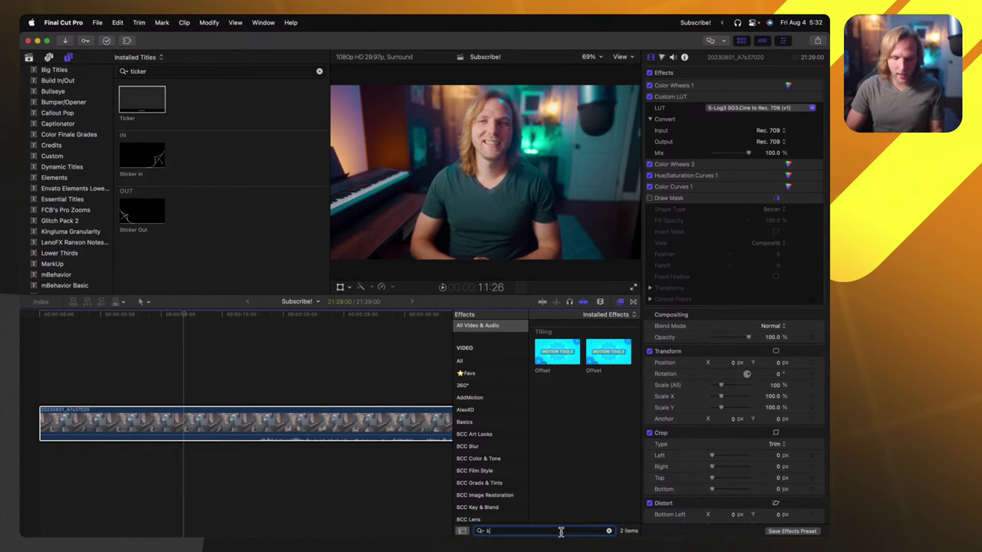
type("e")
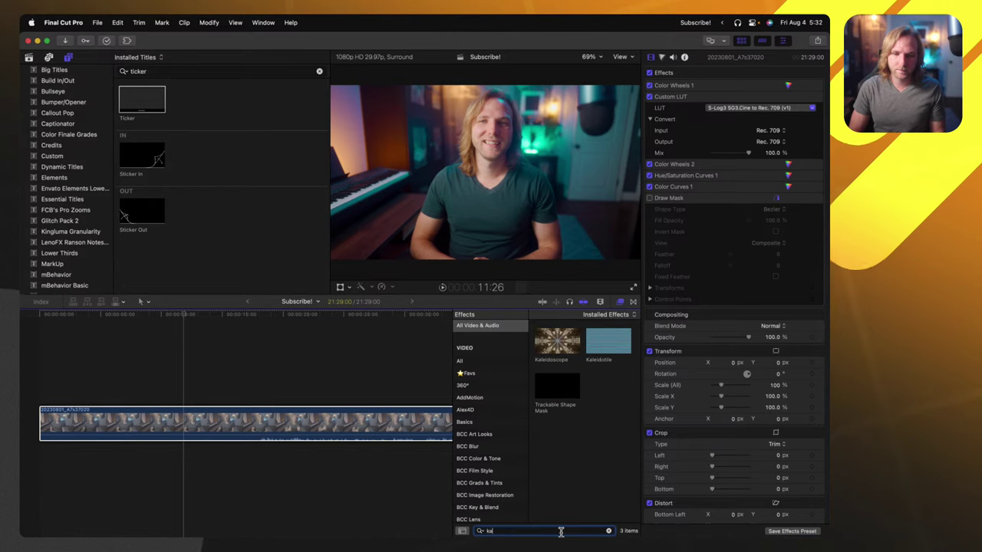
type("n")
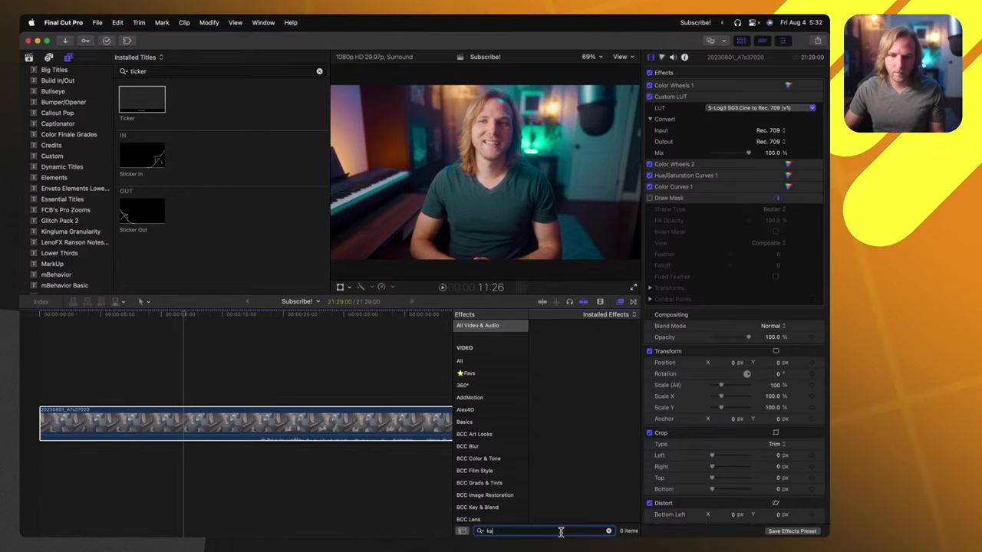
key("BackSpace")
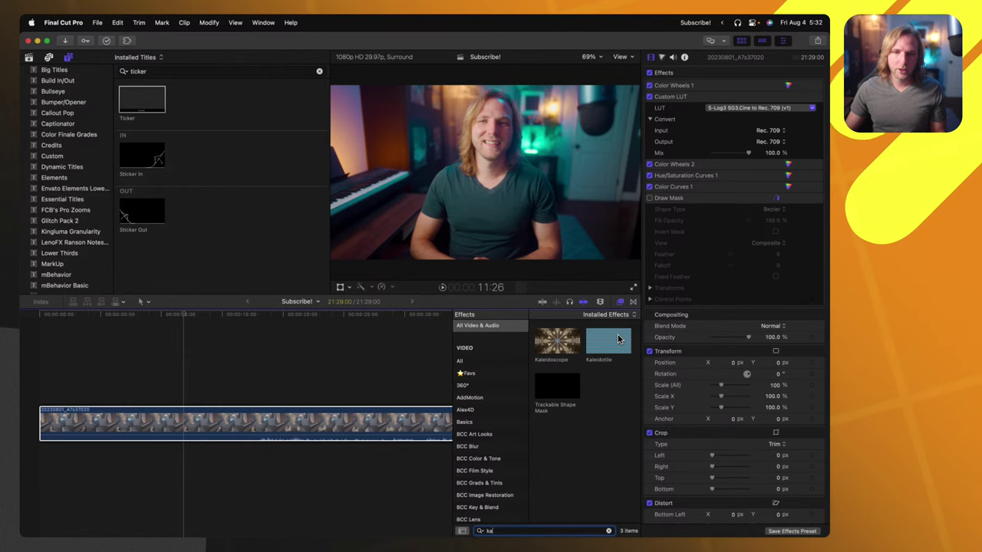
left_click(483, 333)
Add a Basic Title above the talking-head clip at 10:15 and apply the Kaleidotile effect to it
left_click(166, 377)
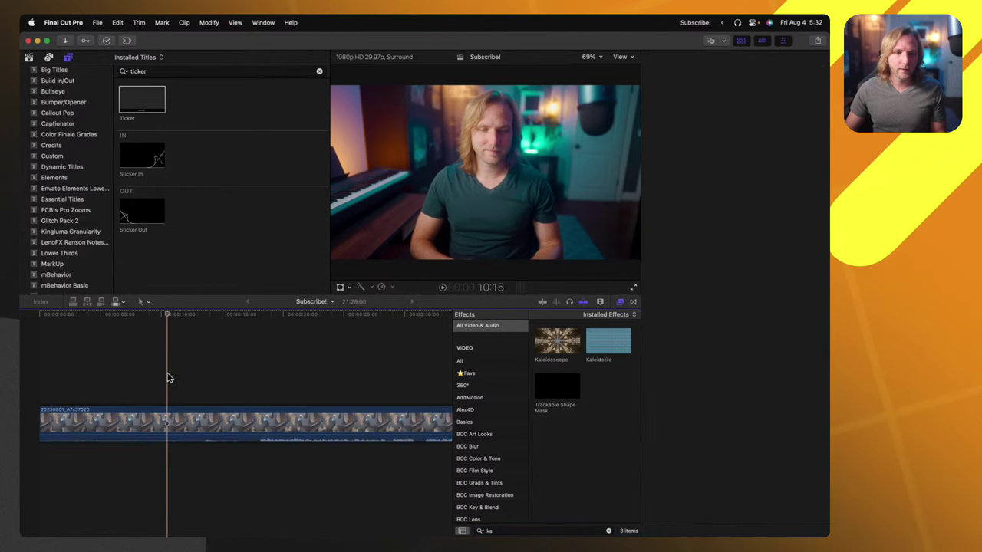
key("ctrl+t")
left_click_drag(611, 352, 225, 398)
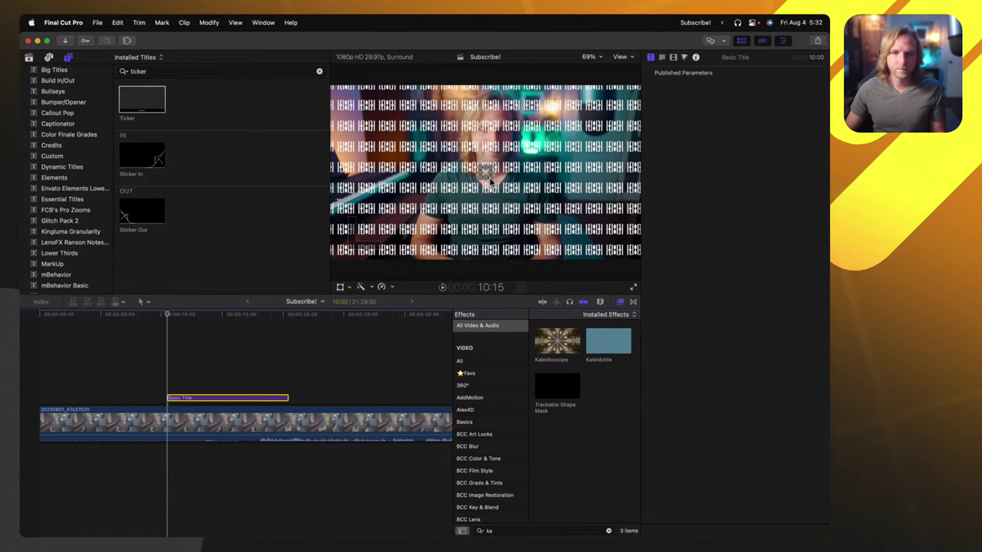
Enlarge the Kaleidotile tiles to a width and height of about 434.6 and set the angle to about 317°
left_click_drag(489, 177, 526, 203)
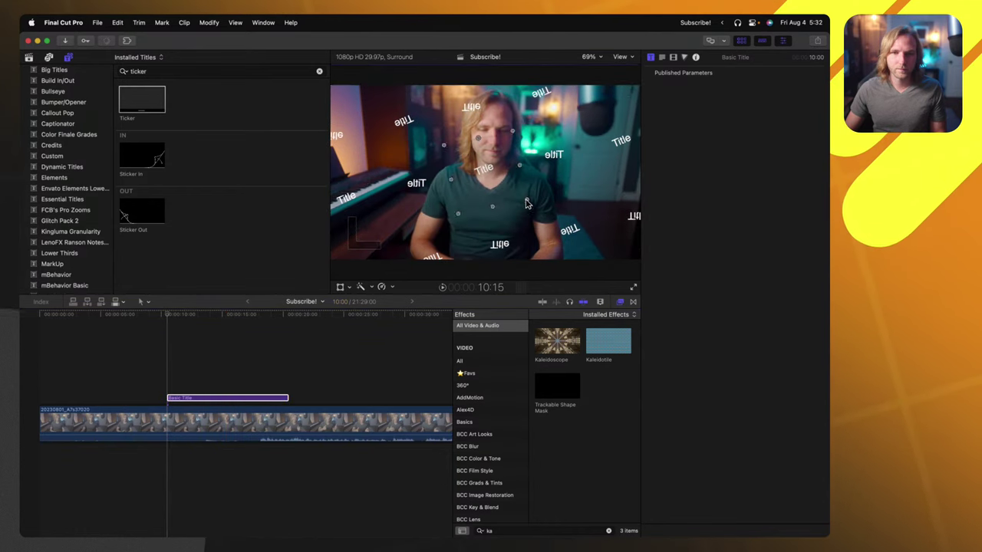
left_click(664, 63)
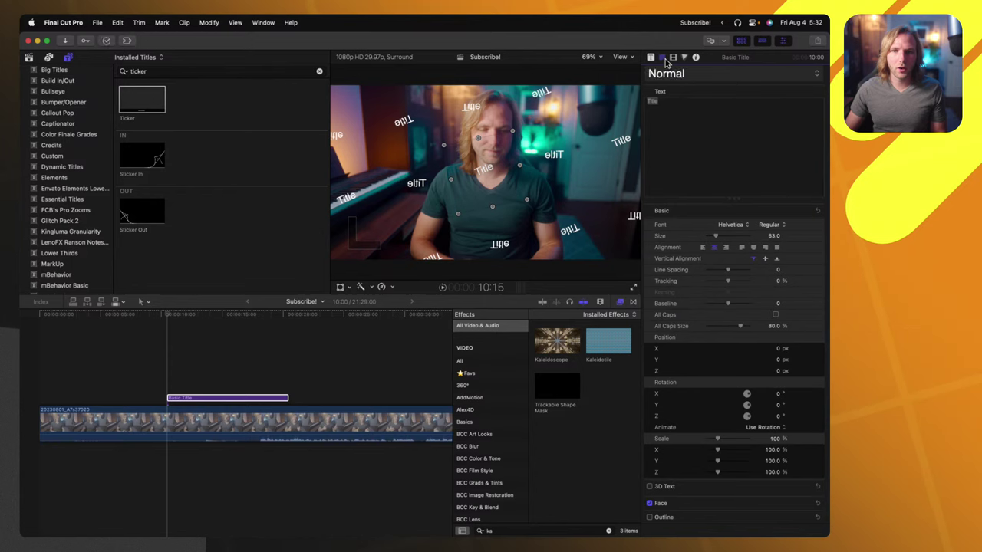
left_click(684, 58)
left_click(674, 59)
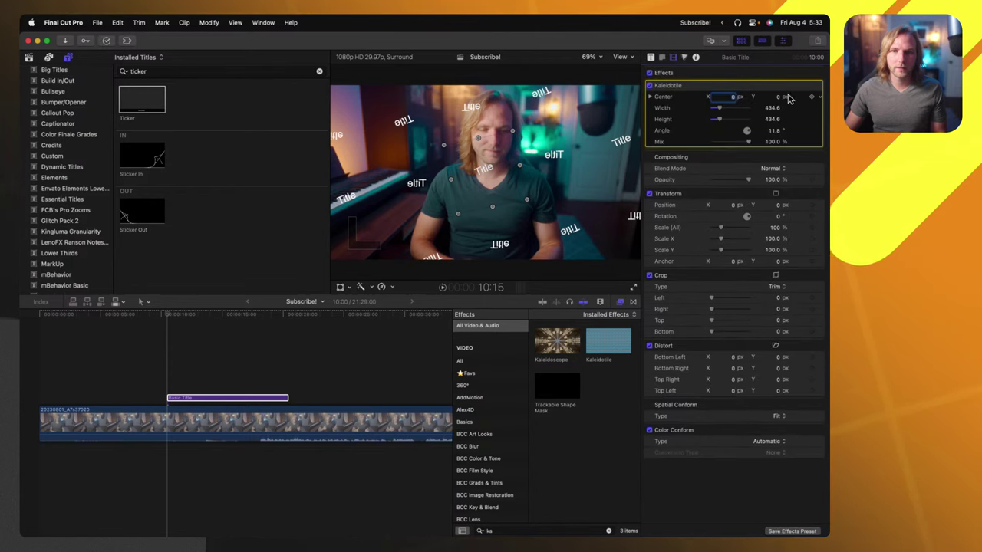
left_click_drag(790, 98, 770, 130)
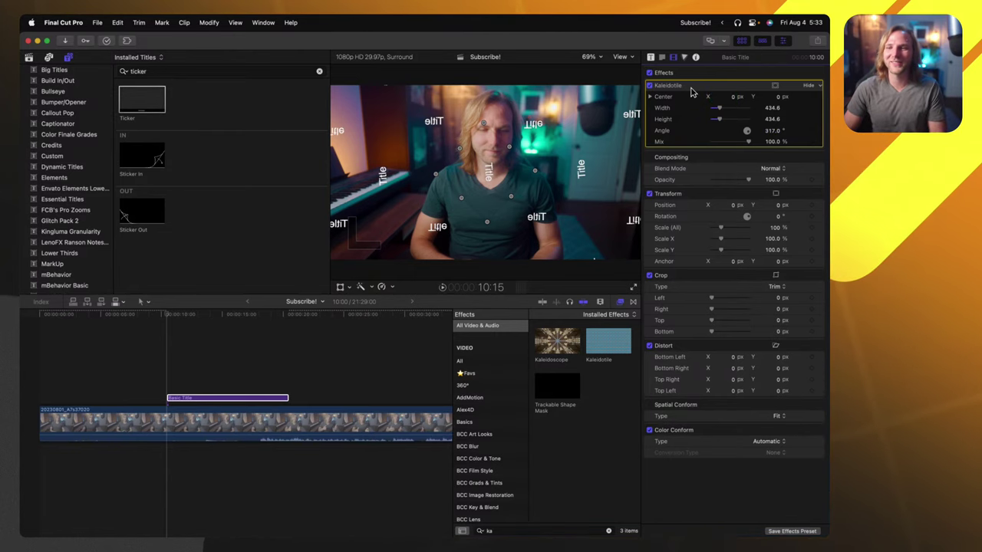
Remove the Kaleidotile effect from the Basic Title and clear the effects search
key("Delete")
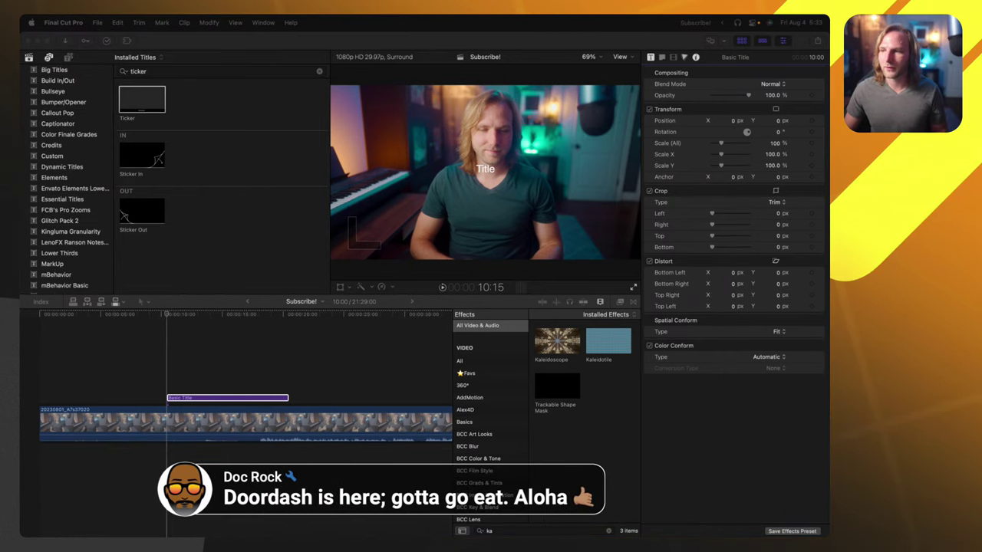
left_click(611, 438)
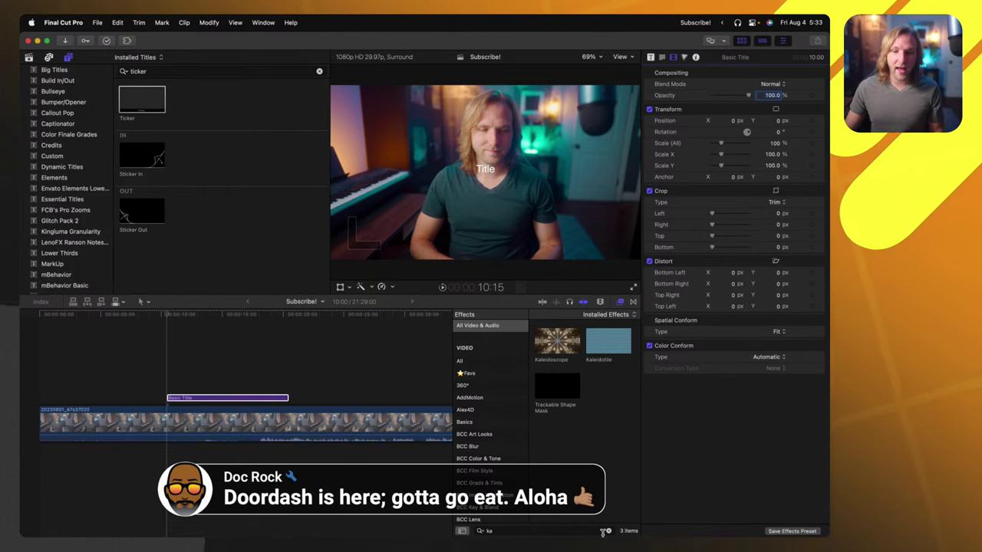
left_click(608, 530)
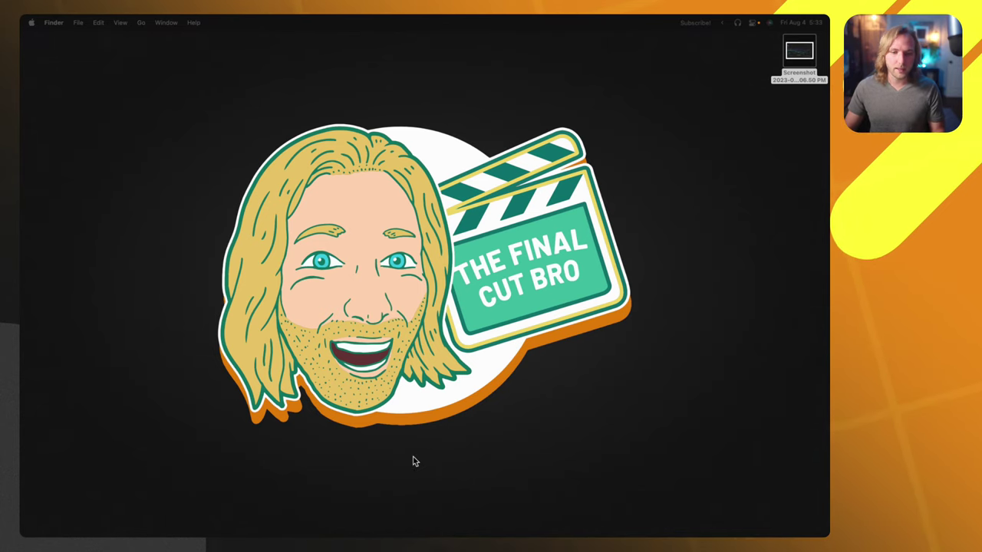
Switch to TimeBolt by searching for it from the desktop
key("super+space")
type("ti")
key("BackSpace")
key("BackSpace")
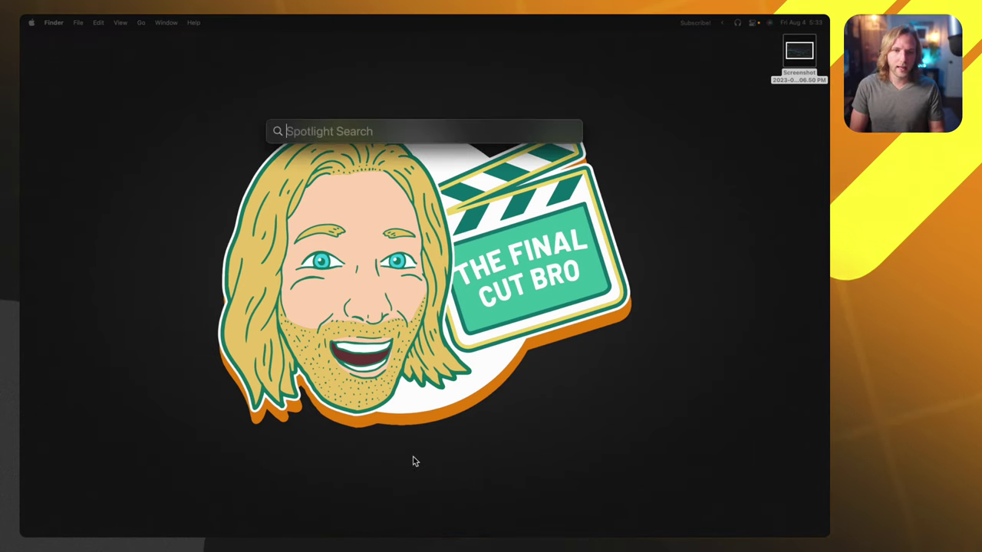
type("time")
key("Return")
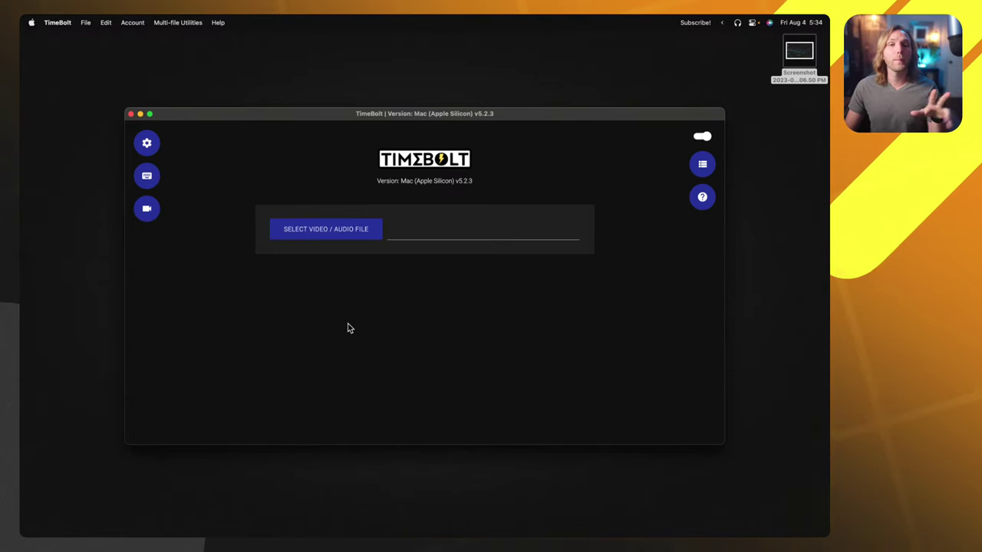
Load Clean Shot 000065.mp4 from the 2. Footage folder of T267 - mPuppet Review
left_click(281, 232)
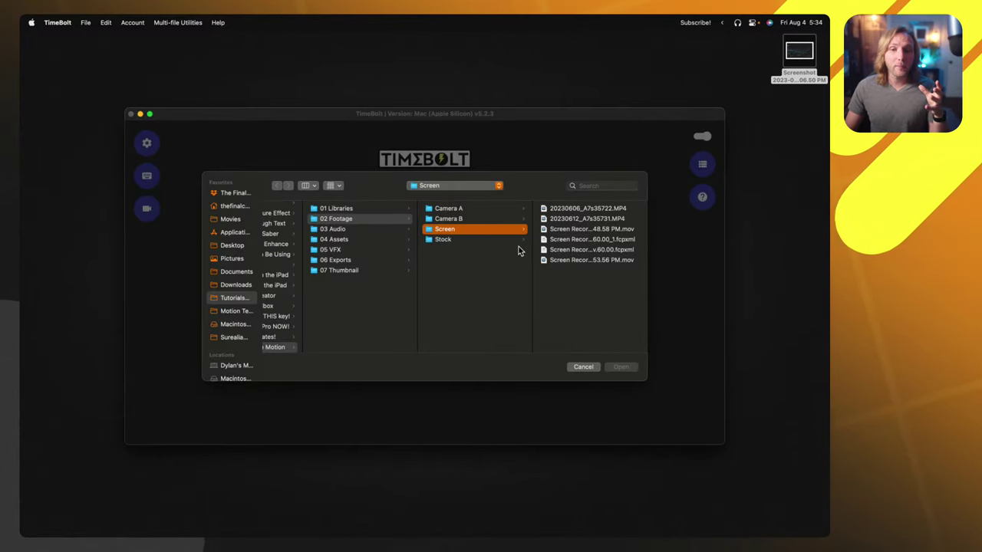
scroll(296, 295, "left", 3)
scroll(321, 297, "down", 3)
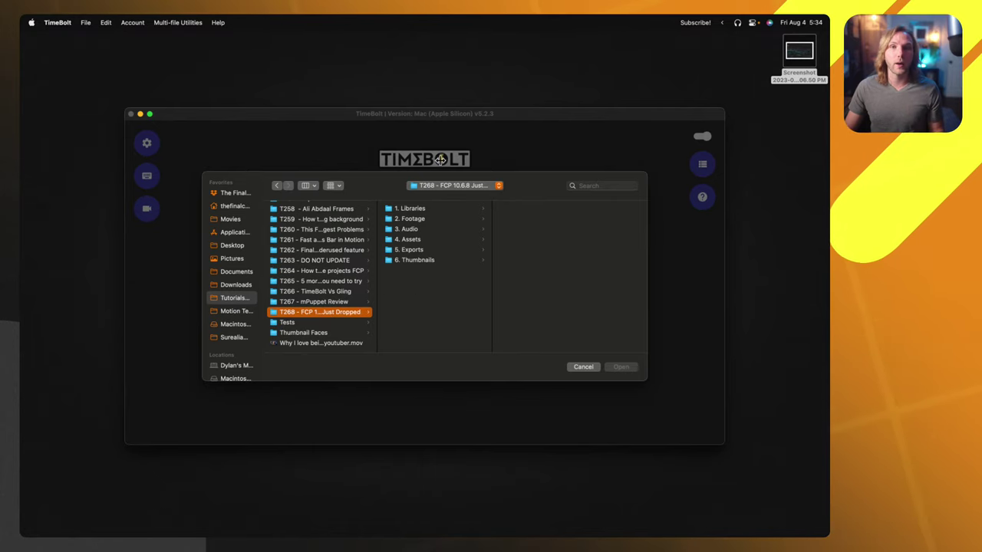
left_click(426, 221)
left_click(550, 210)
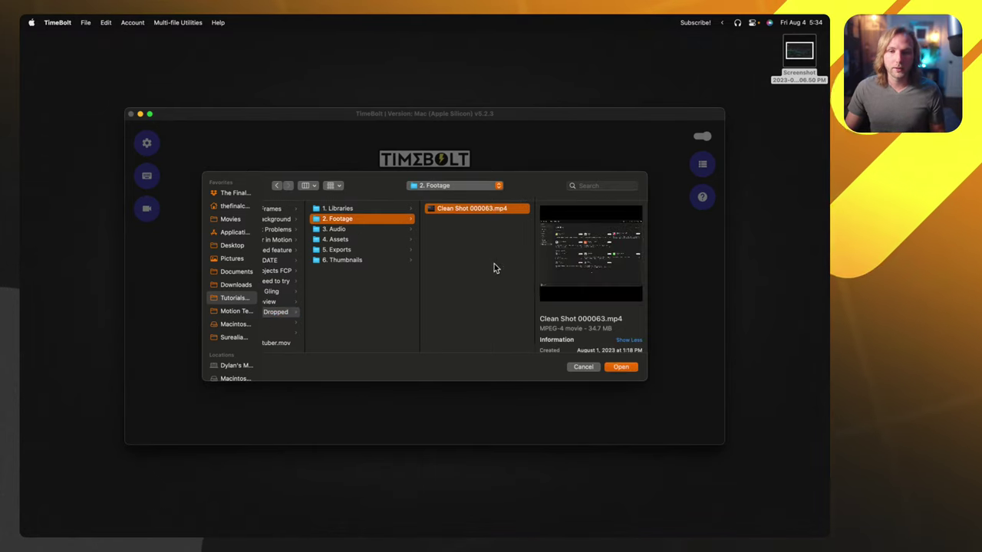
scroll(493, 270, "left", 2)
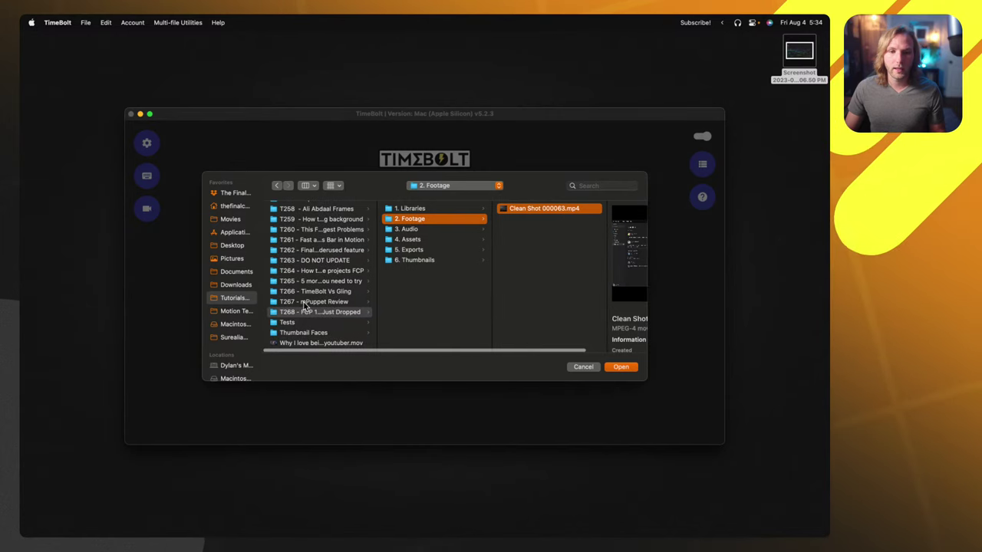
left_click(337, 301)
left_click(429, 219)
left_click(553, 220)
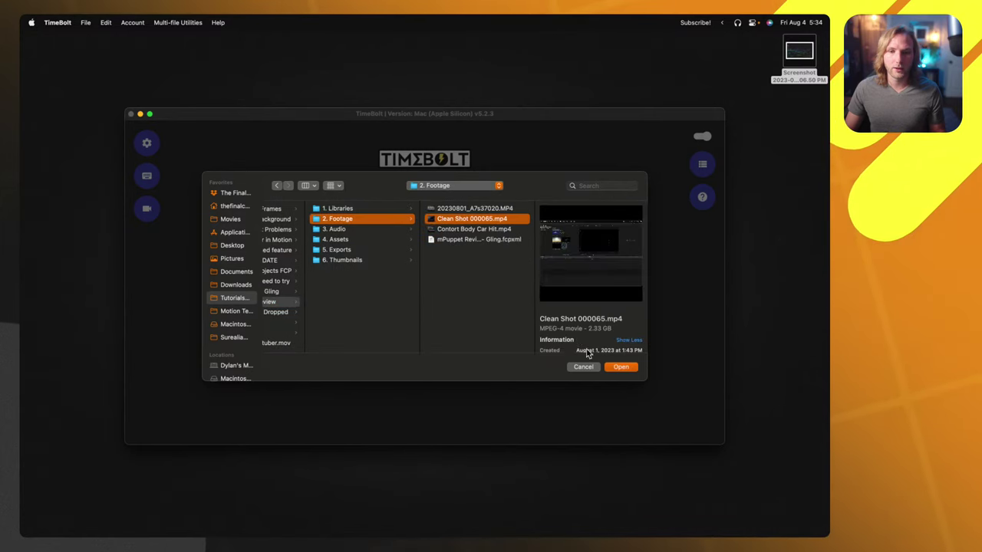
left_click(618, 367)
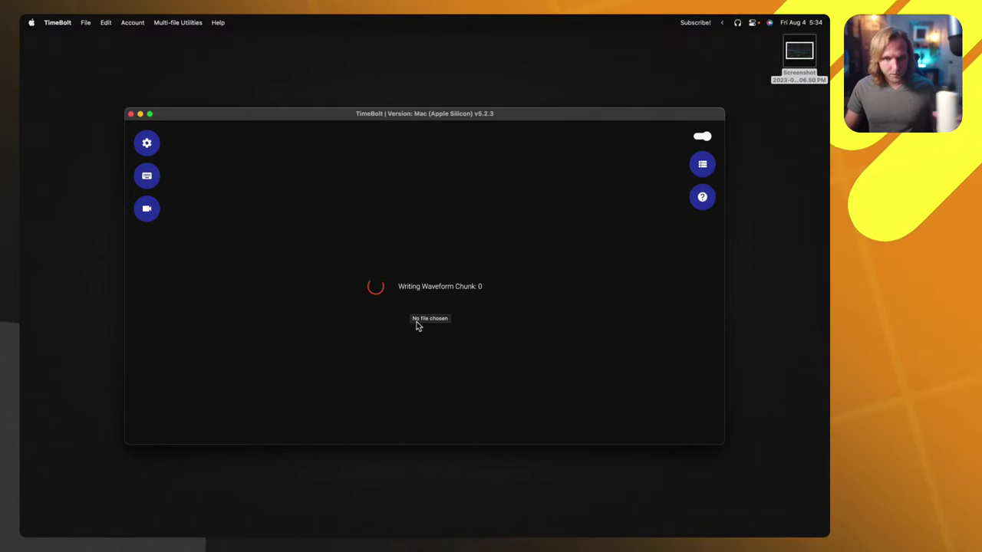
Split the first spoken section on the waveform at about 0:17 and mark the part up to 0:20 for removal
scroll(530, 325, "down", 5)
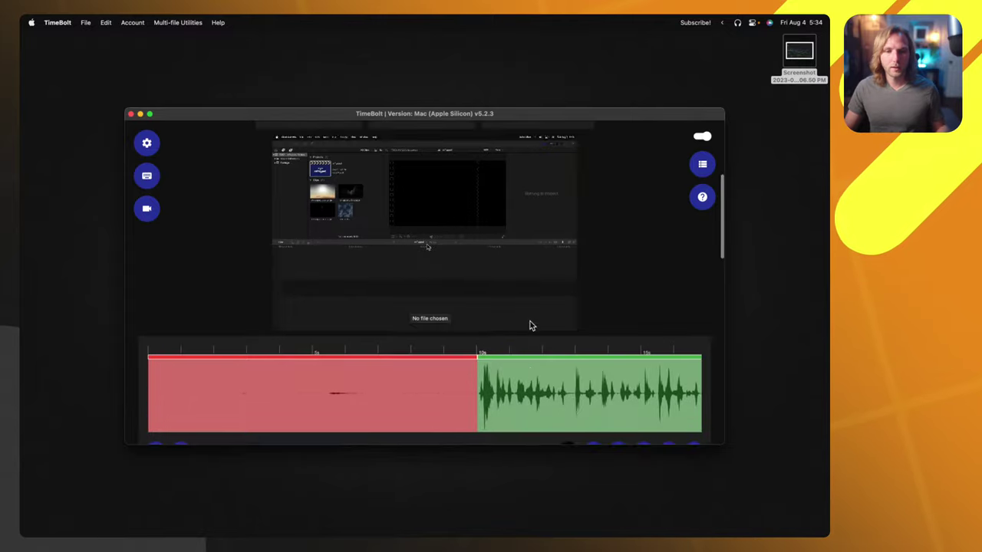
scroll(499, 345, "down", 1)
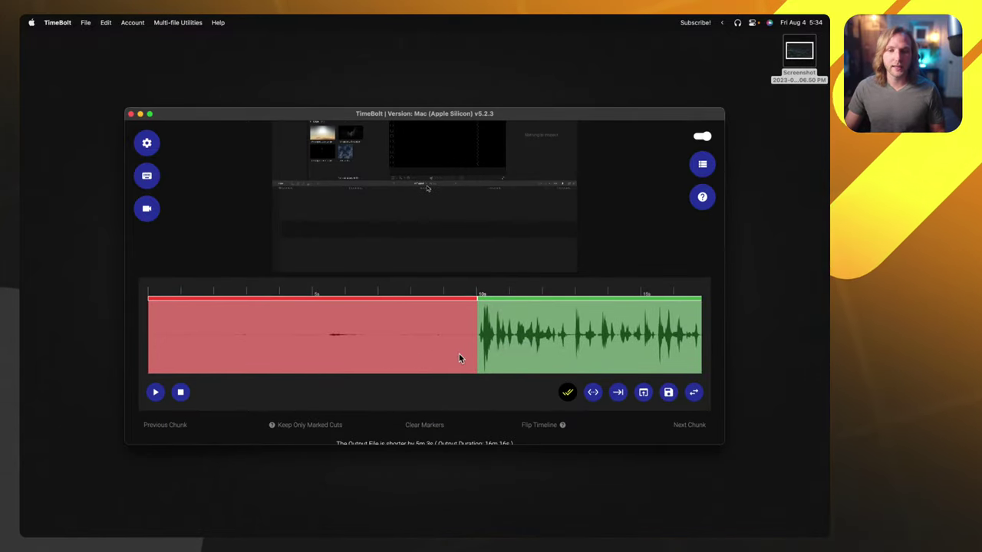
scroll(458, 358, "down", 1)
scroll(493, 318, "right", 5)
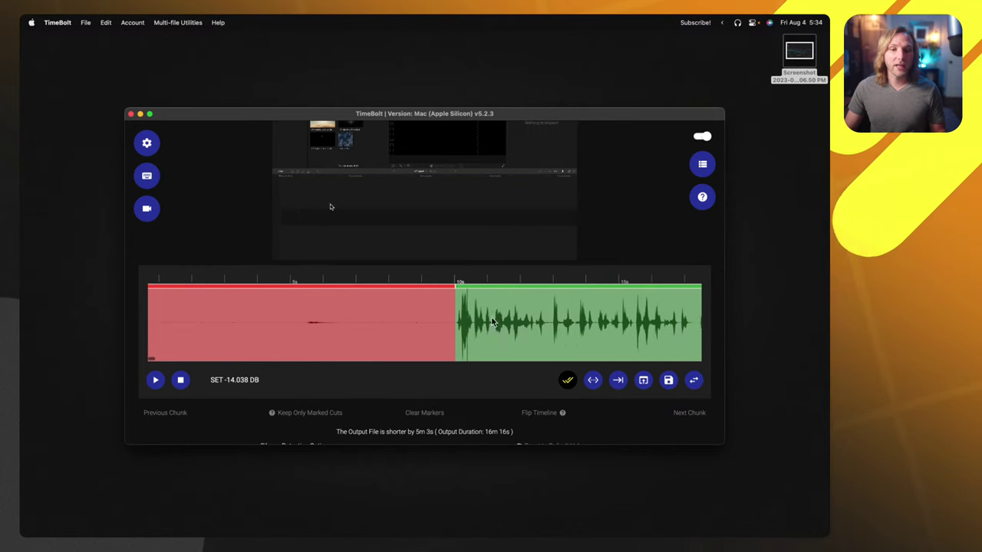
scroll(471, 331, "right", 4)
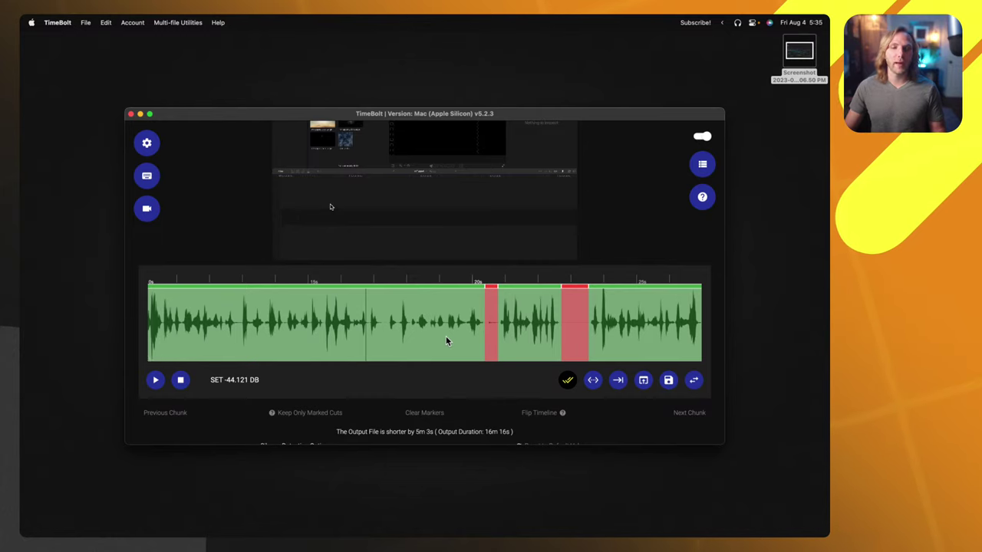
left_click(382, 330)
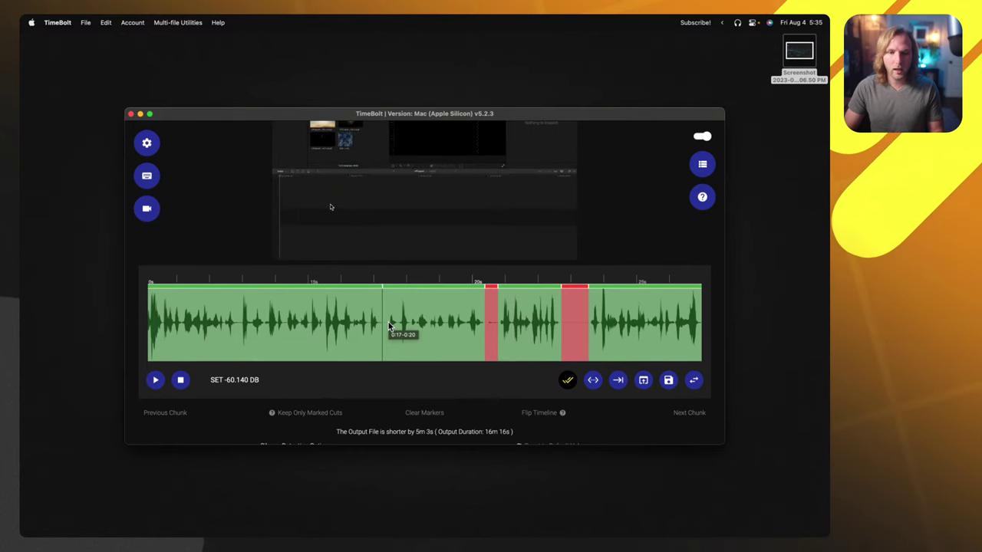
scroll(388, 322, "right", 3)
left_click(388, 322)
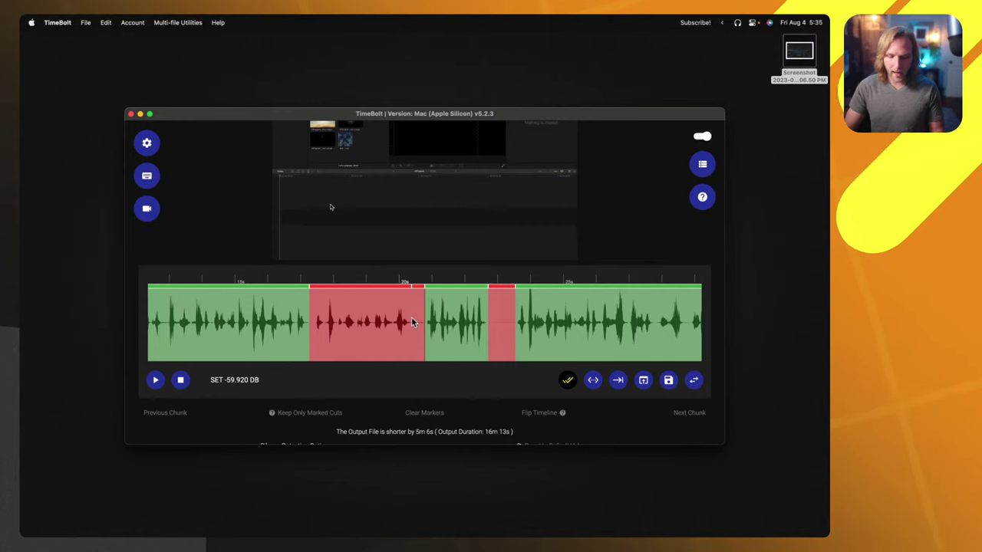
Export the edit as FCPXML Multicam and import it into The plugins I love library in Final Cut Pro
scroll(411, 322, "up", 4)
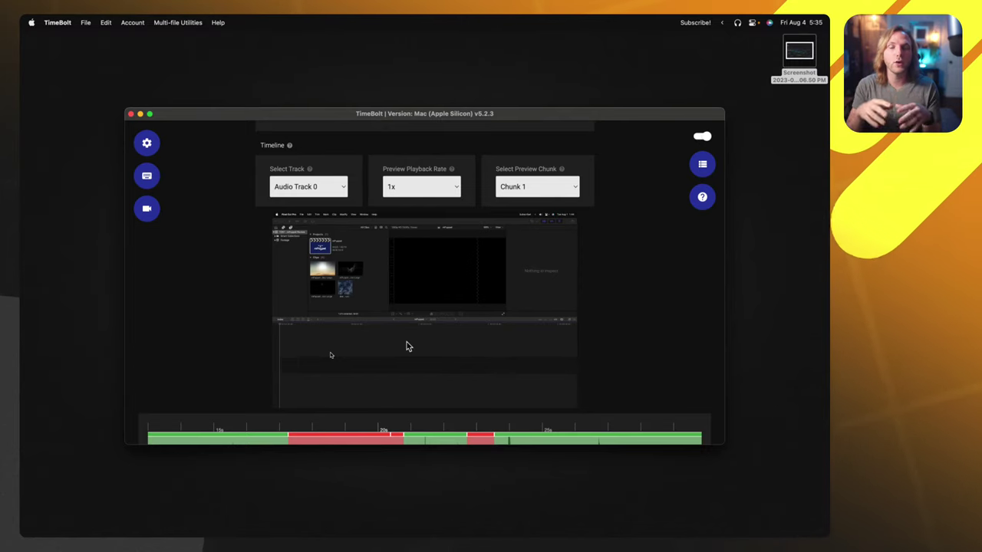
scroll(406, 329, "down", 1)
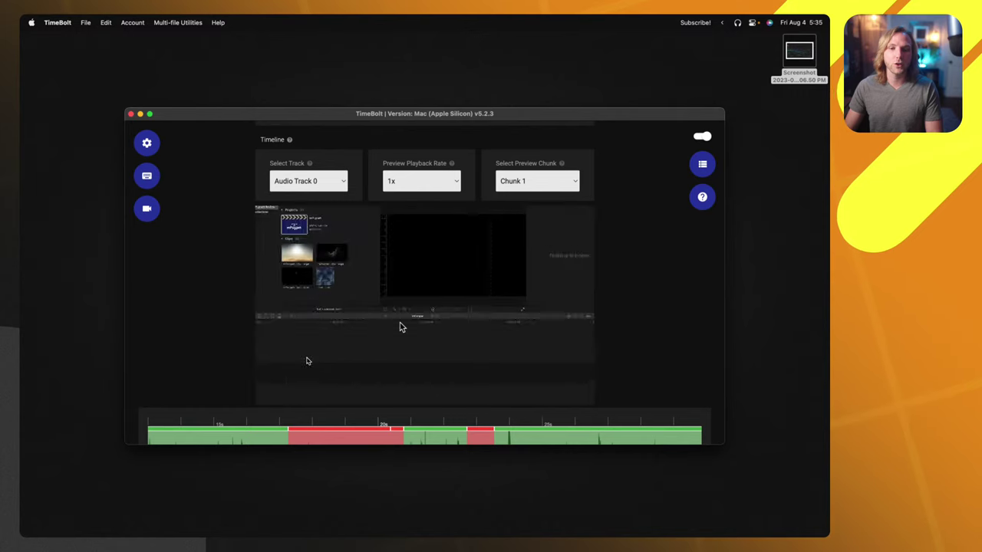
scroll(400, 327, "down", 5)
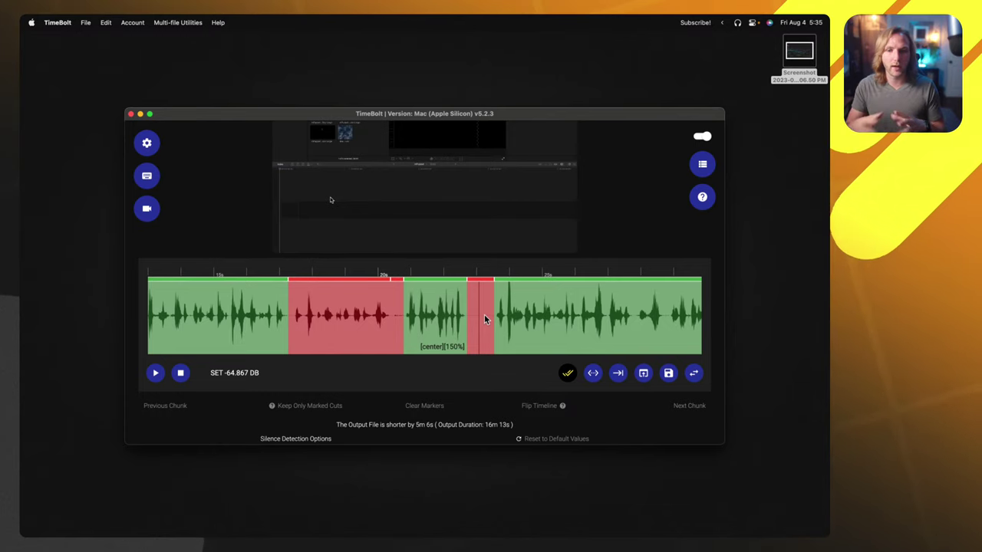
scroll(485, 321, "down", 15)
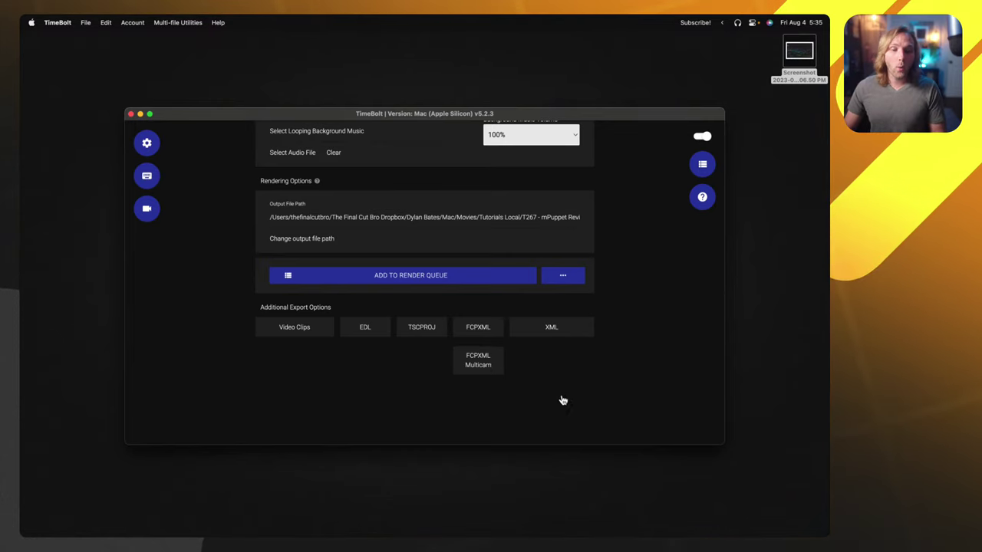
left_click(477, 366)
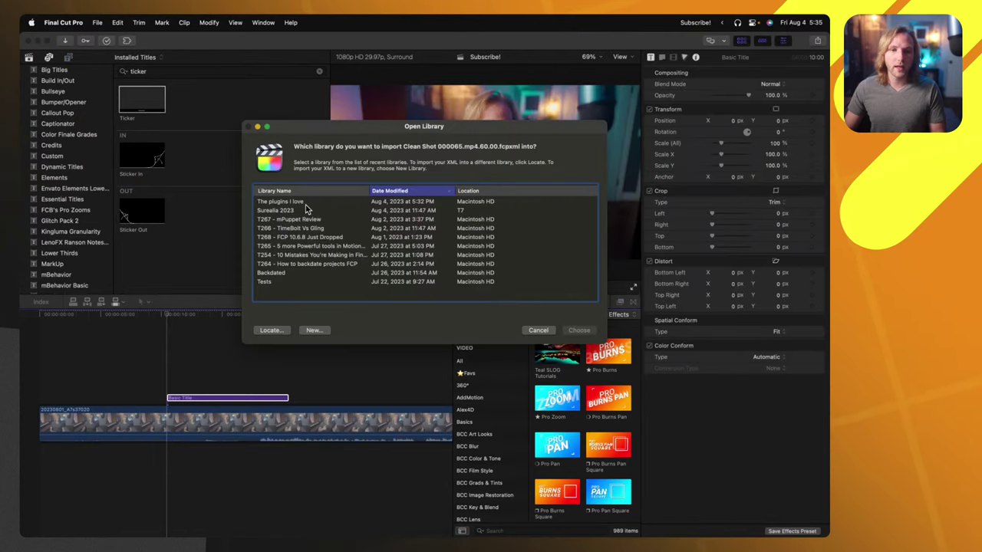
left_click(309, 202)
left_click(580, 330)
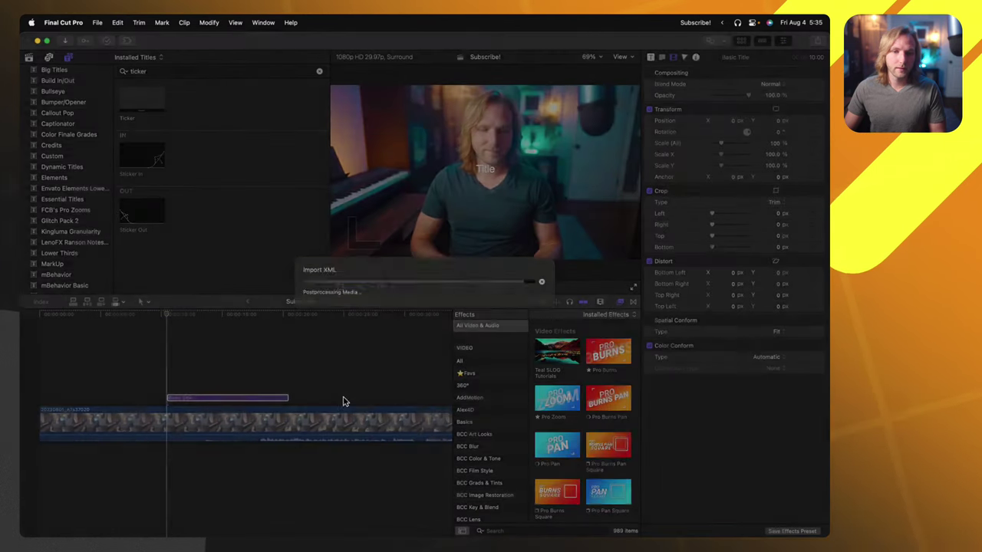
Open the imported Clean Shot 000065 project and open one of its multicam clips in the angle editor
double_click(157, 104)
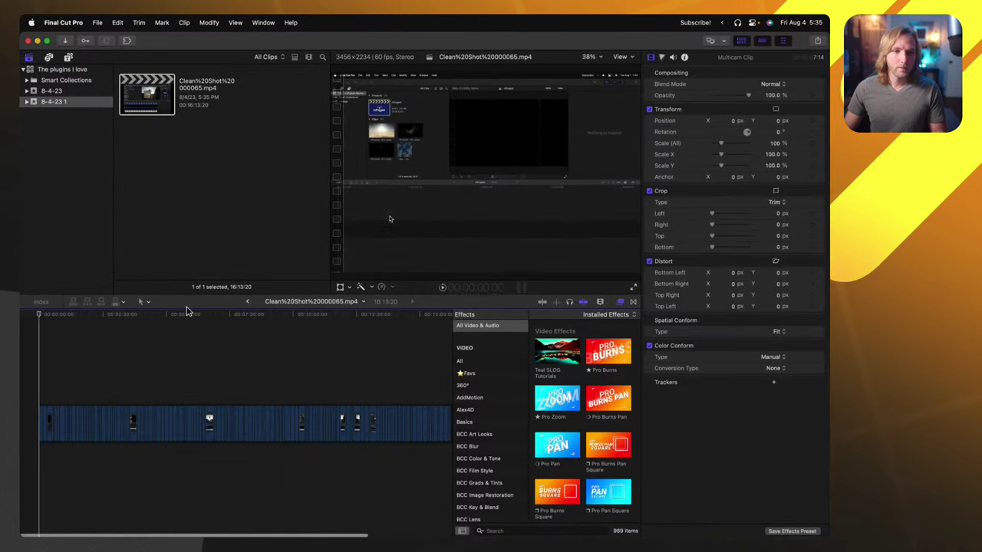
key("super+minus")
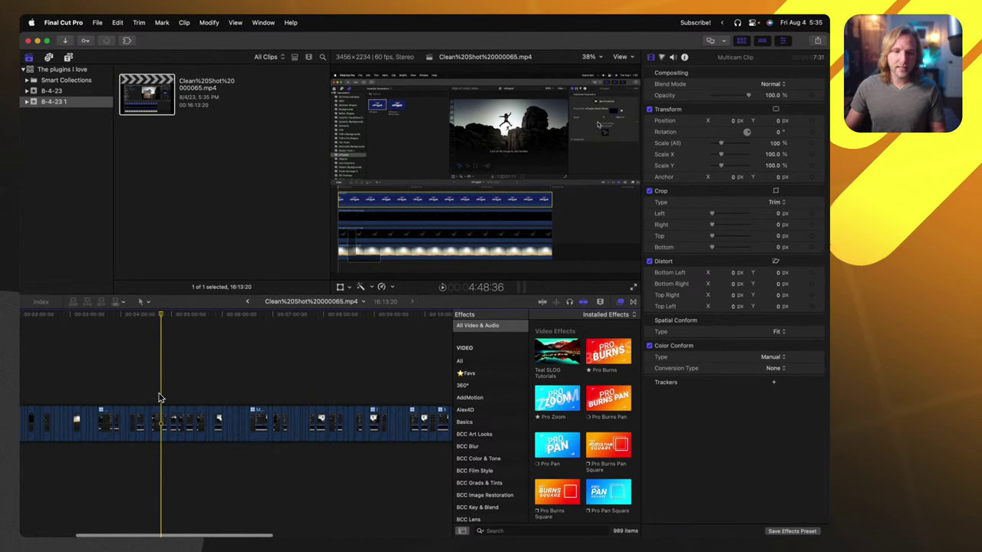
left_click(255, 415)
double_click(255, 414)
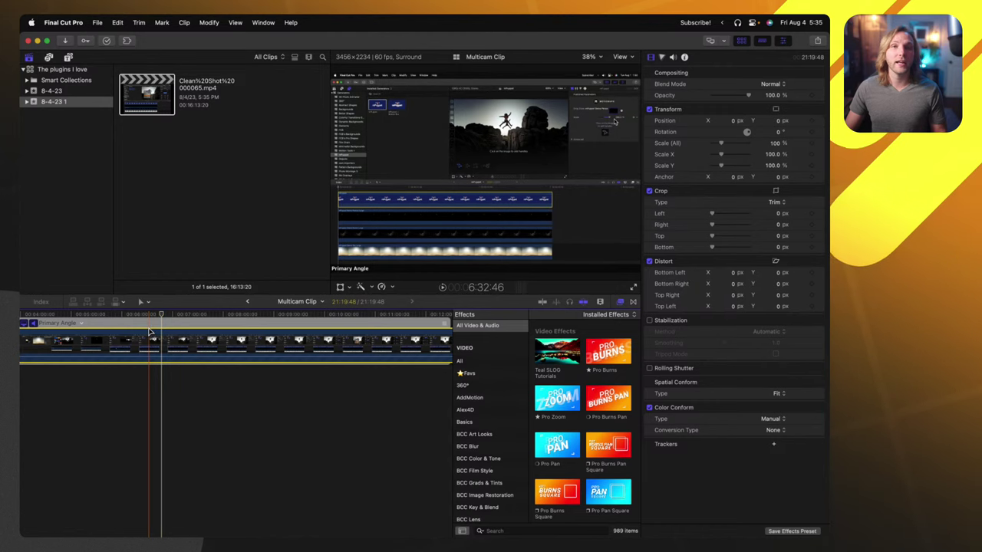
Add a new angle to the multicam clip and place the 20230801_A7s37020 camera clip in it
left_click(82, 323)
left_click(102, 392)
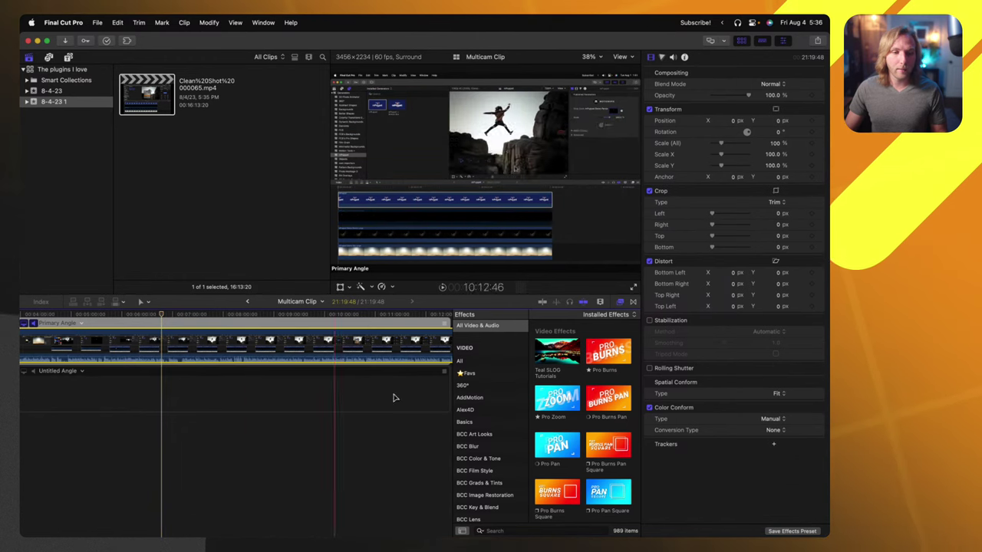
left_click_drag(974, 322, 140, 431)
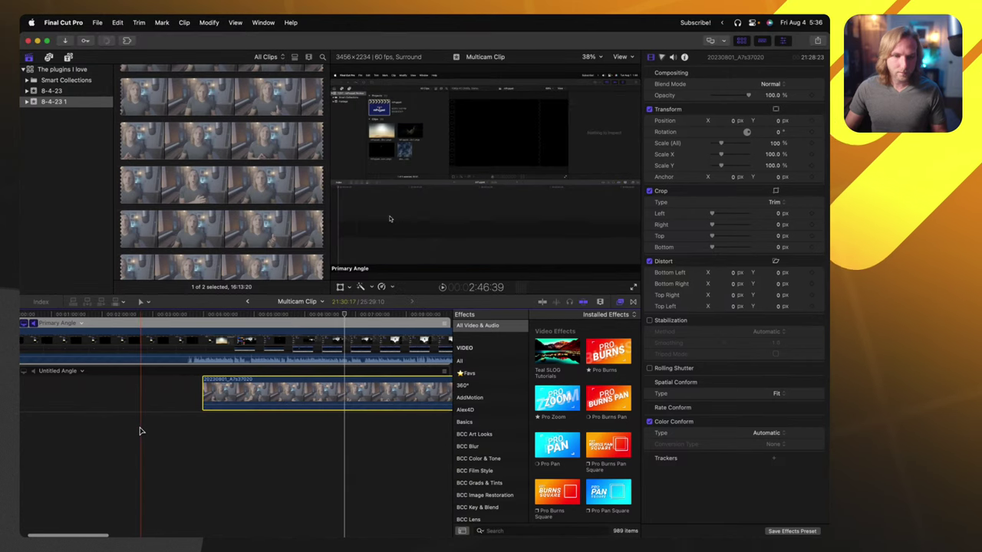
Sync the start-trimmed camera clip to the monitoring angle and extend its start back to the beginning of the angle
mouse_move(90, 394)
left_mouse_down()
mouse_move(141, 393)
mouse_move(101, 393)
left_mouse_up()
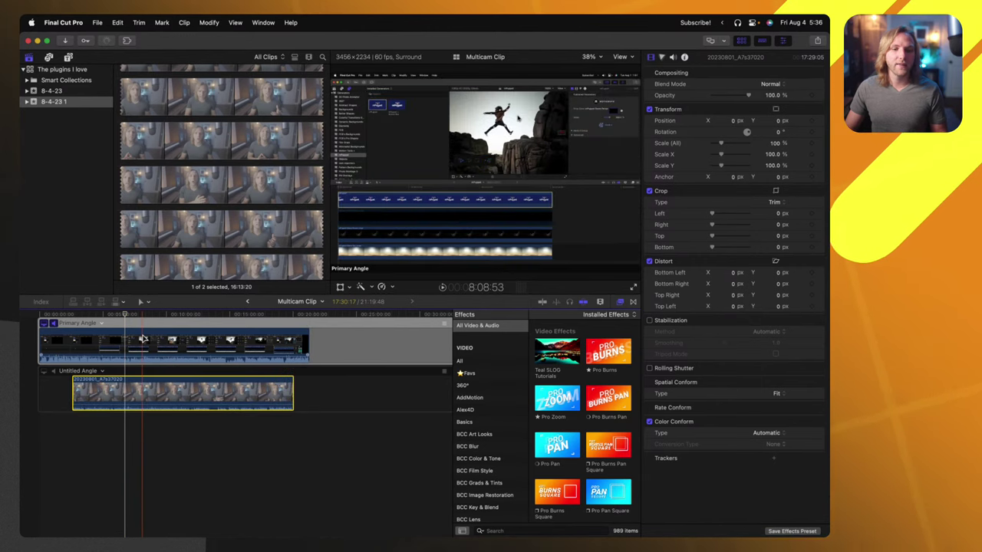
left_click(99, 372)
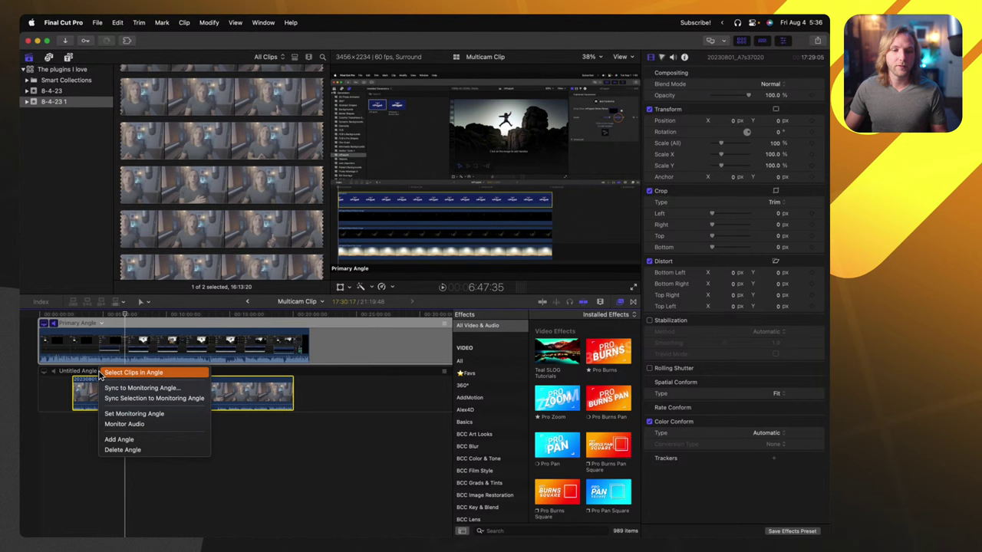
left_click(119, 398)
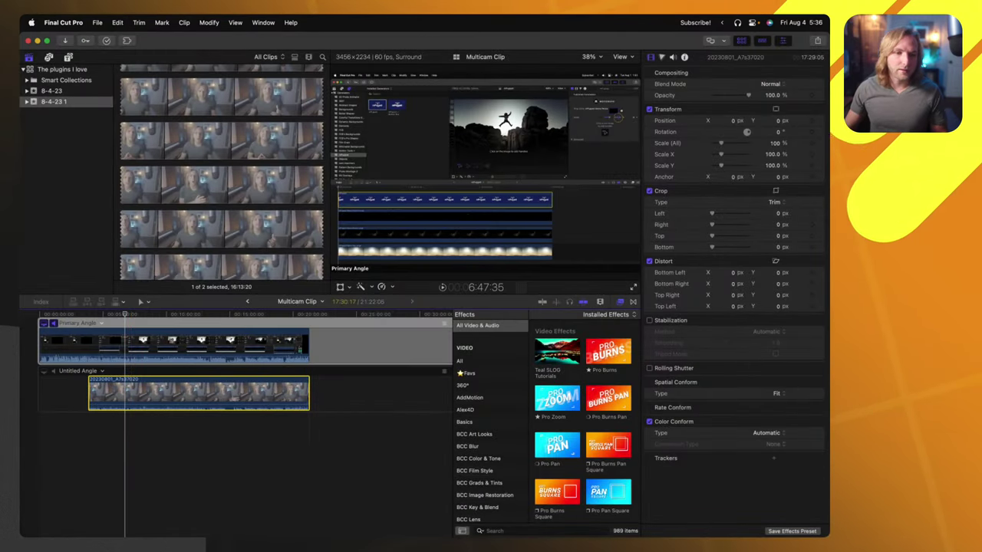
left_click_drag(82, 389, 40, 388)
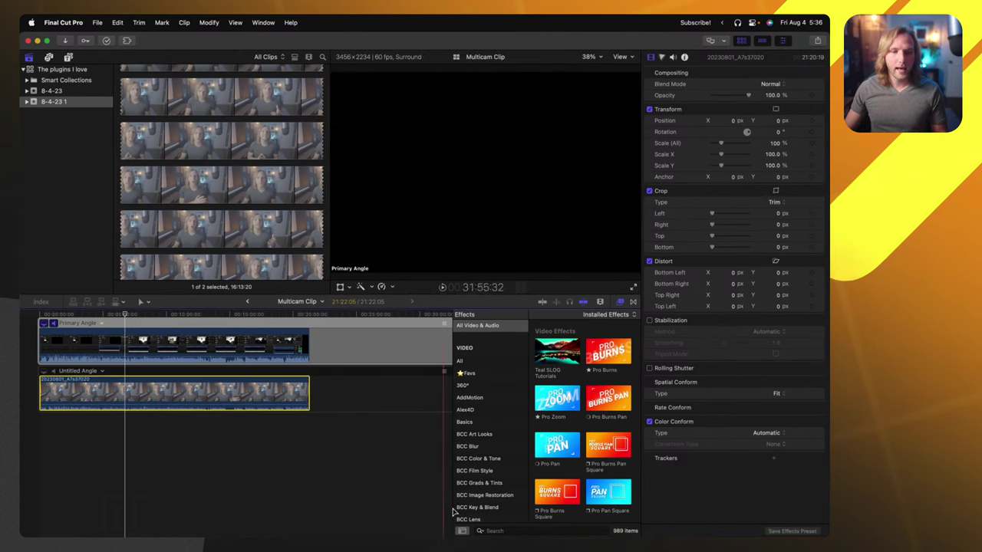
Apply the Teal SLOG Tutorials preset to the camera clip and move its angle above the Primary Angle
left_click_drag(542, 352, 307, 402)
left_click_drag(446, 373, 436, 326)
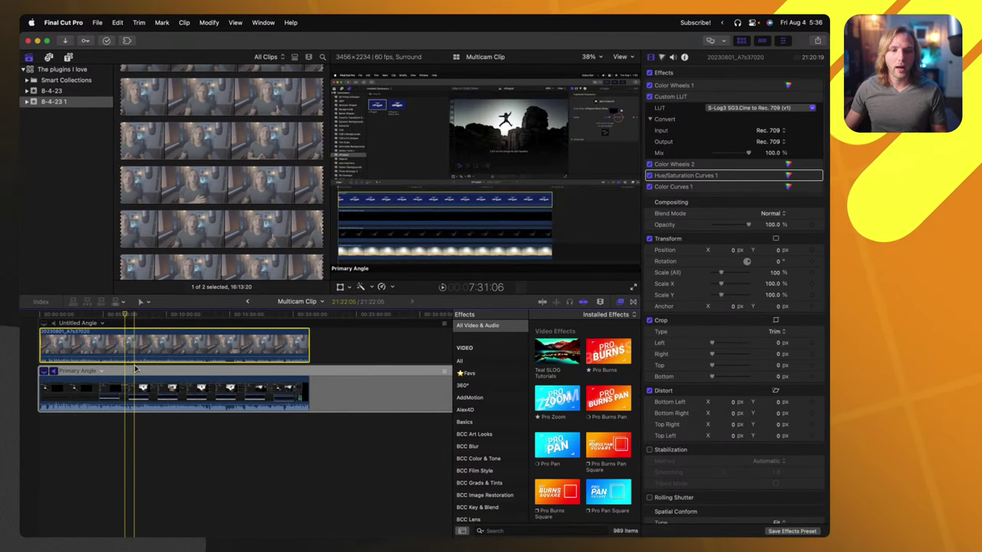
Return to the Clean Shot 000065 project timeline and show the multicam angles beside the main picture
left_click(247, 302)
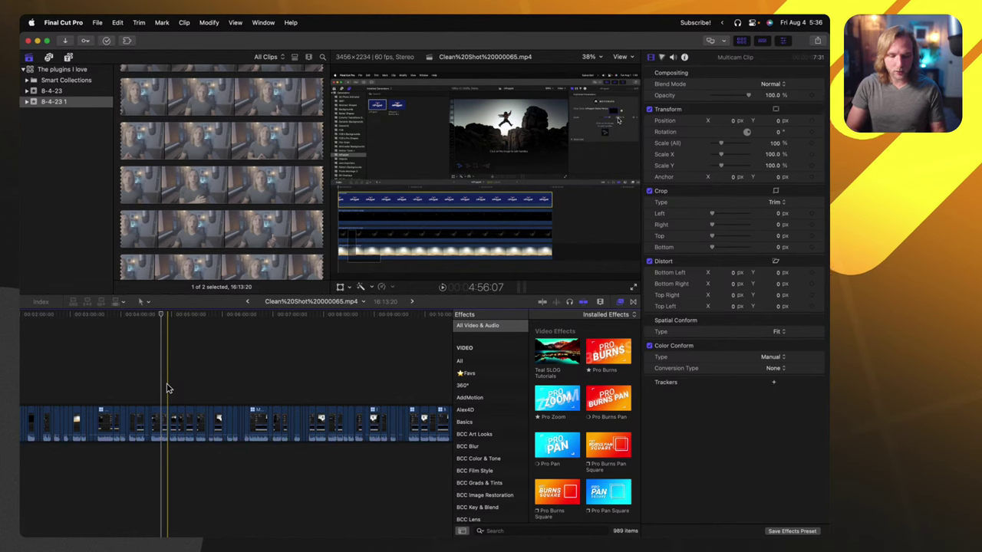
key("super+shift+7")
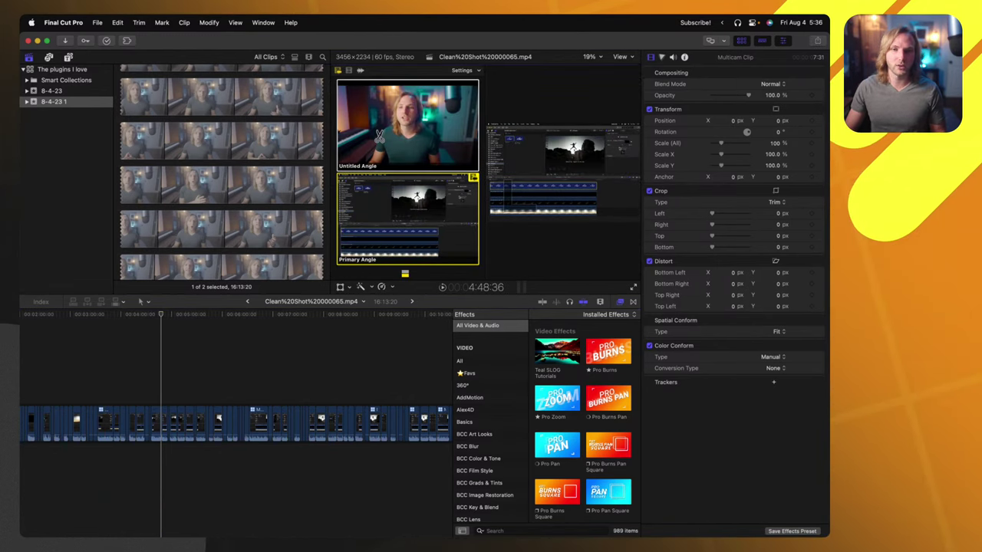
Switch the multicam clip at the playhead to the Untitled Angle camera for video only, keeping the audio from the Primary Angle
left_click(414, 119)
key("super+z")
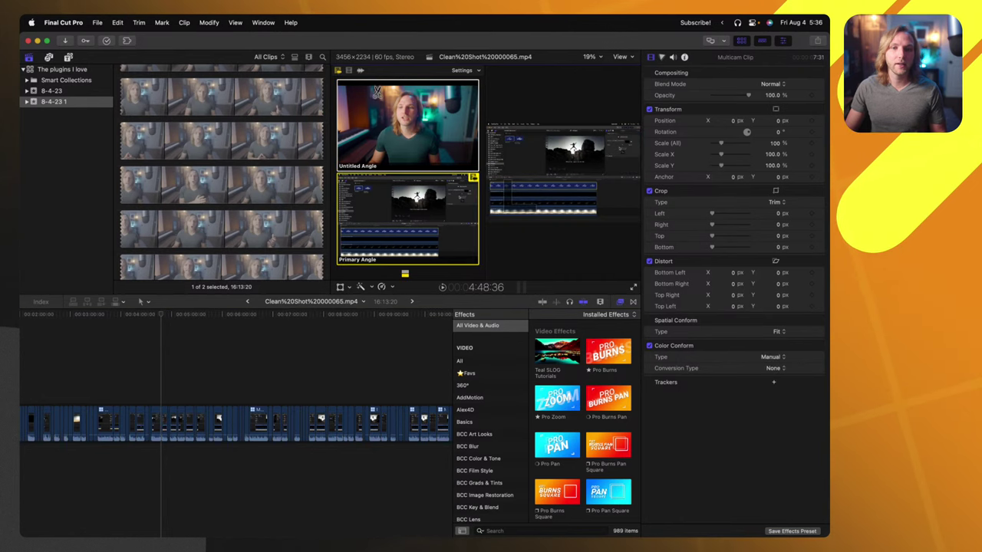
key("super+shift+z")
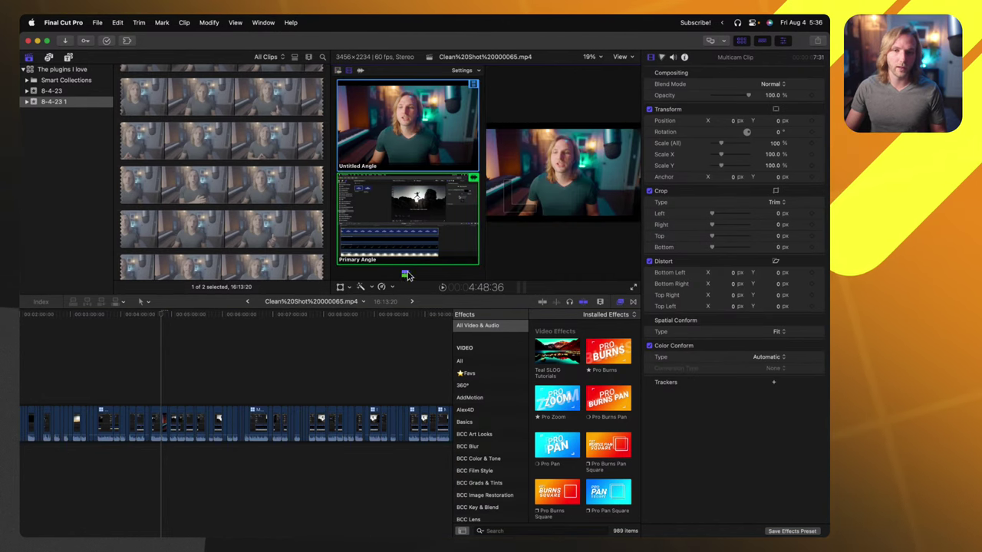
Set the active video angle of a run of multicam clips from about 4 to 8 minutes to Untitled Angle, keeping Primary Angle audio
left_click_drag(139, 379, 341, 432)
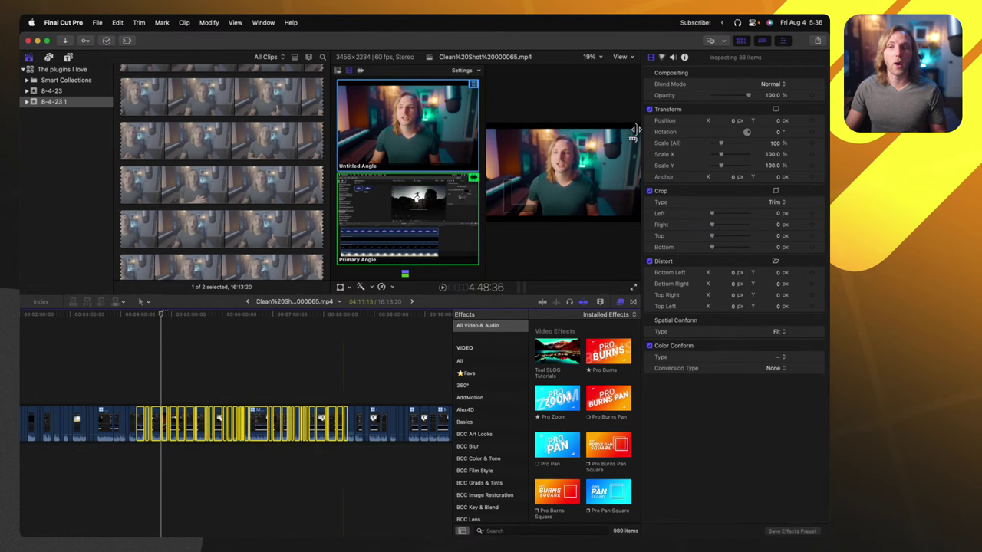
left_click(684, 58)
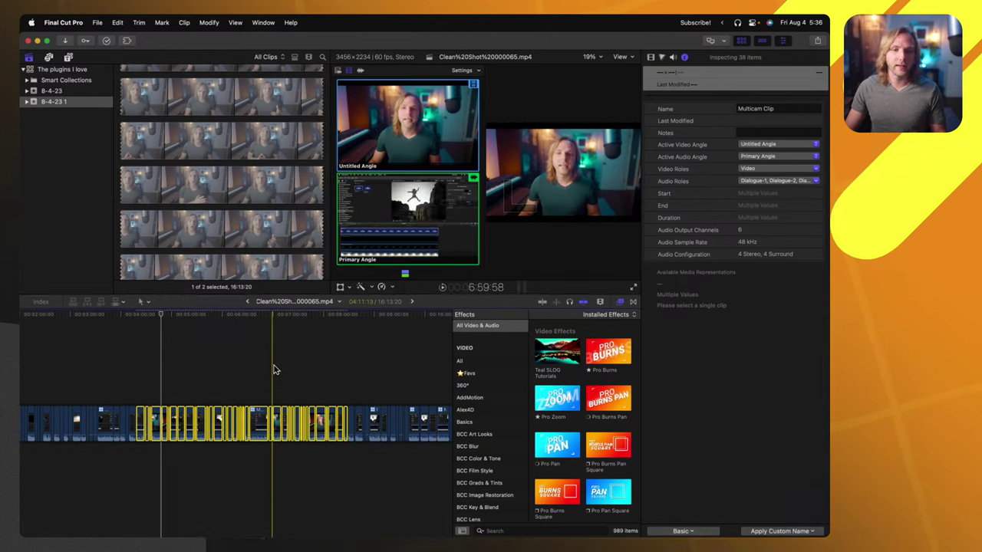
left_click(268, 414)
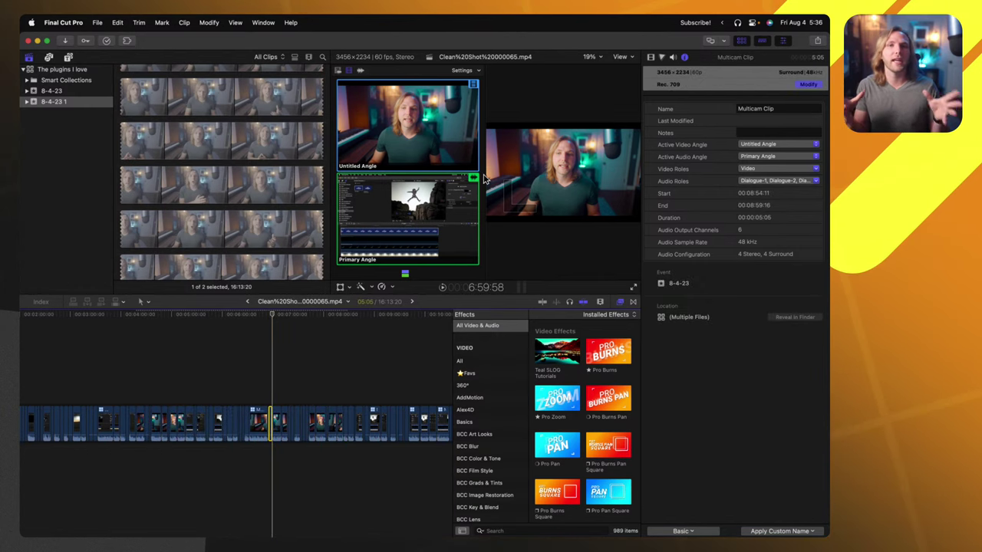
Reveal the timeline's source multicam clip in the browser and change its video format to 4K at 3840x2160
left_click(248, 149)
left_click(259, 420)
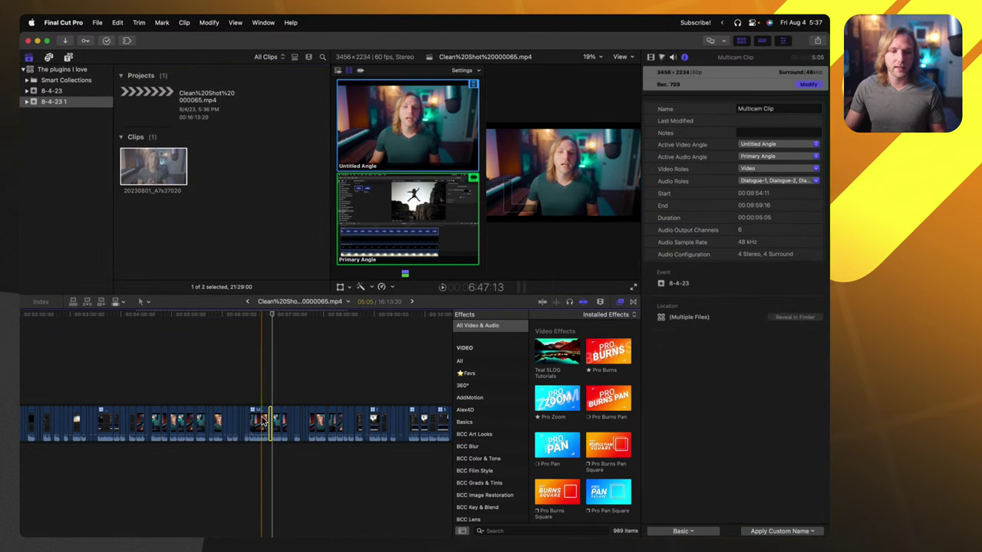
key("shift+f")
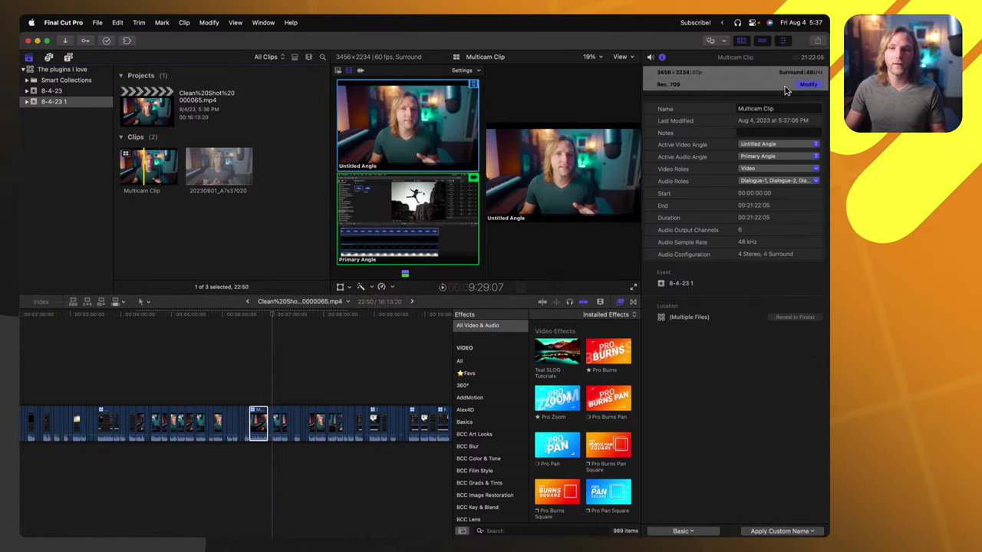
left_click(811, 86)
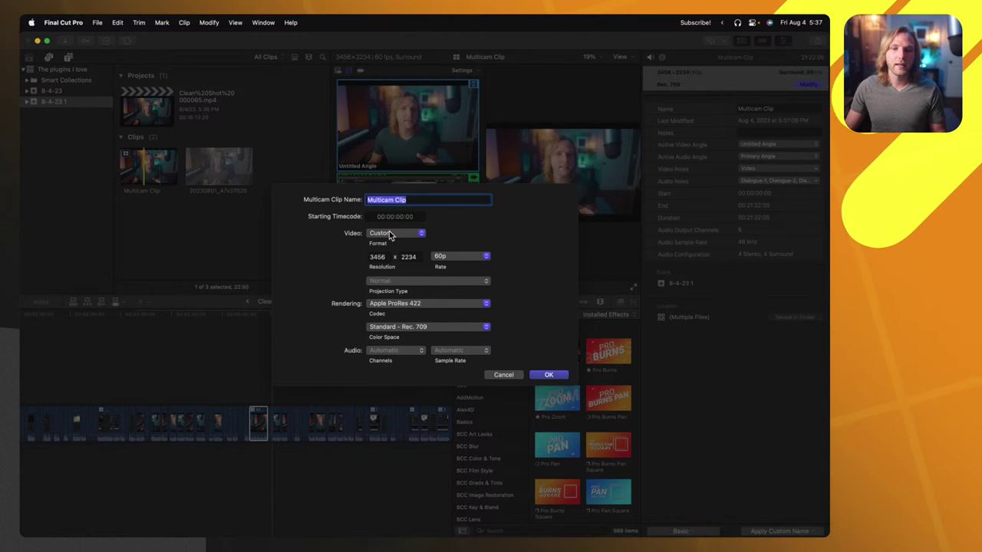
left_click(391, 235)
left_click(388, 178)
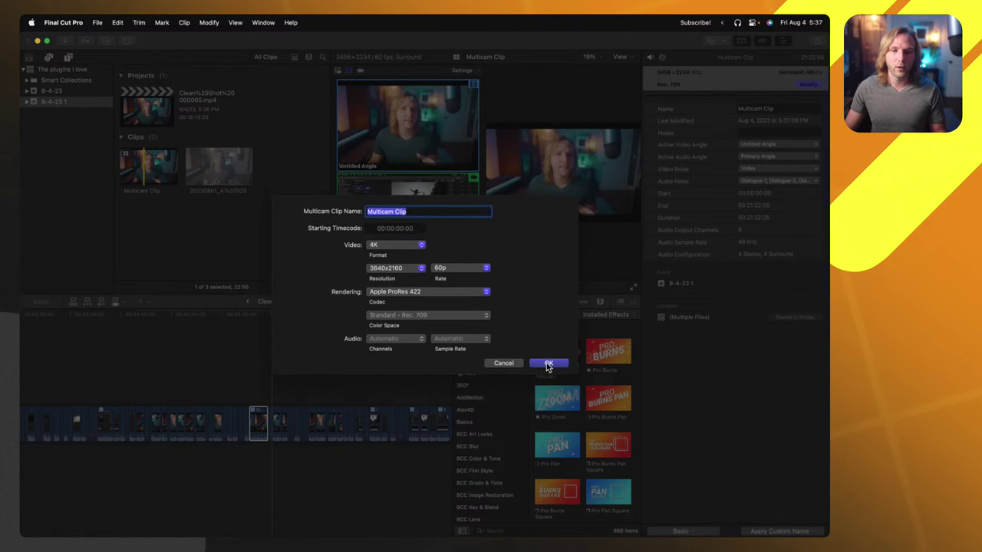
left_click(548, 373)
Change the Clean Shot 000065 project's video format from custom to 4K
left_click(147, 106)
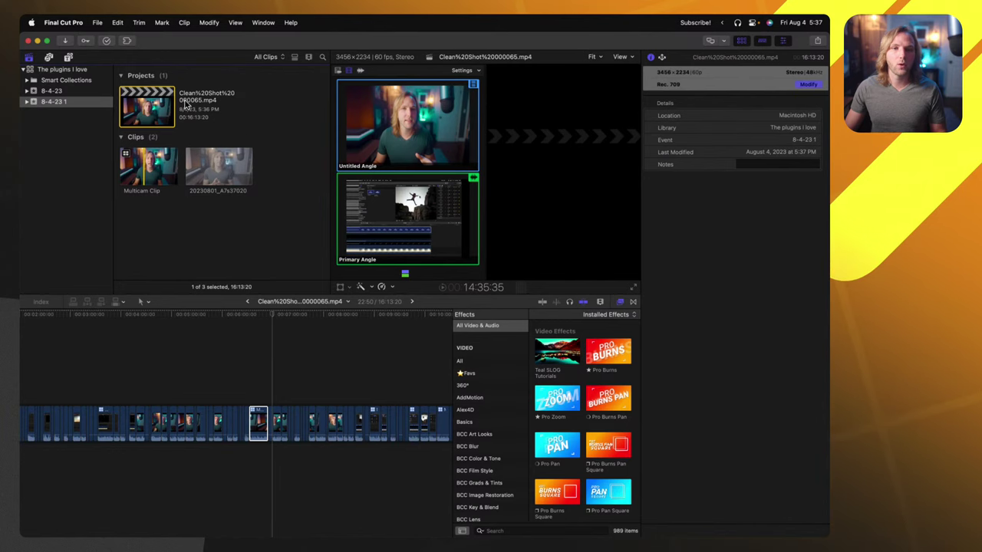
left_click(808, 84)
left_click(390, 234)
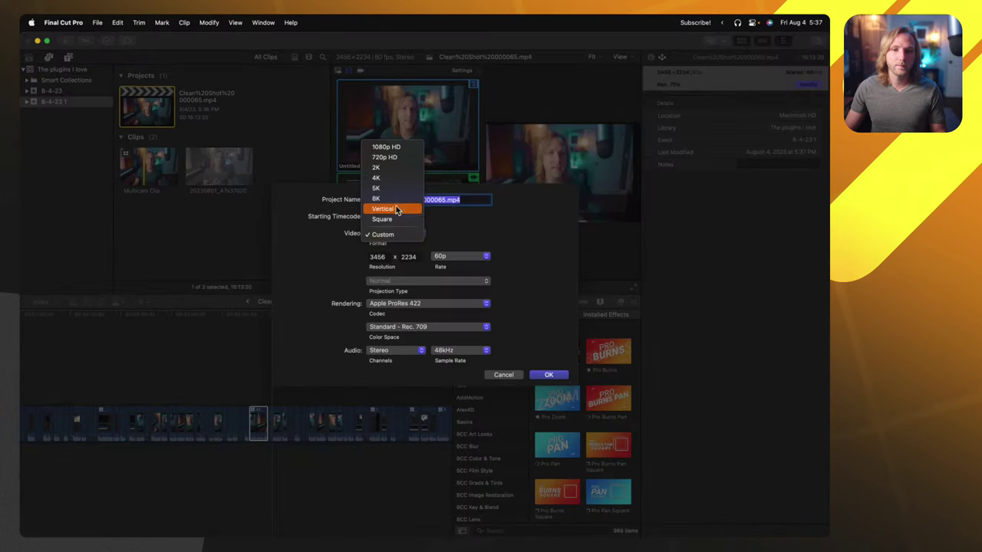
left_click(391, 178)
left_click(547, 373)
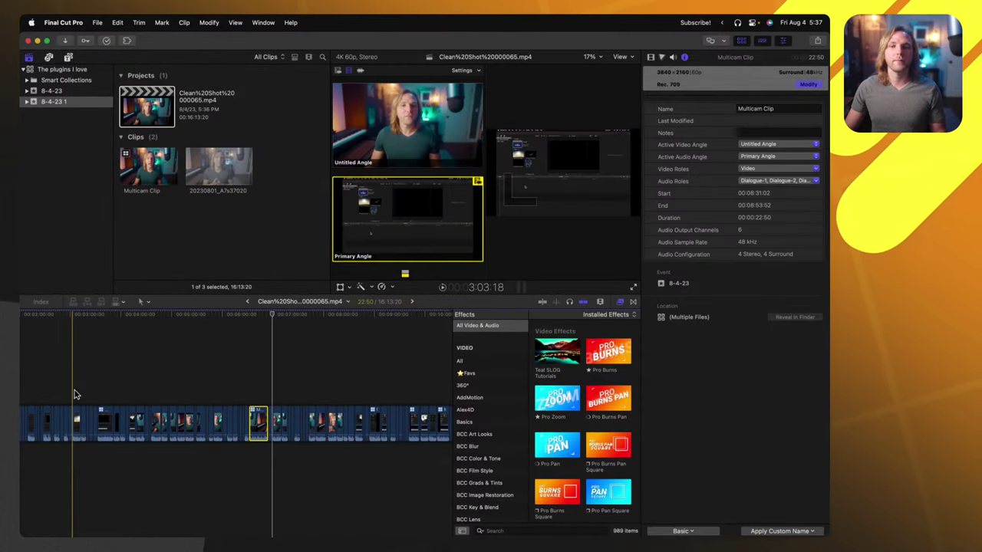
scroll(92, 393, "left", 3)
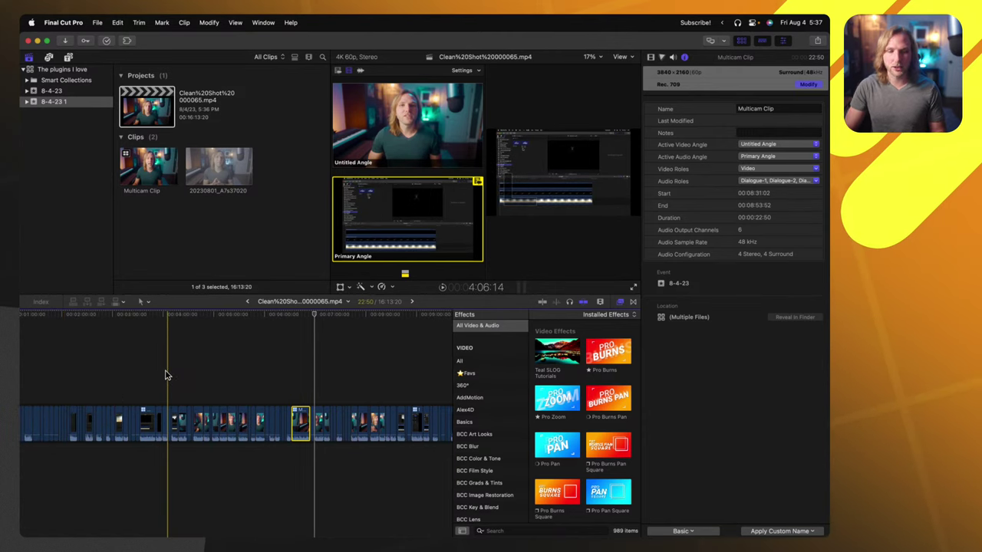
key("super+minus")
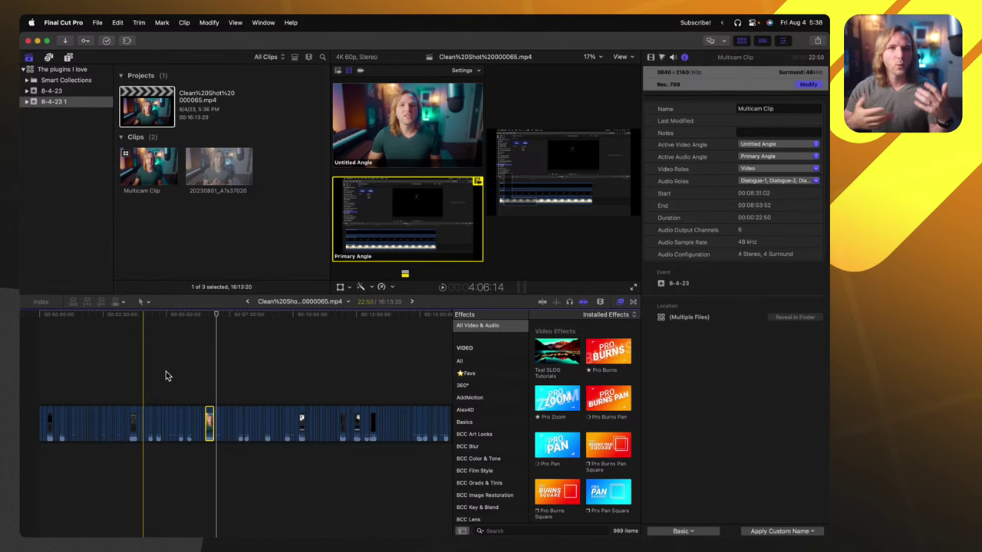
Switch to TimeBolt, dismiss its task queue and close its window
mouse_move(451, 515)
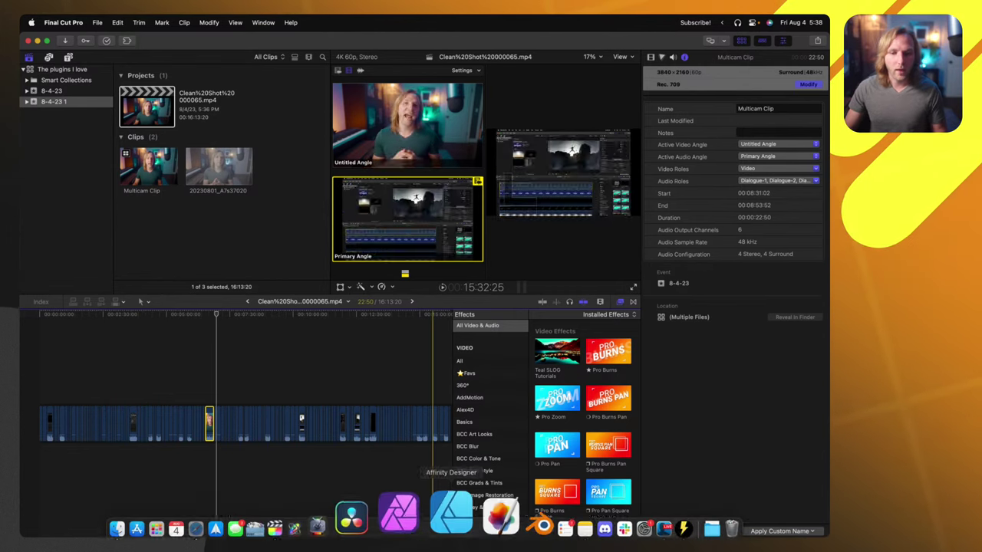
left_click(180, 382)
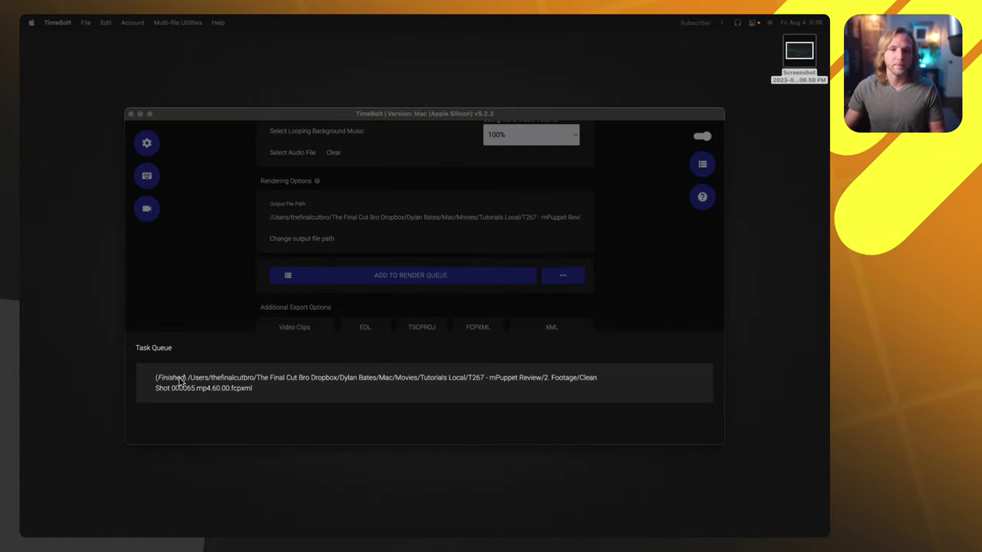
left_click(131, 113)
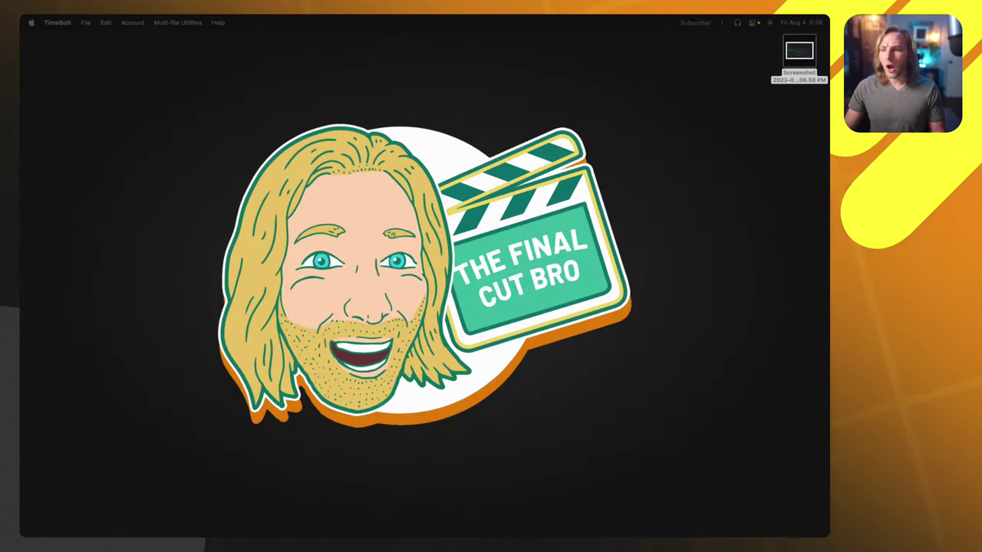